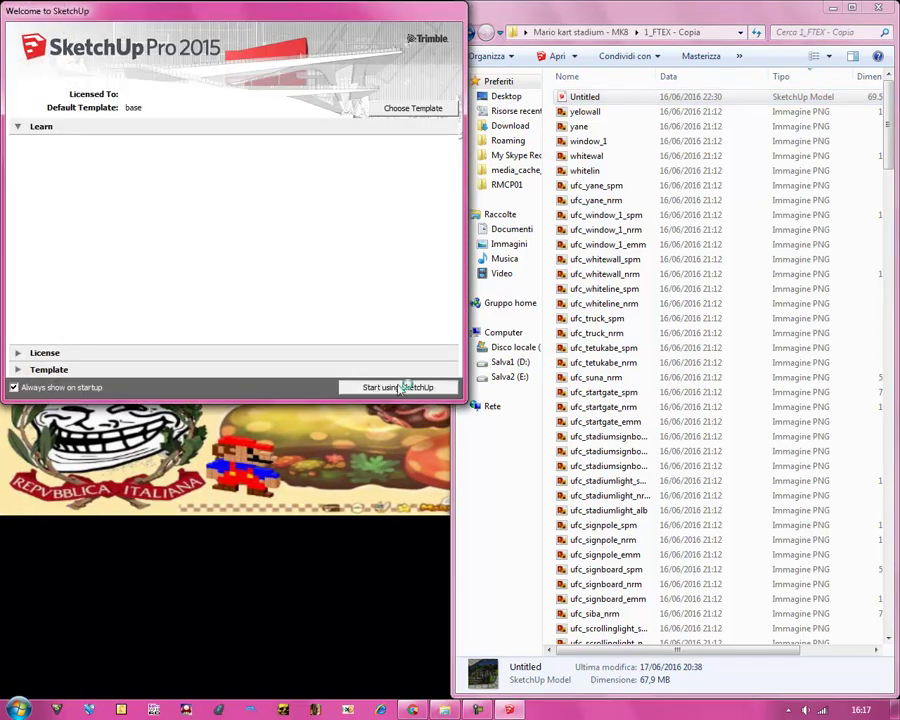
Start working in the Untitled stadium model from the welcome window, keeping the base template.
click(405, 387)
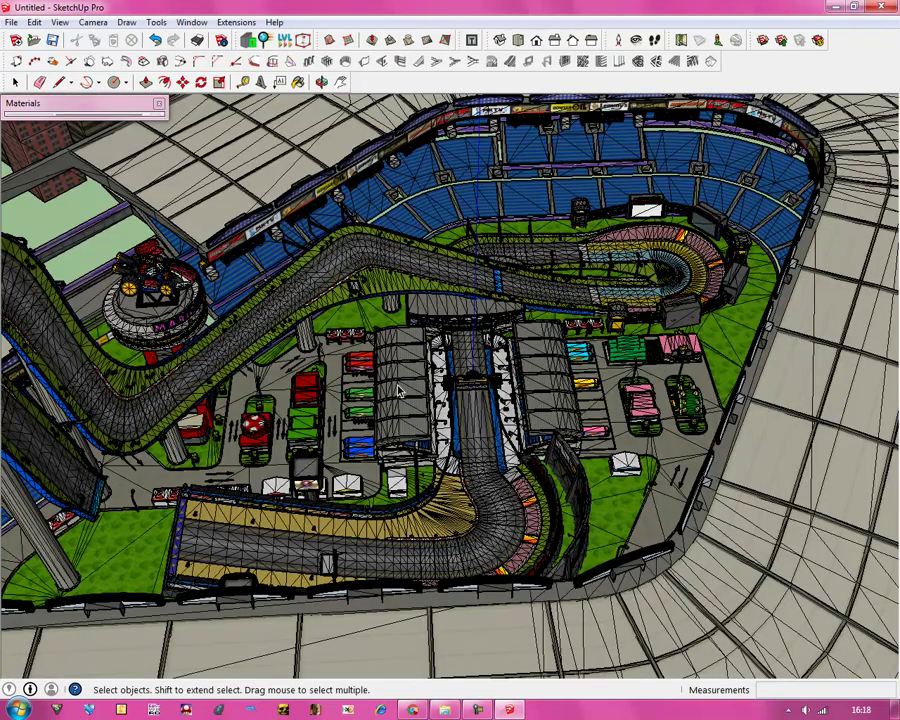
Examine the stadium's lower track section, from the straight with sandy shoulders to the curve near the pit buildings.
click(321, 82)
drag(300, 255, 241, 388)
scroll(241, 388, up, 5)
scroll(241, 388, up, 3)
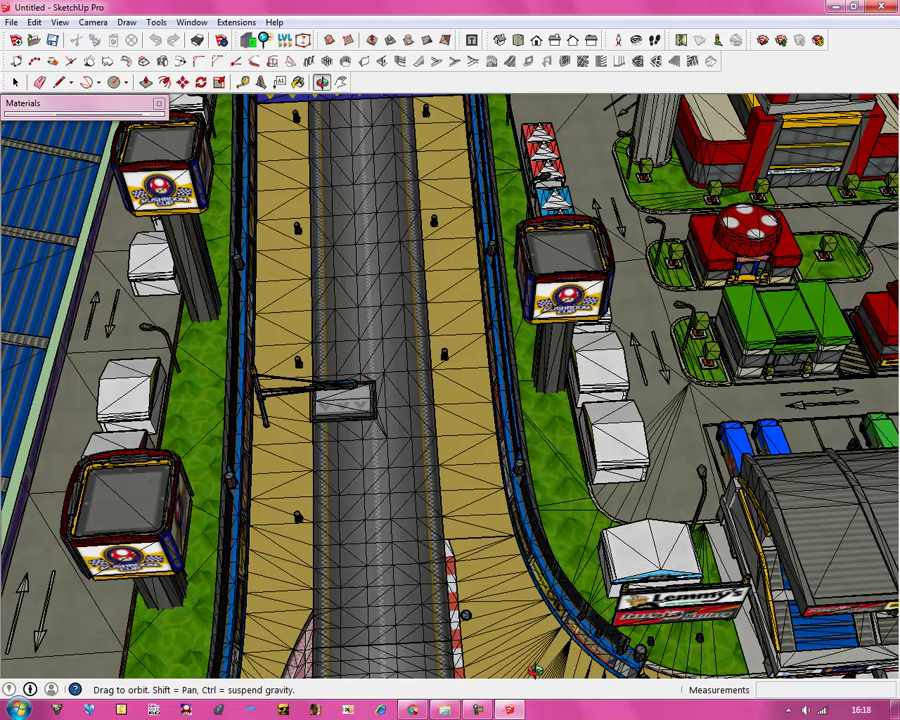
drag(283, 266, 324, 203)
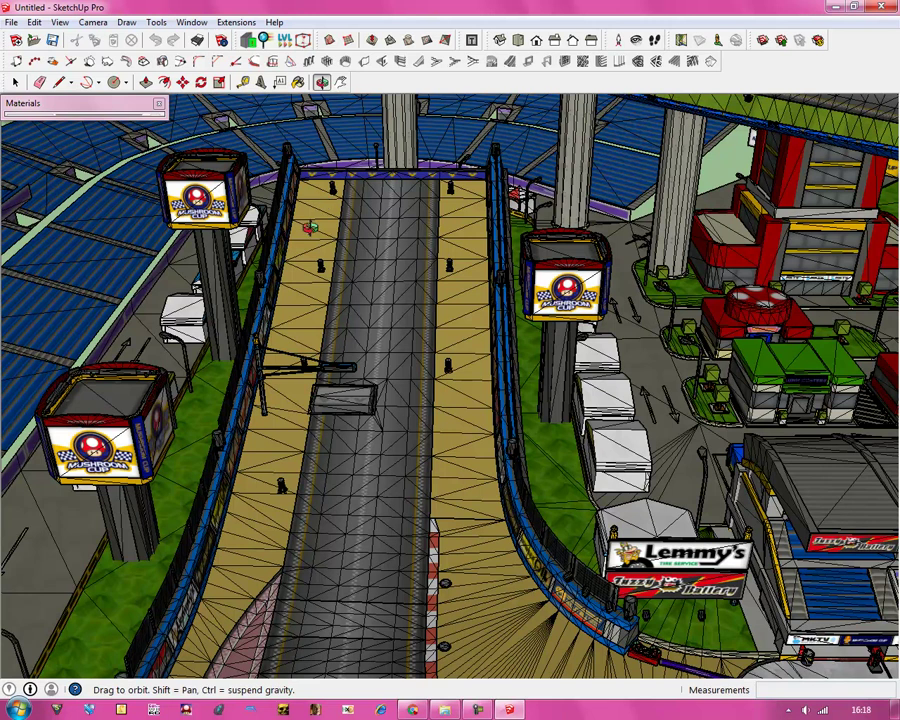
drag(307, 292, 54, 454)
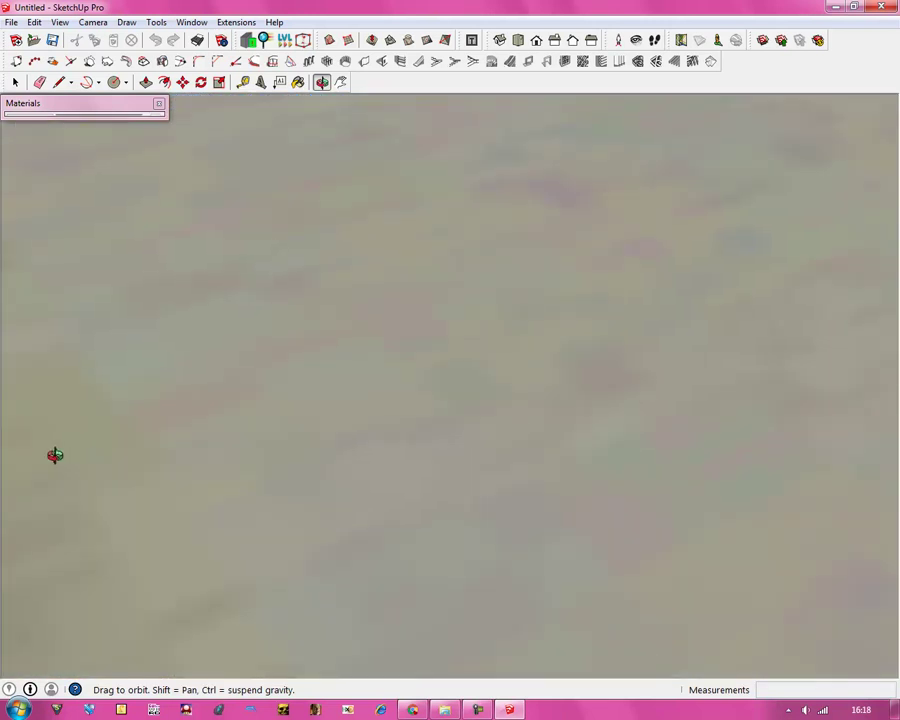
drag(229, 450, 13, 313)
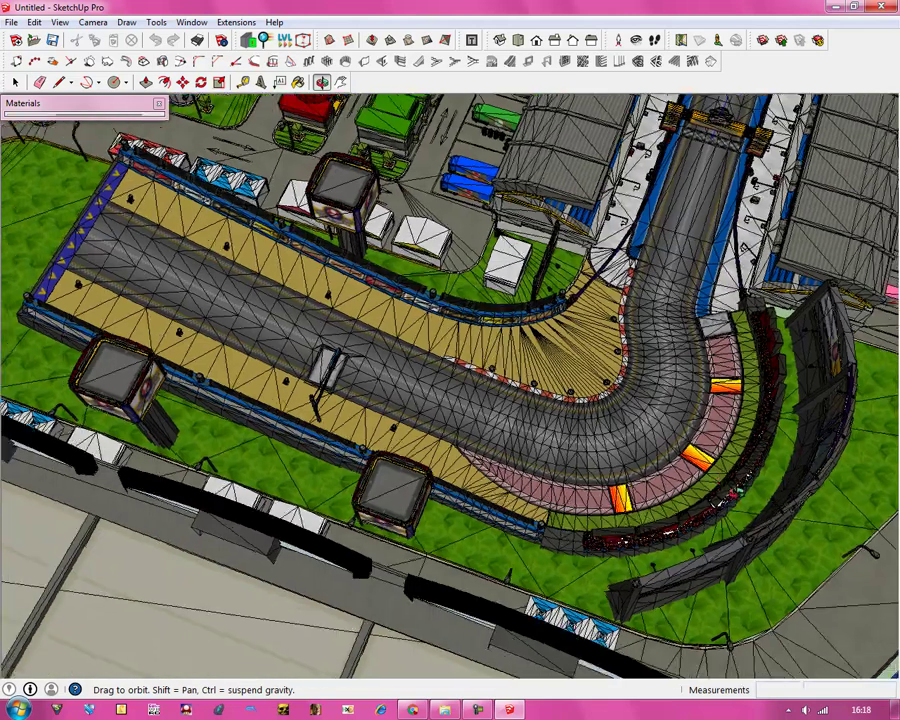
Measure the width of the checkered start line beneath the Mario Kart gate.
scroll(808, 135, up, 3)
drag(808, 135, 348, 262)
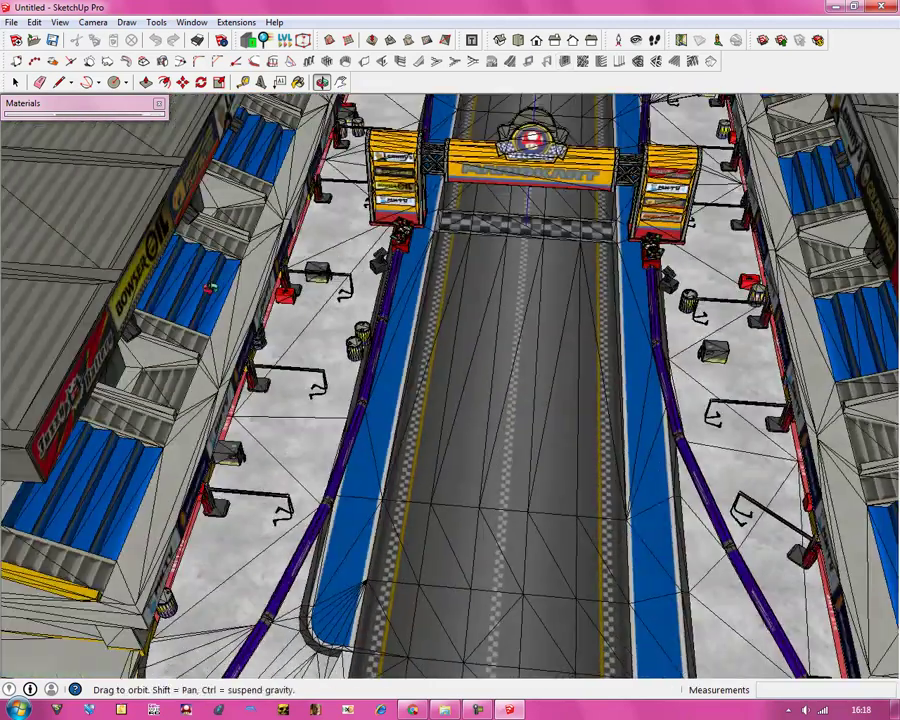
click(243, 82)
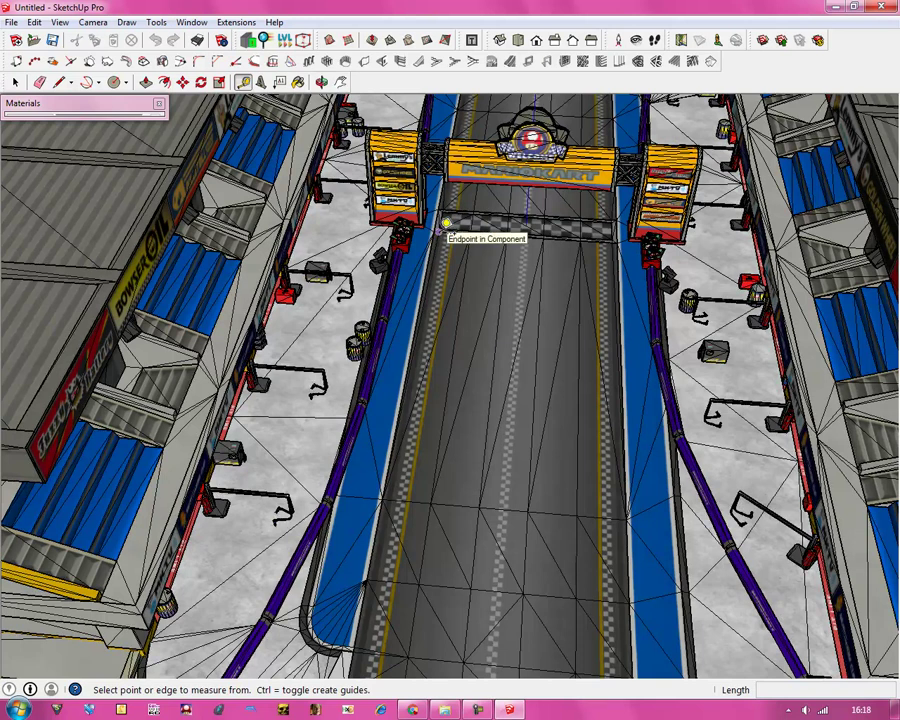
click(446, 223)
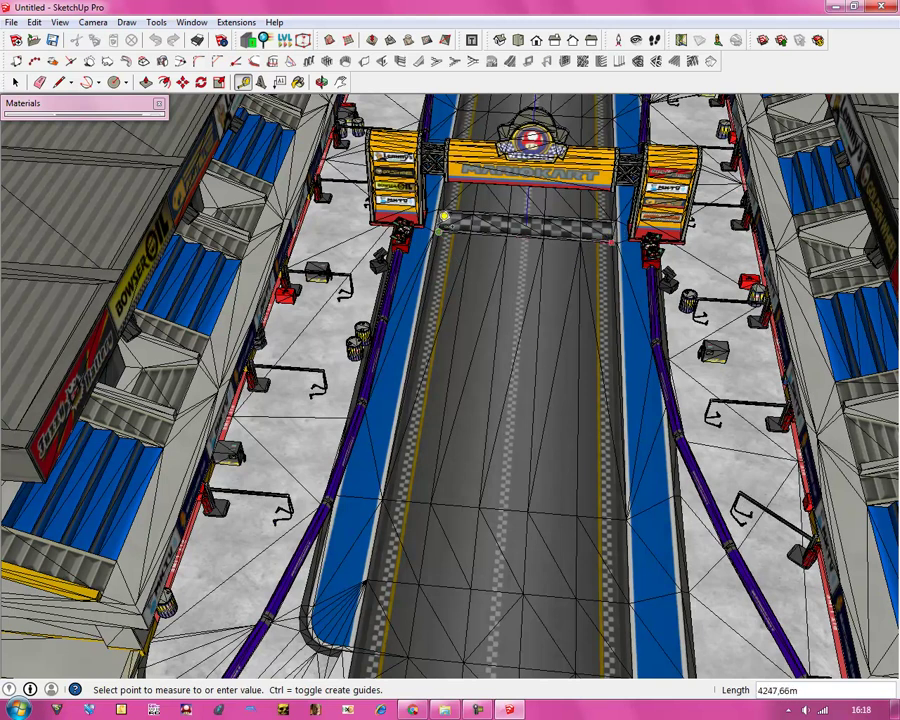
click(15, 83)
Examine the overall stadium from above and outside, including its roof and surrounding skyscrapers, and inspect the start gate from another angle.
scroll(462, 414, down, 2)
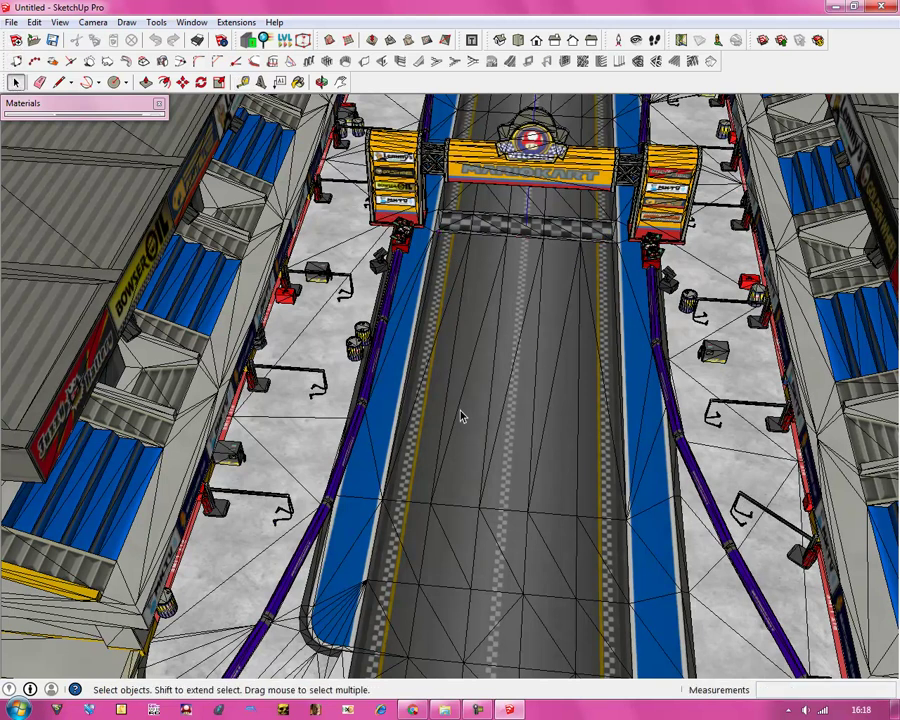
scroll(493, 438, down, 5)
scroll(497, 441, down, 6)
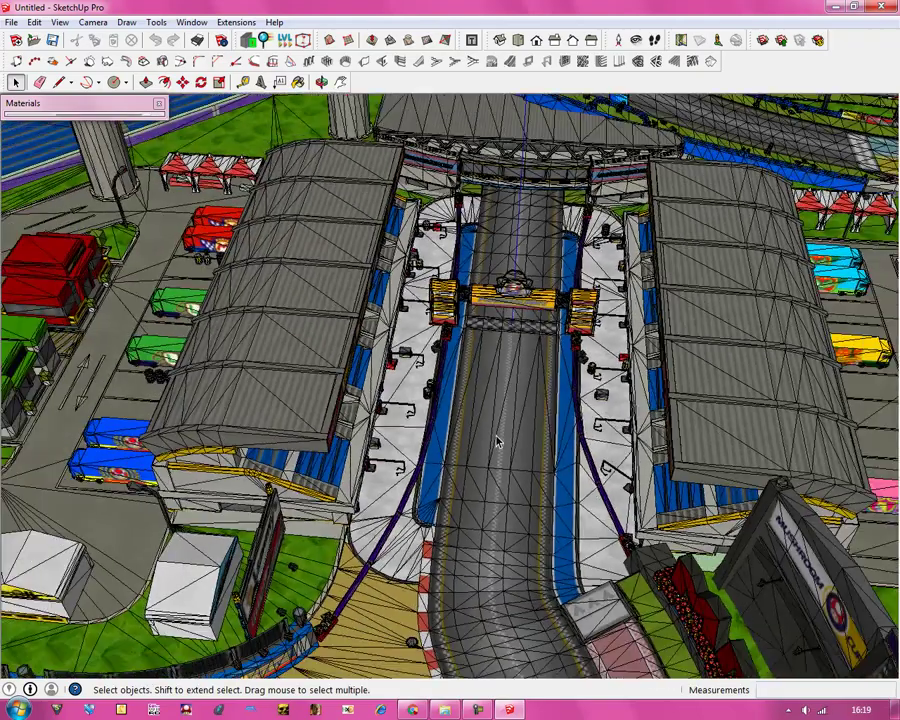
scroll(497, 441, down, 5)
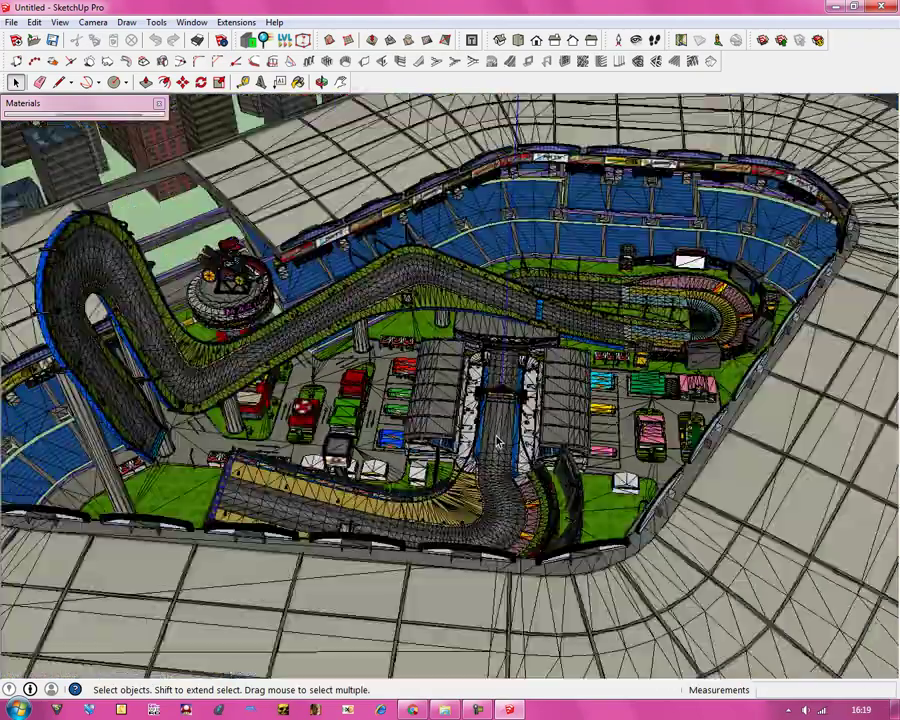
click(327, 83)
drag(450, 400, 510, 240)
drag(380, 232, 146, 240)
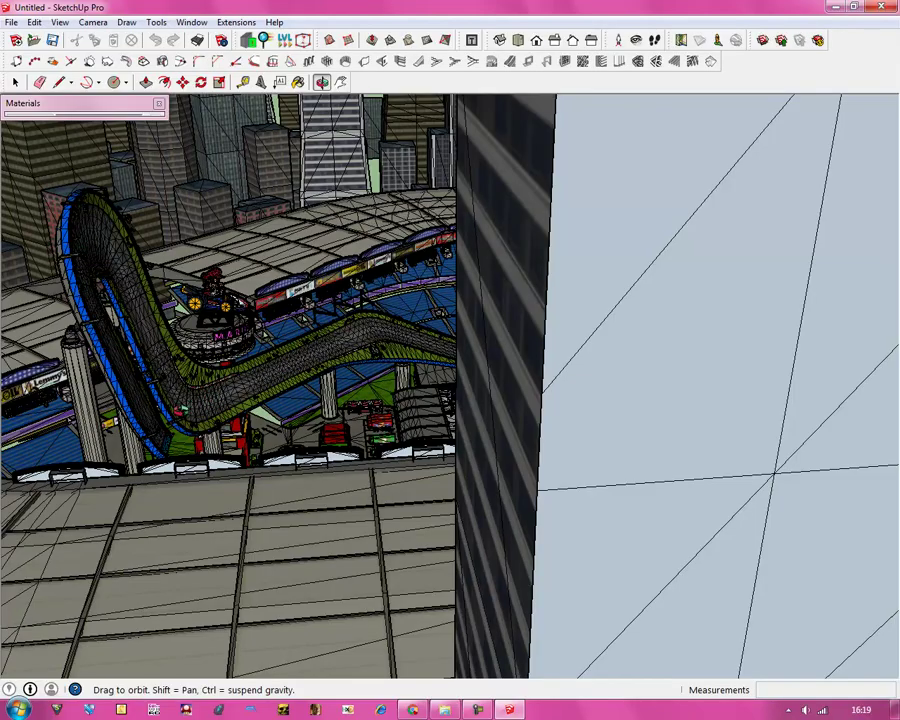
drag(198, 237, 410, 670)
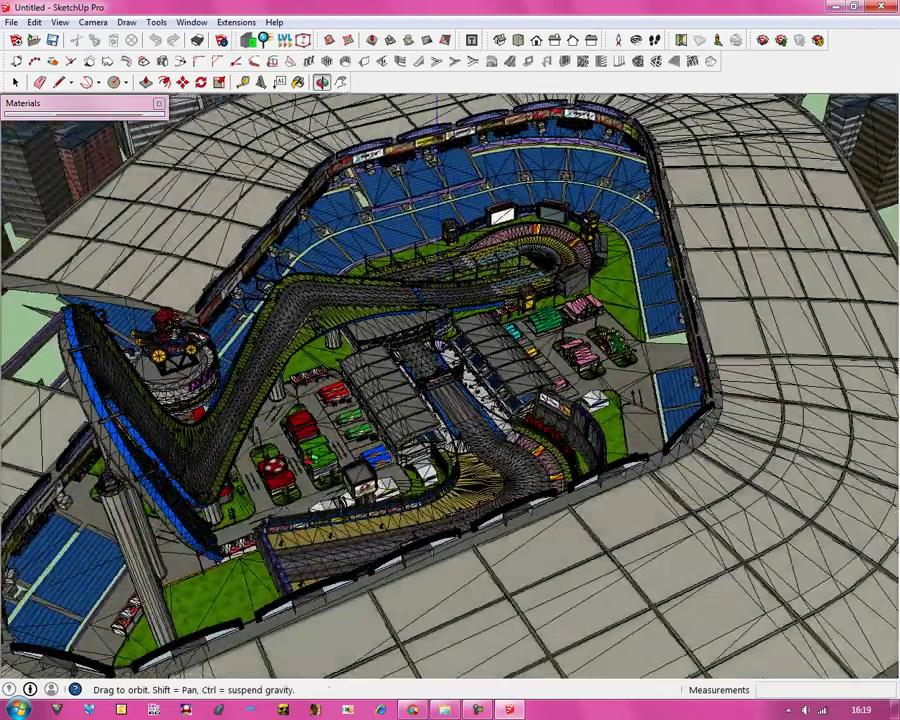
scroll(460, 420, up, 5)
scroll(438, 292, up, 5)
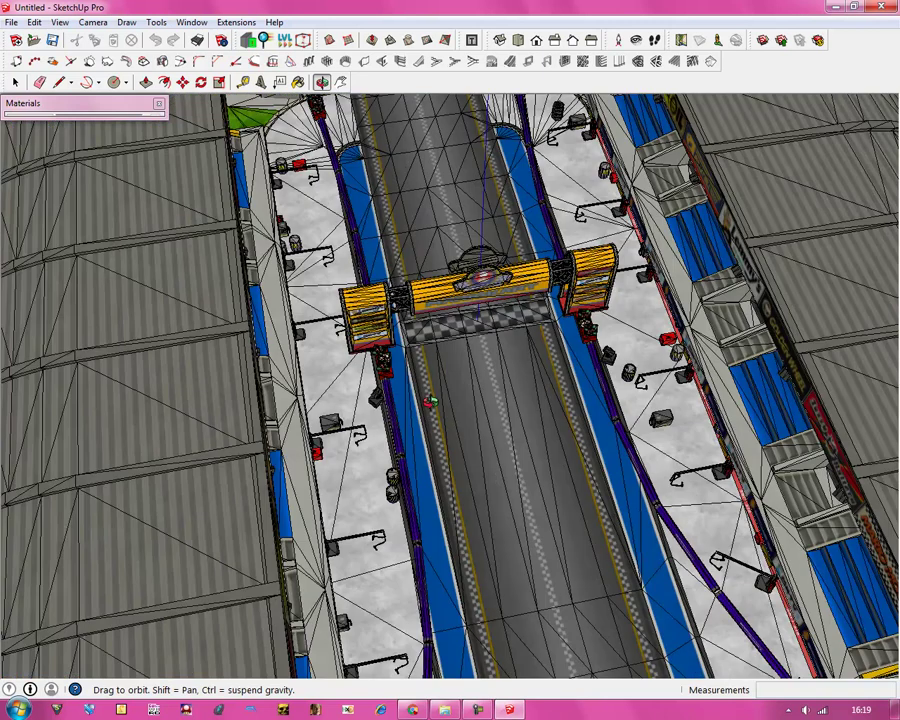
scroll(431, 401, up, 3)
Measure the vertical distance from the axes origin to the underside of the stadium model with the Tape Measure.
drag(422, 428, 240, 420)
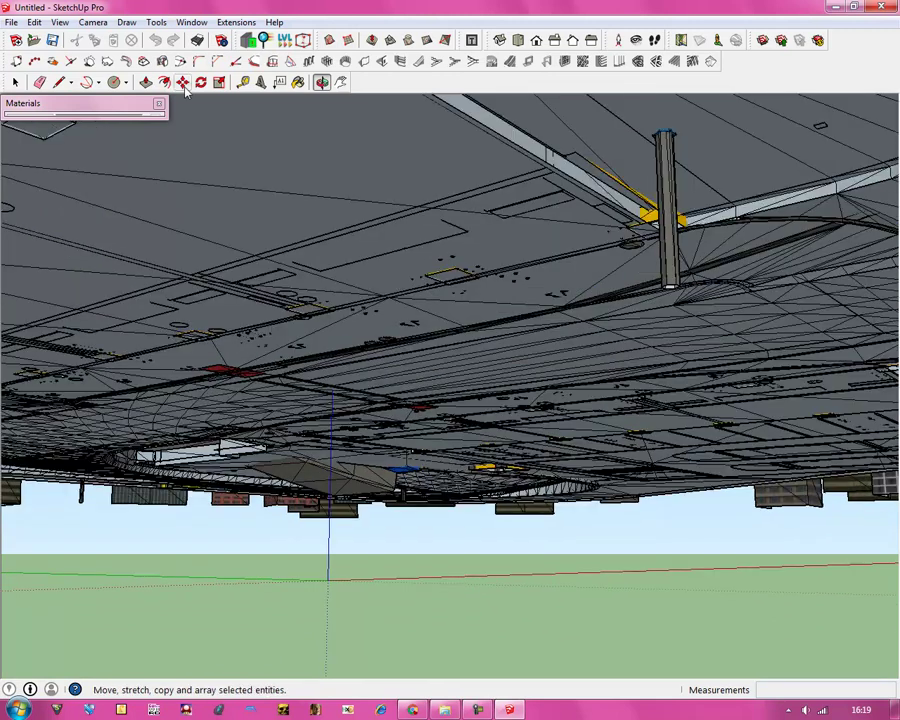
key(t)
click(336, 572)
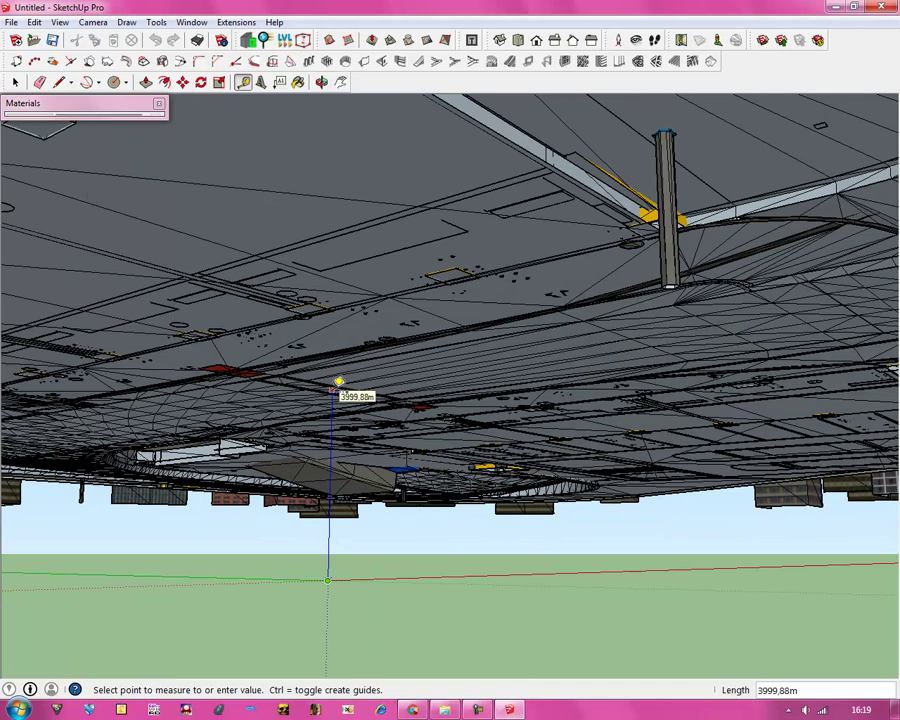
scroll(203, 669, down, 2)
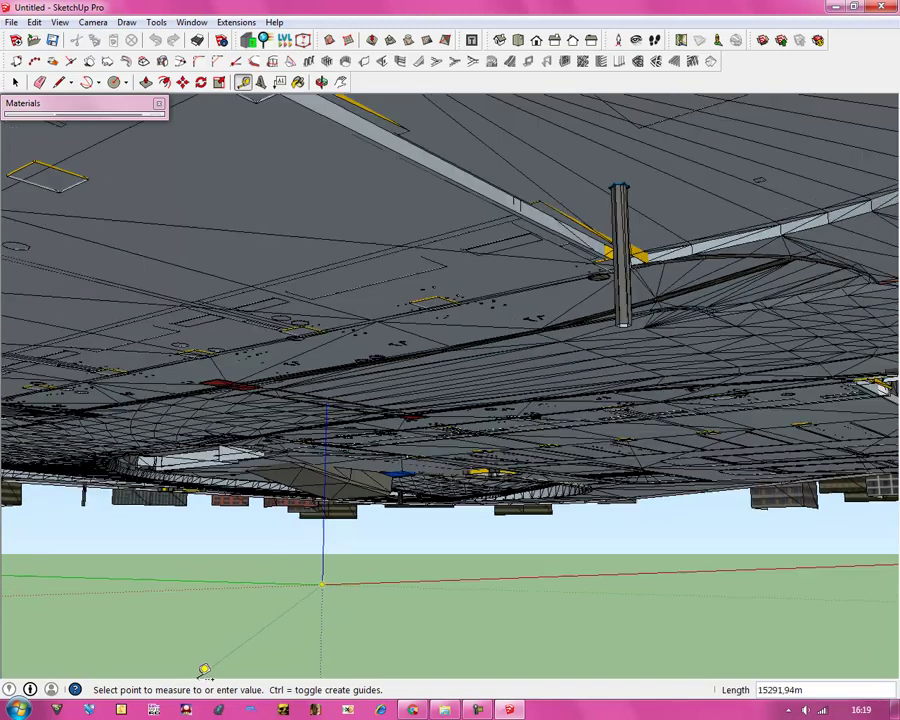
scroll(414, 618, up, 5)
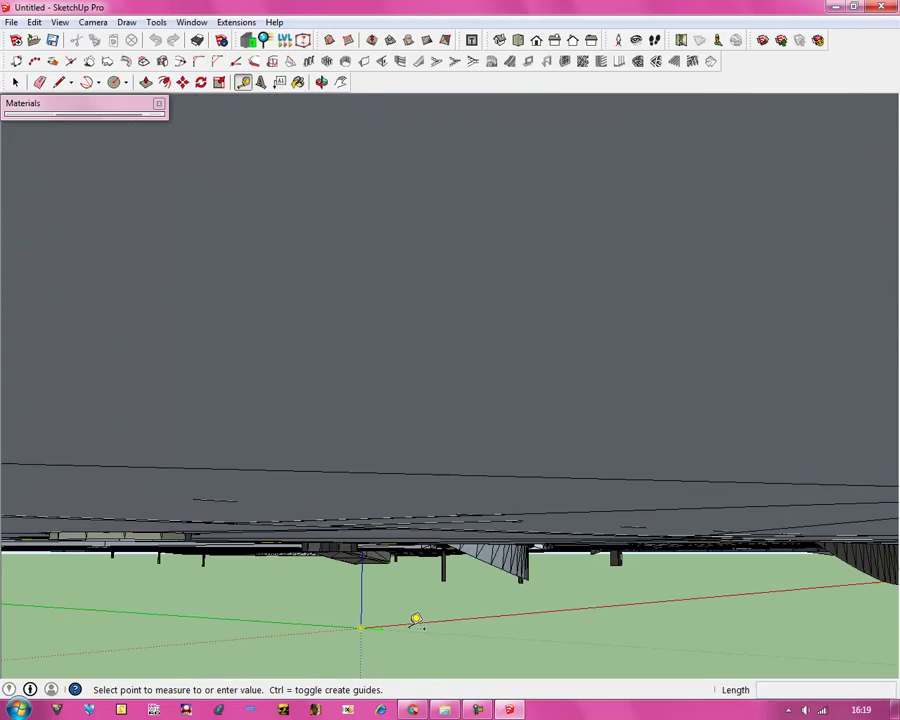
scroll(354, 637, down, 8)
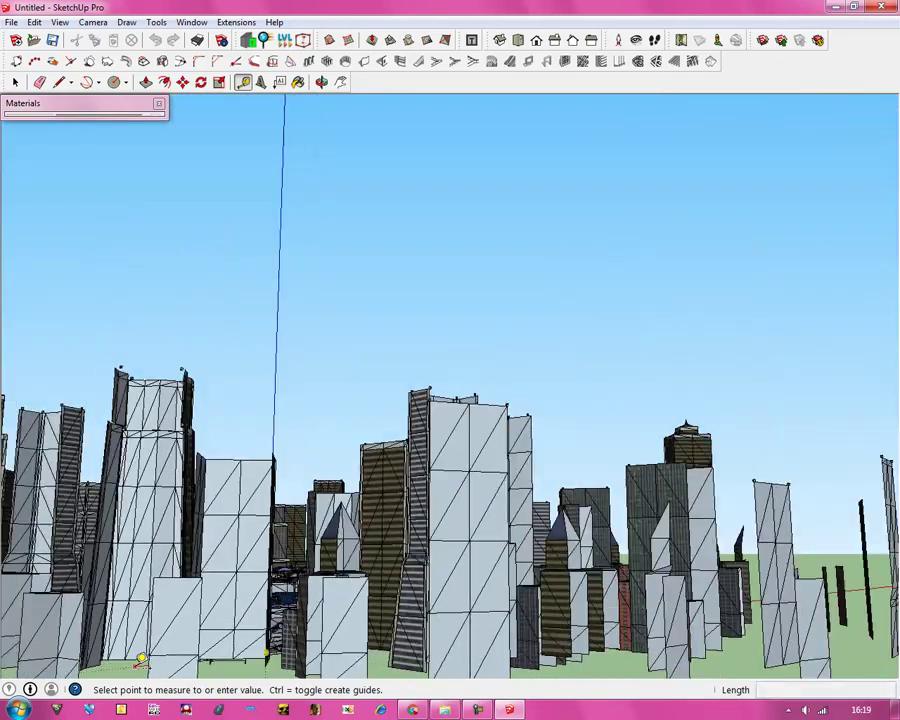
Examine the stadium and its surrounding city, the start area, and the two large screens beside the colored hairpin.
scroll(141, 660, down, 3)
click(321, 82)
drag(350, 300, 289, 600)
scroll(250, 412, up, 10)
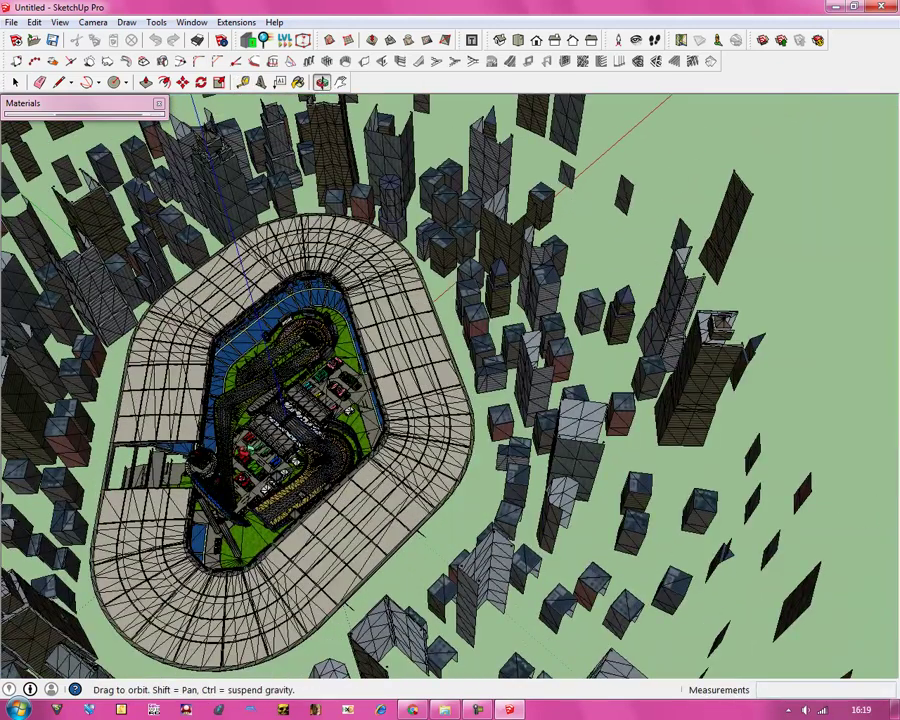
scroll(380, 420, up, 5)
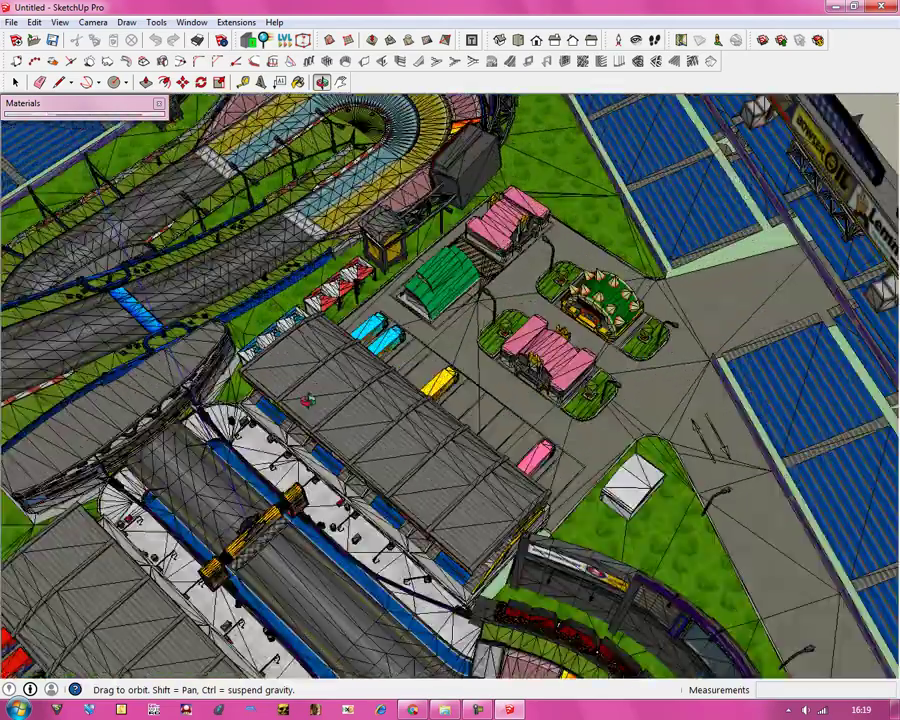
drag(450, 420, 450, 320)
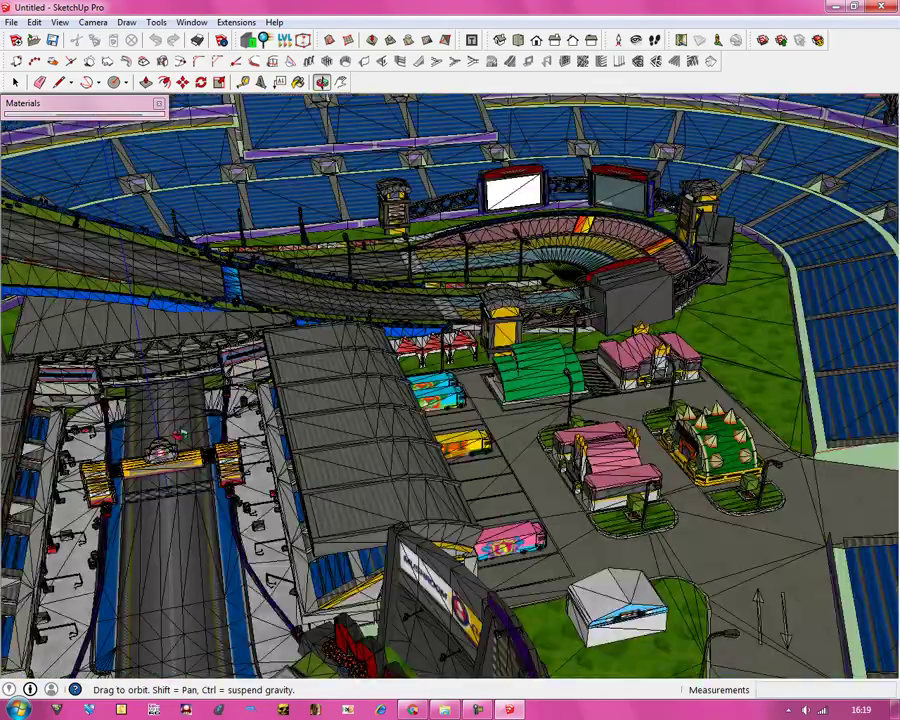
drag(503, 238, 600, 215)
scroll(605, 225, up, 5)
scroll(620, 258, up, 5)
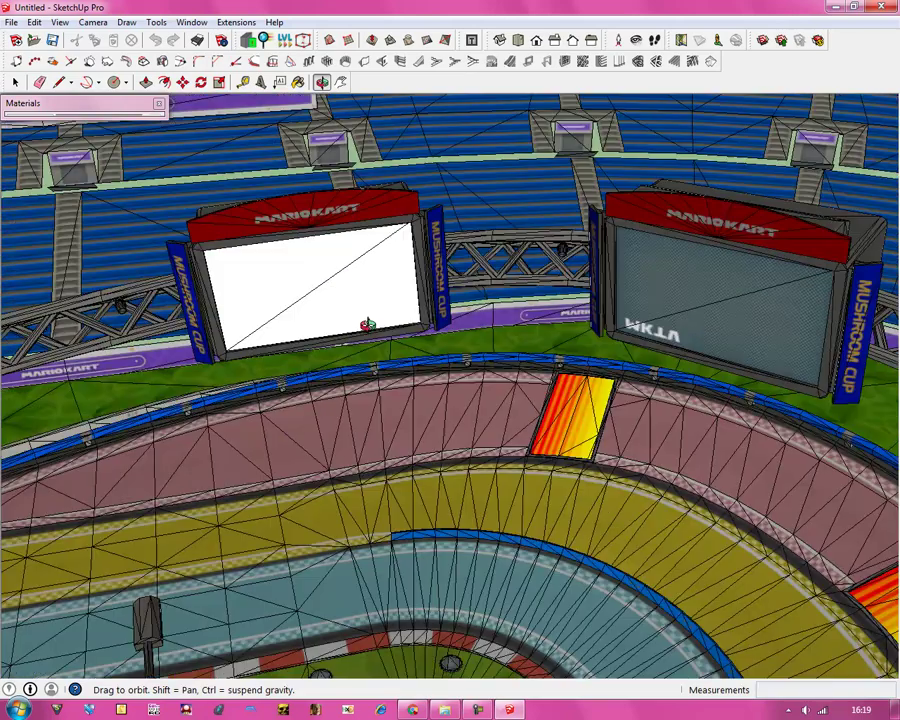
mouse_move(321, 268)
mouse_down()
mouse_move(522, 212)
mouse_move(421, 319)
mouse_move(428, 315)
mouse_move(410, 214)
mouse_move(400, 312)
mouse_move(445, 505)
mouse_move(313, 413)
mouse_move(177, 412)
mouse_move(388, 407)
mouse_move(356, 328)
mouse_move(364, 285)
mouse_up()
drag(314, 246, 206, 154)
Expand the materials browser and show the In Model materials.
click(54, 113)
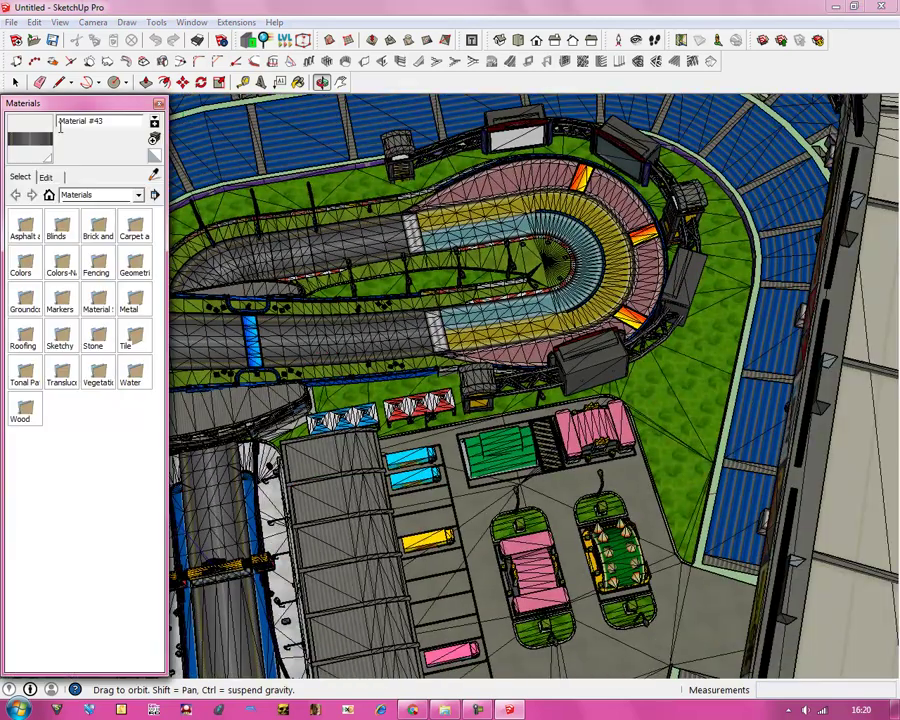
click(95, 194)
scroll(95, 219, up, 1)
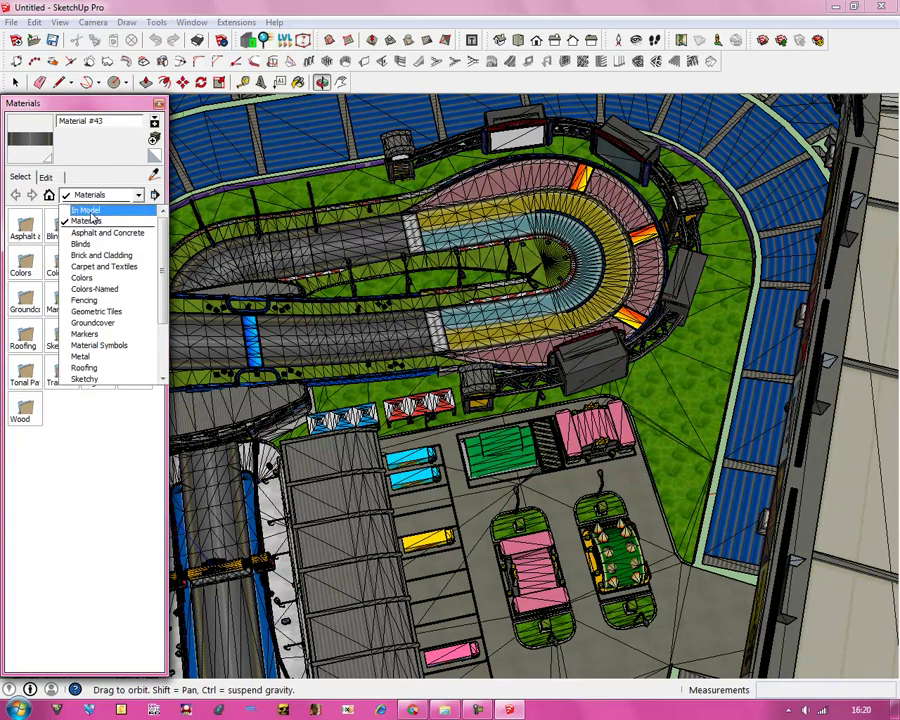
click(86, 210)
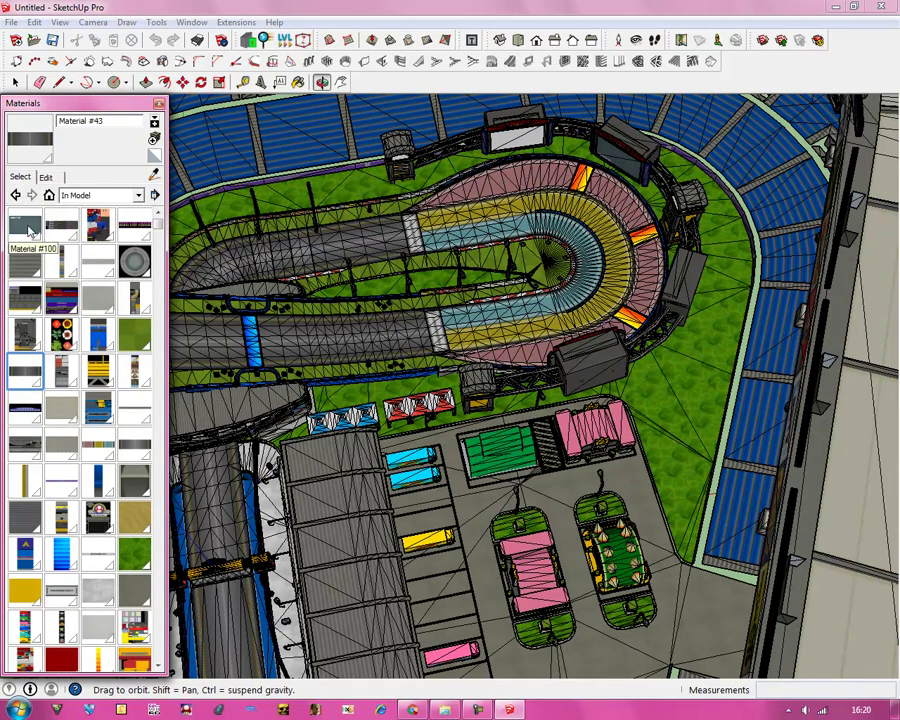
Choose Material #43 among the model's materials and select the geometry that uses it.
click(97, 224)
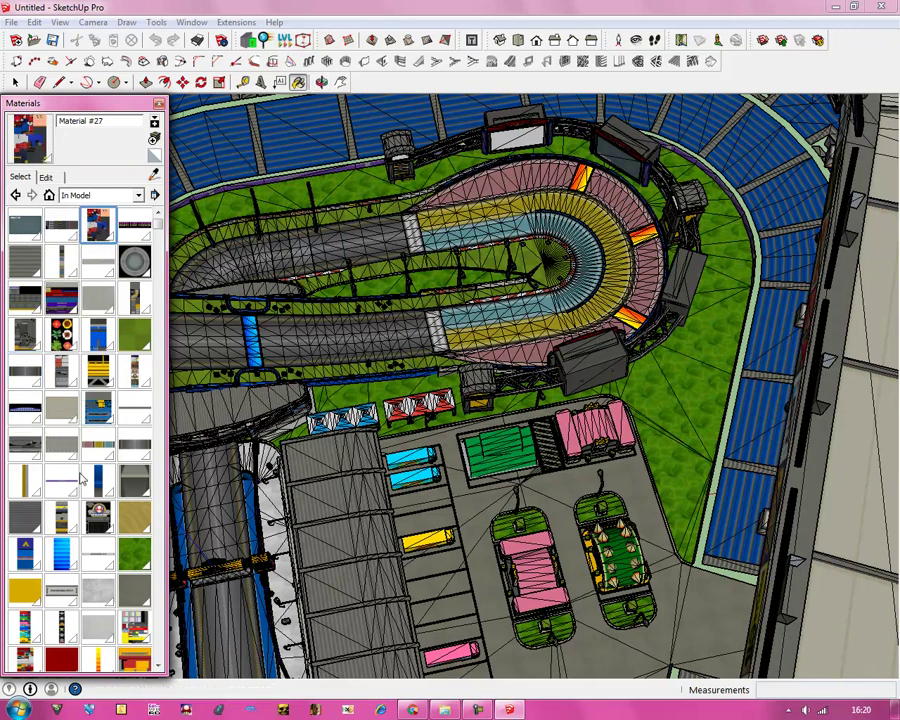
scroll(157, 252, down, 1)
scroll(157, 252, down, 1)
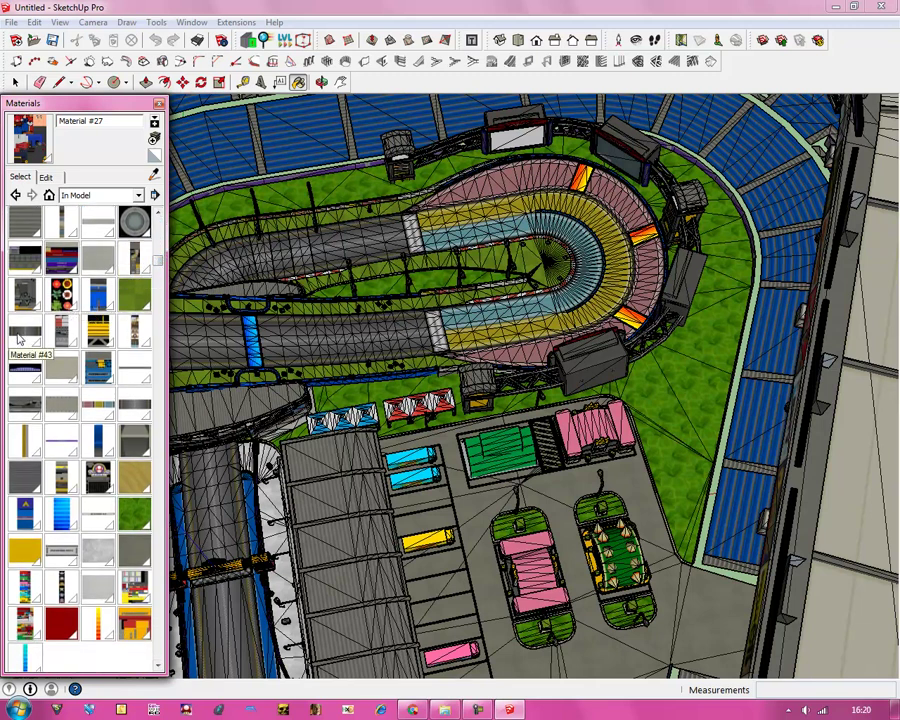
click(23, 332)
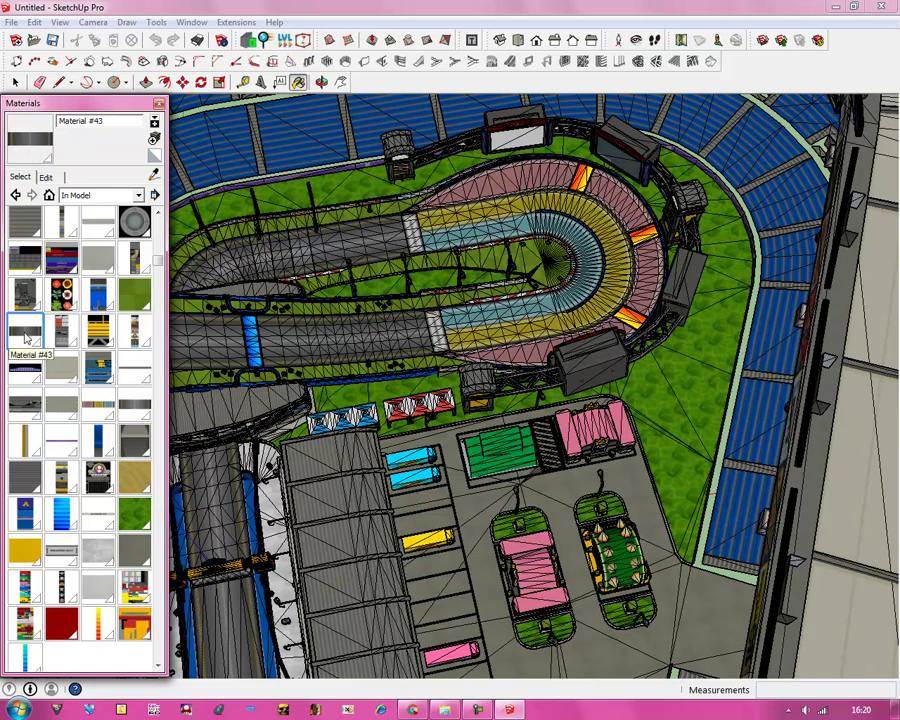
right_click(26, 337)
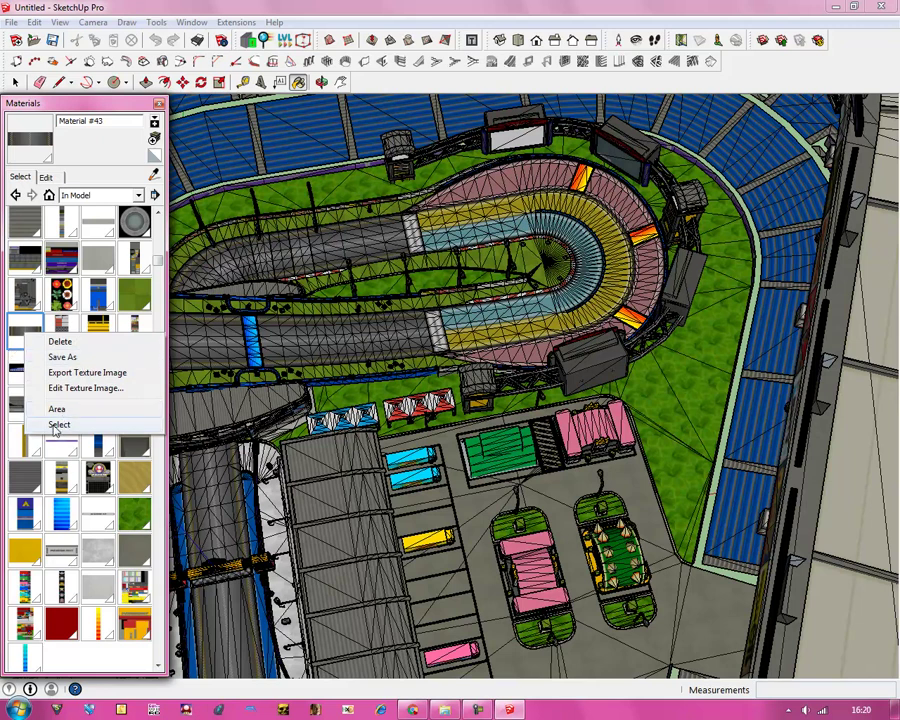
click(58, 425)
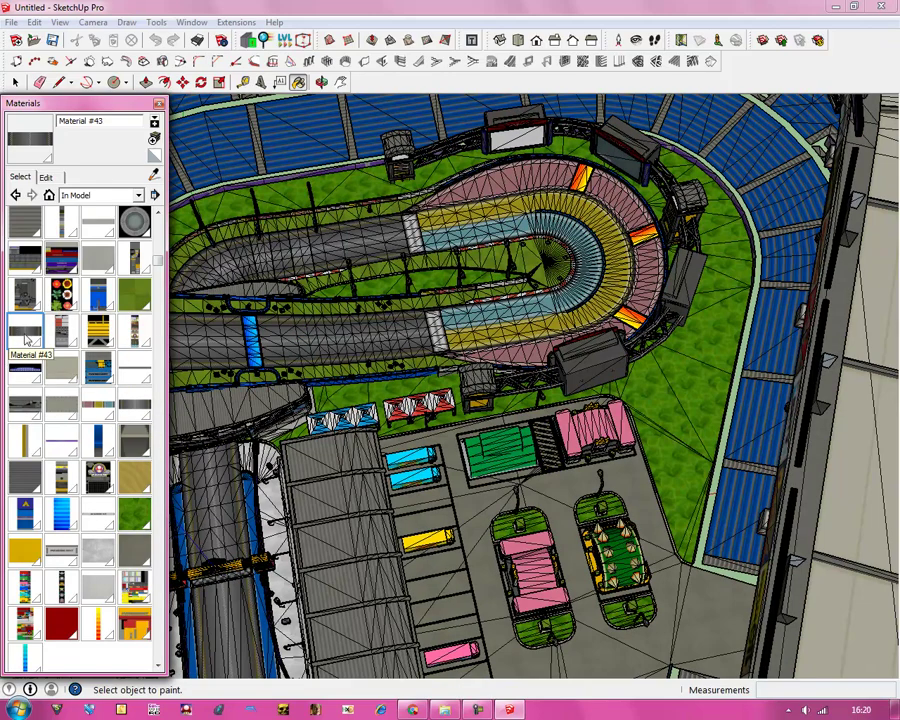
Inspect the elevated gray road and its raised U-turn from several angles with Material #43 active.
click(321, 82)
drag(500, 350, 620, 320)
scroll(535, 385, down, 10)
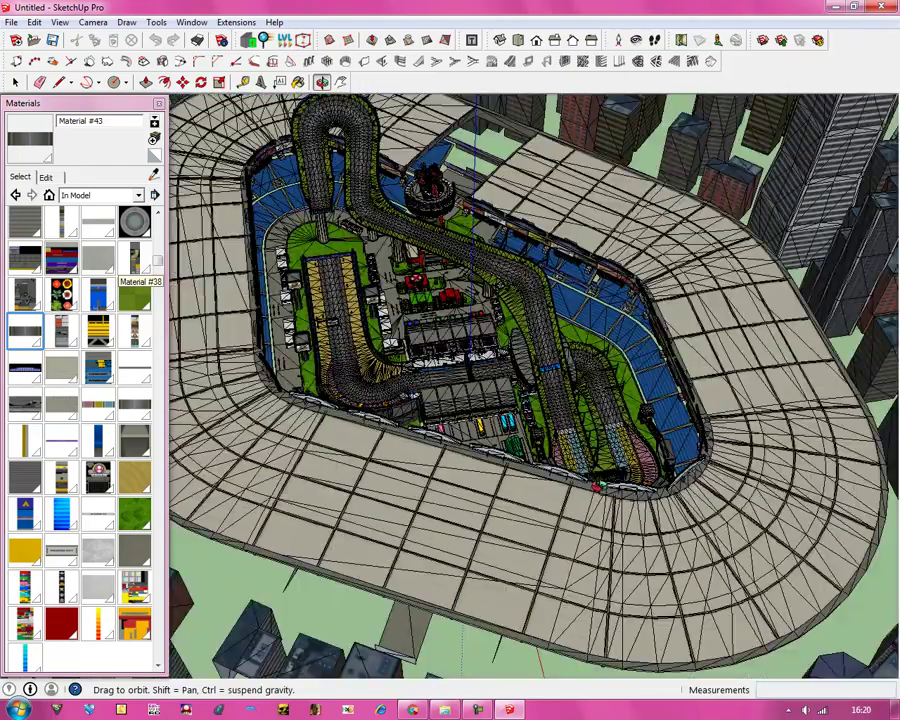
scroll(400, 250, up, 10)
scroll(265, 128, up, 3)
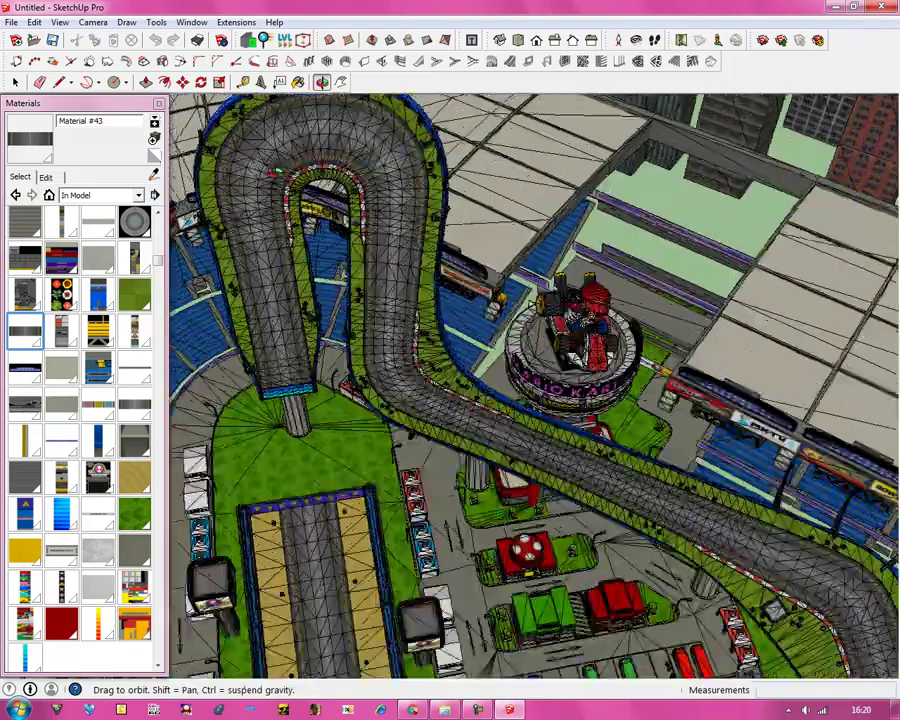
scroll(535, 385, down, 5)
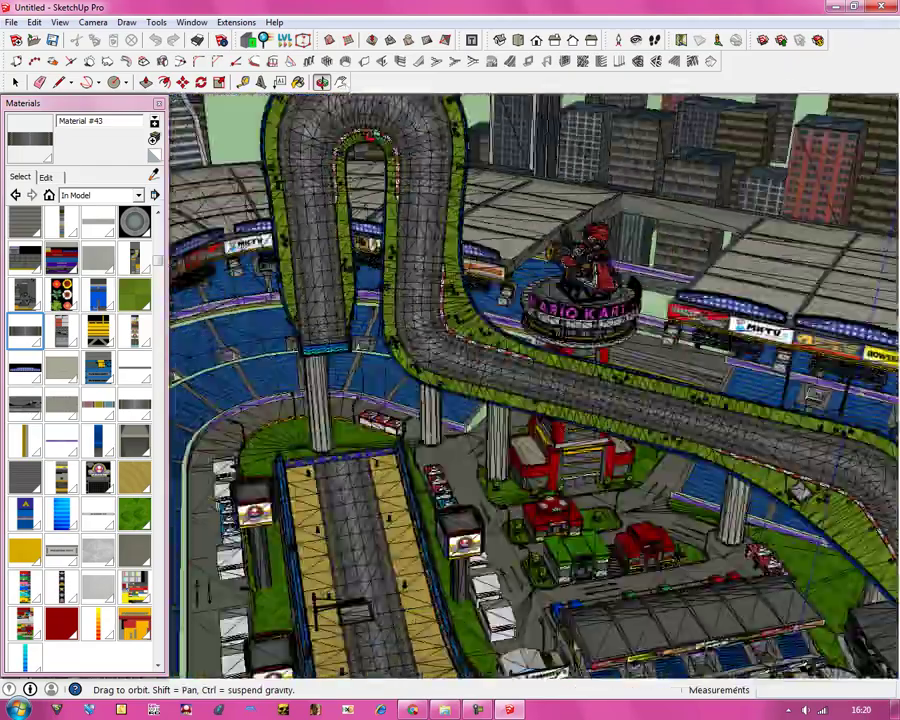
scroll(383, 472, up, 2)
scroll(300, 420, down, 2)
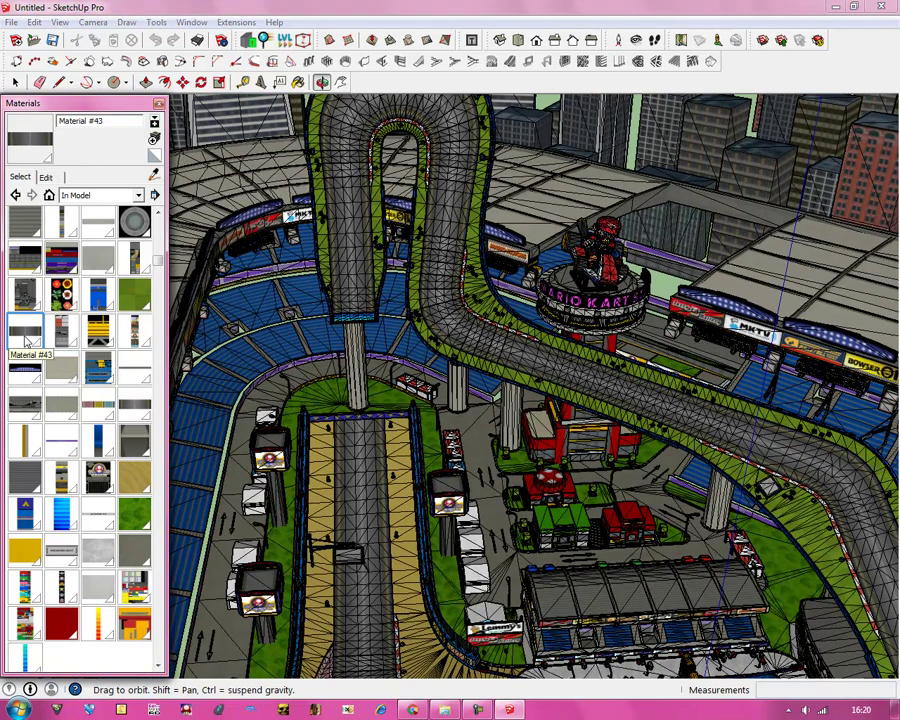
Try to select the geometry that uses Material #43 from the model's materials.
right_click(26, 341)
click(62, 430)
right_click(20, 333)
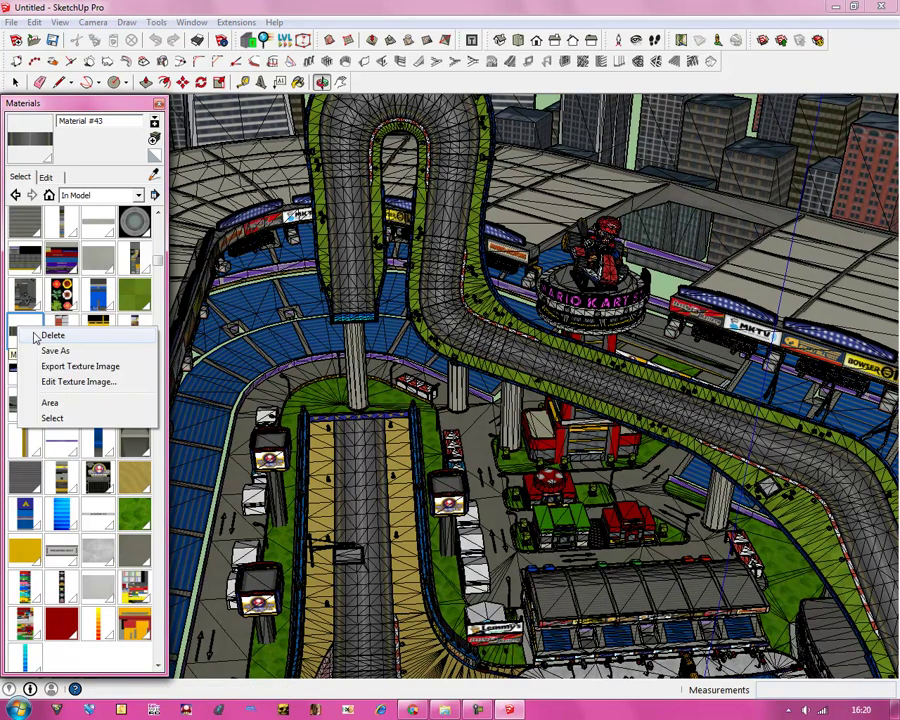
click(44, 335)
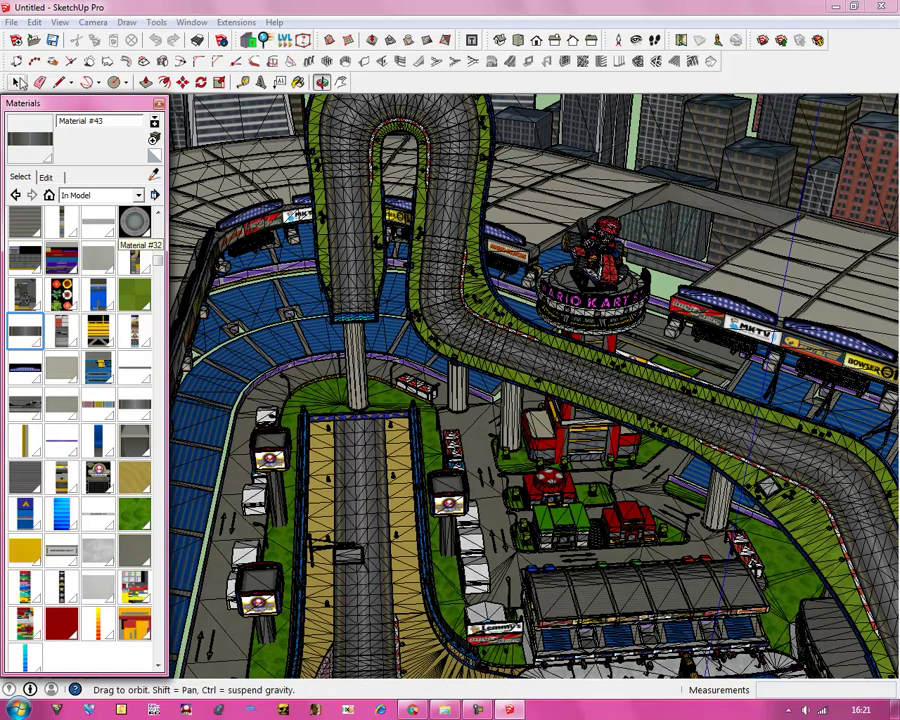
Select the entire stadium and city model, explode it into its separate parts, and clear the selection.
key(space)
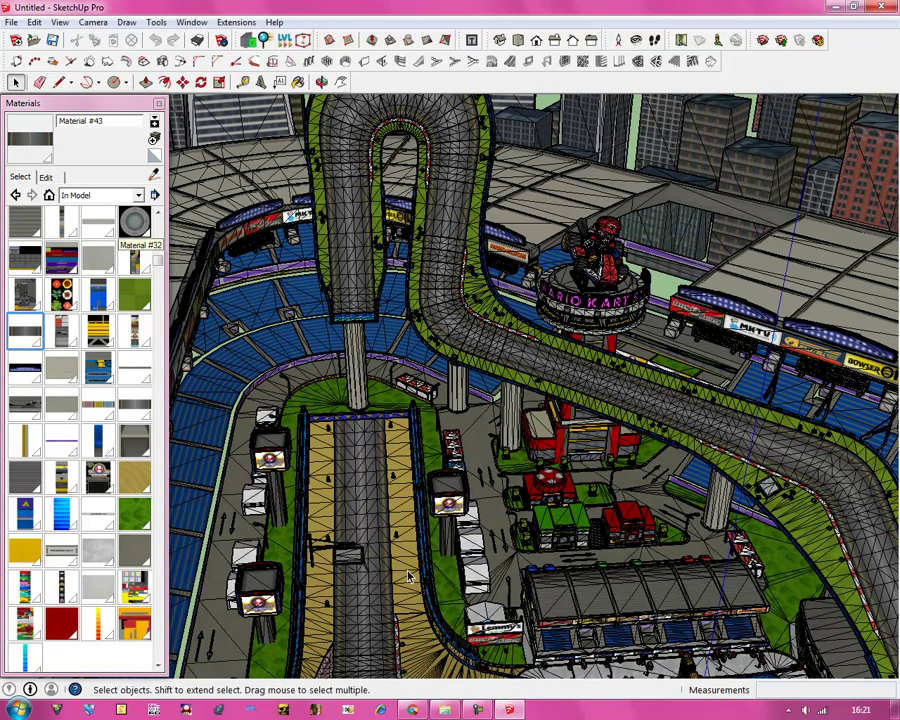
right_click(355, 510)
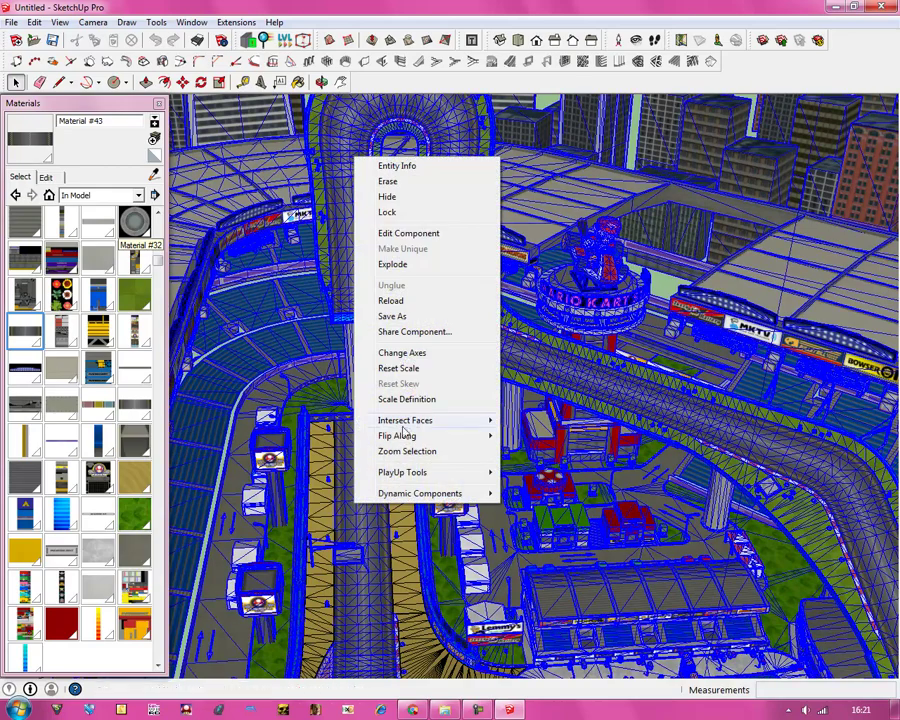
click(364, 16)
scroll(508, 352, down, 2)
scroll(508, 352, down, 10)
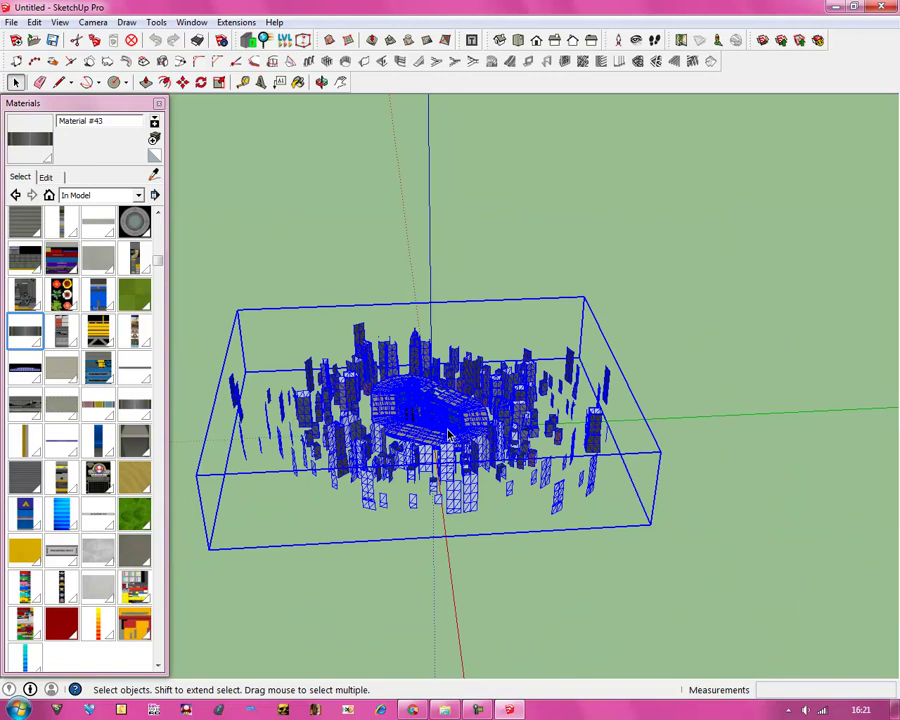
scroll(447, 433, down, 3)
drag(225, 285, 700, 565)
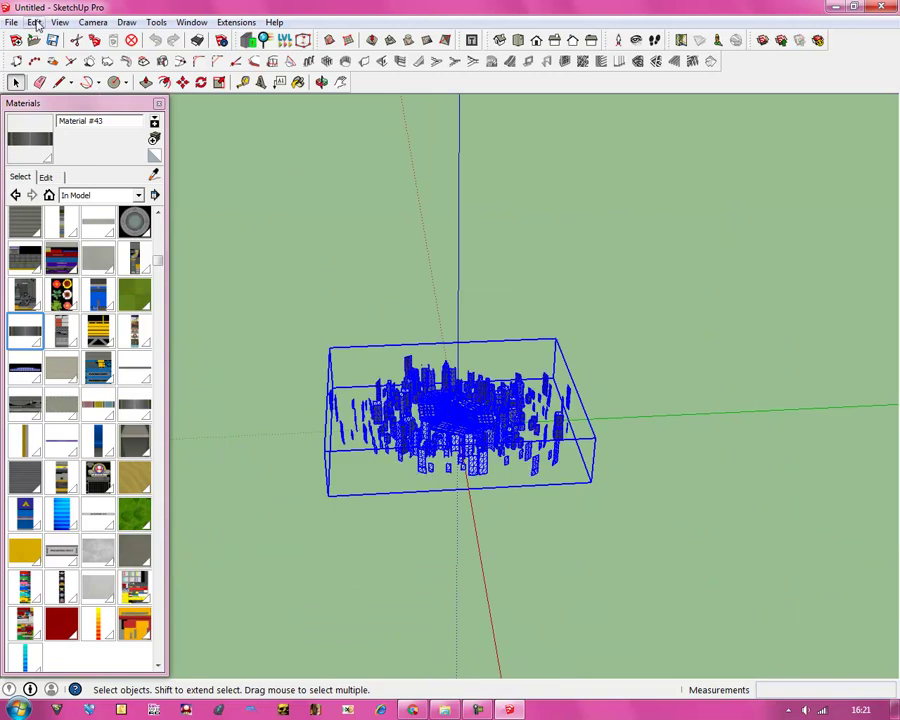
right_click(444, 414)
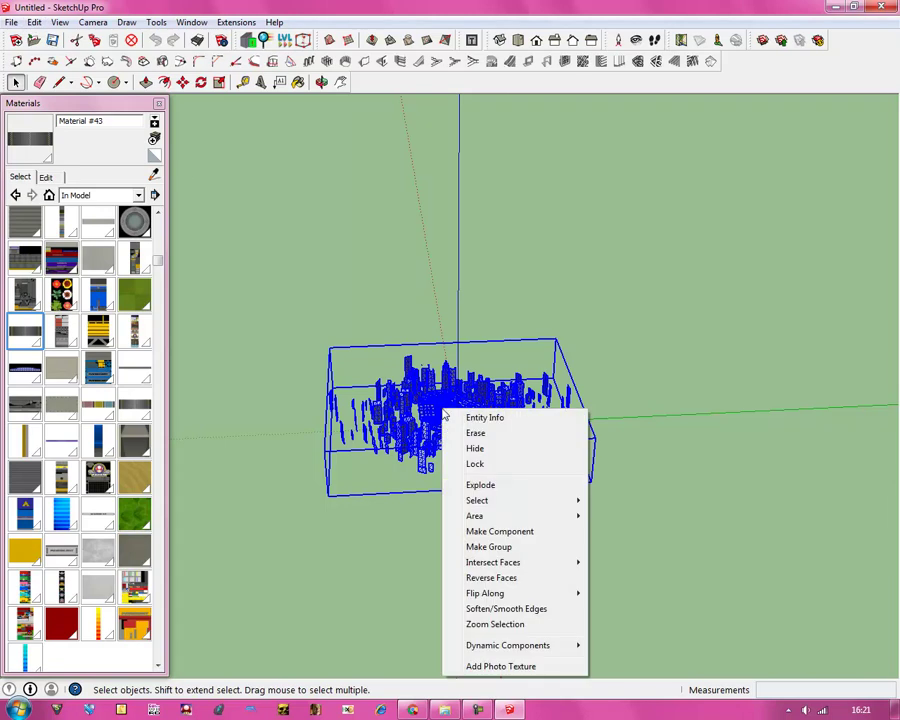
click(482, 487)
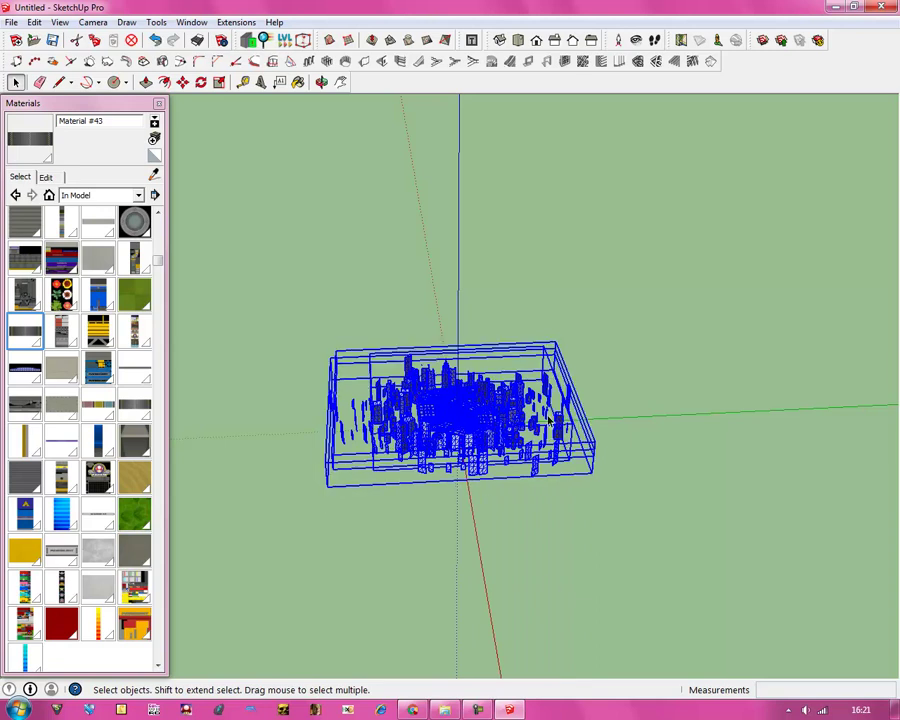
click(485, 583)
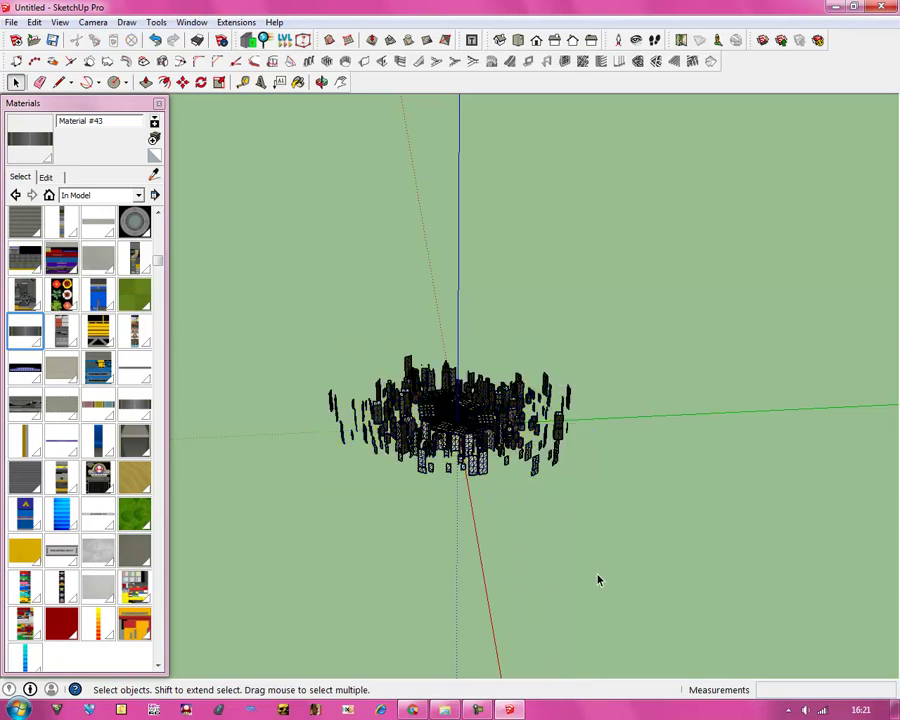
Try again to select all geometry using Material #43, this time in the exploded model.
scroll(437, 530, up, 5)
scroll(437, 530, up, 8)
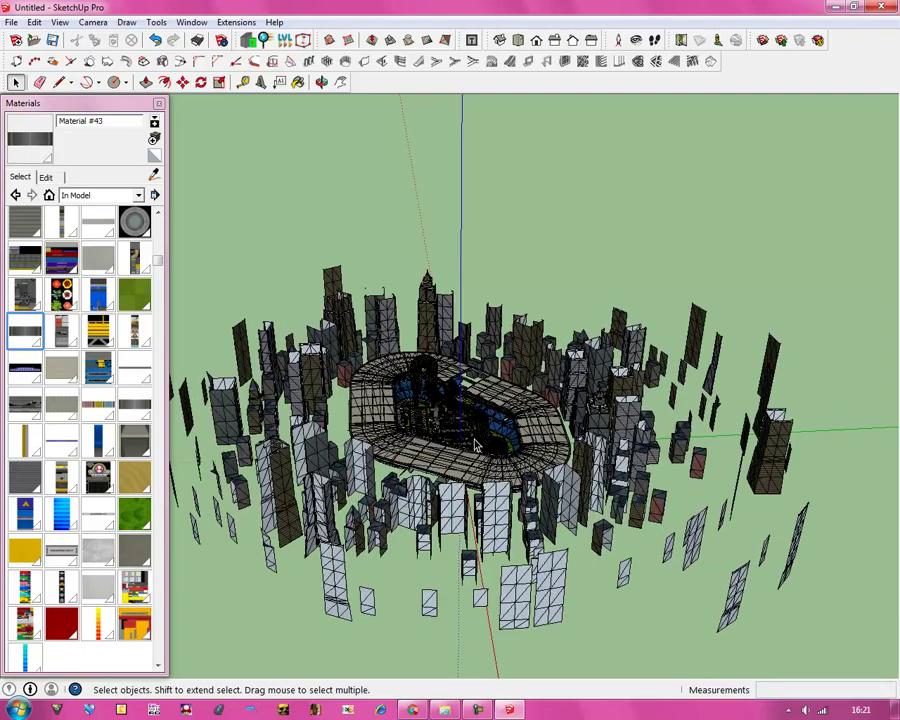
scroll(287, 352, up, 6)
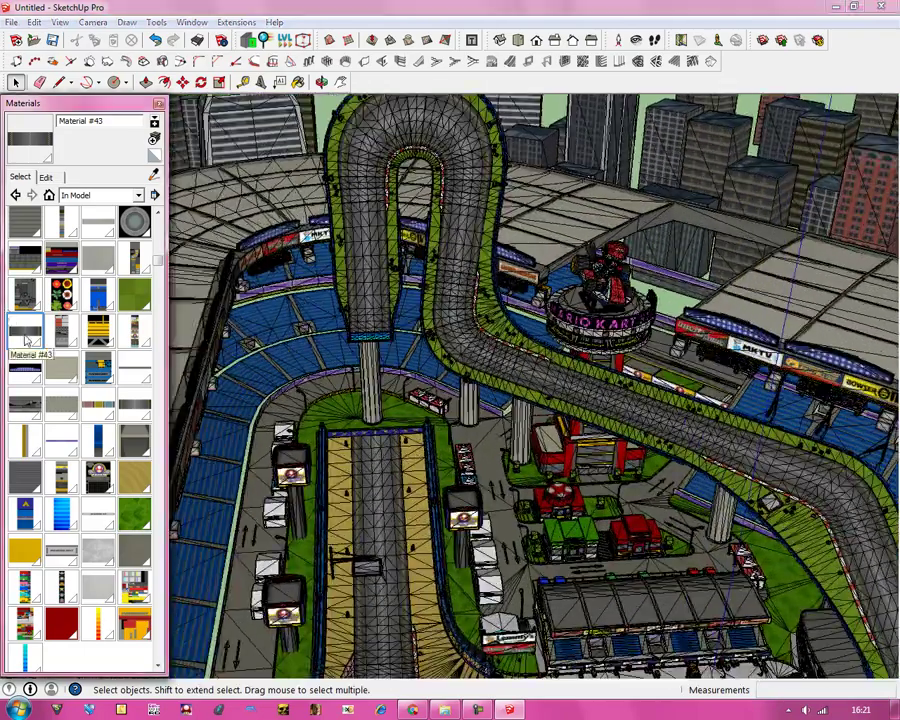
right_click(32, 334)
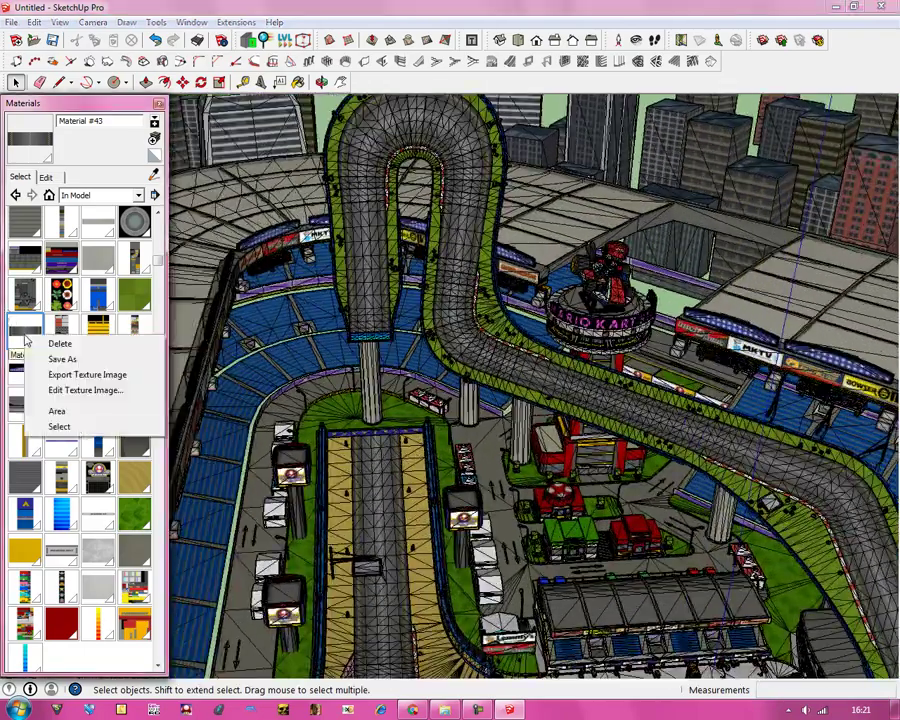
click(58, 427)
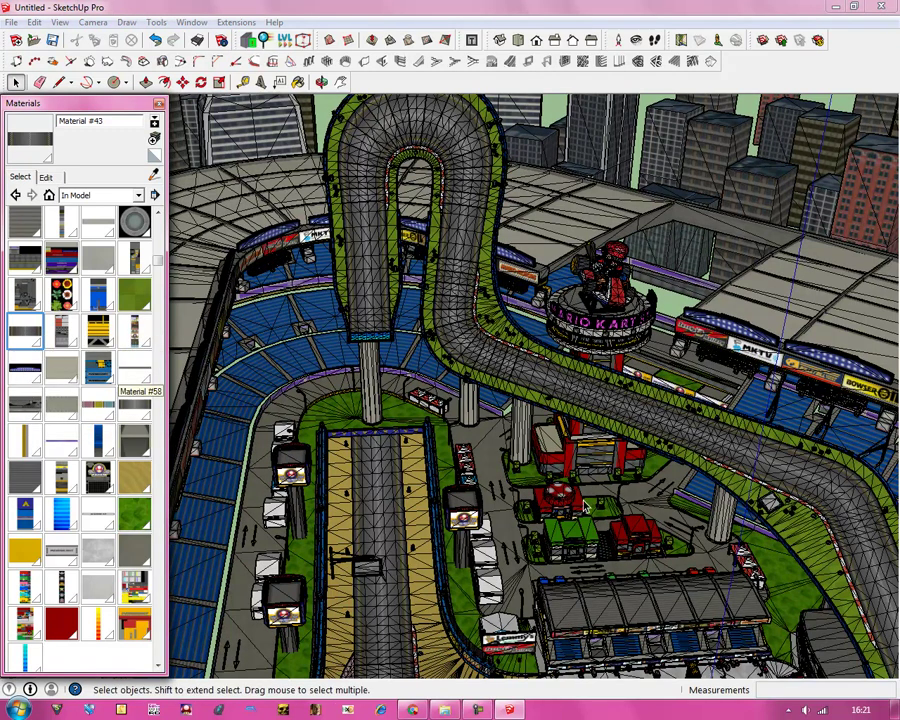
Select the lower gray road component and examine which stretches of the track belong to it.
right_click(385, 525)
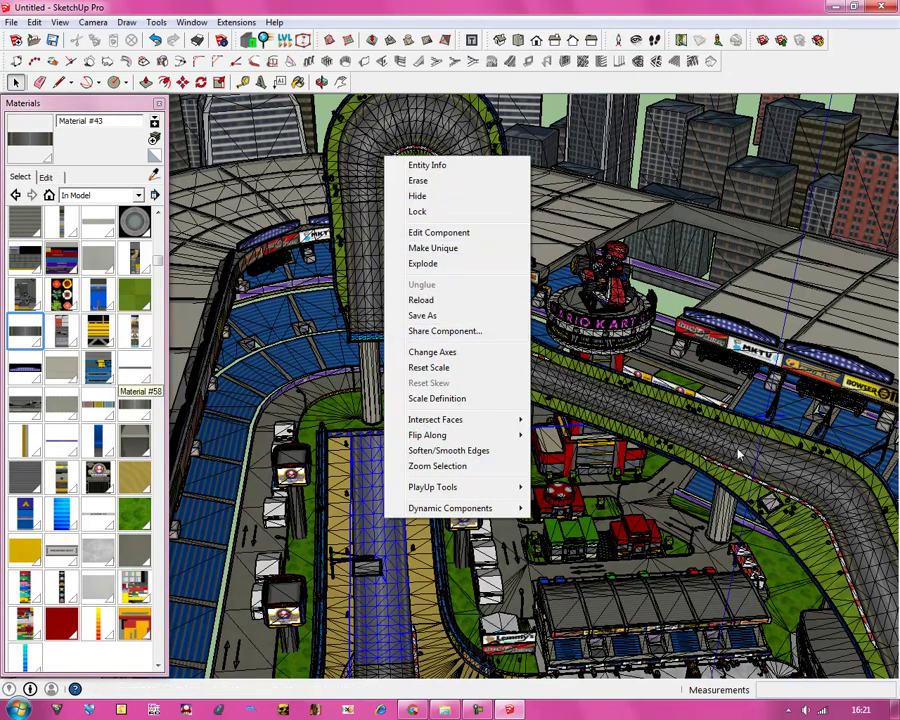
click(425, 6)
scroll(390, 350, down, 3)
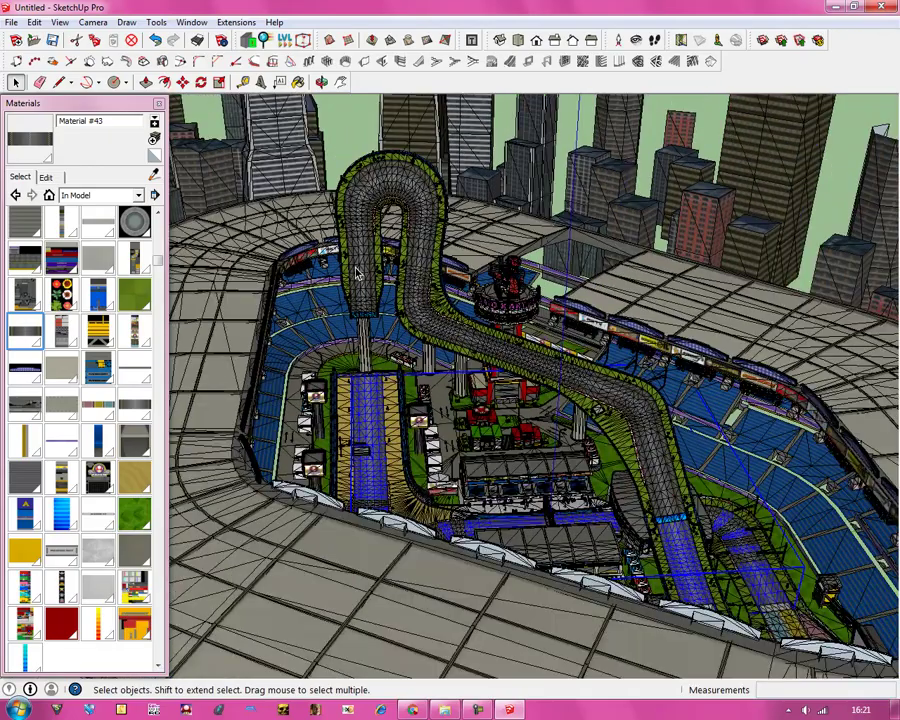
scroll(591, 571, up, 5)
scroll(591, 571, up, 8)
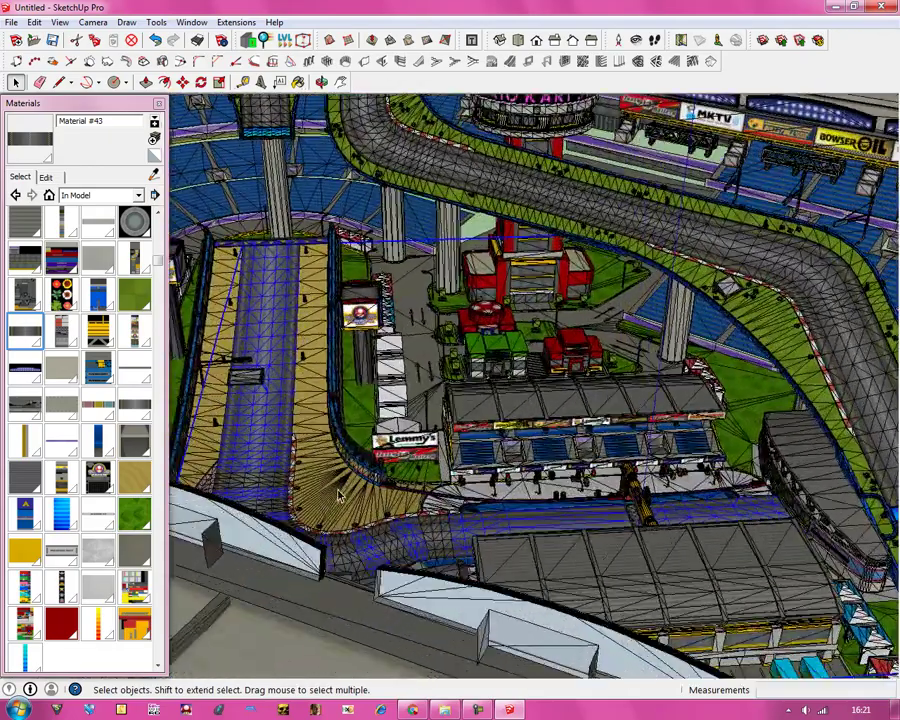
scroll(521, 558, up, 5)
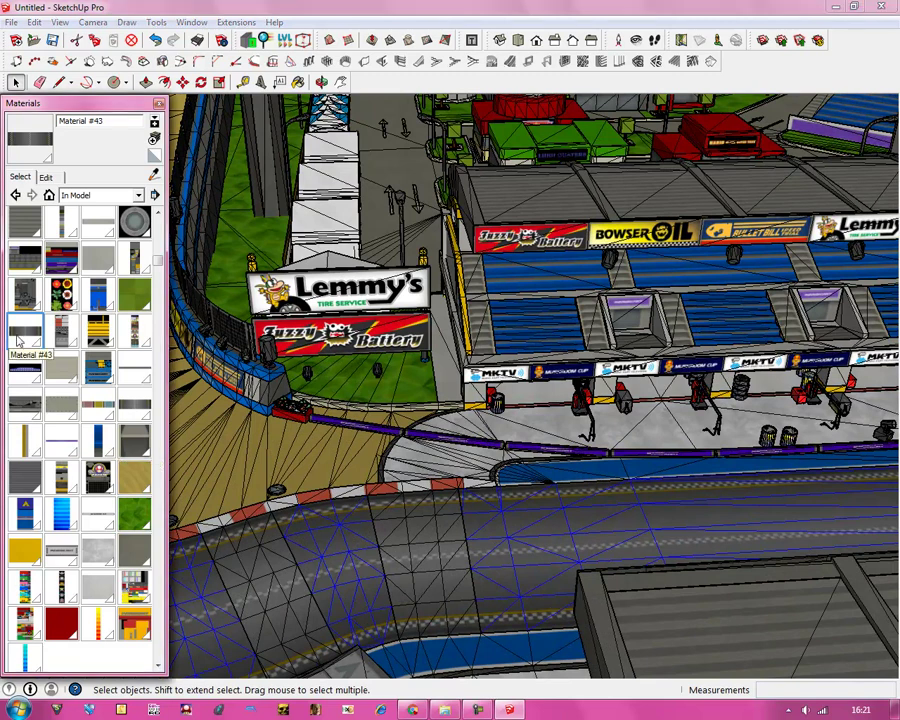
Delete Material #43 from the model's materials.
right_click(39, 341)
click(48, 345)
click(221, 424)
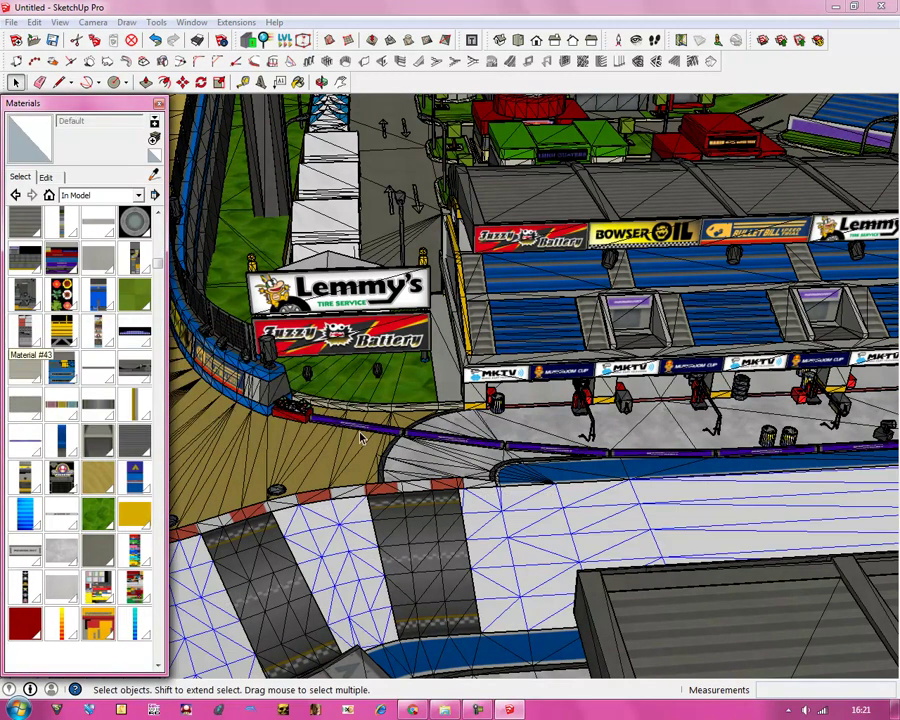
Open the elevated road component for editing and reverse one triangular face on the straight section before the gap.
click(321, 82)
drag(560, 480, 146, 40)
scroll(233, 183, up, 5)
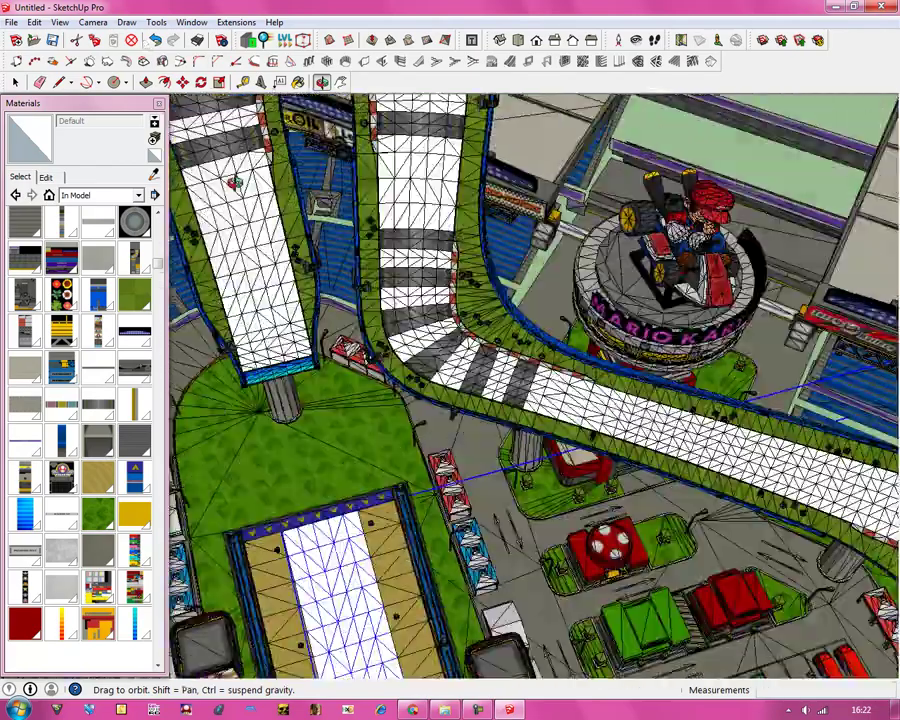
scroll(233, 183, up, 6)
key(space)
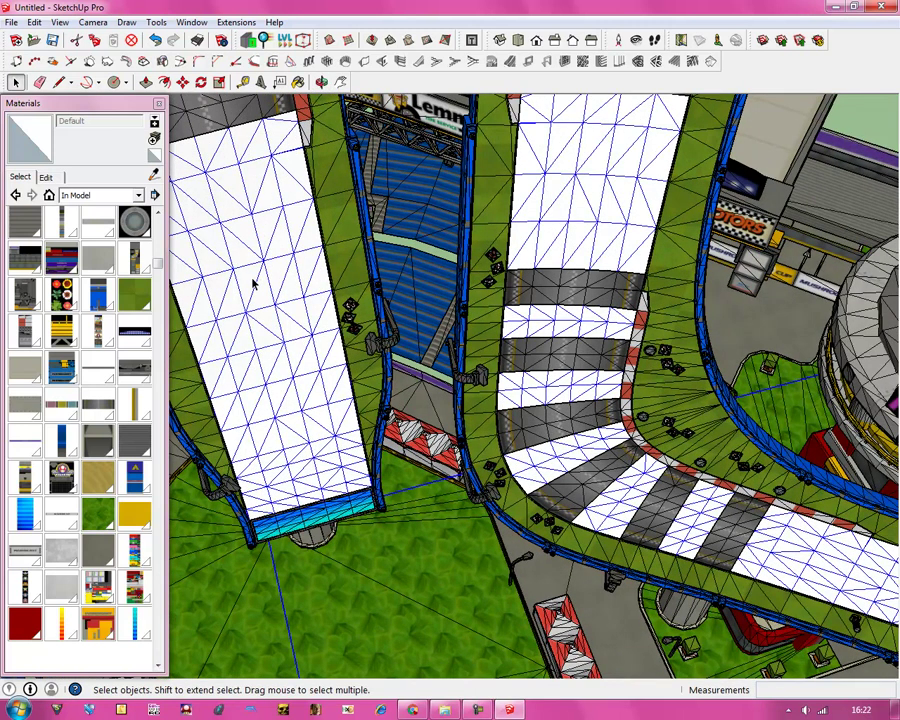
double_click(253, 285)
click(253, 285)
right_click(253, 285)
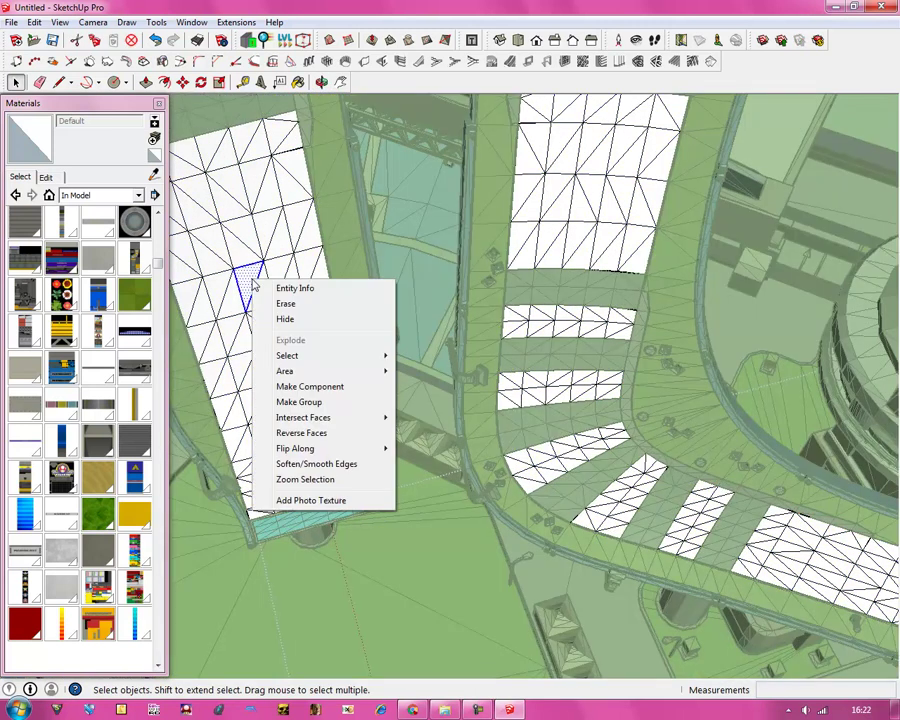
click(301, 432)
key(Escape)
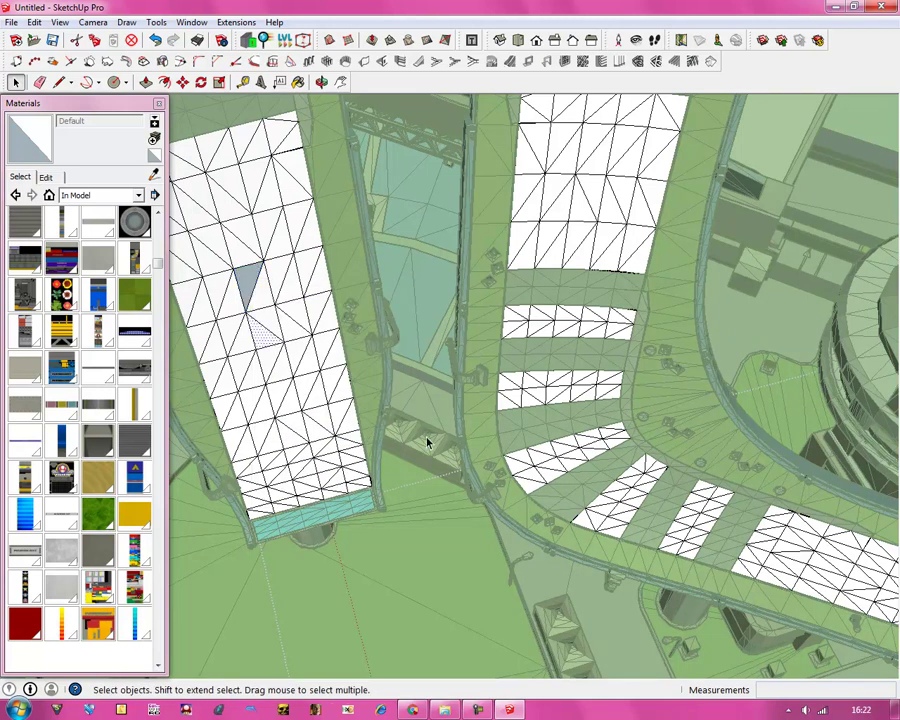
Open the grass component below the elevated road for editing and close it again.
key(x)
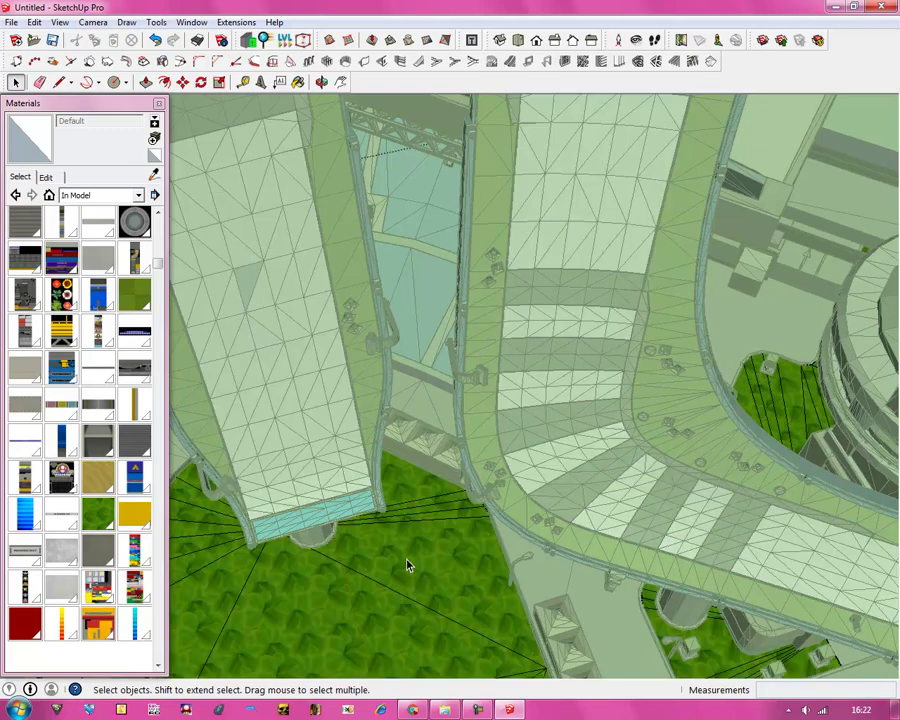
scroll(376, 581, down, 10)
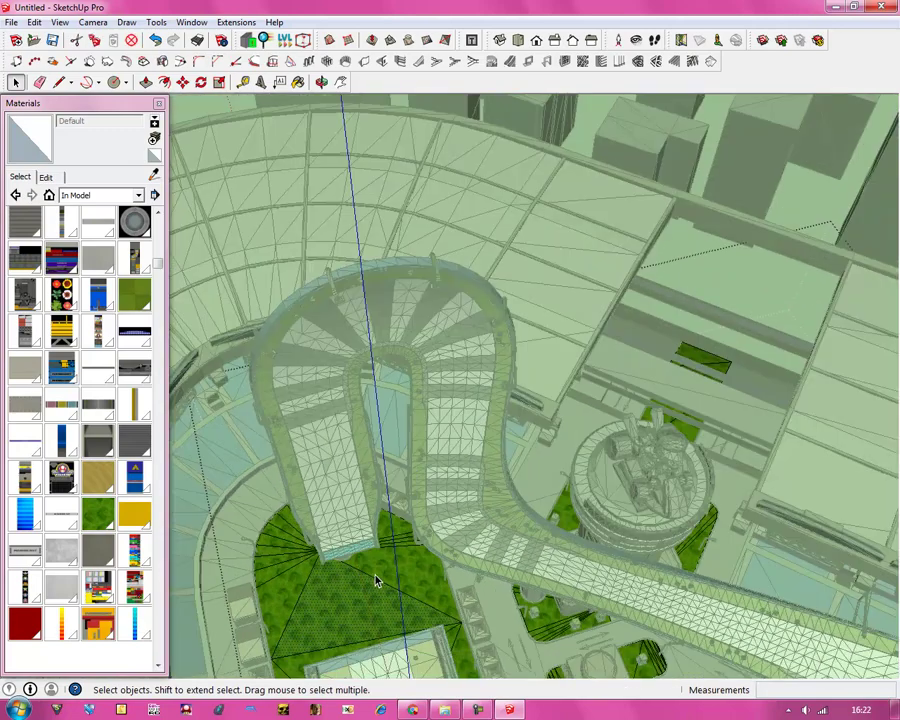
scroll(376, 581, down, 3)
key(x)
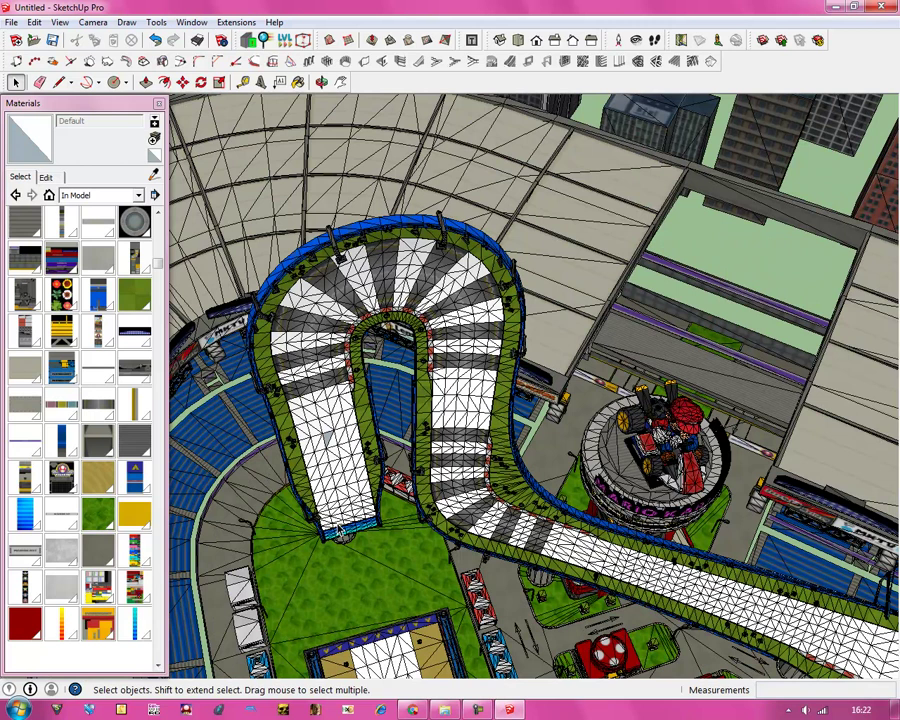
Reopen the elevated road component and reverse the same triangular face back.
scroll(340, 531, up, 5)
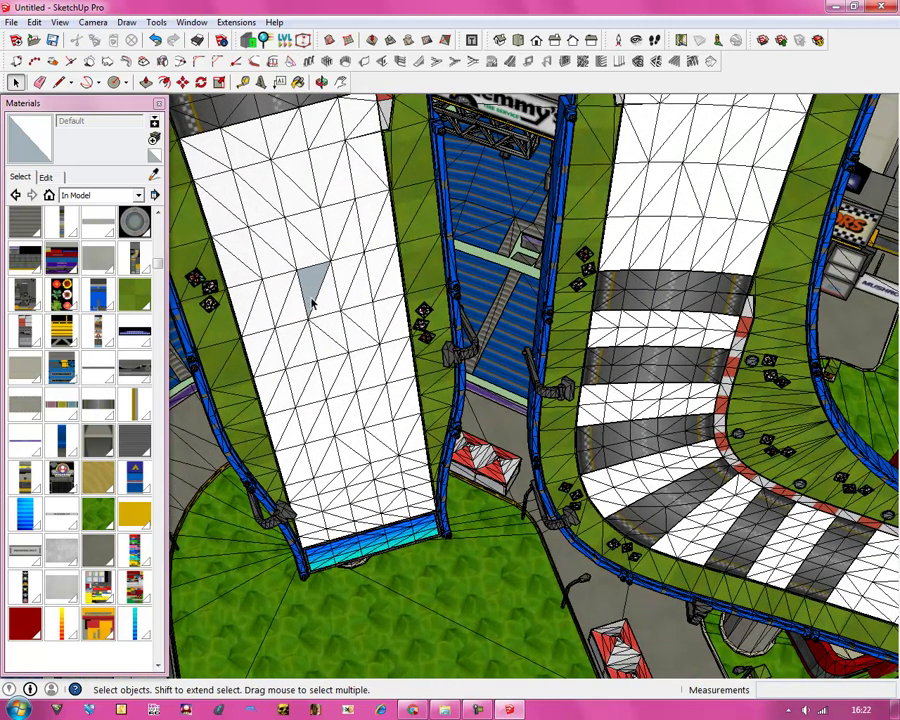
triple_click(314, 287)
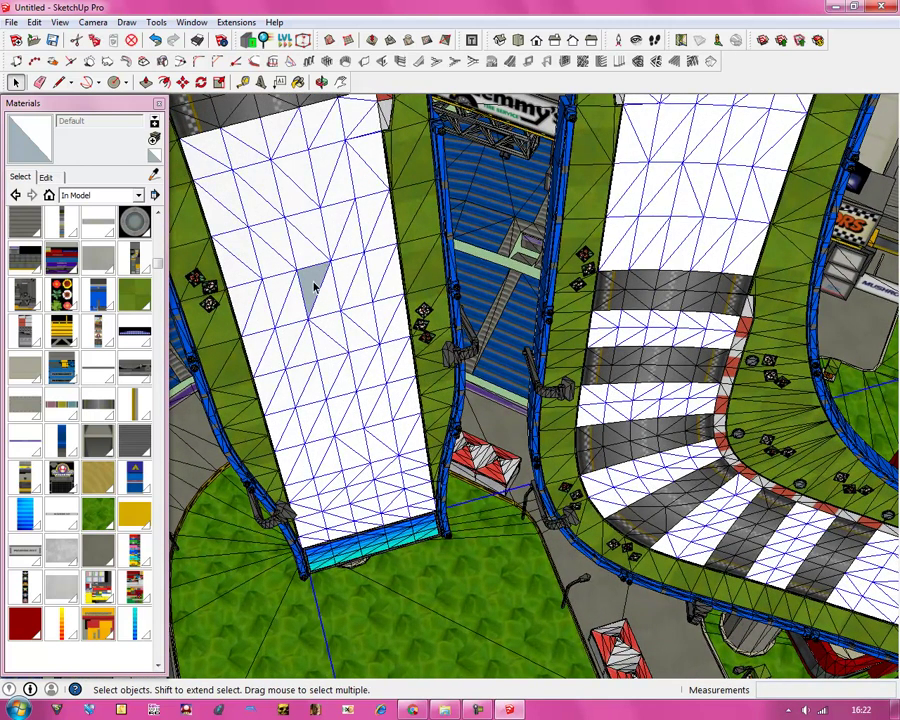
double_click(311, 287)
click(311, 285)
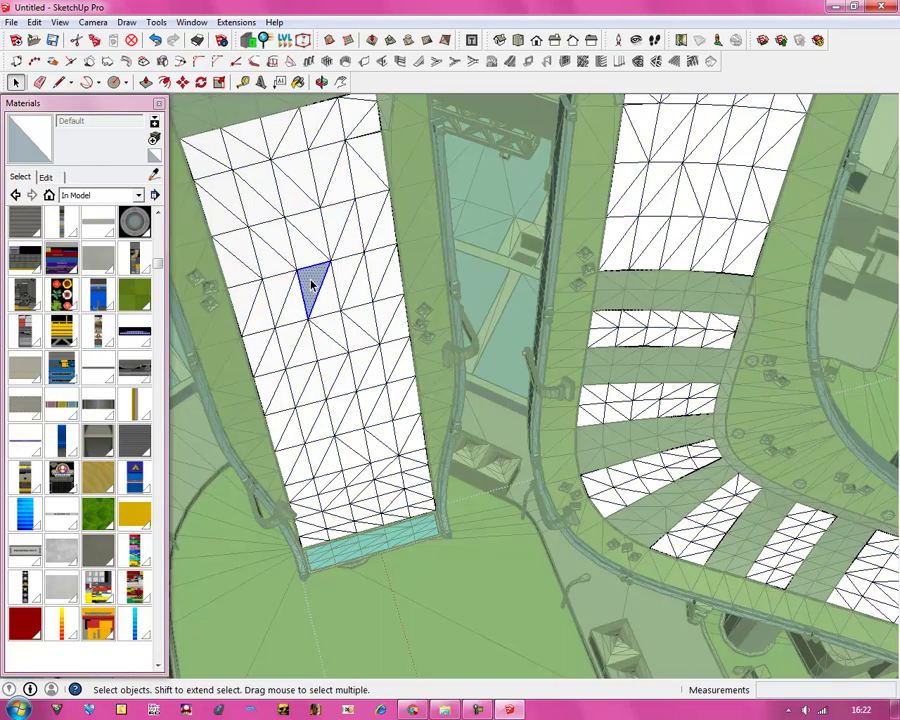
right_click(308, 282)
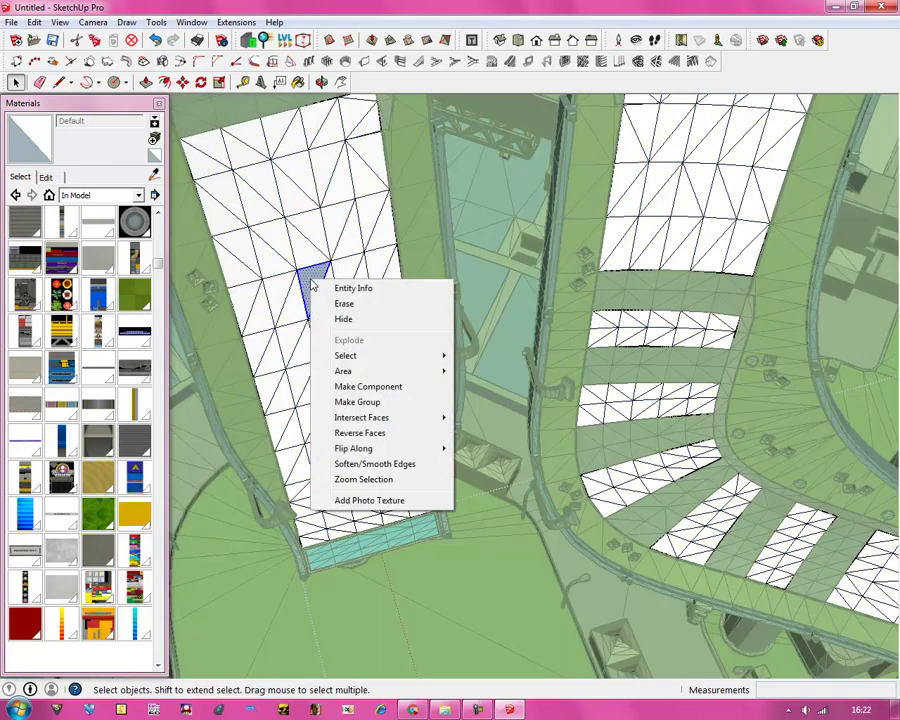
click(362, 433)
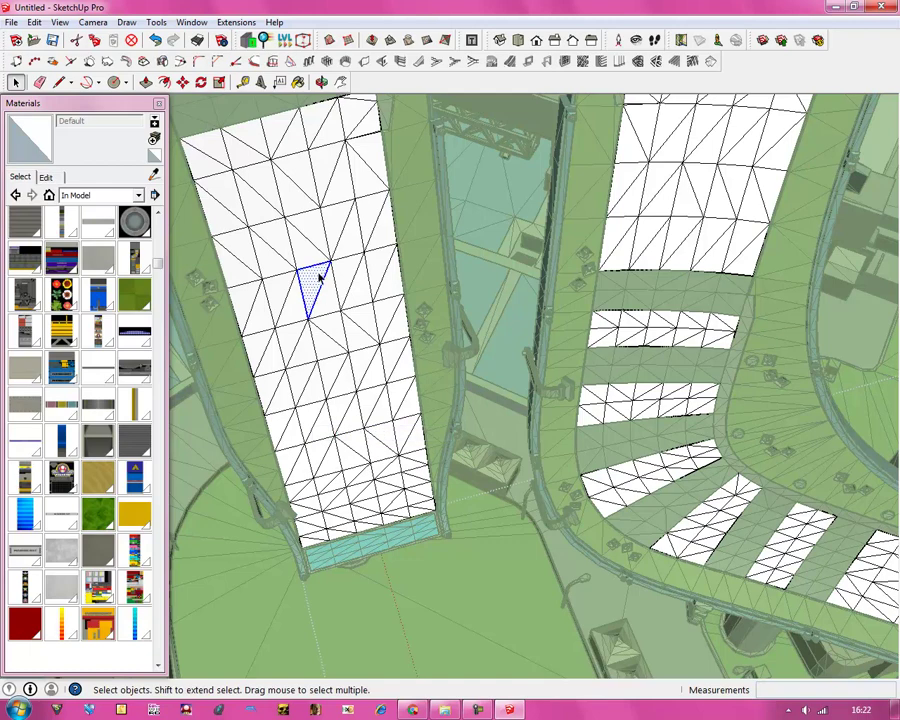
Close the elevated road component, then undo the face reversals, the component openings and the deletion of Material #43.
scroll(386, 540, down, 6)
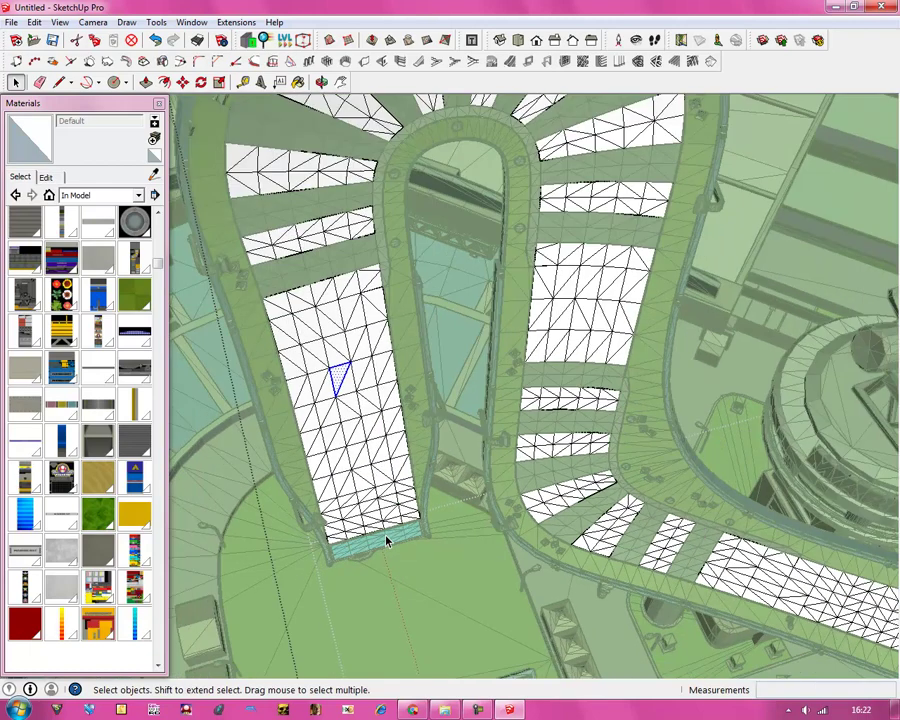
scroll(386, 535, down, 5)
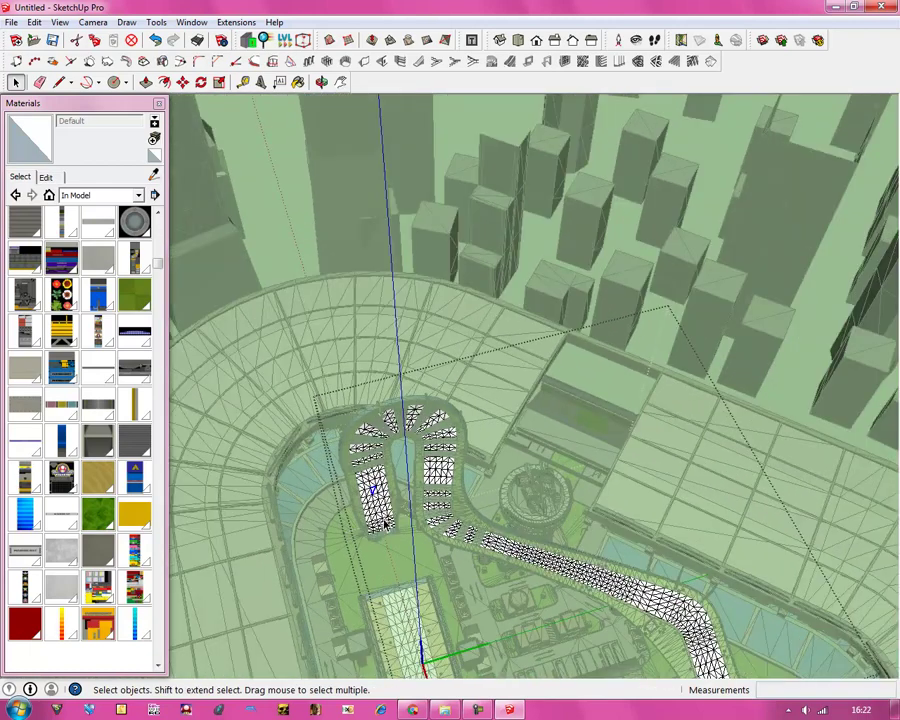
scroll(255, 179, up, 4)
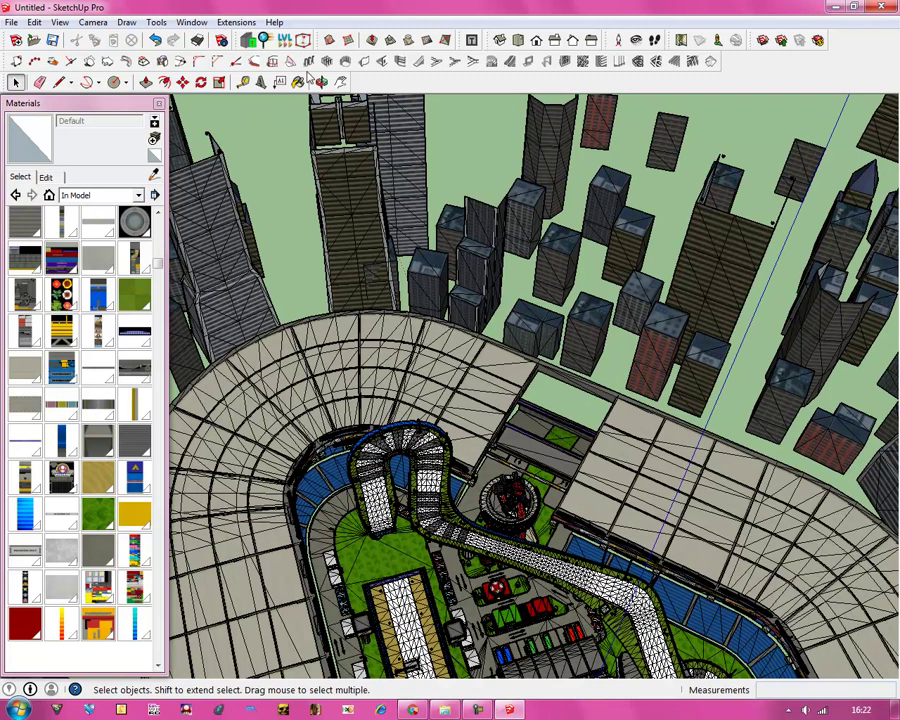
click(155, 42)
click(155, 42)
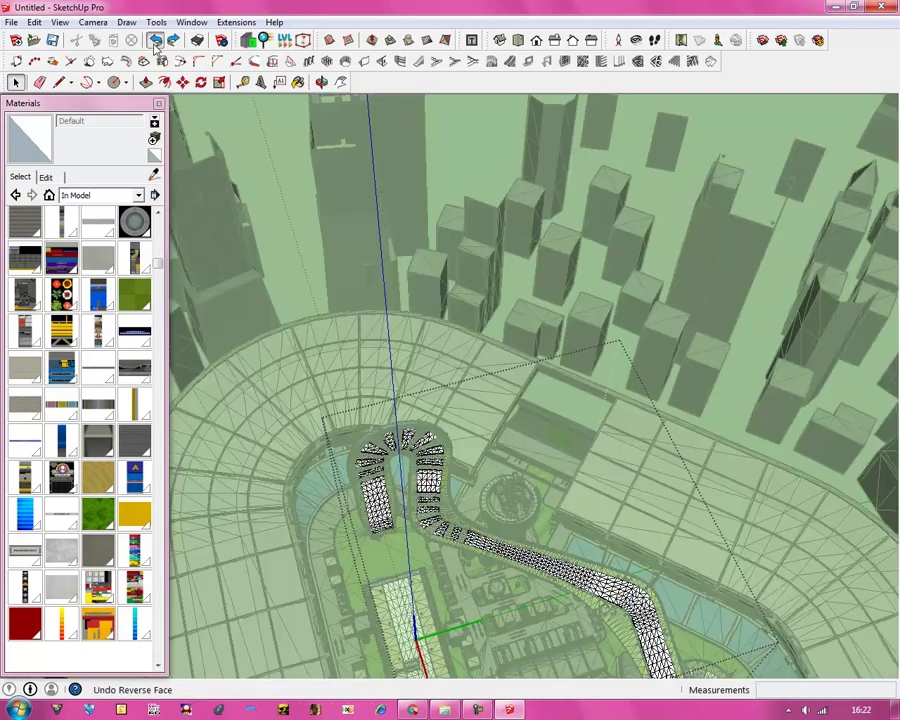
click(155, 42)
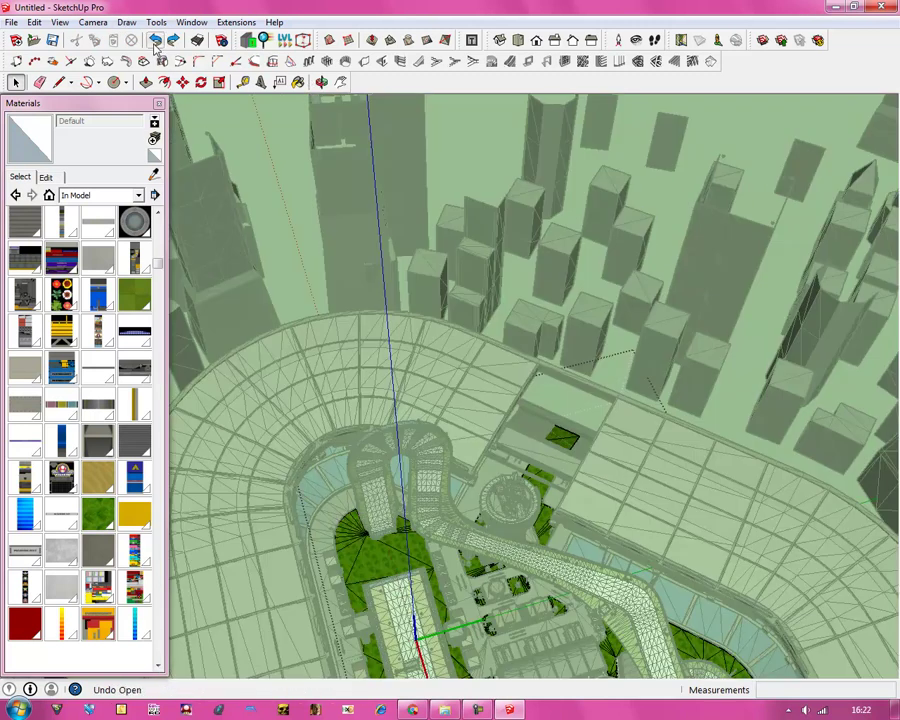
click(155, 42)
click(155, 42)
click(155, 42)
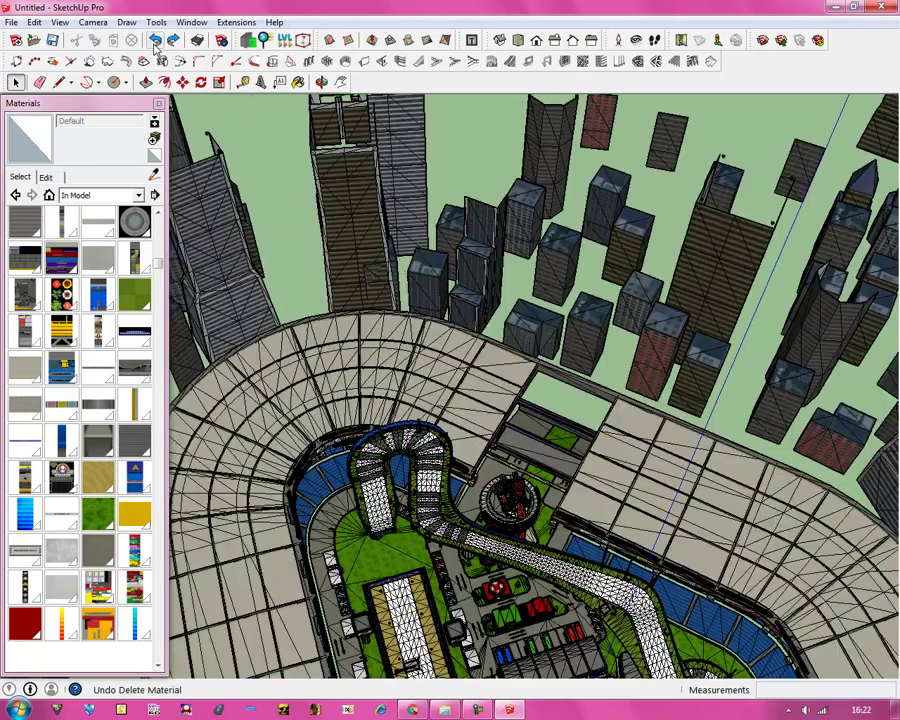
click(155, 42)
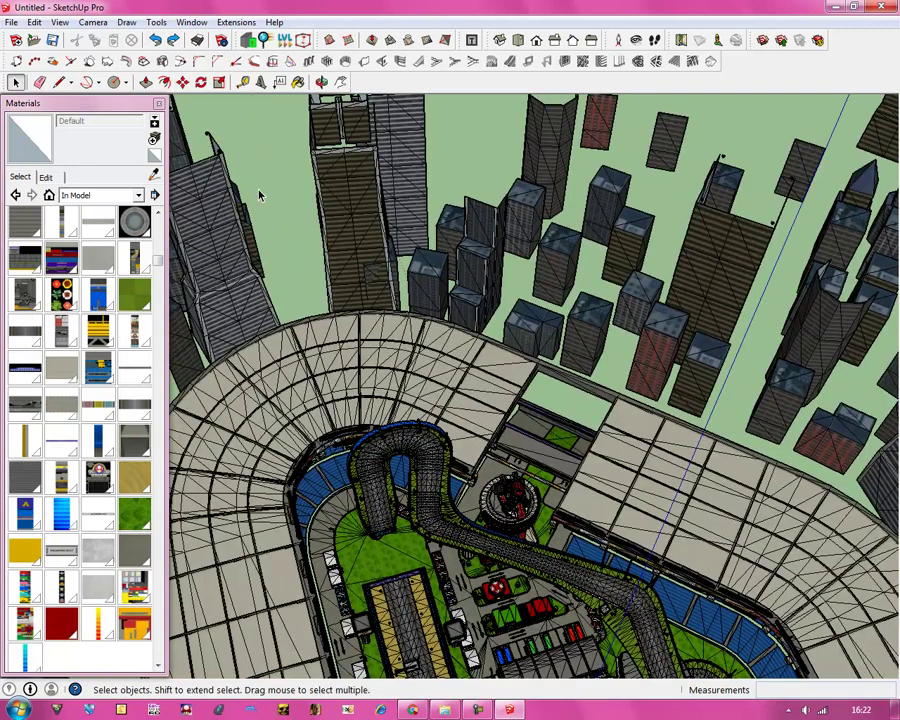
Examine the restored track surface around the Mario Kart start and finish gate between the grandstands.
scroll(330, 240, down, 5)
scroll(413, 388, up, 8)
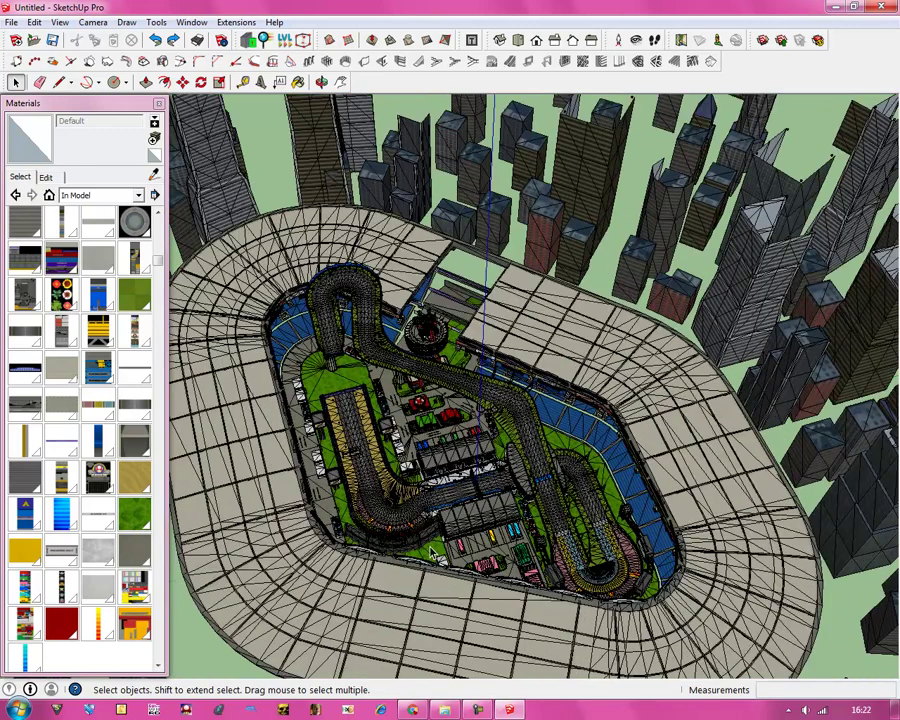
scroll(413, 387, up, 3)
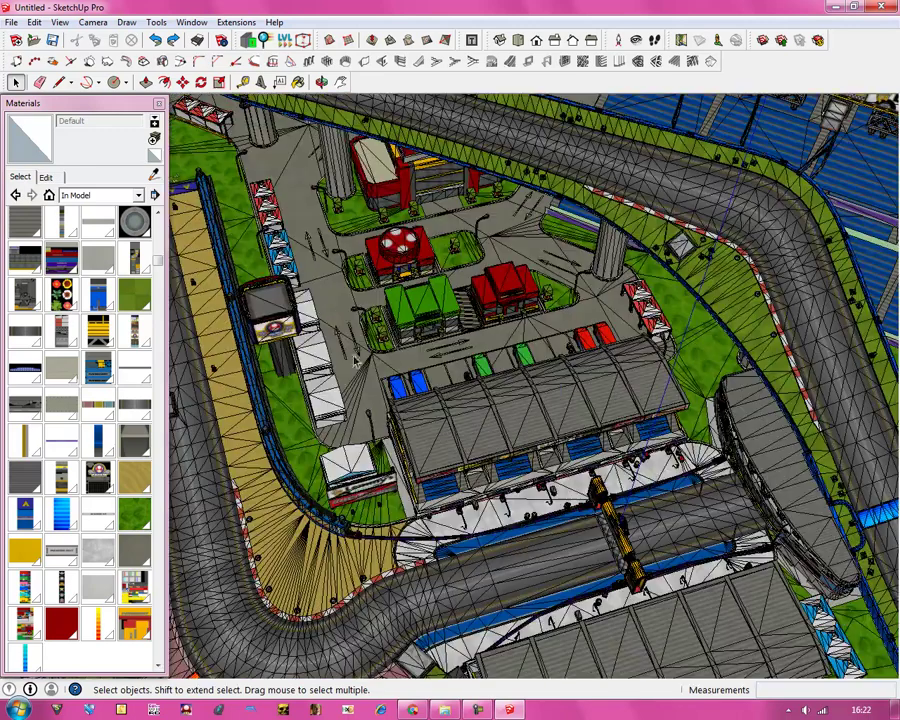
click(321, 82)
drag(520, 420, 628, 470)
scroll(420, 450, up, 5)
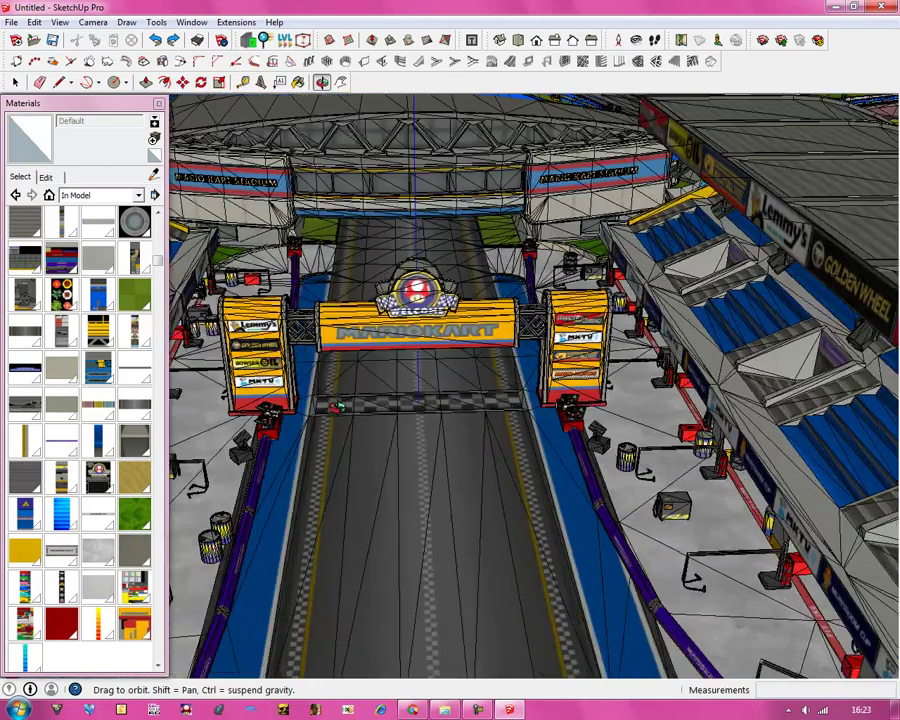
drag(414, 456, 405, 485)
scroll(405, 485, down, 3)
scroll(405, 485, down, 4)
scroll(412, 487, up, 3)
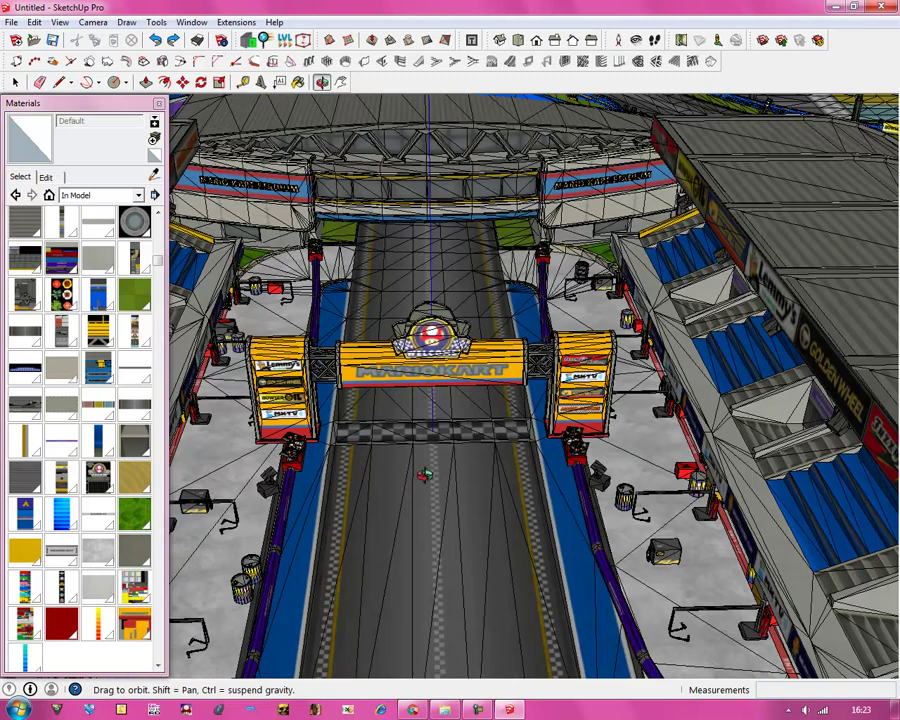
Export the model with OBJexporter as v1 in the 1_FTEX - Copia folder, converting all texture files to PNG.
click(12, 23)
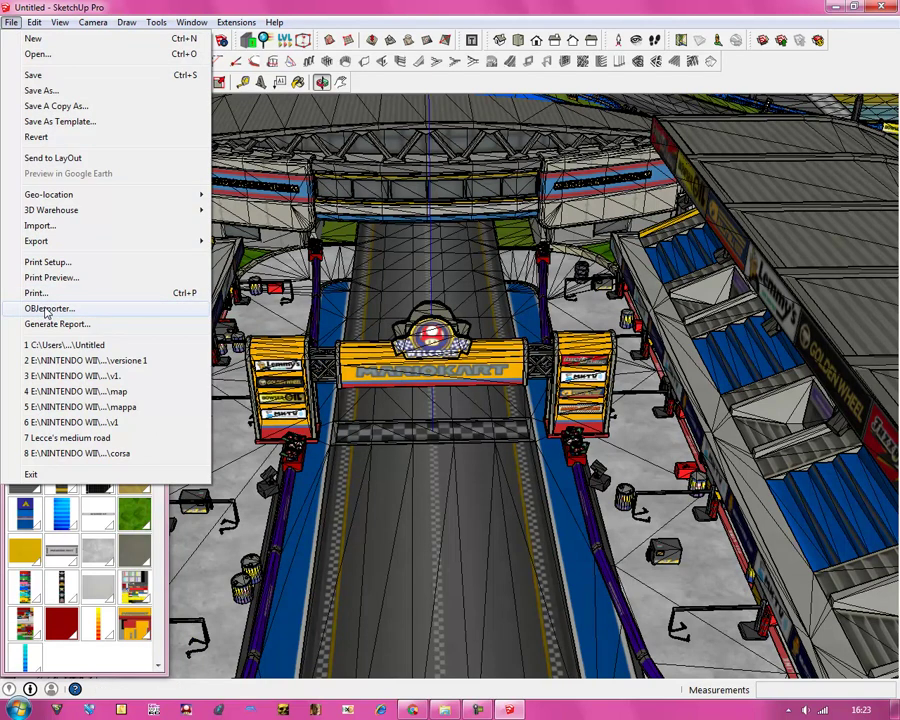
mouse_move(236, 22)
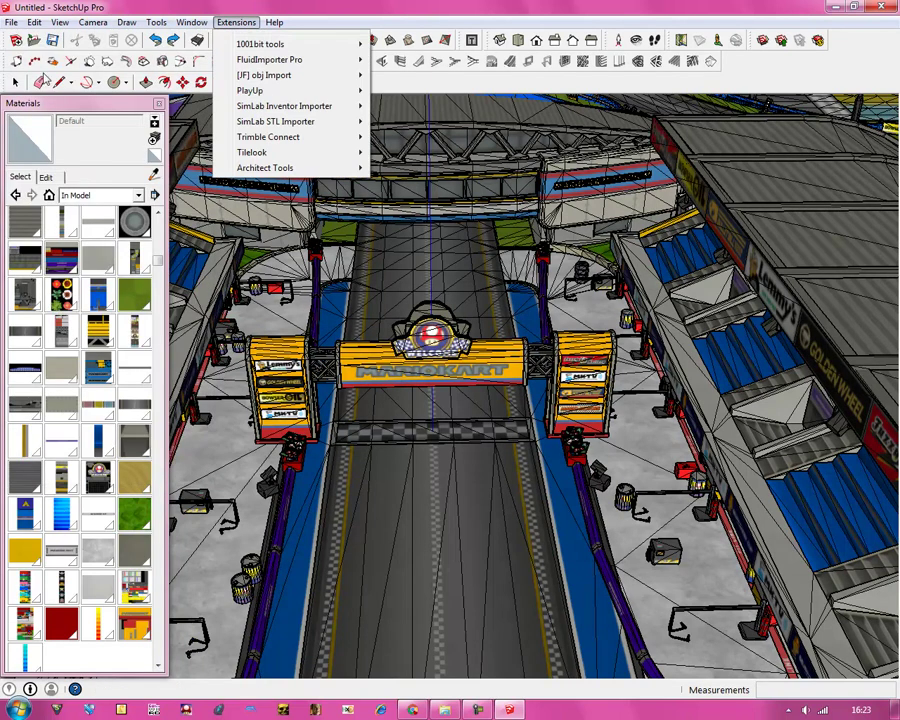
mouse_move(17, 26)
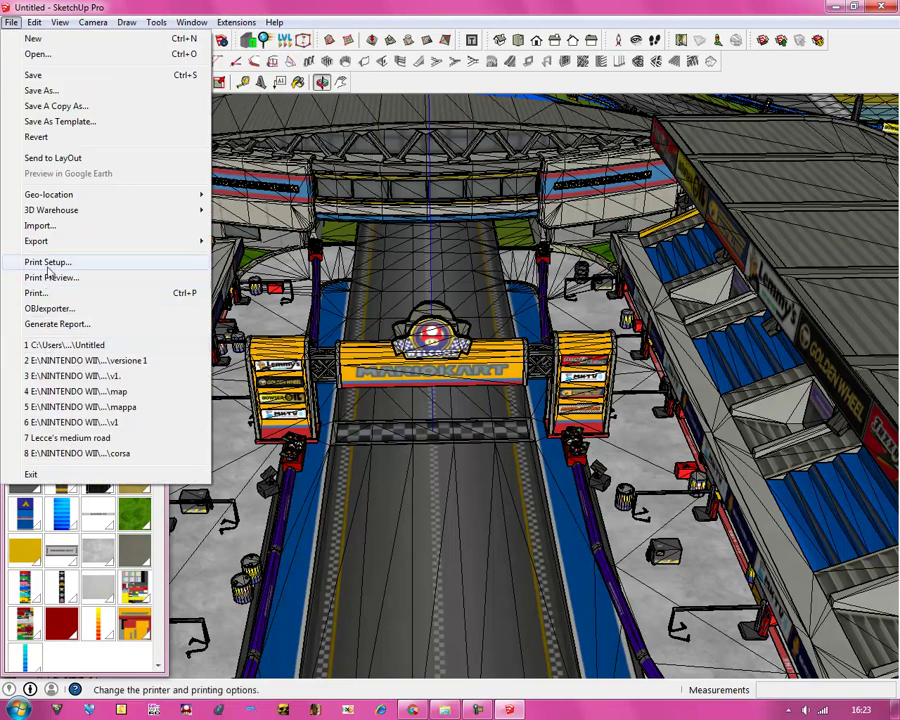
click(44, 290)
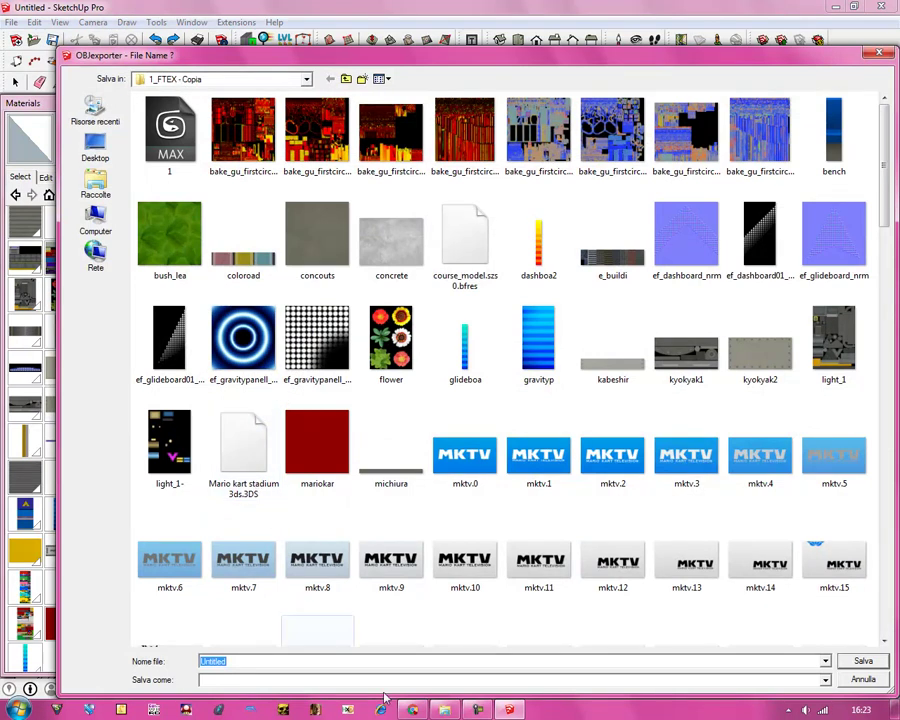
text(v1)
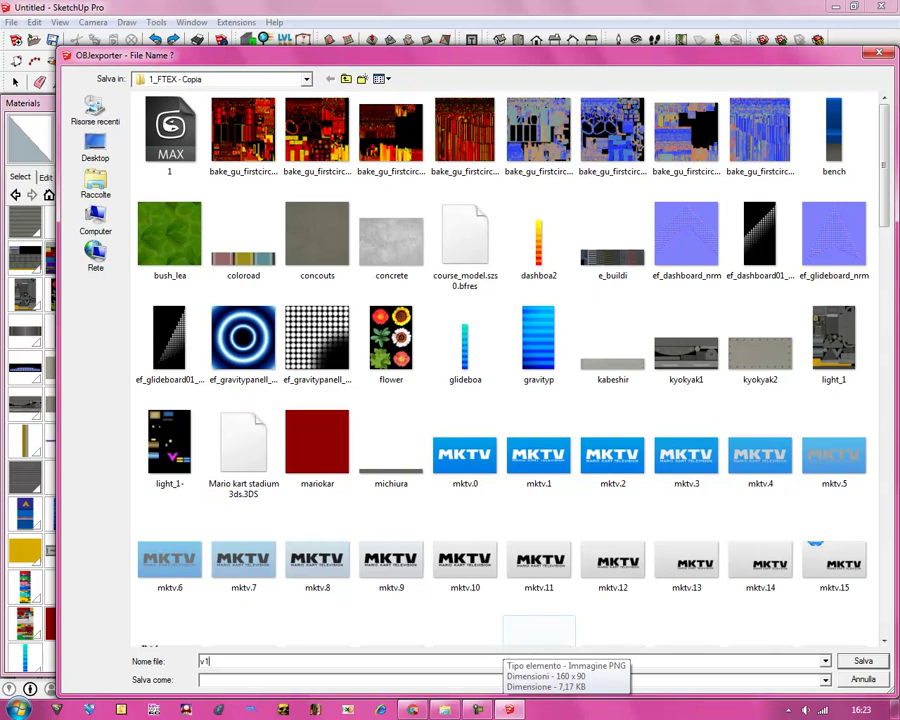
click(860, 661)
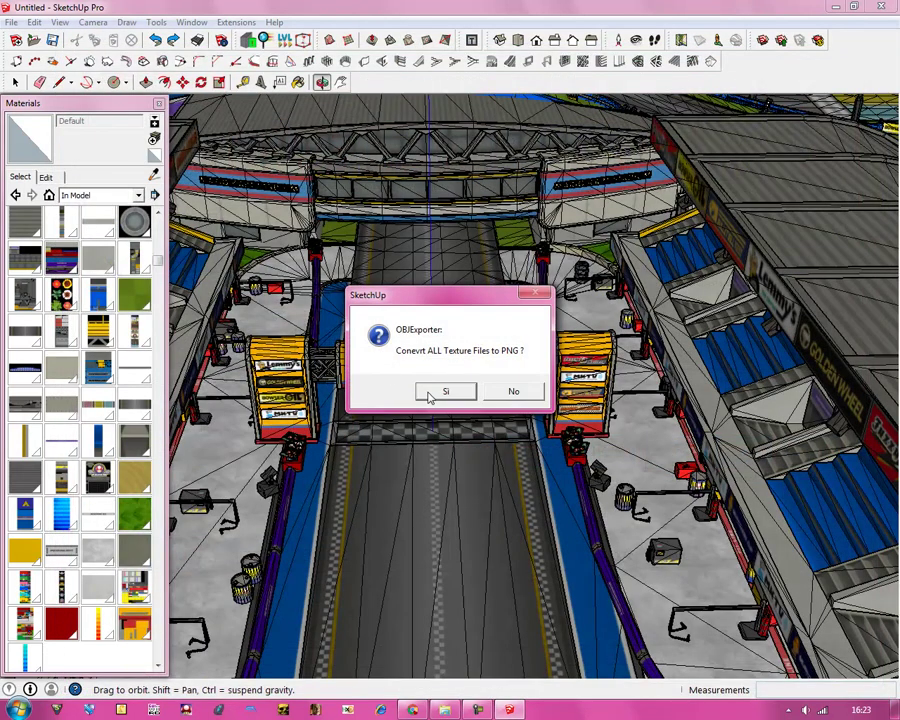
click(424, 393)
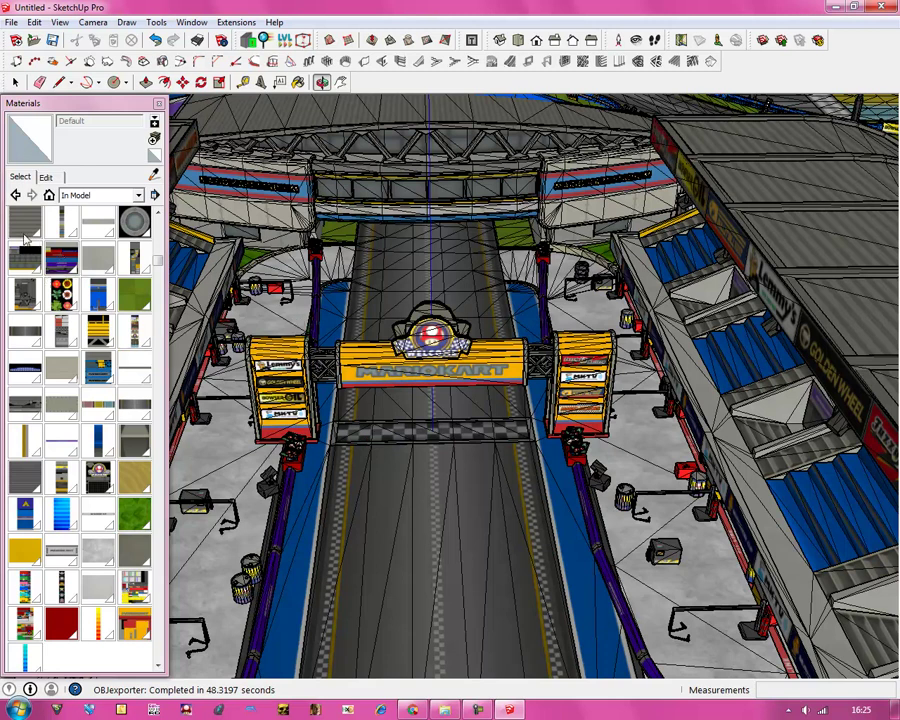
Rename Material #97 to boost and Material #99 to fasttrick.
click(97, 622)
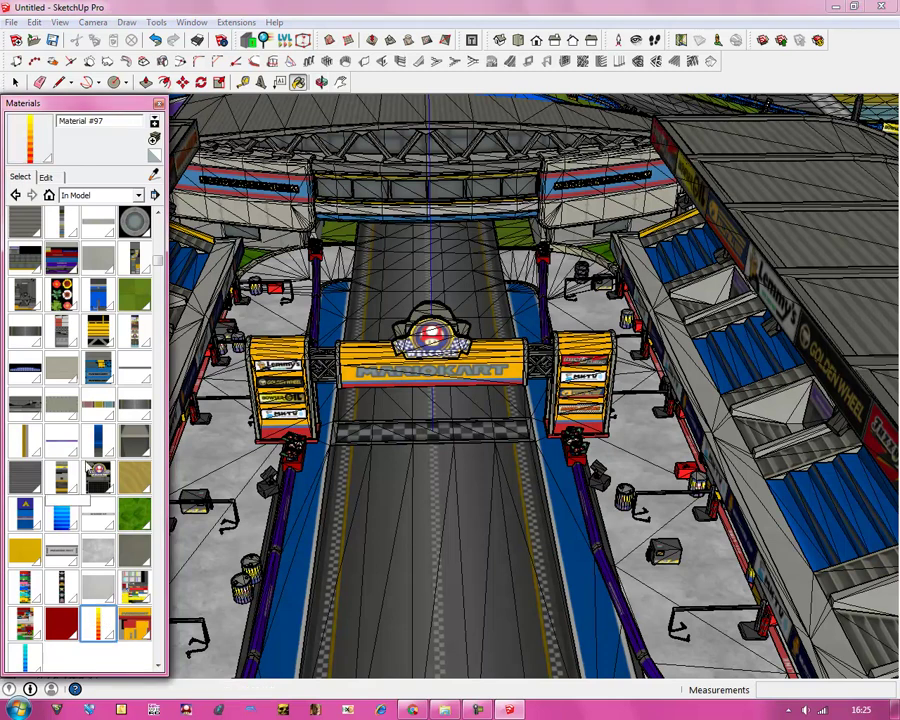
click(110, 122)
text(boost)
click(25, 655)
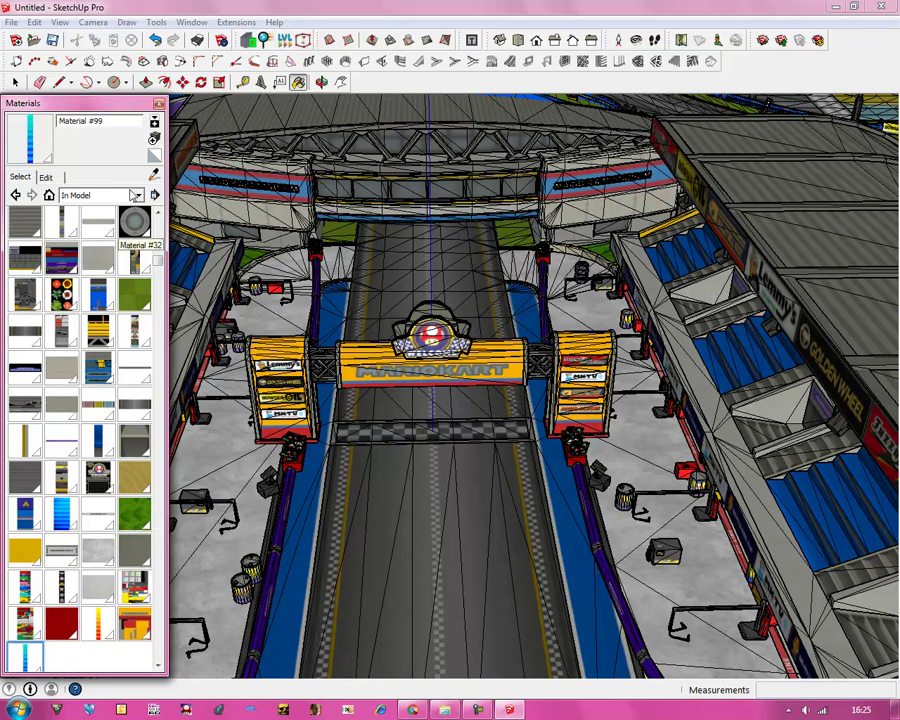
click(108, 121)
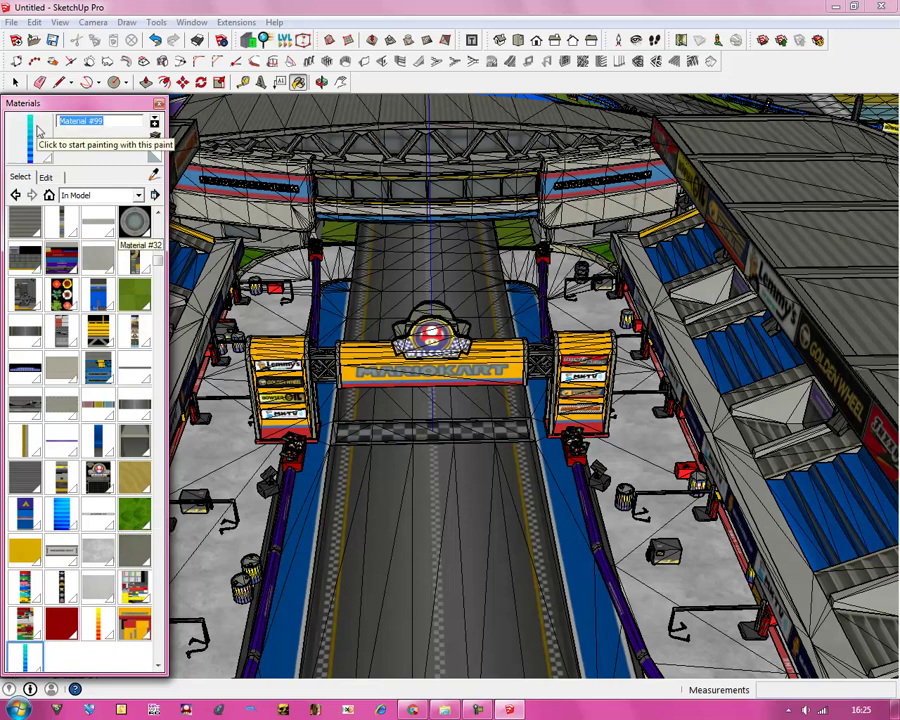
text(fasttrick)
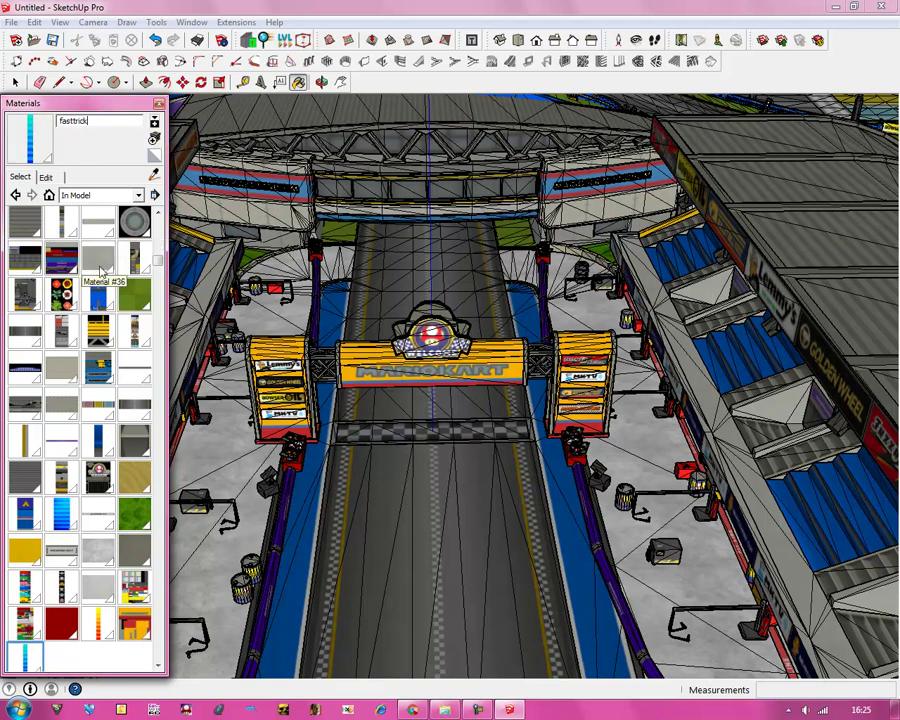
Select the flower texture Material #40, undo the last material change and collapse the Materials window.
click(99, 262)
click(61, 293)
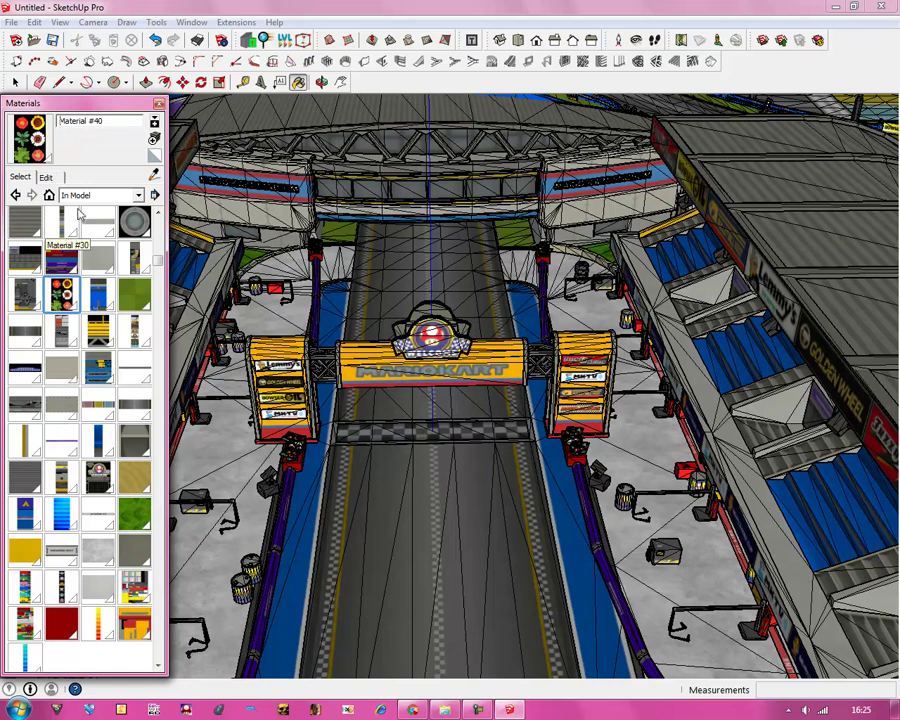
click(155, 41)
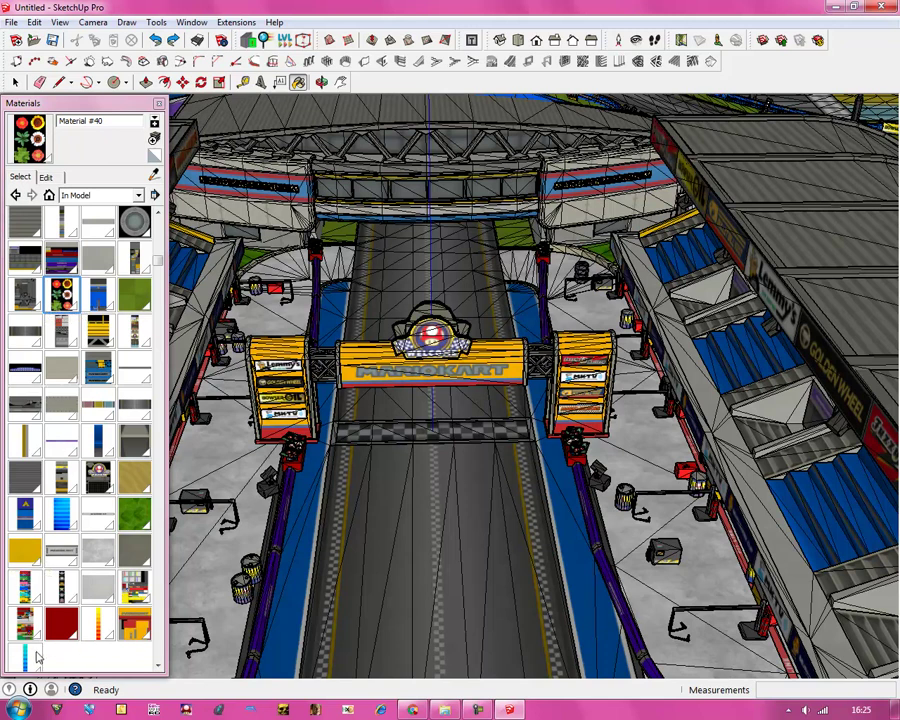
click(80, 103)
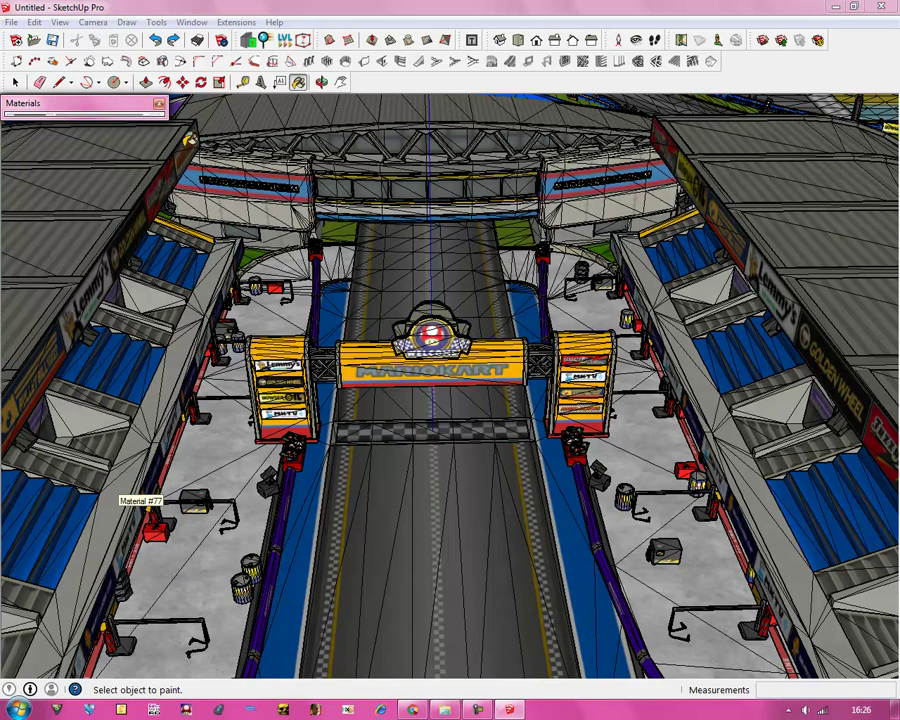
click(10, 22)
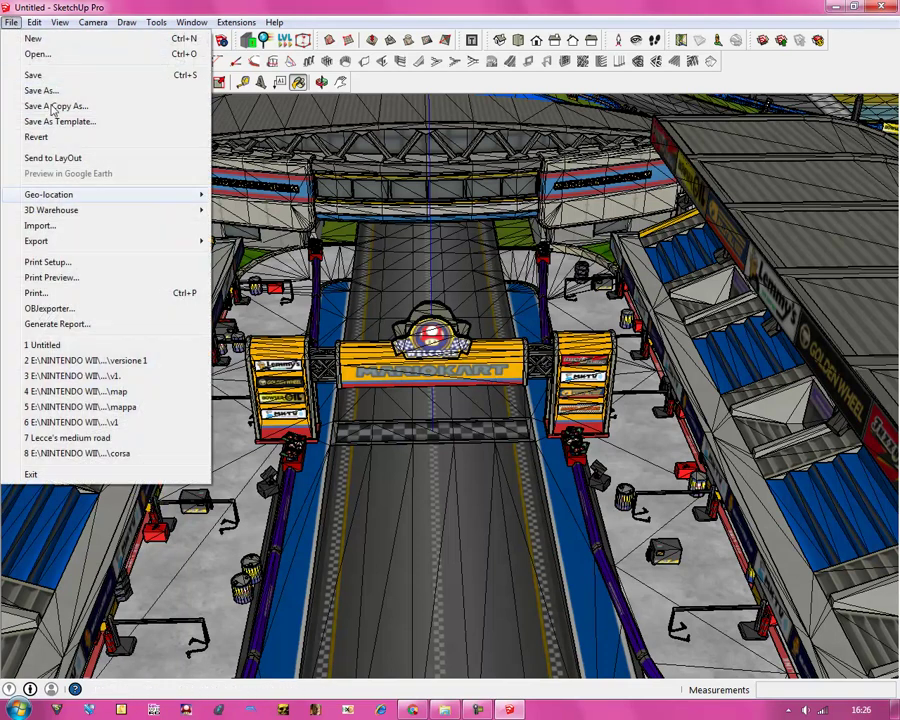
key(Escape)
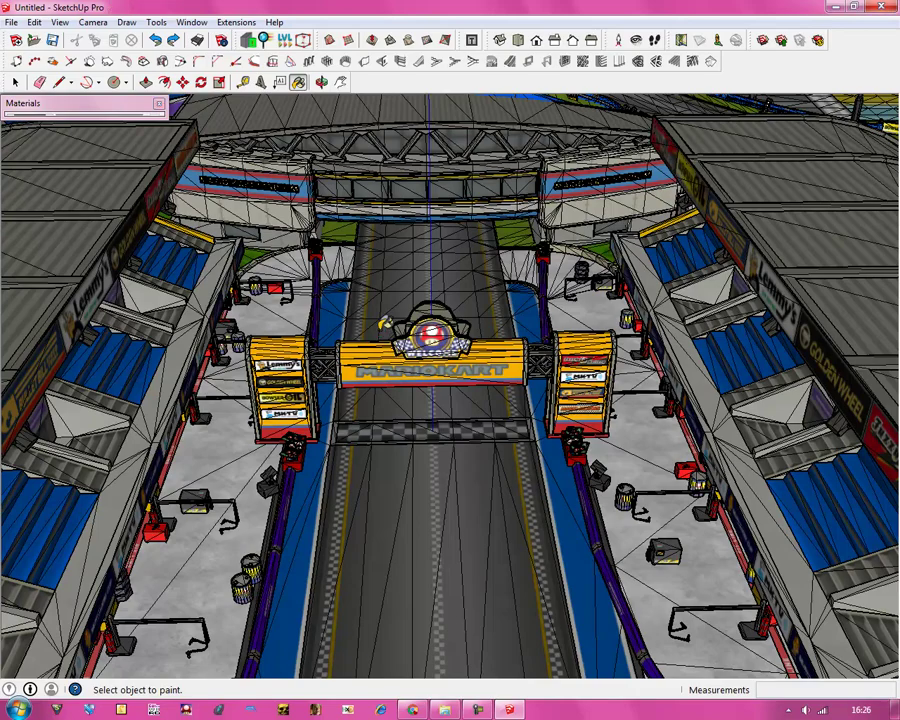
Delete the component containing the inner ring of city buildings around the stadium.
click(15, 82)
scroll(418, 482, down, 8)
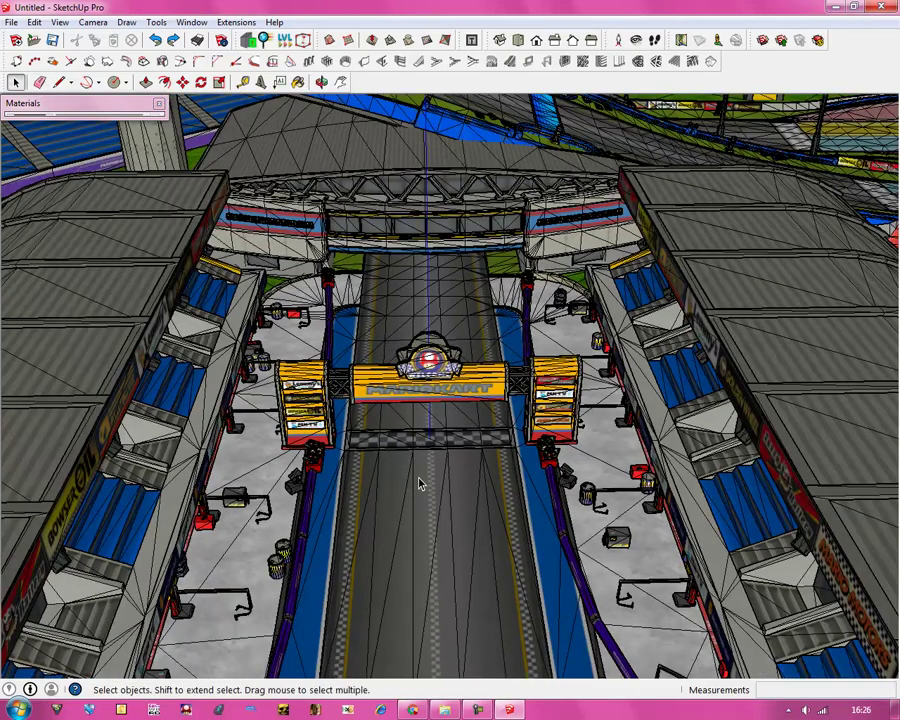
scroll(398, 425, down, 4)
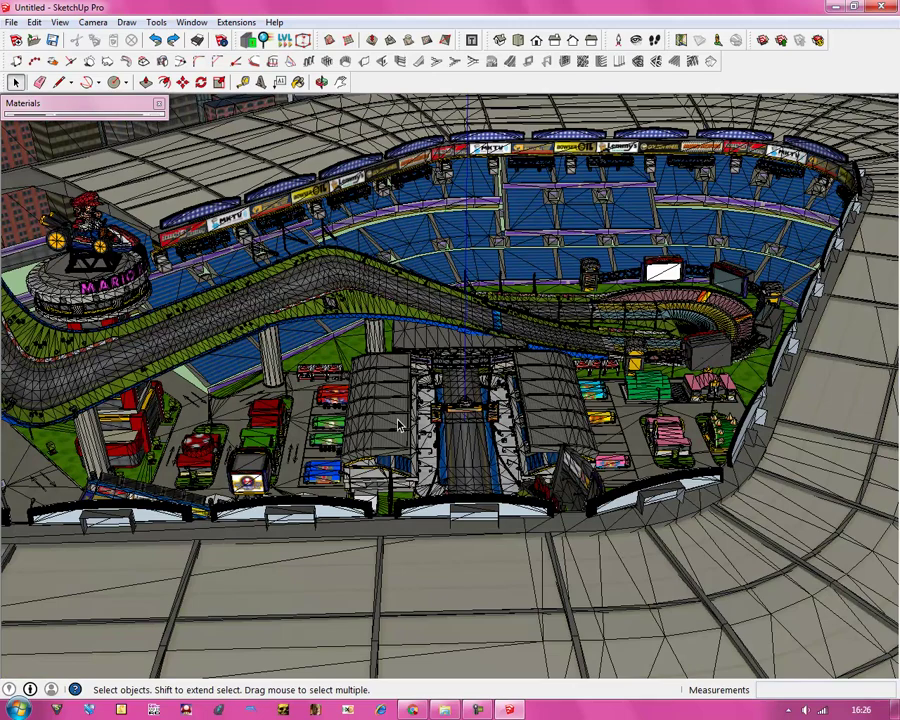
scroll(398, 425, down, 10)
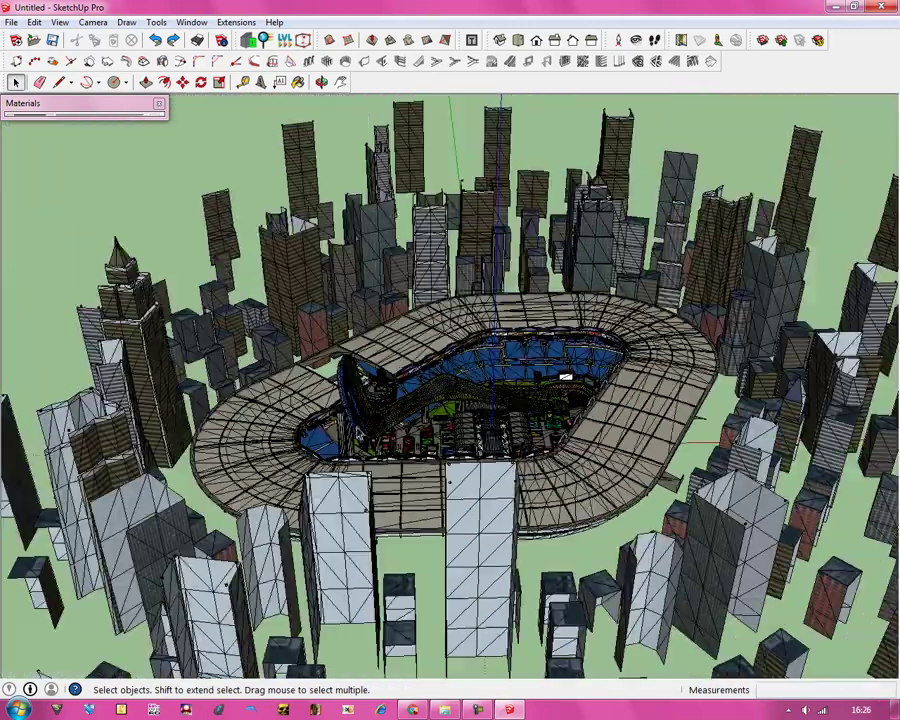
scroll(398, 425, down, 3)
scroll(217, 441, down, 3)
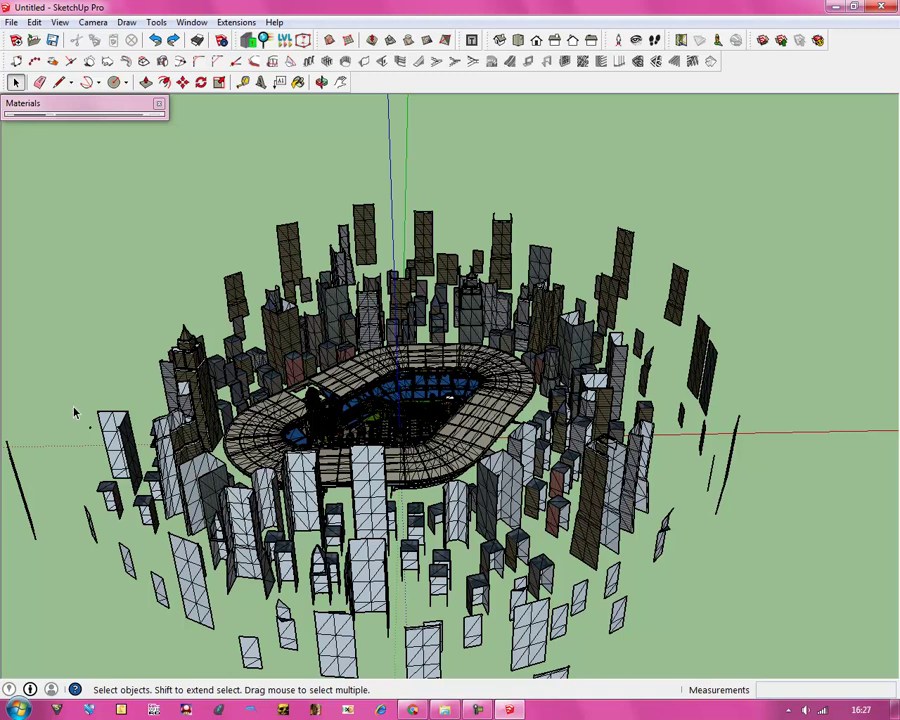
click(91, 432)
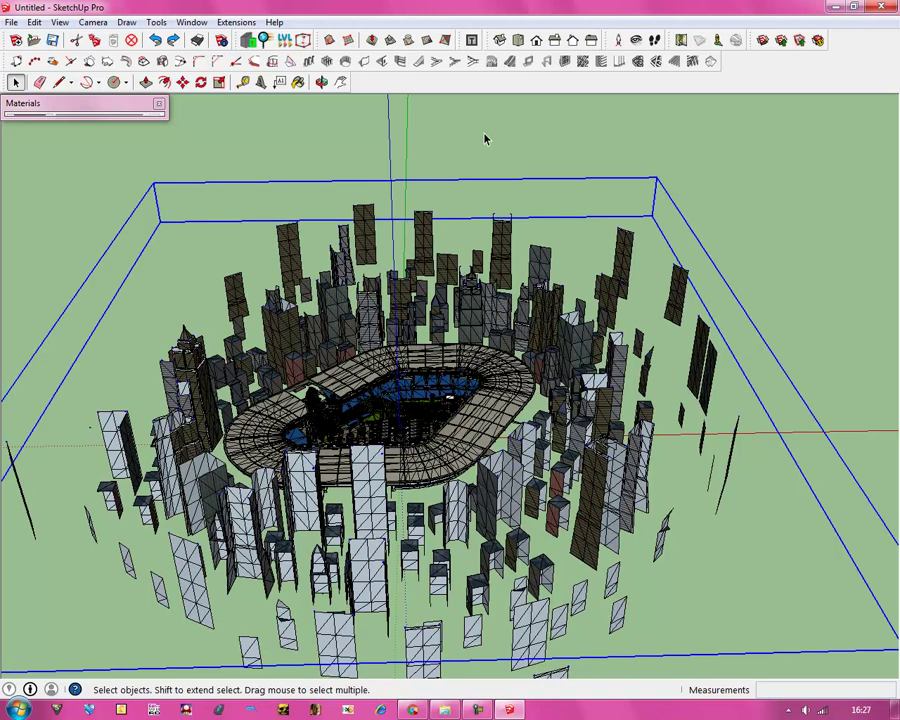
click(240, 211)
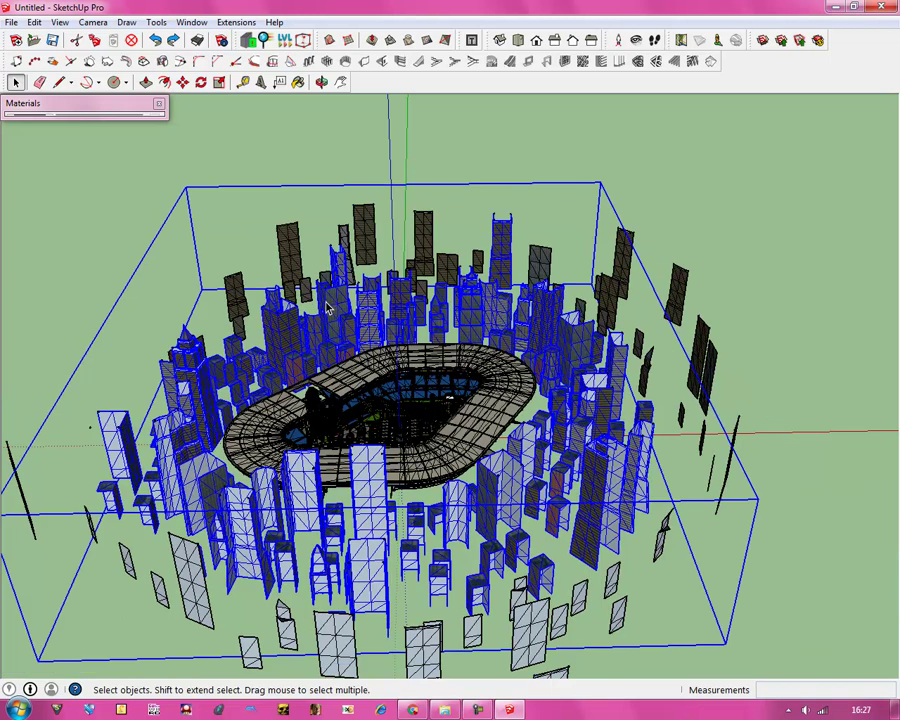
key(Delete)
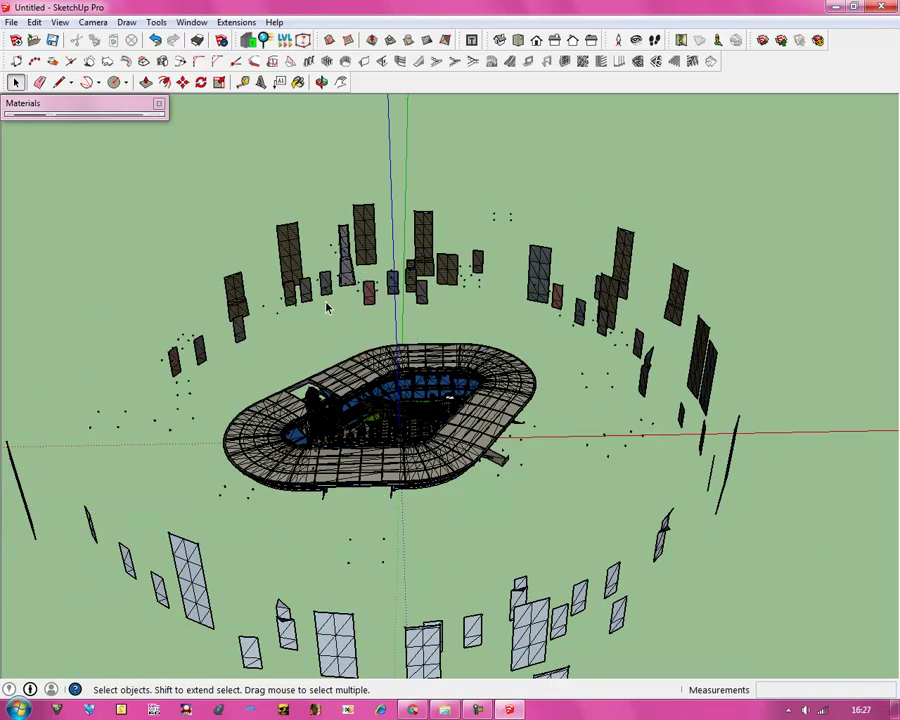
Delete the component with the outer ring of city buildings and the scattered point-like geometry left around the stadium.
right_click(288, 253)
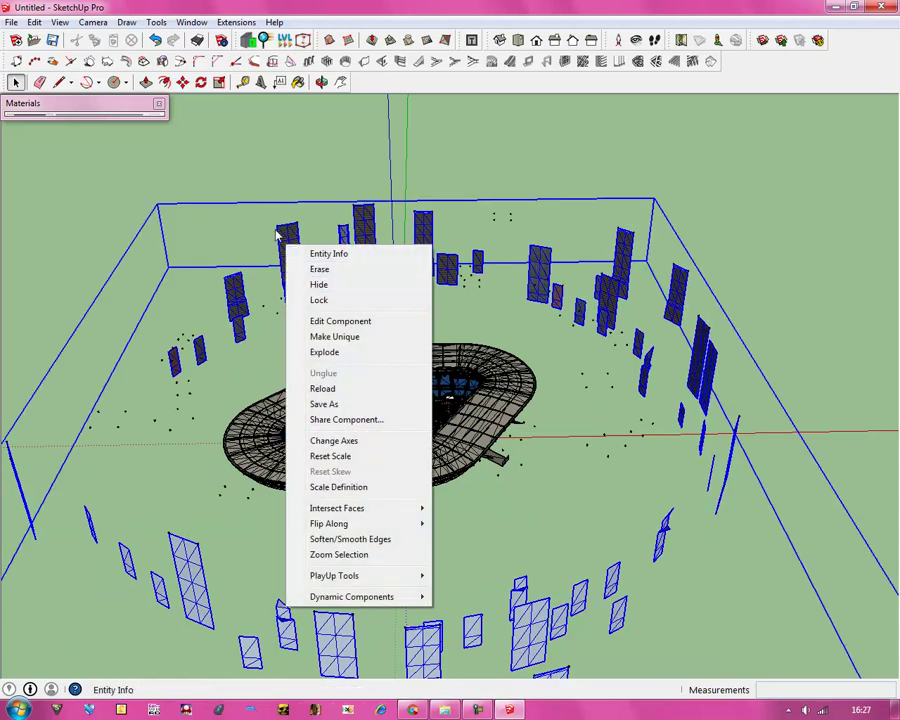
click(283, 238)
key(Delete)
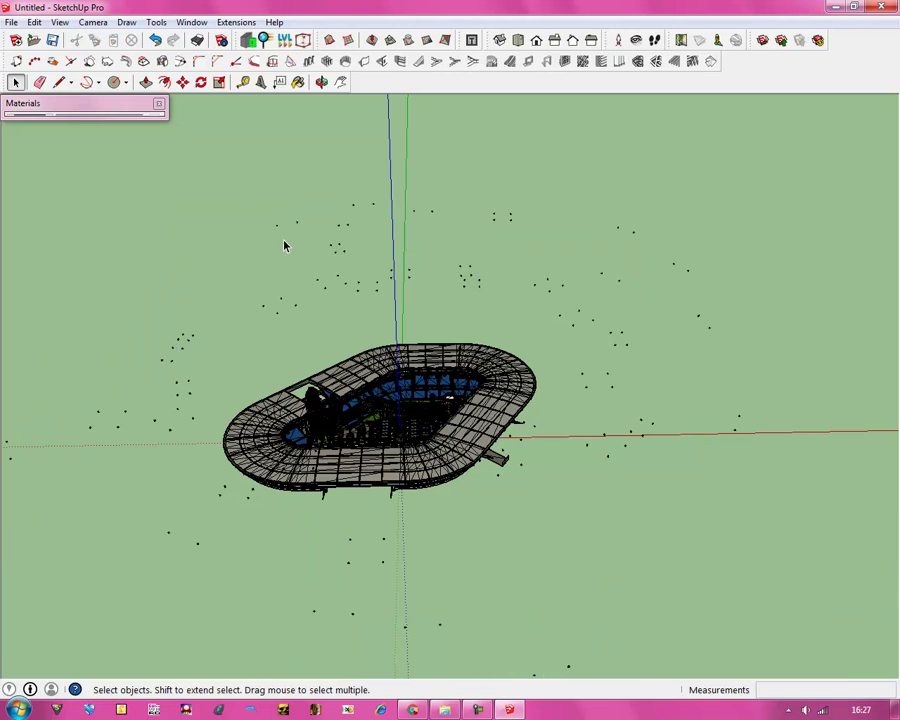
click(333, 250)
key(Delete)
scroll(344, 516, up, 5)
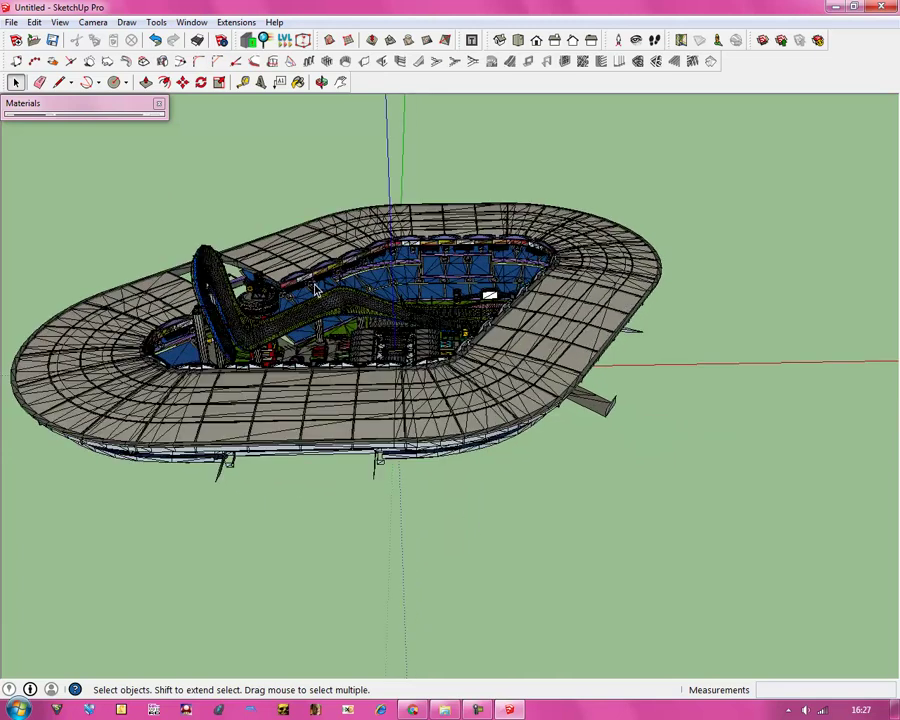
Move the stadium's roof panel component off to one side along the red axis and delete it.
scroll(354, 484, up, 2)
scroll(360, 483, down, 2)
click(384, 486)
scroll(380, 474, up, 2)
scroll(300, 330, up, 6)
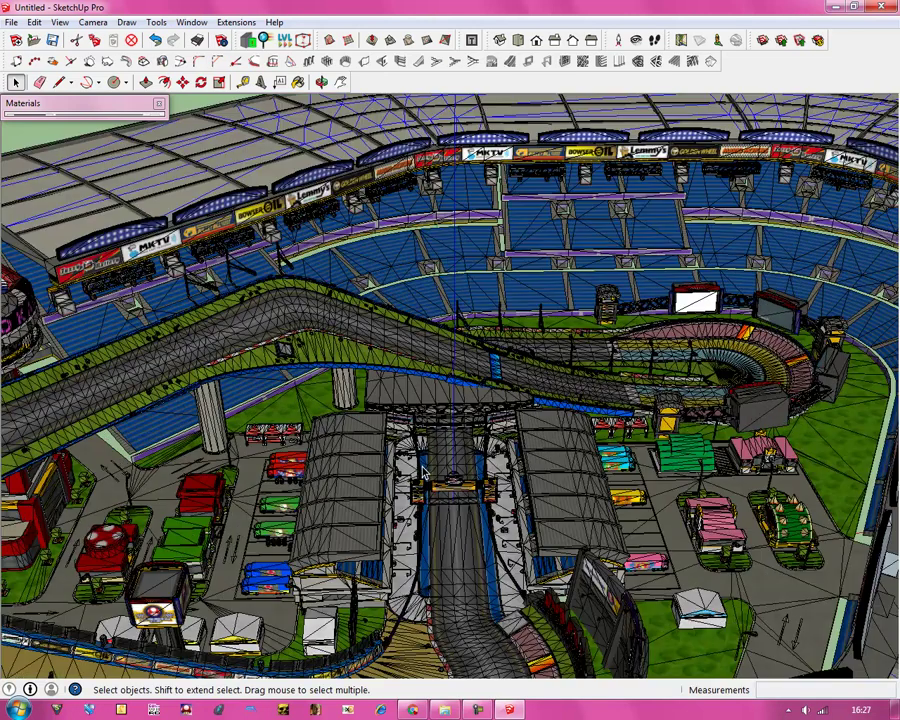
scroll(403, 385, down, 8)
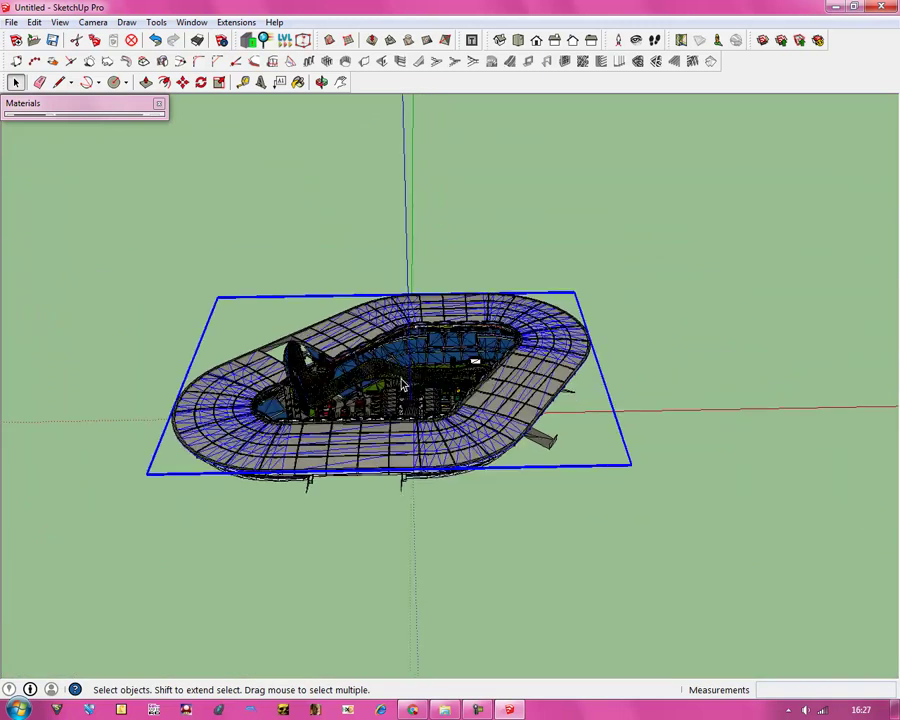
scroll(403, 385, down, 2)
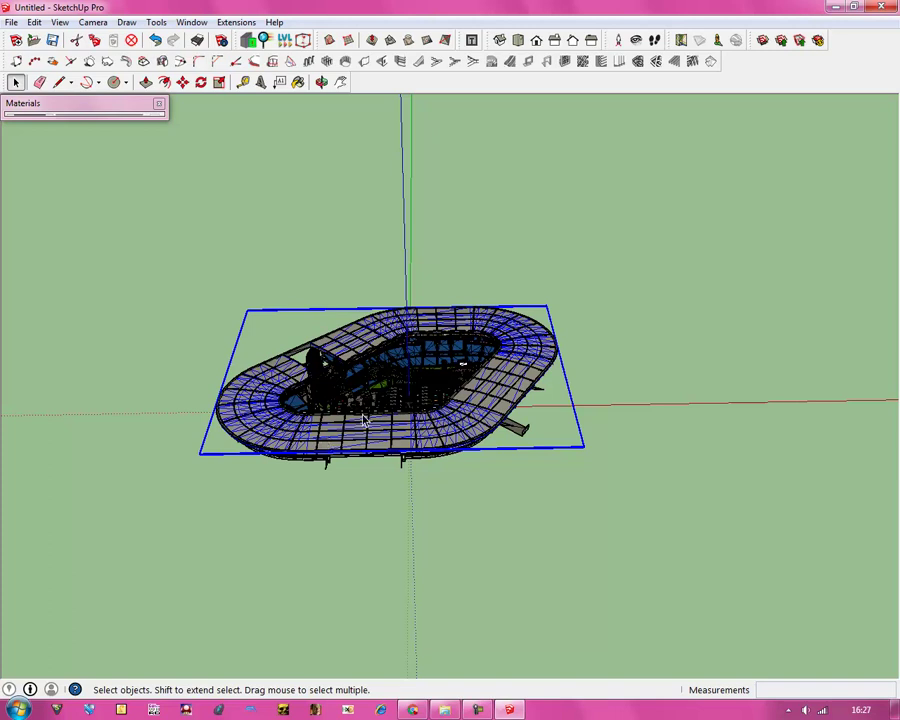
click(182, 82)
drag(280, 430, 630, 424)
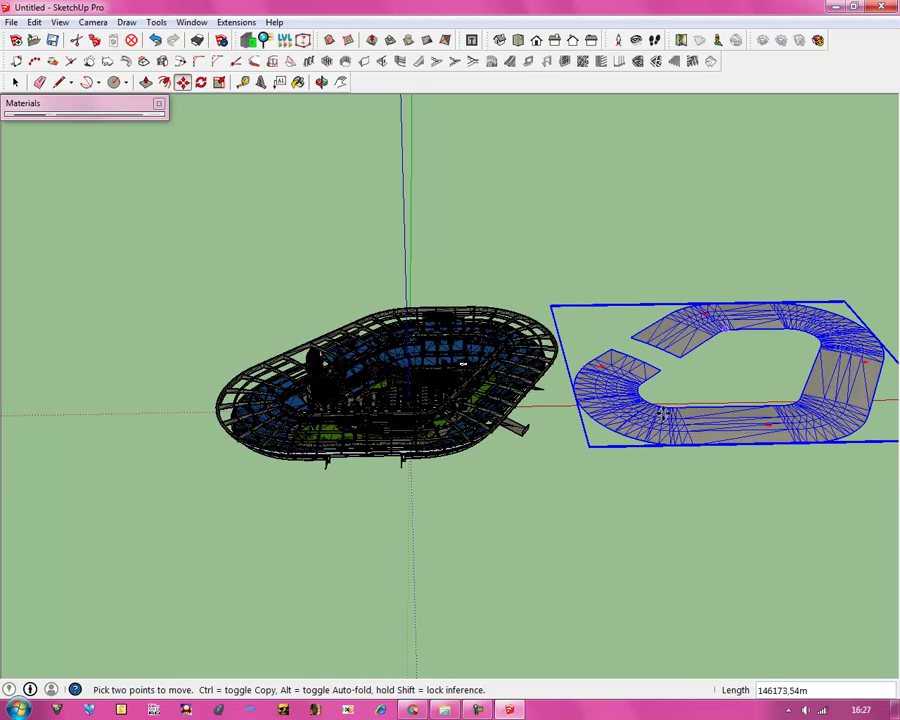
key(Delete)
Move the stadium's roof frame component clear of the model and remove it.
middle_drag(594, 420, 567, 384)
scroll(567, 384, up, 3)
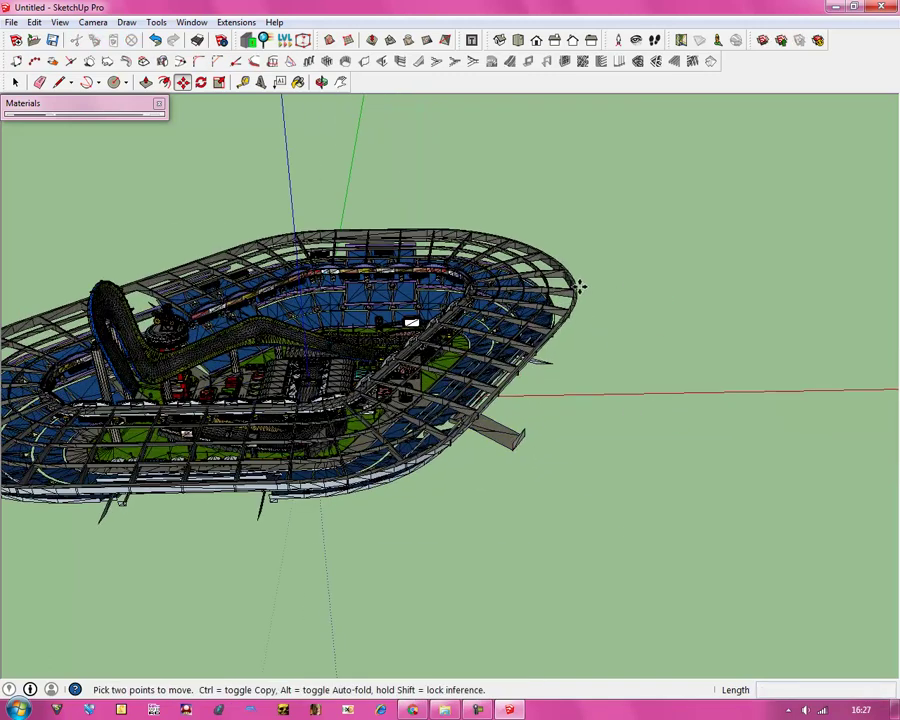
click(577, 289)
click(800, 278)
scroll(60, 231, down, 5)
click(480, 290)
scroll(686, 252, up, 3)
click(686, 252)
scroll(686, 252, up, 5)
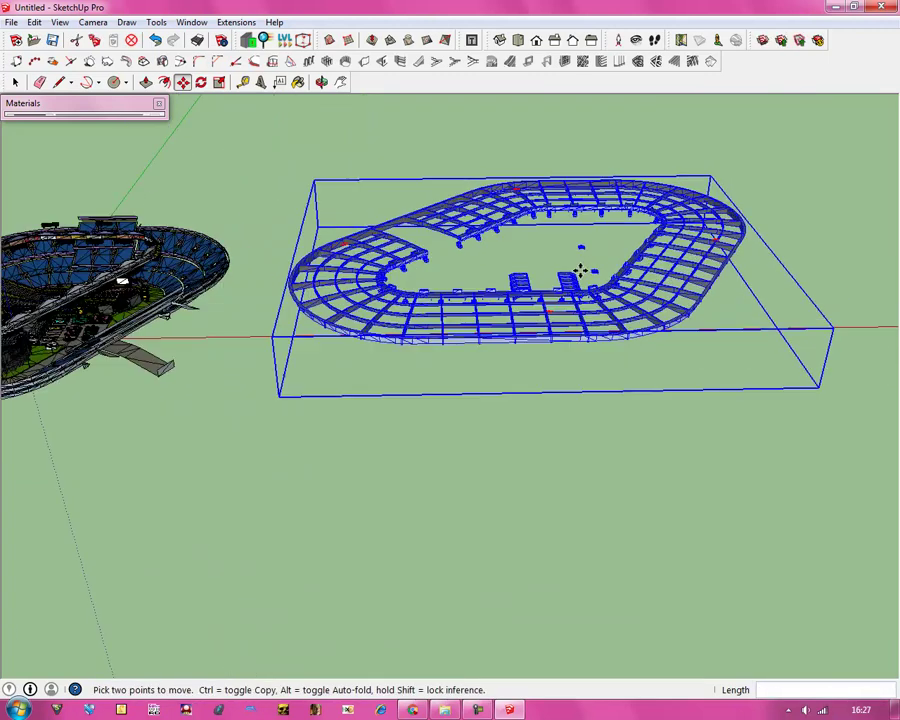
scroll(768, 245, down, 6)
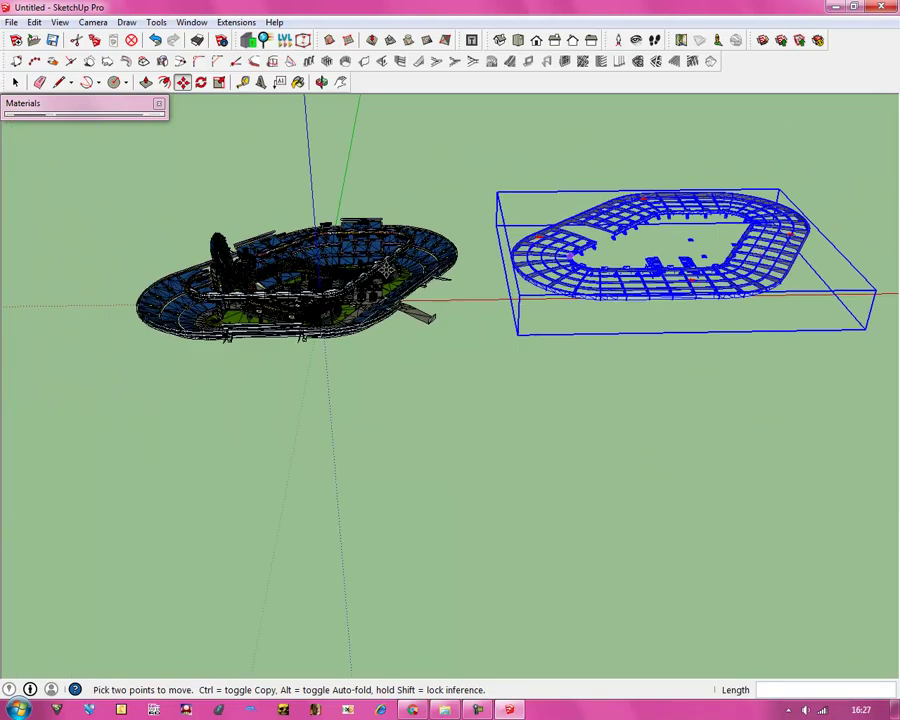
scroll(293, 287, up, 5)
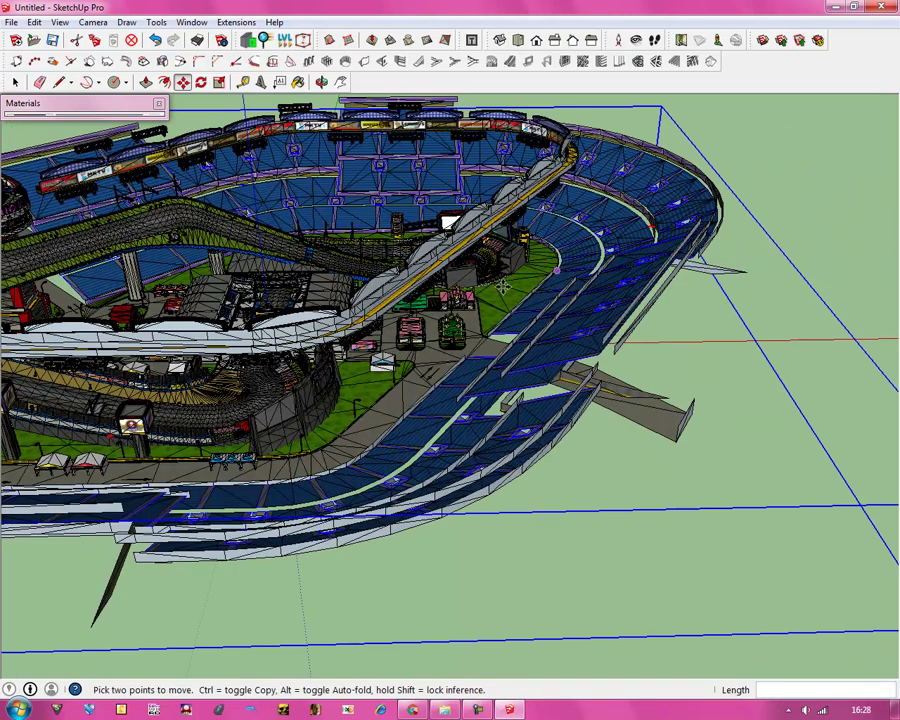
scroll(466, 327, down, 3)
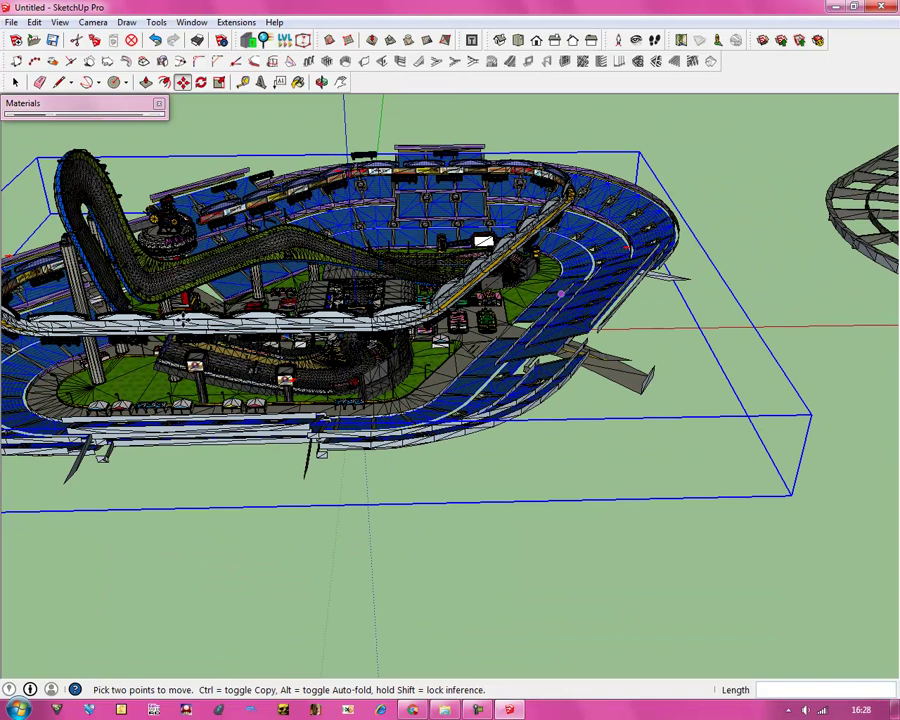
scroll(466, 328, down, 3)
key(ctrl+z)
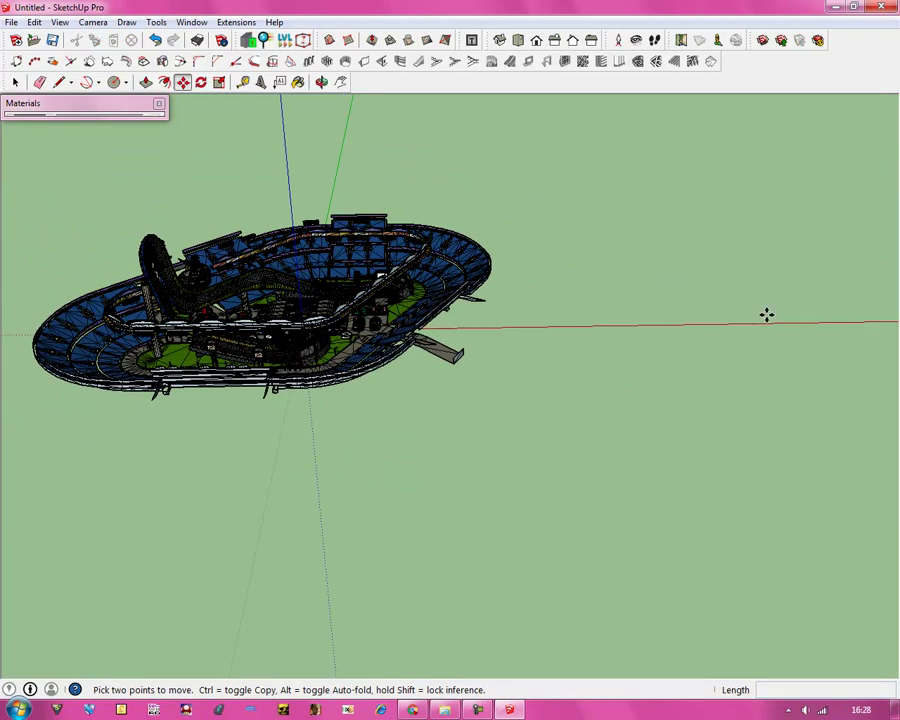
Move the blue seating component of the stands away from the stadium and delete it.
scroll(165, 300, up, 3)
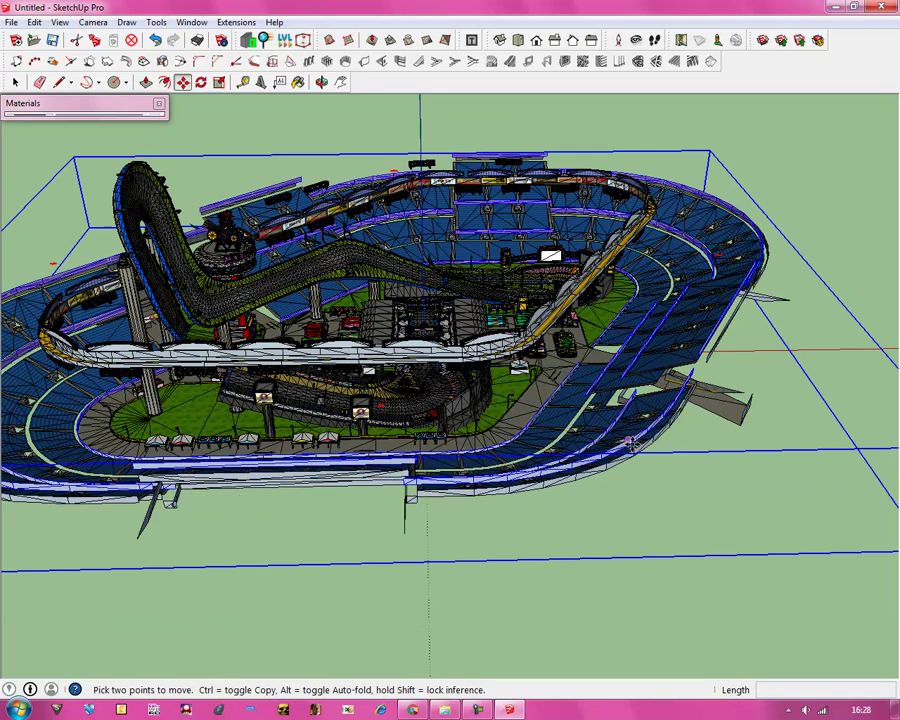
scroll(630, 452, down, 3)
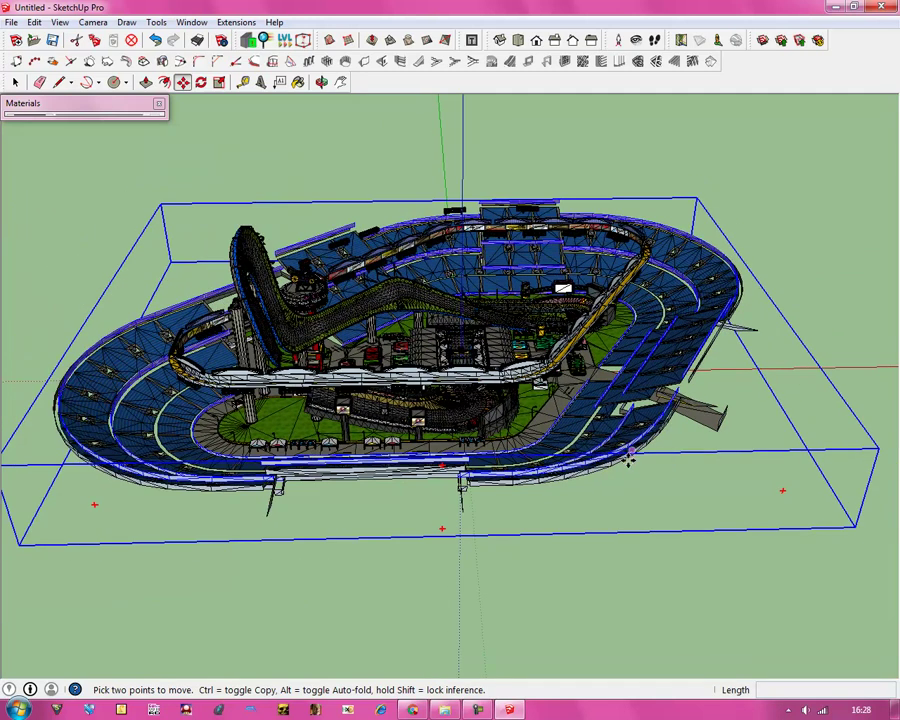
click(630, 452)
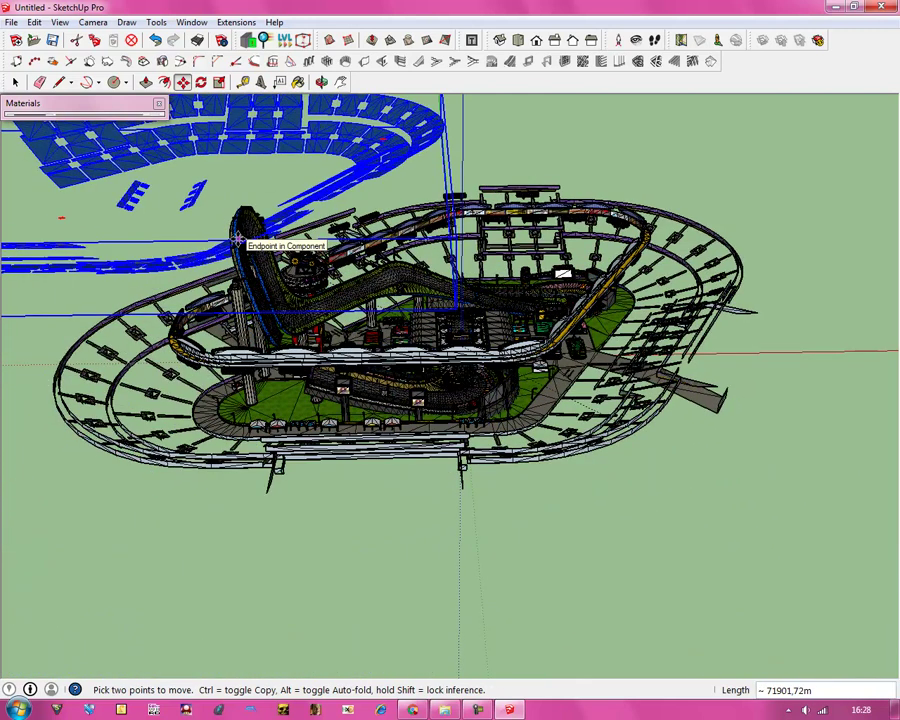
click(204, 187)
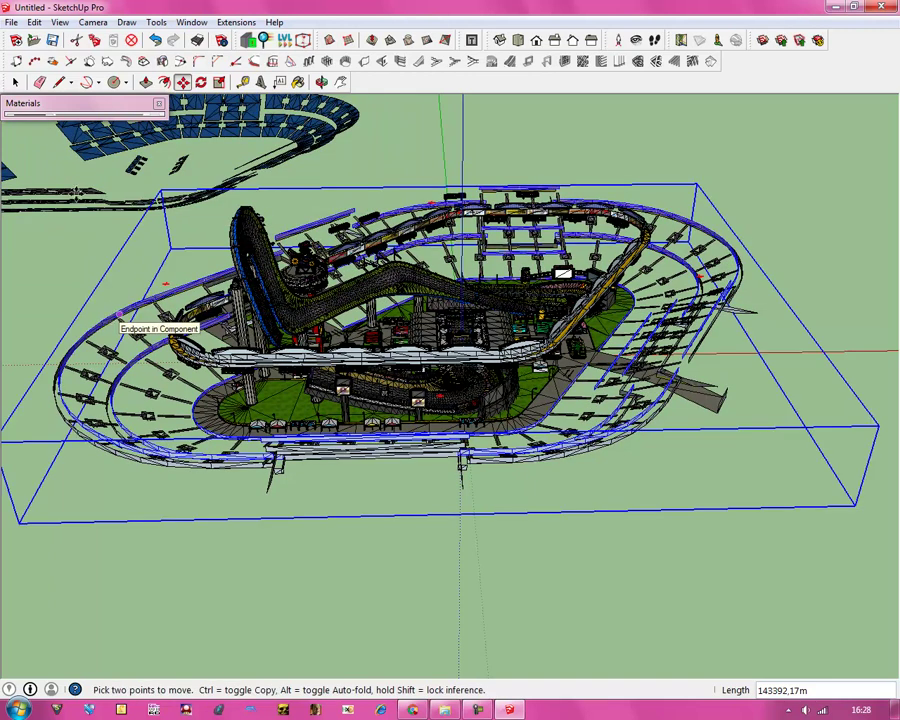
key(Escape)
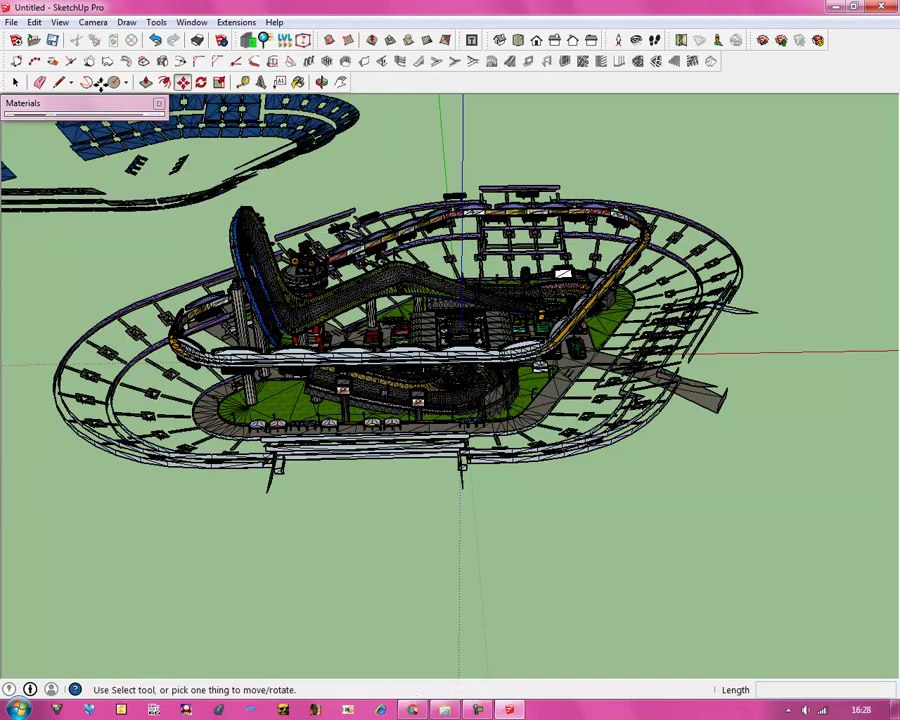
click(16, 82)
click(240, 130)
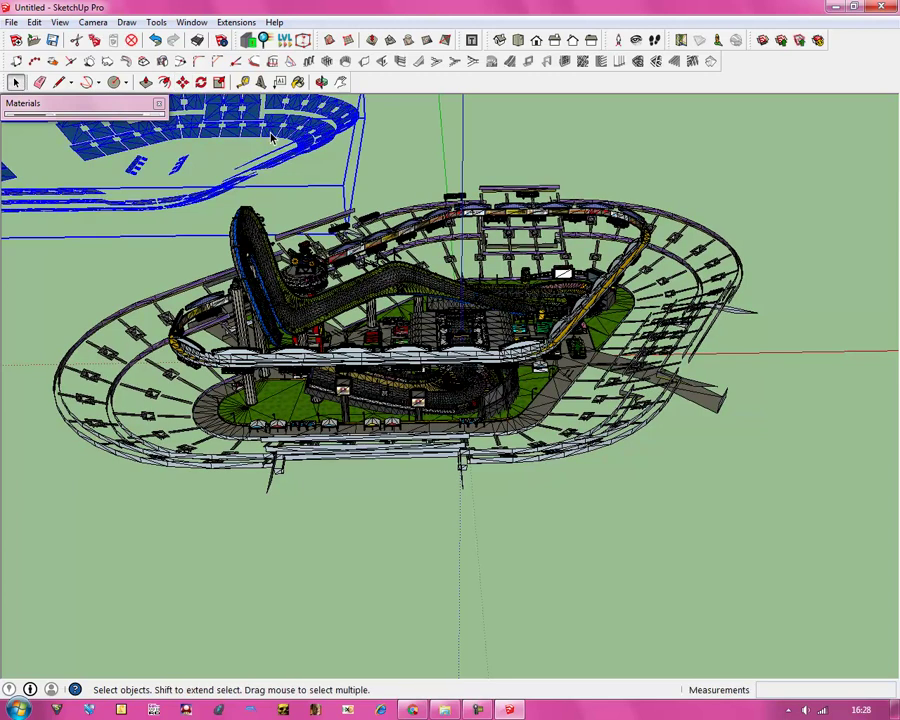
key(Delete)
Remove the trim component along the stand edges and the component forming the stadium's outer rim.
click(102, 330)
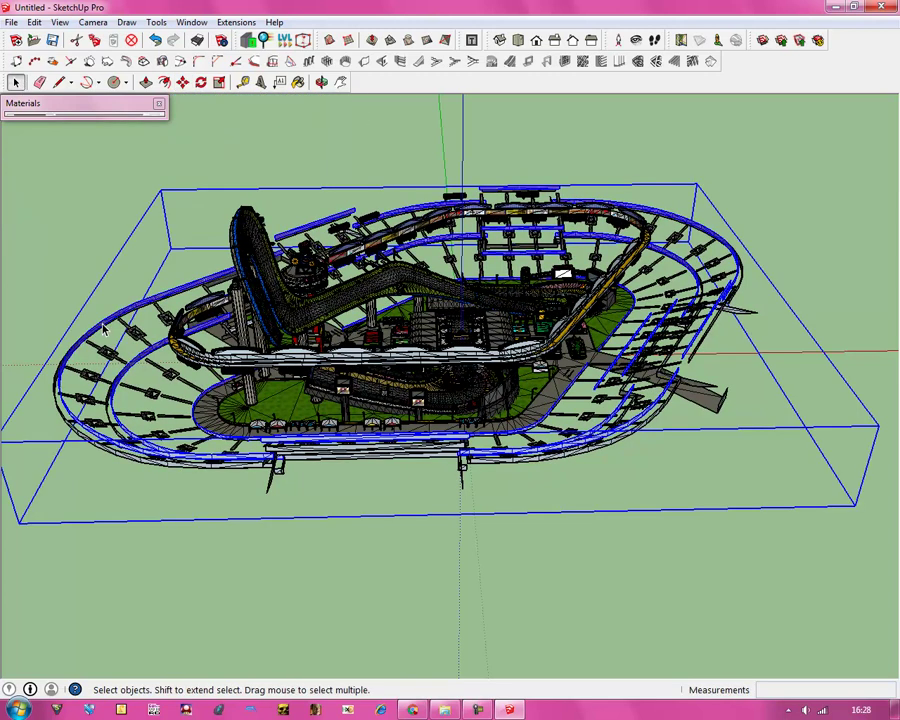
key(Escape)
click(102, 330)
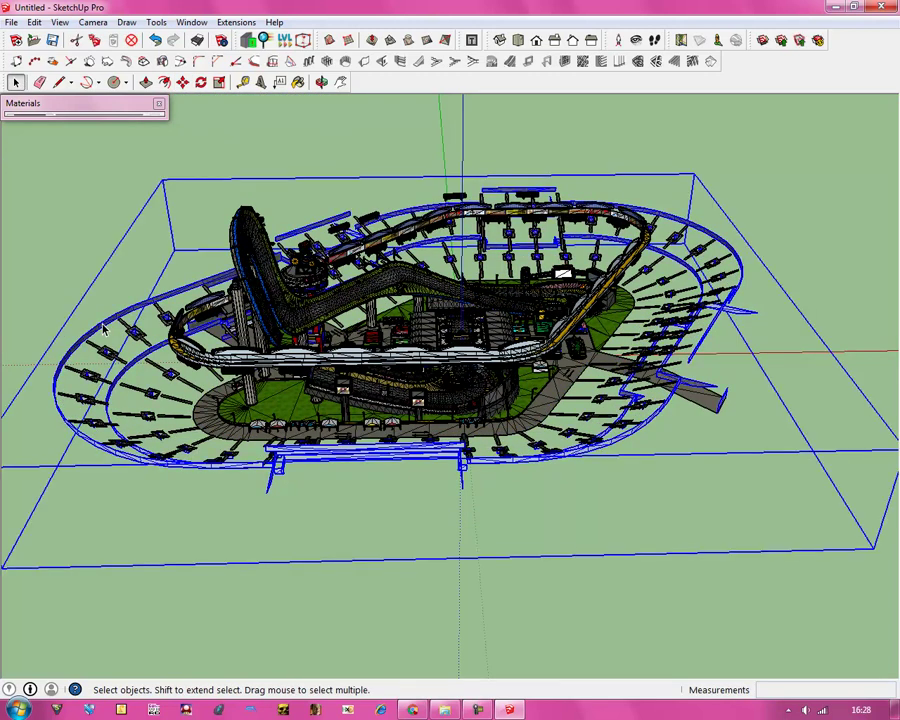
scroll(104, 330, up, 2)
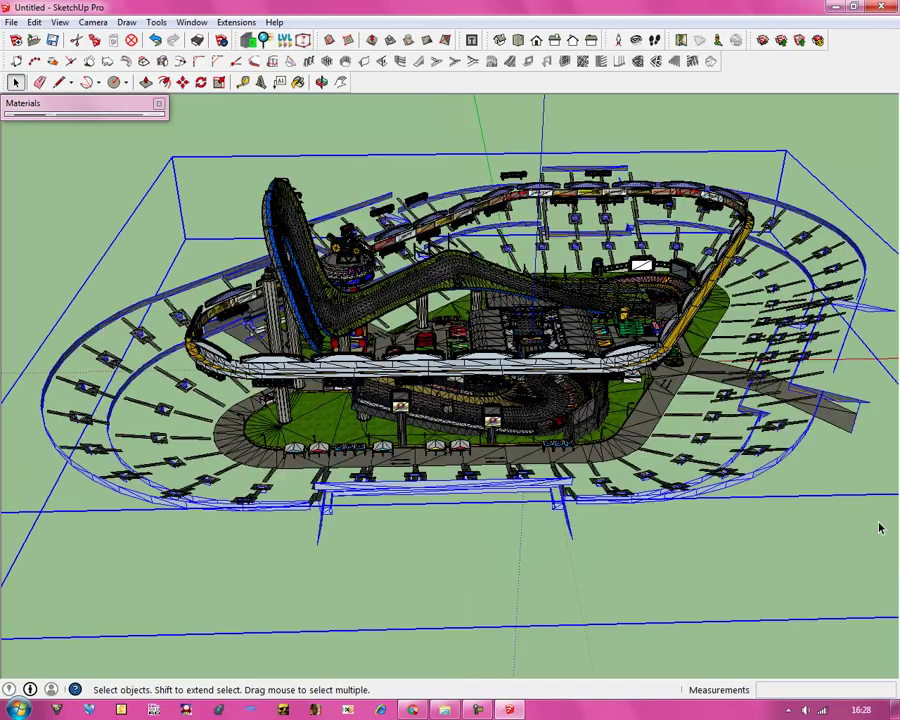
scroll(620, 460, up, 5)
key(Escape)
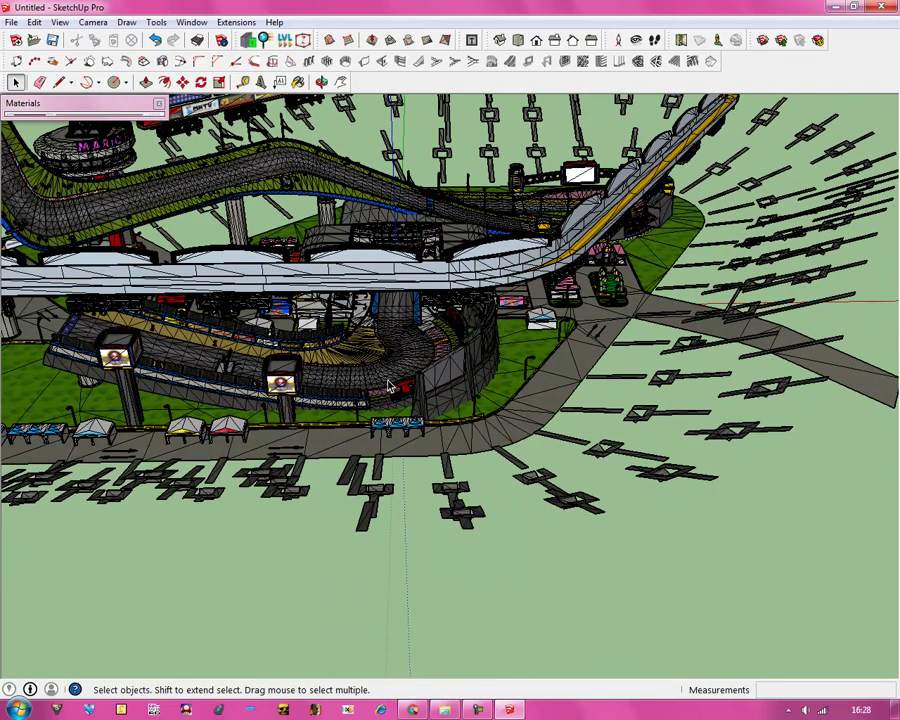
Delete the leftover stand support pieces and the grey asphalt ground surface around the grass areas.
click(463, 518)
key(Delete)
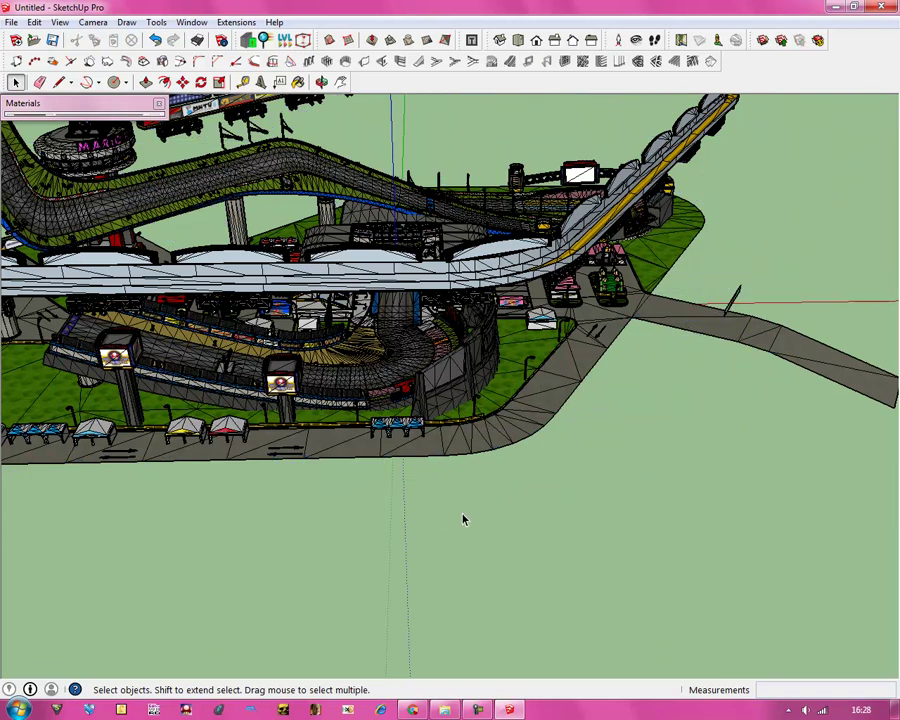
click(499, 447)
key(Delete)
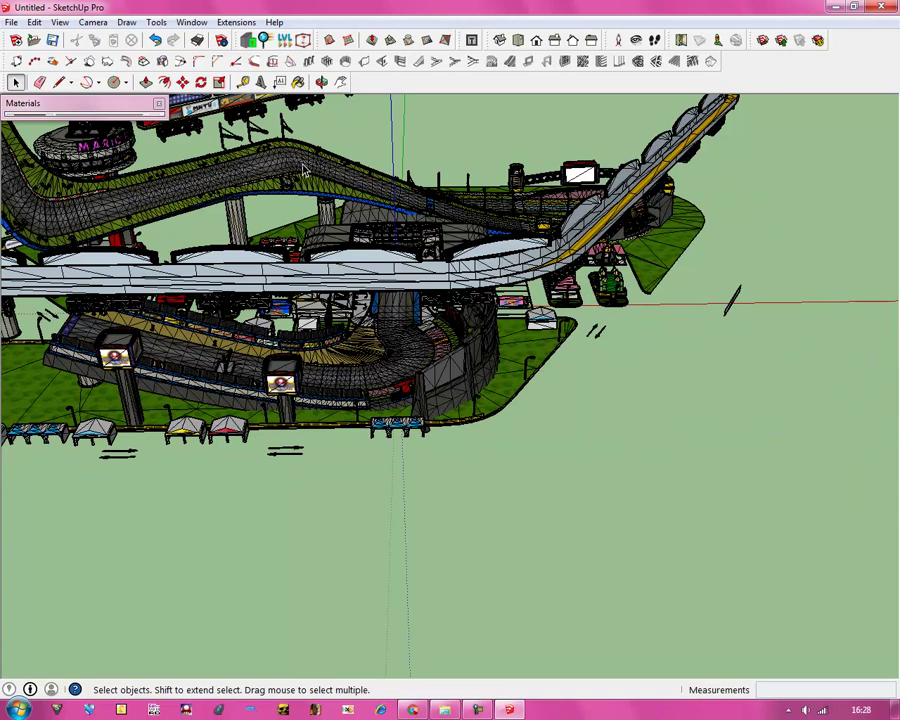
Delete the suspended ring above the track, including its sponsor banners, arched panels and white and yellow rail.
click(622, 198)
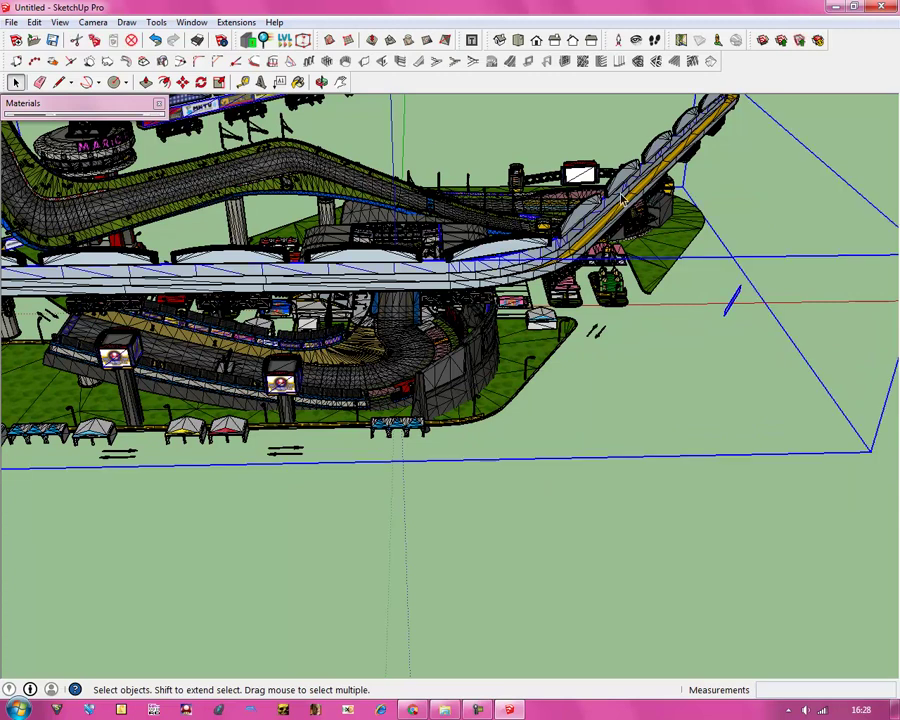
double_click(600, 207)
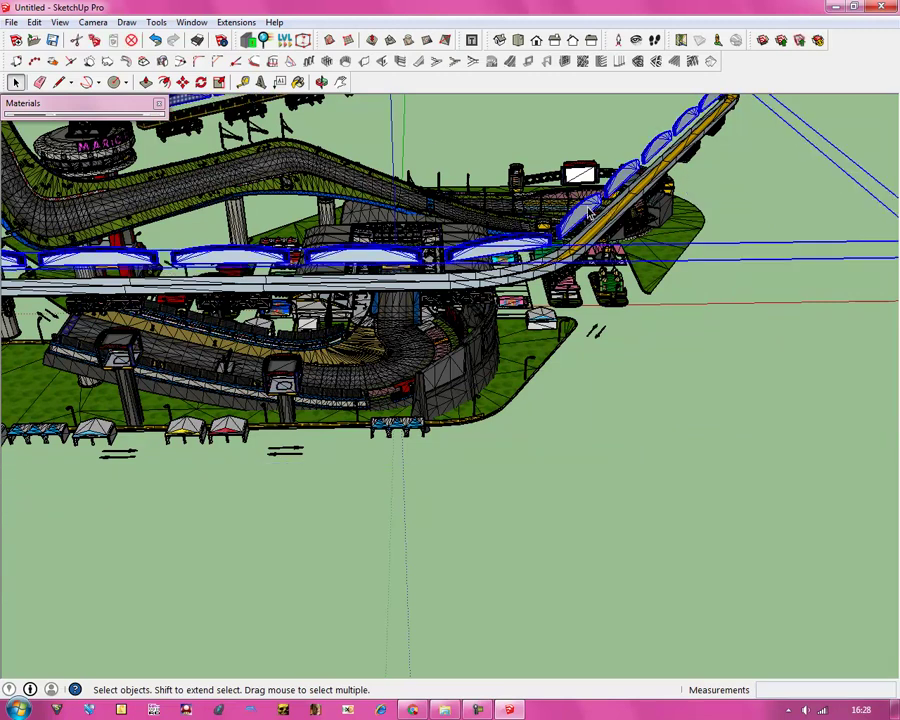
click(583, 245)
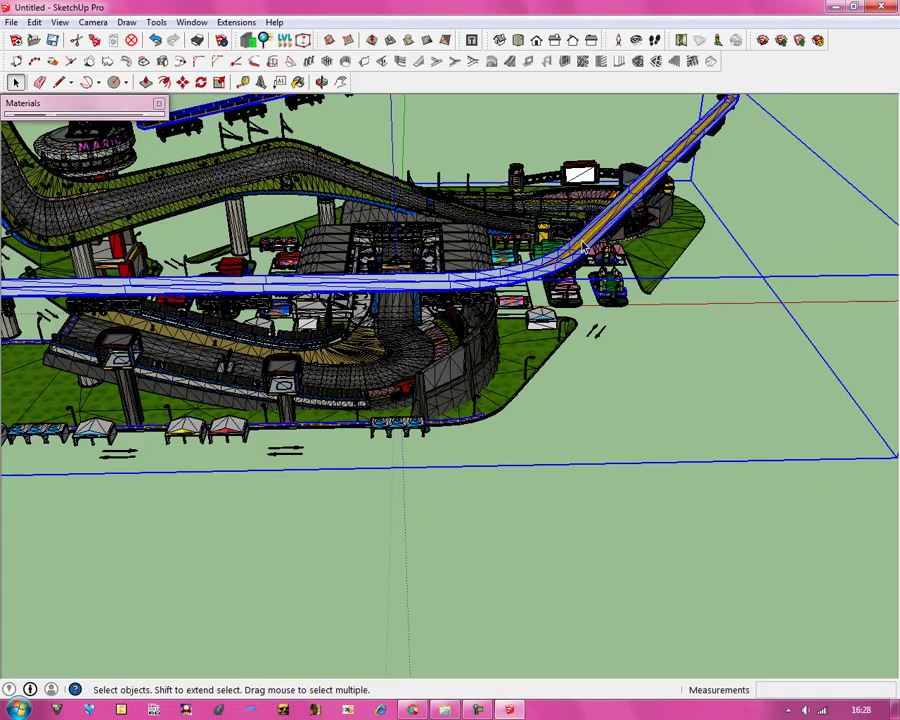
key(Delete)
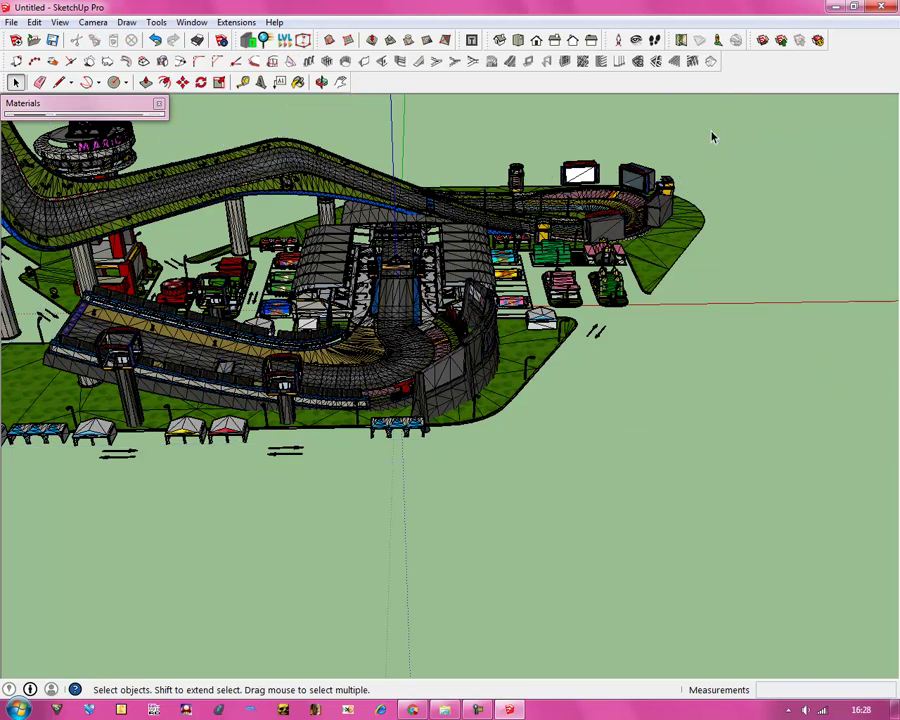
Examine the start straight, its pit garages and barriers, and the surrounding track from close up and above.
click(321, 82)
drag(391, 235, 320, 245)
drag(391, 314, 561, 345)
scroll(561, 345, up, 5)
scroll(561, 345, up, 10)
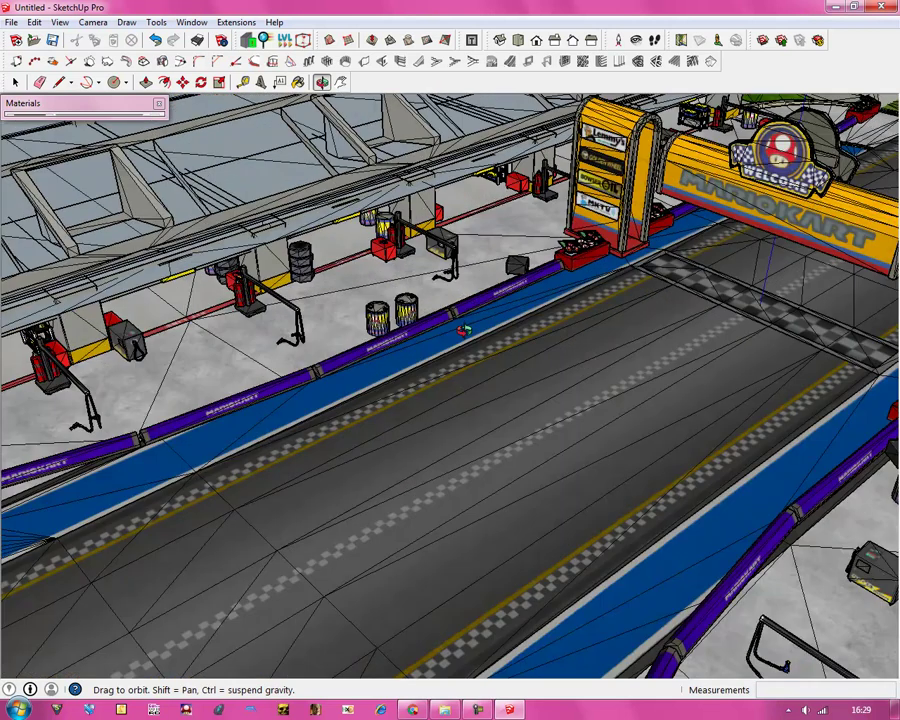
drag(462, 330, 579, 346)
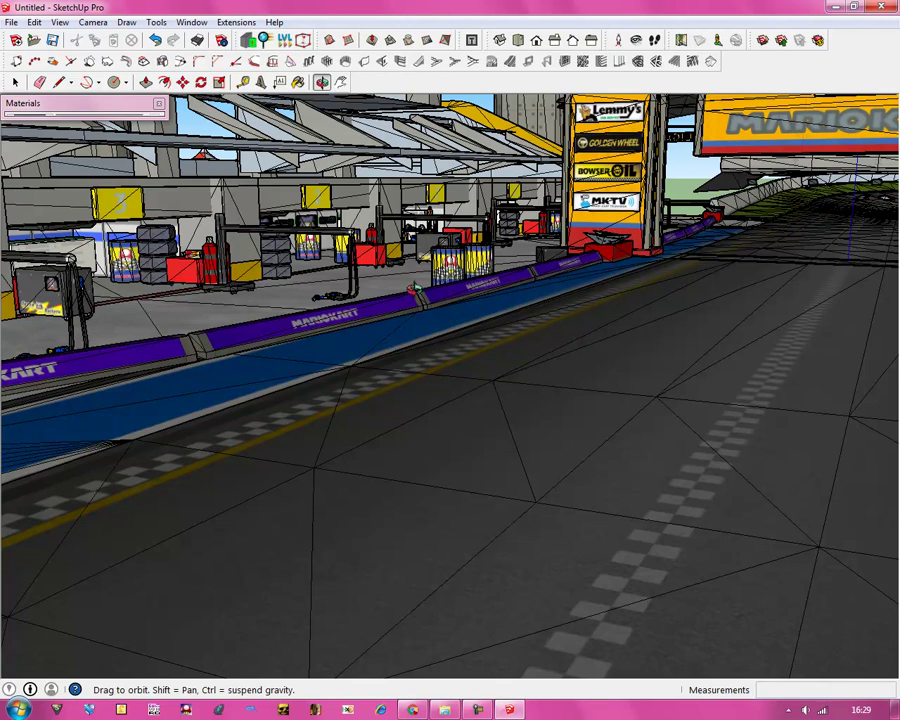
drag(374, 303, 213, 410)
scroll(213, 410, down, 5)
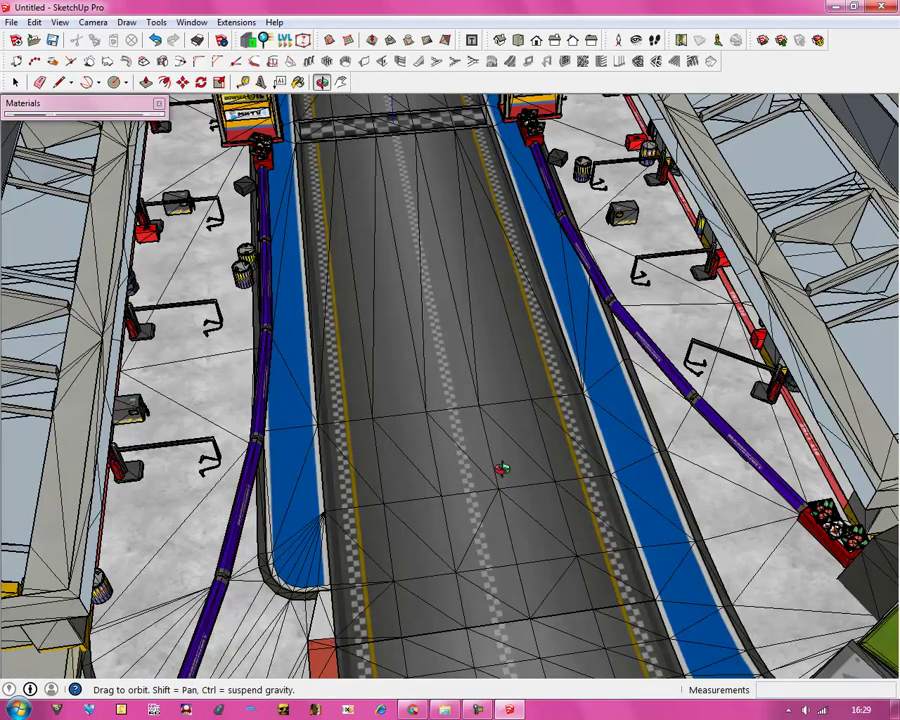
scroll(443, 456, down, 5)
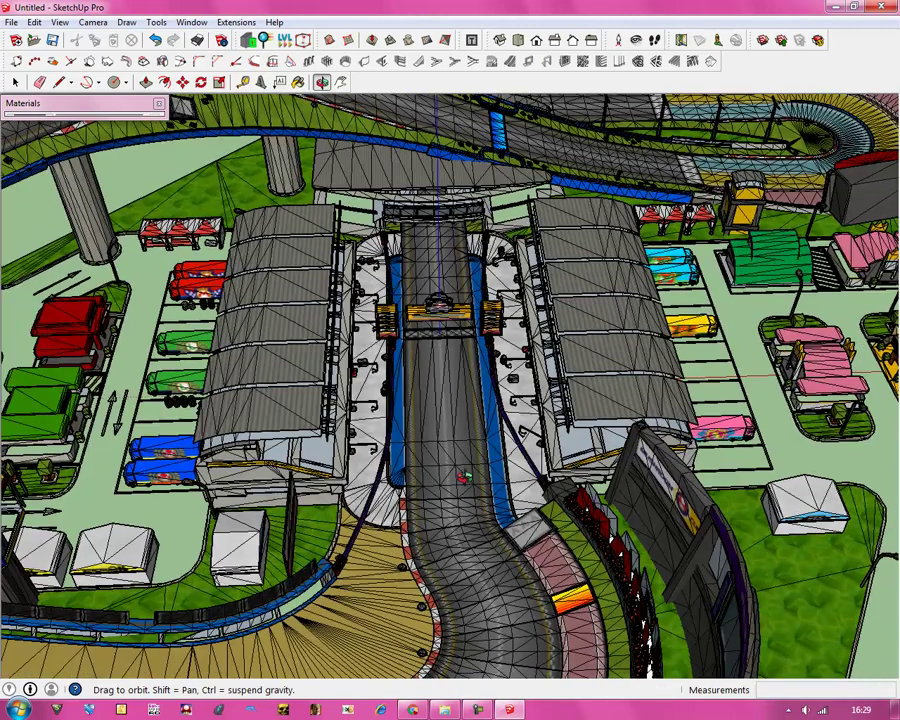
scroll(460, 474, up, 2)
scroll(463, 478, down, 3)
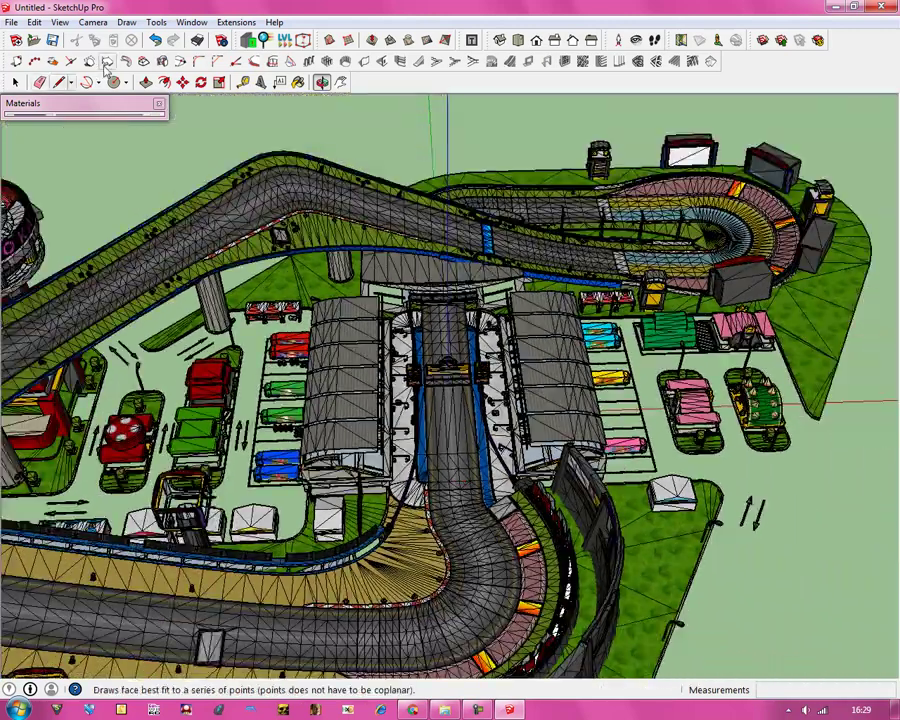
click(18, 83)
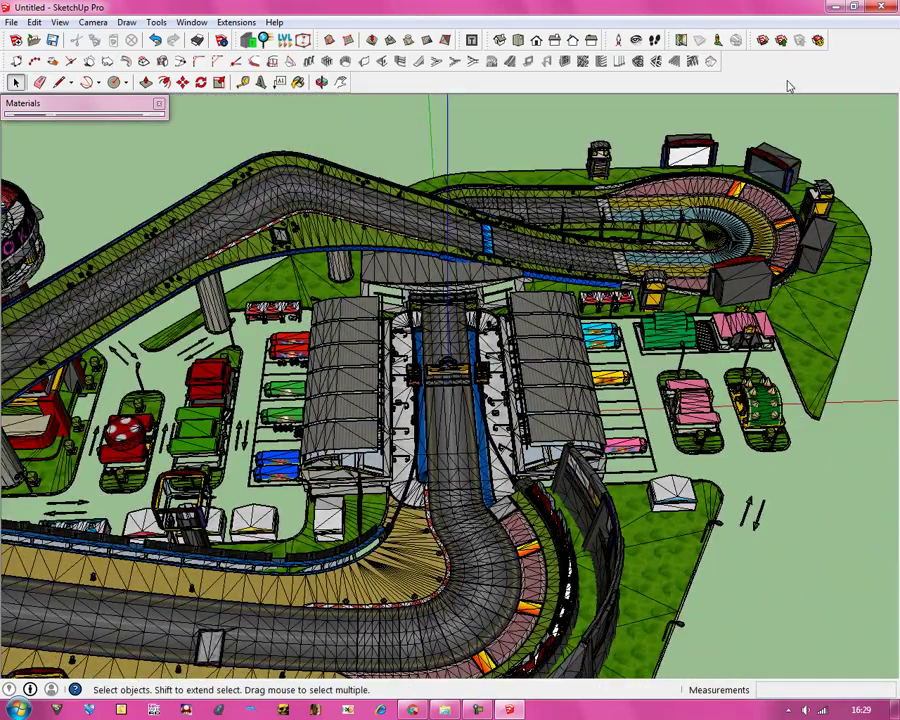
Delete the component containing the white display surface of the large screens around the hairpin.
scroll(806, 117, up, 4)
scroll(612, 202, up, 2)
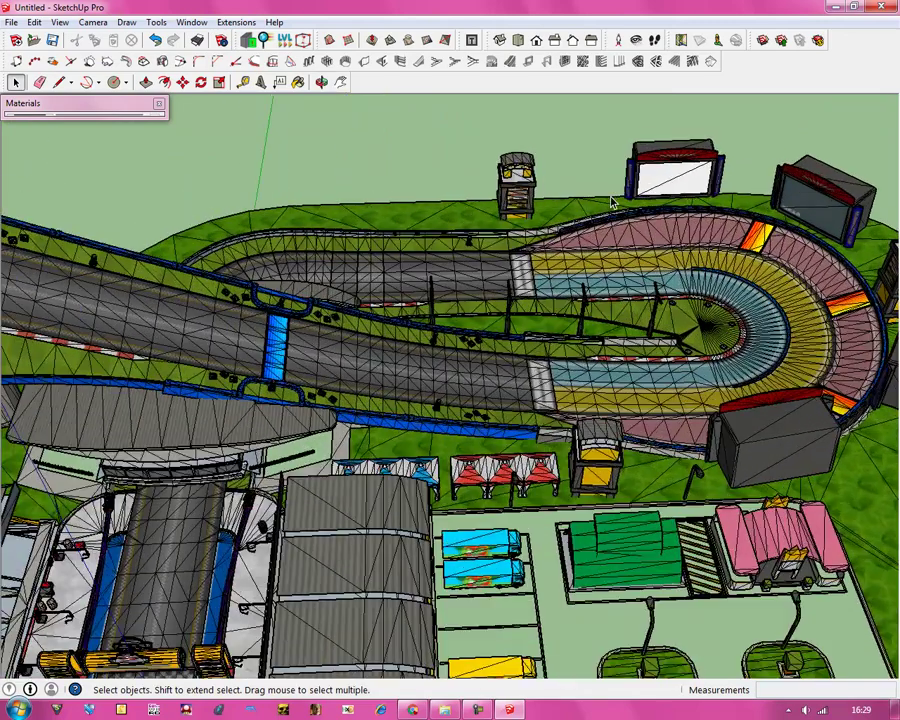
scroll(612, 202, up, 2)
scroll(633, 223, down, 3)
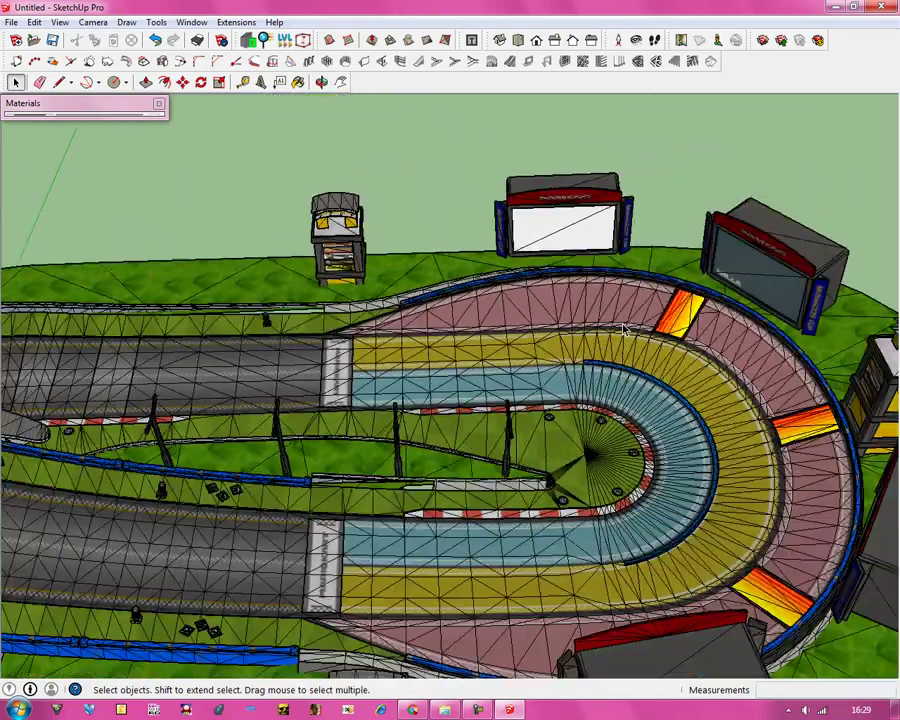
scroll(622, 330, up, 2)
click(519, 174)
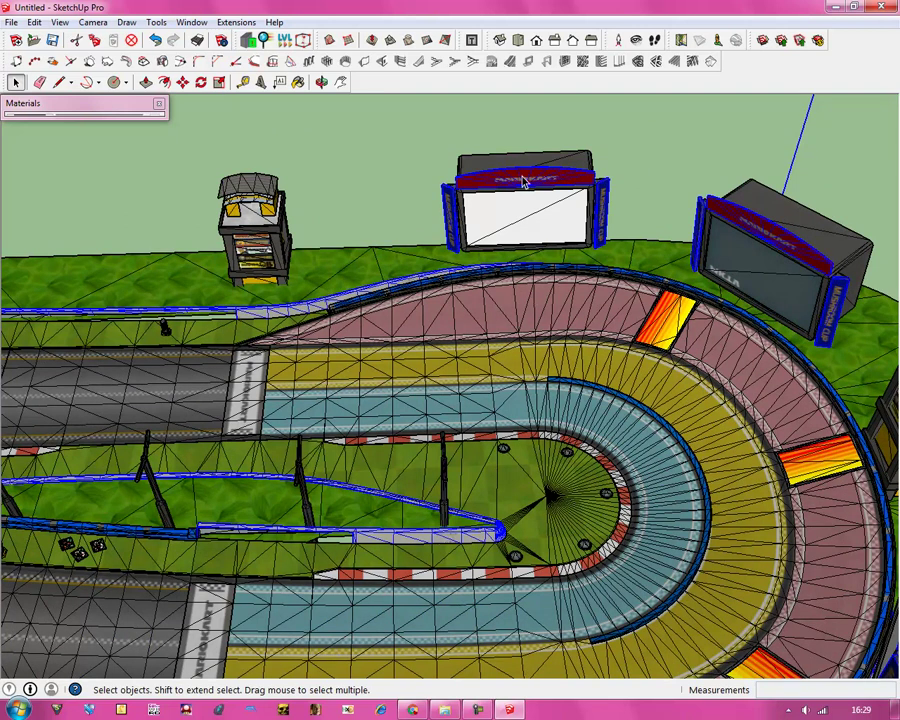
click(321, 82)
drag(470, 260, 422, 201)
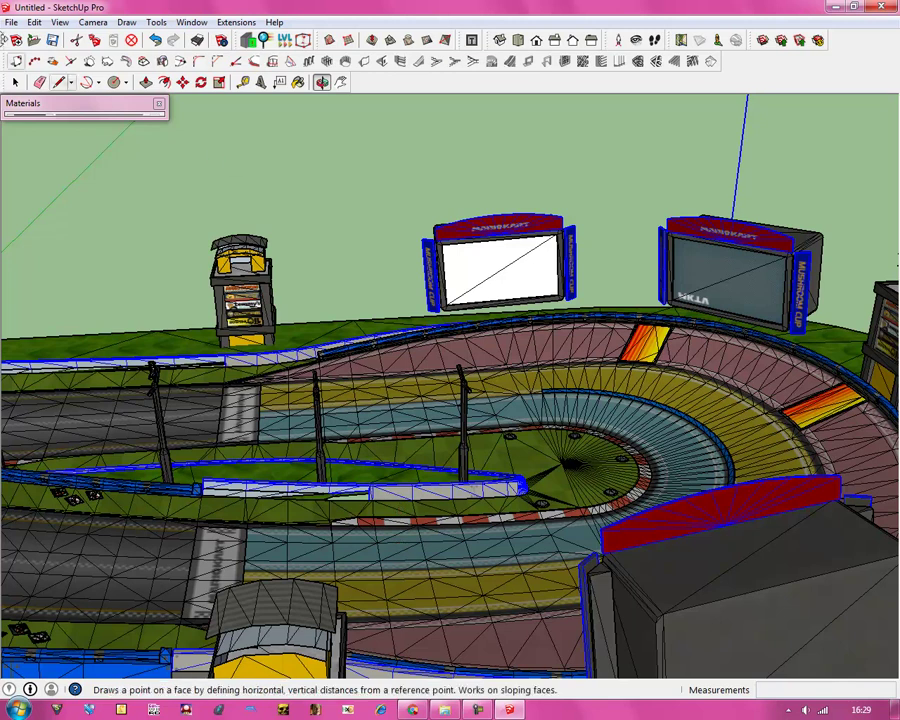
click(15, 84)
click(400, 195)
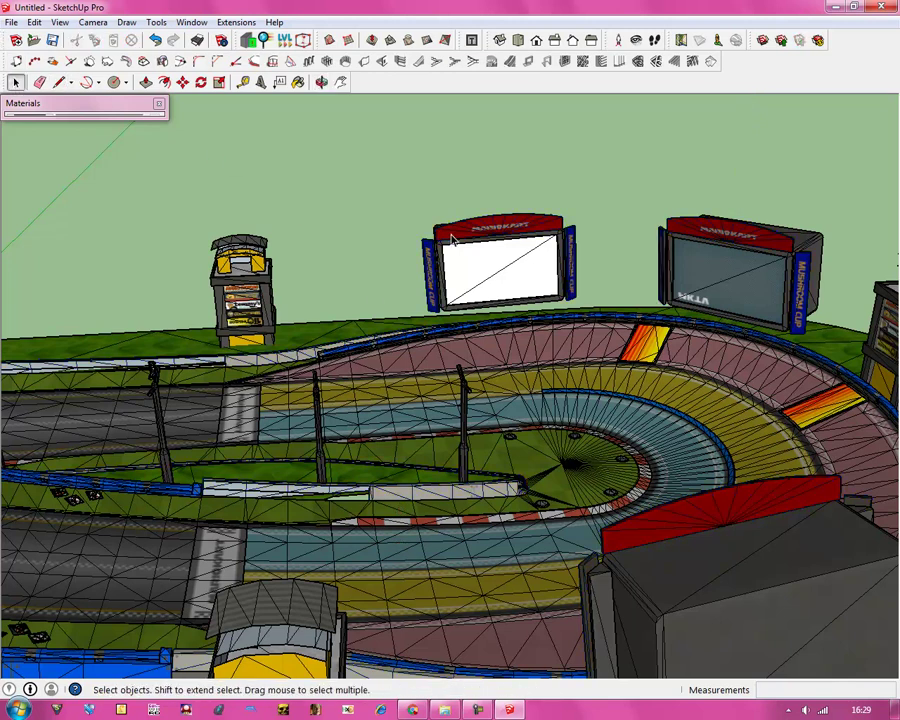
click(432, 383)
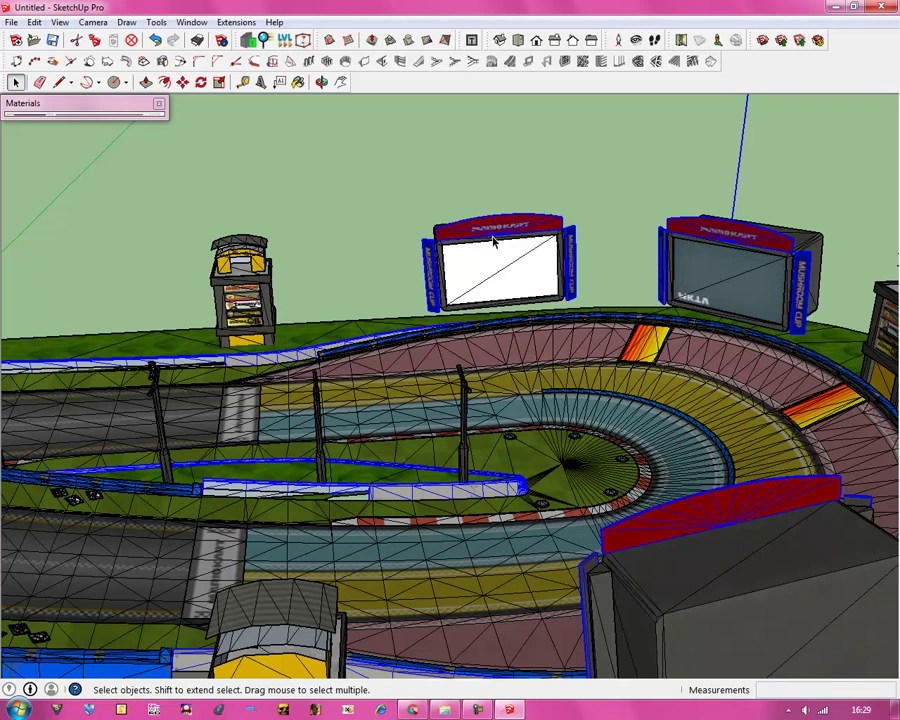
click(493, 265)
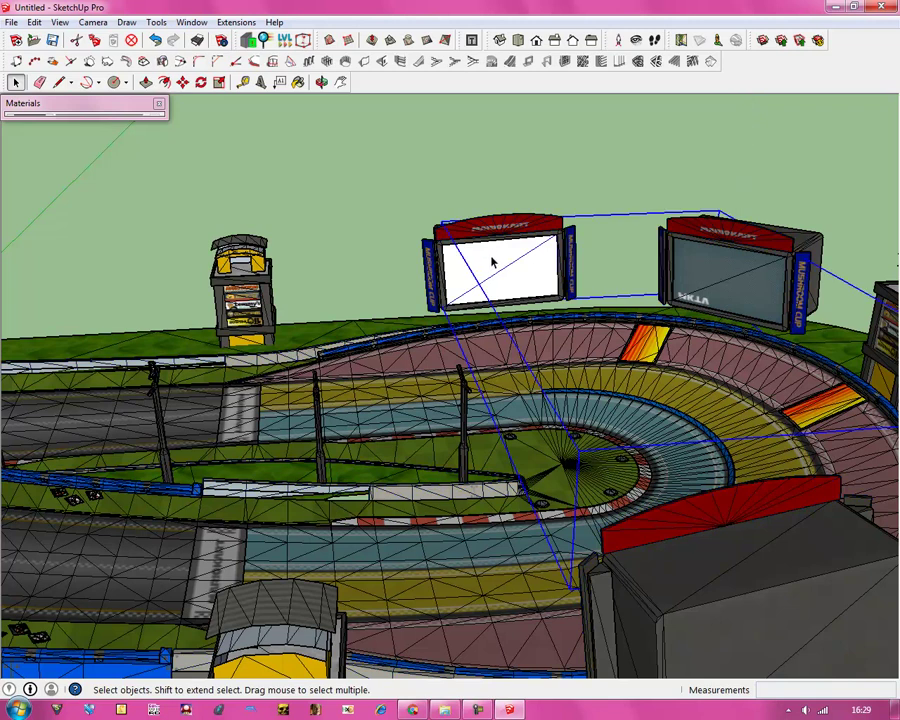
double_click(491, 262)
Delete the grey component of screen housings, kiosk frames and lamp posts around the hairpin, plus the remaining display panels.
key(ctrl+a)
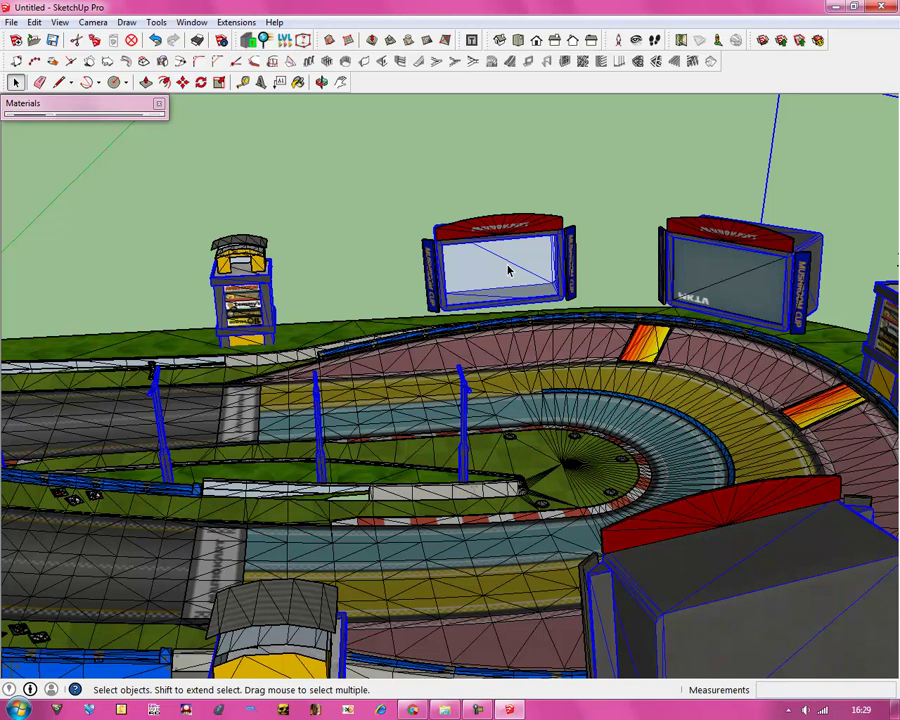
key(Delete)
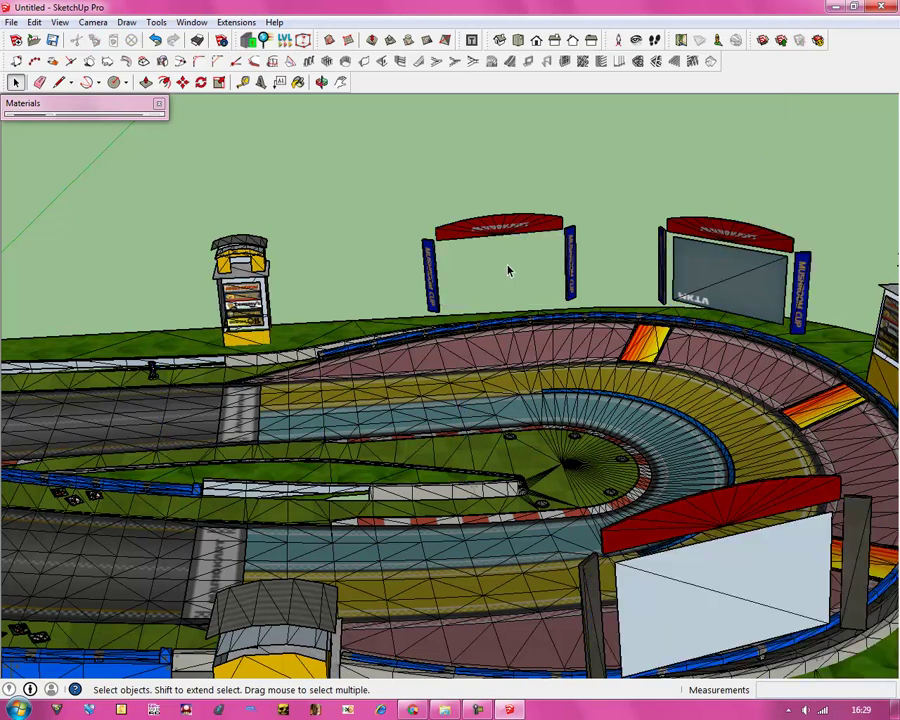
click(476, 230)
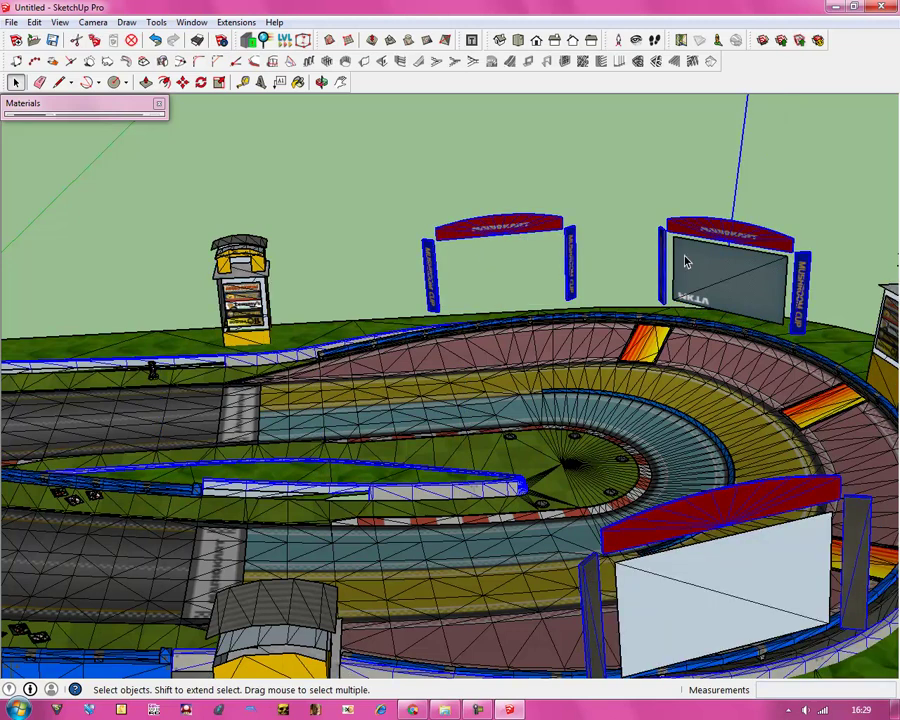
click(716, 271)
key(Delete)
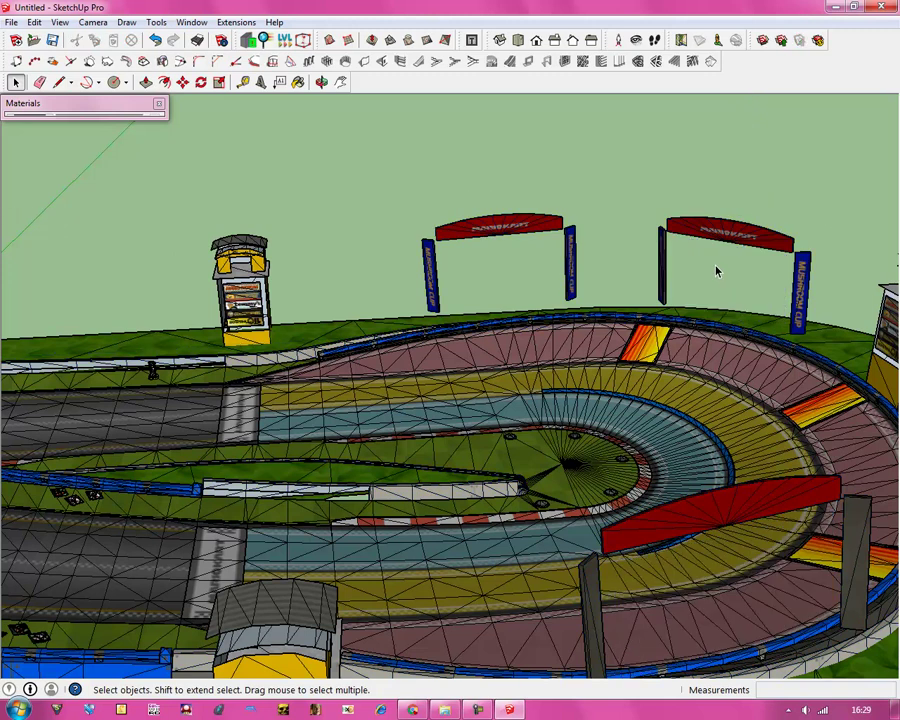
Open the banner and barrier component for editing and delete the Mario Kart header and two Mushroom Cup side banners of the first screen.
click(480, 231)
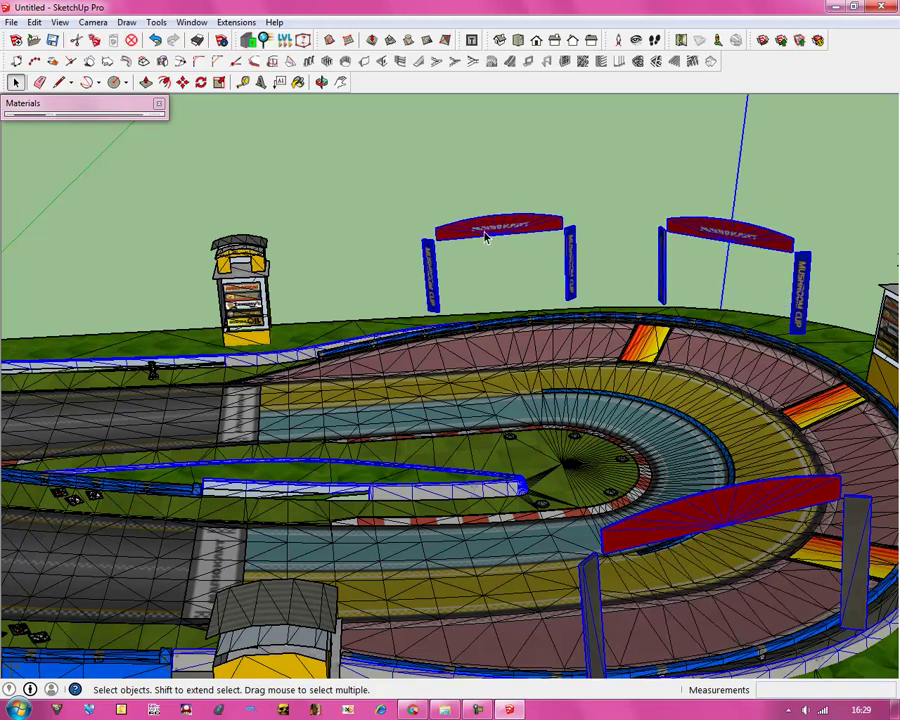
double_click(487, 236)
click(476, 232)
click(499, 229)
key(Delete)
click(431, 273)
key(Delete)
click(572, 265)
key(Delete)
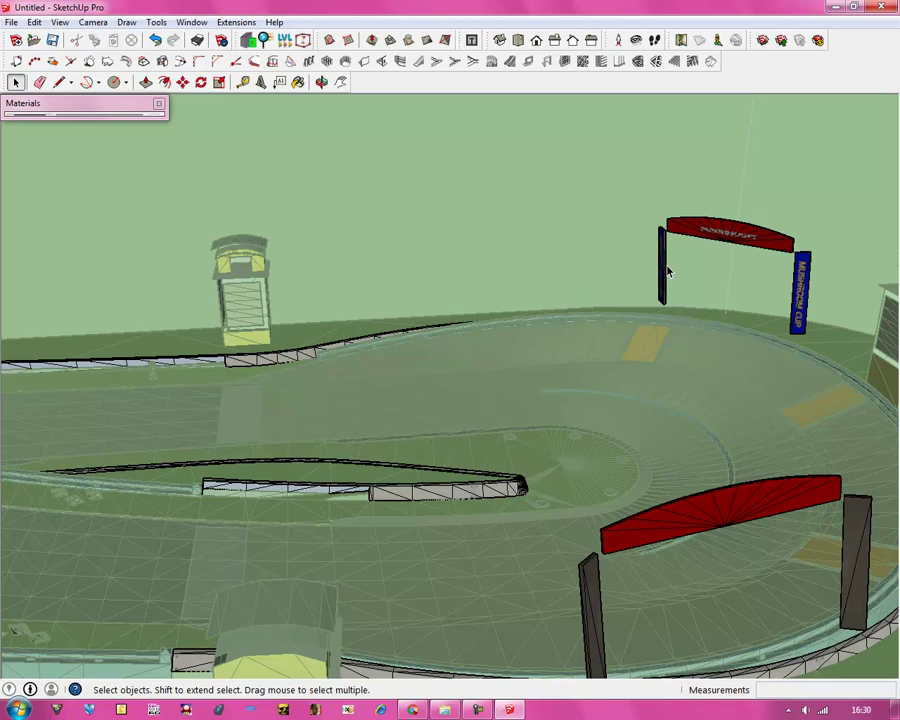
Delete the Mario Kart header and both side banners of the second screen beyond the hairpin.
click(717, 235)
key(Delete)
click(798, 282)
key(Delete)
click(658, 264)
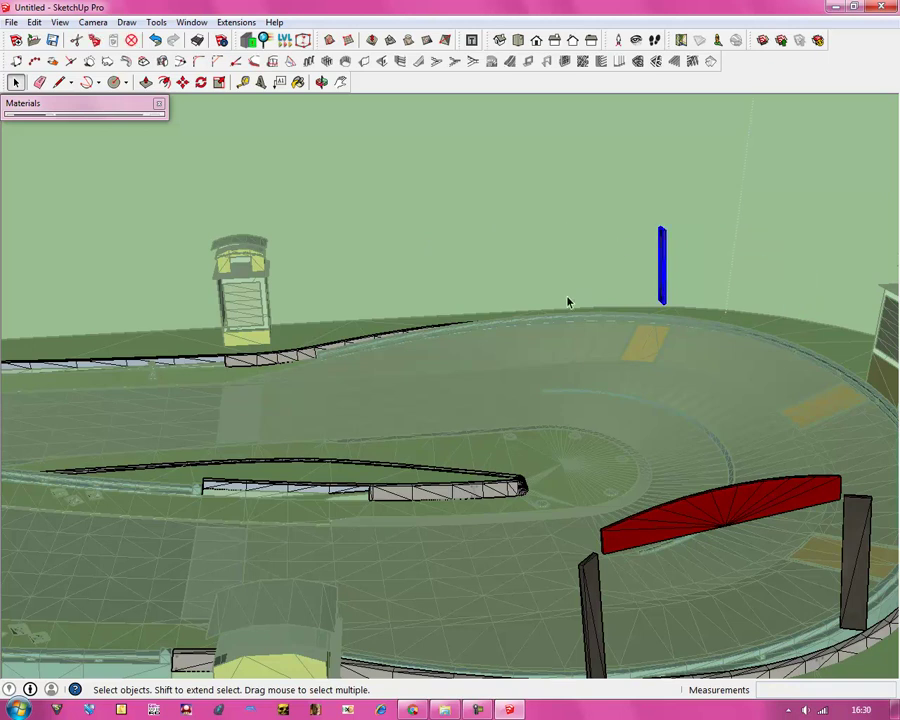
key(Delete)
Delete the red header and both side posts of the screen frame nearest the view.
click(734, 514)
key(Delete)
click(852, 546)
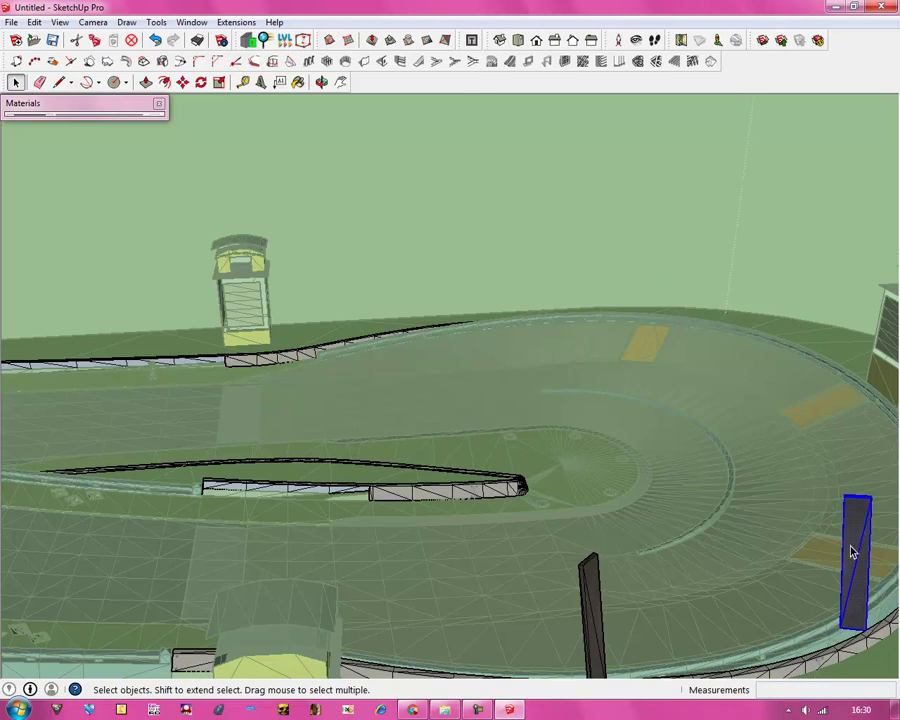
key(Delete)
key(Delete)
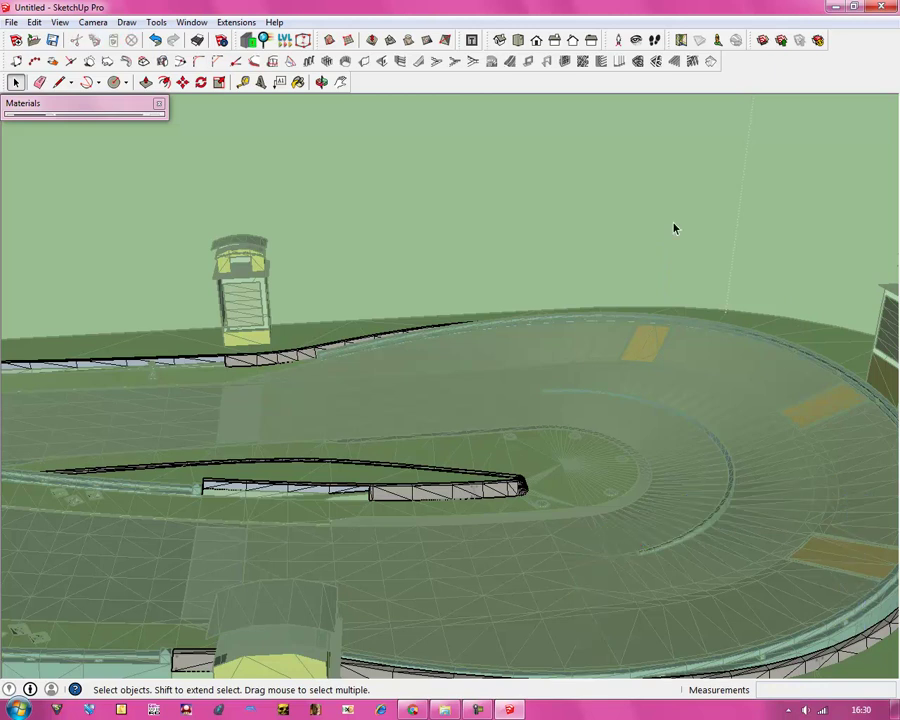
Delete the red header and side banners of the last screen frame beside the kiosk tower.
middle_drag(2, 315, 846, 390)
scroll(846, 390, up, 5)
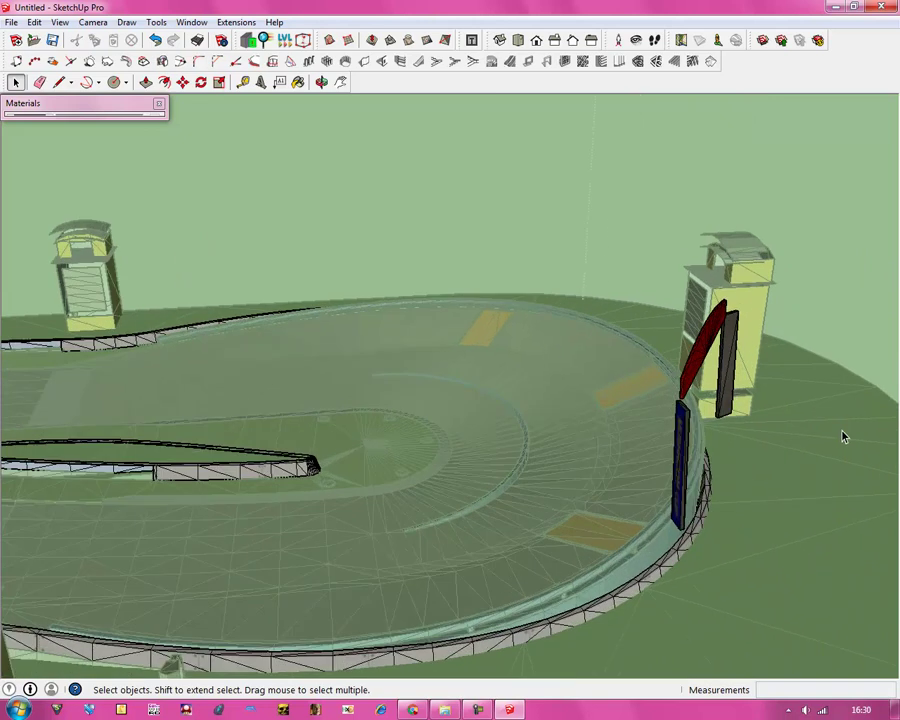
click(675, 357)
key(Delete)
click(615, 337)
key(Delete)
key(Delete)
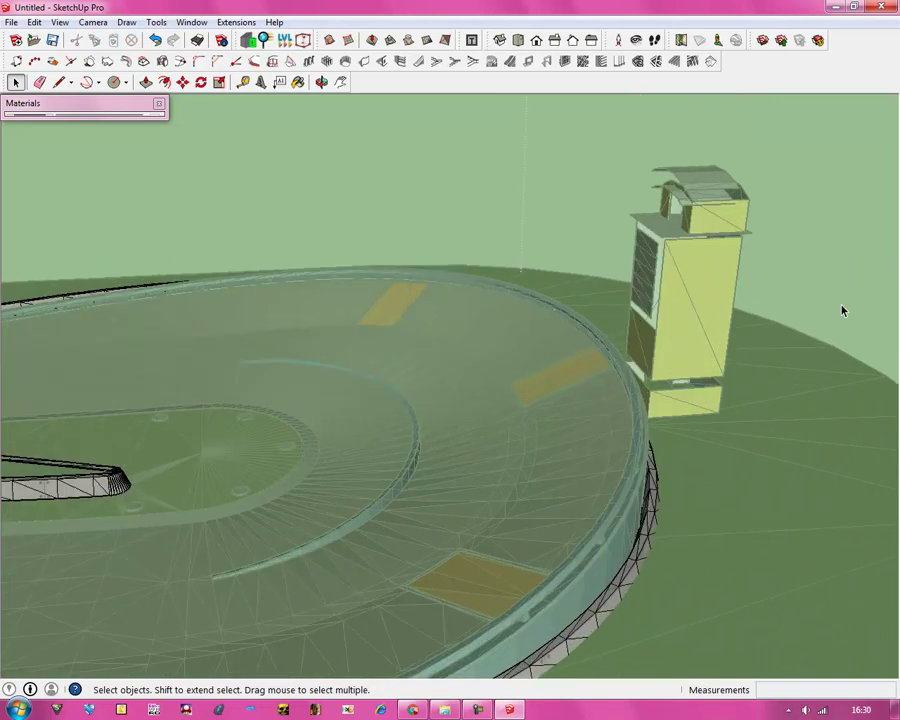
Delete the curved header and the side banner of the big screen on the outer wall behind the bend.
scroll(844, 281, down, 2)
scroll(532, 368, down, 8)
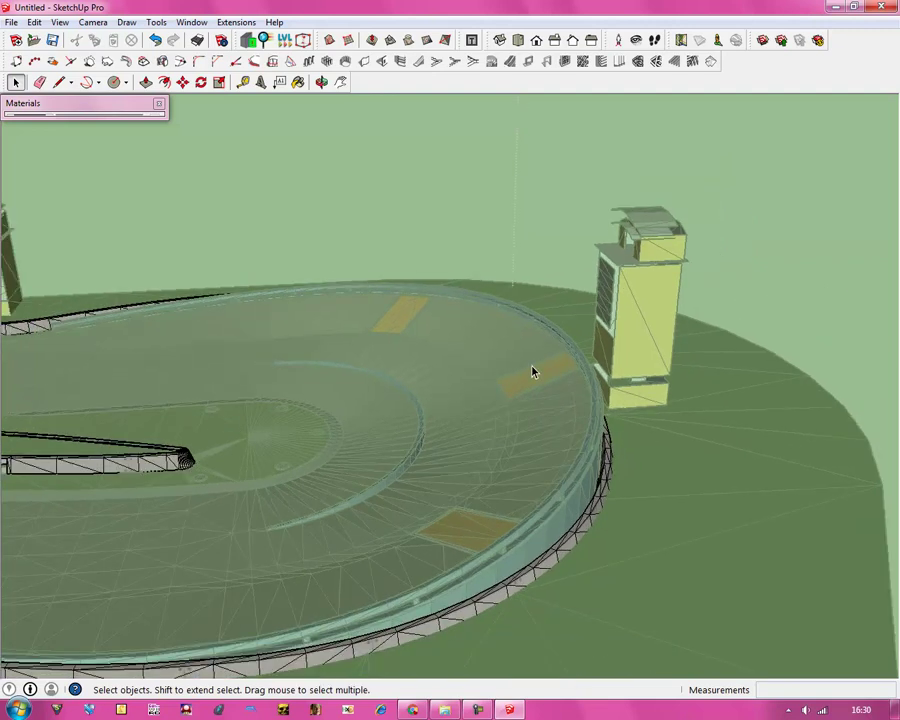
scroll(585, 388, down, 3)
middle_drag(585, 388, 443, 607)
scroll(482, 445, up, 5)
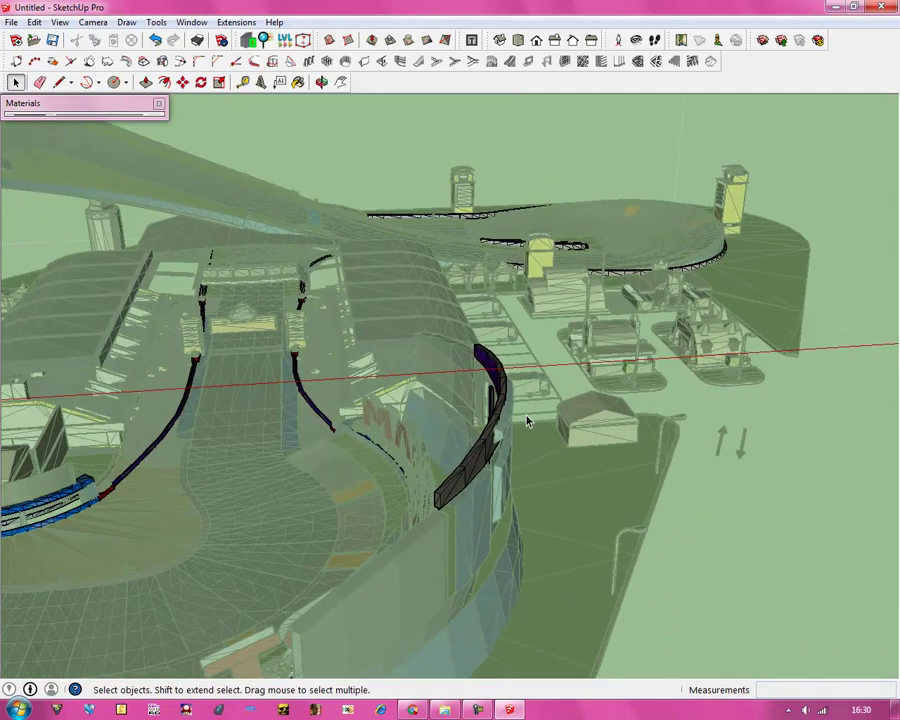
click(485, 450)
key(Delete)
click(489, 415)
key(Delete)
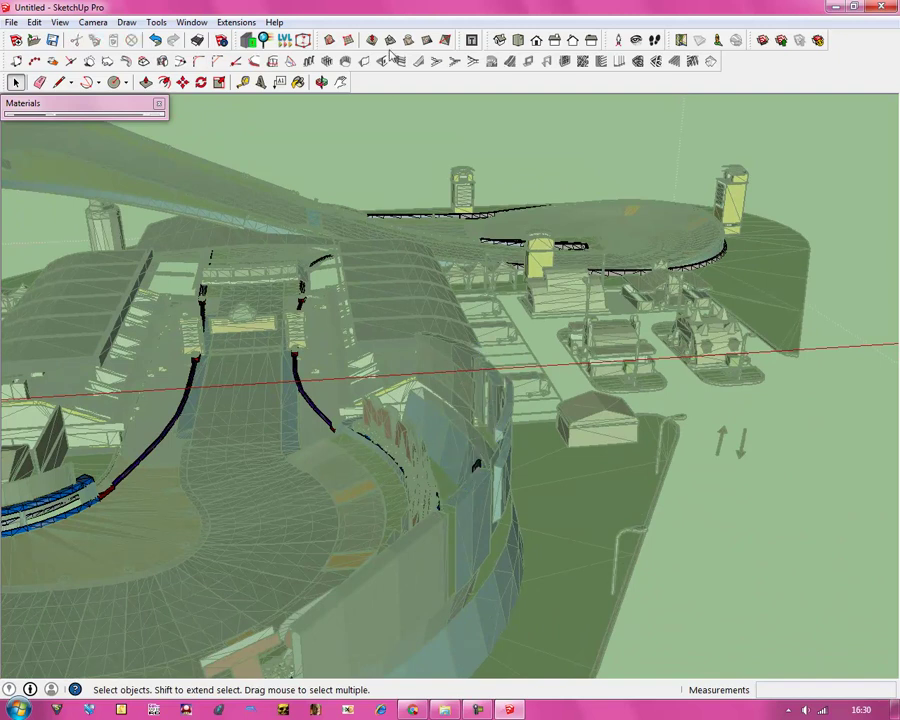
Delete the remaining Mushroom Cup banner beside the large screen behind the Mario Kart lettering.
click(321, 82)
drag(287, 520, 745, 371)
scroll(743, 371, down, 5)
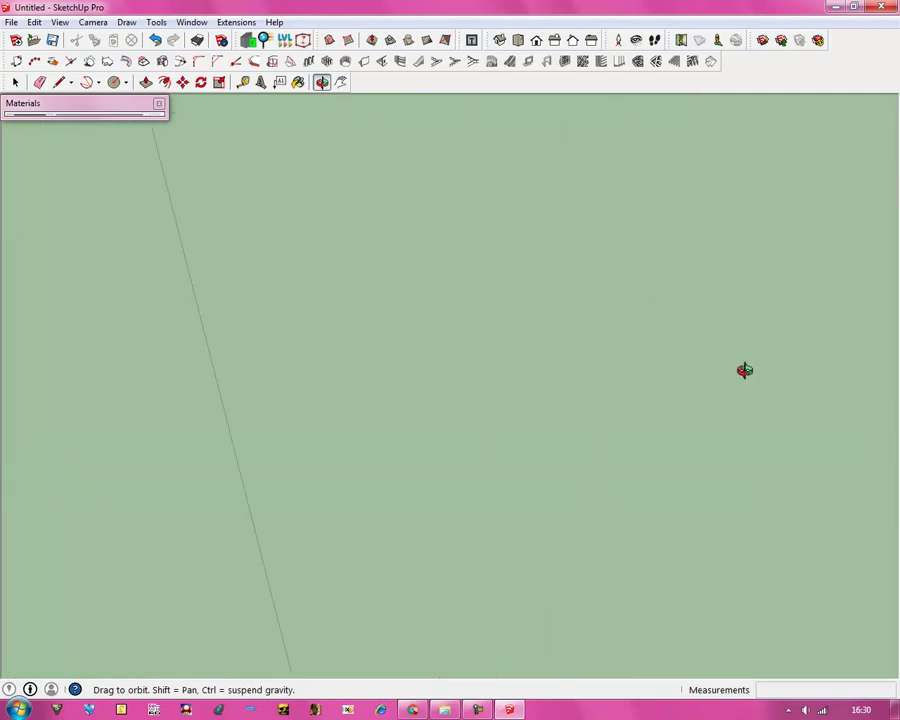
scroll(675, 402, up, 3)
drag(651, 484, 648, 422)
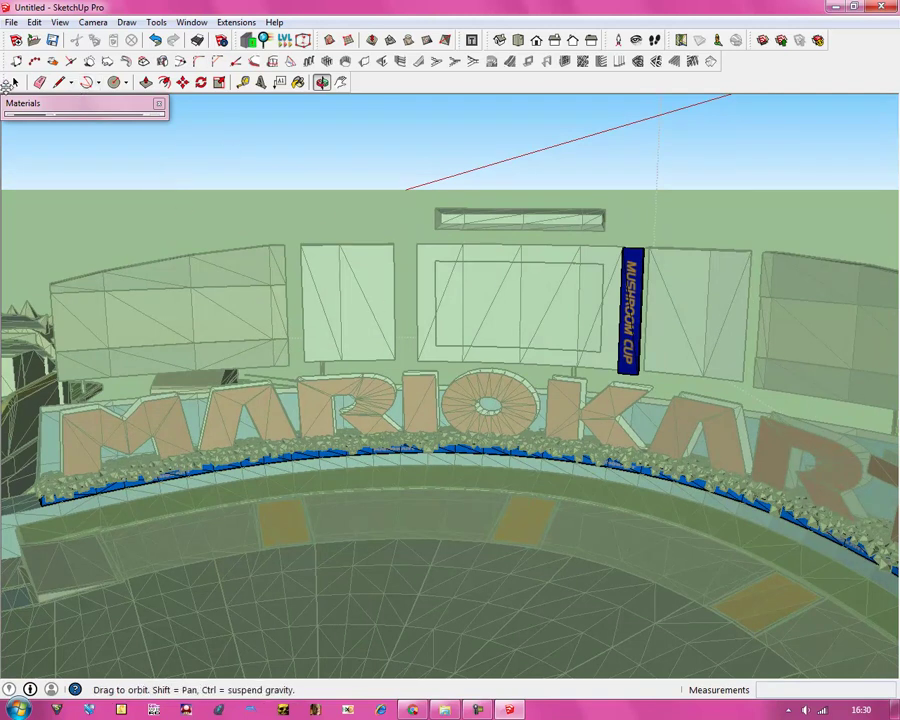
click(16, 83)
click(630, 345)
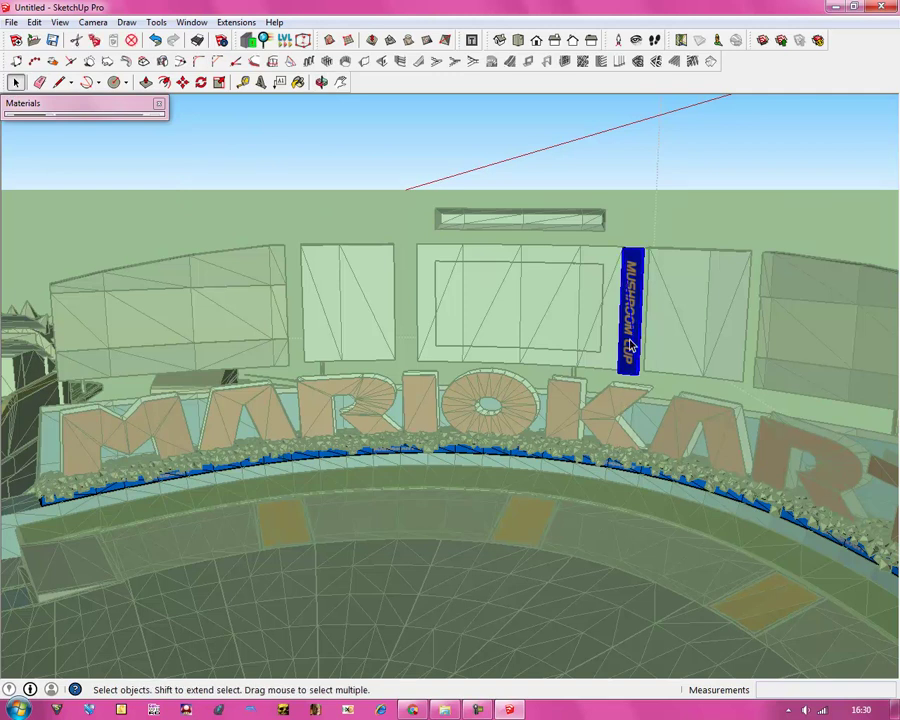
key(Delete)
Delete the blue banner strip along the hedge below the Mario Kart lettering.
scroll(242, 278, down, 3)
scroll(172, 405, up, 5)
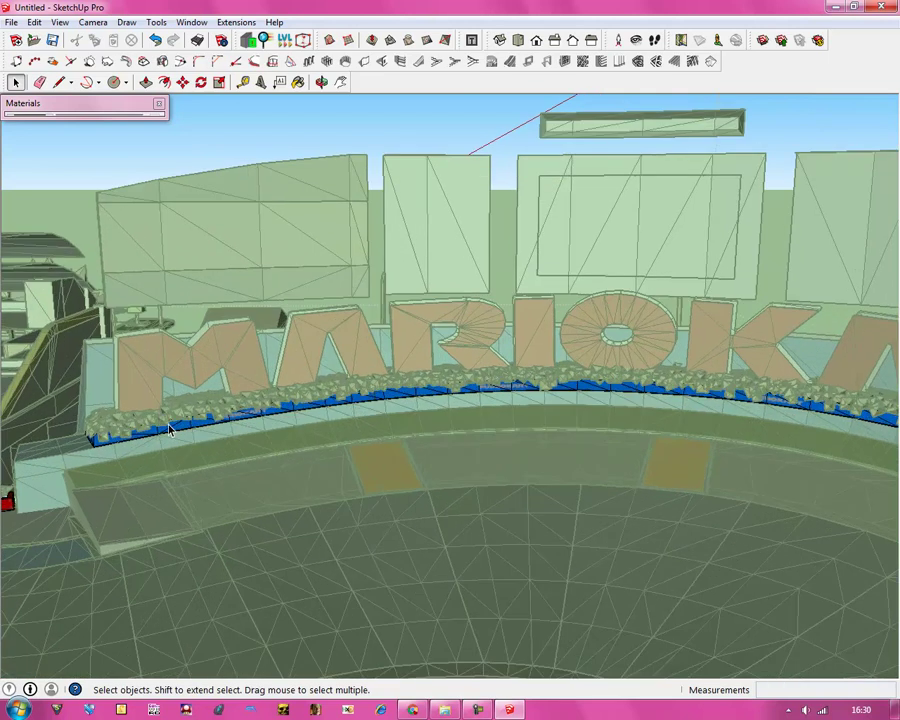
scroll(170, 430, up, 2)
click(169, 441)
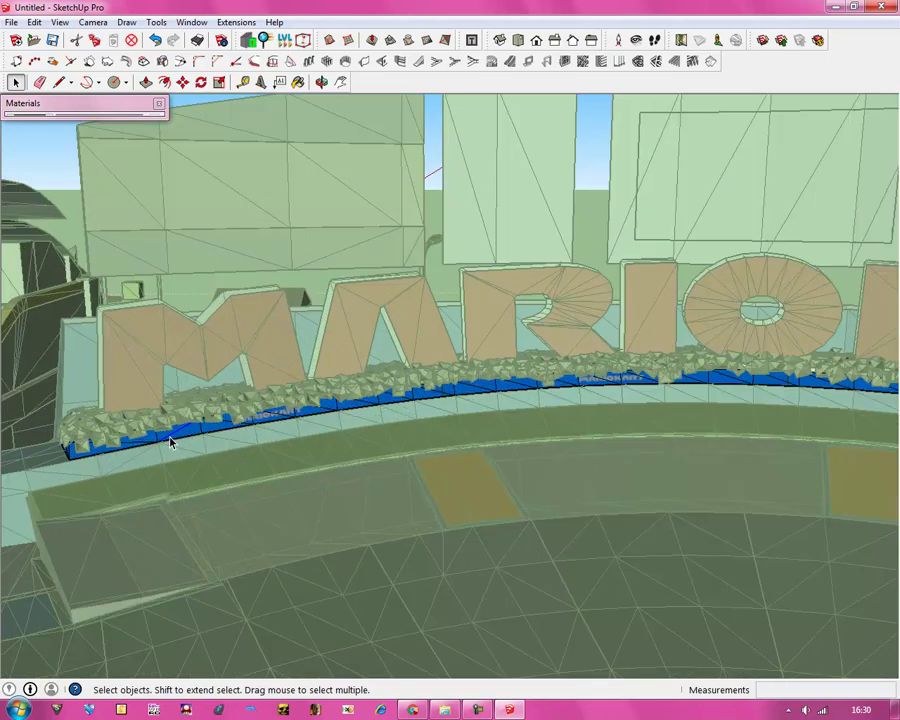
click(320, 82)
drag(400, 420, 265, 204)
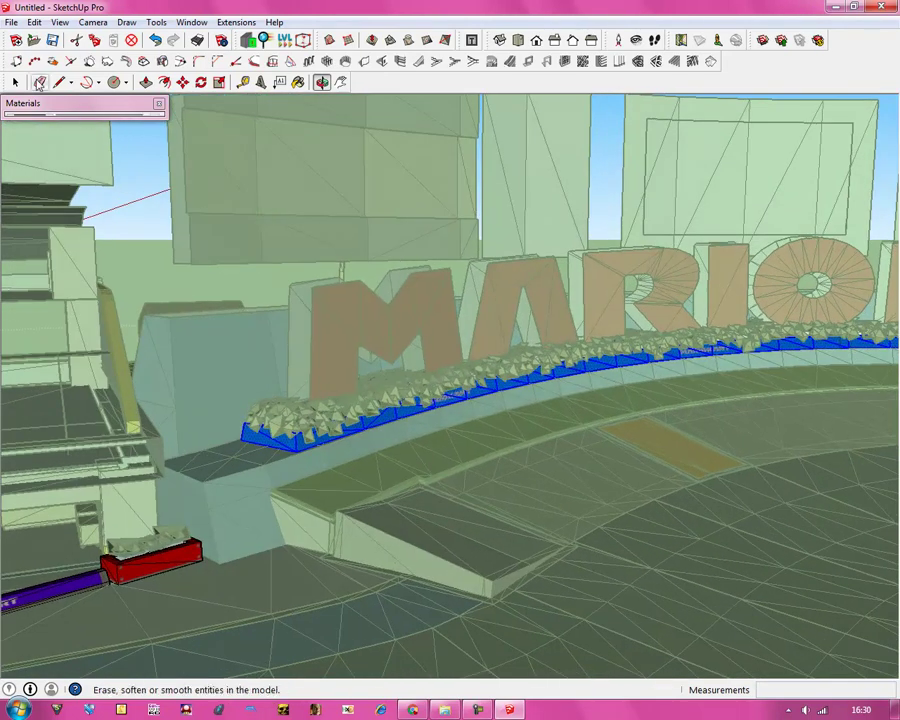
click(15, 82)
click(477, 463)
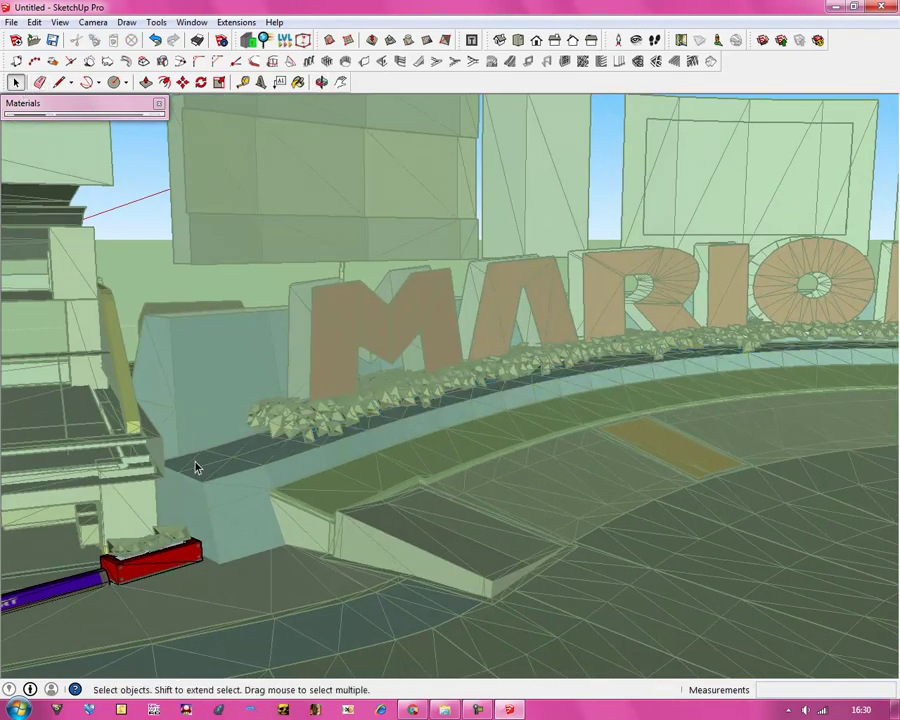
Examine the remaining barriers and banner pieces around the hairpin, pit straight and main straight.
scroll(660, 332, down, 3)
scroll(640, 300, up, 10)
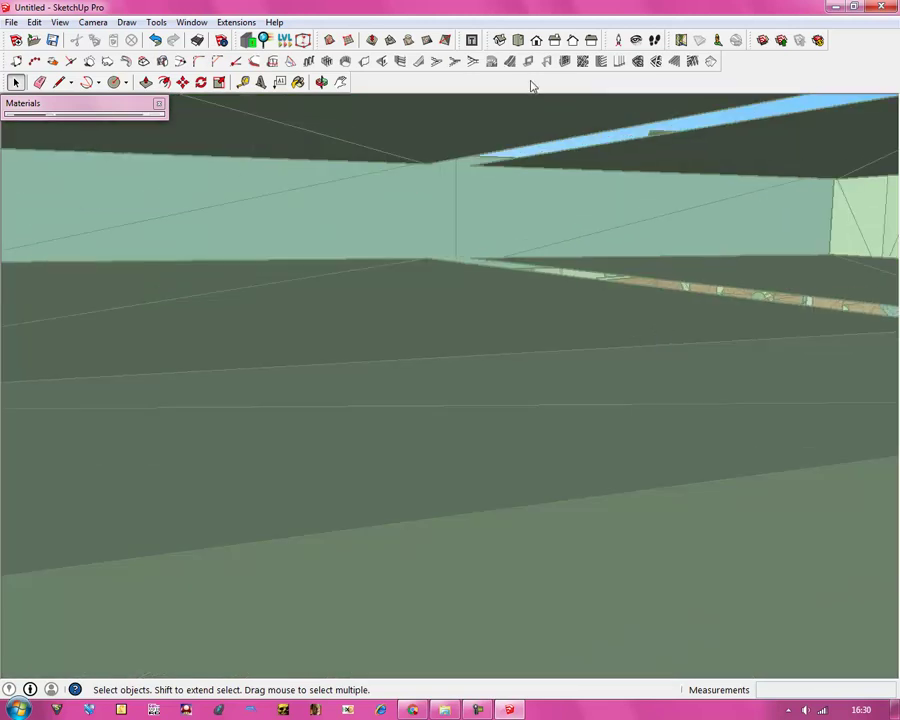
click(321, 82)
drag(379, 138, 713, 396)
scroll(711, 396, down, 3)
scroll(534, 241, down, 3)
scroll(534, 241, down, 2)
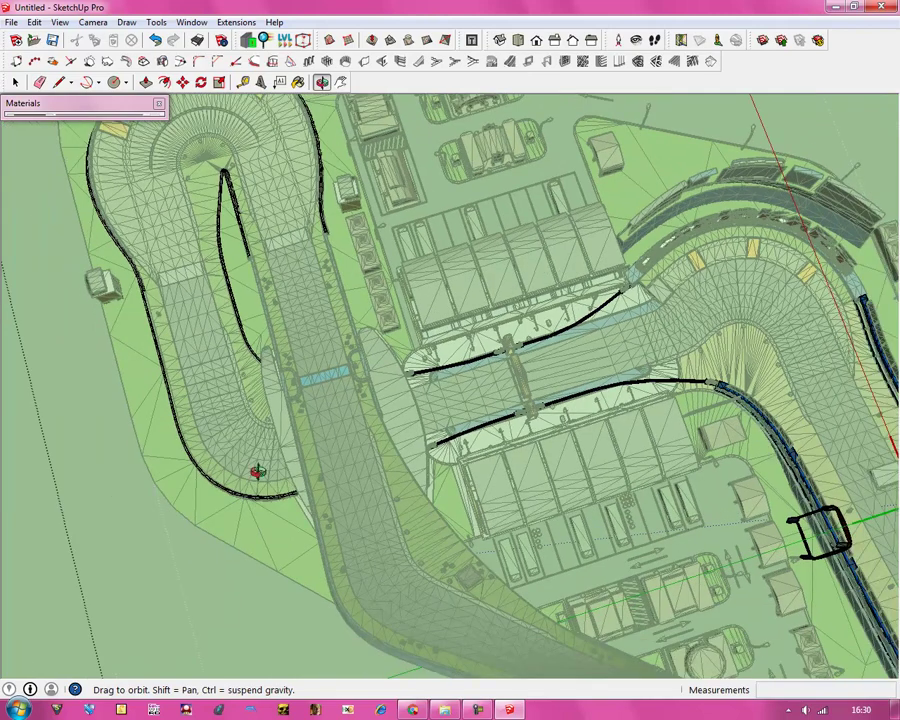
drag(255, 472, 374, 240)
scroll(342, 326, up, 6)
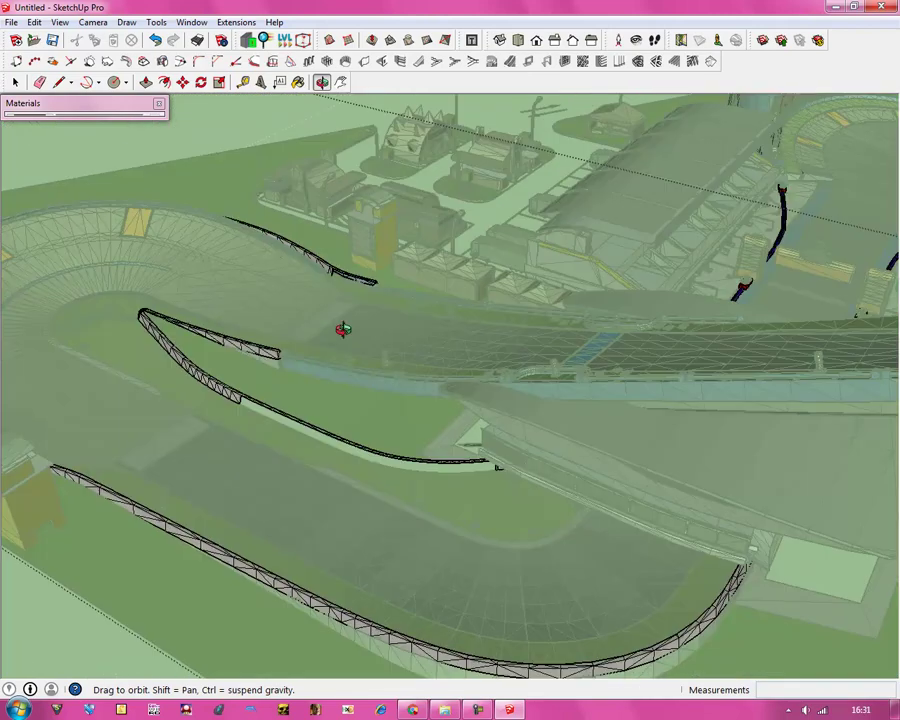
drag(337, 325, 332, 255)
Delete the curved red top pieces and two of the posts of the four-legged frame beside the inner barrier of the yellow-edged ramp.
key(space)
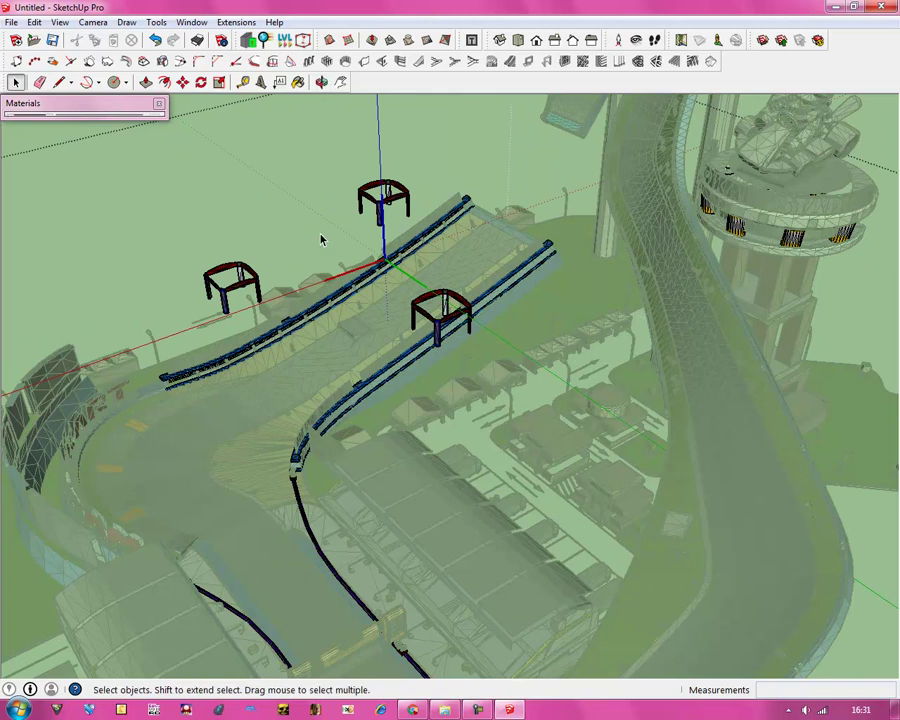
click(468, 318)
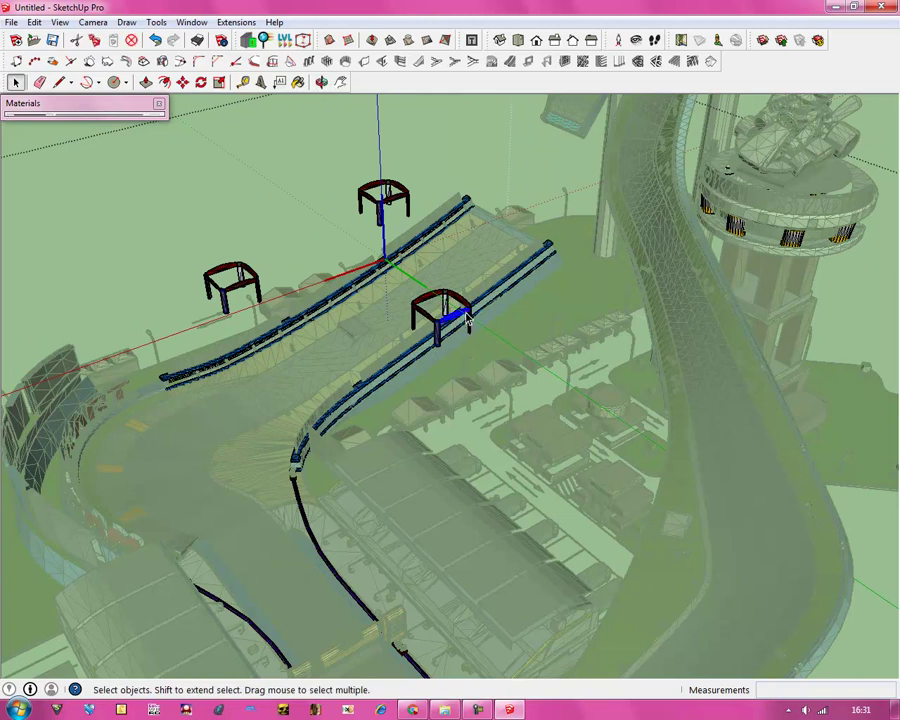
click(428, 302)
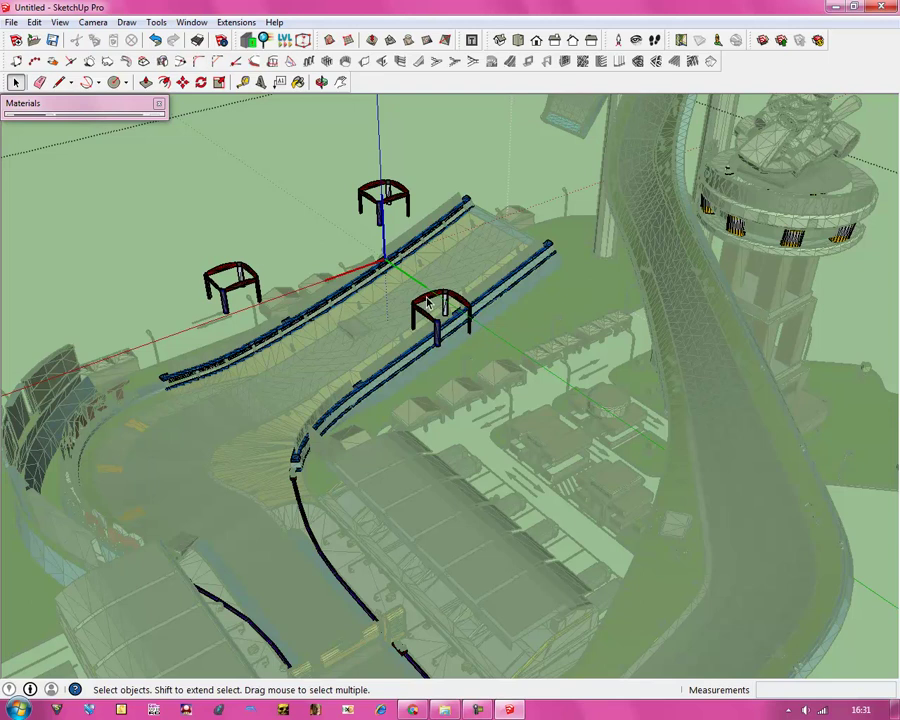
click(430, 303)
click(446, 305)
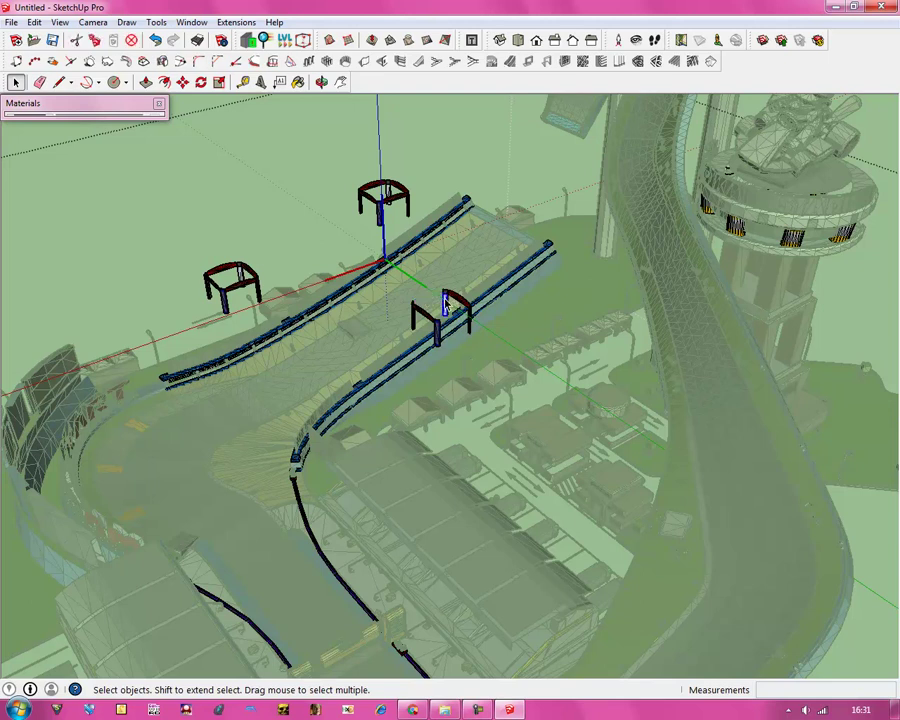
click(460, 305)
click(470, 335)
click(446, 352)
key(Delete)
Delete the two leftover posts of the partly removed four-legged frame beside the ramp.
click(414, 318)
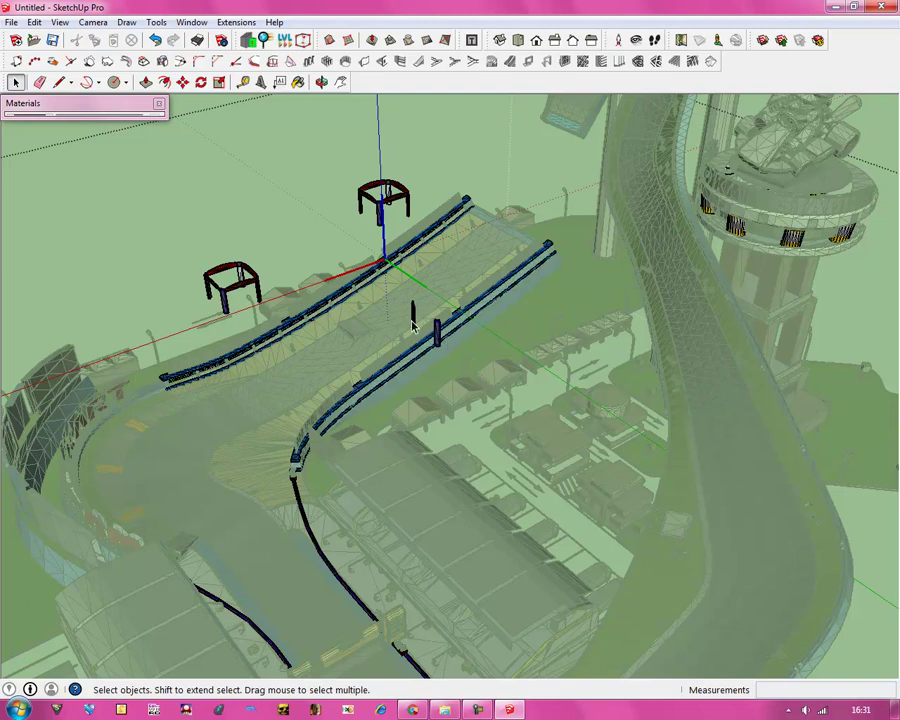
click(414, 327)
click(414, 322)
key(Delete)
click(437, 335)
click(440, 343)
click(438, 340)
key(Delete)
Delete the two complete four-legged frames on the outer side of the ramp.
click(383, 198)
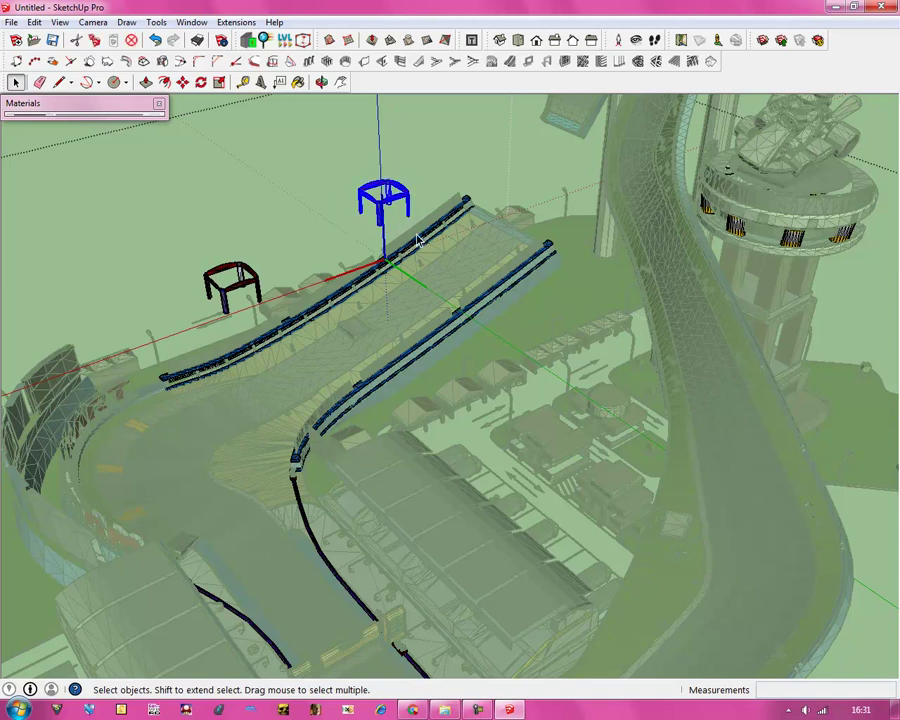
key(Delete)
click(256, 304)
key(Delete)
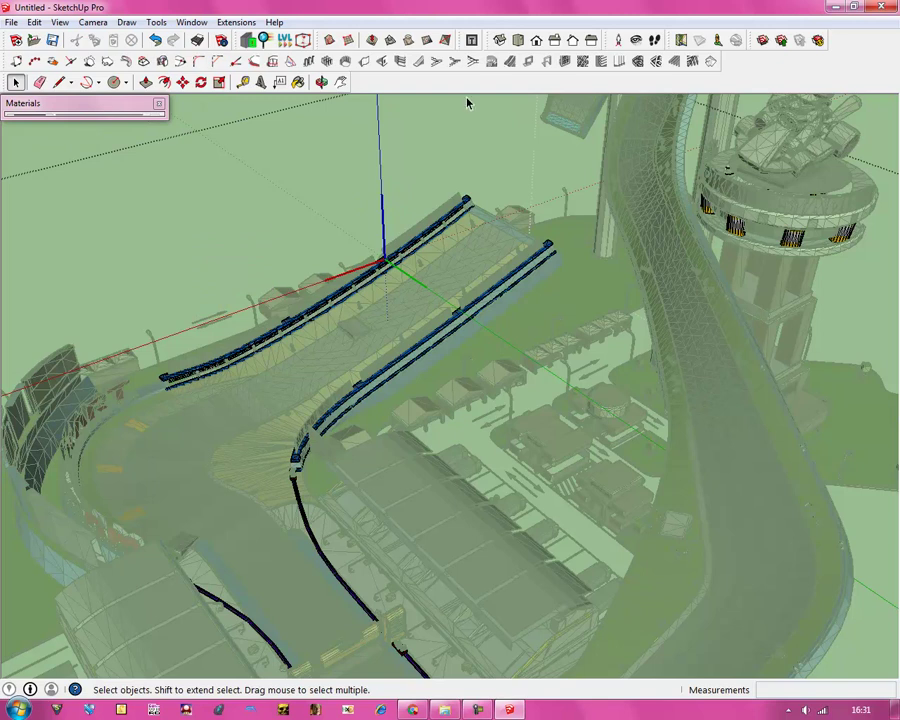
Delete the yellow-and-black striped pieces around the stadium tower's ring and close the group.
click(321, 82)
drag(317, 147, 343, 408)
scroll(343, 408, down, 6)
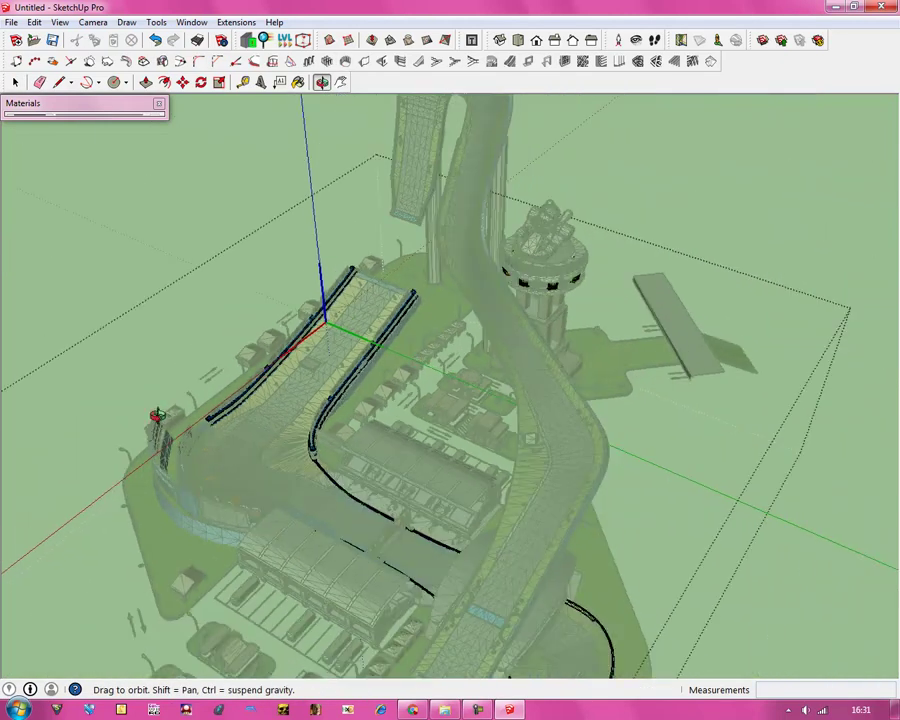
scroll(396, 336, up, 8)
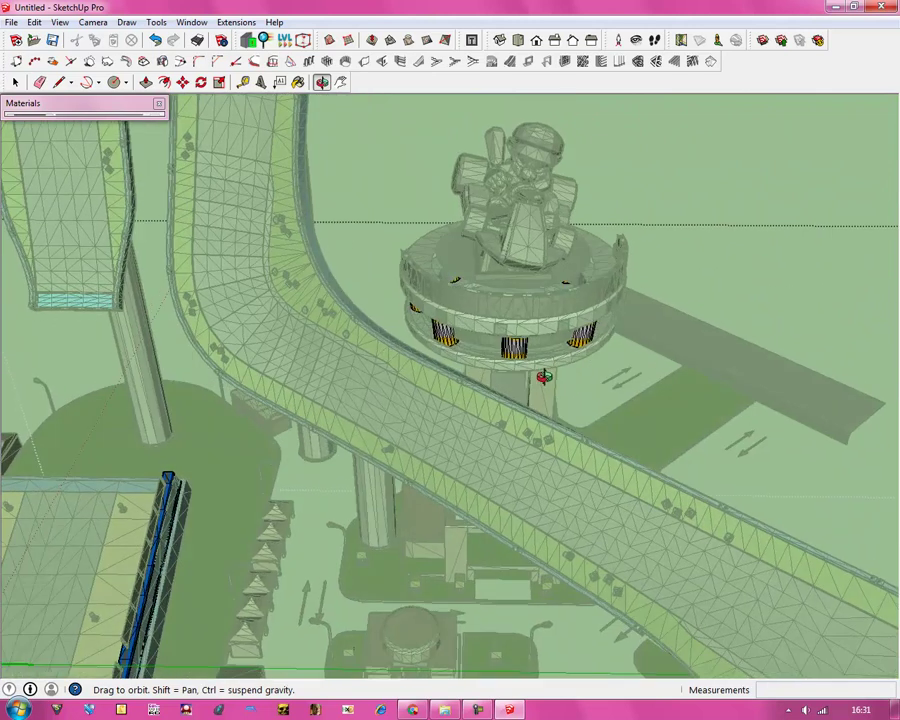
drag(543, 376, 522, 300)
click(15, 82)
drag(339, 152, 668, 333)
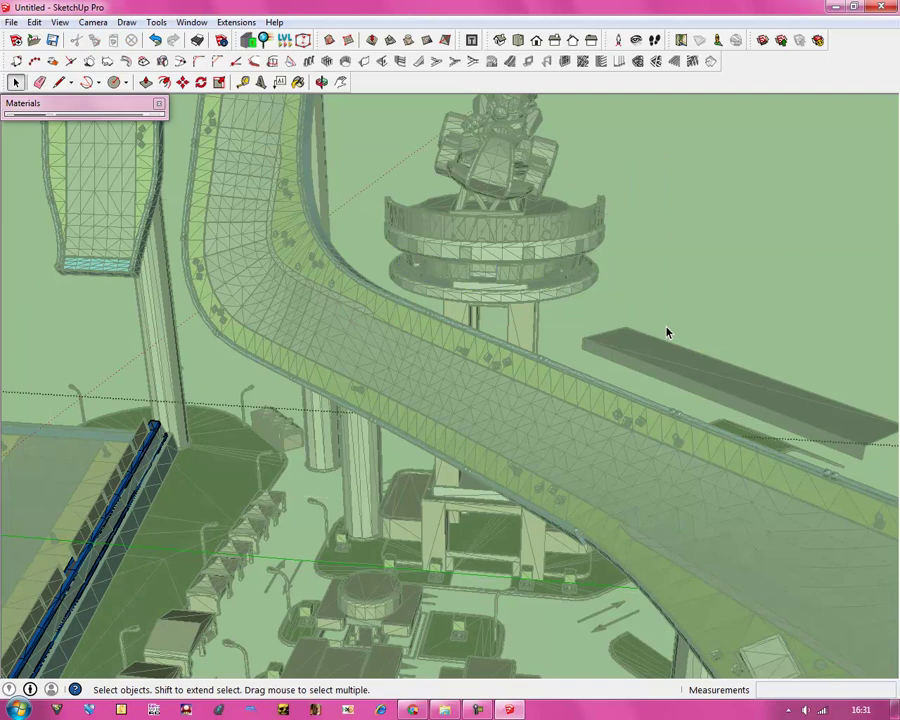
click(687, 303)
Delete the group containing the long grey slab behind the track, the curved pit building roofs and the oval canopy under the raised track.
scroll(691, 294, down, 5)
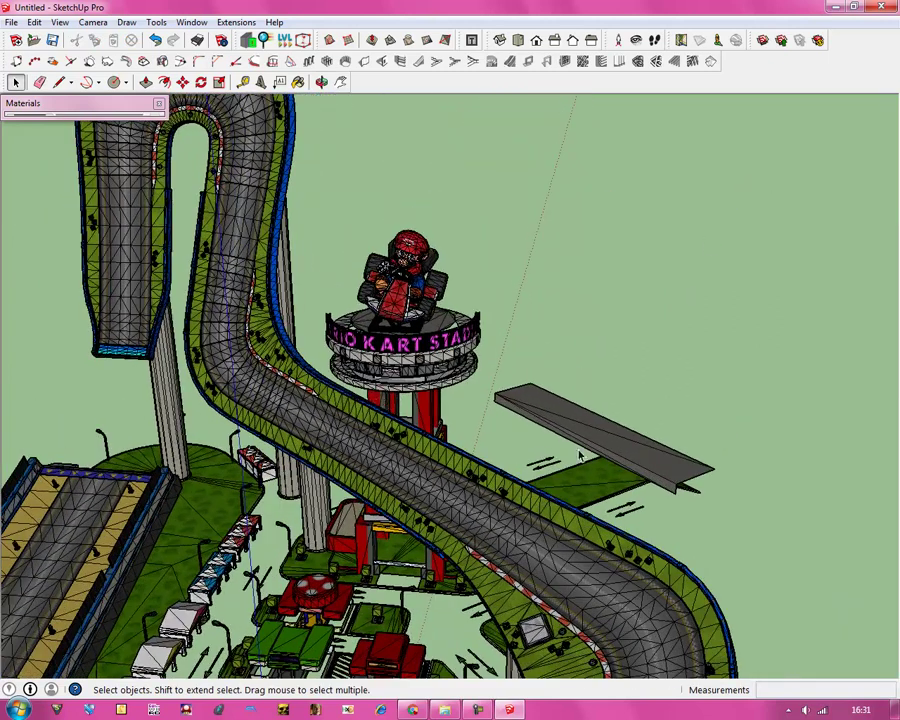
click(616, 432)
scroll(575, 197, down, 8)
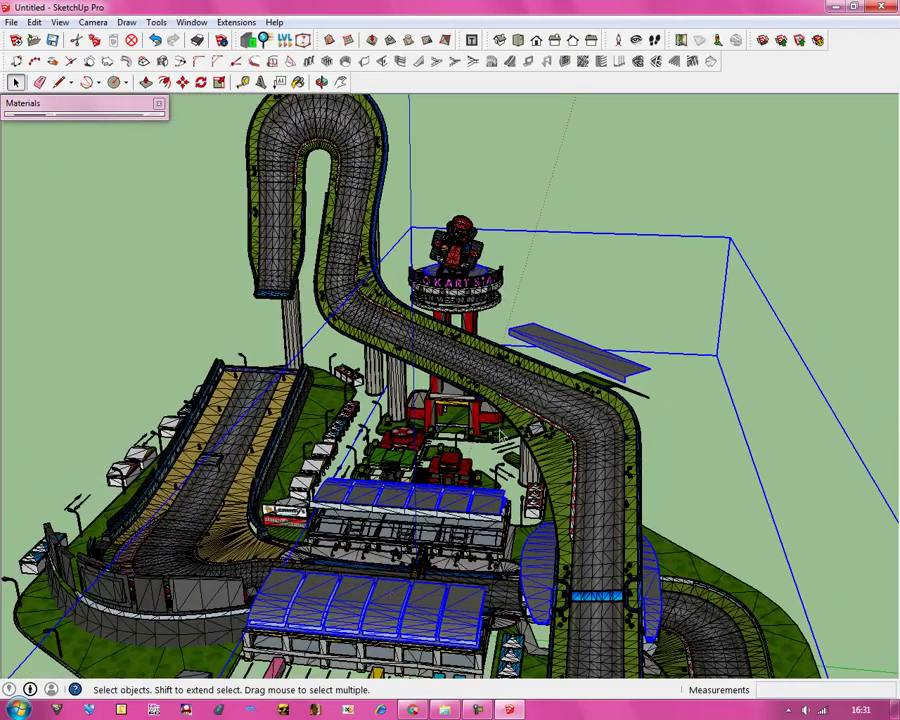
scroll(576, 510, down, 3)
scroll(577, 507, up, 3)
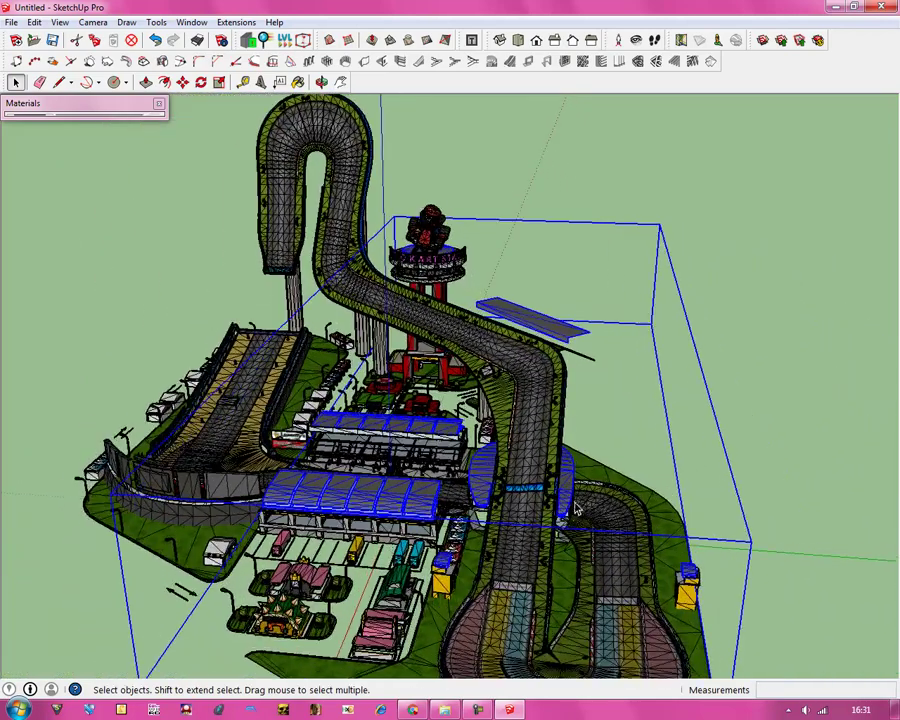
click(420, 191)
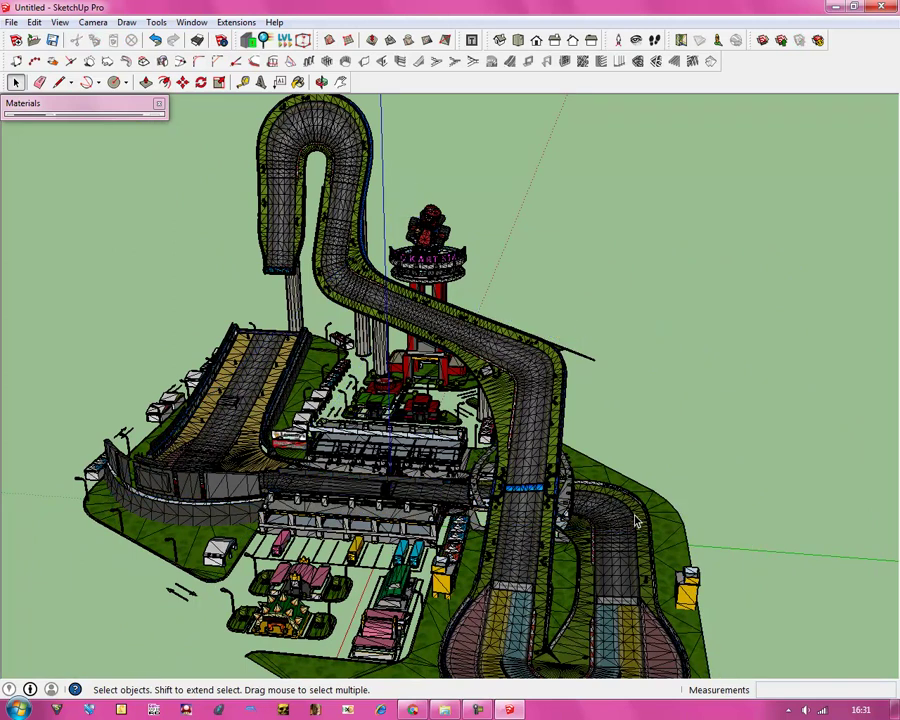
Delete the Mario and kart statue from the top of the stadium tower.
click(427, 228)
key(Escape)
click(434, 252)
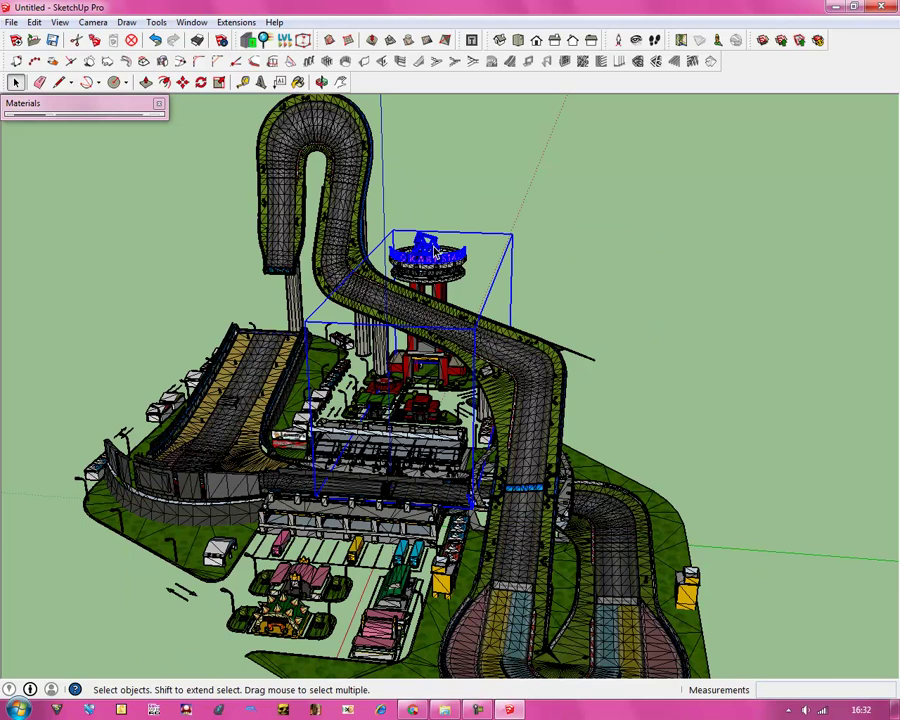
scroll(283, 362, up, 6)
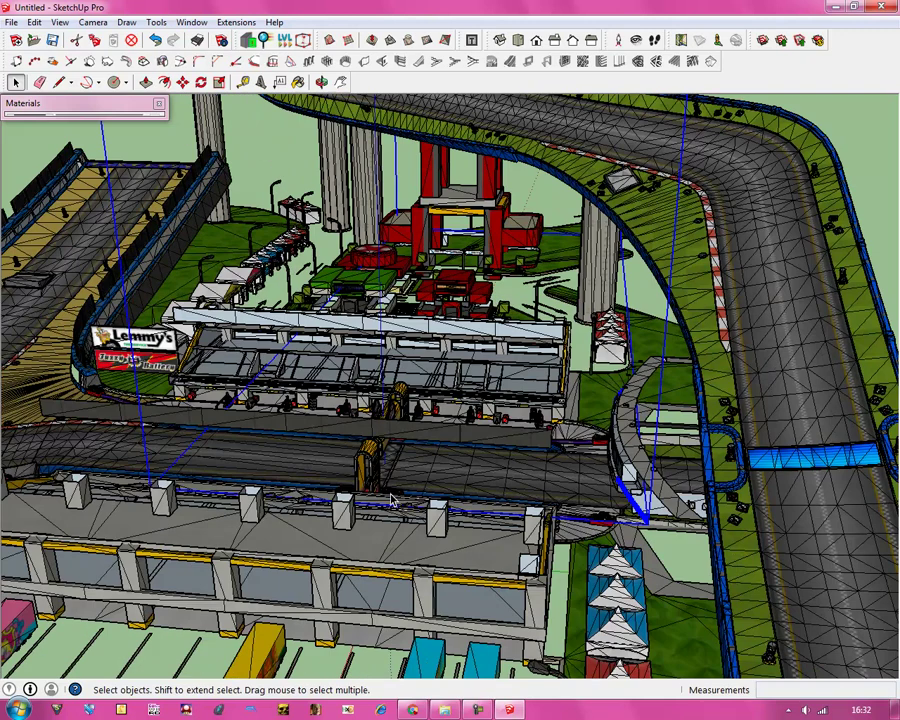
key(Escape)
Delete the grey pit building structures on both sides of the start straight.
middle_click(300, 474)
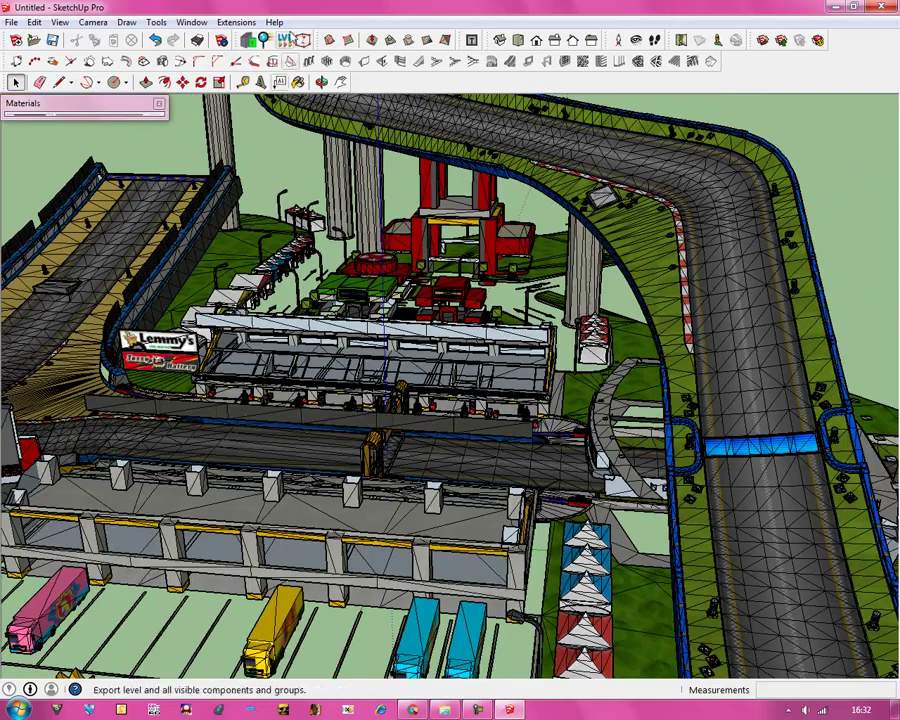
click(321, 82)
drag(300, 300, 410, 470)
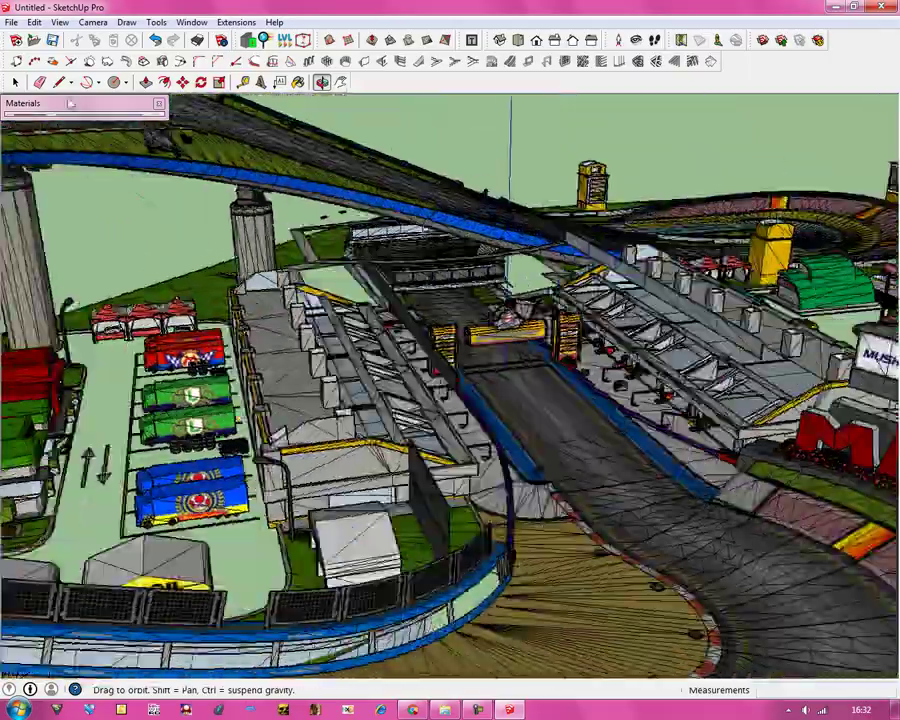
click(15, 82)
click(728, 338)
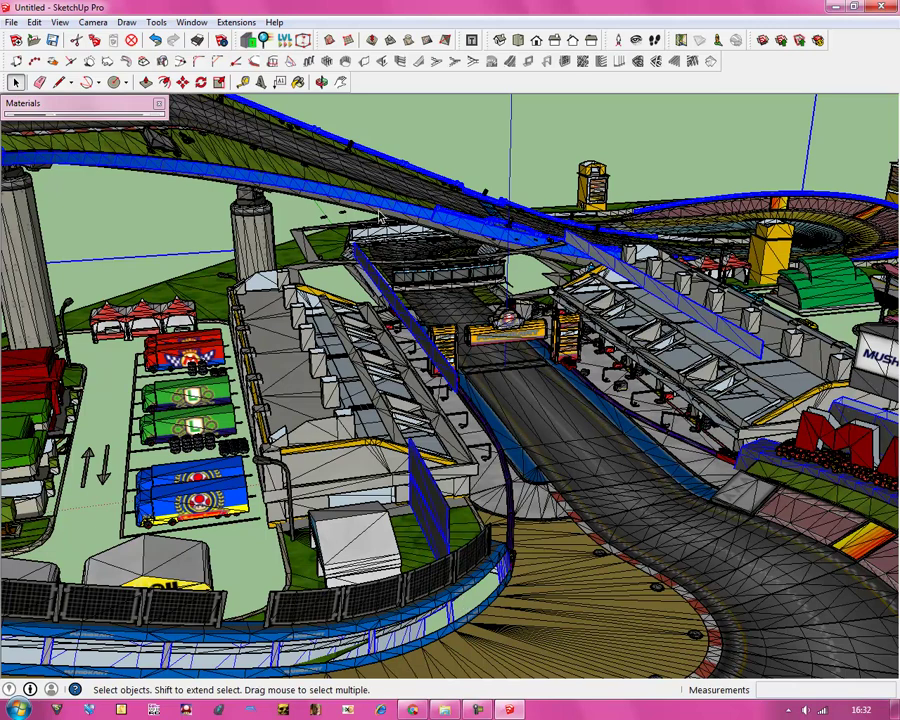
click(323, 82)
drag(325, 322, 470, 560)
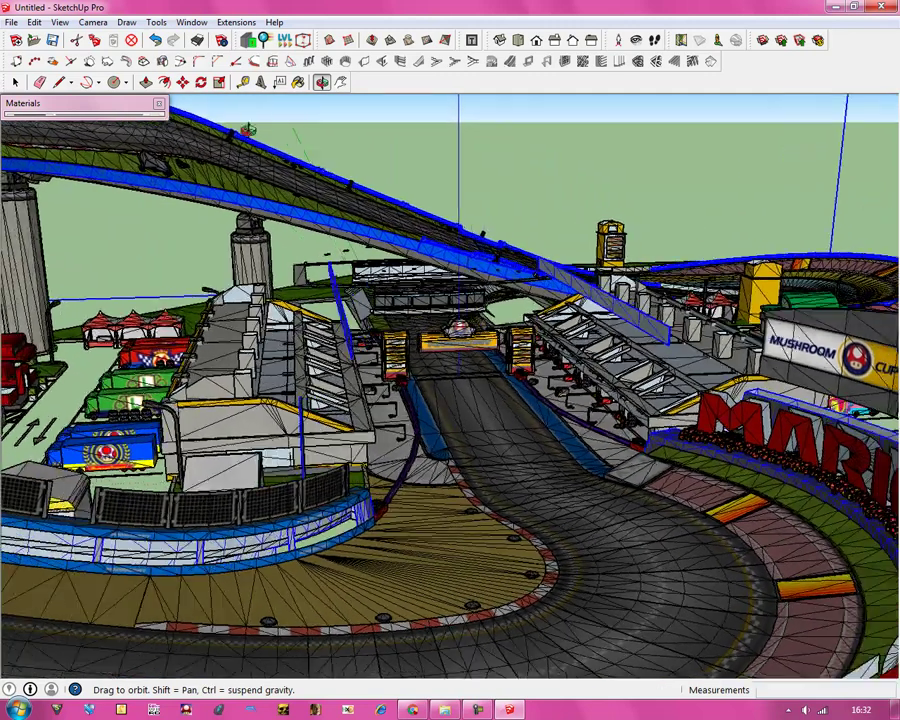
click(15, 83)
click(530, 200)
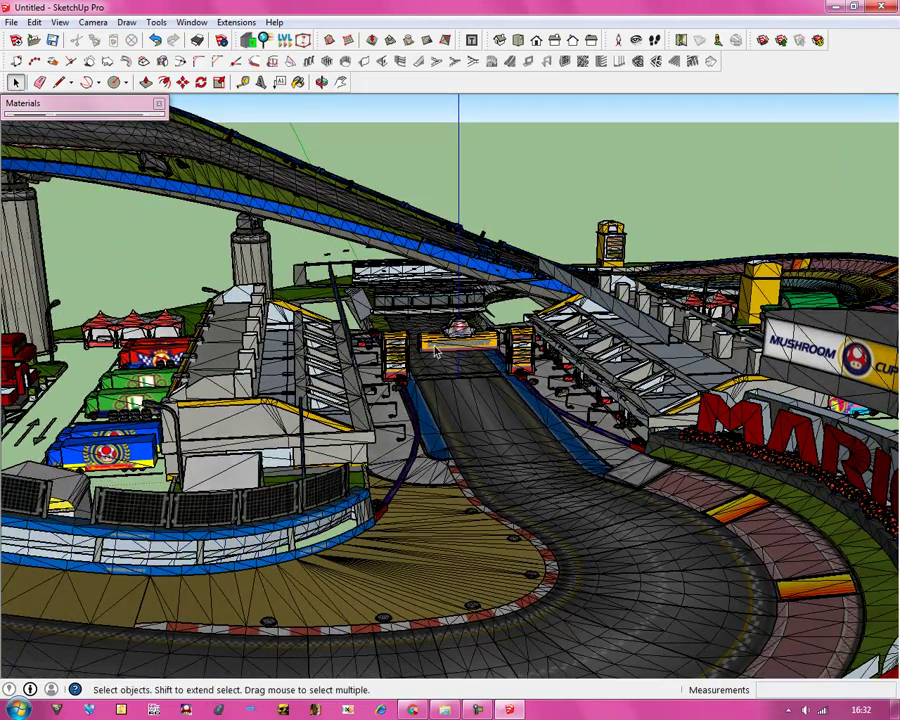
click(593, 308)
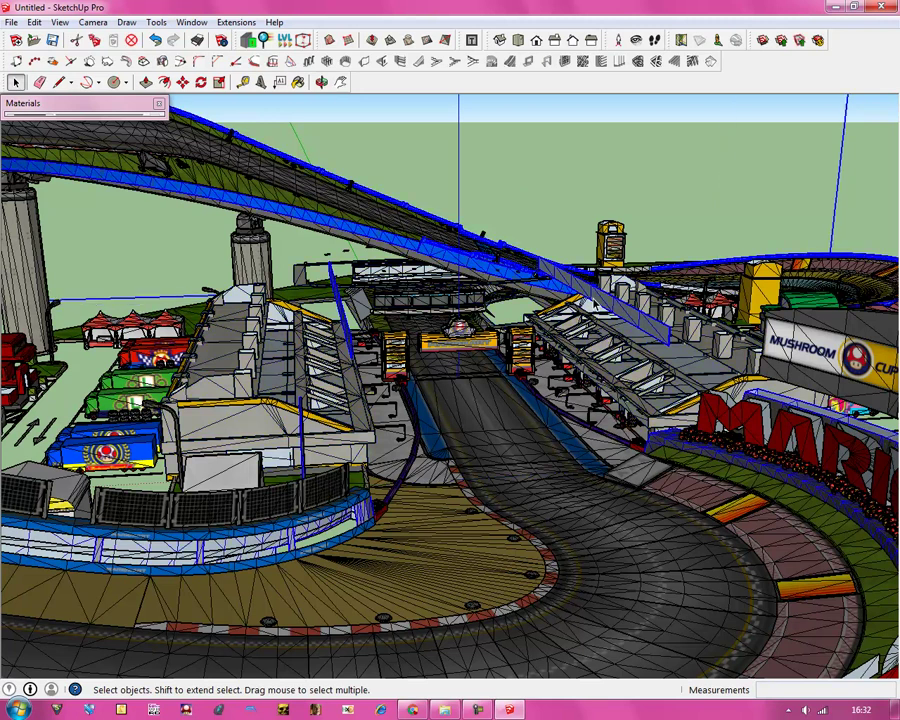
key(Delete)
Delete the blue barrier group along the raised track with its long grey panels, and the mesh fence panels around the bend.
click(618, 312)
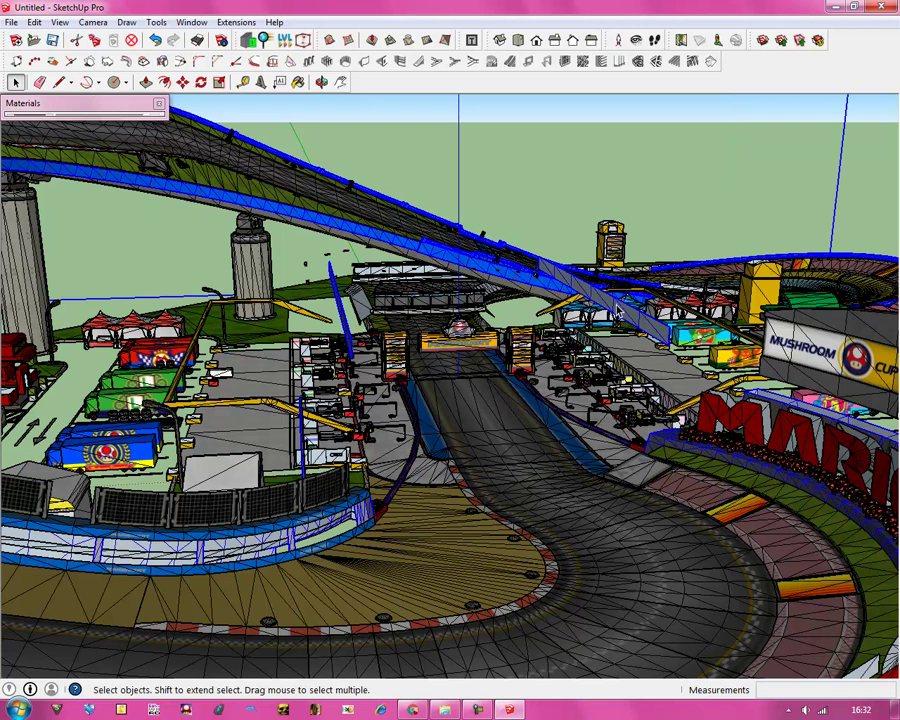
click(435, 219)
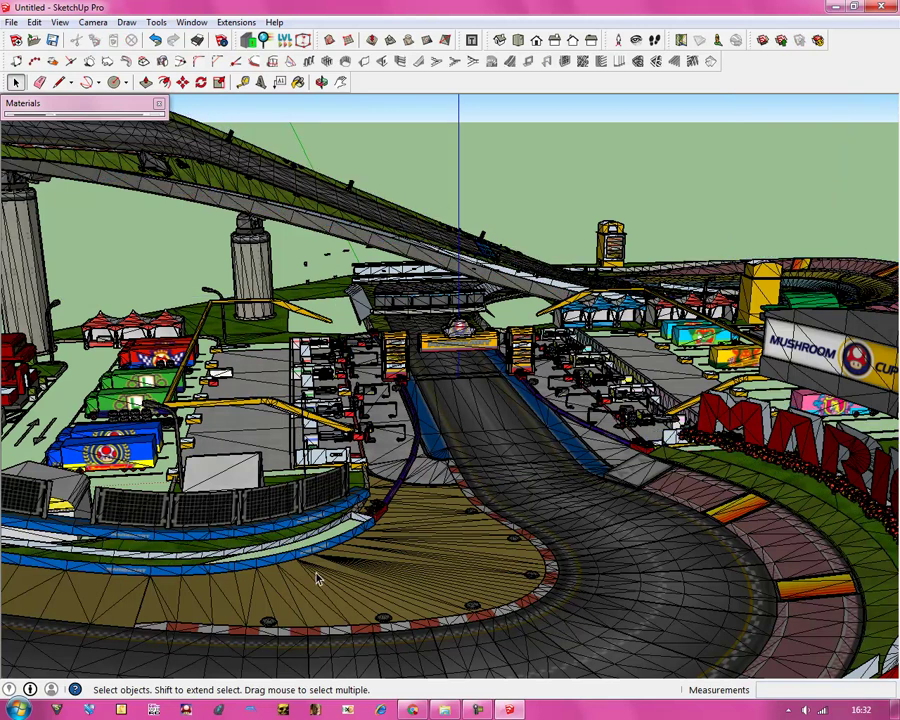
click(251, 500)
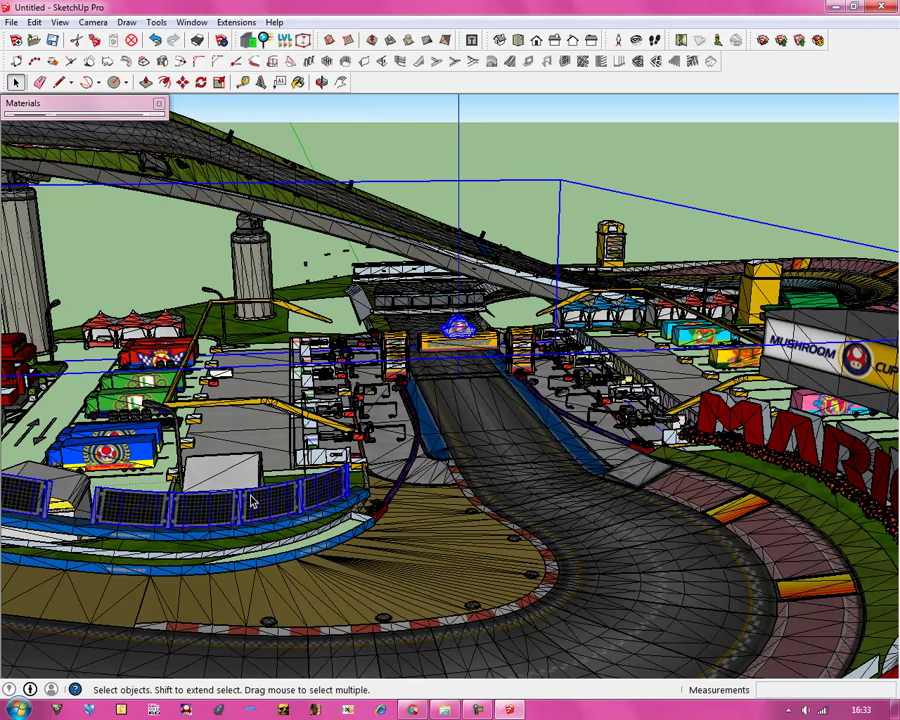
key(Delete)
Delete the parked trucks and the pit equipment with the tyre stacks on both sides of the straight.
click(135, 445)
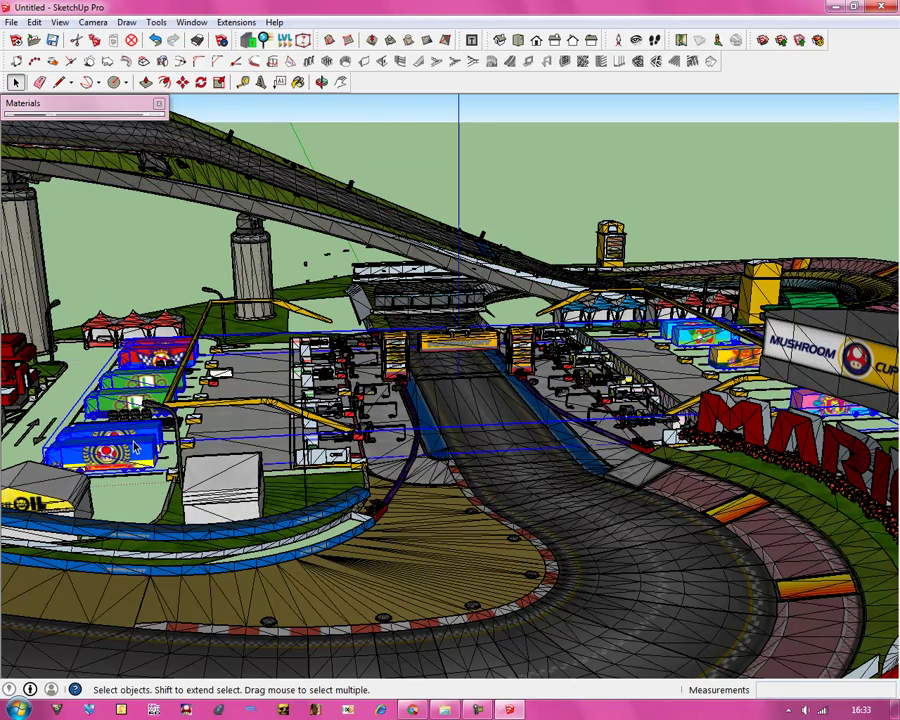
key(Delete)
click(132, 421)
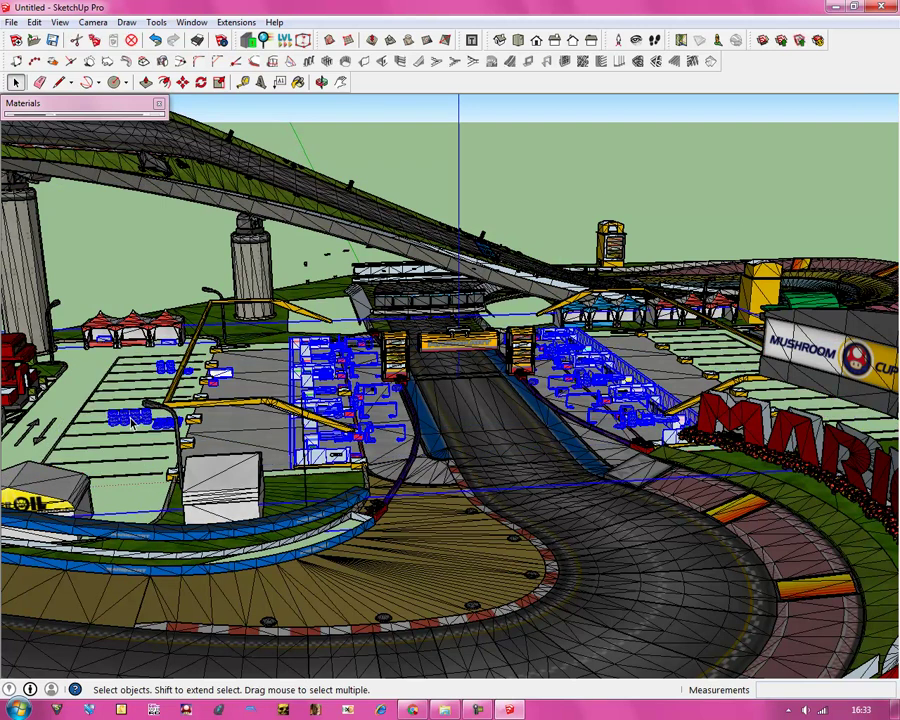
key(Delete)
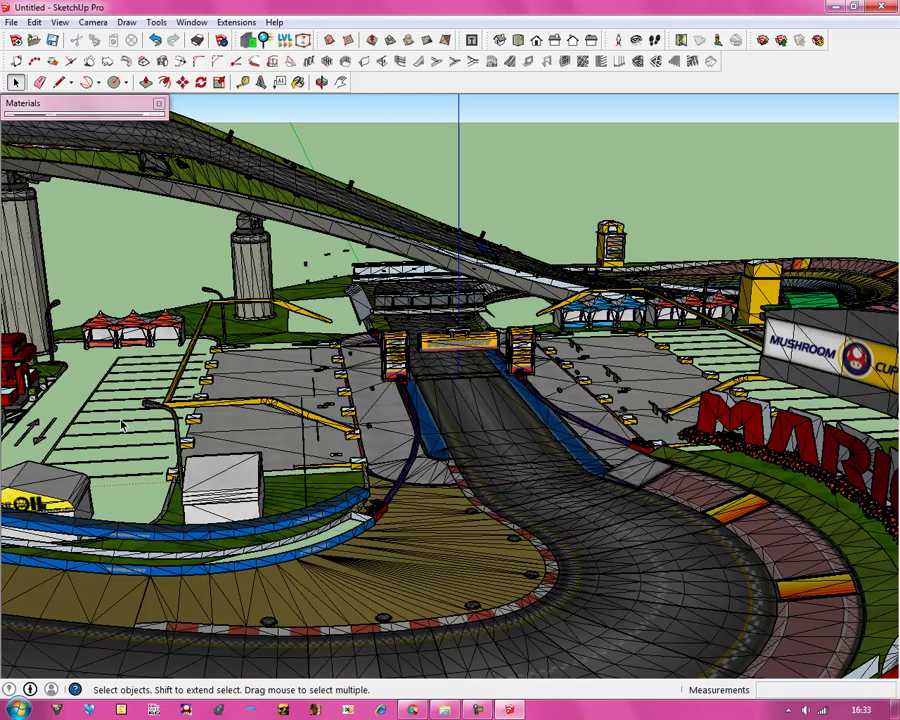
Delete the parking bay lines and direction arrows on the car parks.
double_click(113, 428)
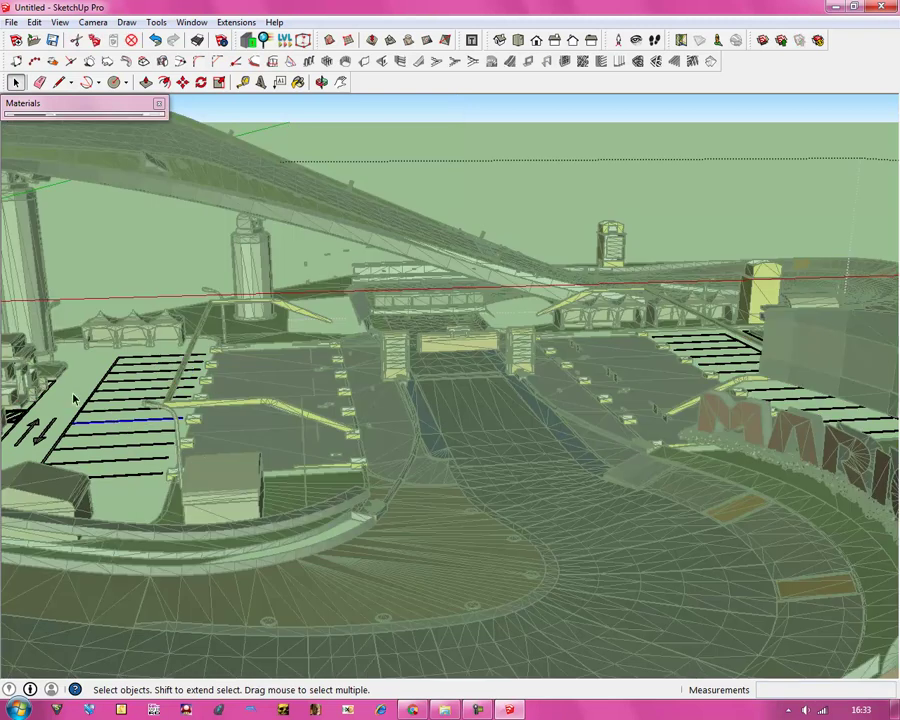
click(72, 397)
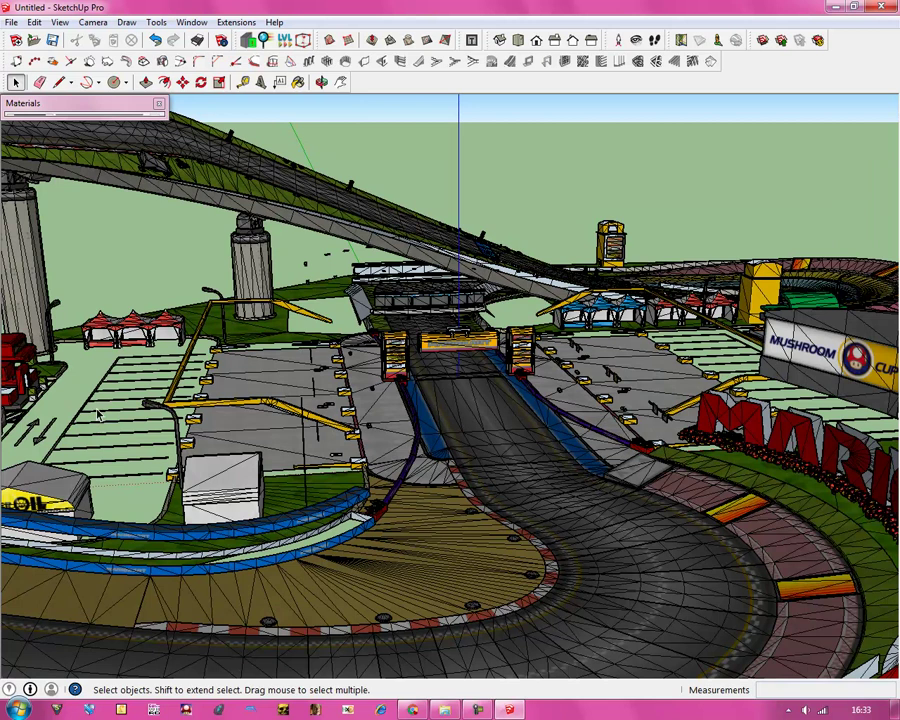
click(84, 409)
key(Delete)
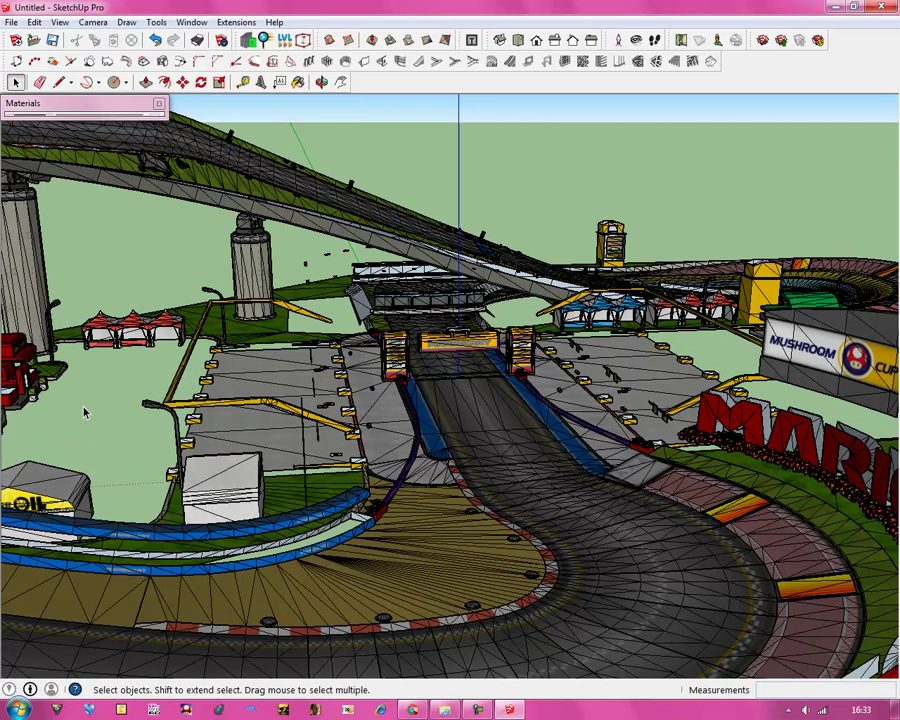
Delete the group of tents, street lamps and small buildings, and the yellow pit frames with the yellow towers.
click(103, 341)
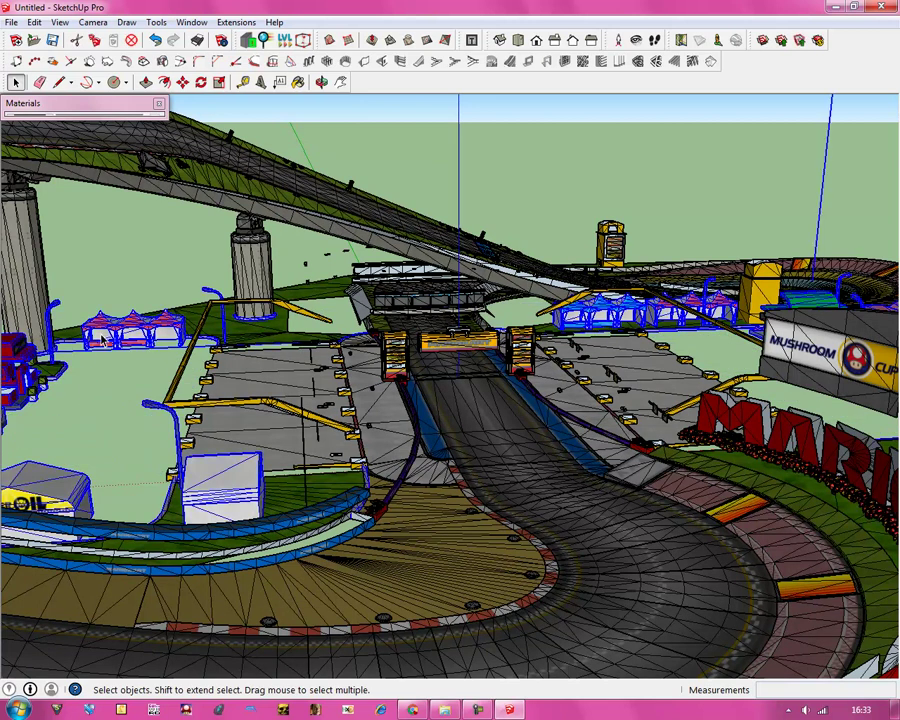
key(Delete)
click(193, 416)
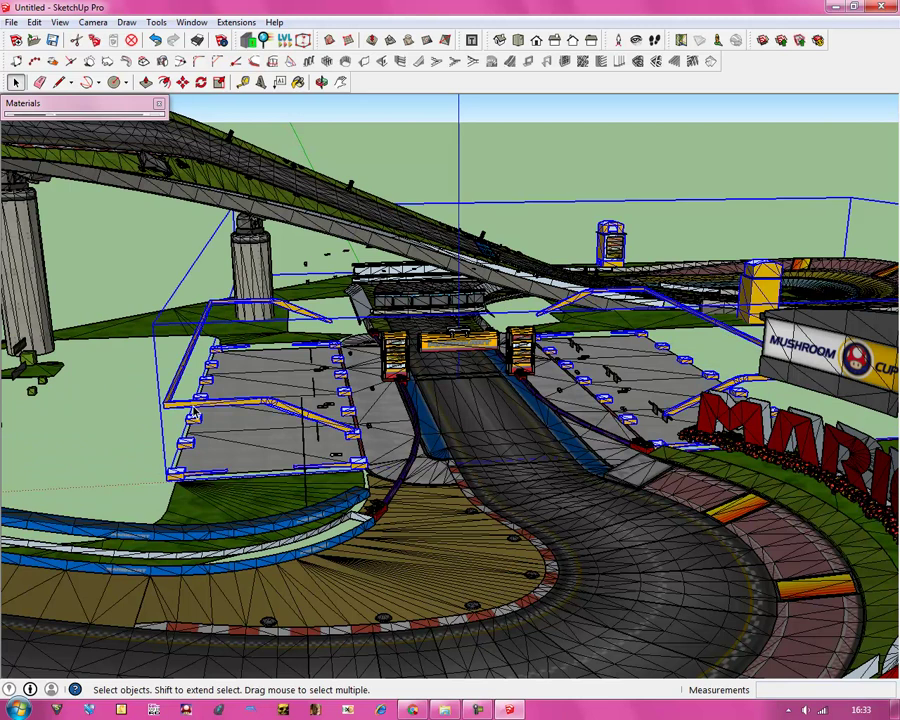
key(Delete)
Delete the grey car park surfaces on both sides of the straight with their leftover markings, and the thin pole with the white panels.
click(225, 441)
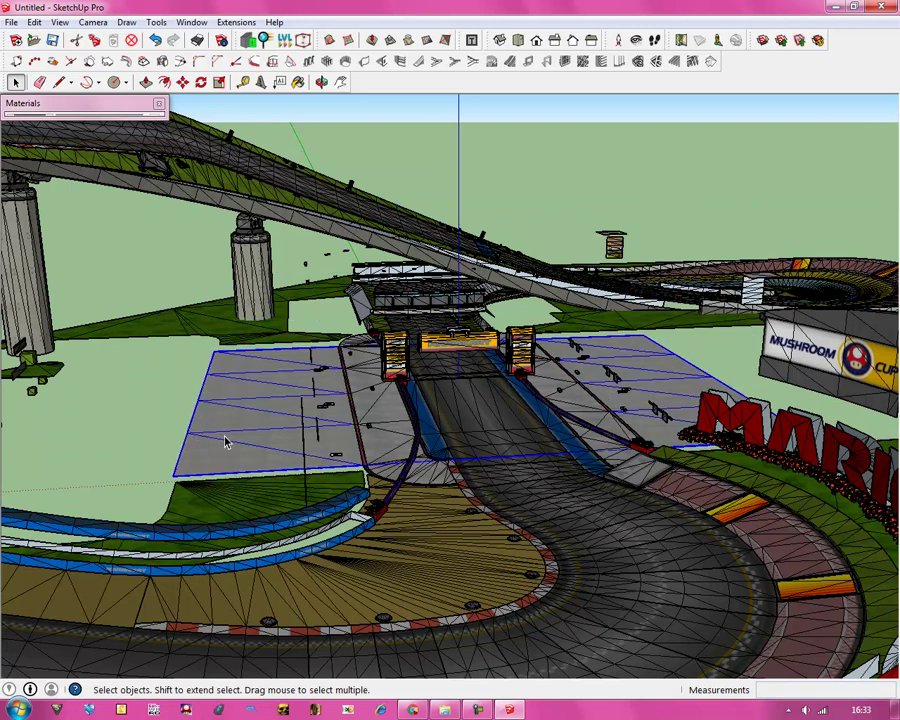
key(Delete)
click(327, 410)
key(Delete)
click(305, 457)
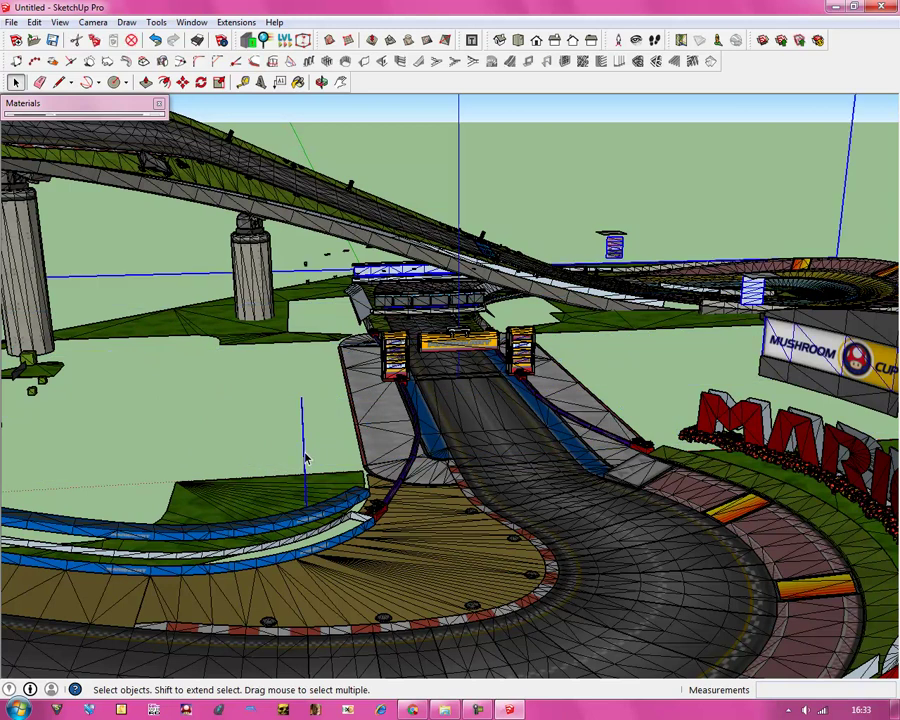
key(Delete)
Delete the panels behind the start gate together with the Mushroom Cup sign face, and the small floating pieces and flower decorations.
click(366, 279)
key(Delete)
click(368, 281)
key(Delete)
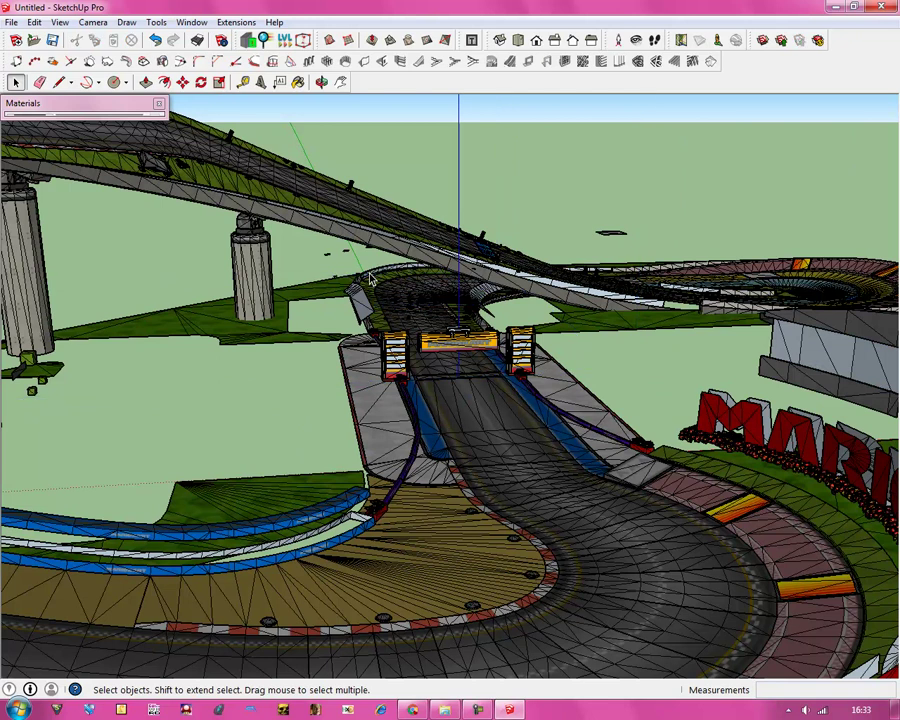
click(332, 261)
key(Delete)
click(190, 208)
key(ctrl+t)
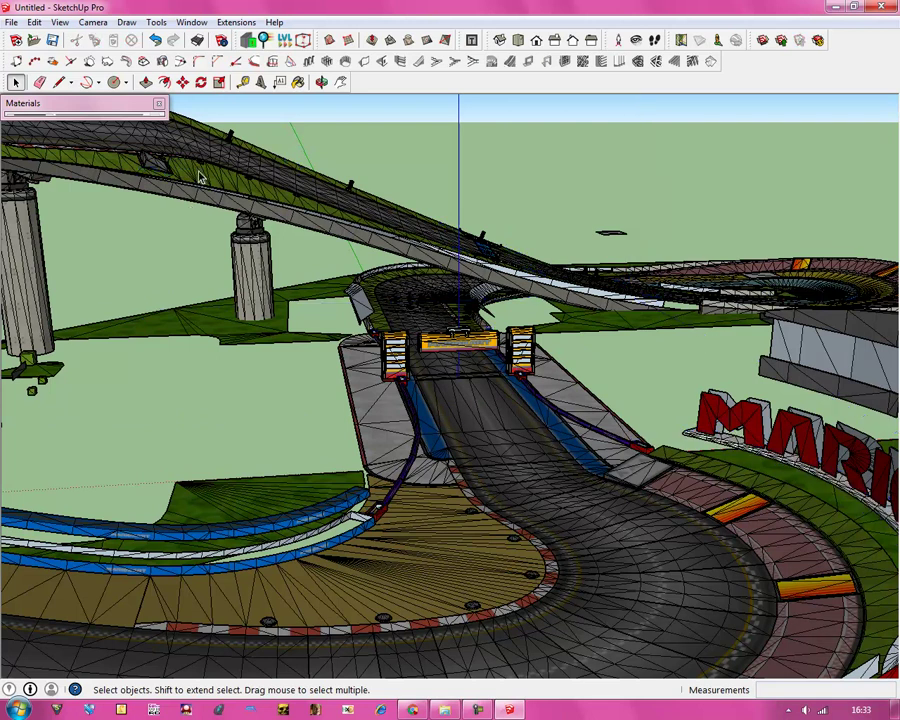
Delete the small black posts standing along the grass edge of the raised track.
scroll(198, 172, up, 5)
scroll(203, 146, up, 3)
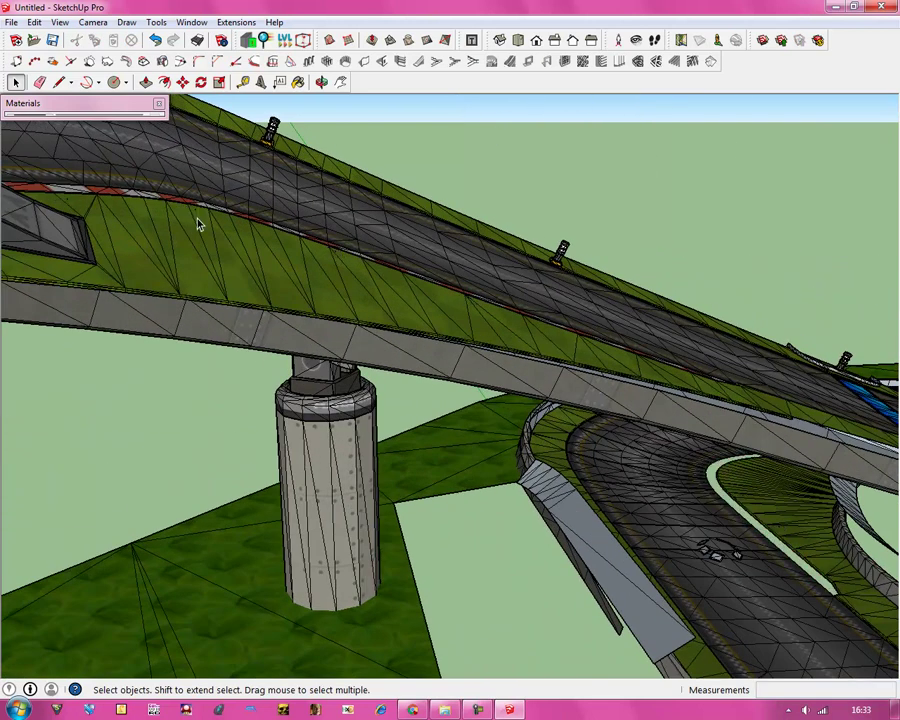
scroll(296, 213, down, 3)
scroll(307, 150, up, 2)
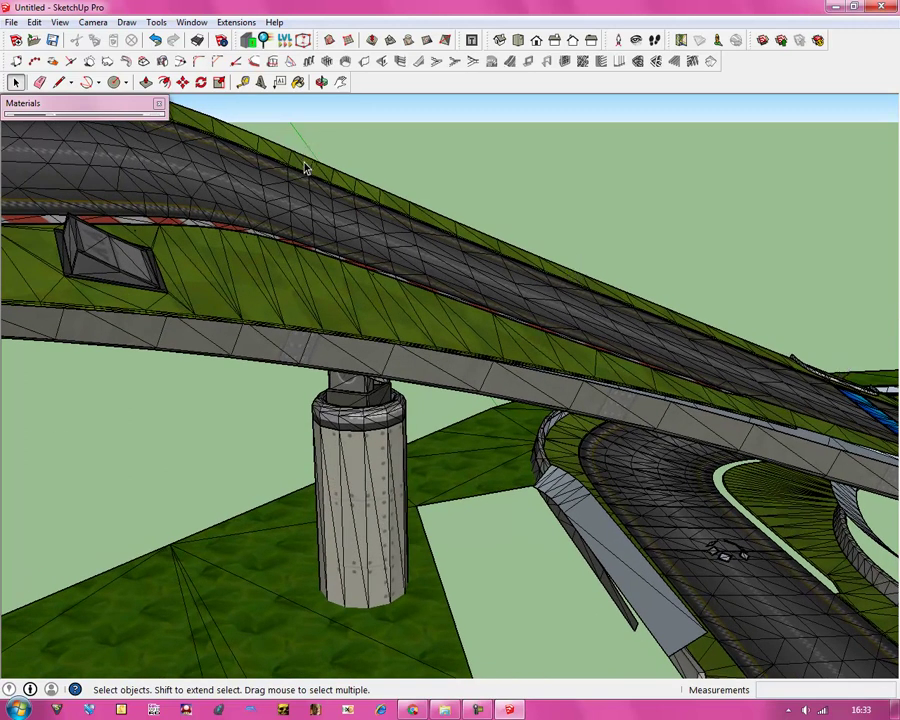
middle_drag(305, 170, 344, 234)
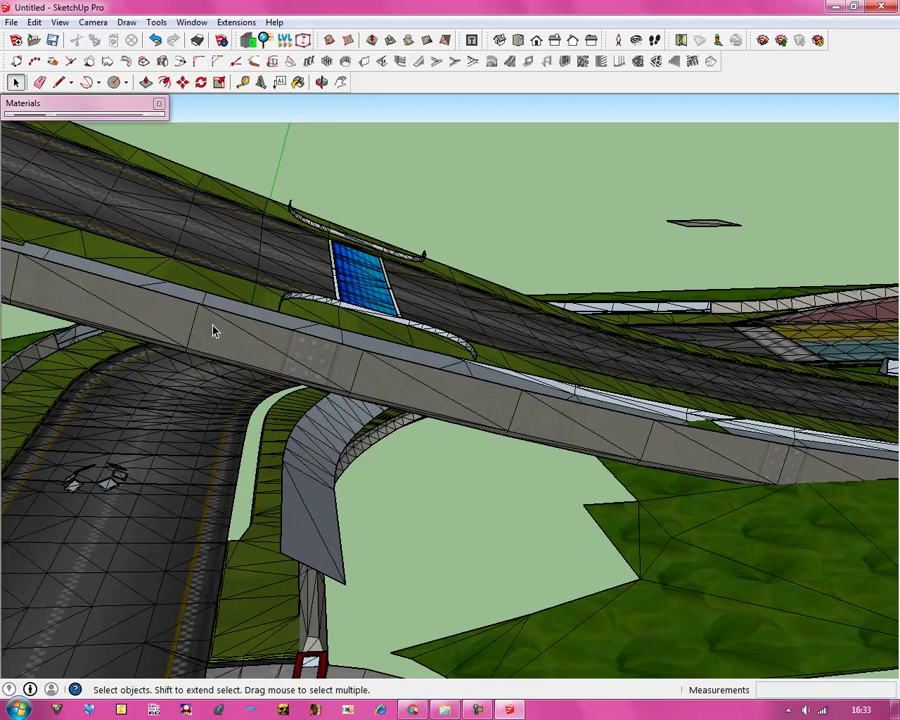
Delete the group of floating grey slabs around the far hairpin.
scroll(142, 317, down, 3)
scroll(277, 316, up, 5)
scroll(44, 308, down, 3)
scroll(191, 331, up, 5)
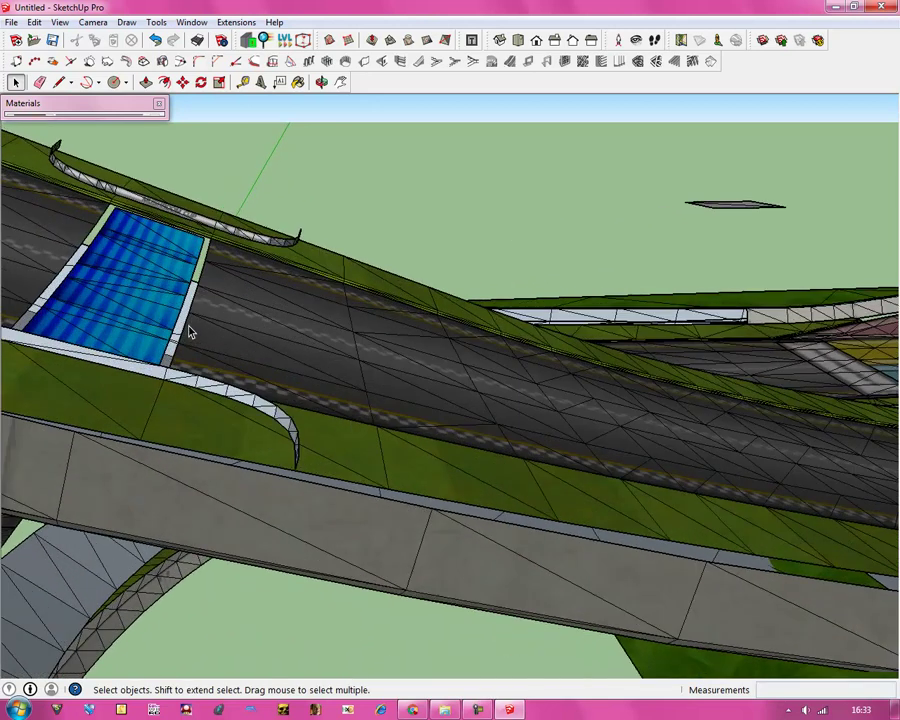
scroll(30, 340, down, 5)
click(463, 263)
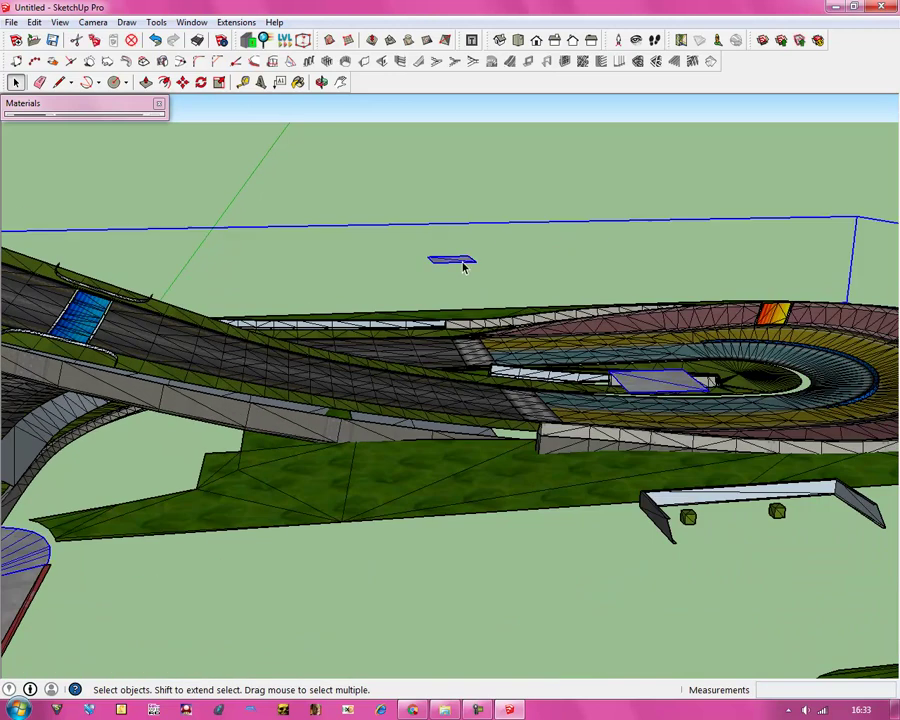
key(Delete)
Delete the grass ground surrounding the track, including the half-round patches near the hairpin.
scroll(725, 332, up, 5)
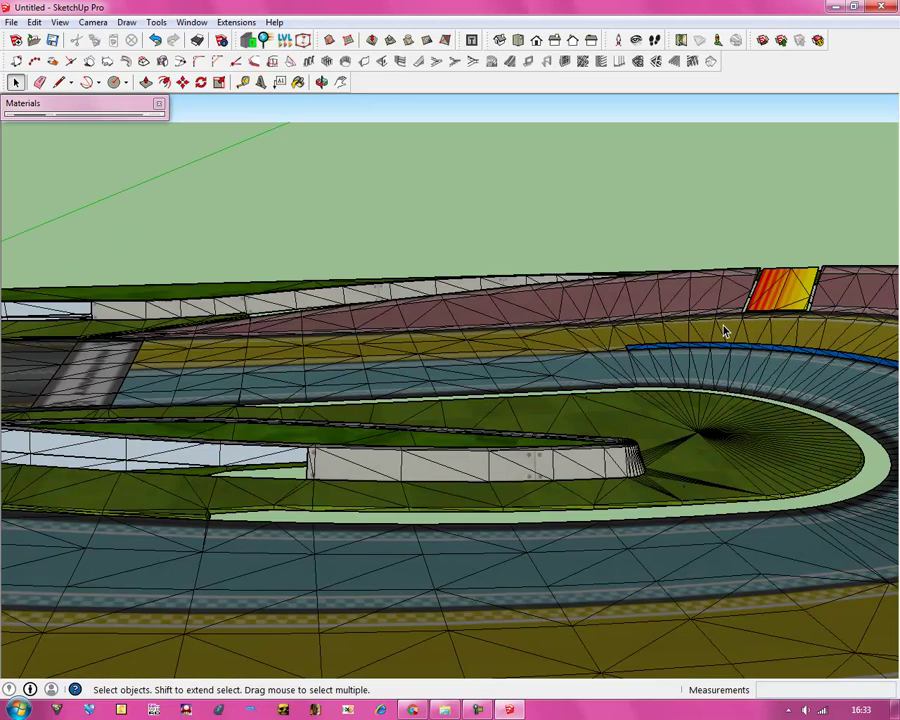
scroll(315, 376, down, 8)
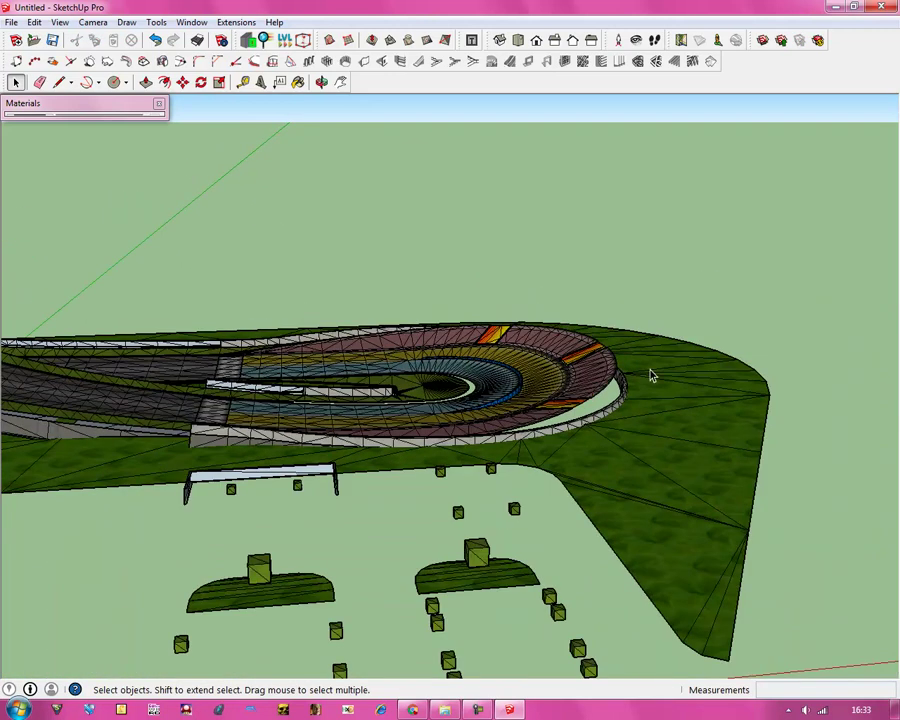
click(681, 425)
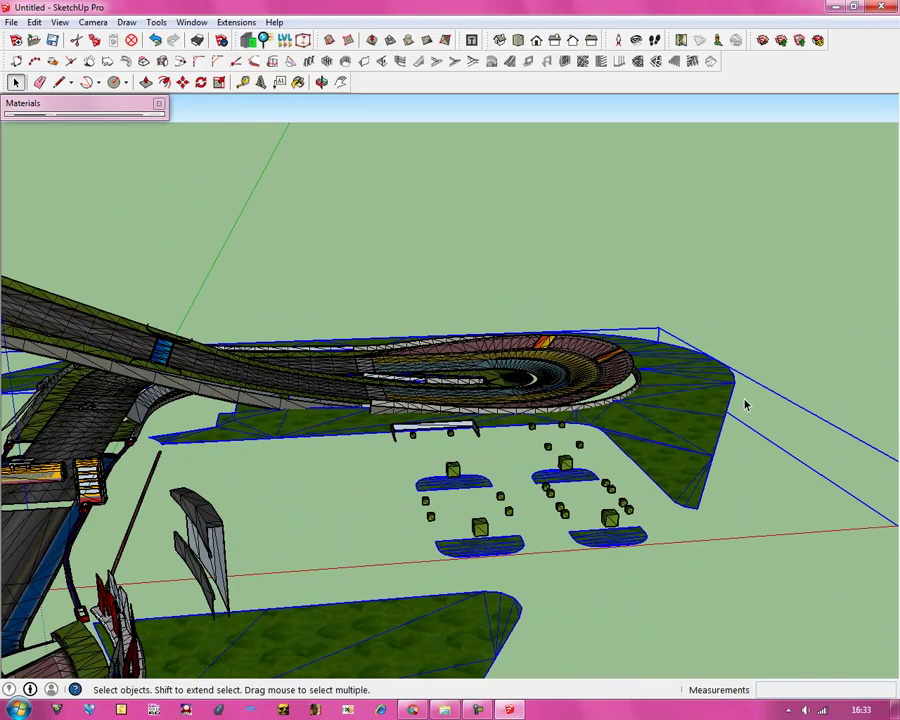
key(Delete)
Delete the cube-shaped bushes with the grass verges, and the group of freestanding grey walls beside the track.
click(453, 472)
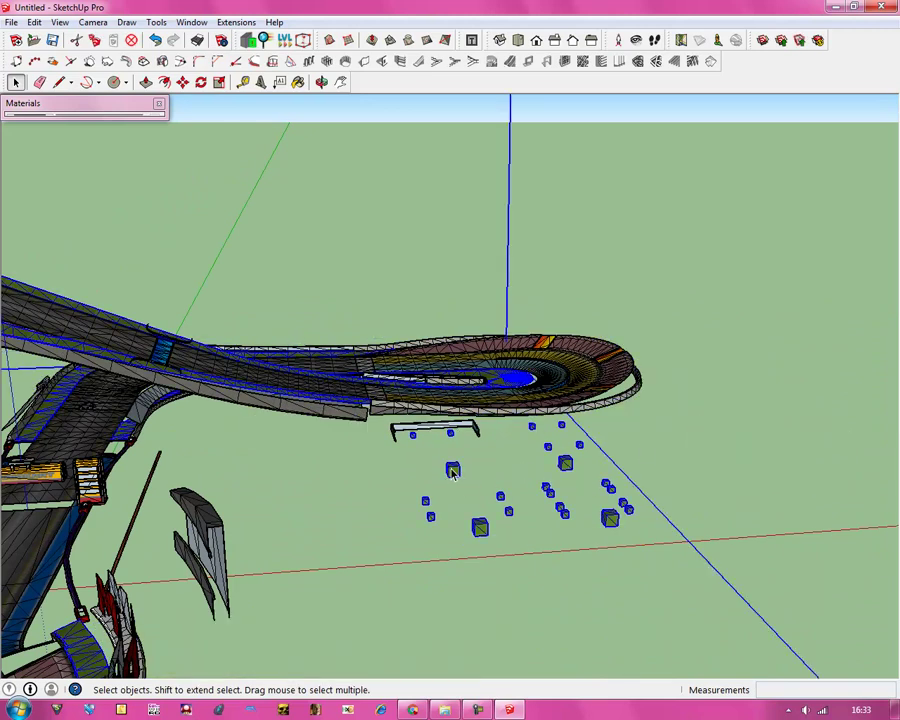
key(Delete)
click(427, 432)
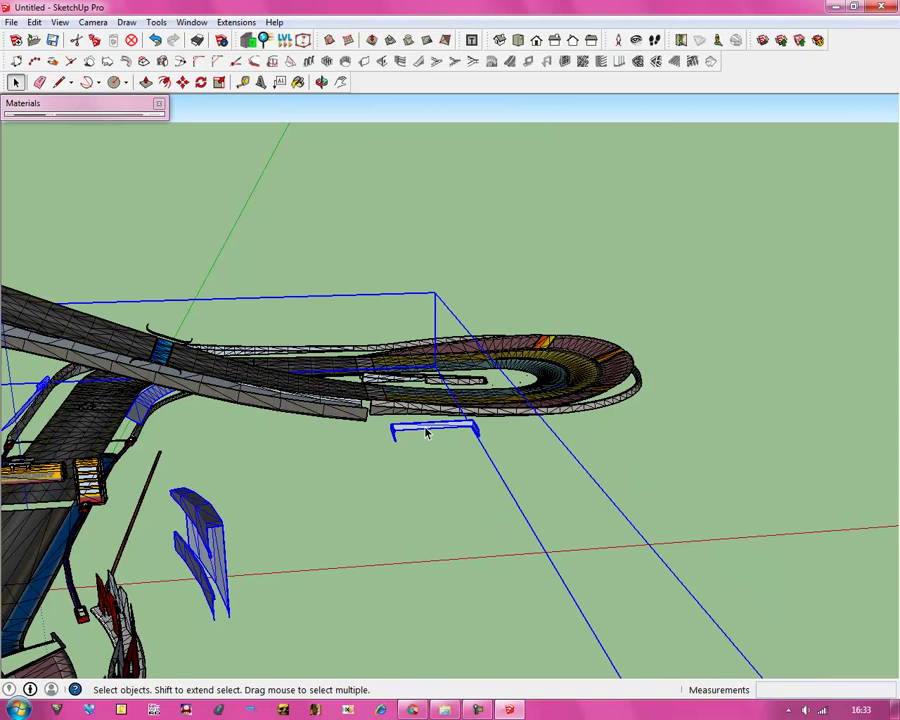
key(Delete)
Try deleting the group of blue side strips and red kerb lines at the start straight, and undo the deletion.
middle_drag(735, 468, 603, 467)
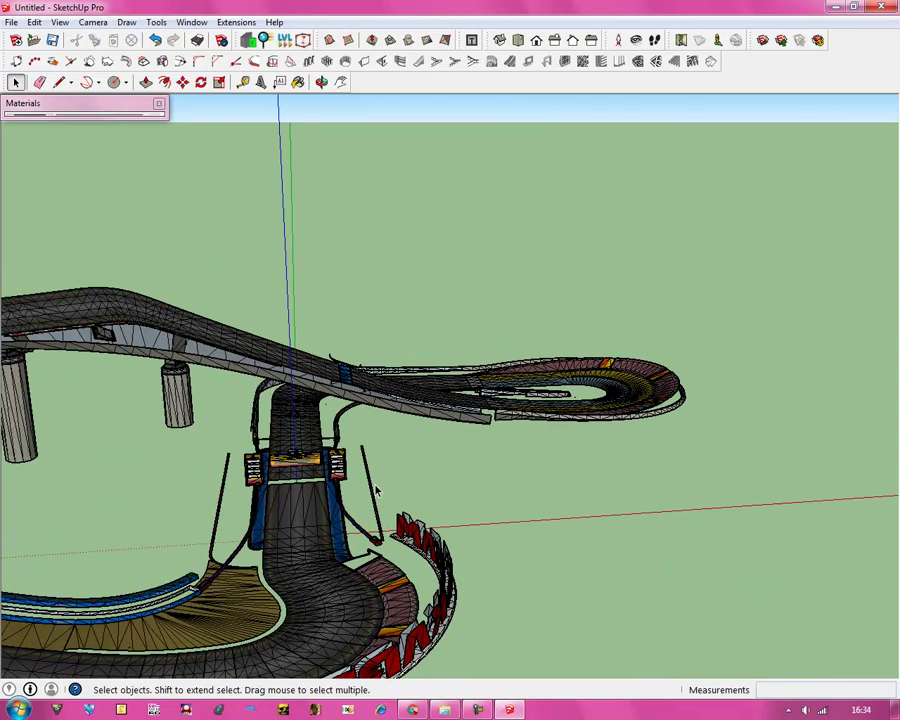
scroll(278, 508, up, 10)
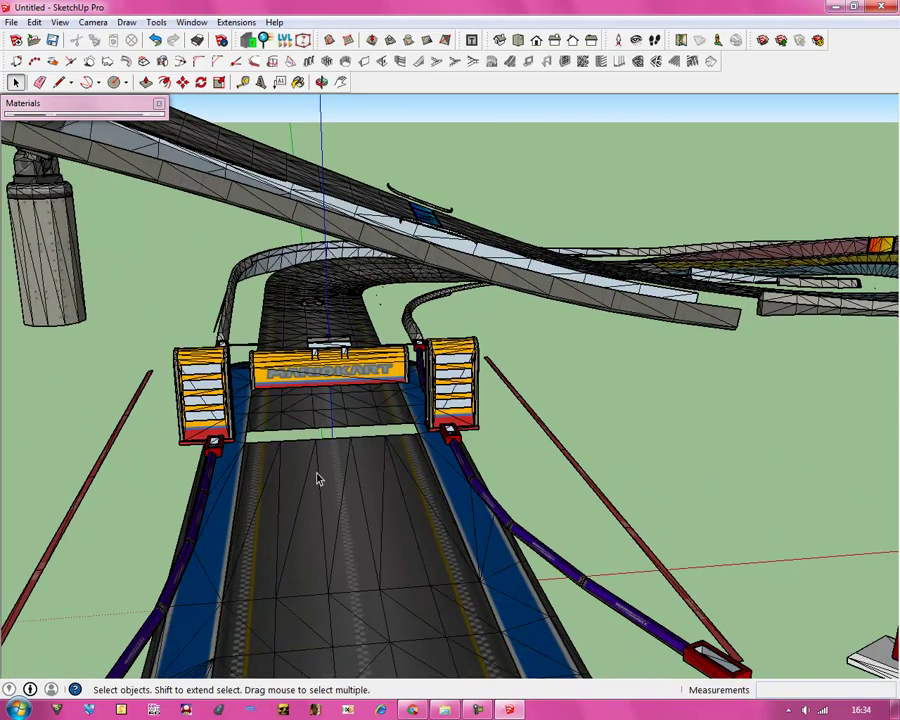
scroll(277, 502, up, 5)
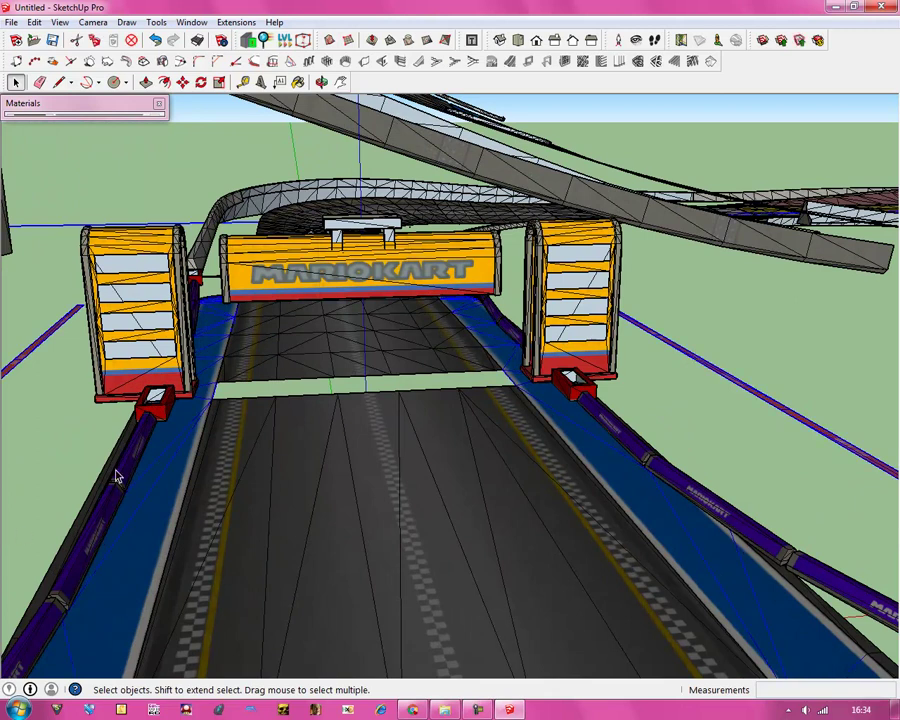
key(Delete)
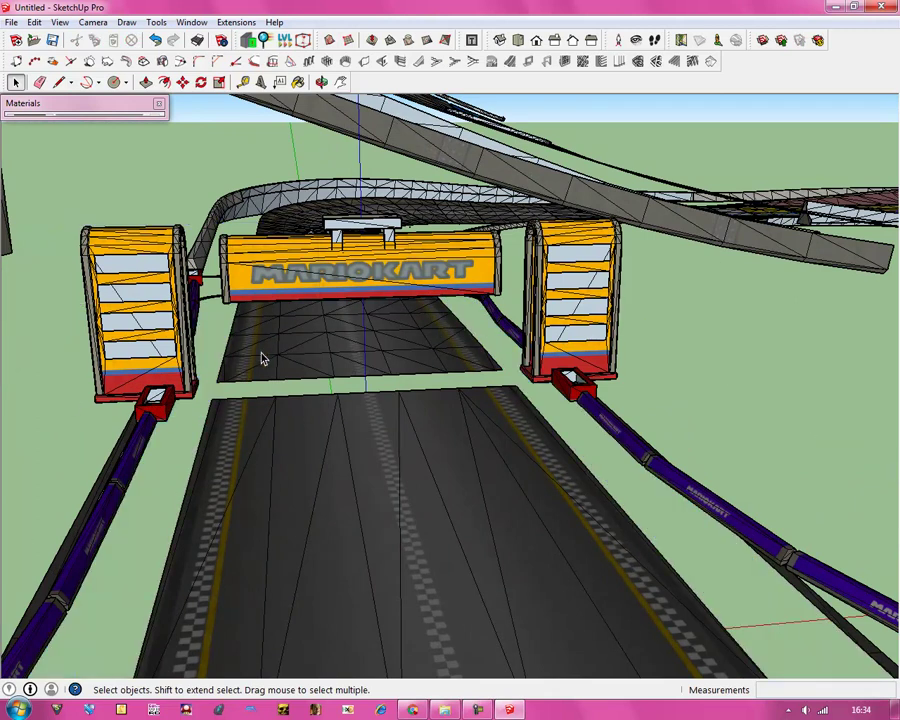
click(155, 39)
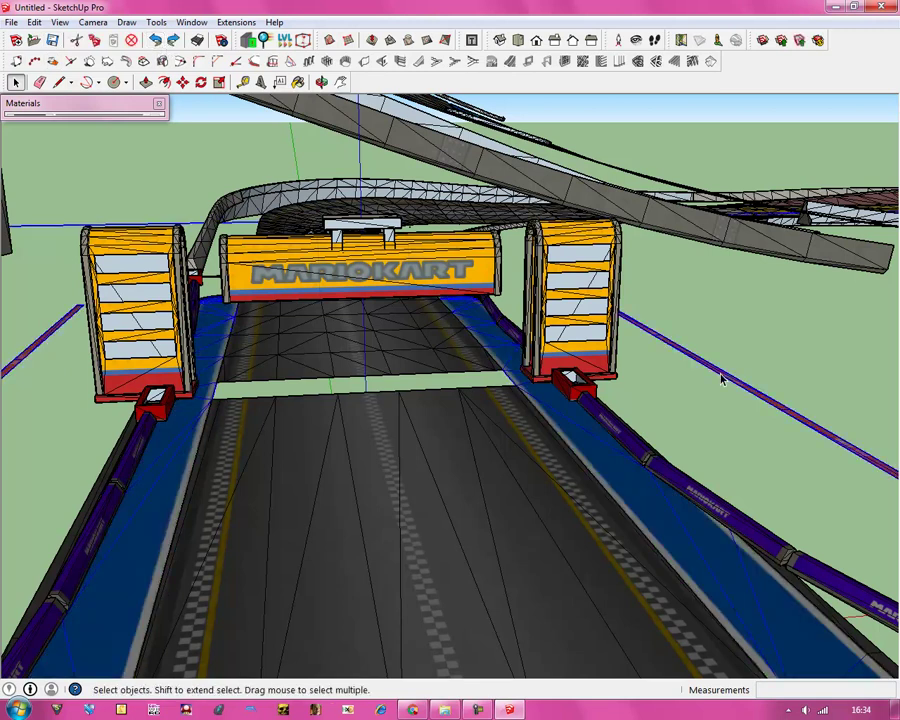
Open the blue side strip group and delete the thin red kerb lines on both sides of the start straight.
click(711, 372)
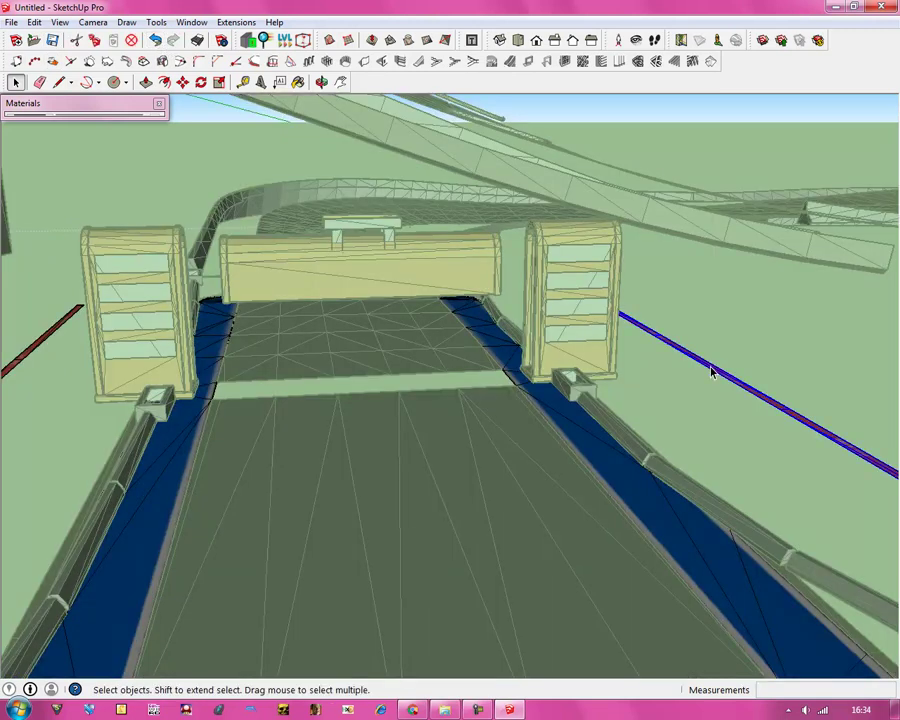
key(Delete)
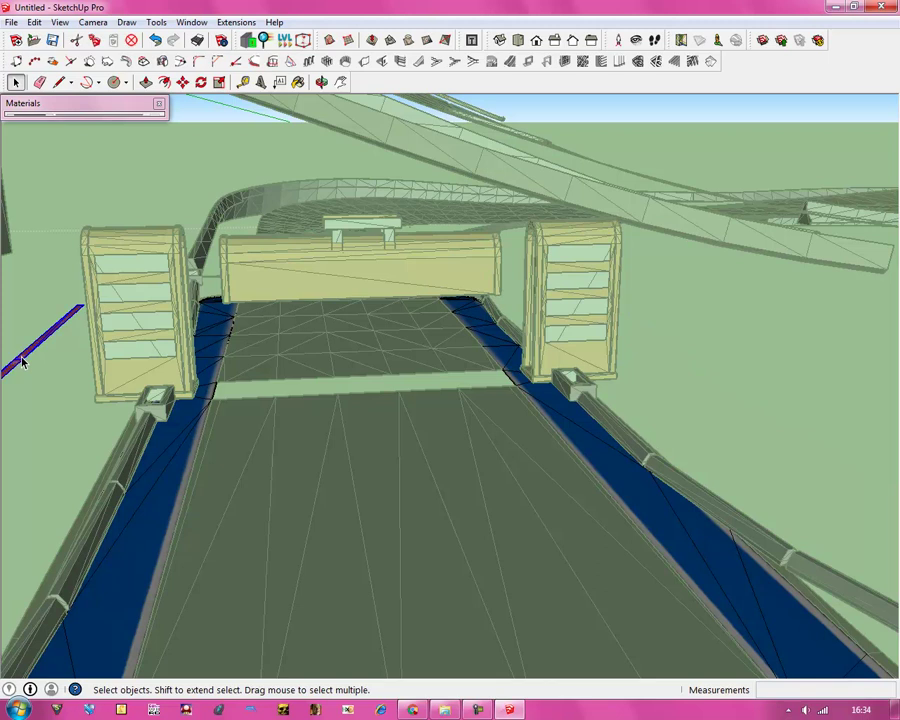
scroll(285, 277, down, 3)
Examine the remaining pieces of the open group at the hairpin and around the track, and close the group.
middle_drag(285, 277, 653, 418)
scroll(388, 456, down, 5)
scroll(660, 402, up, 3)
scroll(660, 402, up, 6)
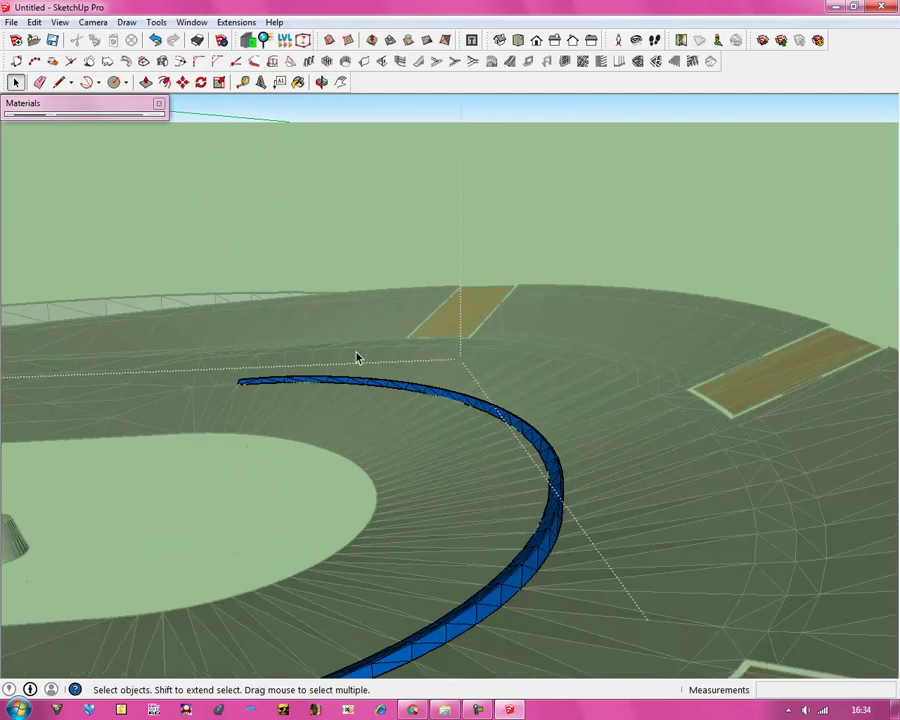
scroll(357, 358, down, 5)
middle_drag(647, 357, 754, 402)
scroll(700, 405, down, 3)
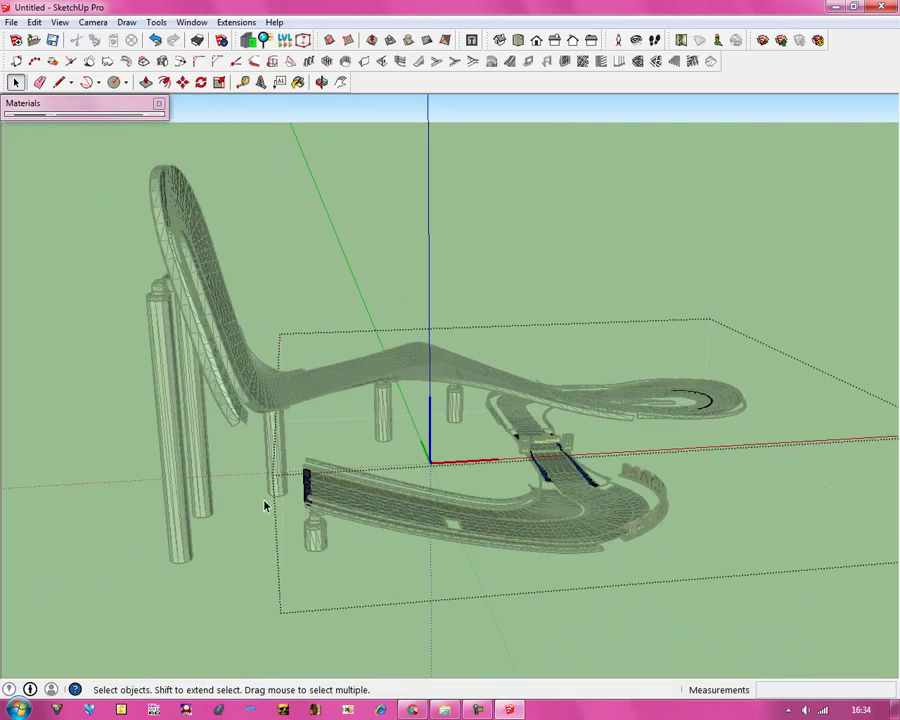
scroll(267, 503, up, 5)
scroll(351, 478, up, 2)
scroll(169, 450, down, 7)
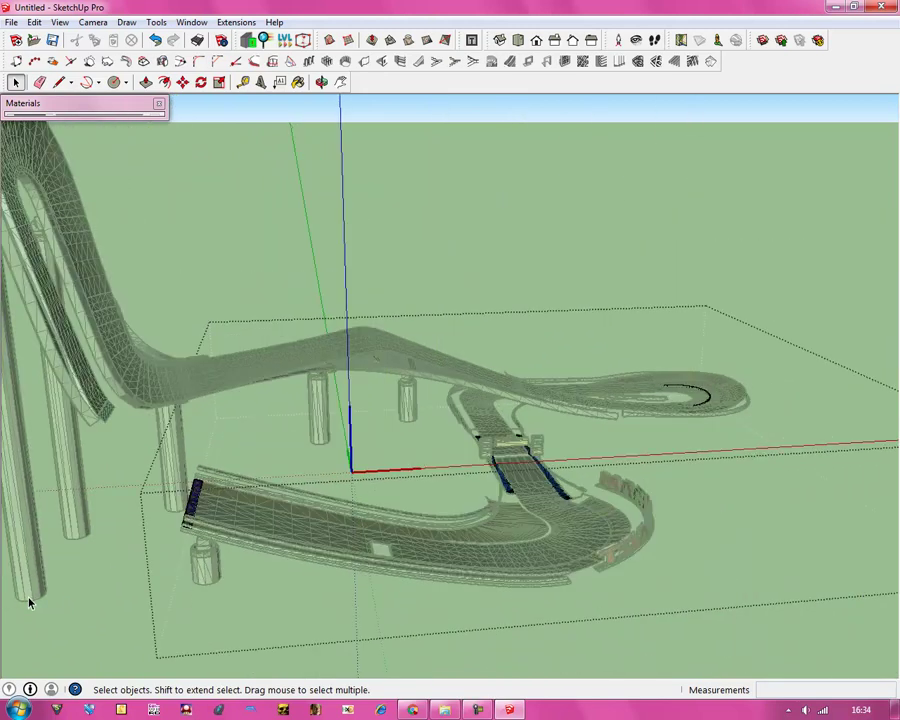
scroll(600, 430, up, 2)
scroll(517, 543, down, 1)
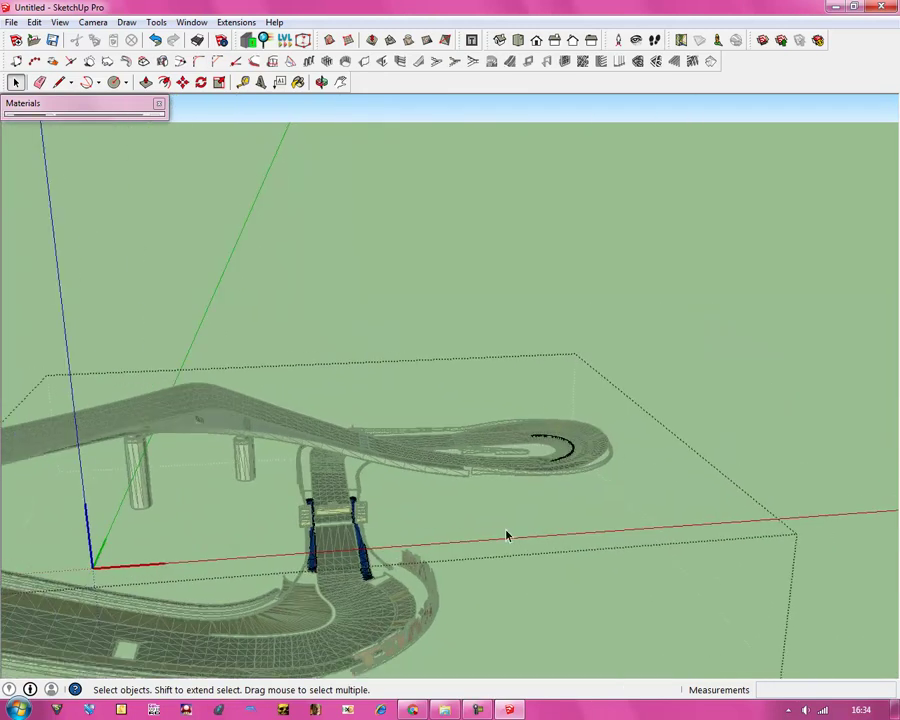
scroll(576, 453, up, 3)
mouse_move(462, 308)
middle_down()
mouse_move(464, 230)
mouse_move(590, 496)
middle_up()
scroll(542, 448, up, 5)
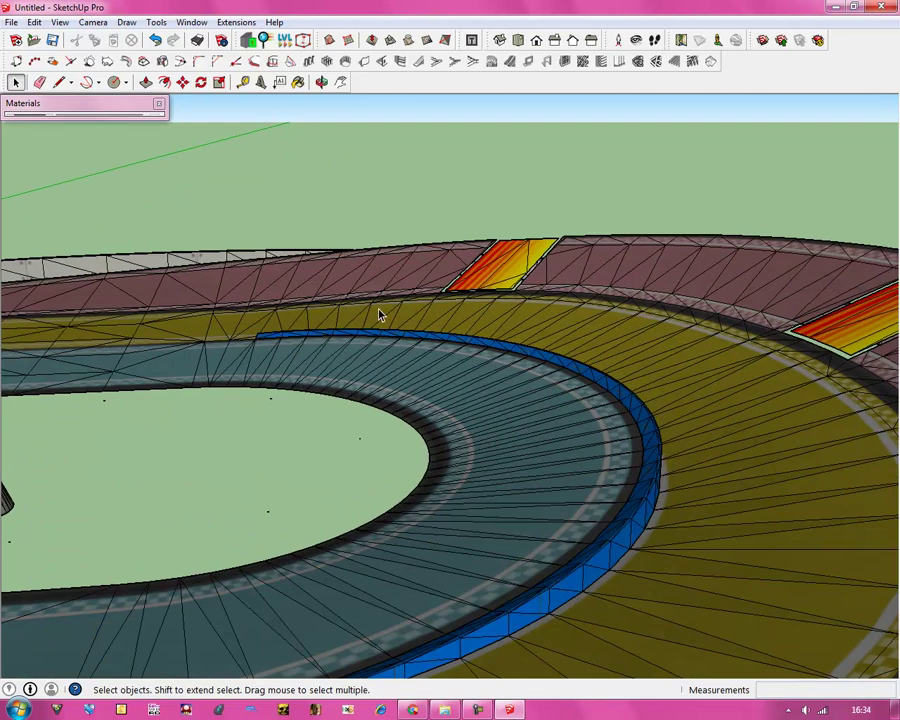
Delete the cylindrical support pillars under the raised track together with the brackets on top of them.
click(321, 82)
drag(480, 350, 645, 472)
scroll(866, 539, down, 5)
scroll(645, 472, down, 3)
drag(376, 539, 678, 528)
scroll(566, 530, up, 6)
click(15, 84)
click(453, 425)
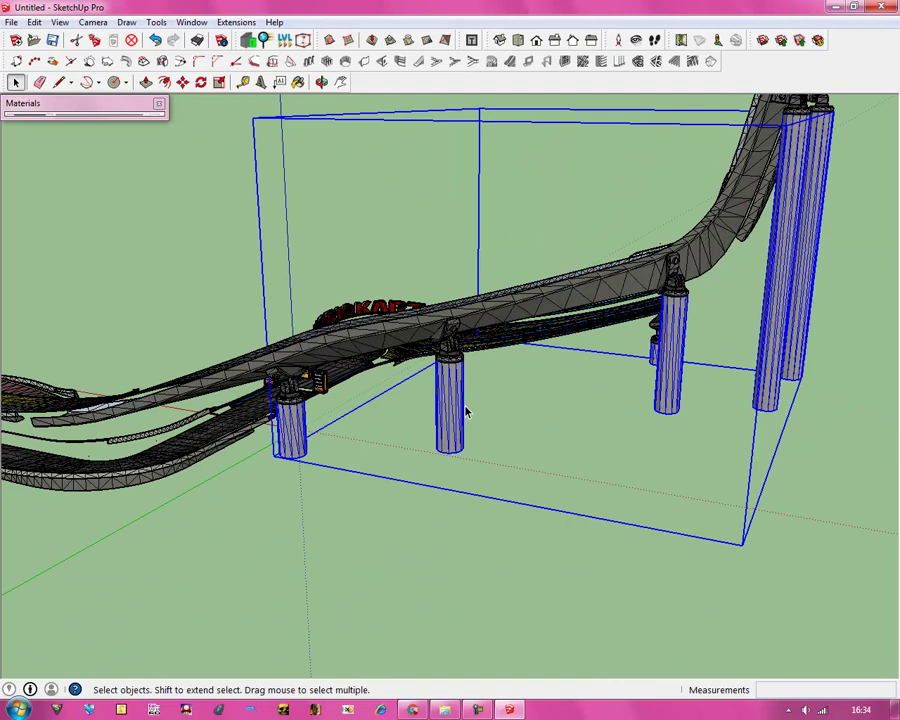
key(Delete)
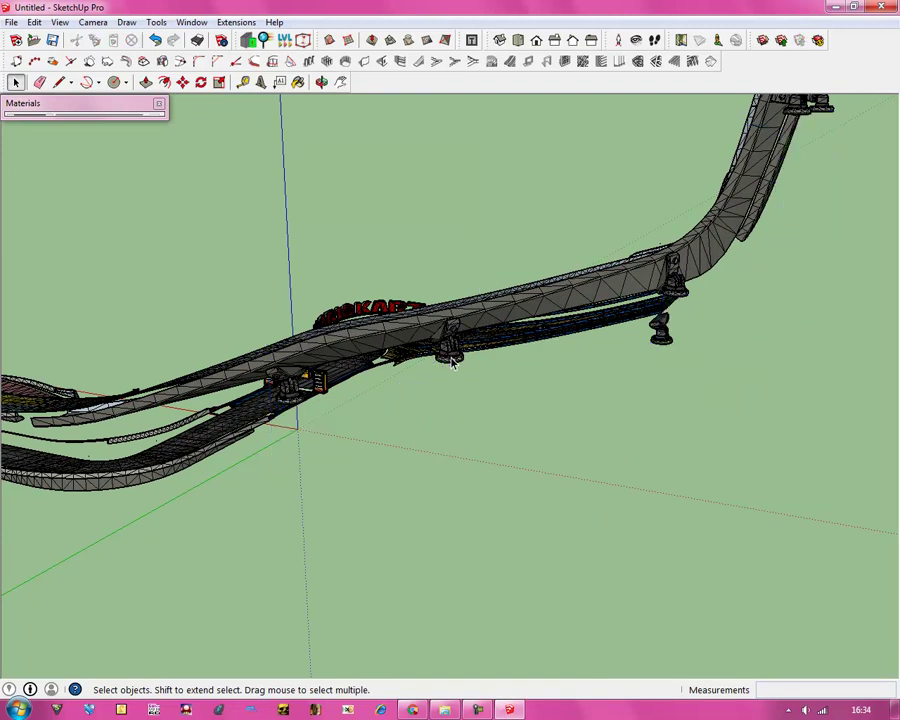
key(ctrl+z)
key(Delete)
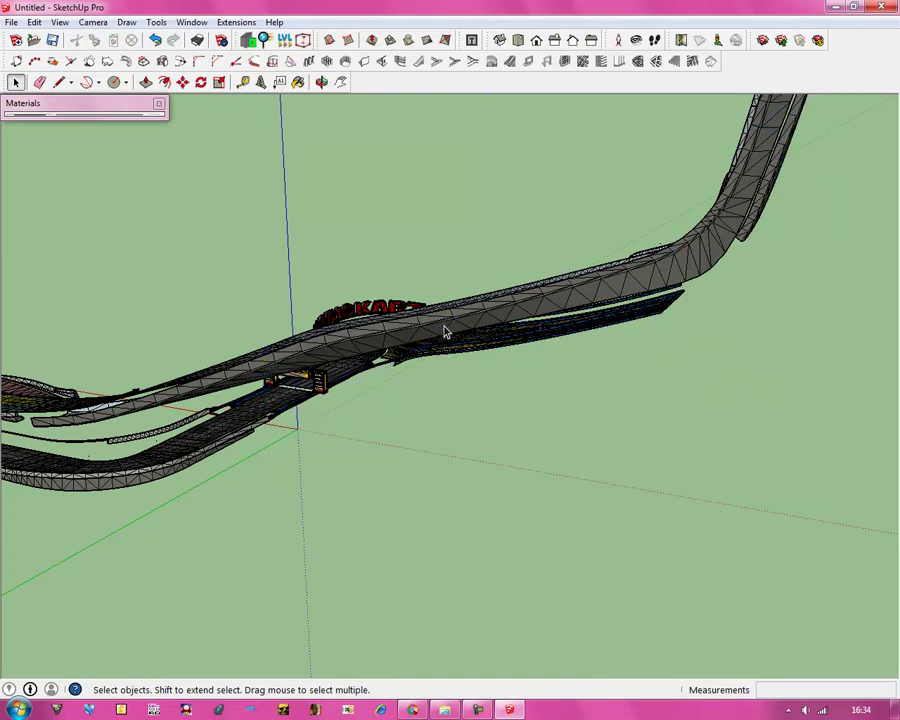
Delete the grey concrete underside and side walls of the raised track, and inspect the remaining road from above.
click(445, 329)
click(505, 453)
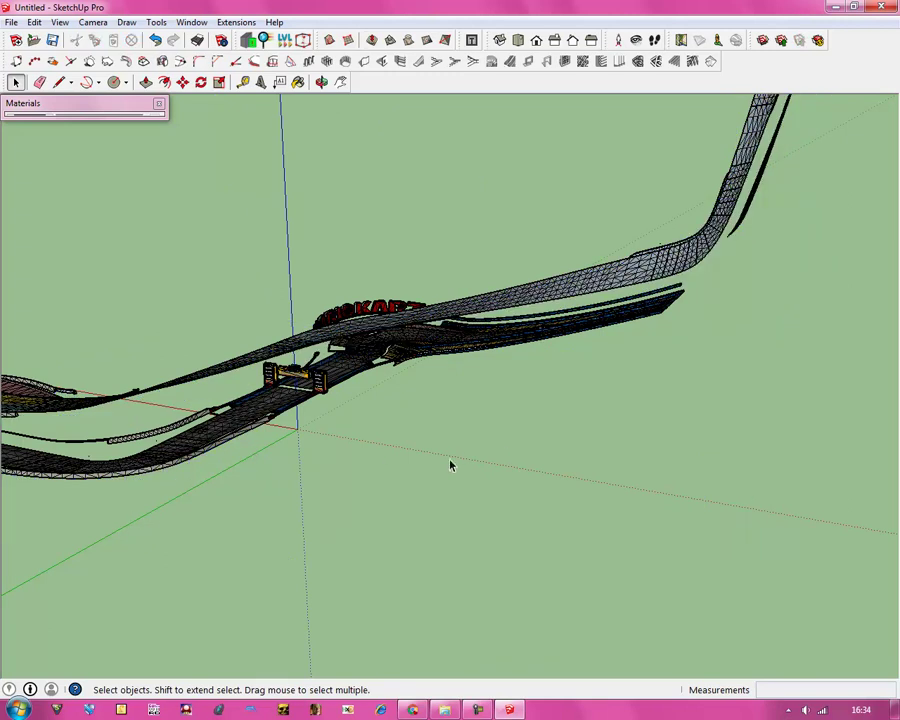
click(321, 82)
drag(400, 250, 321, 502)
scroll(368, 432, up, 5)
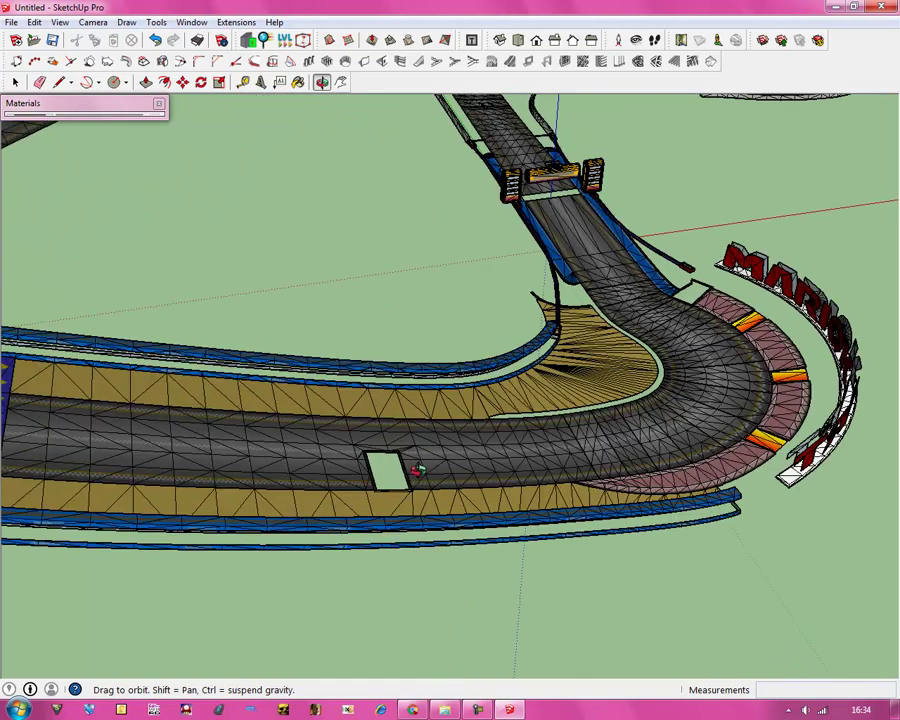
scroll(415, 467, down, 5)
drag(456, 514, 78, 103)
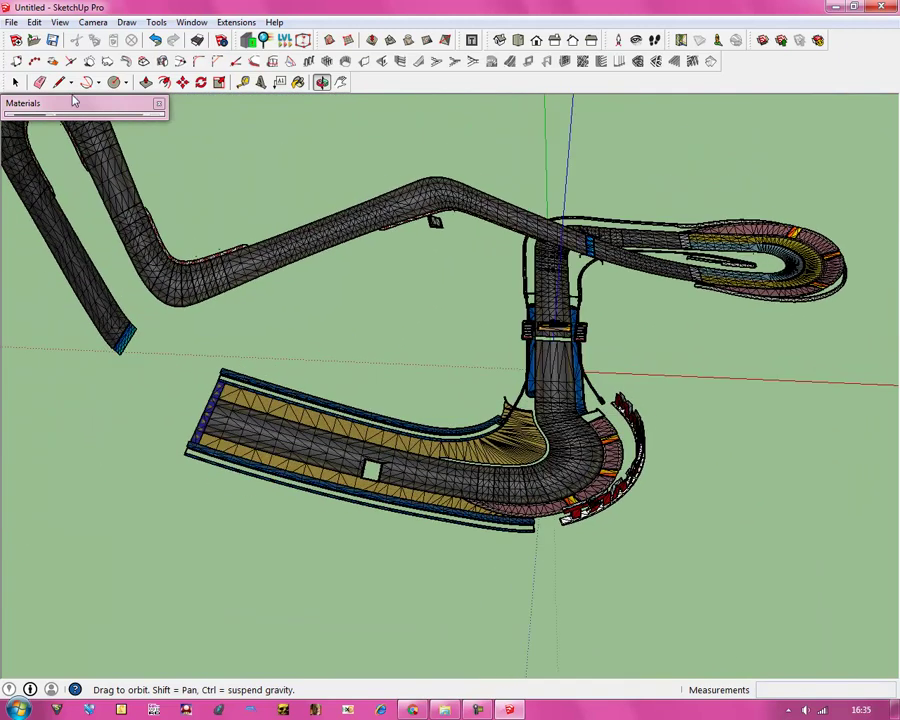
Undo the deletions of the concrete underside, the pillars with their brackets, and the red kerb lines.
click(155, 40)
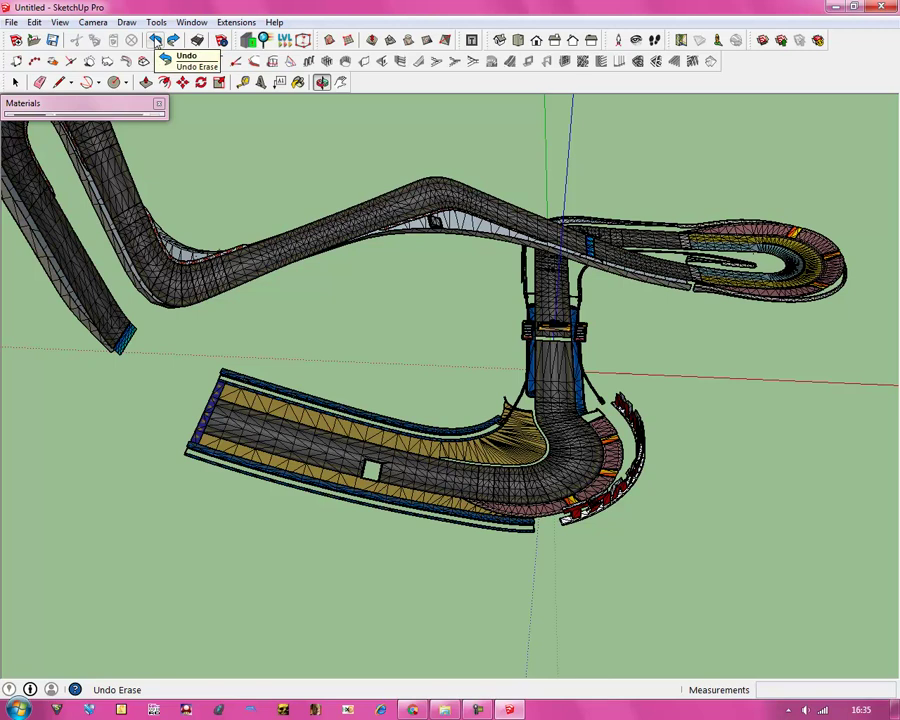
click(155, 40)
click(155, 40)
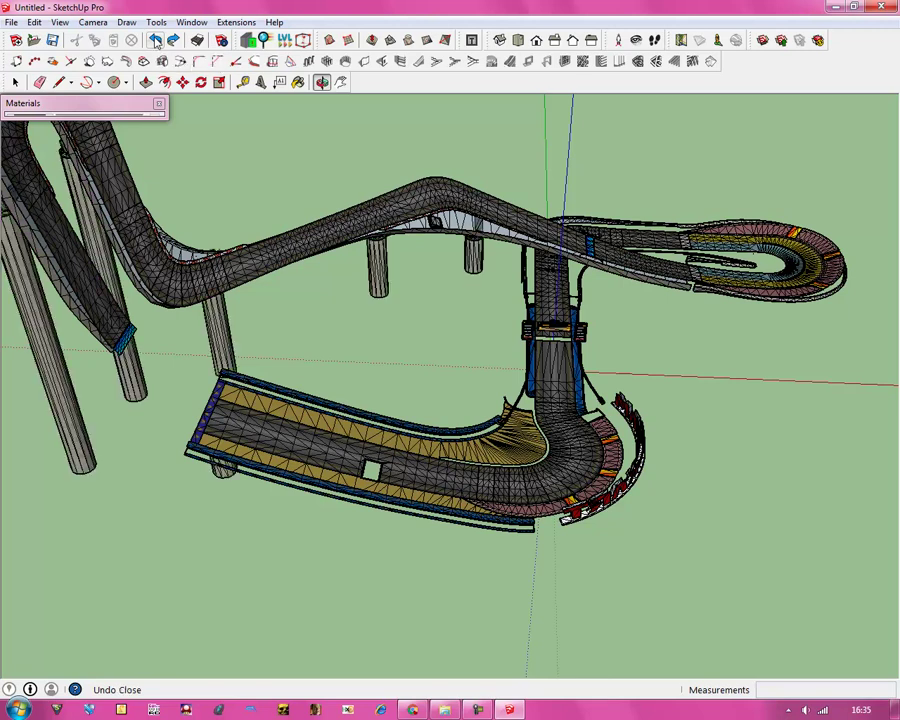
click(155, 40)
click(155, 40)
click(155, 40)
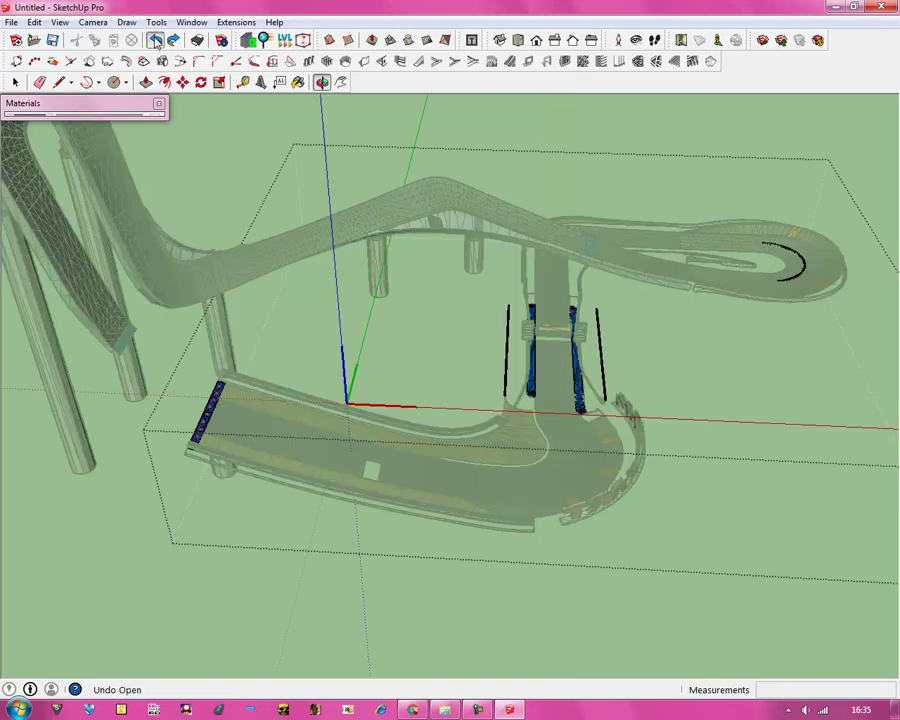
Undo the earlier deletions of the bushes and the grey wall panels around the track.
click(155, 40)
click(155, 40)
click(155, 40)
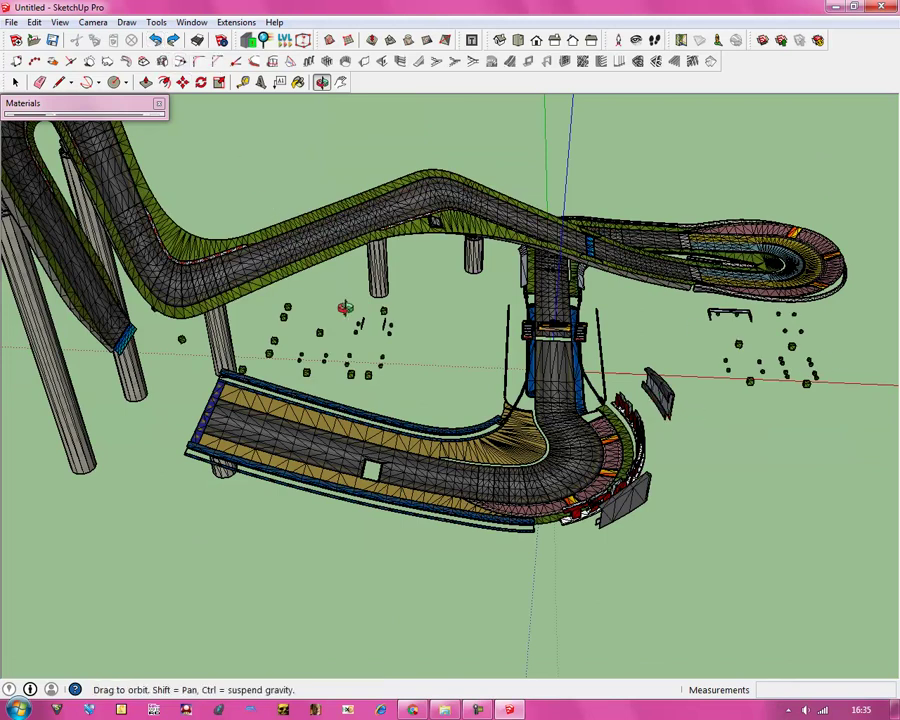
click(17, 82)
click(17, 82)
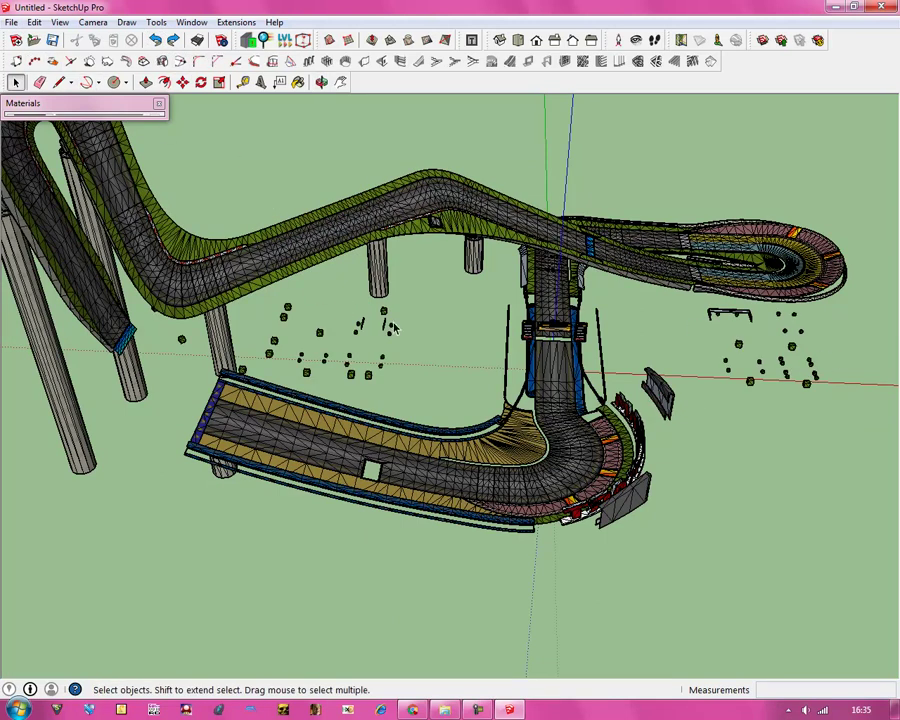
Open the grass verge group, delete the loose bushes inside and outside the track loops, and close the group.
click(384, 317)
double_click(384, 317)
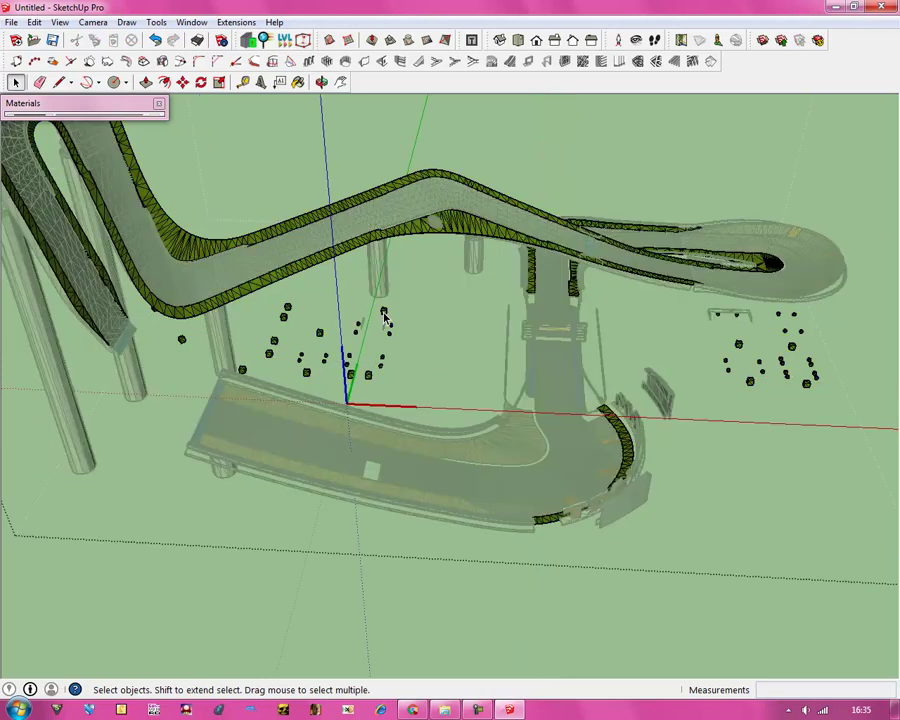
drag(172, 337, 424, 418)
key(Delete)
drag(277, 295, 436, 362)
key(Delete)
drag(701, 307, 852, 430)
key(Delete)
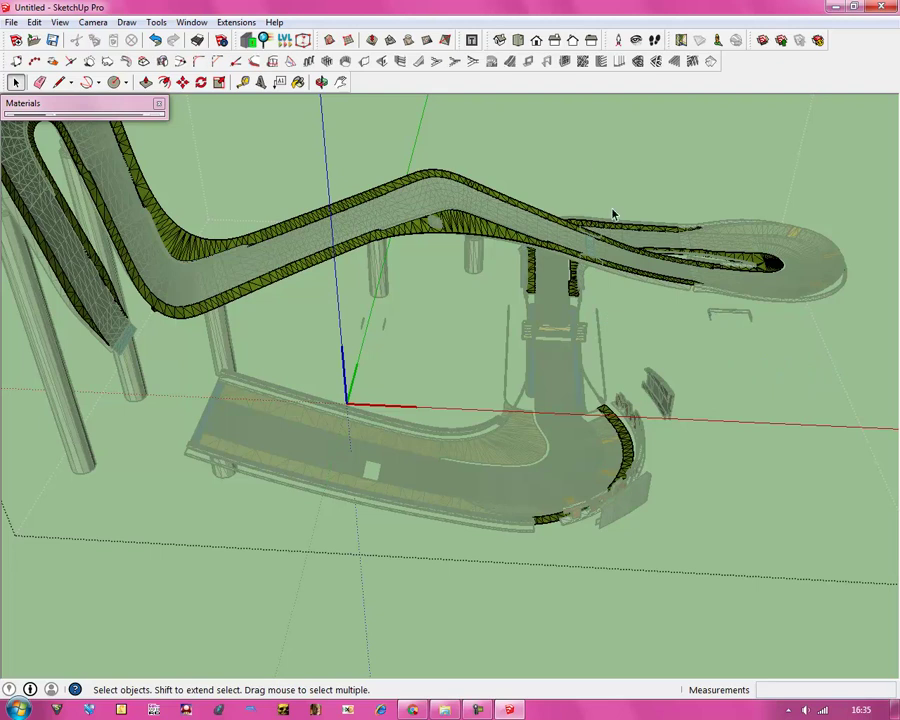
middle_drag(161, 325, 180, 373)
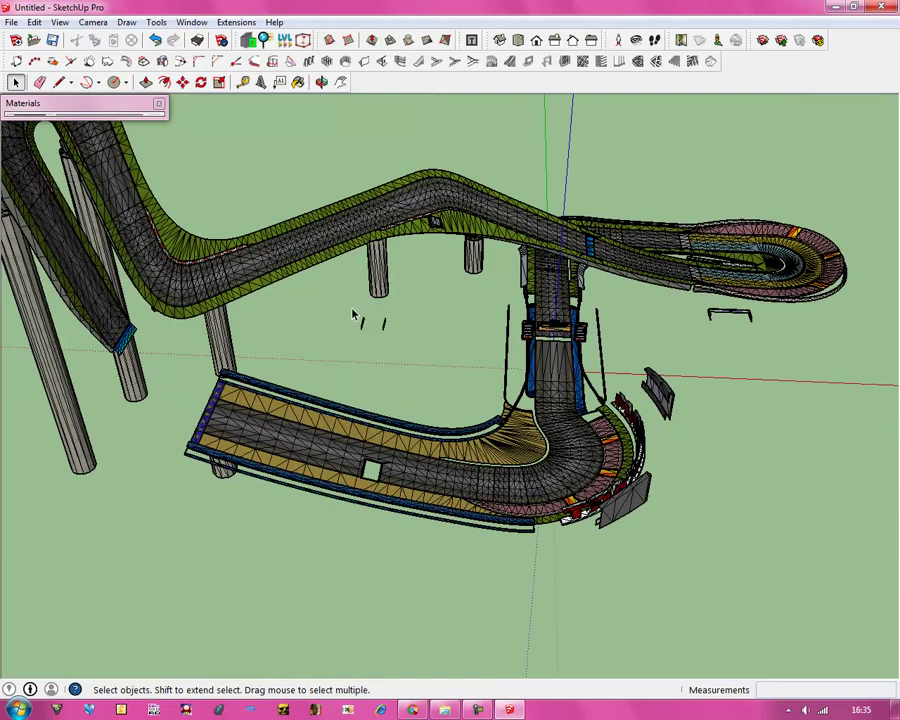
Delete the grey wall panels and the cylindrical support pillars, and select the brackets left under the raised track.
click(384, 331)
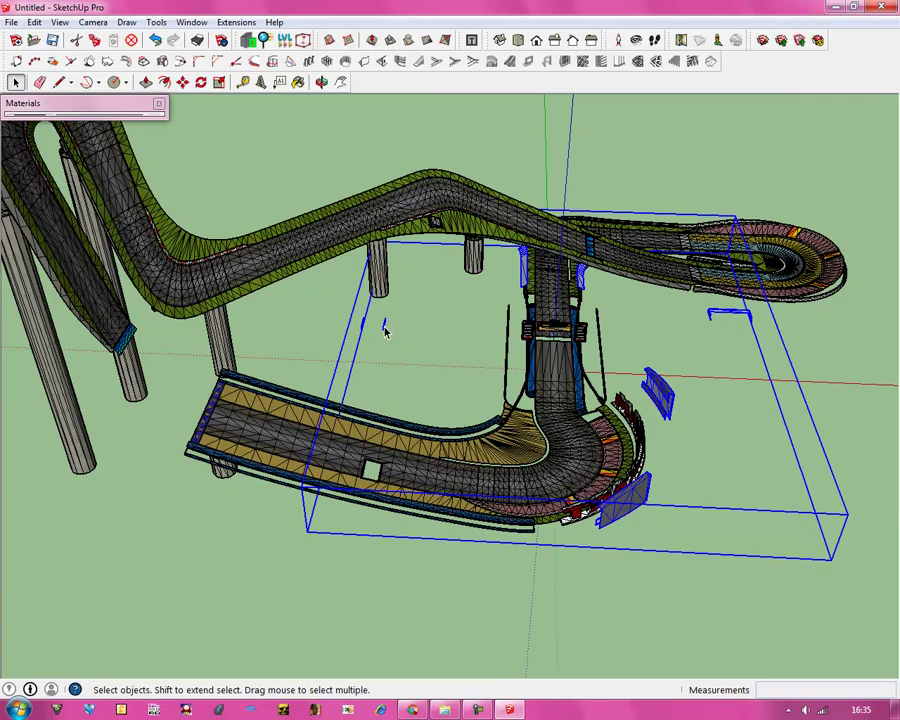
key(Delete)
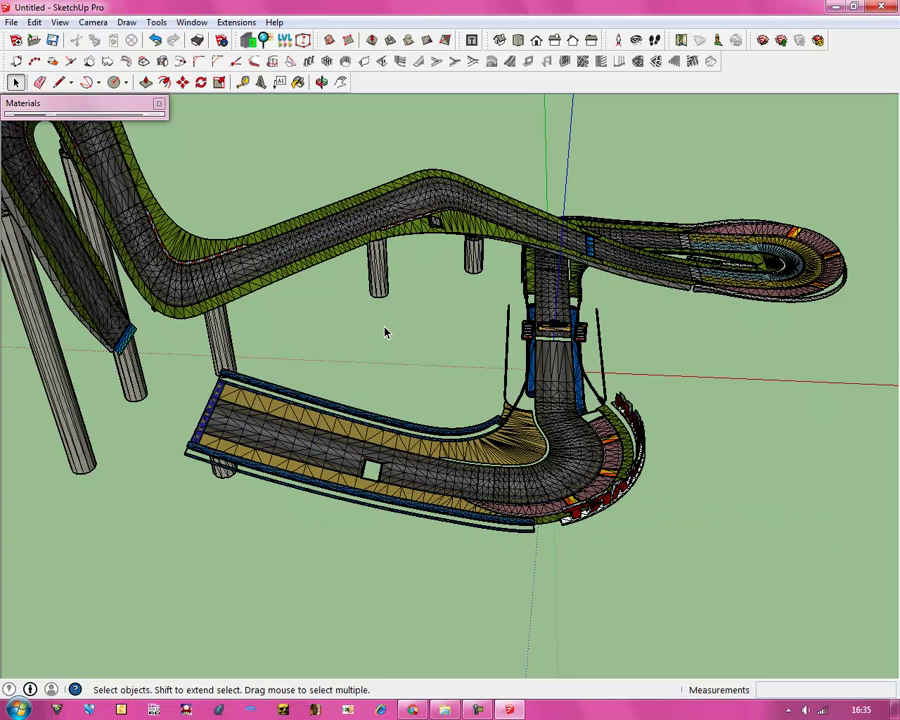
click(380, 285)
key(Delete)
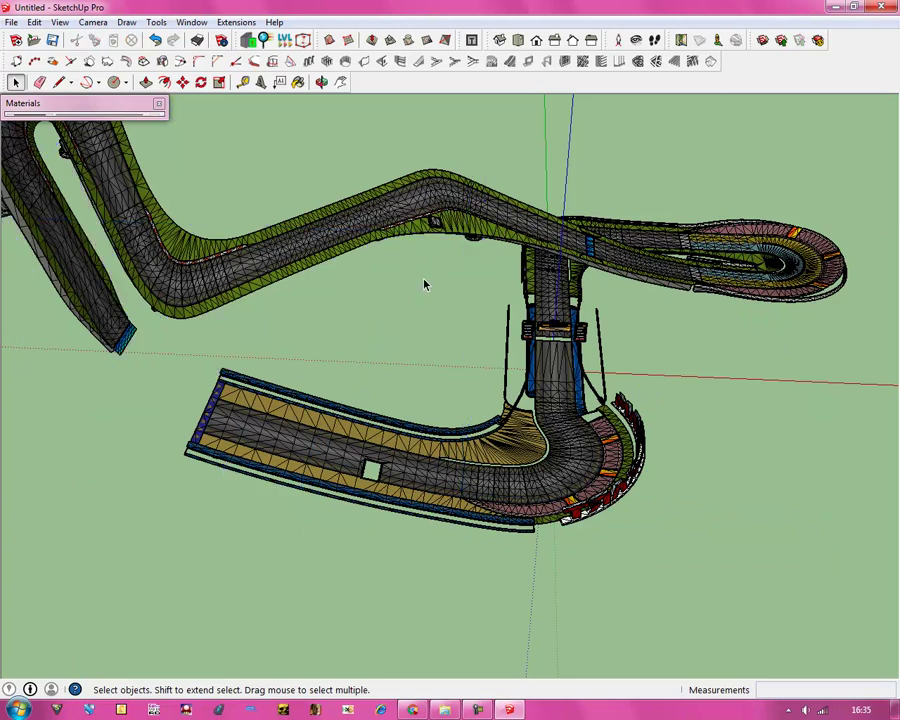
click(470, 241)
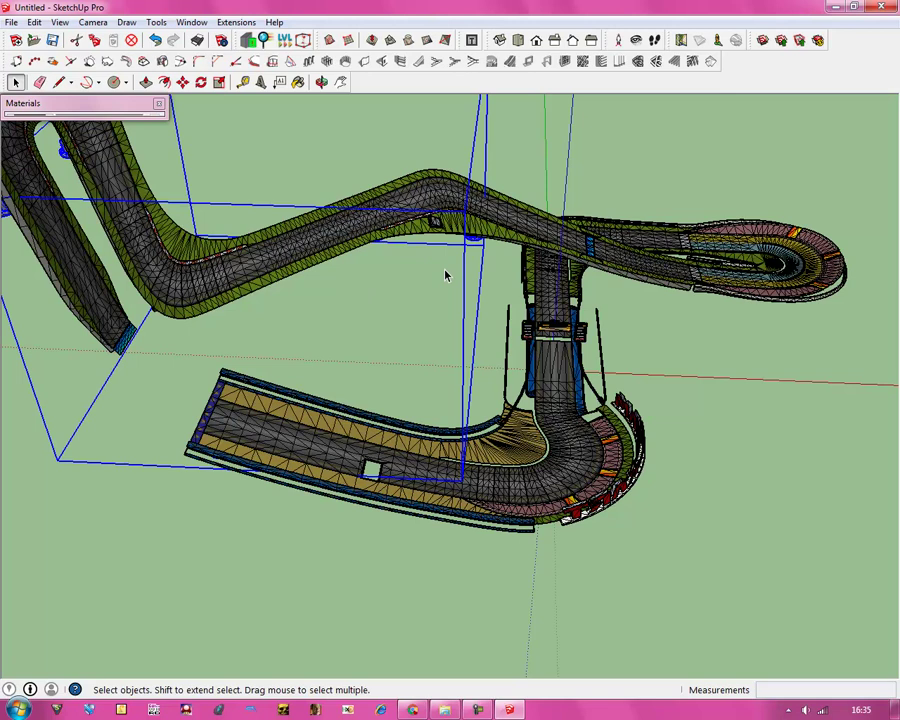
Undo the deletions back to the state with the pillars, wall panels, bushes, paved slabs, grass ground, small road markers and square road plate.
click(155, 40)
click(155, 40)
click(155, 40)
click(155, 40)
click(155, 40)
click(155, 40)
click(155, 40)
click(155, 40)
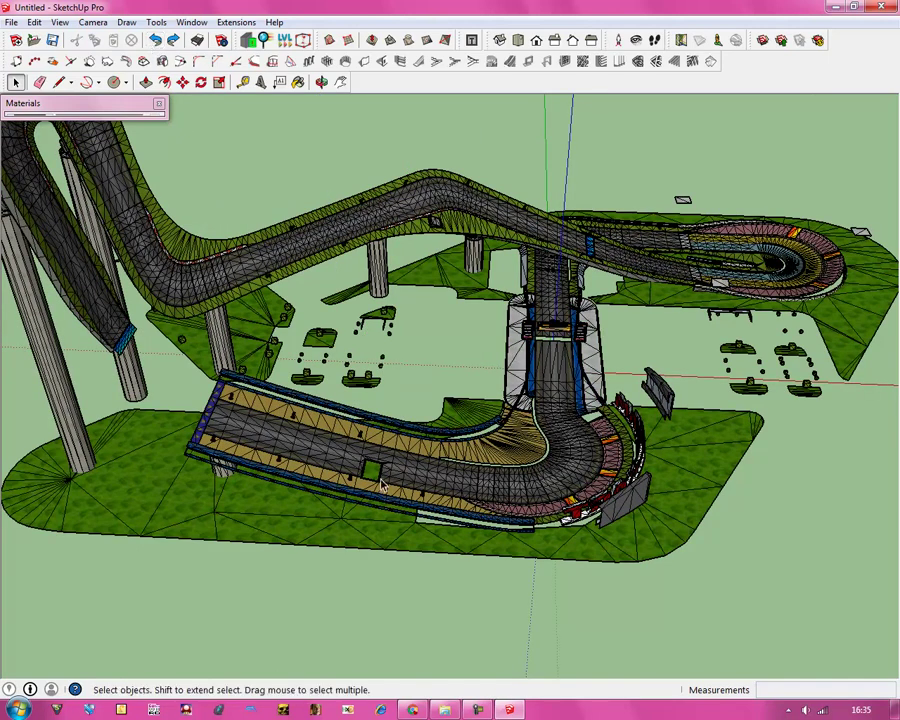
click(155, 40)
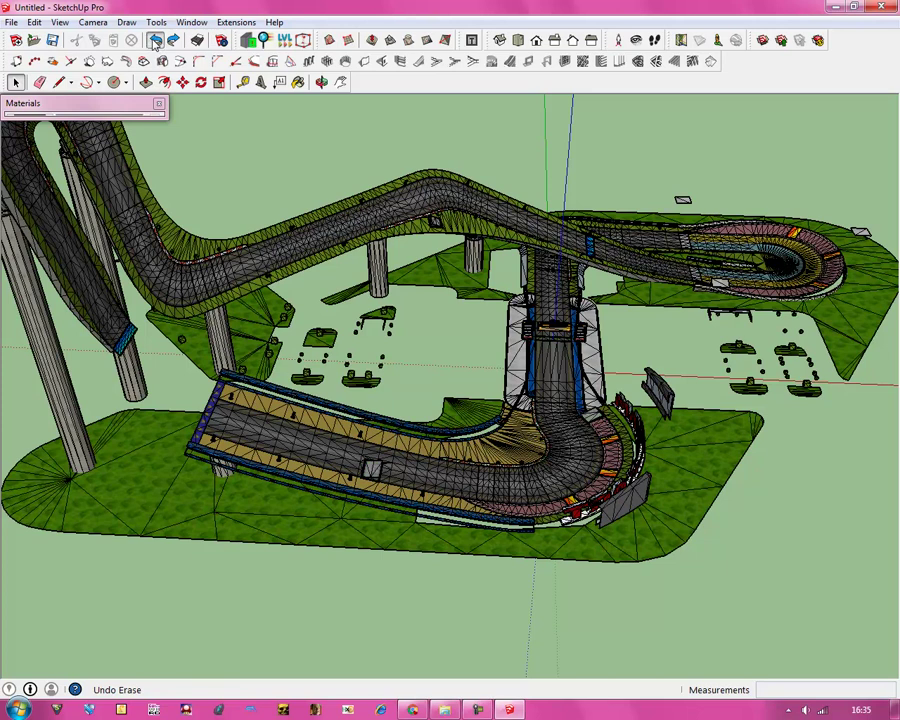
click(155, 40)
click(174, 41)
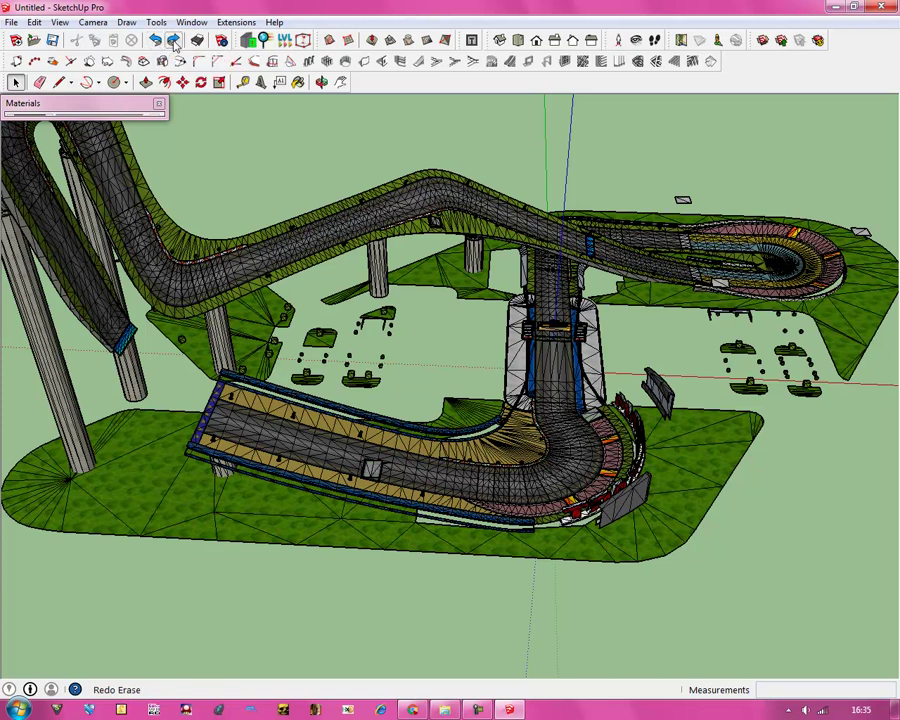
click(174, 41)
click(155, 40)
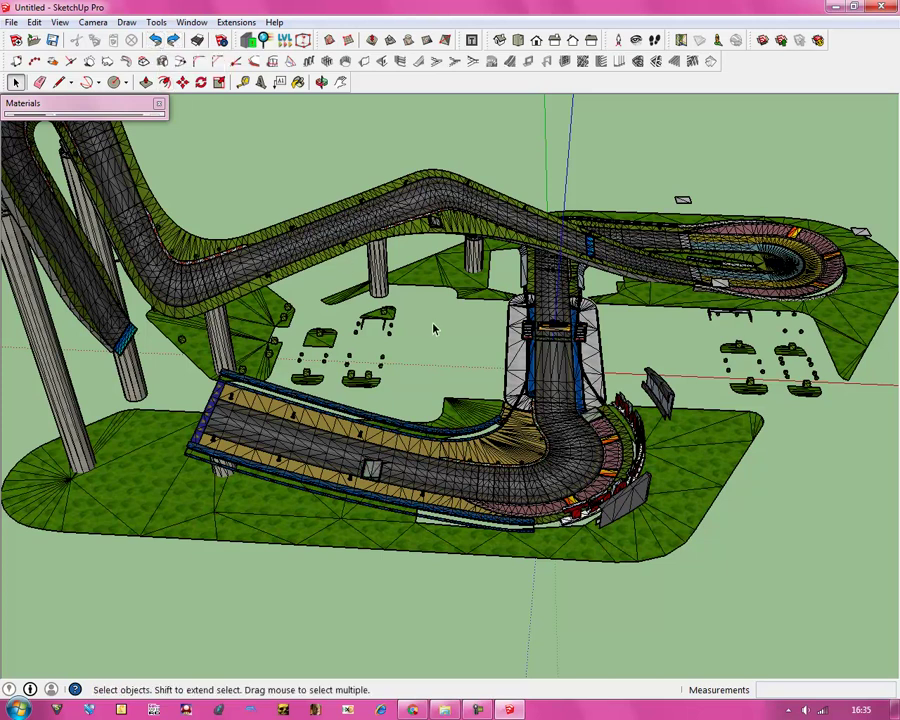
Delete the flat grass ground, and in the grass verge group the main cluster of bushes between the raised track and the lower straight.
key(ctrl+a)
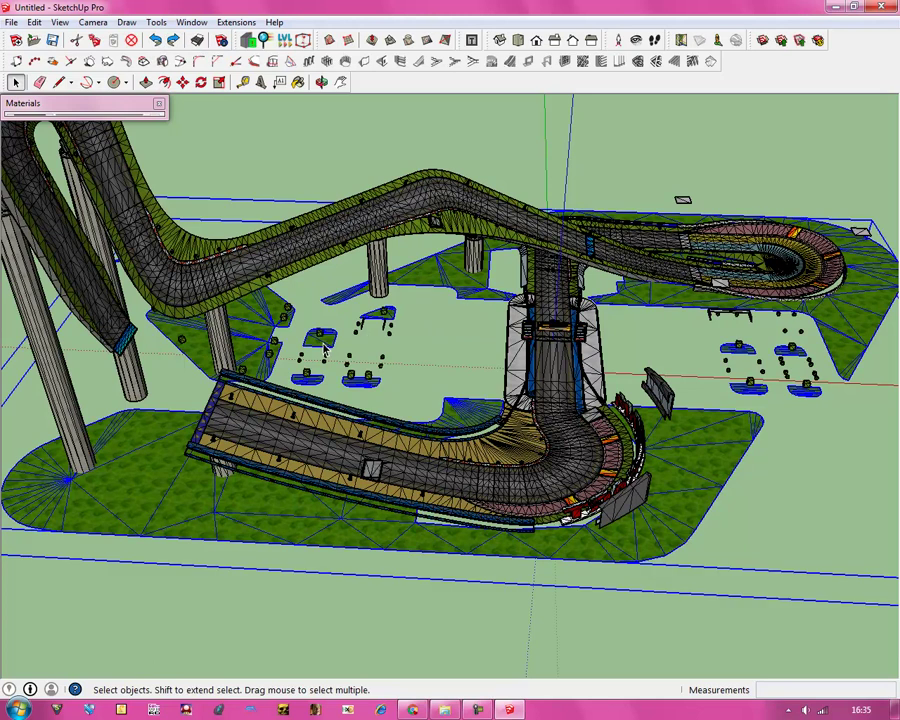
key(Delete)
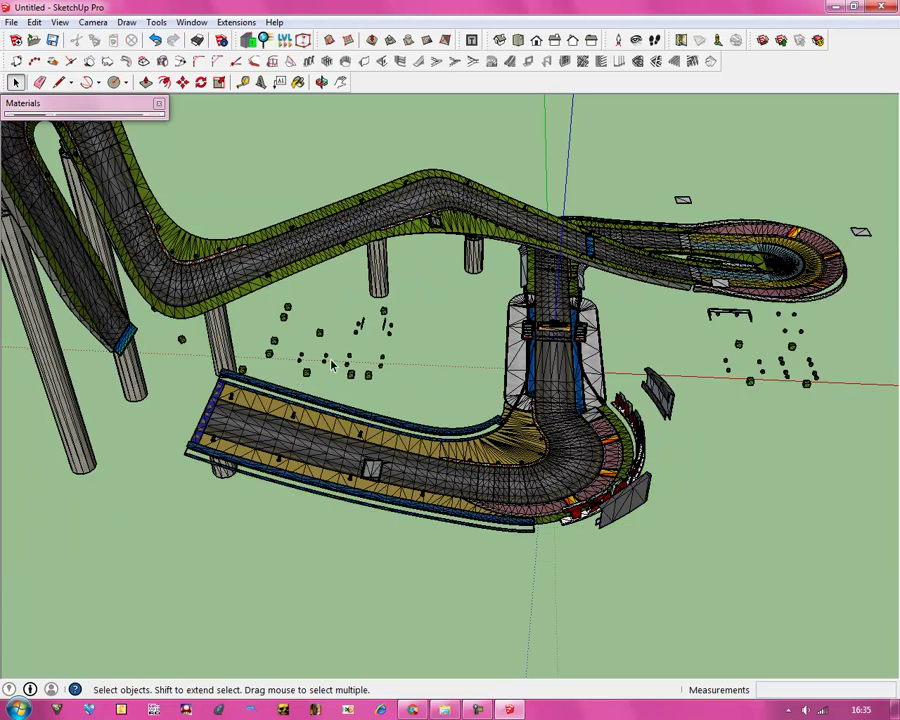
click(352, 378)
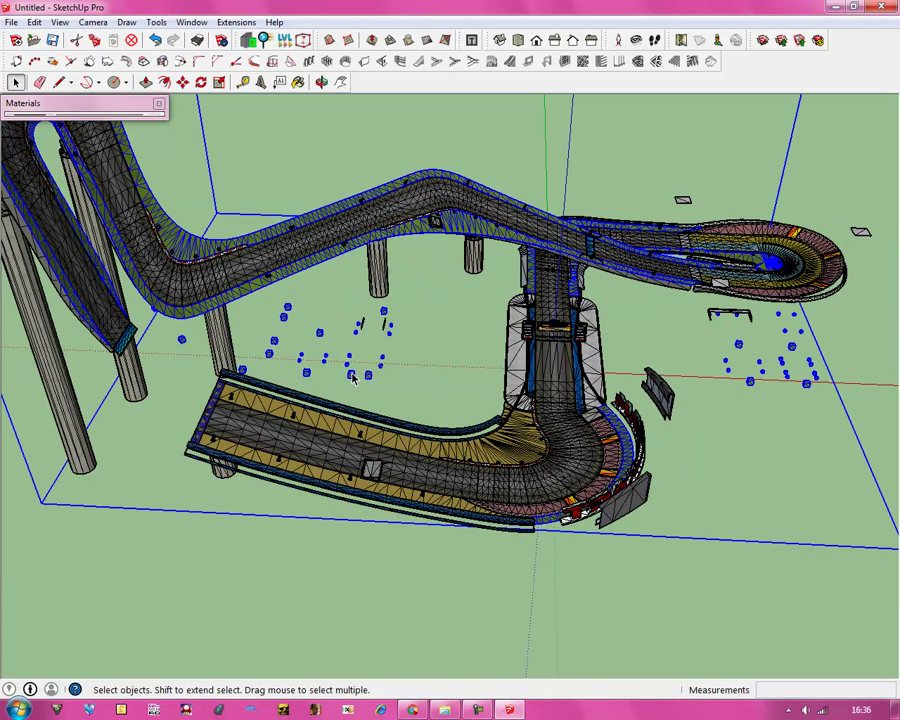
double_click(323, 341)
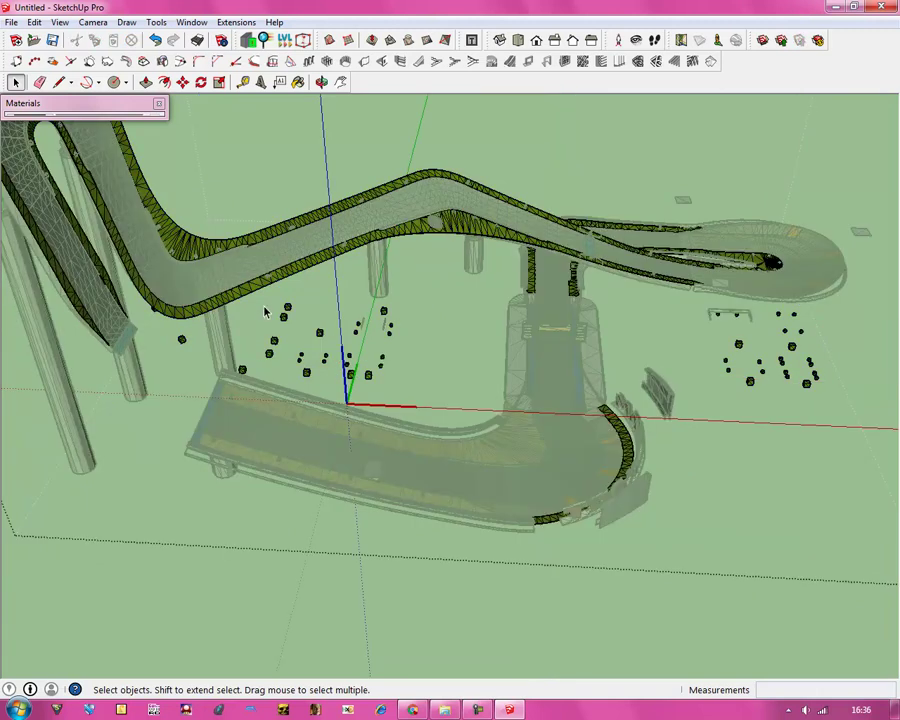
drag(270, 295, 406, 396)
key(Delete)
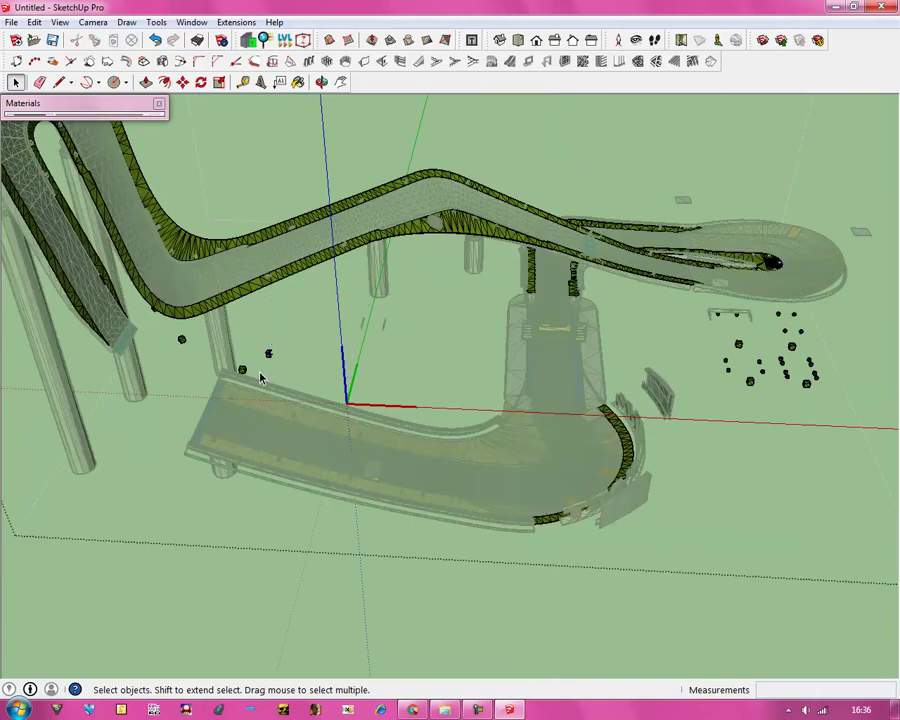
Delete the leftover bushes near the raised track's pillar and the separate cluster of bushes below the far hairpin.
drag(255, 349, 290, 366)
key(Delete)
drag(232, 366, 273, 392)
key(Delete)
drag(172, 330, 235, 378)
key(Delete)
drag(707, 310, 868, 426)
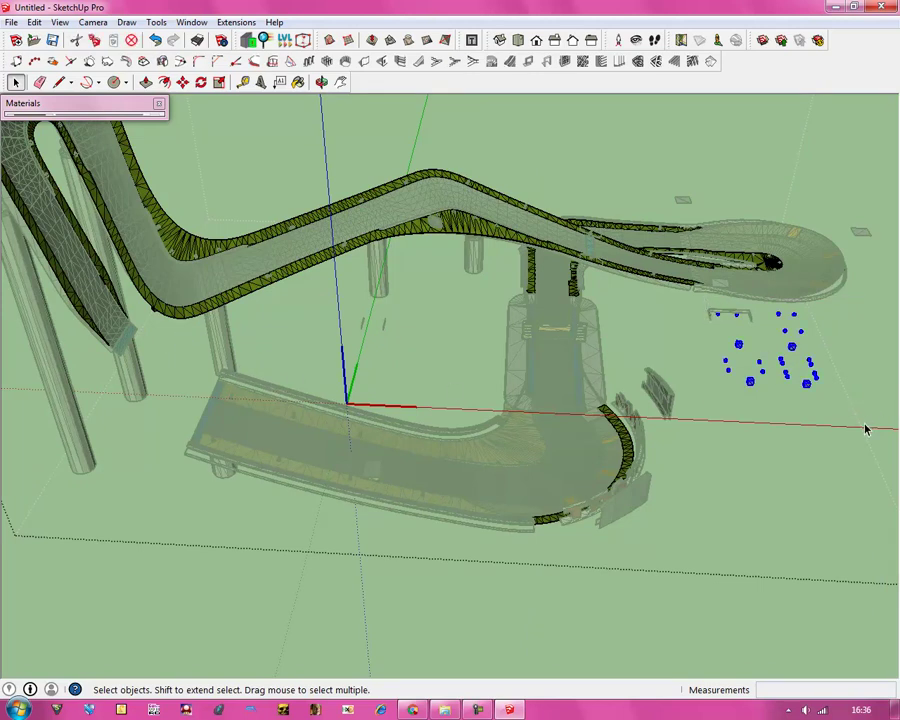
key(Delete)
Delete the remaining loose pieces beneath the raised track from the open grass verge group and close the group.
click(321, 82)
drag(360, 300, 502, 233)
drag(761, 292, 366, 484)
click(16, 82)
drag(256, 428, 474, 636)
key(Delete)
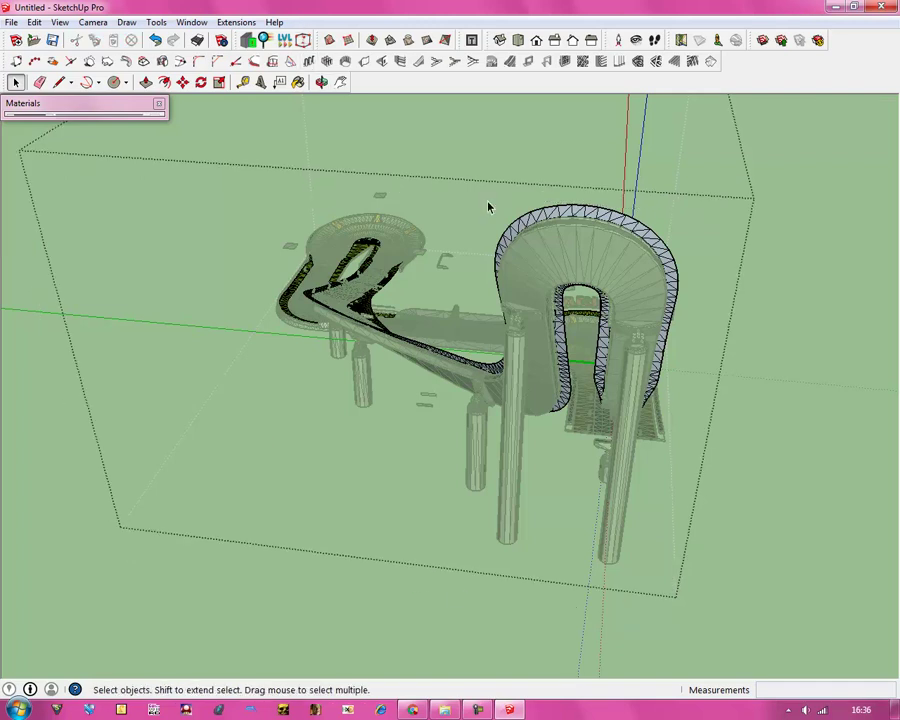
click(784, 234)
Delete the grey concrete underside and side walls of the raised track.
click(580, 272)
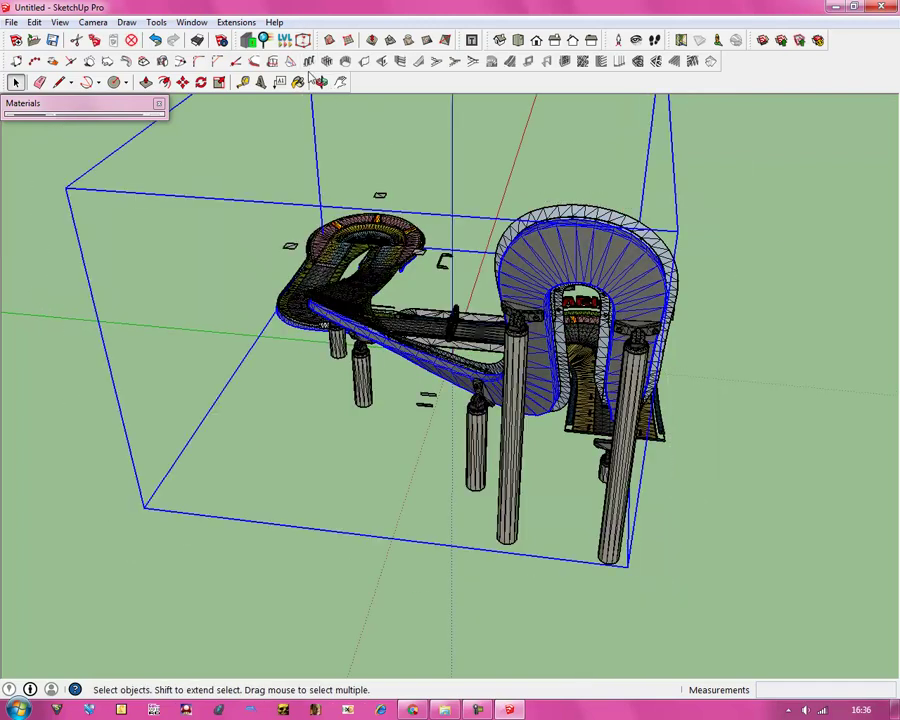
click(321, 82)
drag(672, 450, 717, 486)
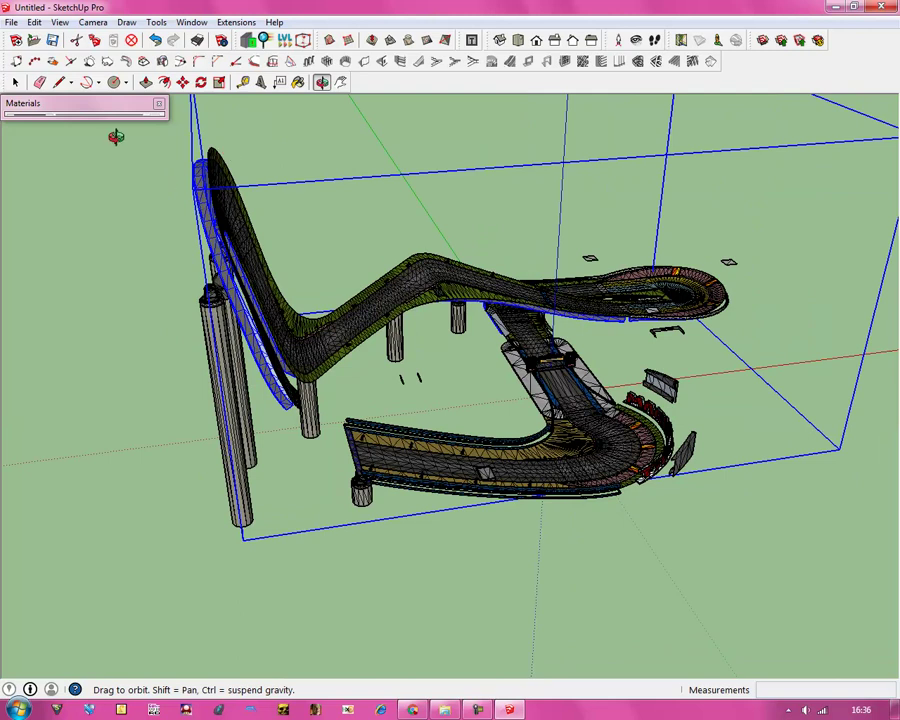
click(15, 82)
click(641, 327)
Delete the freestanding grey wall panels around the track and the light grey paved slabs beside the short straight.
click(661, 392)
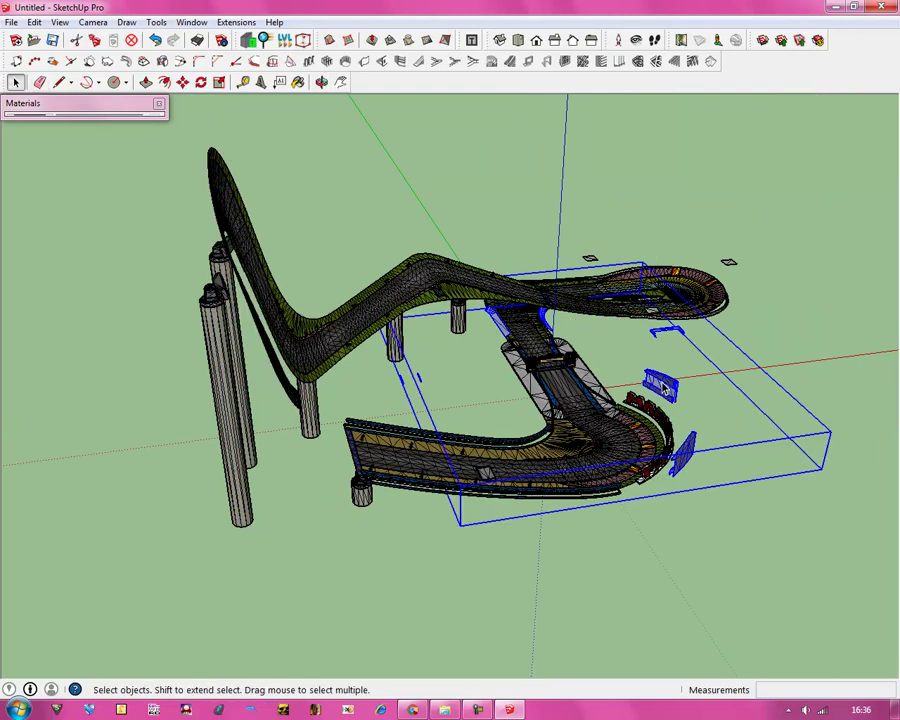
key(Delete)
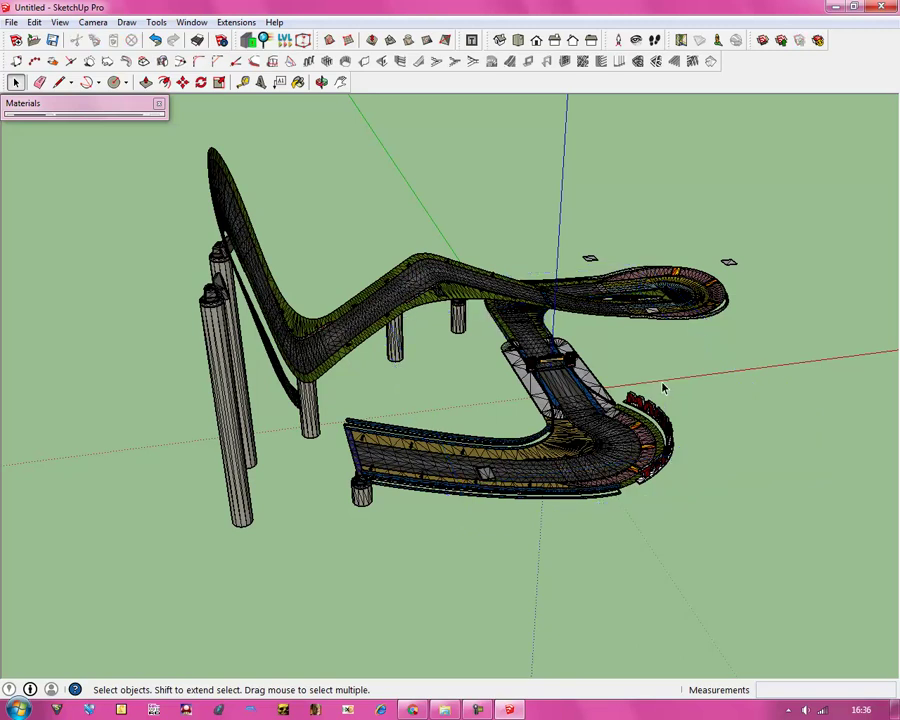
click(729, 263)
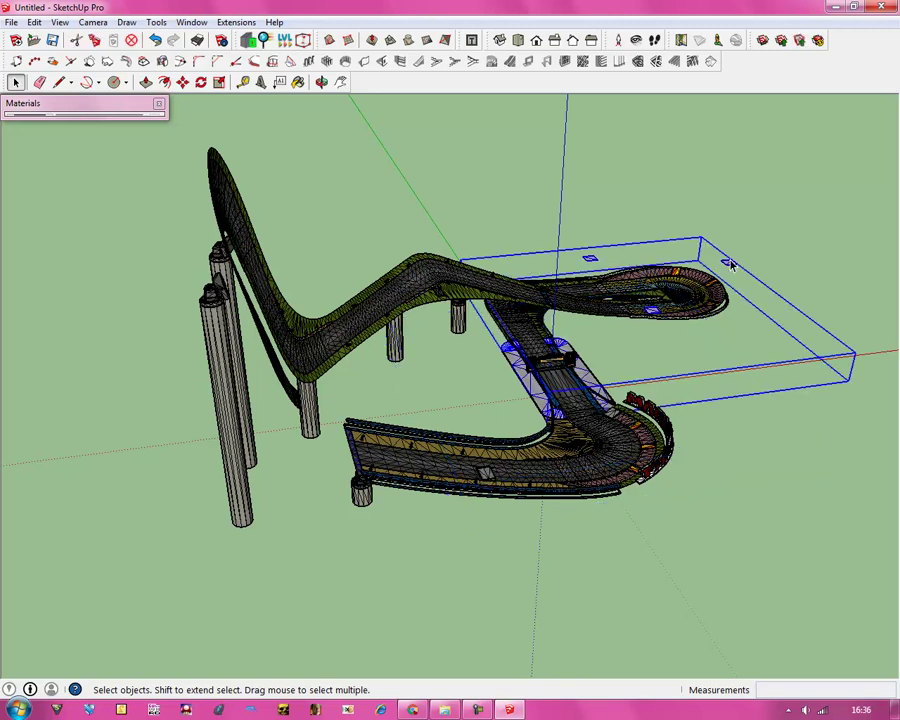
key(Delete)
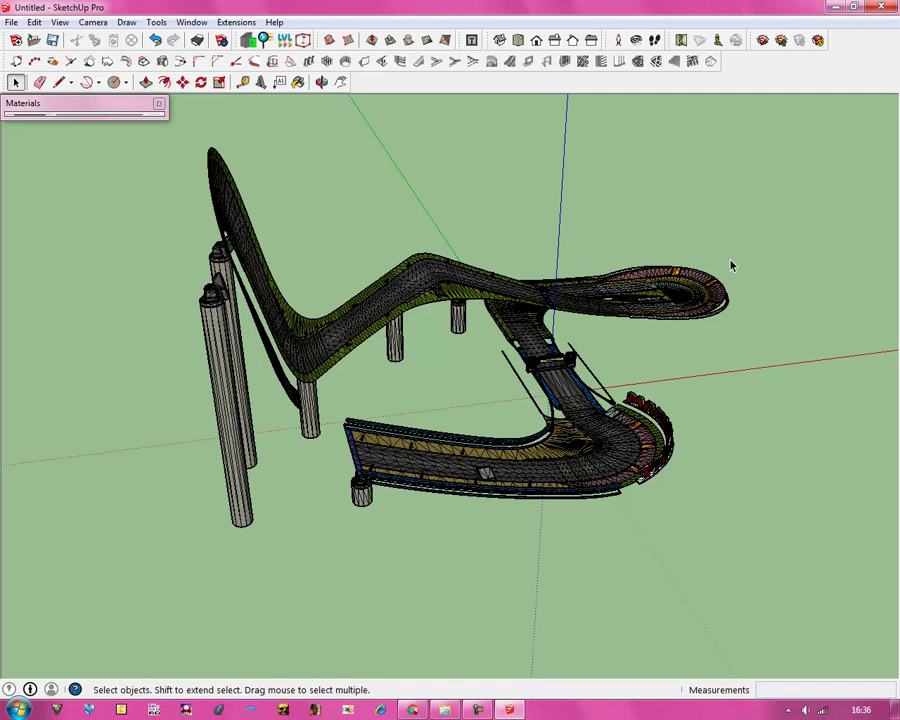
Open the blue barrier group, delete the two long thin strips flanking the short straight, and close the group.
click(596, 383)
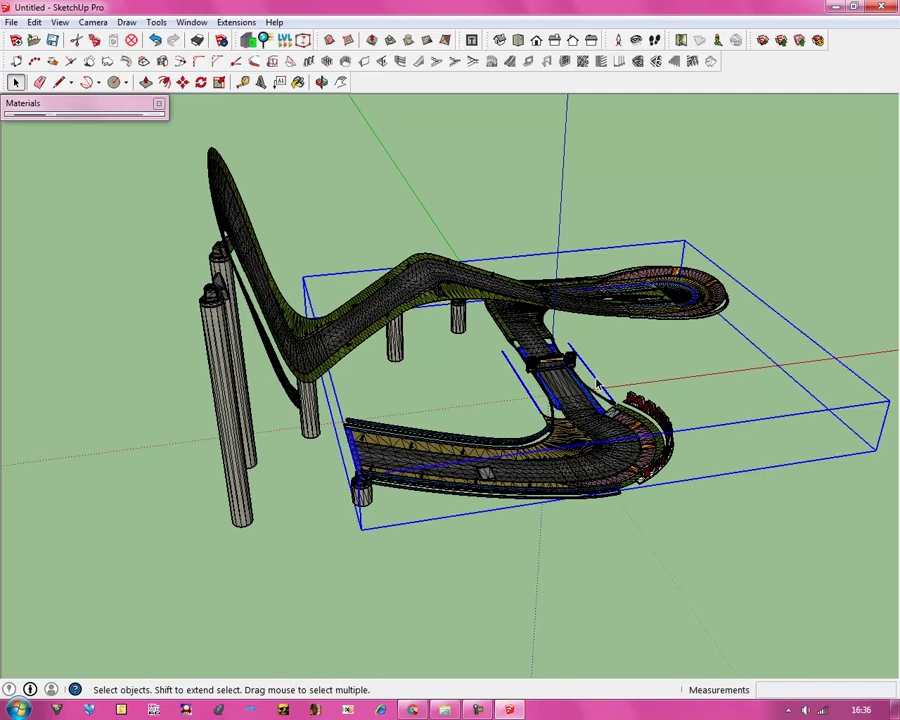
double_click(596, 383)
scroll(596, 383, up, 3)
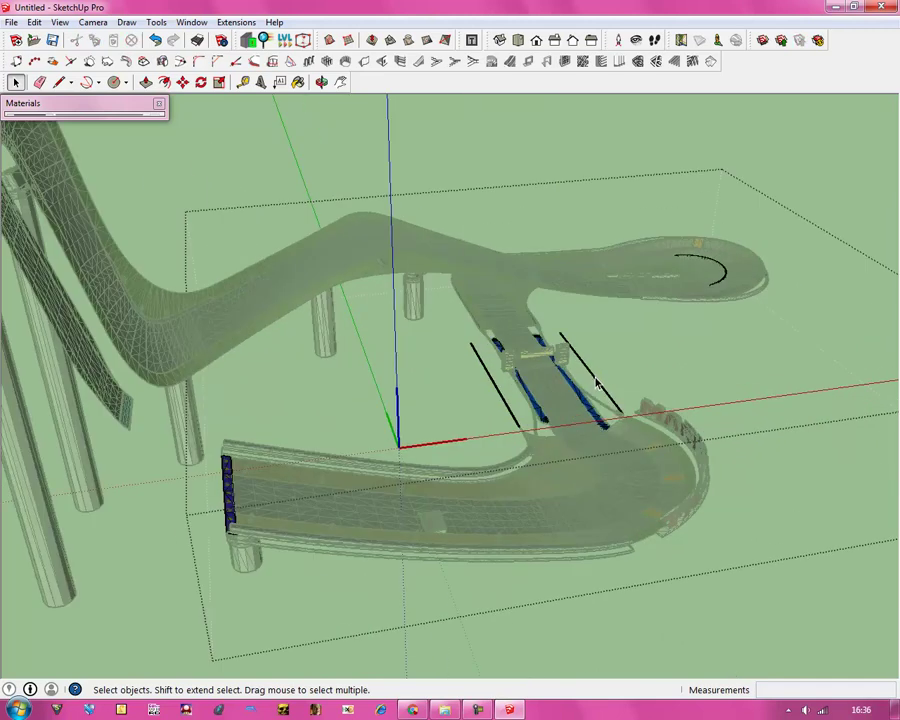
shift+click(500, 399)
key(Delete)
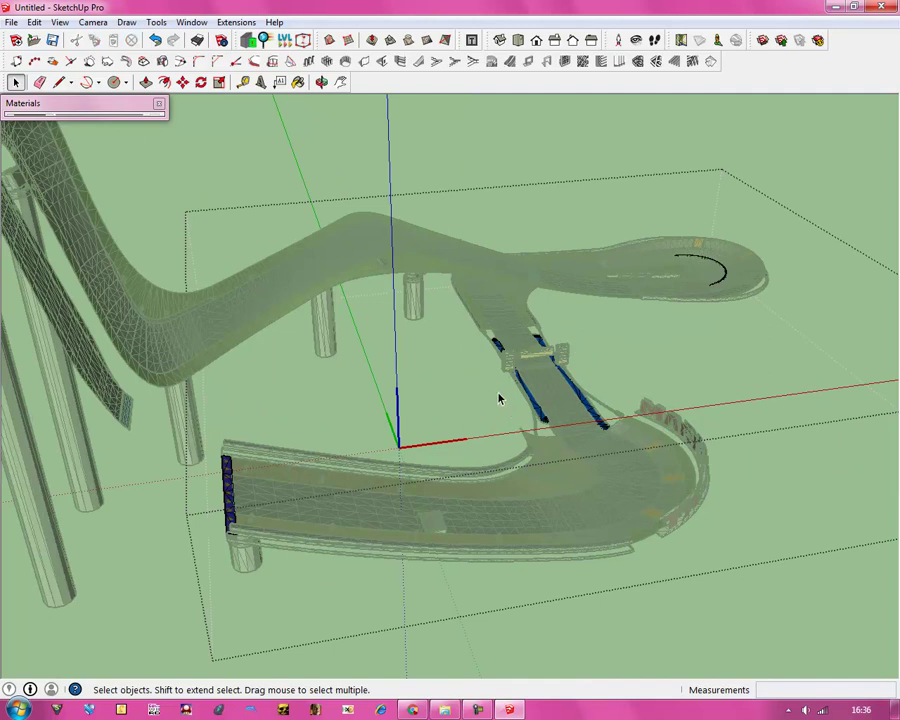
click(553, 662)
Delete the cylindrical support pillars and the brackets left under the raised track, and view the track from above.
click(252, 562)
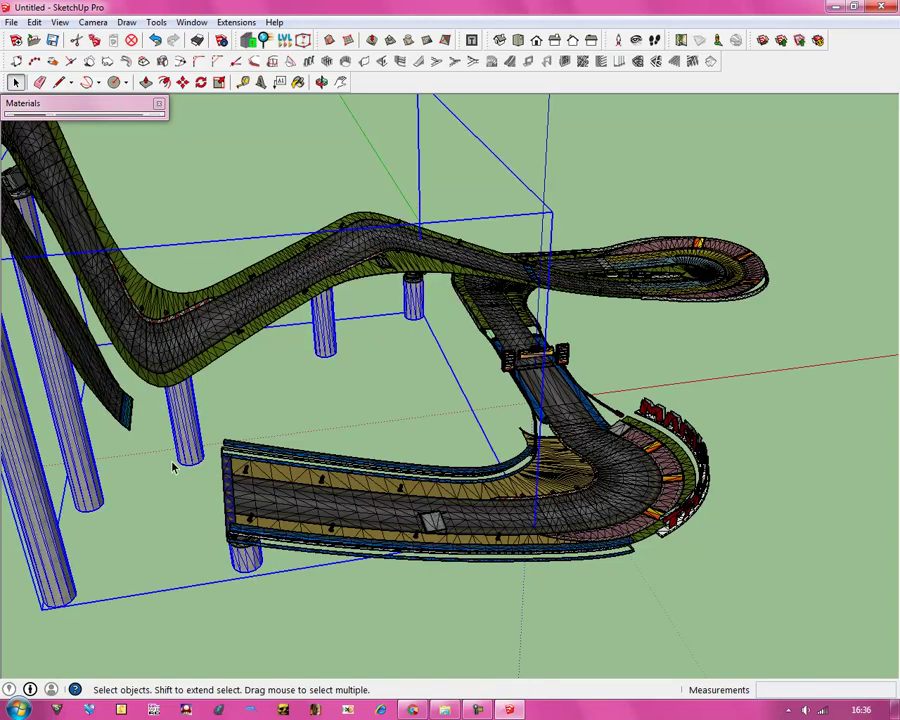
key(Delete)
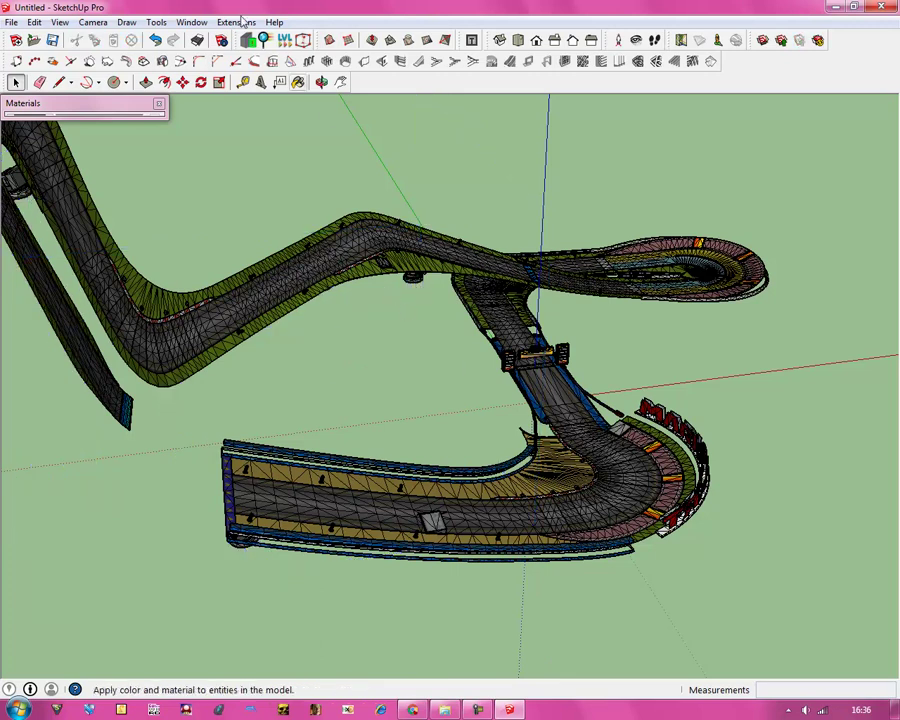
click(321, 82)
drag(440, 260, 487, 262)
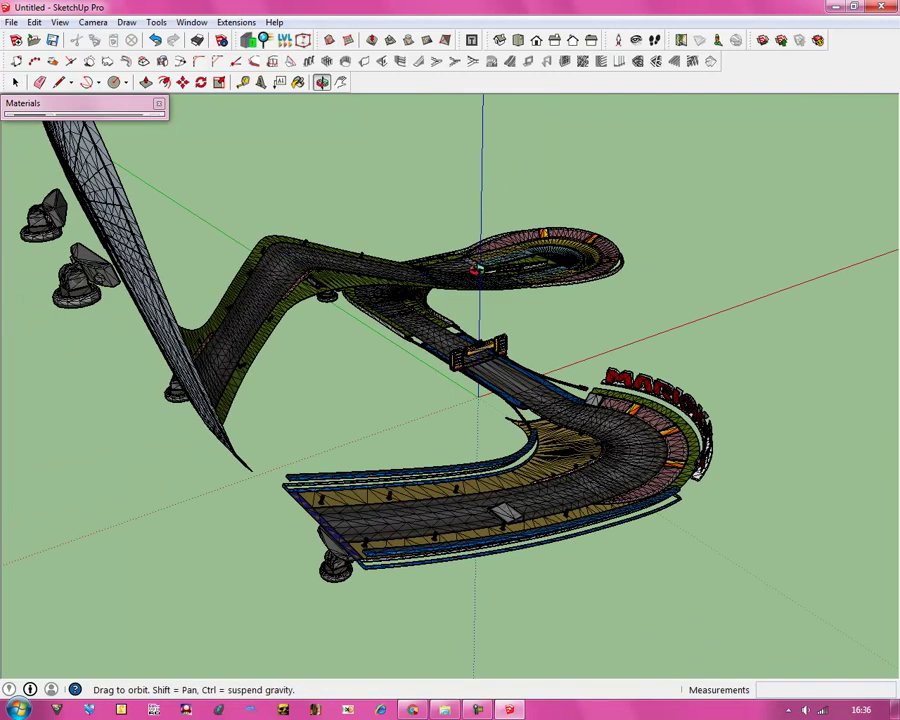
click(15, 82)
click(50, 229)
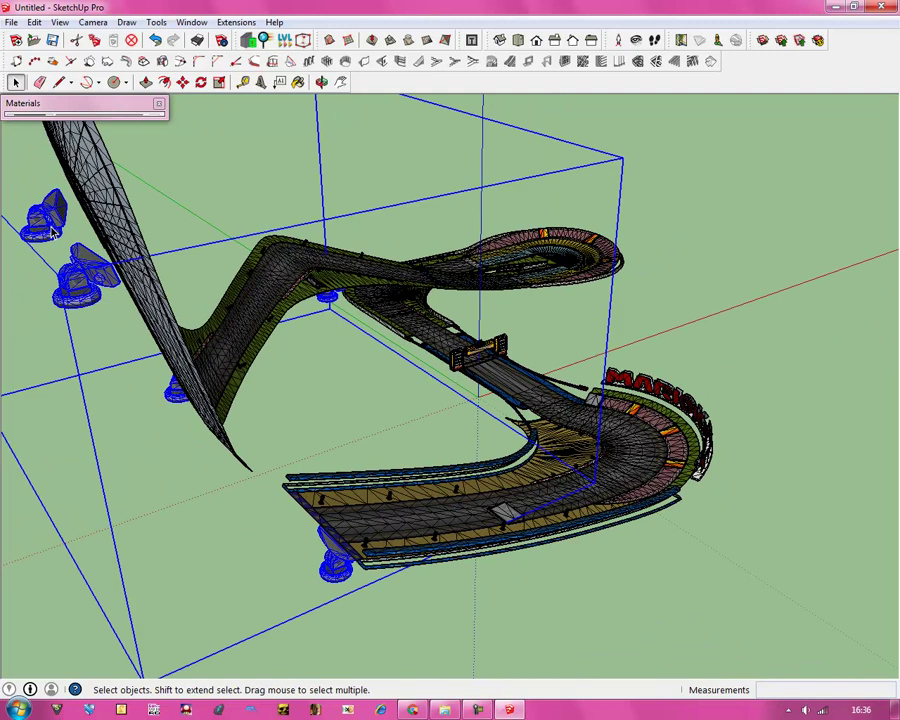
key(Delete)
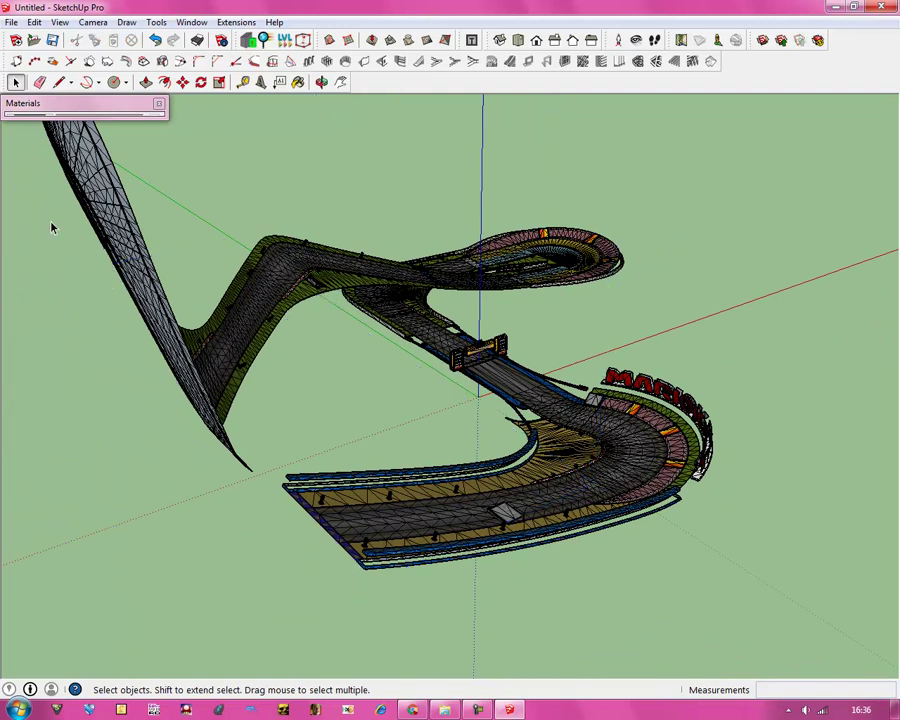
click(321, 82)
drag(627, 316, 153, 418)
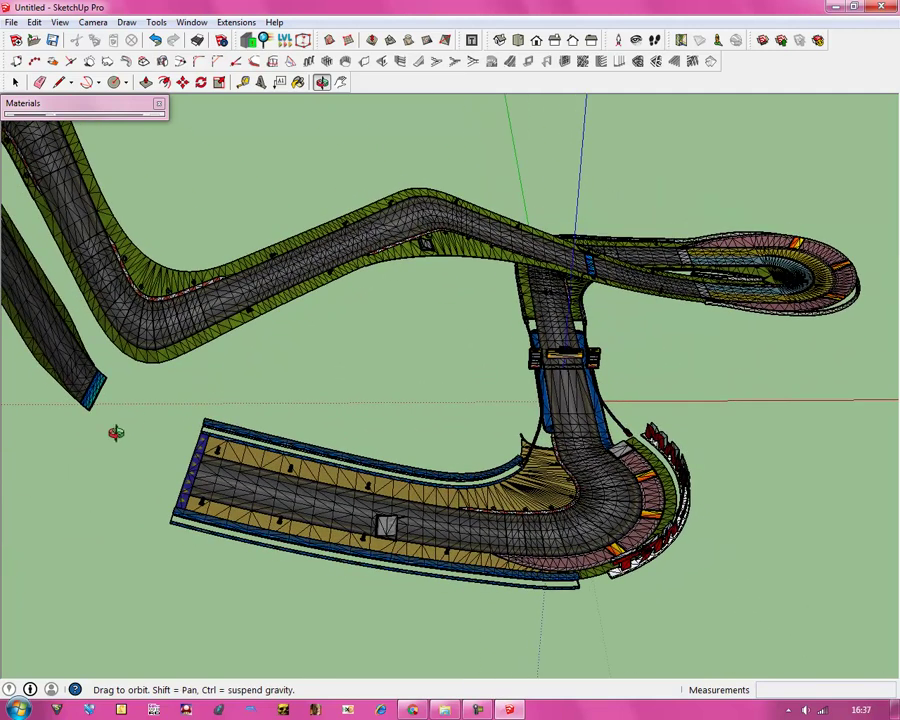
Delete the red lettering and its white curved base around the outside of the sandy hairpin.
drag(301, 408, 62, 200)
click(15, 82)
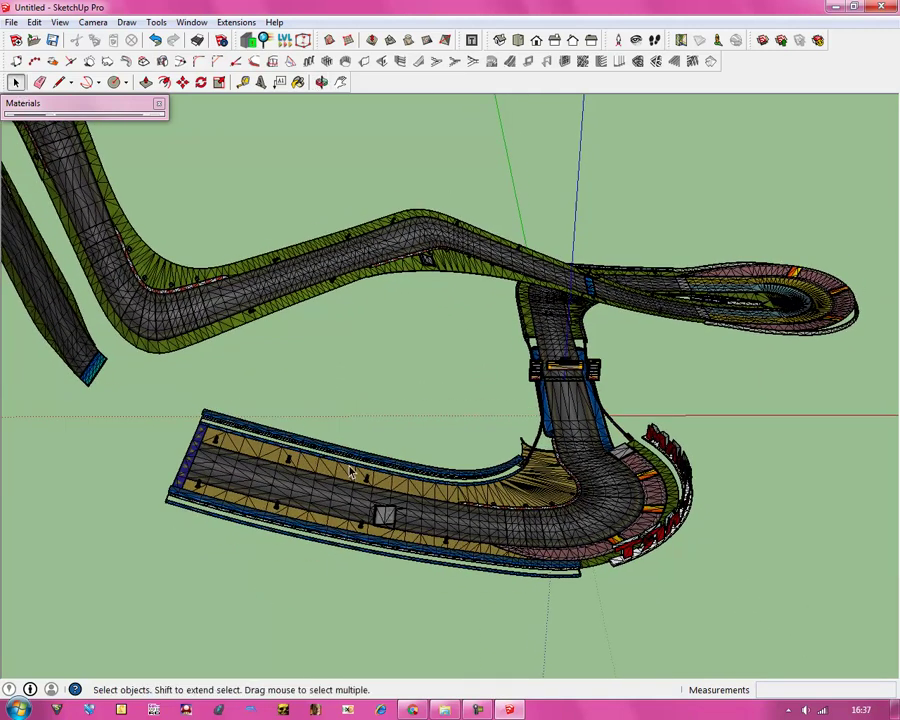
scroll(350, 460, up, 5)
scroll(355, 445, down, 6)
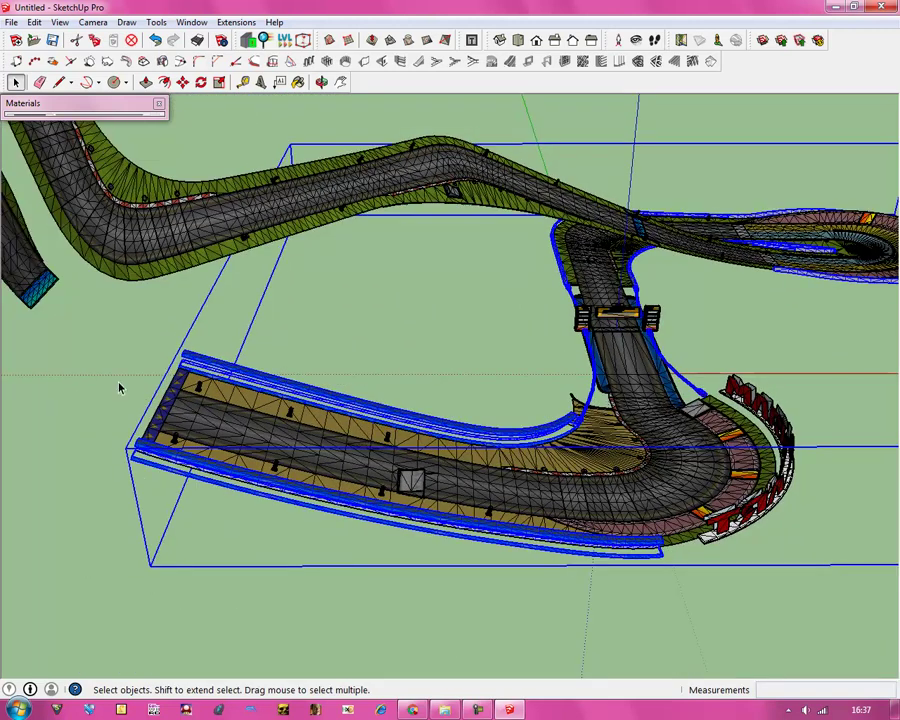
scroll(118, 383, down, 2)
scroll(590, 500, up, 5)
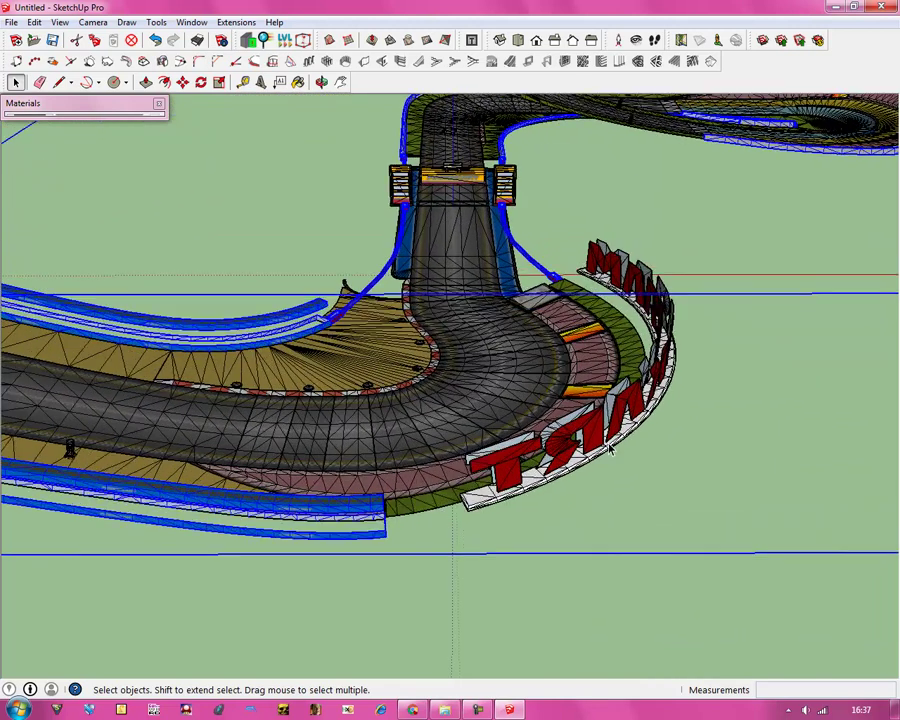
click(620, 285)
key(Delete)
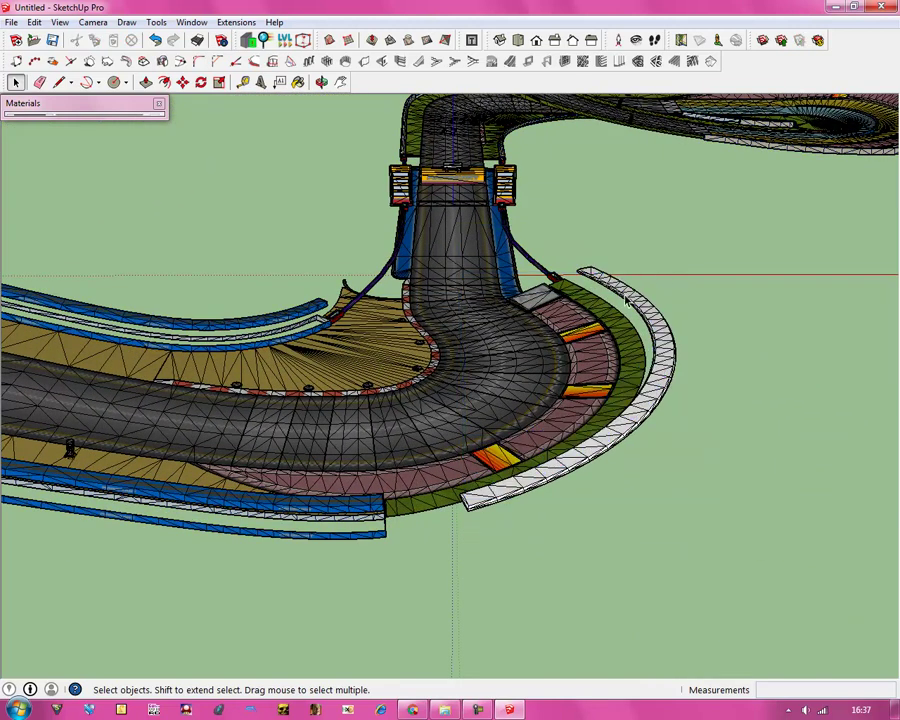
scroll(836, 482, down, 3)
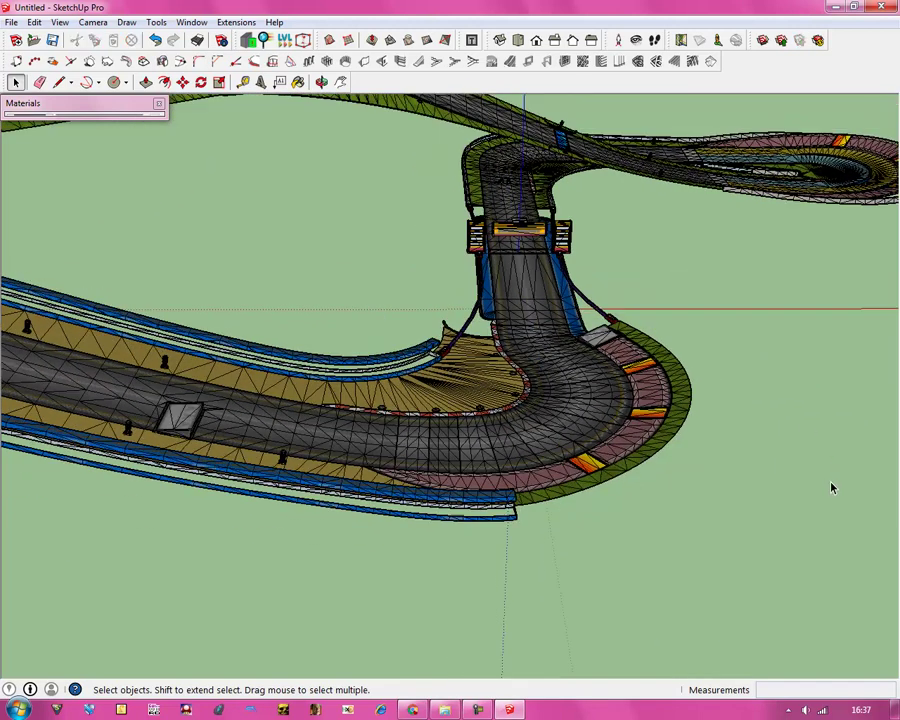
Open the group holding the red-and-white kerb and delete the first small black discs beside the sandy hairpin's kerb.
scroll(498, 426, up, 5)
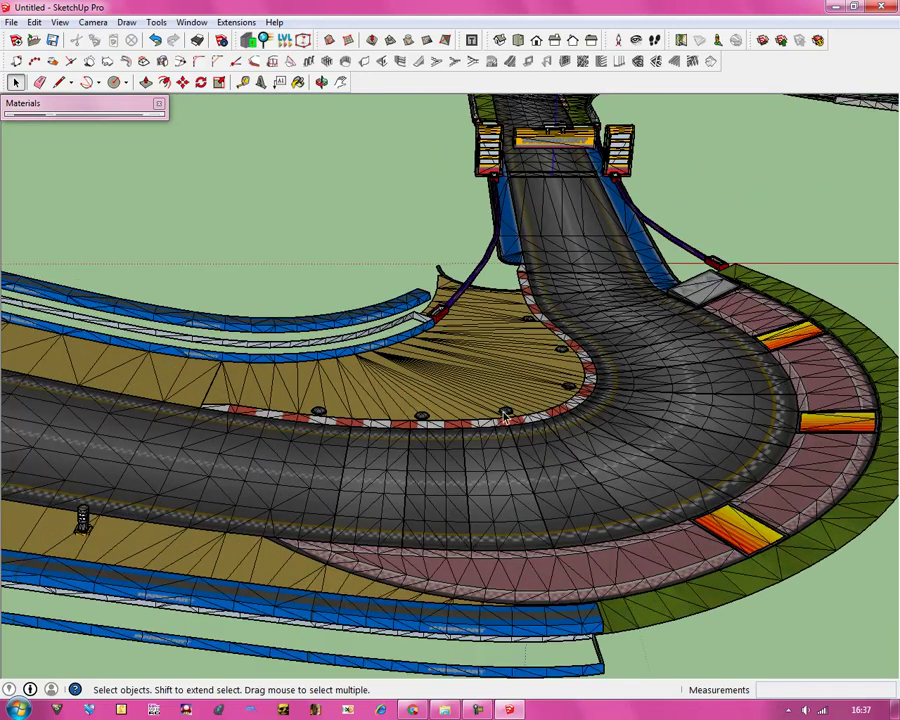
click(507, 420)
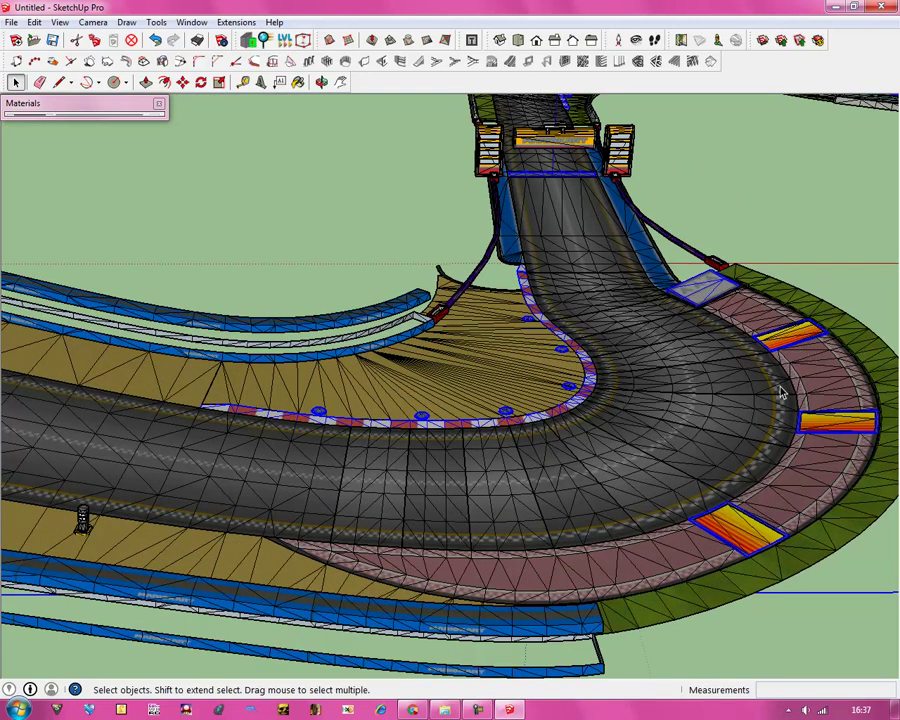
click(422, 420)
click(286, 159)
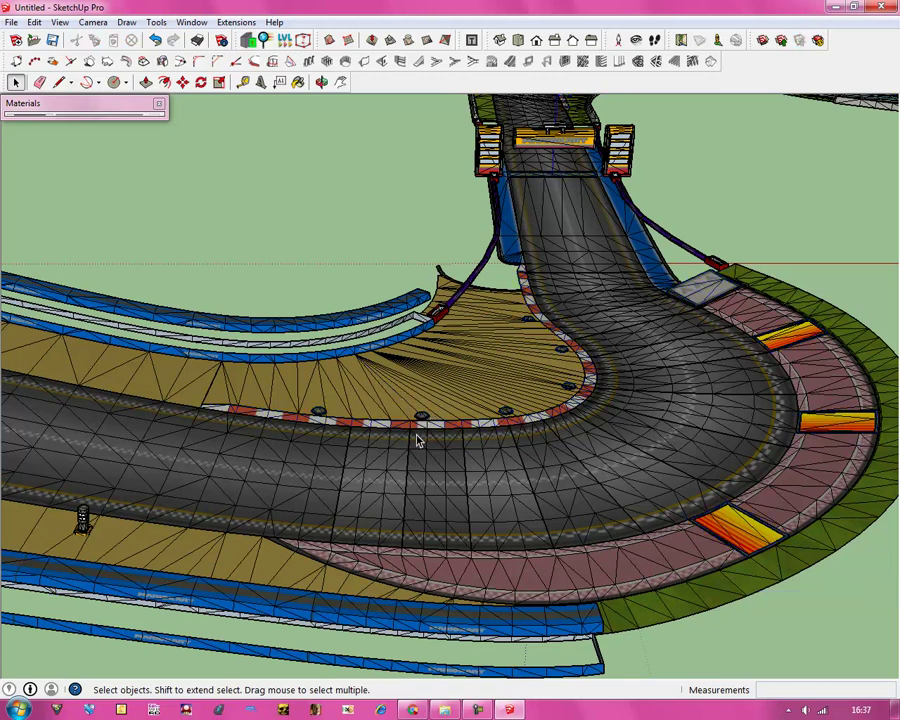
click(422, 420)
triple_click(422, 420)
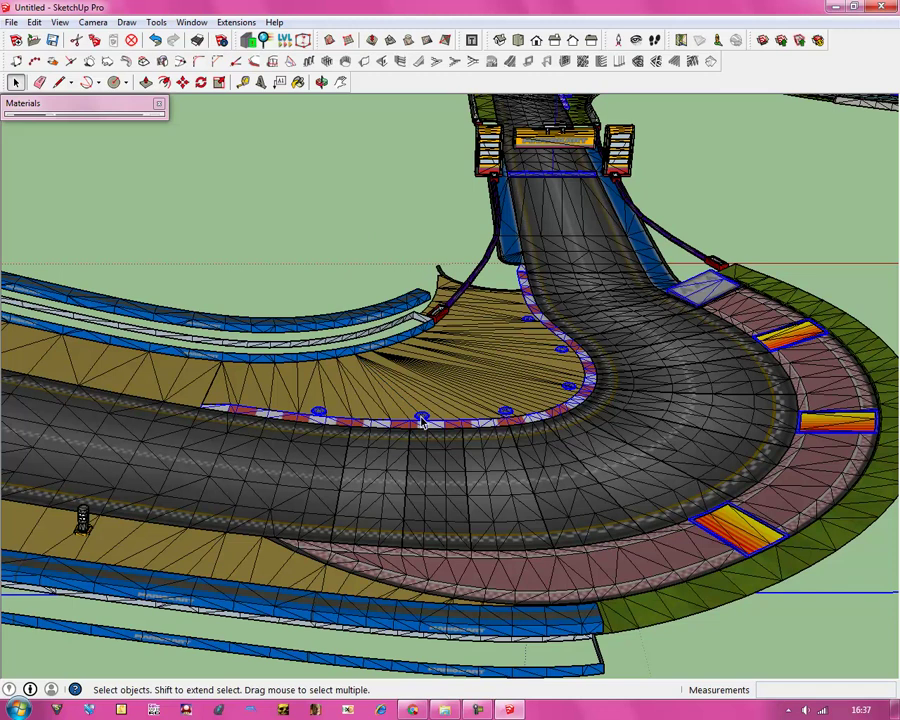
double_click(508, 416)
key(Delete)
key(ctrl+v)
key(Escape)
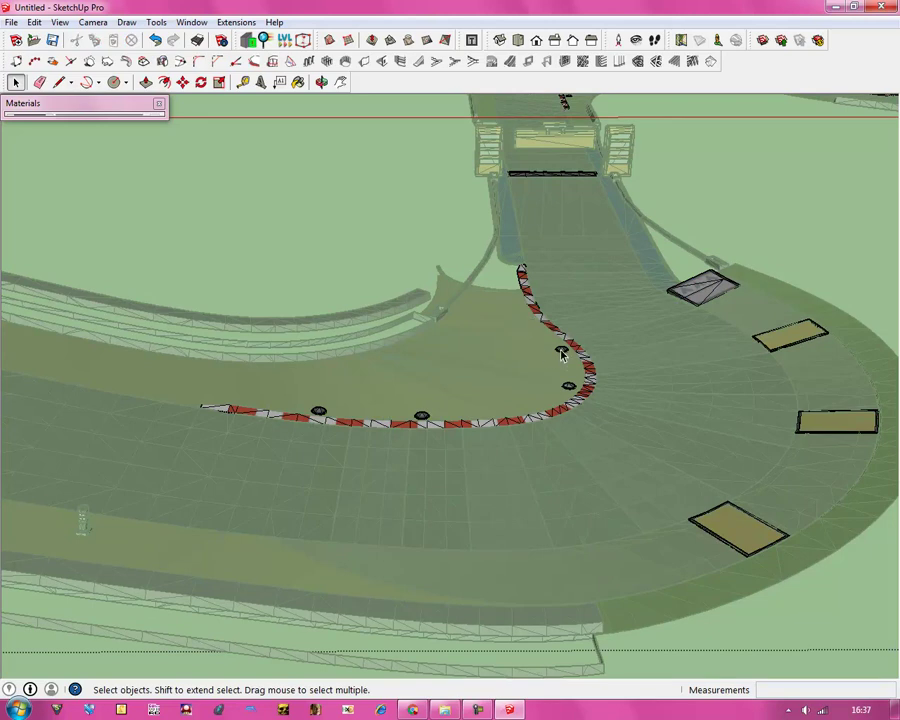
Delete three more black discs along the sandy hairpin's kerb, reopening the kerb group to reach them.
double_click(567, 396)
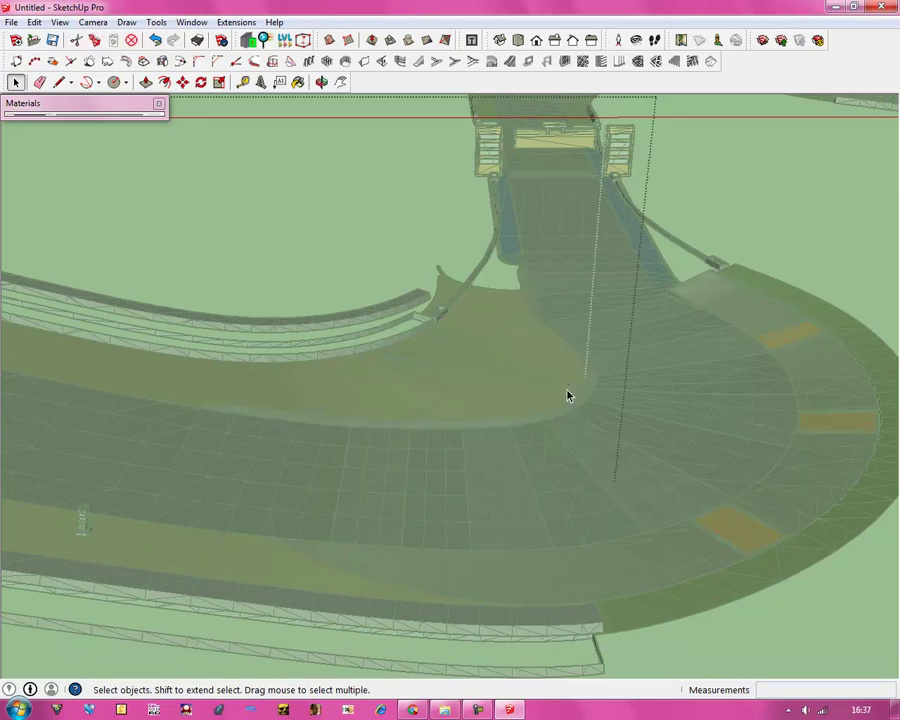
click(432, 251)
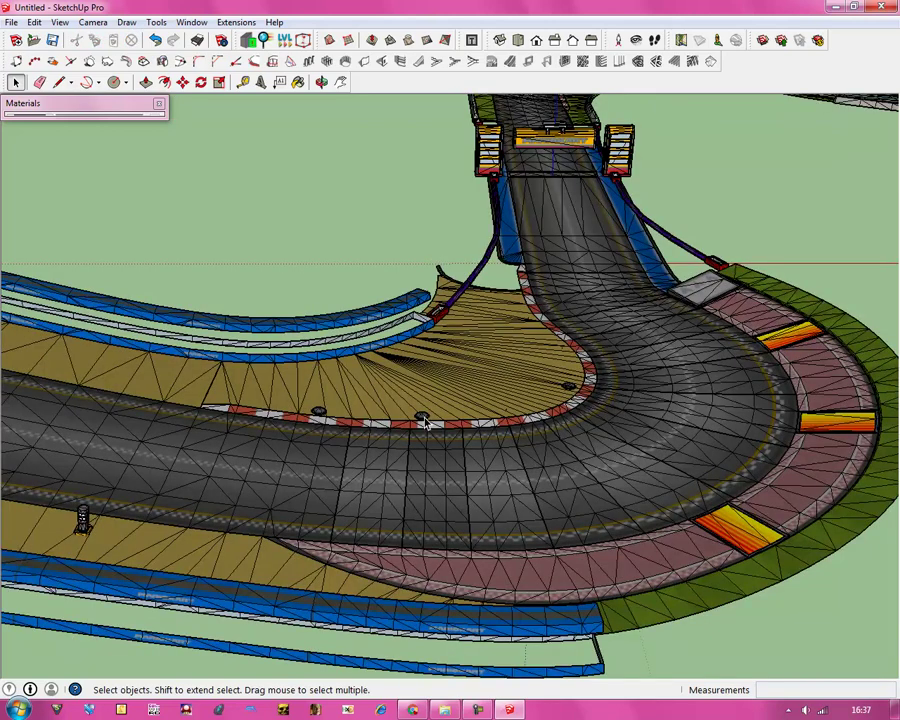
double_click(424, 421)
click(424, 419)
key(Delete)
click(318, 414)
key(Delete)
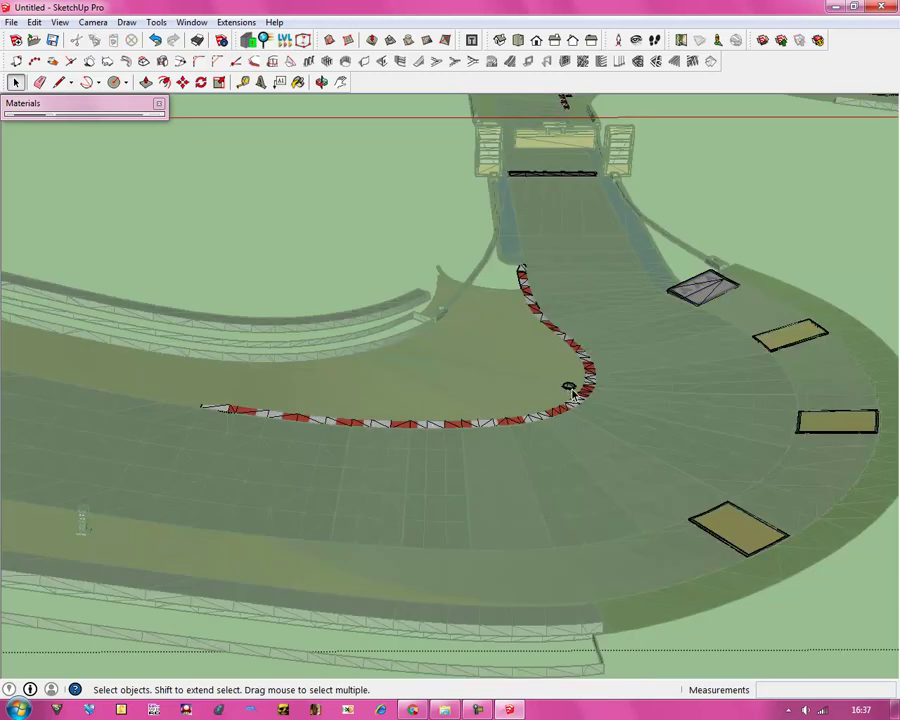
Delete the last black disc at the apex of the sandy hairpin's kerb.
scroll(571, 388, up, 2)
scroll(573, 388, up, 5)
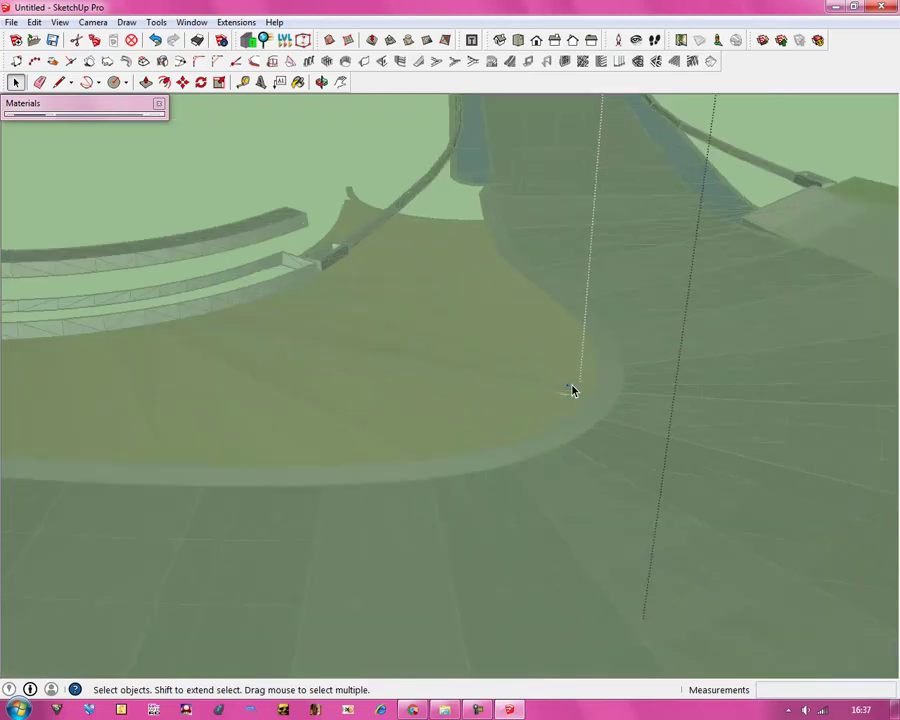
scroll(560, 392, down, 5)
click(552, 391)
key(Delete)
Delete the four black discs along the inside of the grassy middle bend.
scroll(376, 307, down, 8)
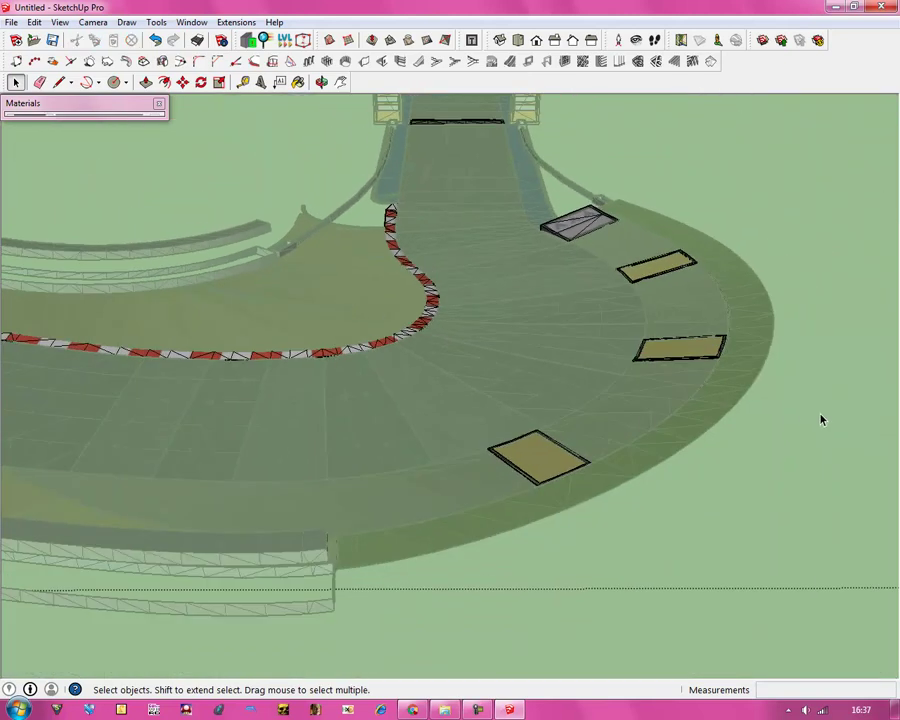
scroll(546, 528, down, 3)
scroll(480, 520, down, 5)
scroll(240, 586, down, 3)
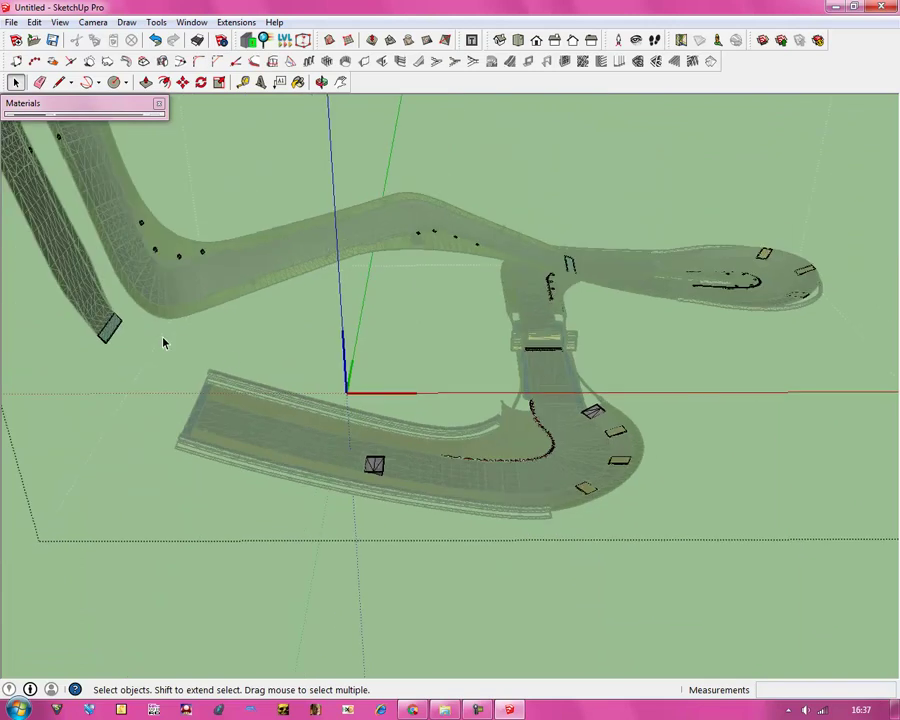
scroll(370, 326, up, 5)
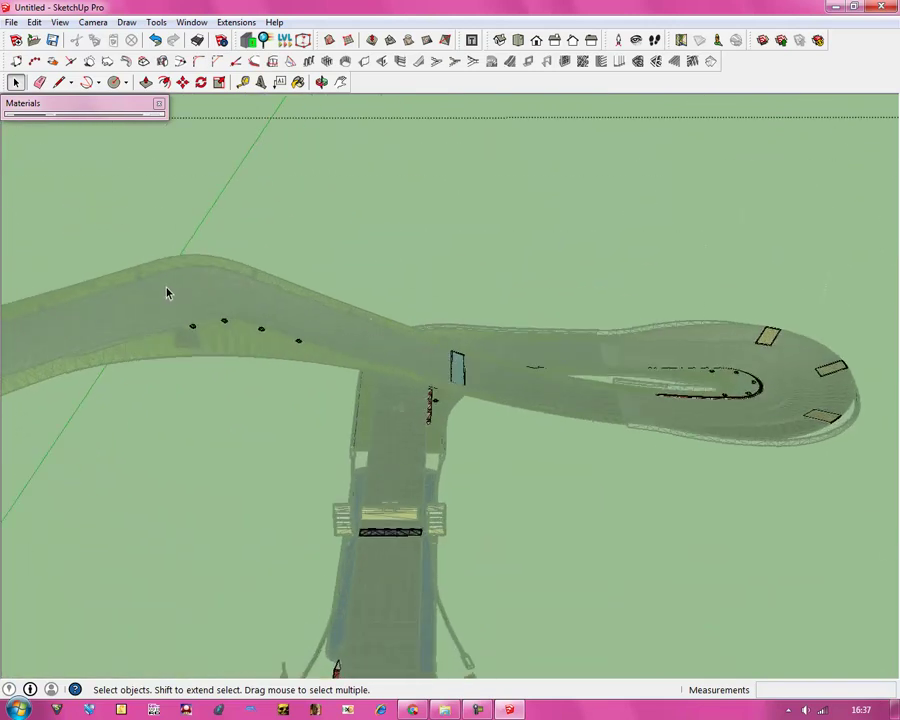
click(325, 355)
middle_drag(331, 370, 828, 364)
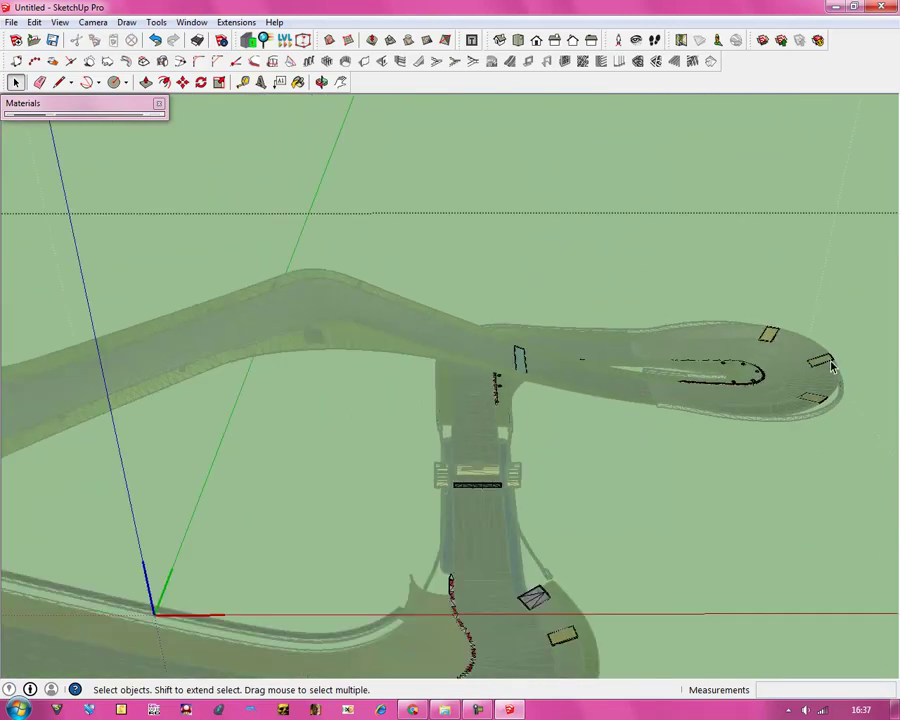
scroll(828, 364, down, 3)
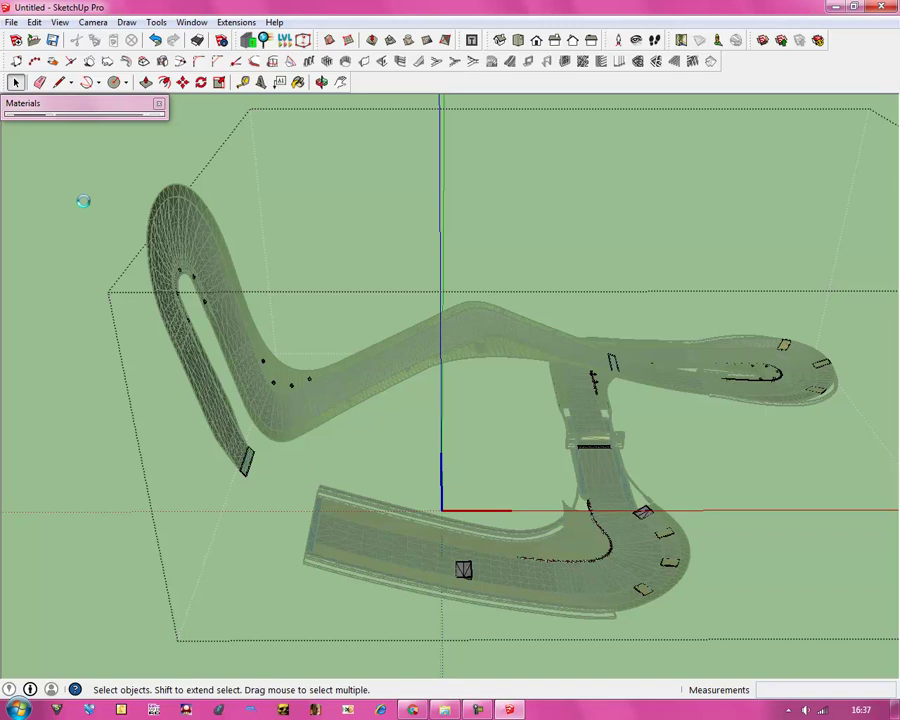
Select and delete all black discs inside the long far hairpin and along the bend next to it.
middle_drag(83, 201, 275, 303)
drag(193, 211, 417, 476)
drag(224, 226, 383, 405)
key(Delete)
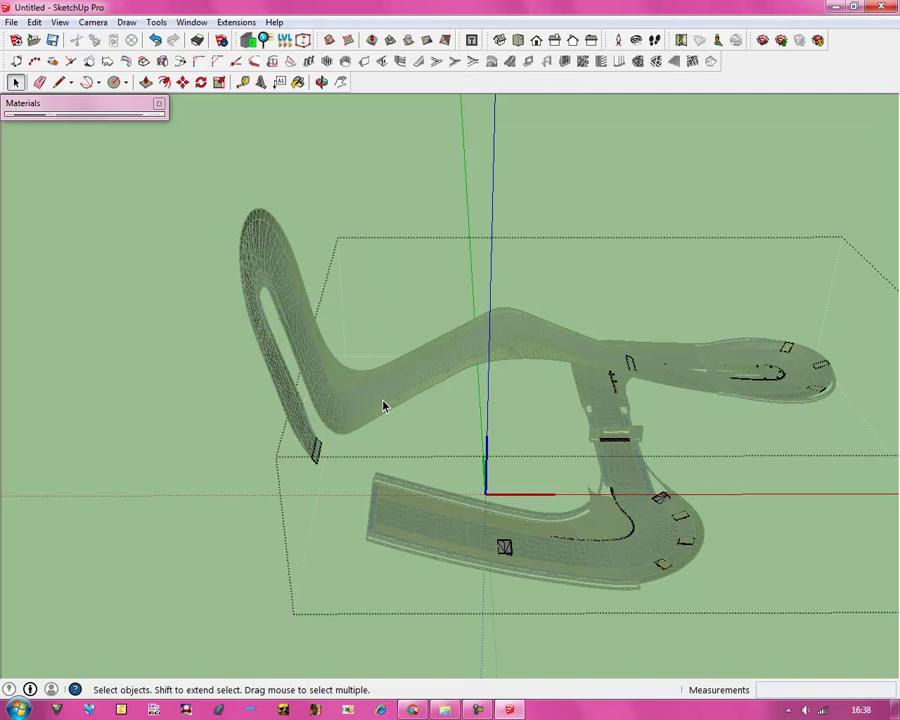
Delete the black discs inside the kerb of the banked loop beyond the bridge.
scroll(694, 412, up, 10)
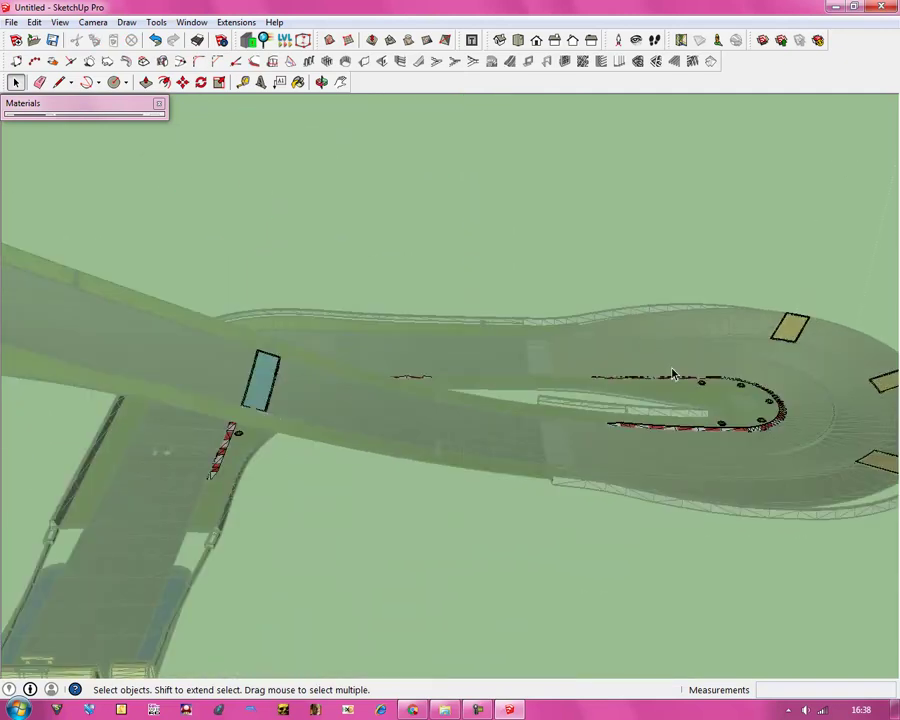
scroll(803, 405, up, 5)
click(748, 409)
key(Delete)
click(720, 468)
key(Delete)
click(592, 479)
key(Delete)
click(673, 364)
key(Delete)
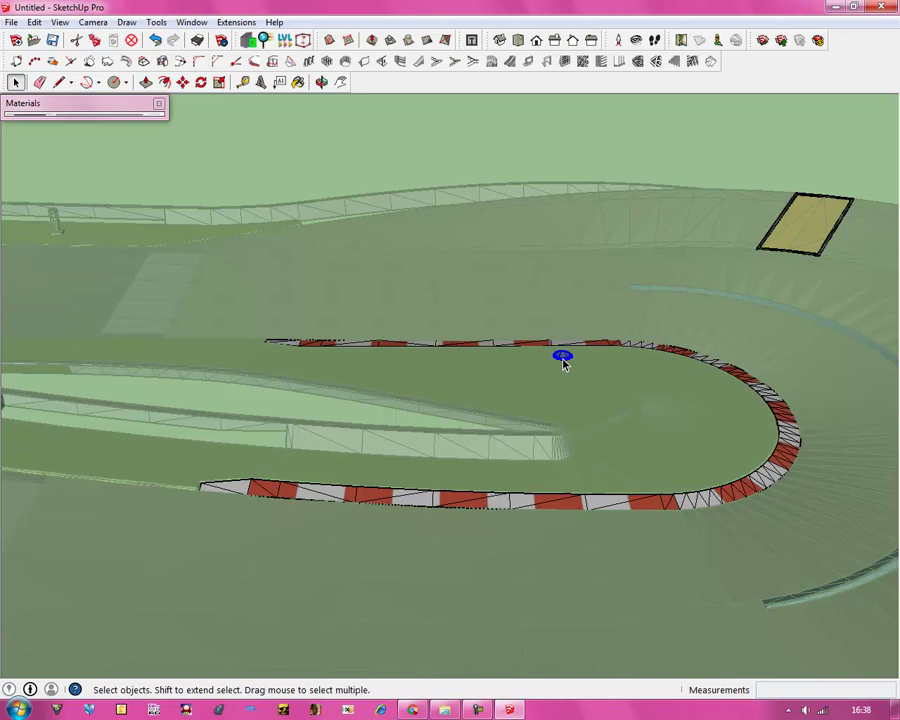
scroll(730, 432, down, 5)
scroll(730, 432, down, 2)
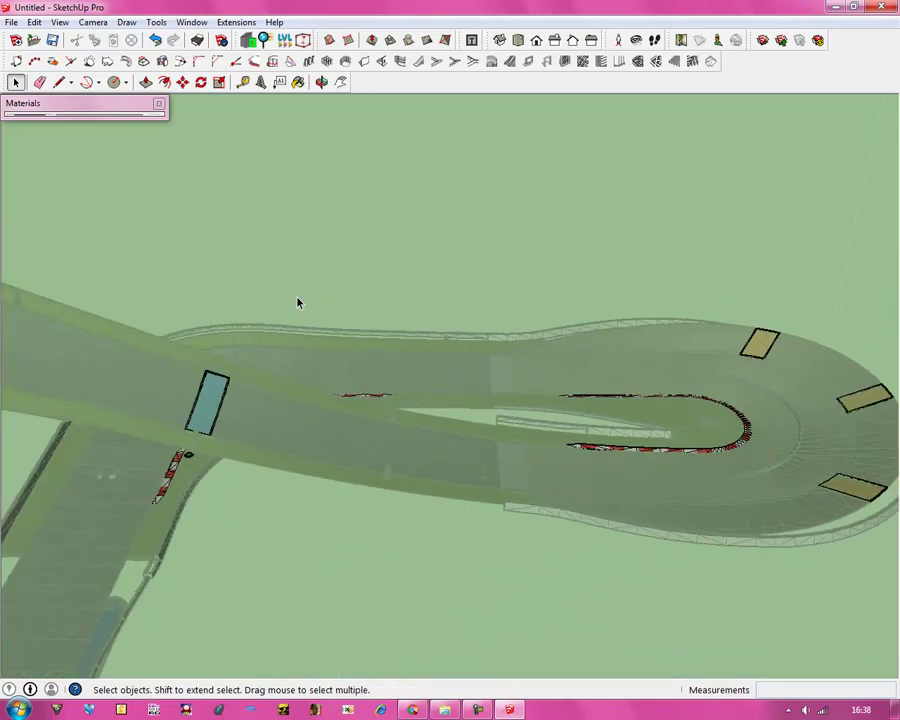
Delete the five black discs beside the kerb of the bend below the bridge.
scroll(150, 459, up, 4)
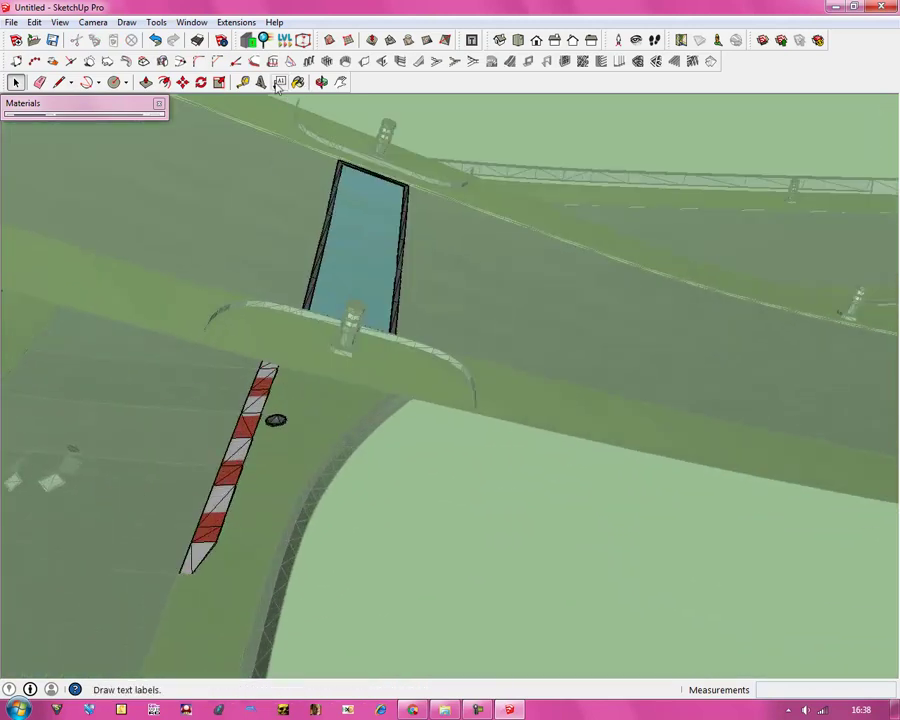
click(323, 84)
drag(263, 476, 438, 408)
click(15, 82)
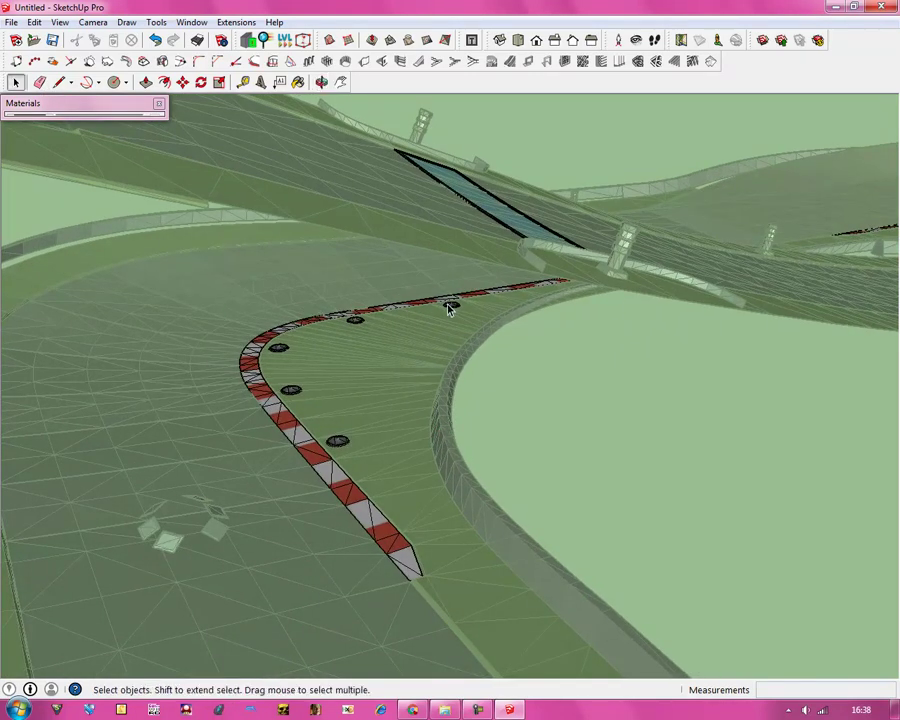
click(452, 307)
key(Delete)
click(356, 320)
key(Delete)
click(280, 351)
key(Delete)
click(292, 393)
key(Delete)
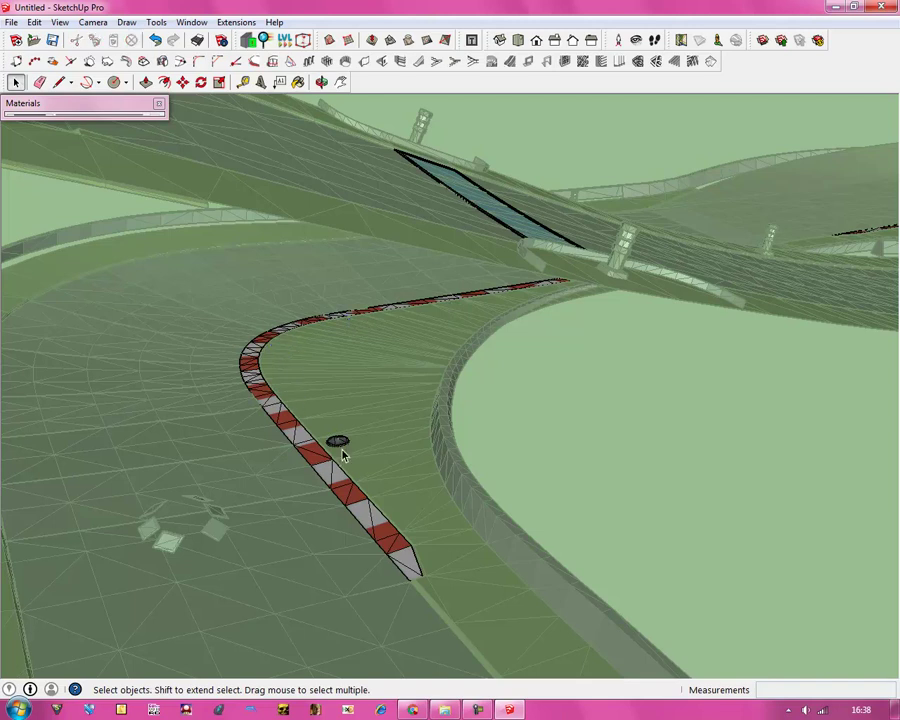
click(338, 443)
key(Delete)
Open the group of small tilted panels arranged in a ring on the road near the bridge, delete the panels, and close the group.
middle_drag(562, 414, 285, 490)
scroll(255, 386, down, 5)
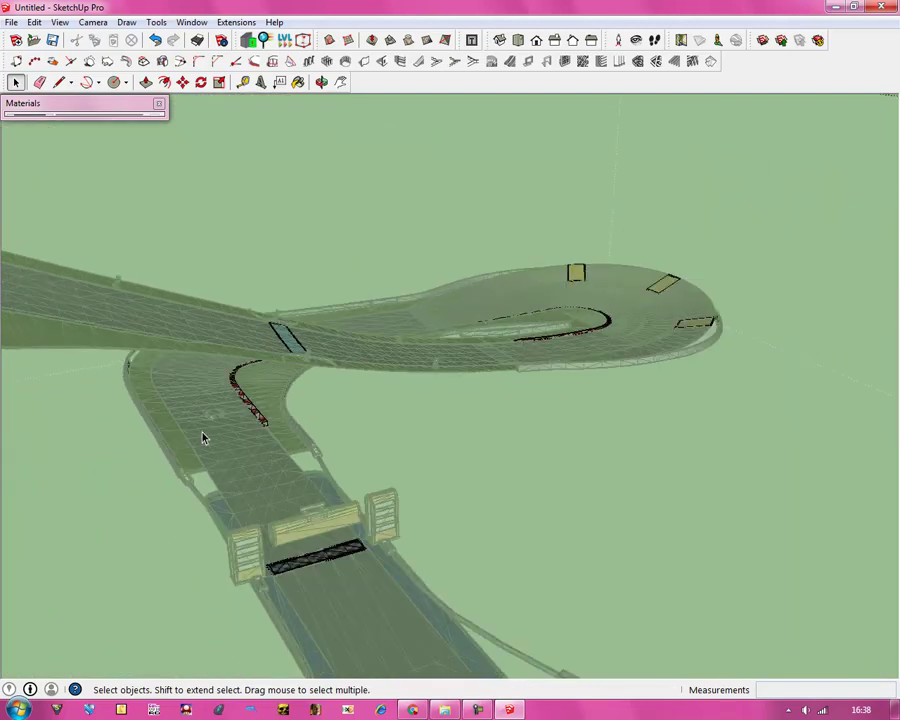
scroll(185, 418, up, 6)
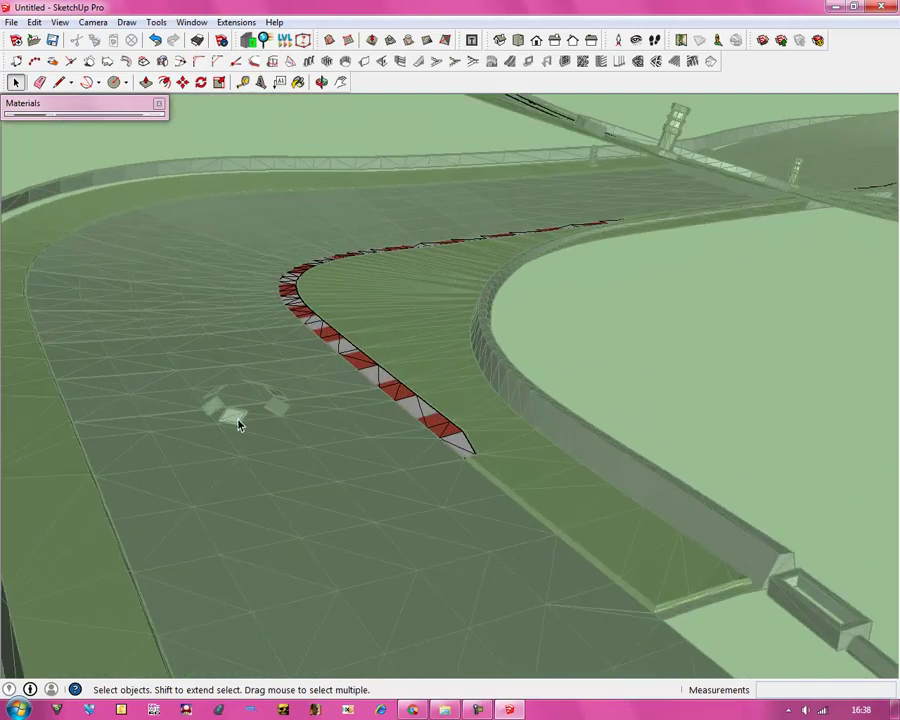
click(231, 412)
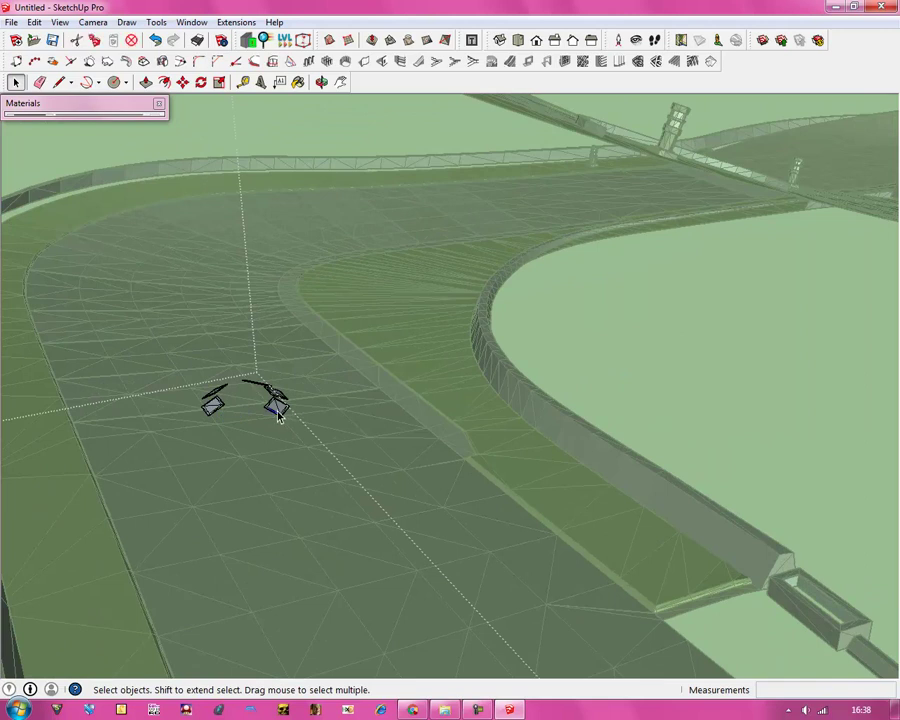
click(276, 402)
key(Delete)
click(257, 391)
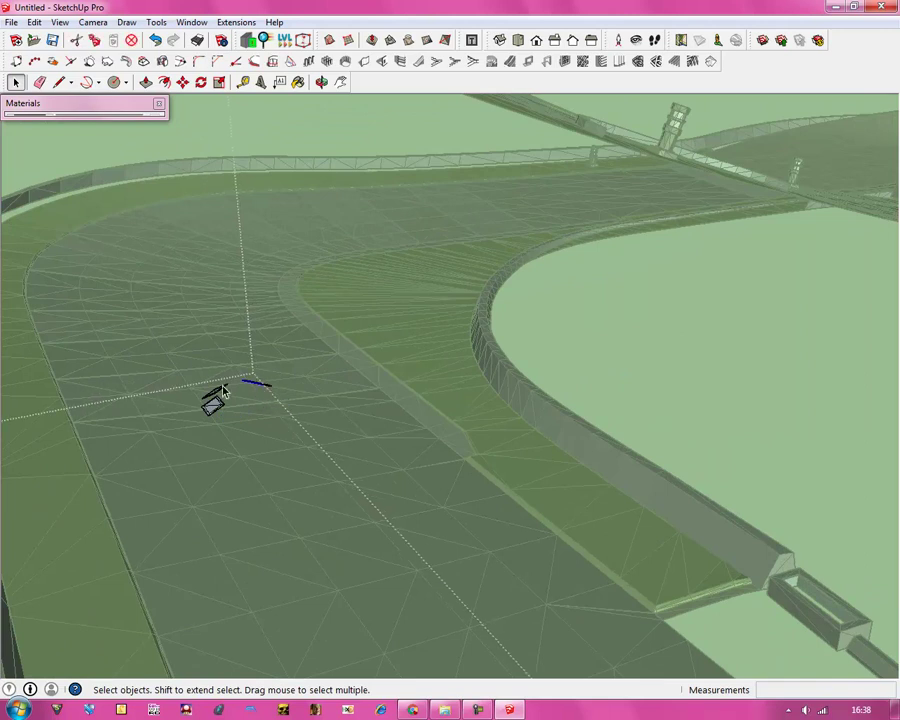
click(254, 386)
click(211, 405)
middle_drag(329, 378, 653, 474)
scroll(260, 363, down, 5)
scroll(472, 377, up, 6)
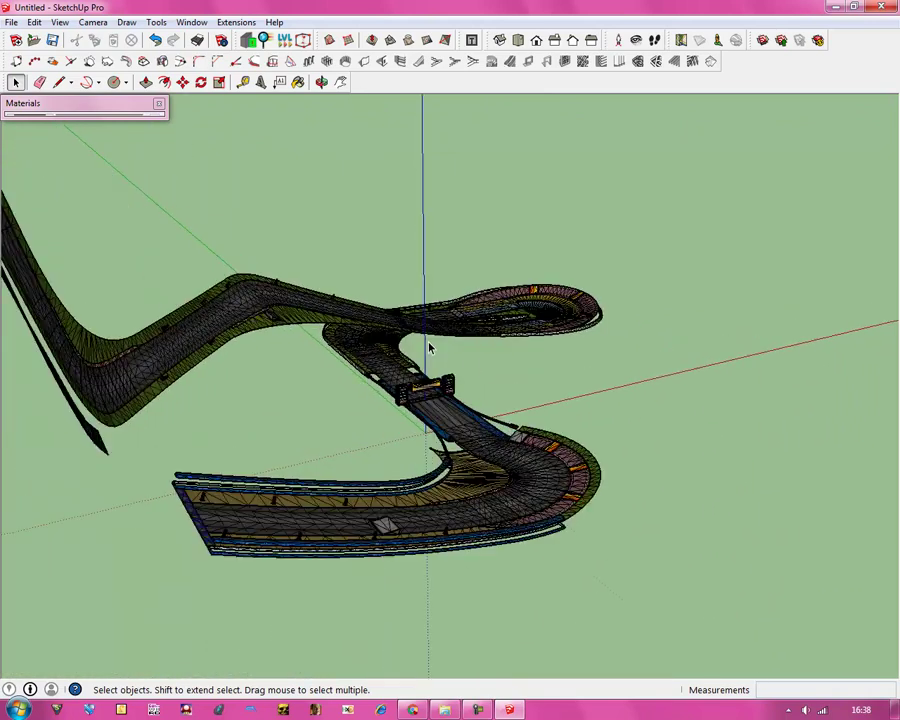
Open the group of barriers and delete the blue-and-white barrier pieces on both sides of the lower straight.
scroll(408, 430, down, 2)
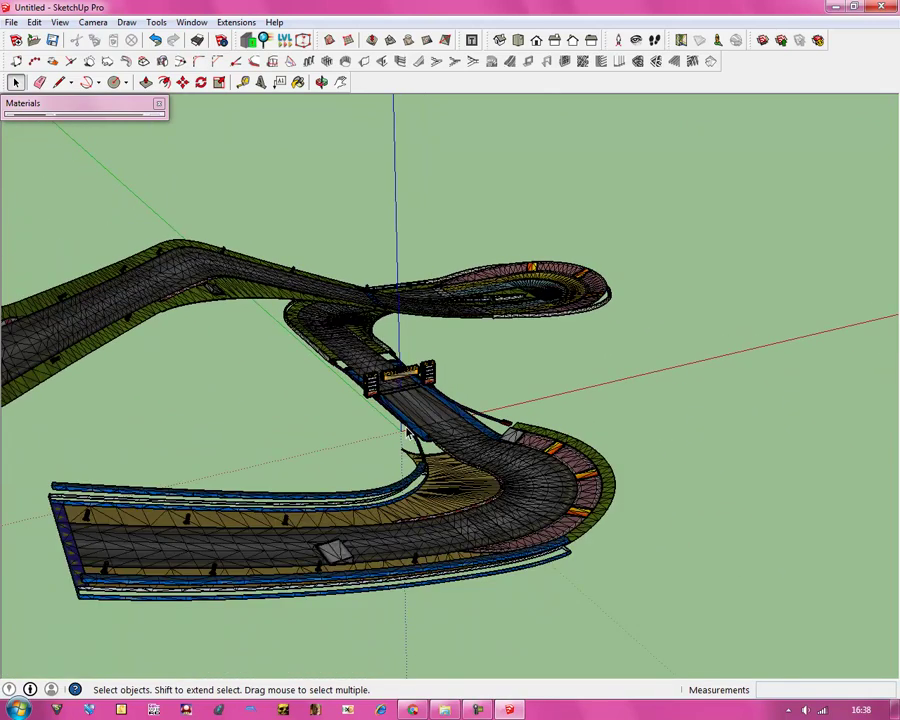
click(350, 497)
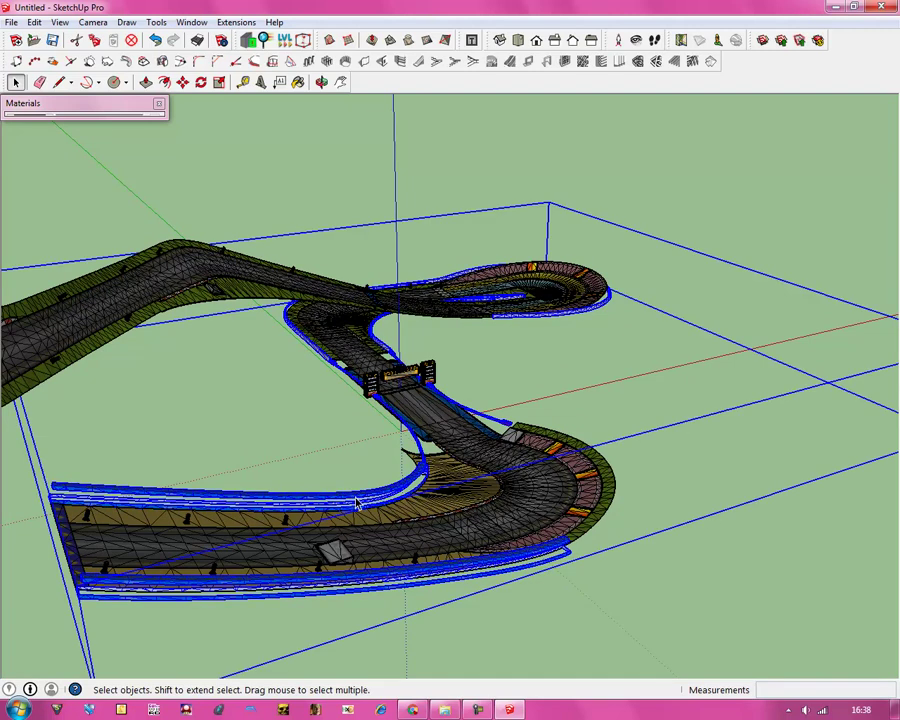
double_click(358, 498)
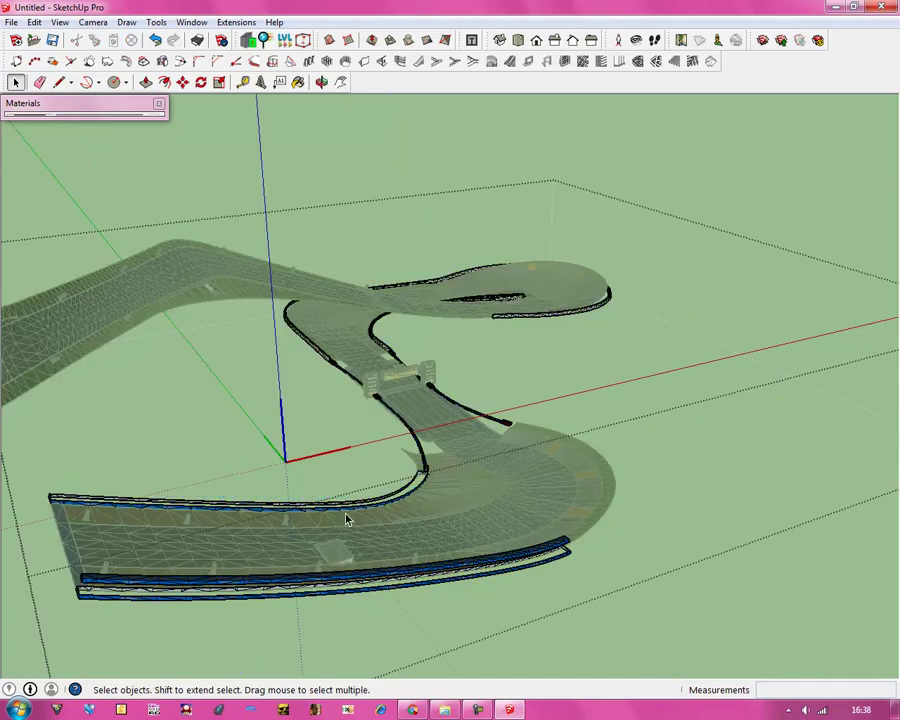
click(340, 506)
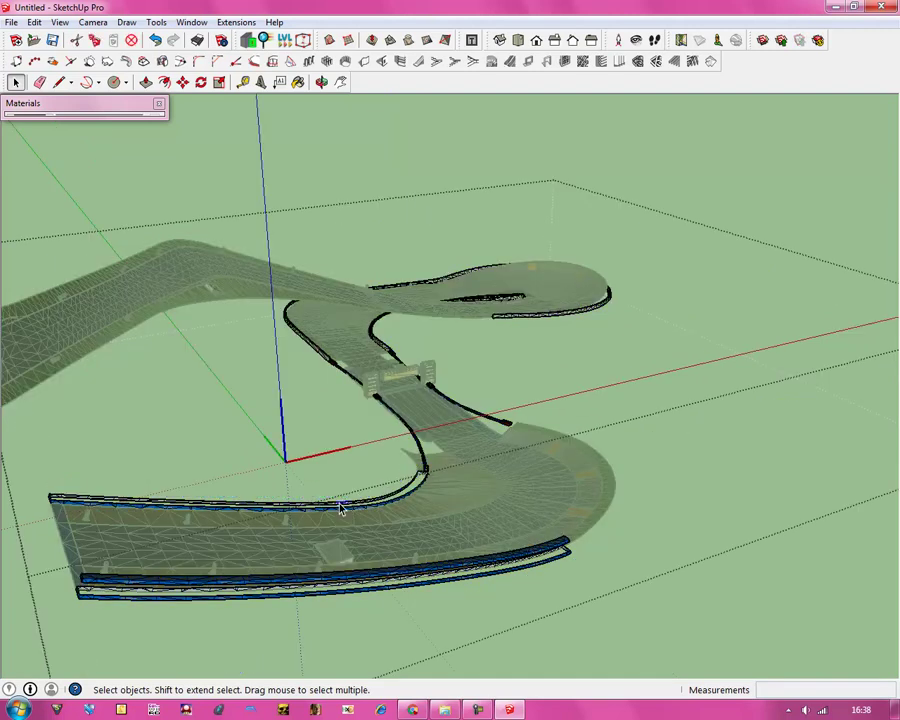
key(Delete)
click(343, 580)
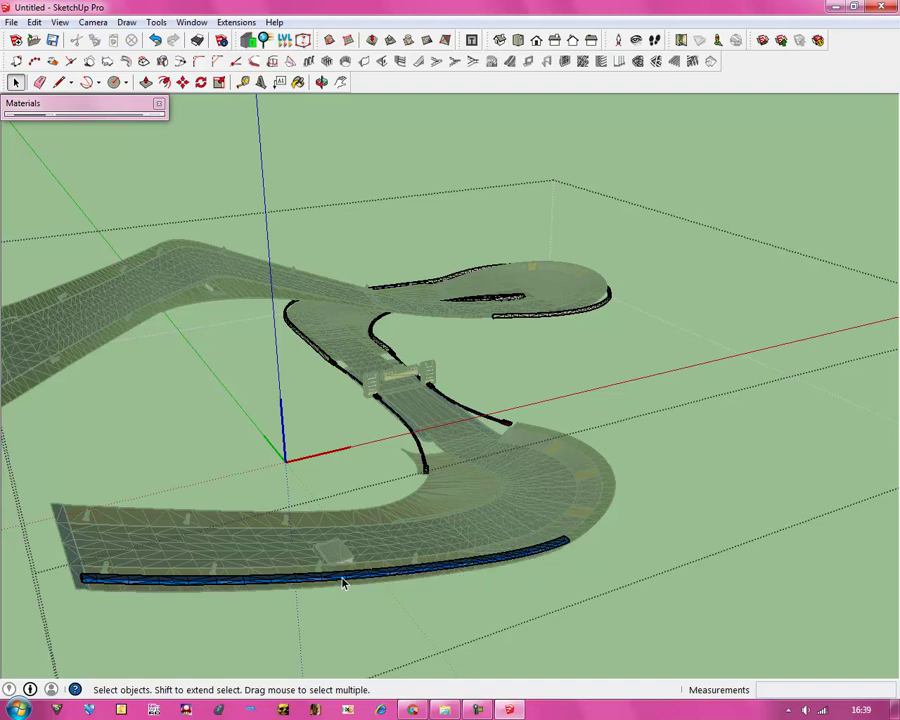
key(Delete)
Delete the barriers around the outside and inside of the far banked loop, and close the barrier group.
scroll(560, 420, up, 4)
middle_drag(578, 438, 548, 476)
scroll(567, 399, up, 5)
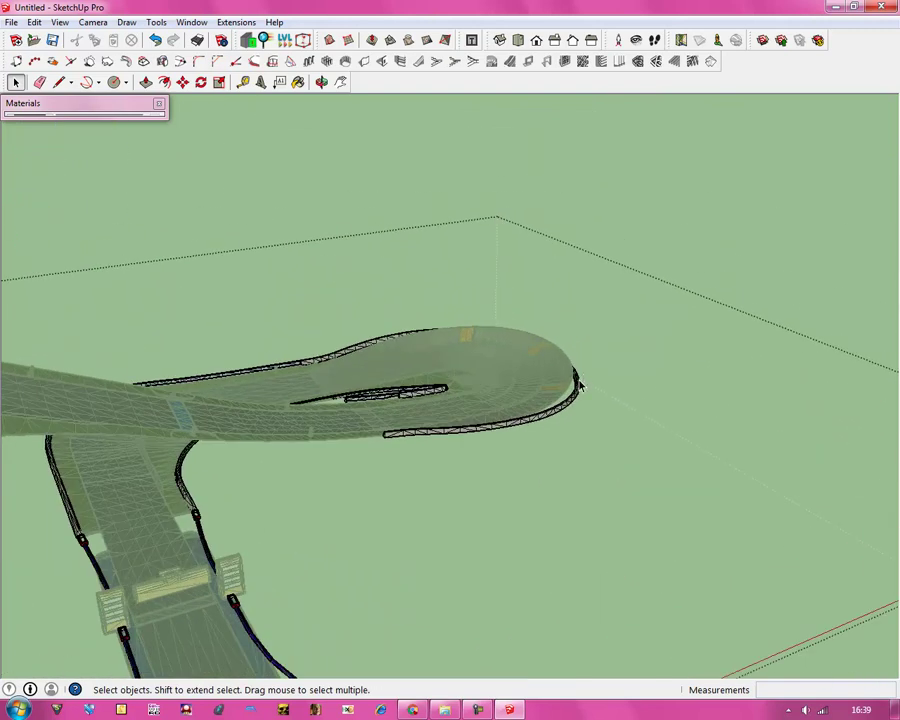
click(554, 421)
middle_drag(554, 421, 522, 406)
key(Delete)
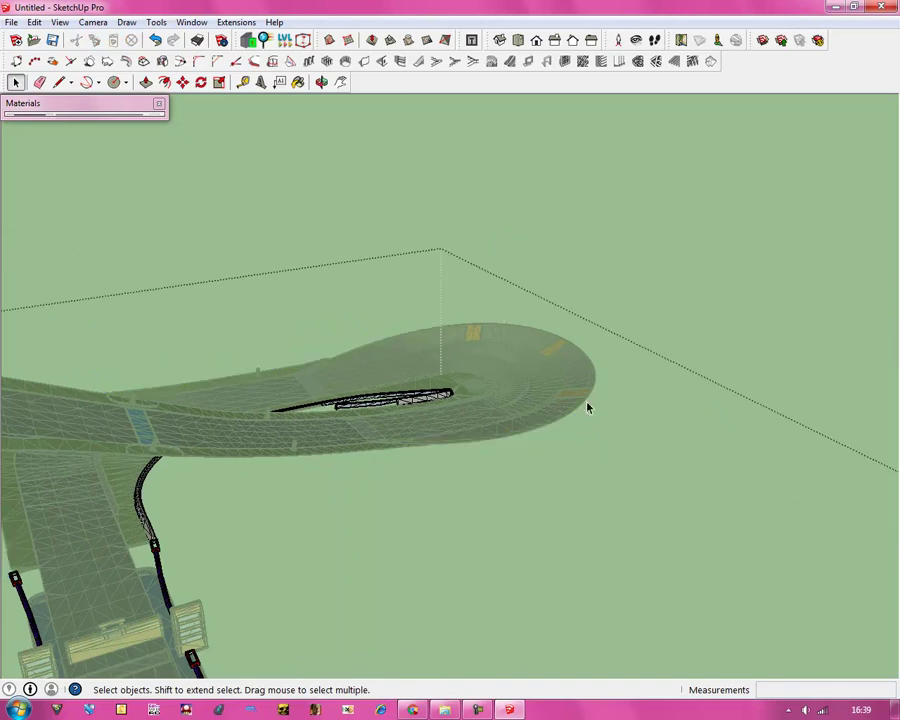
click(418, 403)
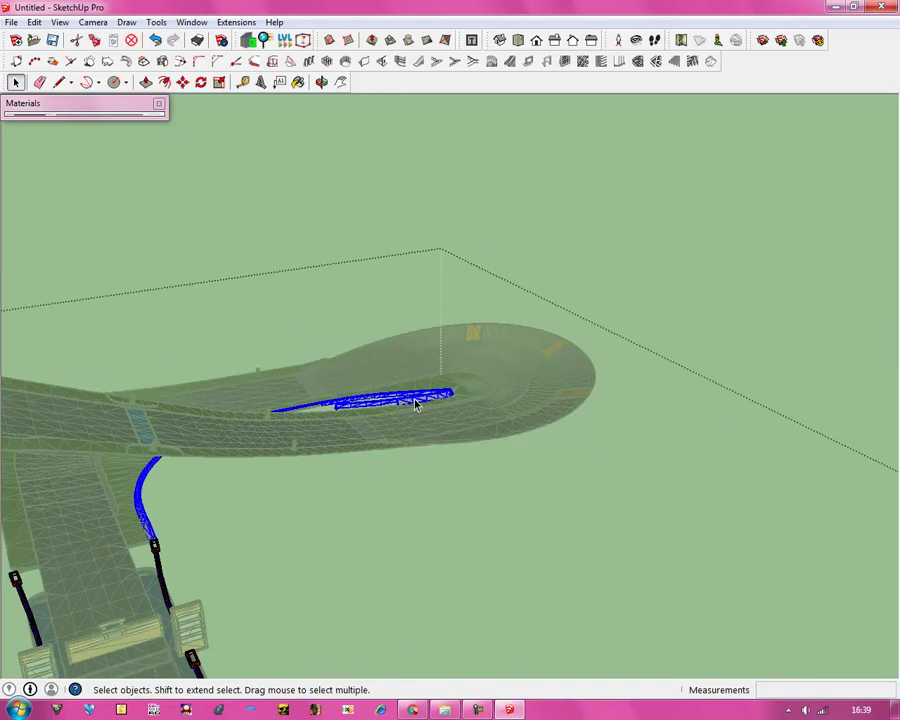
key(Delete)
mouse_move(414, 402)
middle_down()
mouse_move(444, 346)
mouse_move(304, 434)
mouse_move(635, 406)
middle_up()
scroll(442, 348, down, 3)
scroll(304, 434, up, 3)
click(635, 406)
Delete the group of small black posts along the upper road and the MARIOKART start gate at the checkered line.
scroll(365, 448, up, 4)
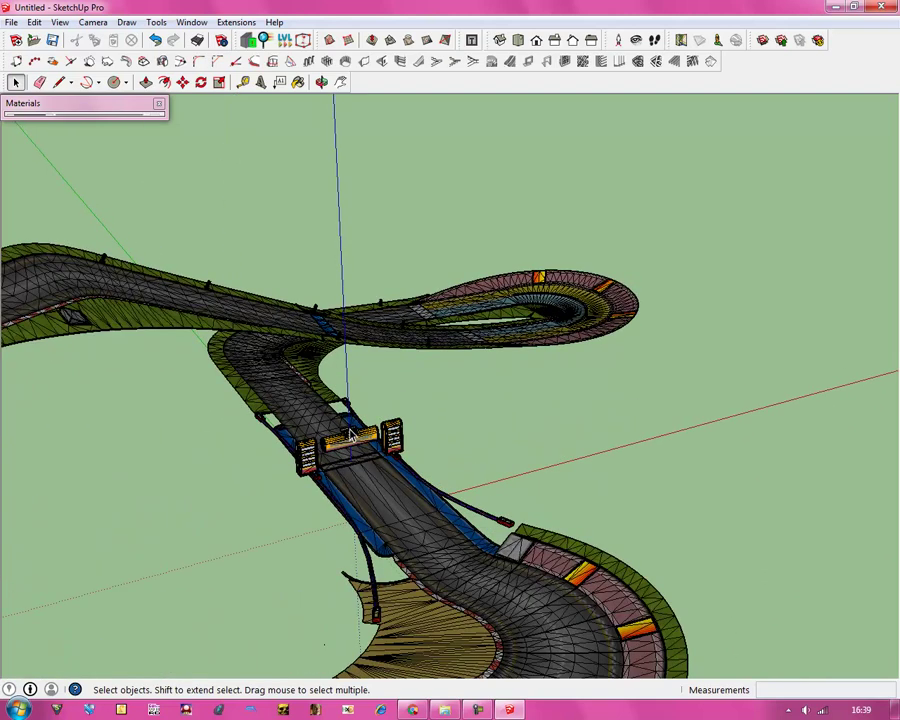
scroll(365, 448, up, 2)
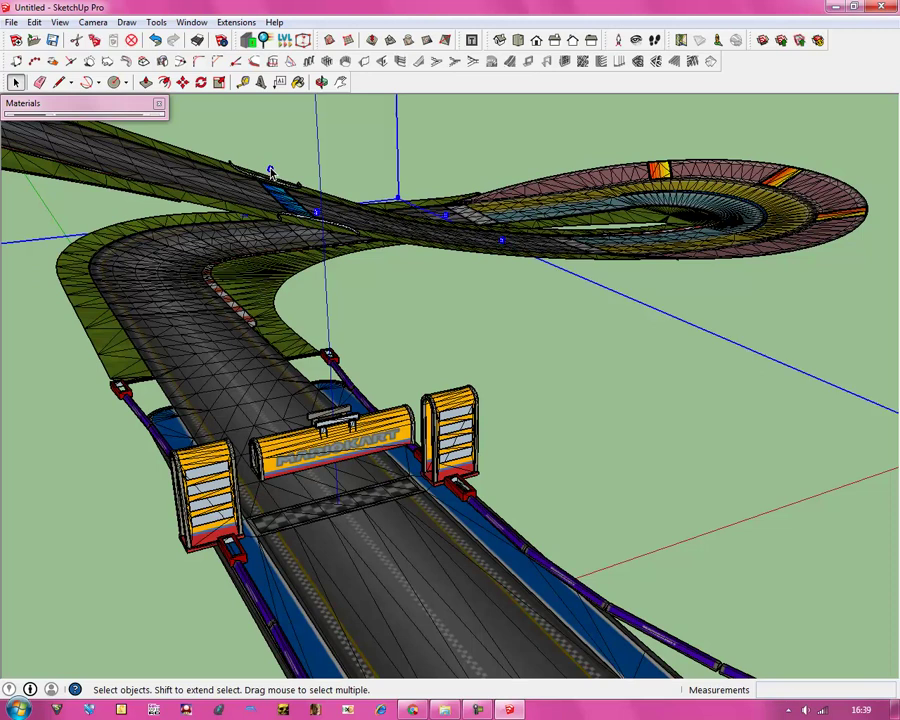
click(321, 82)
drag(540, 400, 85, 327)
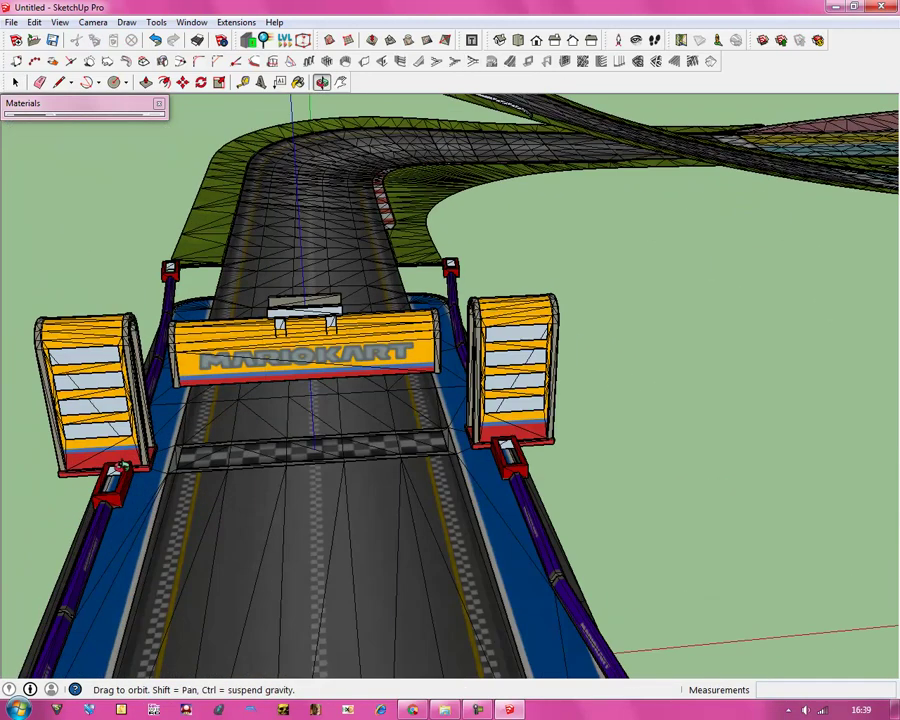
click(16, 83)
middle_drag(380, 190, 570, 225)
scroll(422, 310, up, 4)
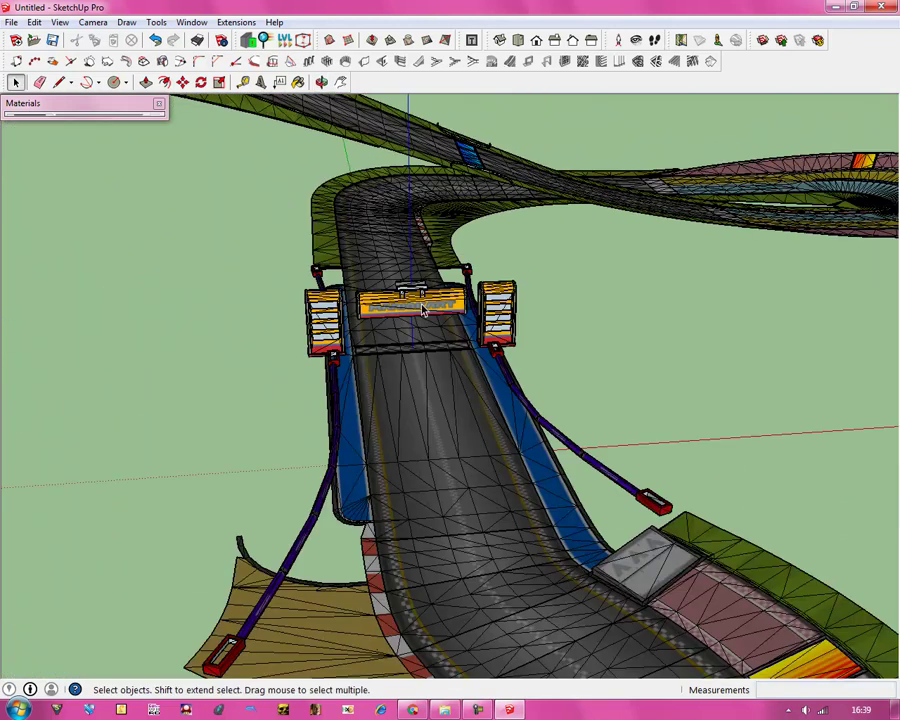
click(422, 310)
scroll(345, 271, up, 4)
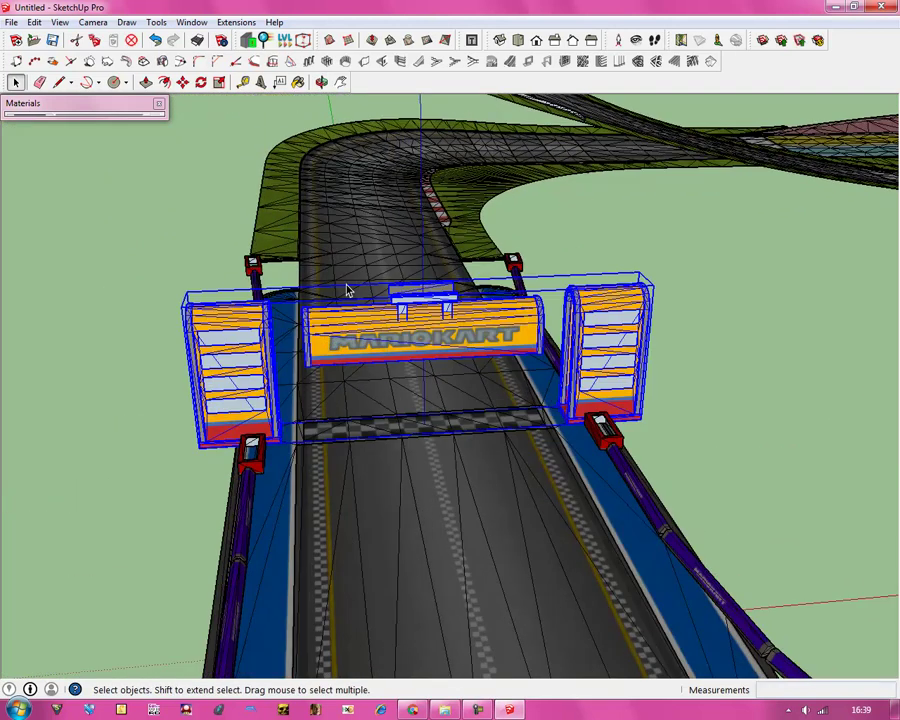
key(Delete)
Inspect the red and purple barriers beside the start straight and check the whole stripped track for leftover objects.
scroll(179, 394, down, 3)
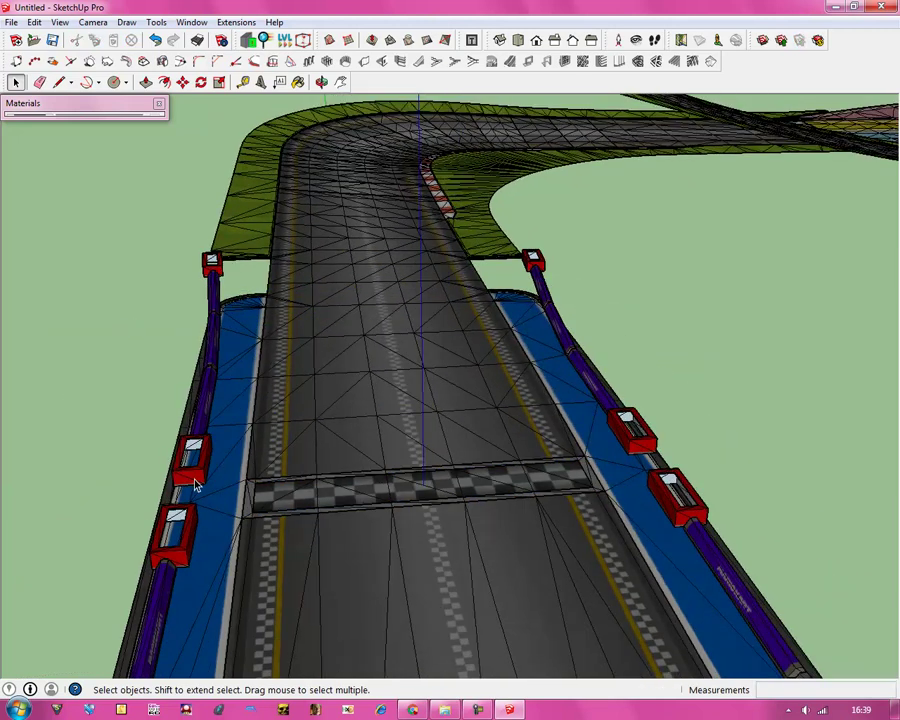
scroll(137, 384, down, 3)
scroll(230, 295, down, 1)
scroll(210, 292, up, 2)
scroll(210, 310, down, 6)
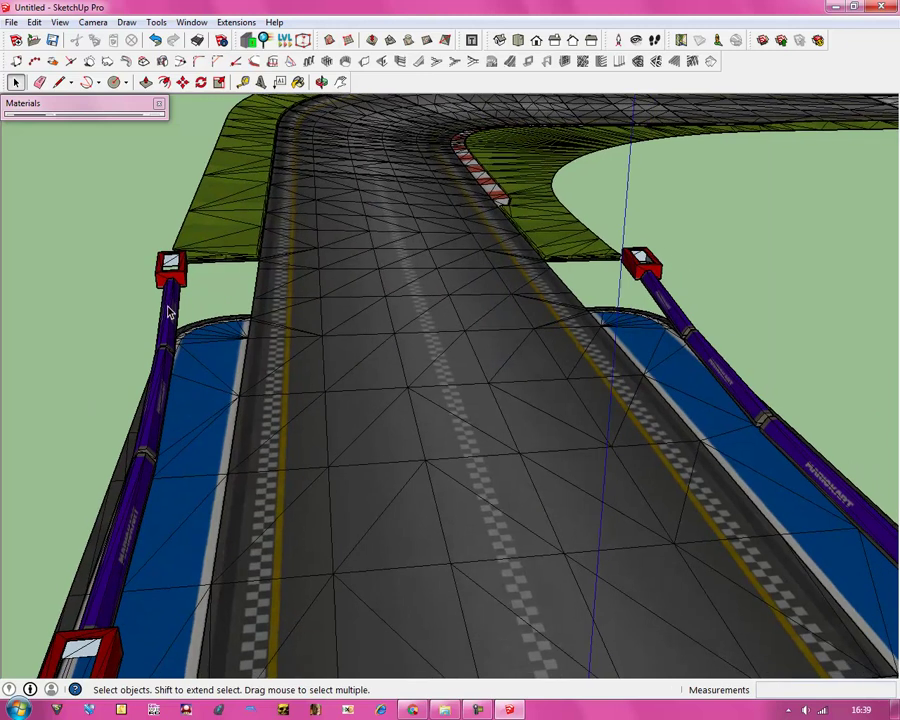
scroll(265, 239, down, 8)
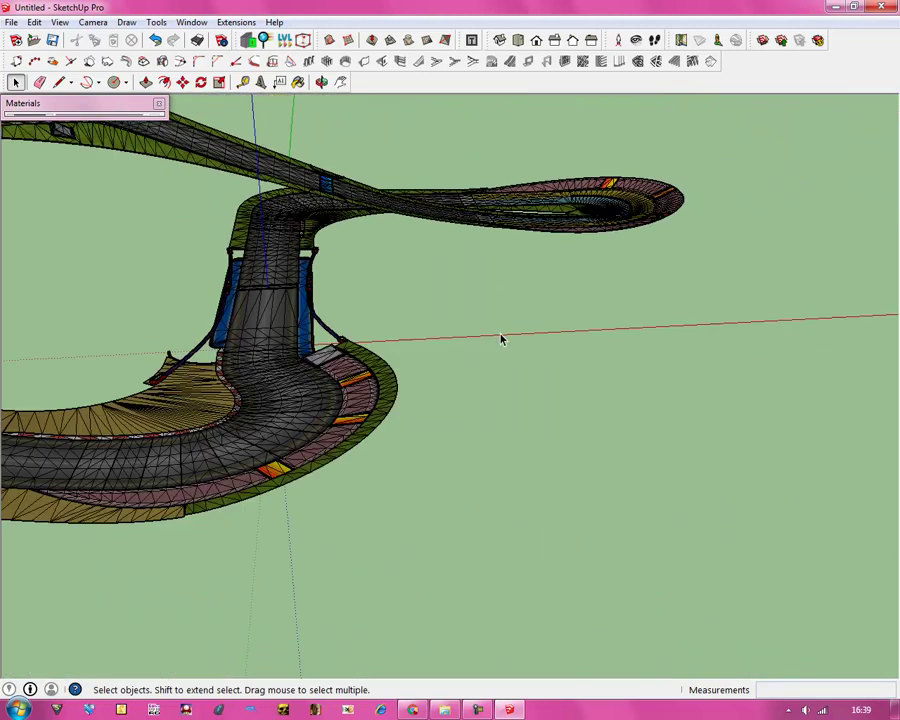
scroll(627, 384, down, 3)
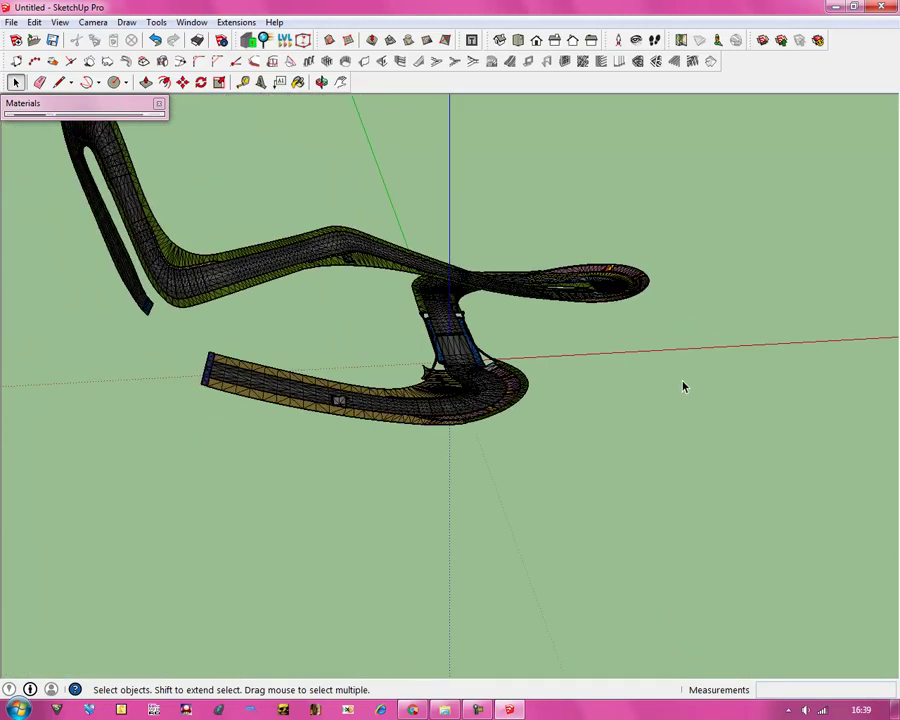
scroll(640, 430, down, 3)
scroll(600, 440, up, 2)
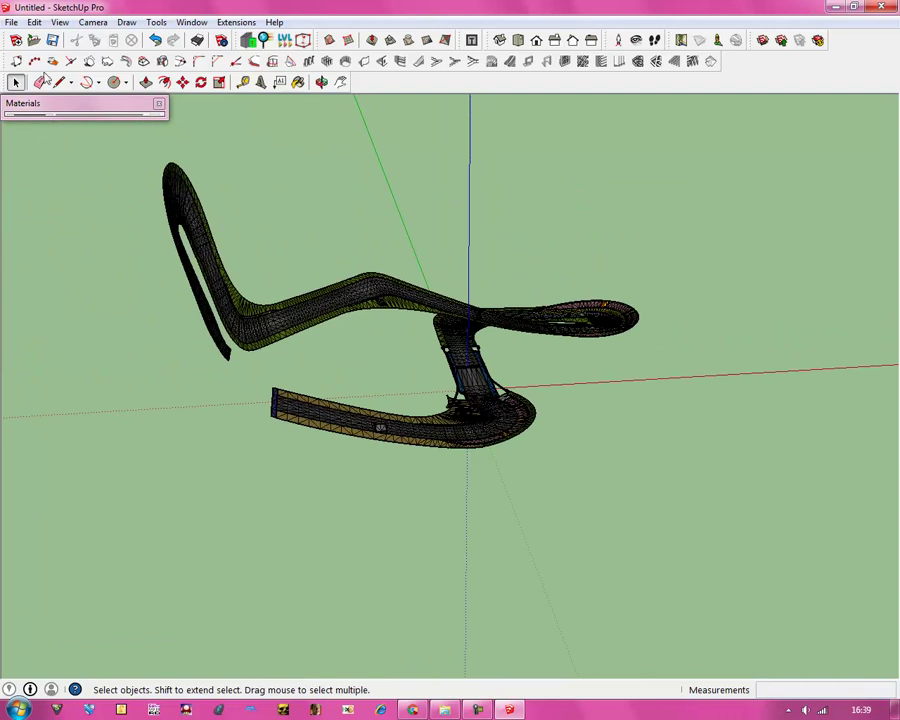
Save the stripped model as a new SketchUp file named kcl in the 1_FTEX - Copia folder.
click(11, 22)
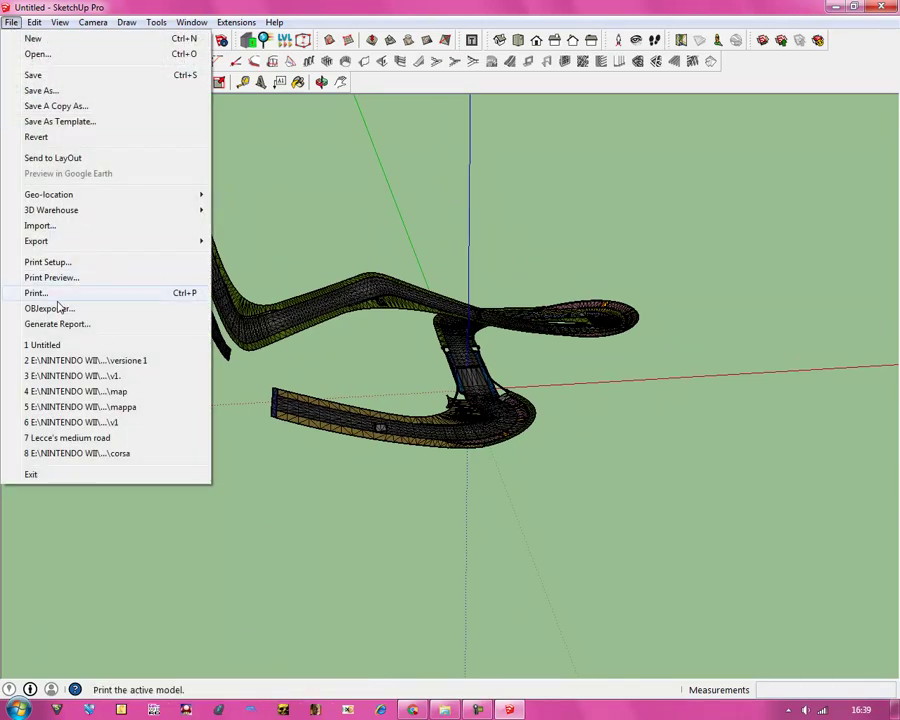
click(40, 90)
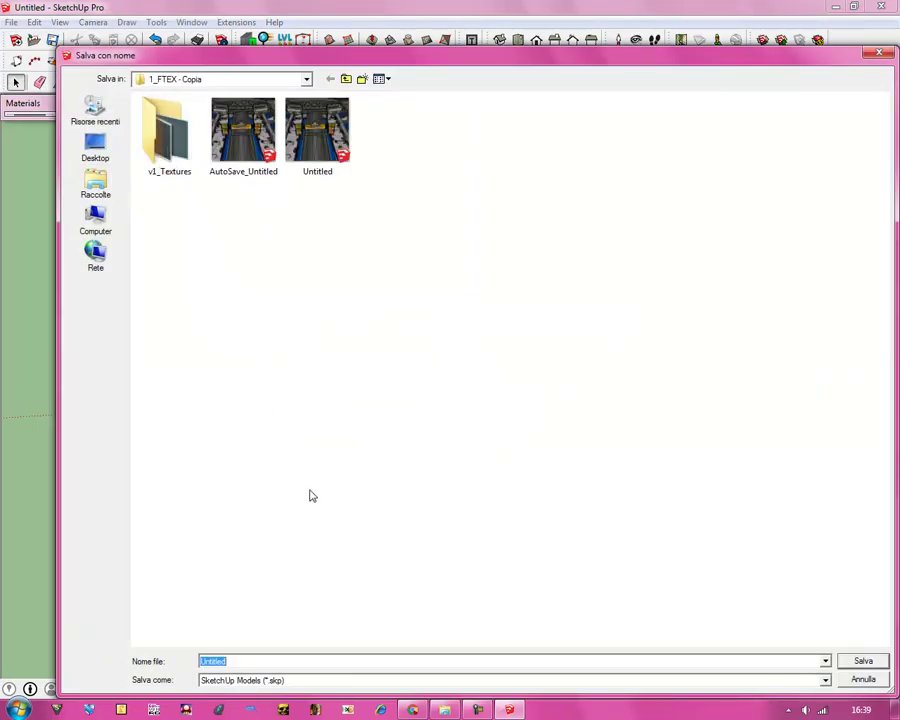
text(kcl)
click(863, 661)
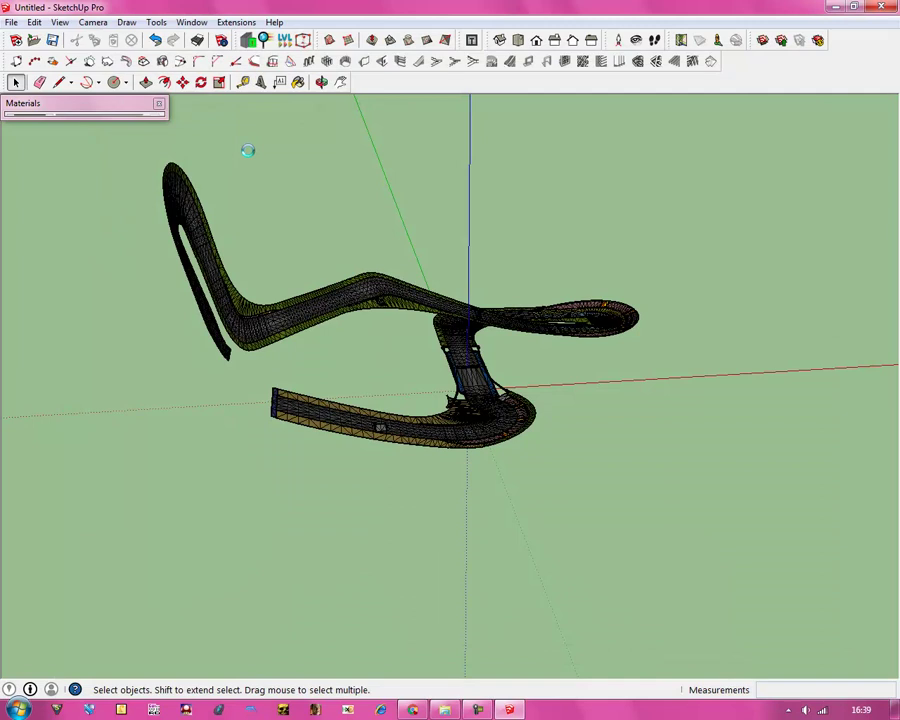
click(478, 709)
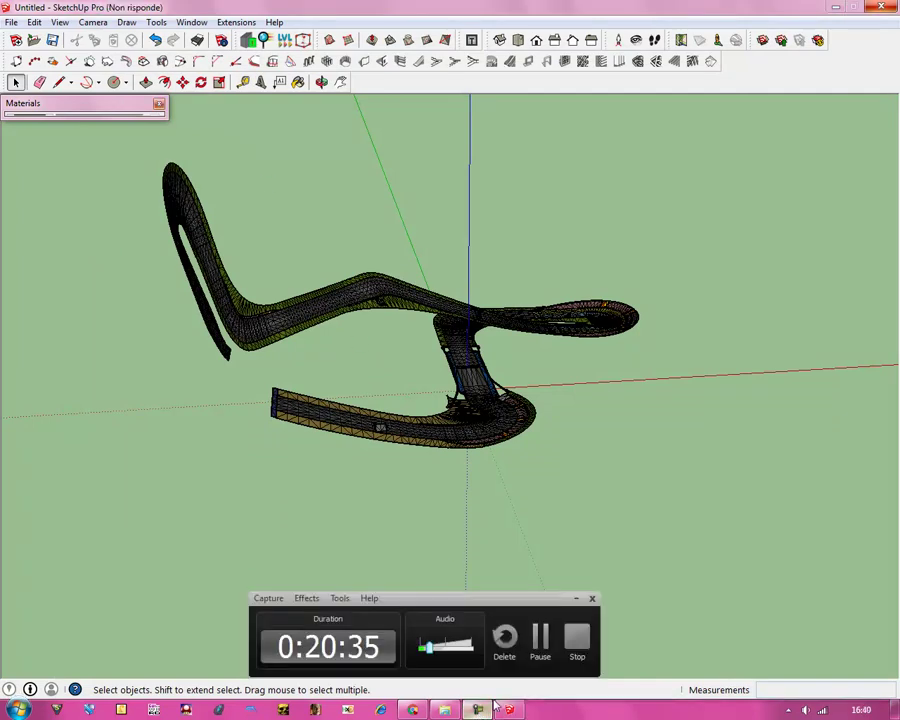
click(576, 598)
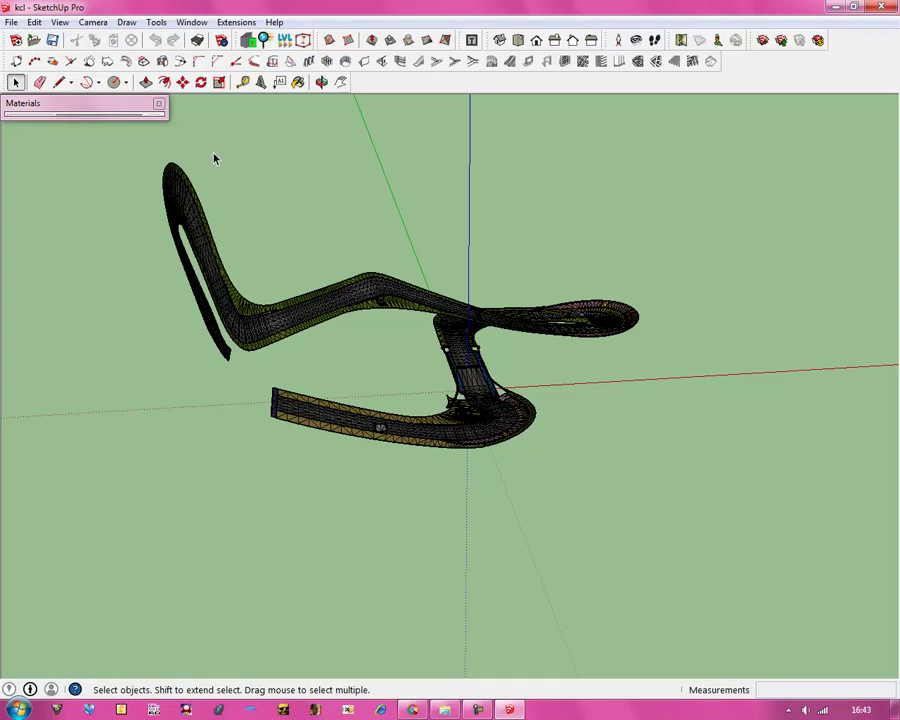
Export the model with OBJexporter as kcl in the 1_FTEX - Copia folder.
click(11, 22)
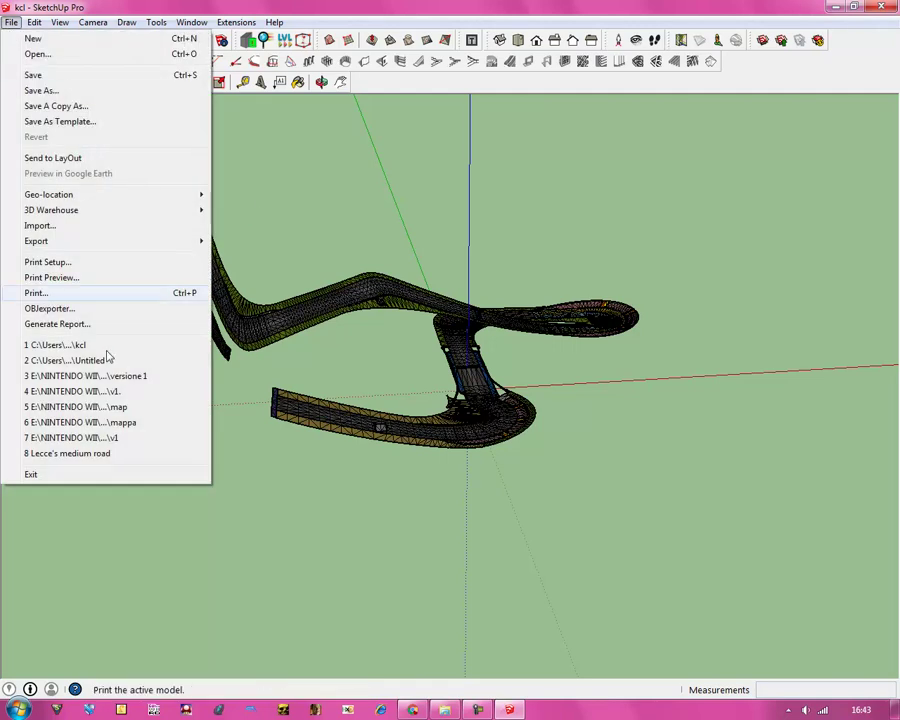
click(48, 310)
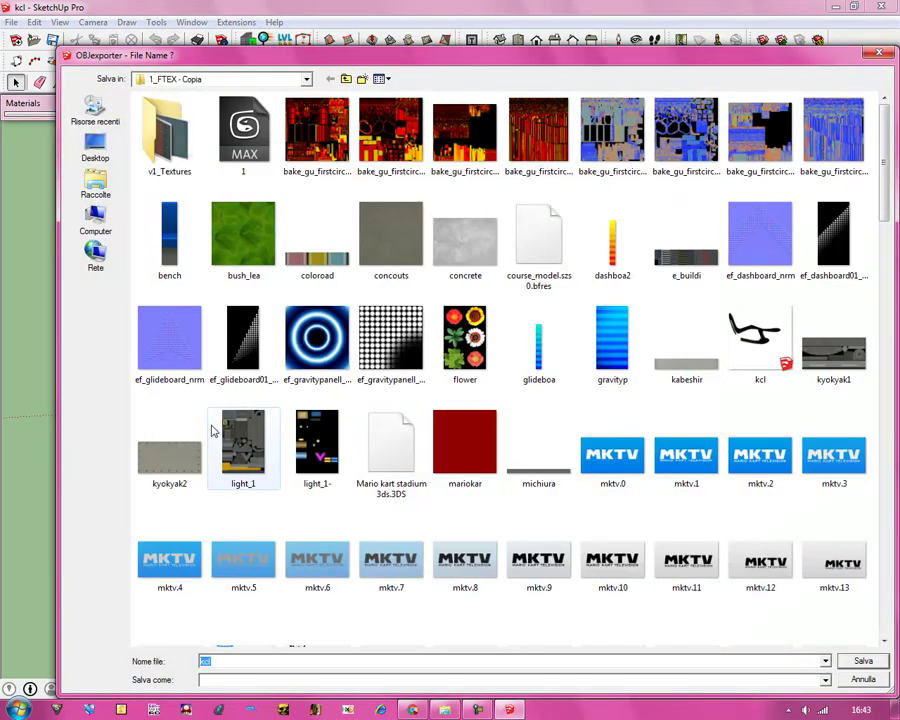
click(863, 661)
click(446, 391)
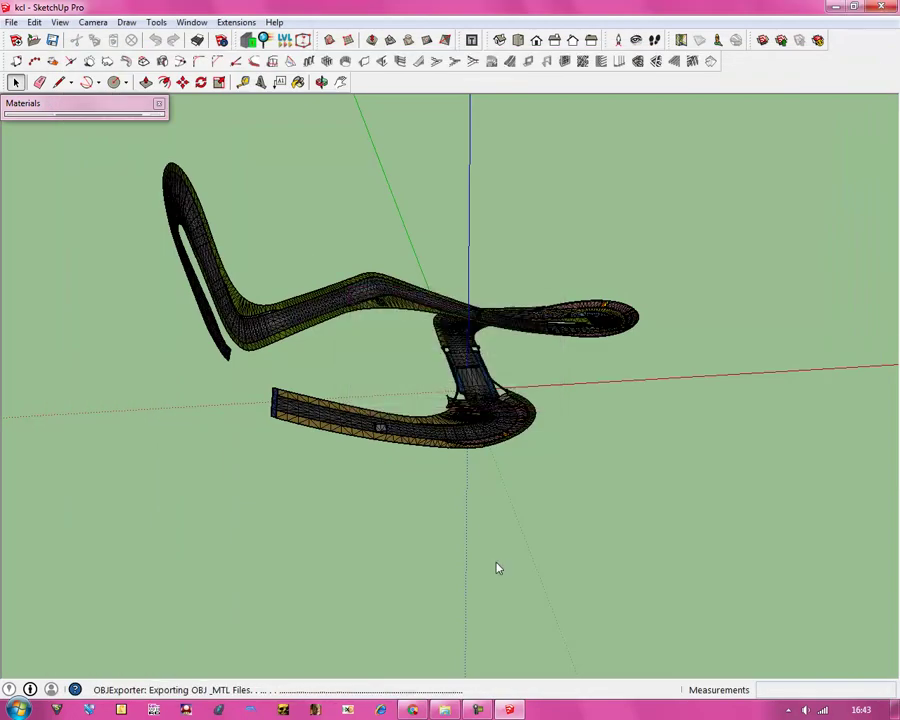
Switch to Windows Explorer, check the textures in the exported kcl_Textures folder, and return to the SketchUp model.
click(445, 709)
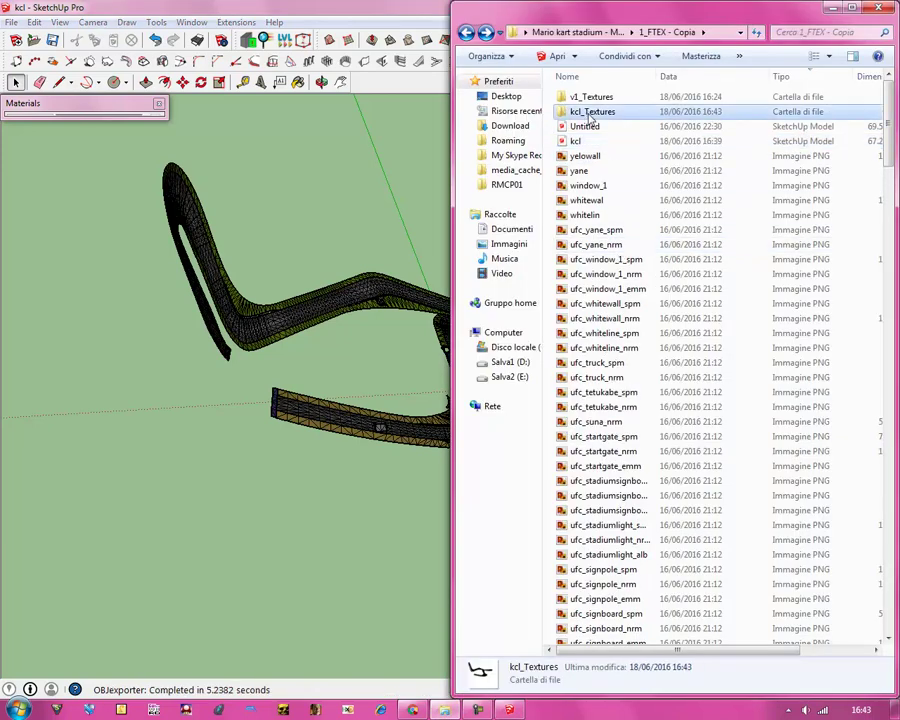
double_click(588, 112)
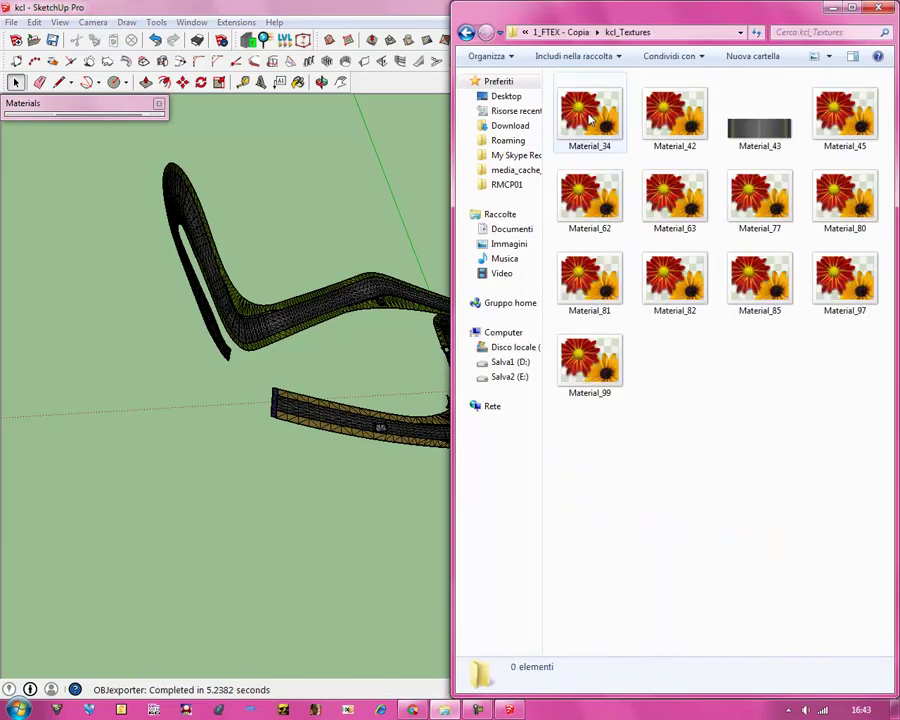
click(466, 33)
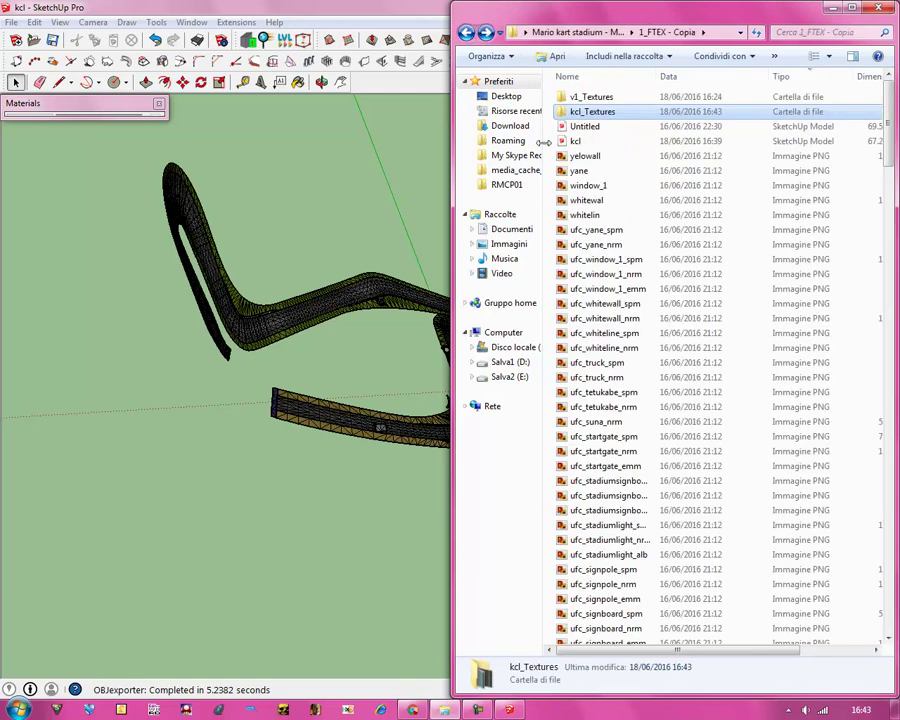
click(833, 8)
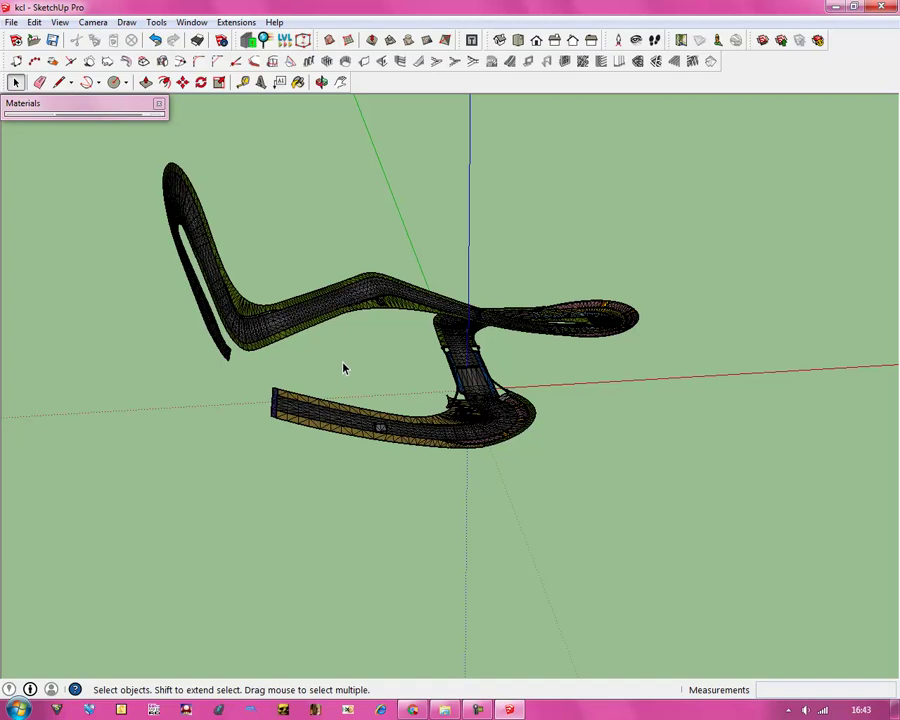
Delete the green grass strips bordering the road along the whole track.
click(321, 82)
drag(375, 184, 398, 410)
drag(637, 432, 500, 305)
drag(520, 350, 211, 277)
click(15, 82)
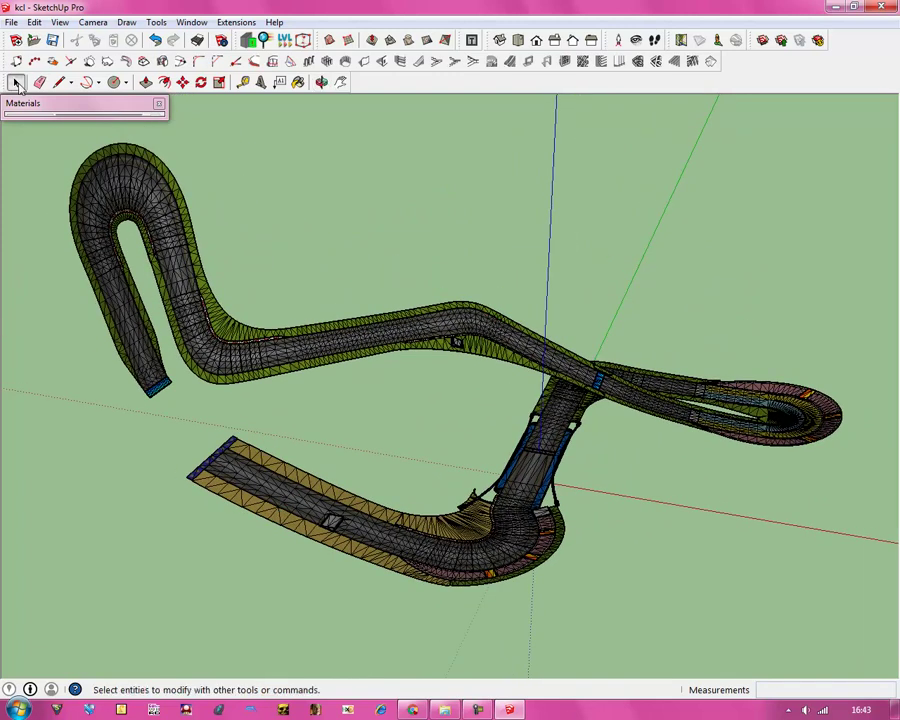
click(225, 335)
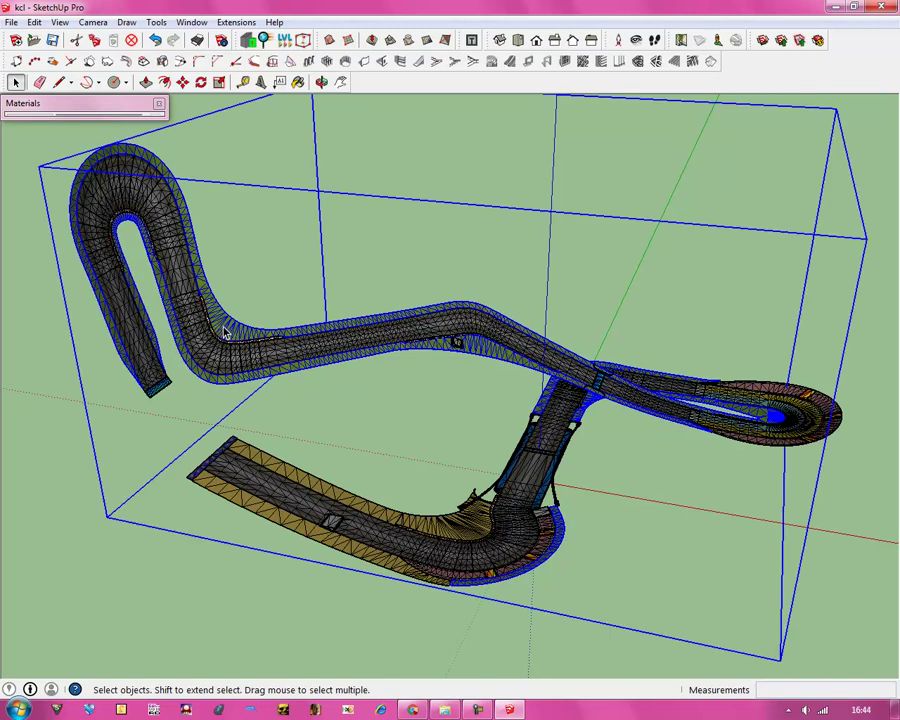
click(225, 333)
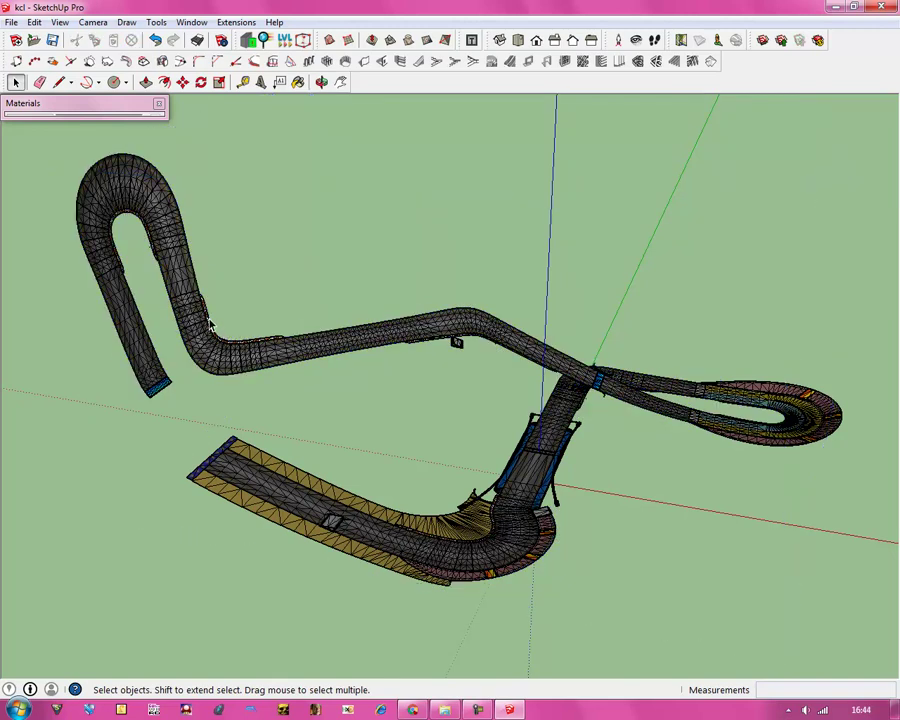
Delete the thin trims along the inner curves and the coloured surfaces of the hairpin and the lower bend's outer edge.
click(210, 325)
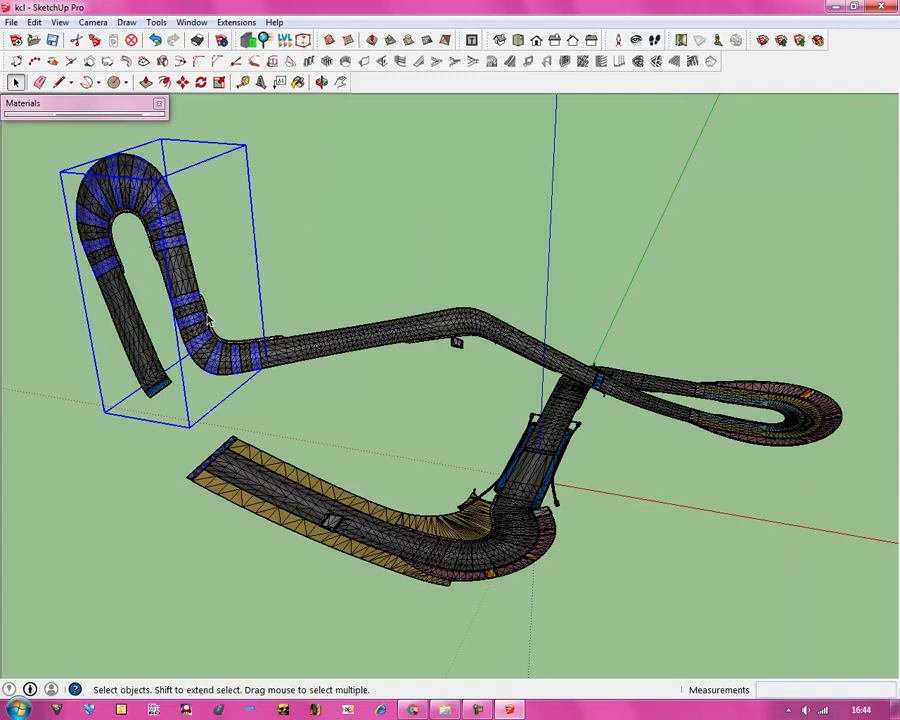
click(240, 352)
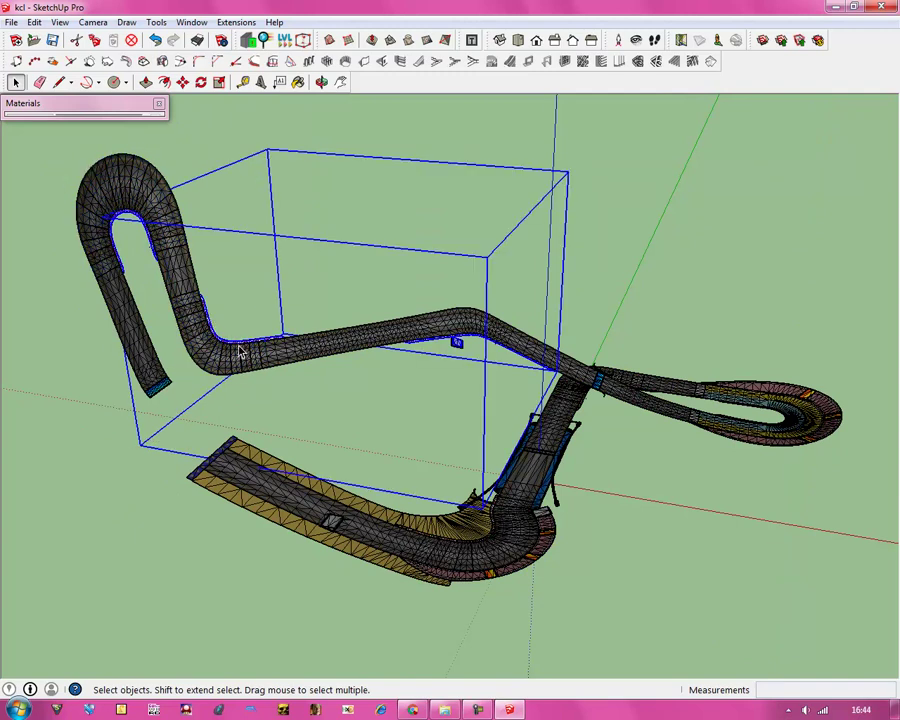
click(333, 365)
click(461, 348)
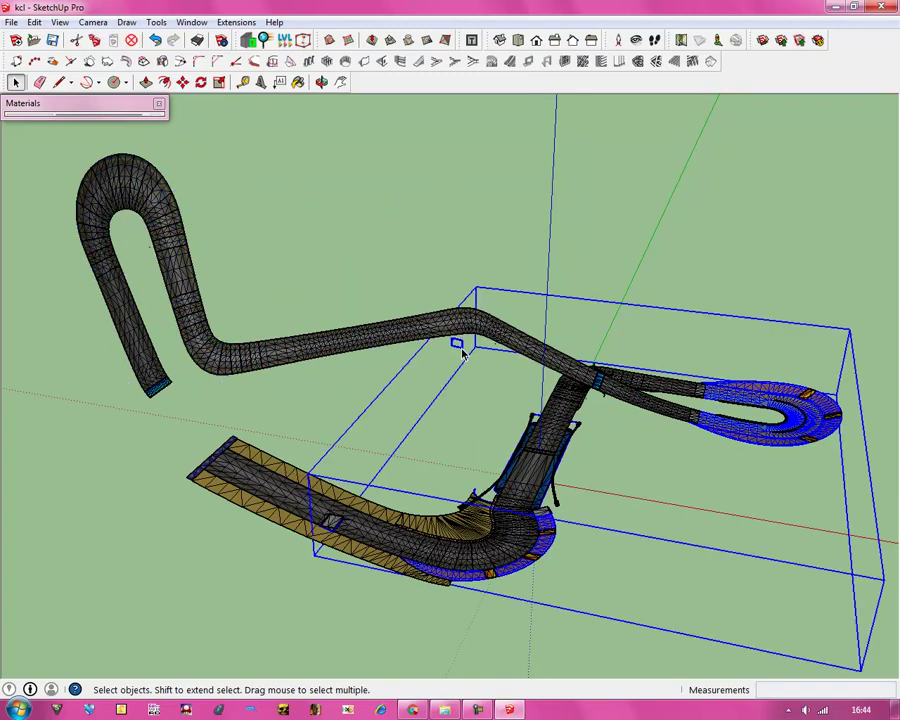
click(461, 348)
scroll(461, 348, down, 2)
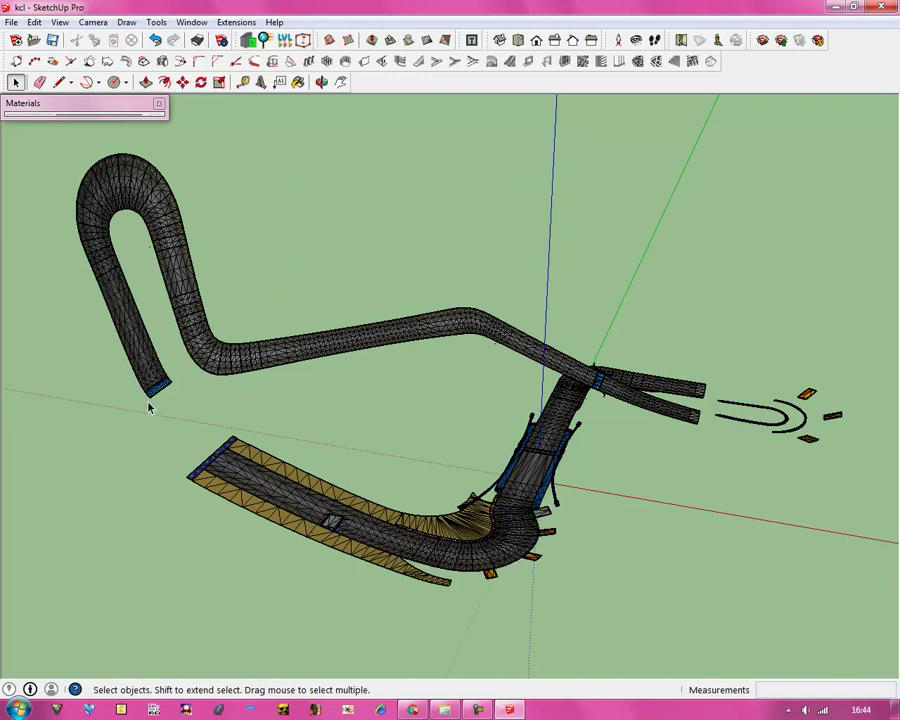
Examine the blue ramp section at the open end of the road.
scroll(139, 405, up, 3)
scroll(139, 405, up, 5)
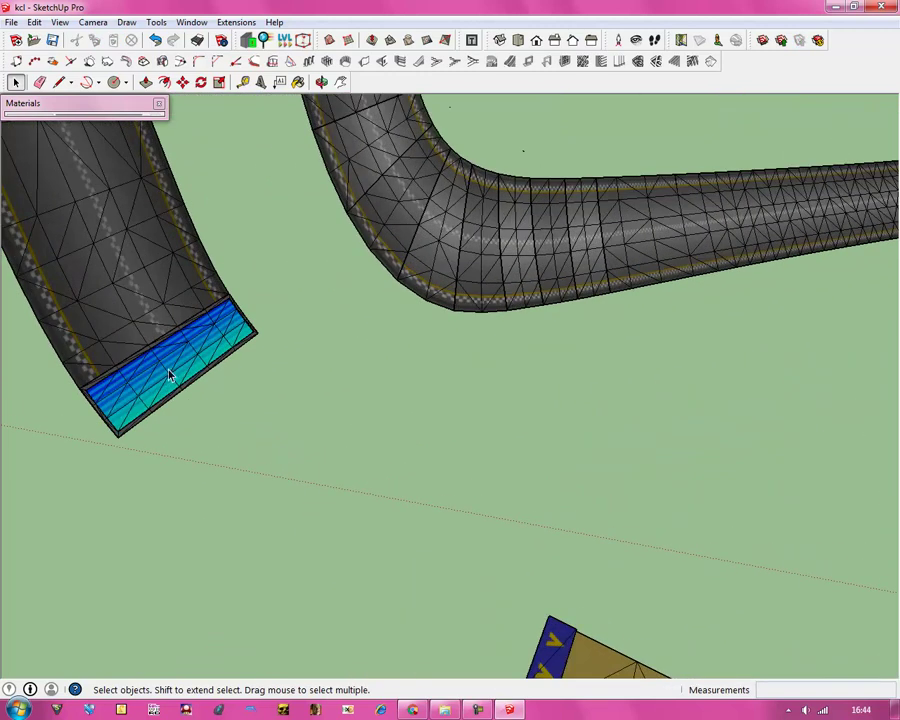
scroll(60, 237, down, 4)
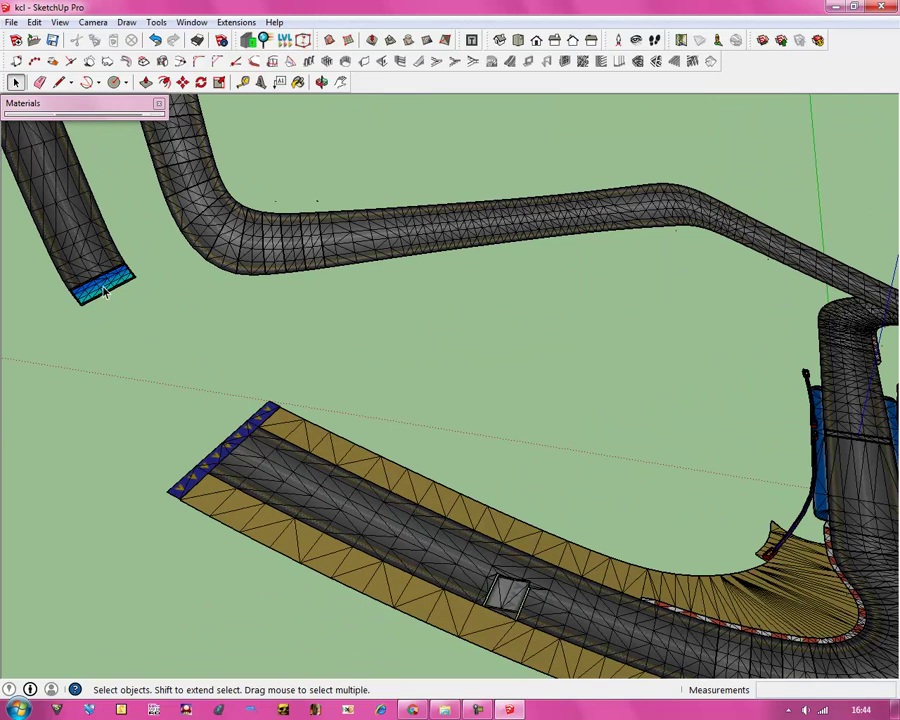
click(101, 290)
scroll(101, 290, up, 5)
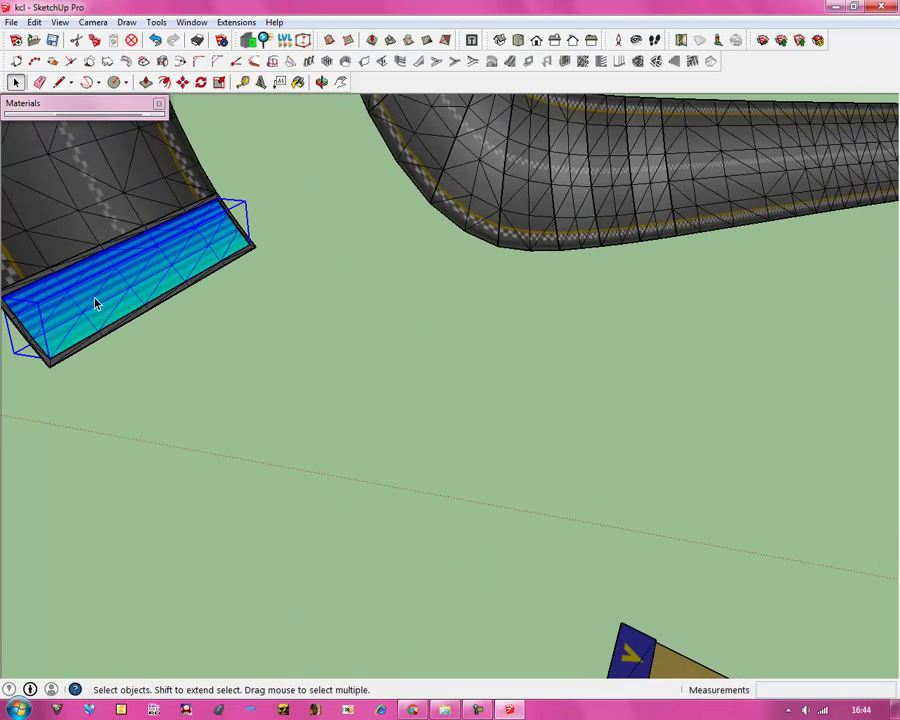
scroll(96, 302, down, 6)
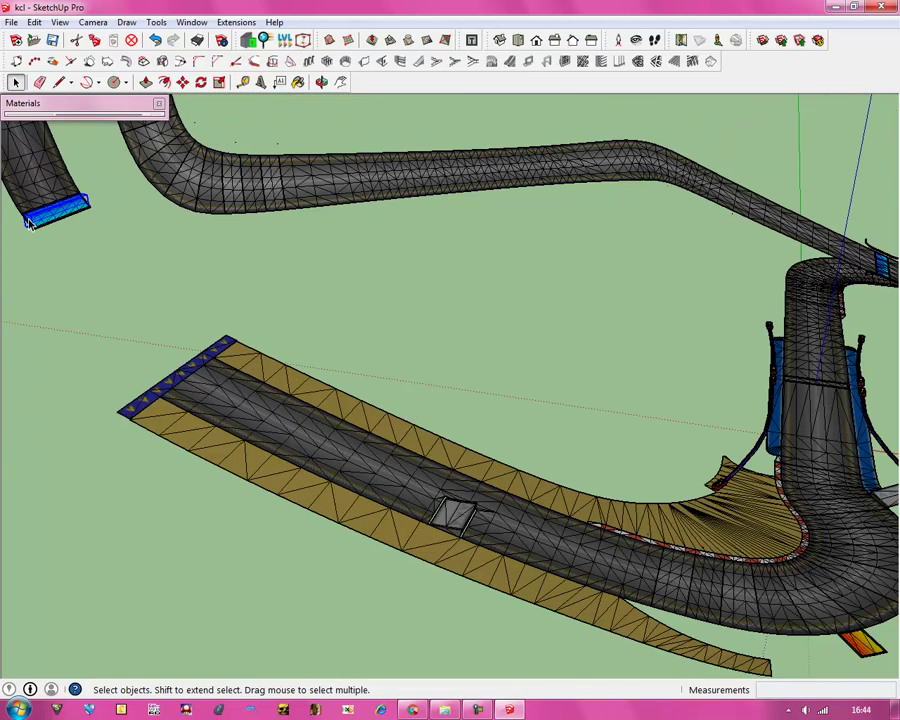
scroll(15, 418, down, 3)
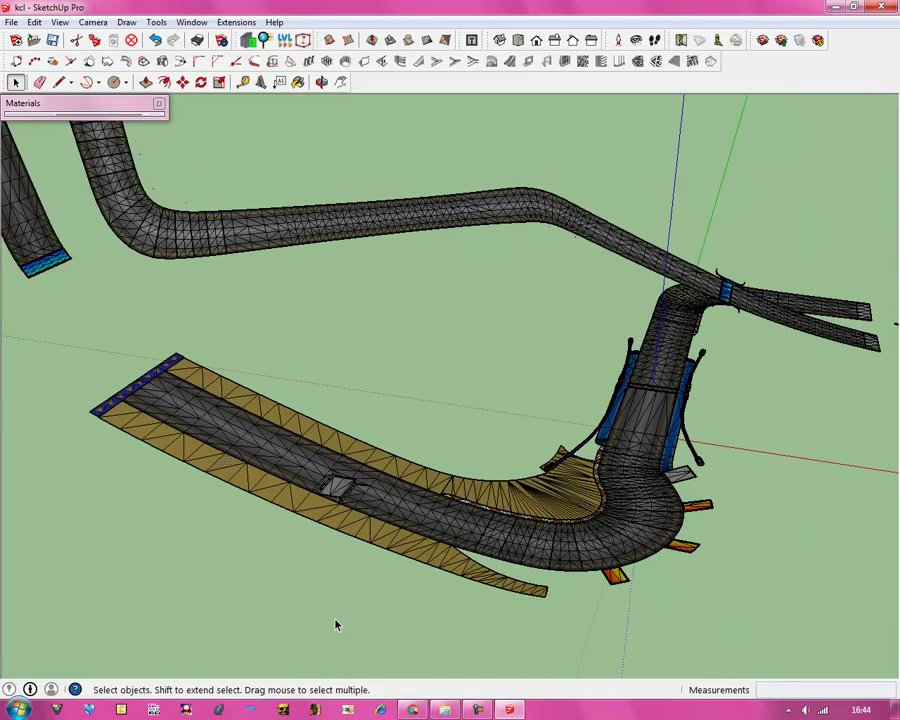
Delete the leftover track pieces: grey road panel, start line, curbs, orange panels, railings, blue side strips and arrow strip.
click(338, 490)
click(659, 583)
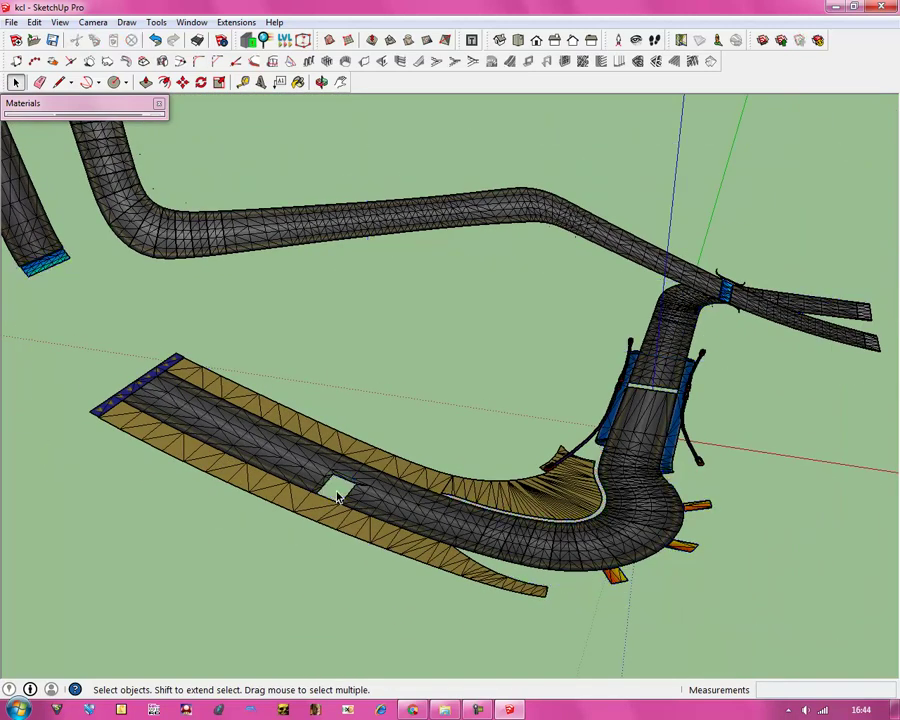
click(618, 581)
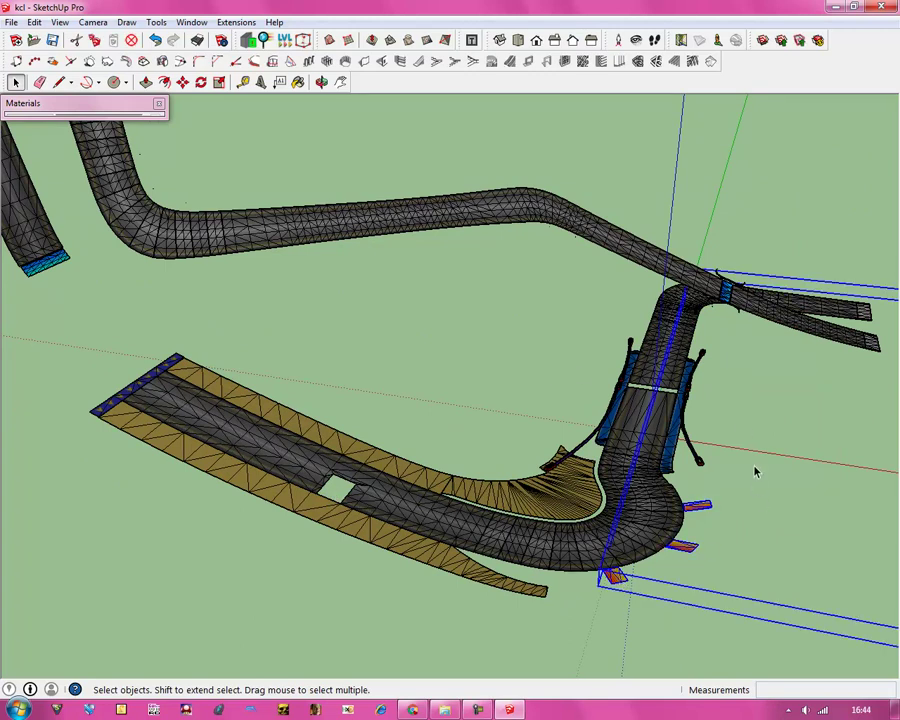
click(699, 470)
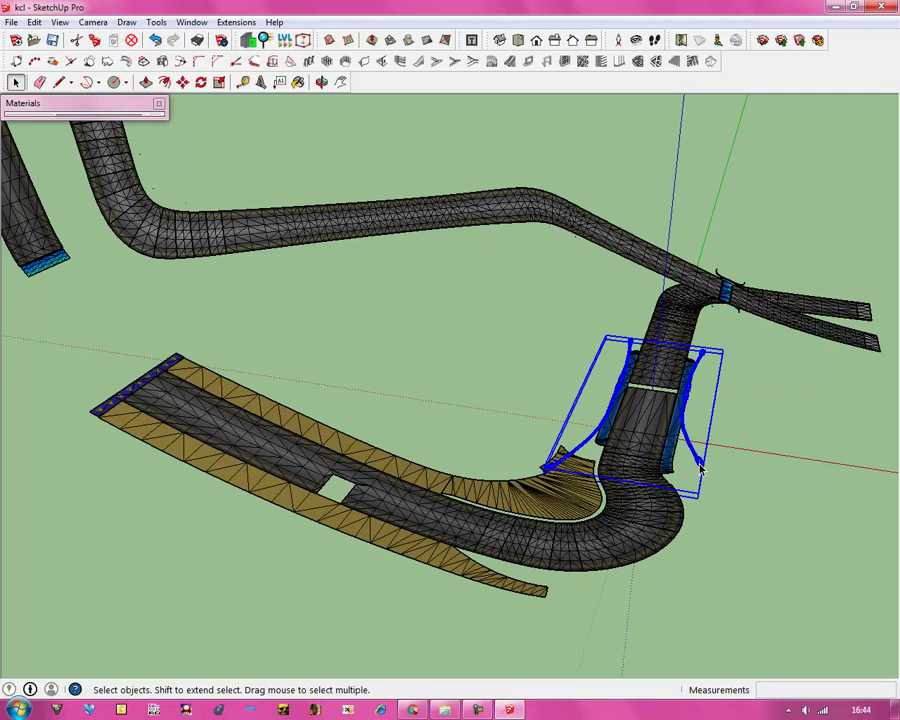
click(684, 444)
scroll(676, 440, down, 2)
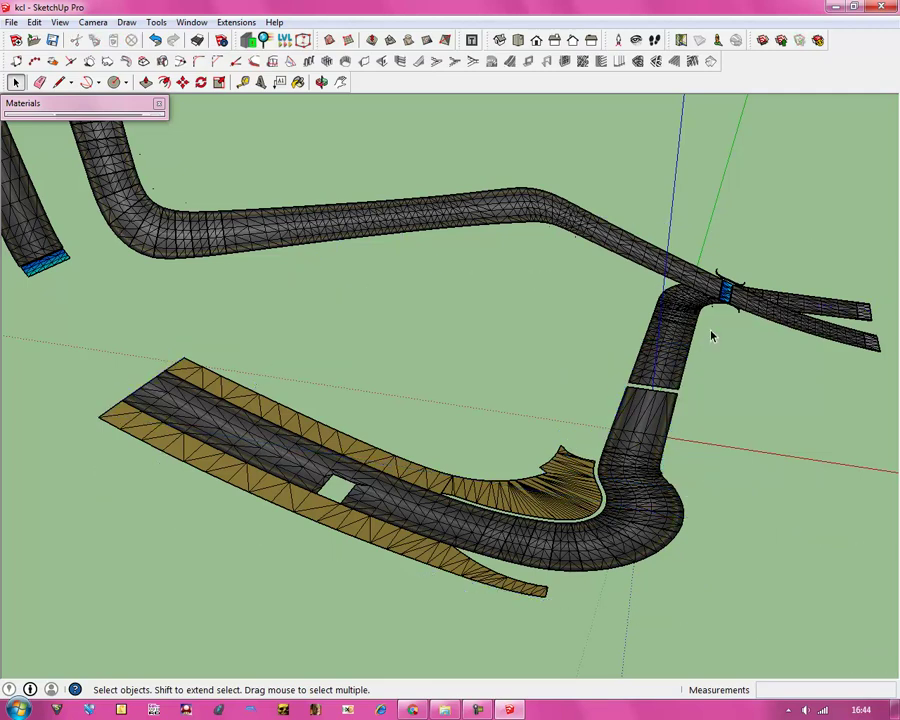
Delete the railing pieces around the blue section where the two roads cross.
scroll(711, 338, up, 5)
click(730, 294)
click(690, 332)
click(683, 347)
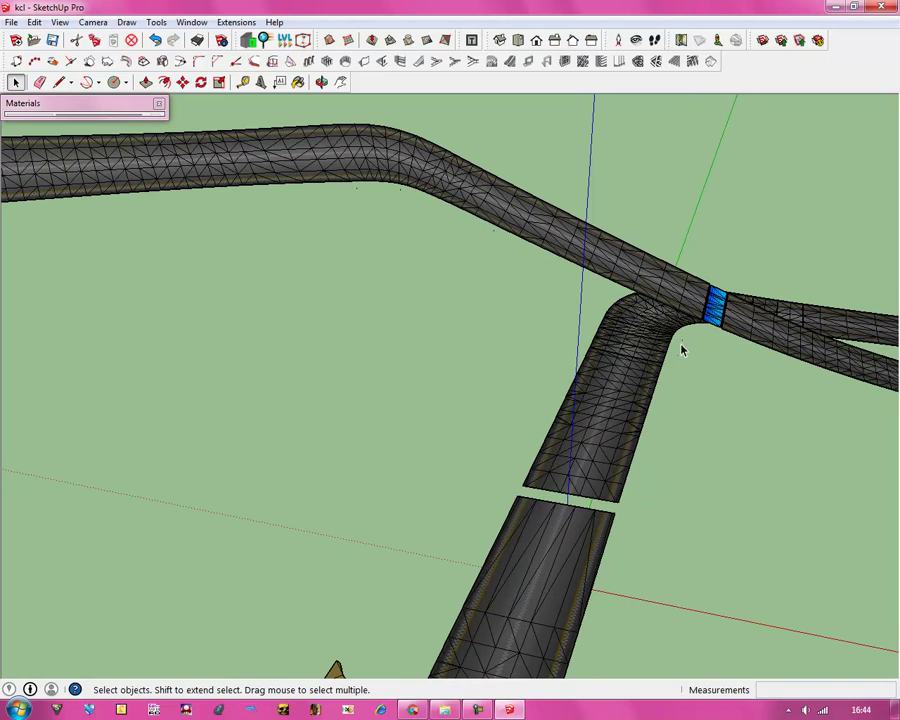
click(684, 348)
scroll(420, 358, down, 3)
scroll(642, 365, up, 2)
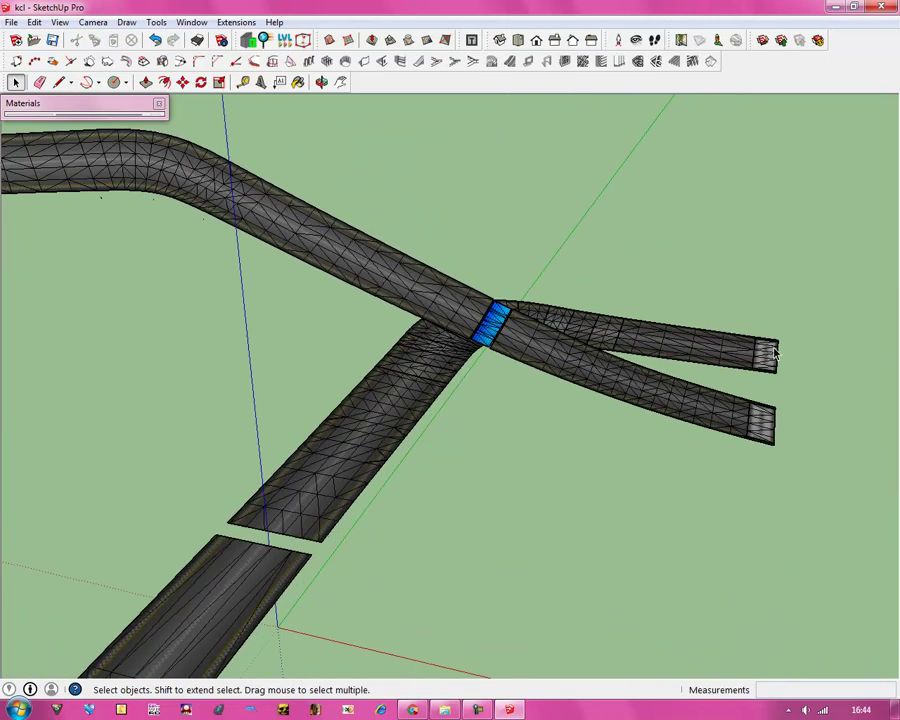
scroll(84, 312, down, 3)
scroll(771, 371, down, 2)
scroll(771, 371, down, 2)
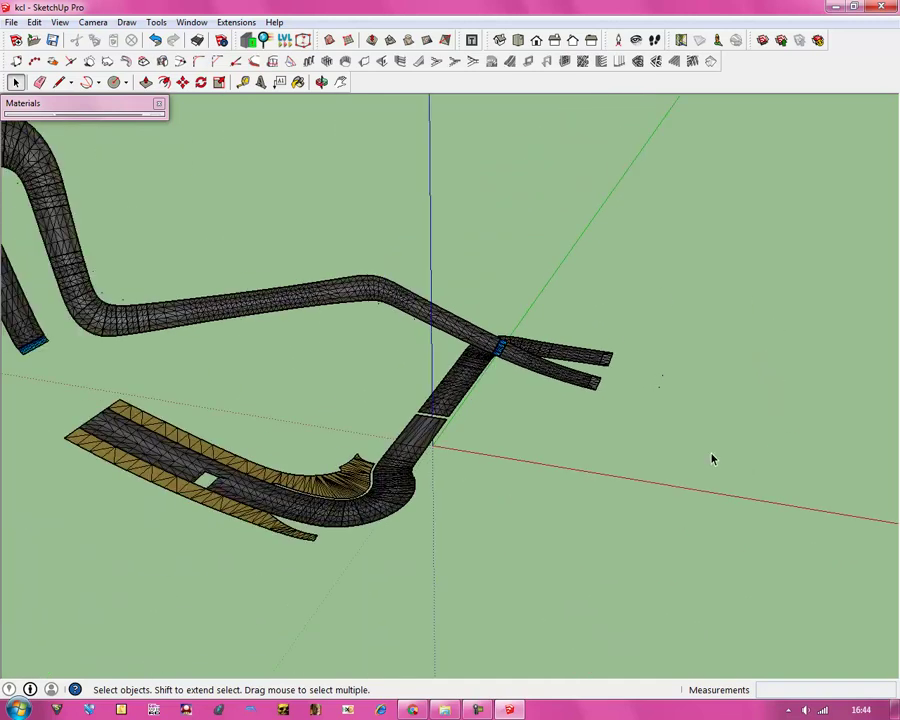
Undo the recent erasures until the hairpin loop, outer curve strips, rails and track details are restored.
middle_drag(733, 466, 602, 471)
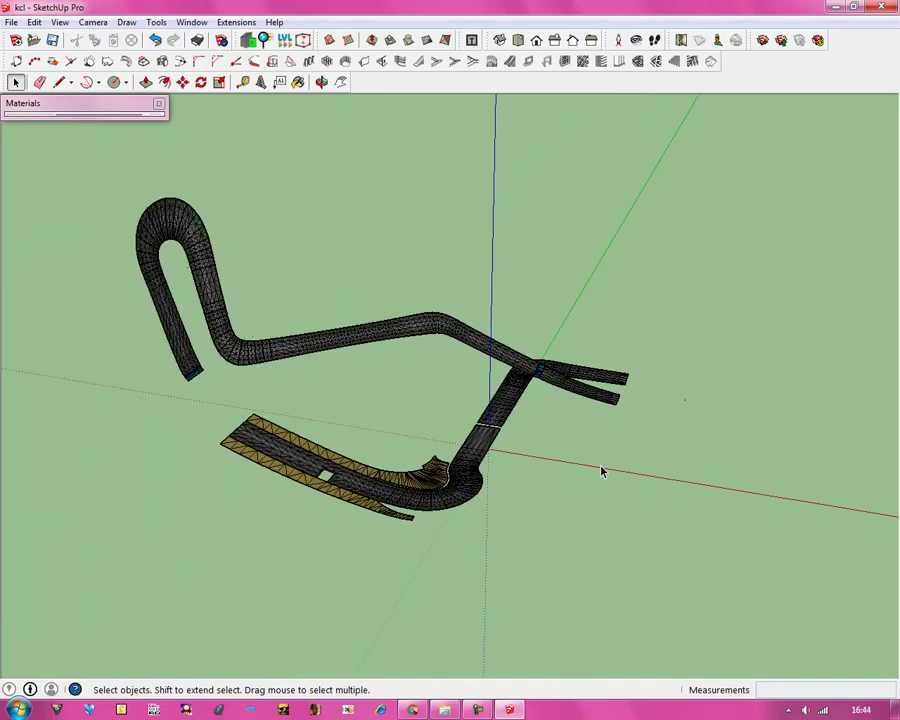
click(155, 40)
click(155, 40)
click(155, 40)
click(155, 40)
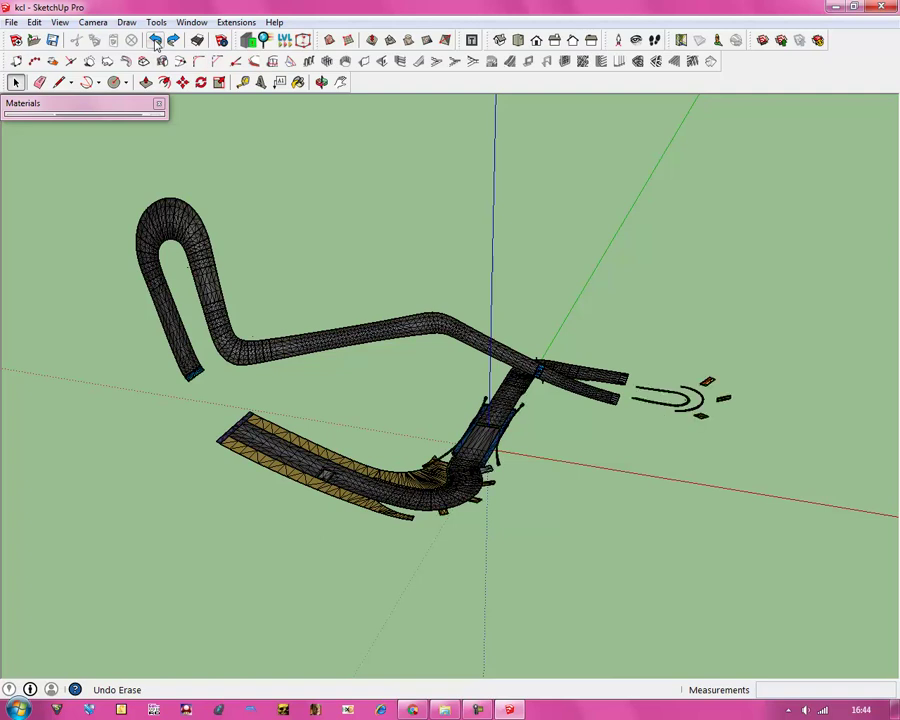
click(155, 40)
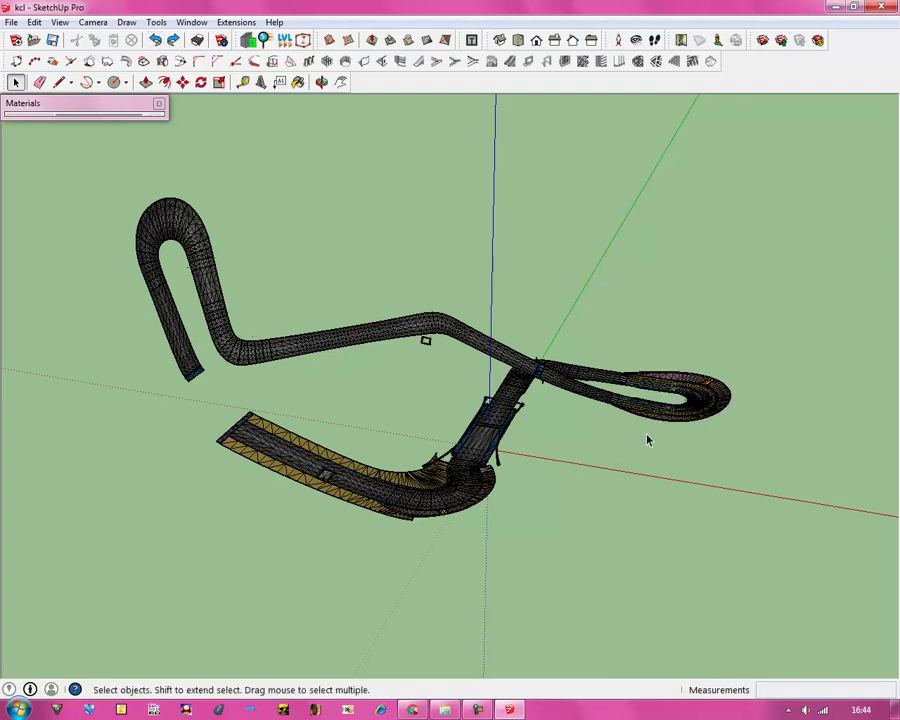
Open the group containing the curve strips and delete the small stray square outline beneath the upper track.
click(425, 345)
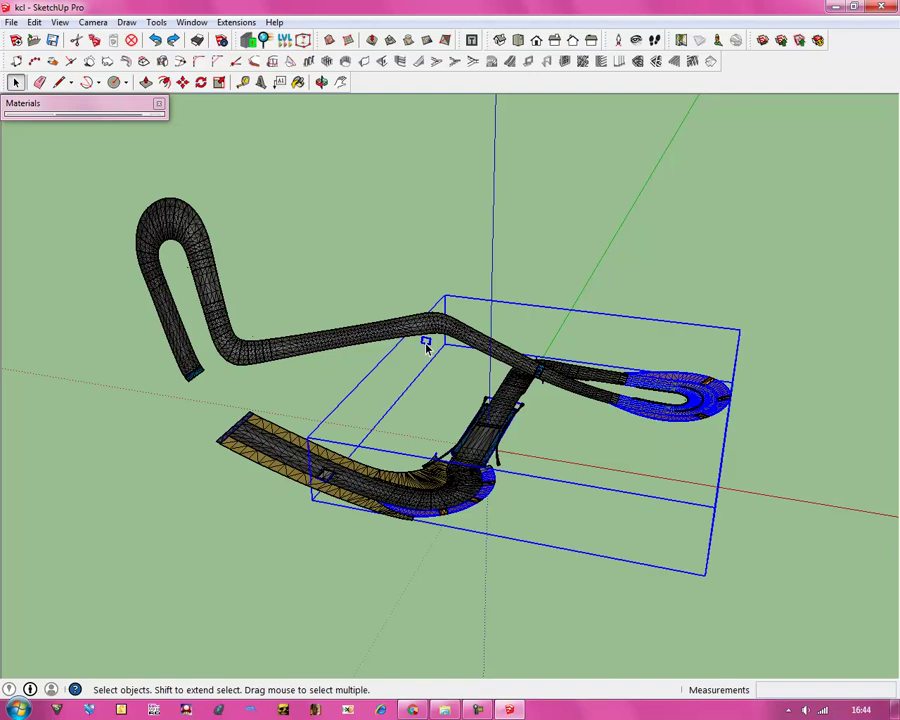
double_click(425, 345)
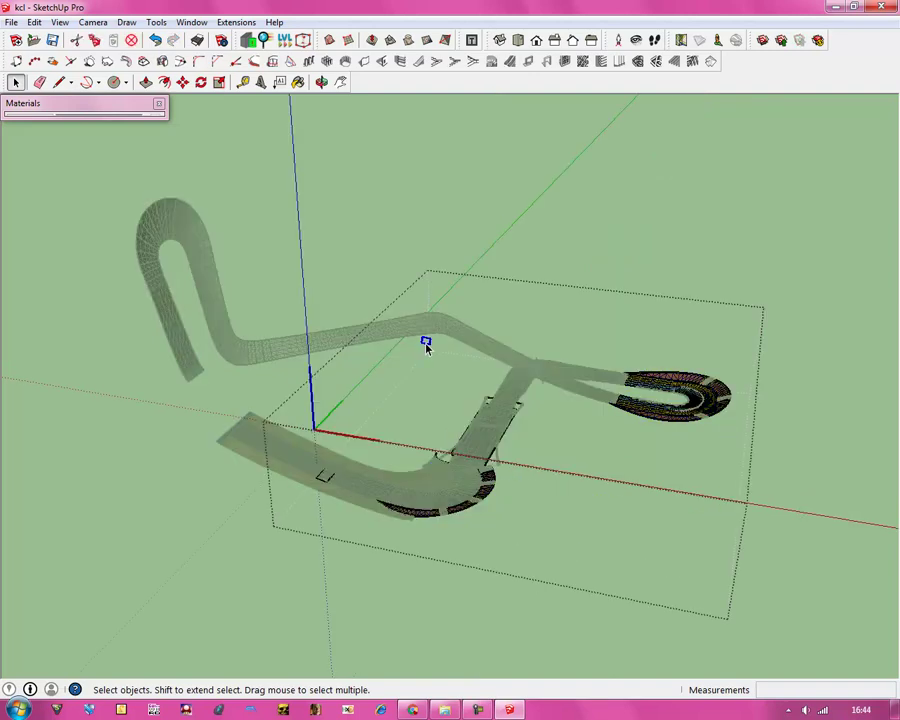
click(440, 423)
scroll(497, 545, up, 8)
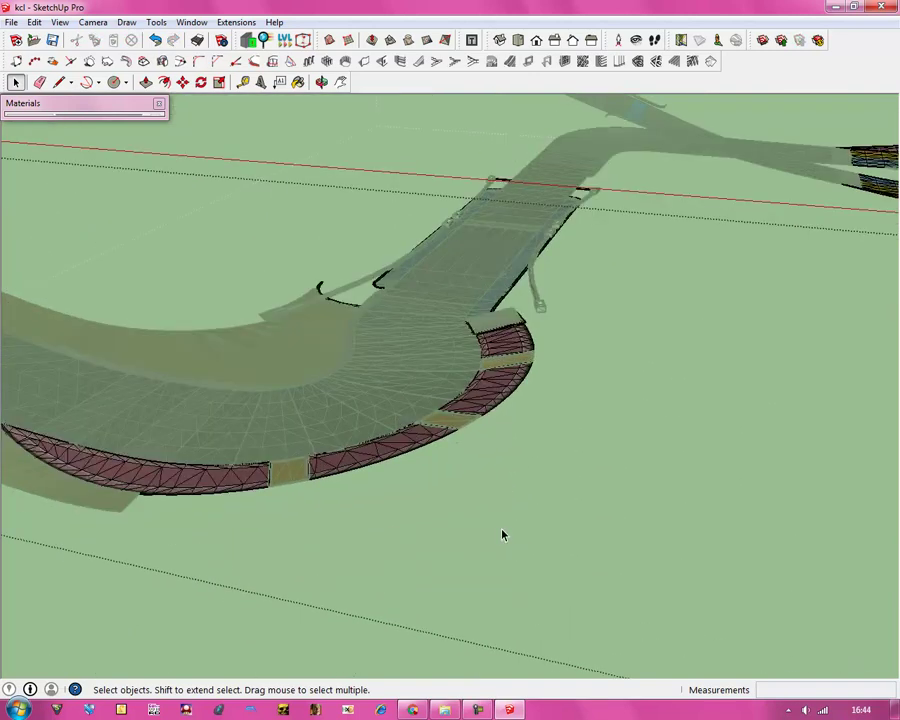
scroll(517, 533, down, 3)
scroll(856, 306, up, 8)
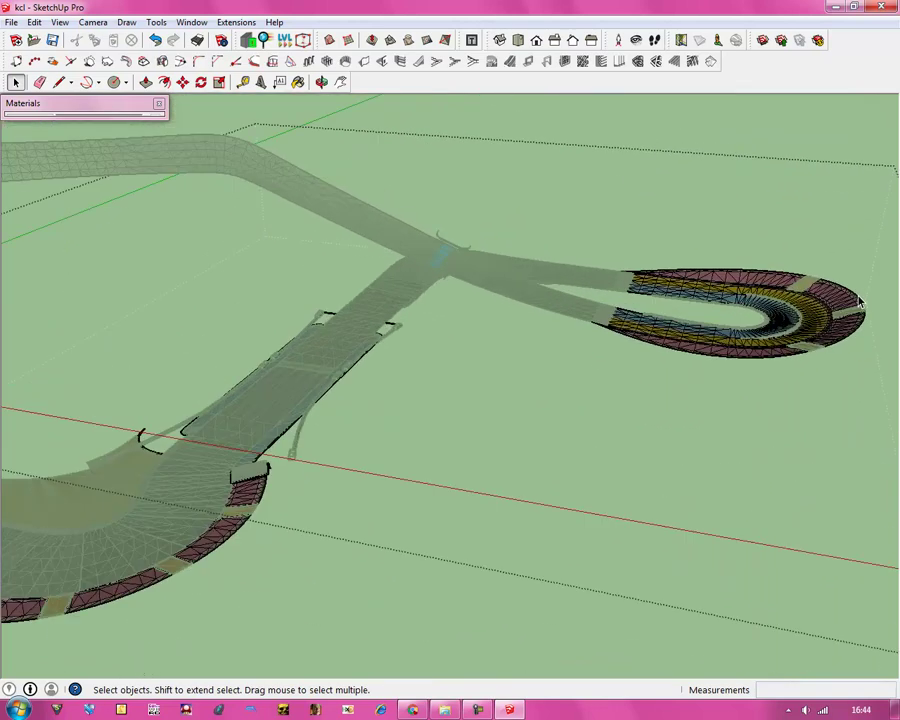
scroll(856, 306, down, 2)
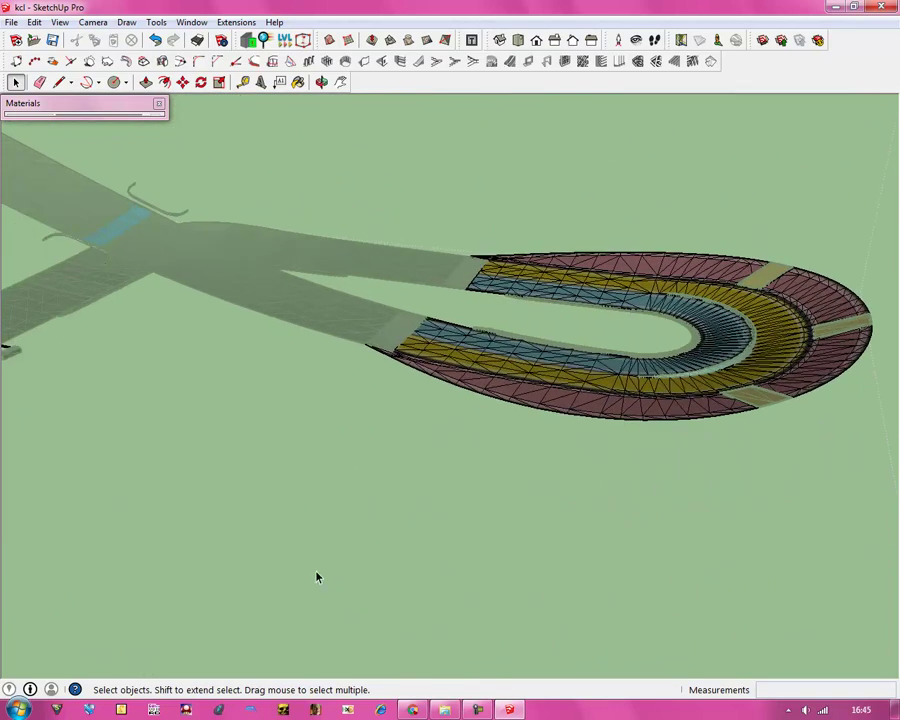
Delete the thin curved strip inside the hairpin and the curved rails beside the blue crossing section.
click(742, 365)
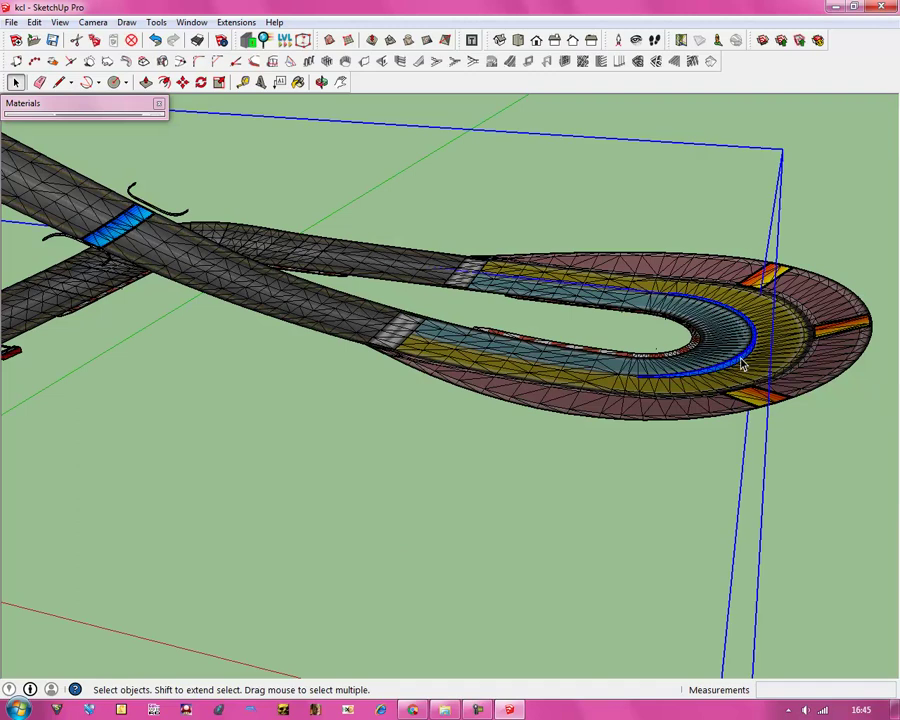
click(225, 207)
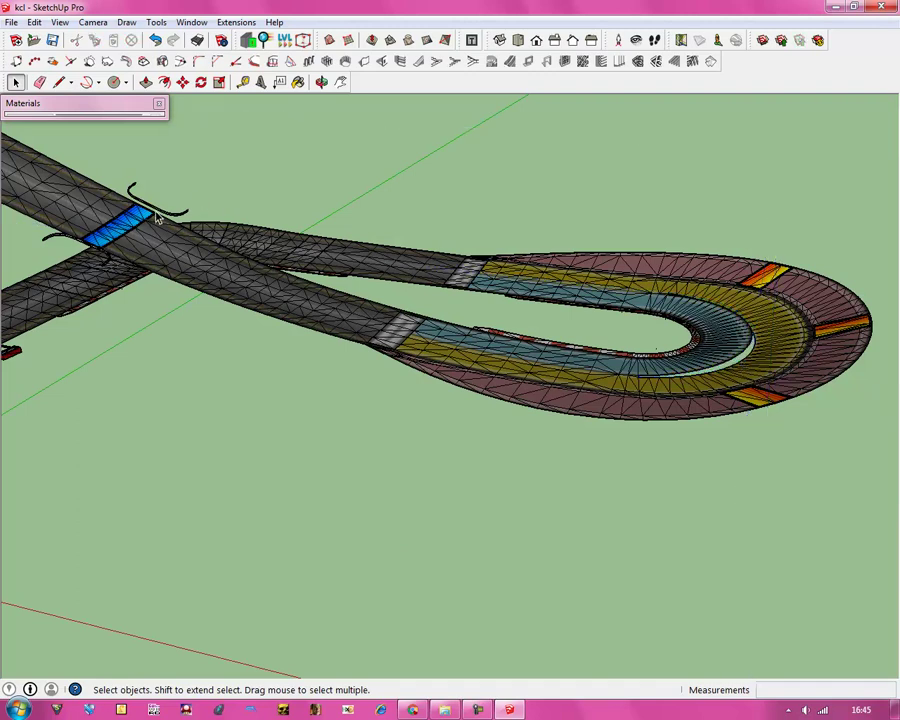
scroll(805, 380, down, 5)
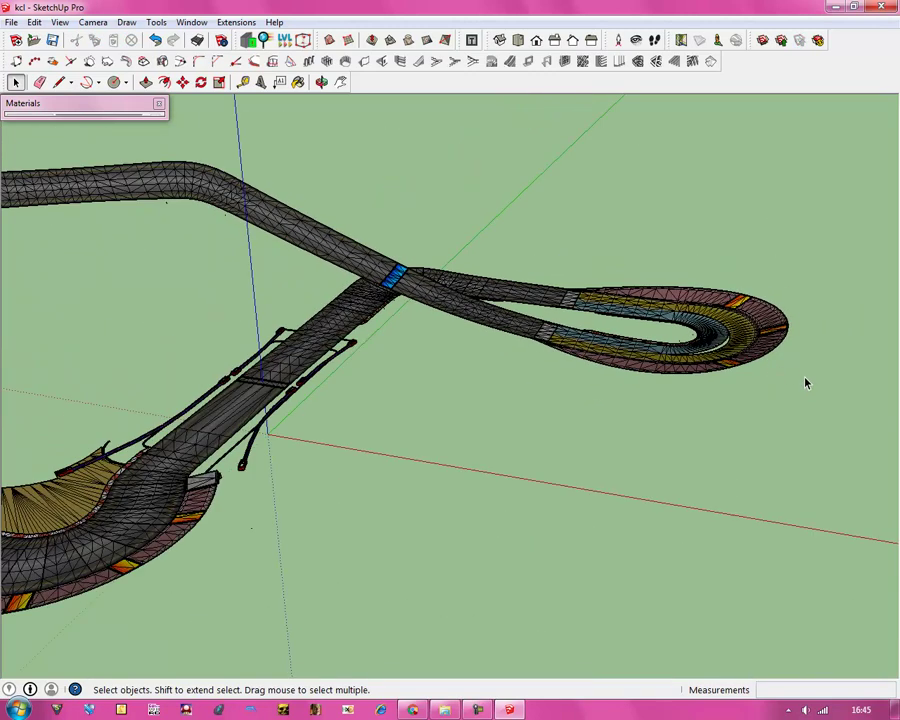
Delete the red-and-white inner kerbs of the hairpin and the dark barrier pieces beside the straight.
scroll(676, 345, up, 6)
click(670, 343)
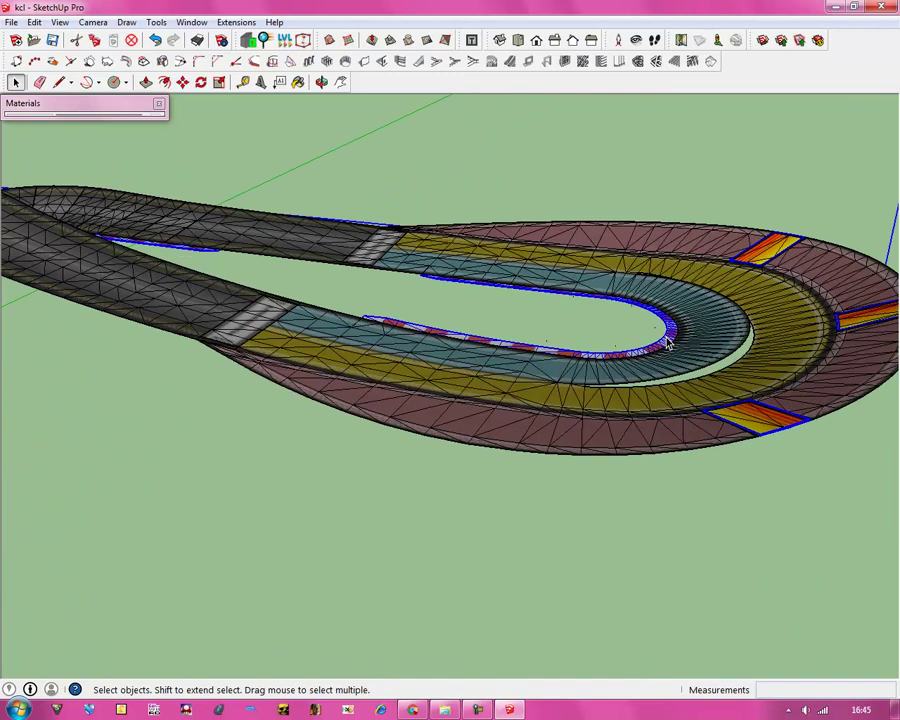
click(670, 343)
scroll(815, 372, down, 5)
scroll(709, 412, down, 3)
scroll(533, 419, up, 3)
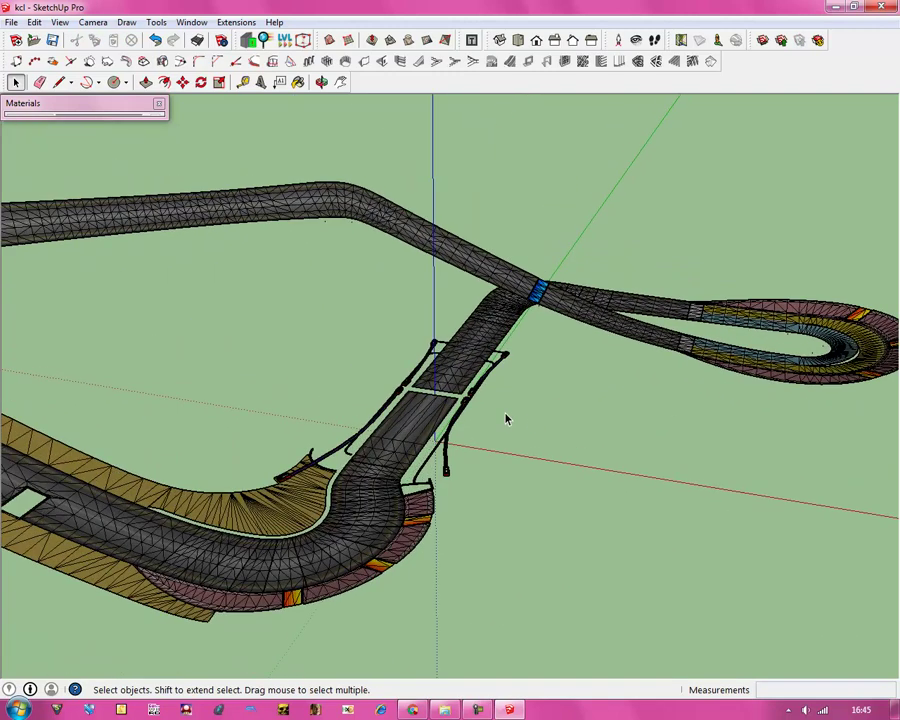
click(468, 404)
key(Delete)
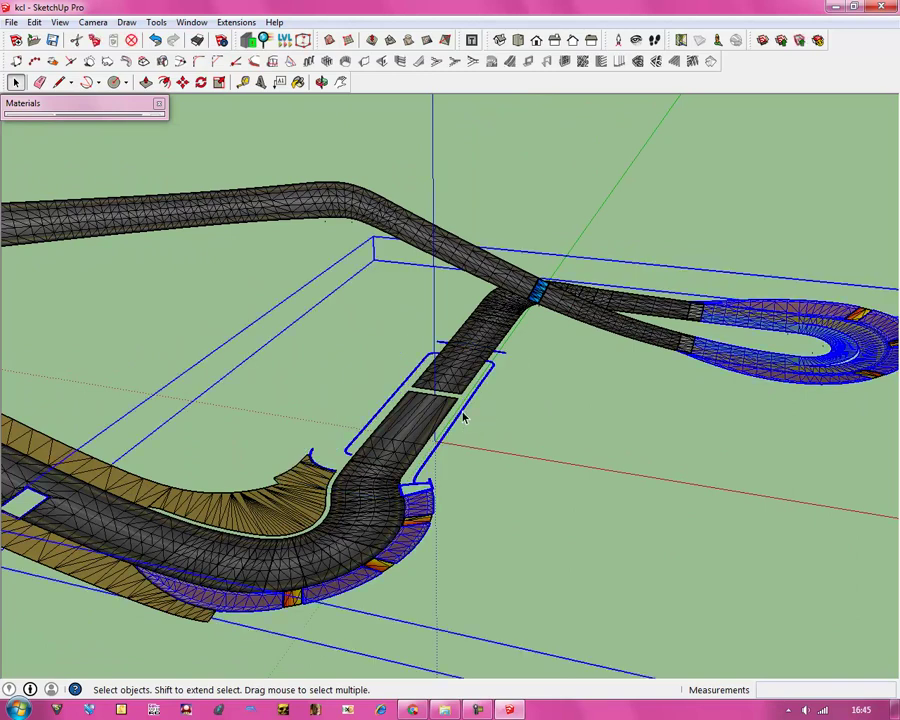
Inside the curve-strip group, delete the guardrail lines on both sides of the straight and the short arc by the sand area.
double_click(463, 418)
click(464, 416)
key(Delete)
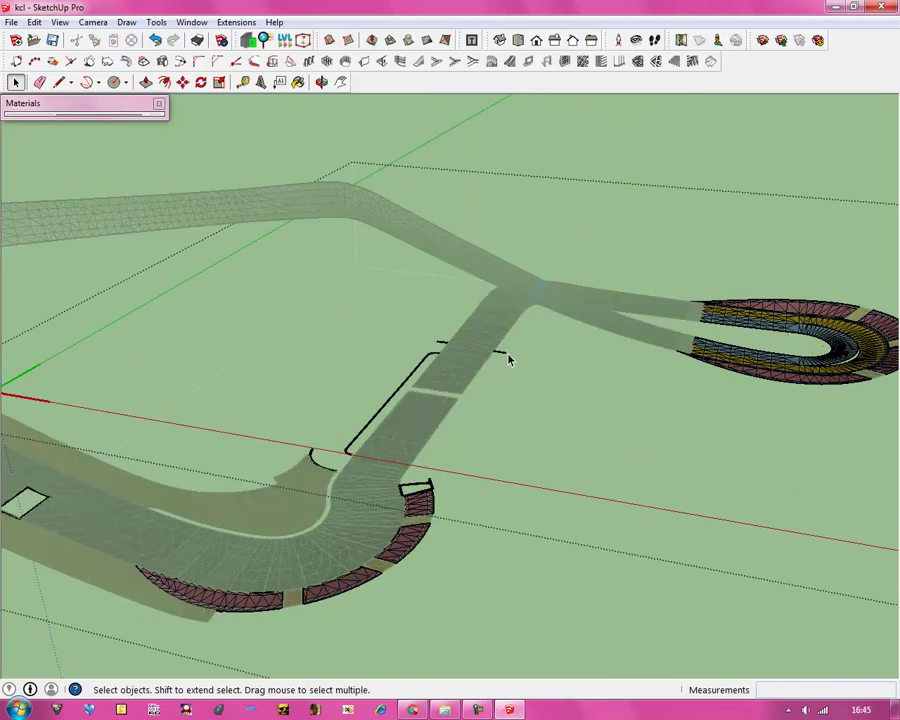
key(Delete)
click(396, 399)
key(Delete)
drag(297, 428, 357, 487)
key(Delete)
Delete the small rectangular frame at the end of the lower curve's outer strip and leave the group.
scroll(405, 485, up, 3)
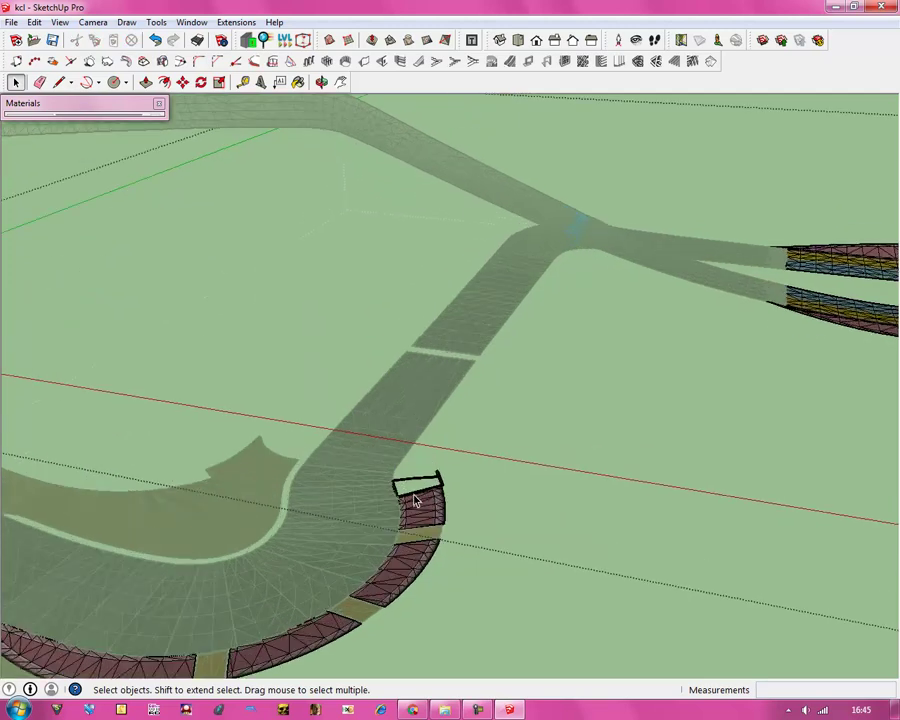
click(409, 484)
scroll(409, 485, down, 3)
middle_drag(410, 483, 576, 481)
scroll(173, 542, down, 3)
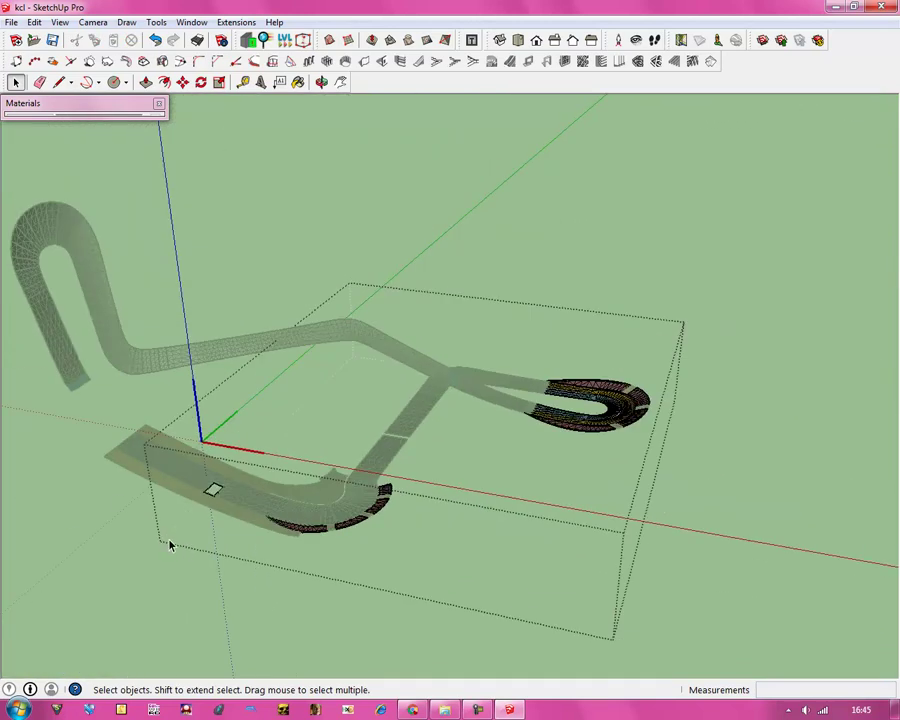
scroll(86, 518, up, 1)
click(86, 518)
Erase the edges of the sand strip along the outer side of the lower track section.
scroll(345, 522, up, 3)
scroll(345, 522, up, 1)
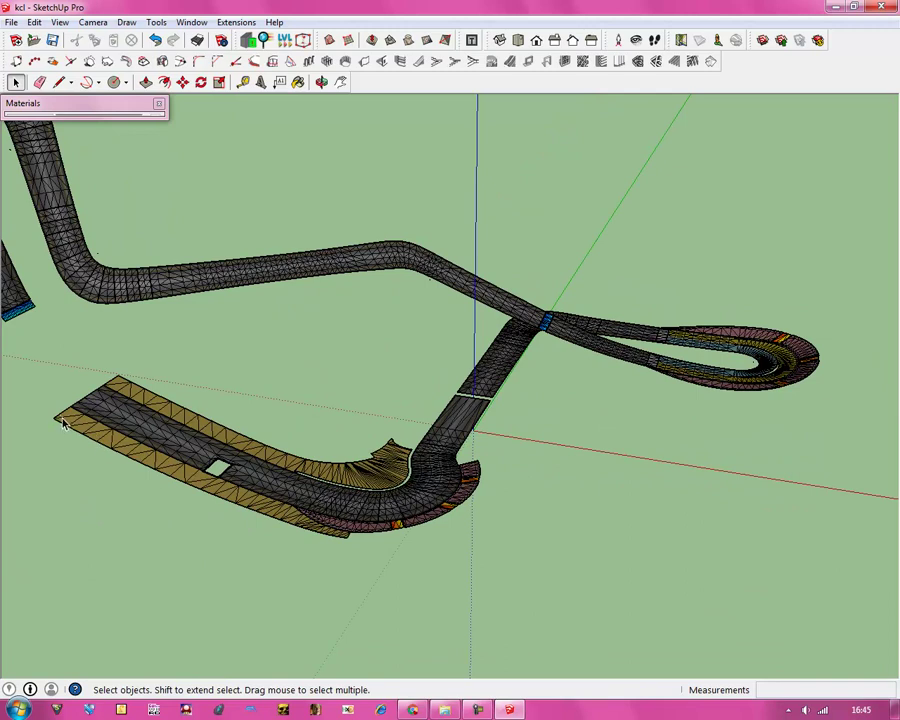
mouse_move(46, 412)
mouse_down()
mouse_move(80, 466)
mouse_move(70, 452)
mouse_up()
click(37, 62)
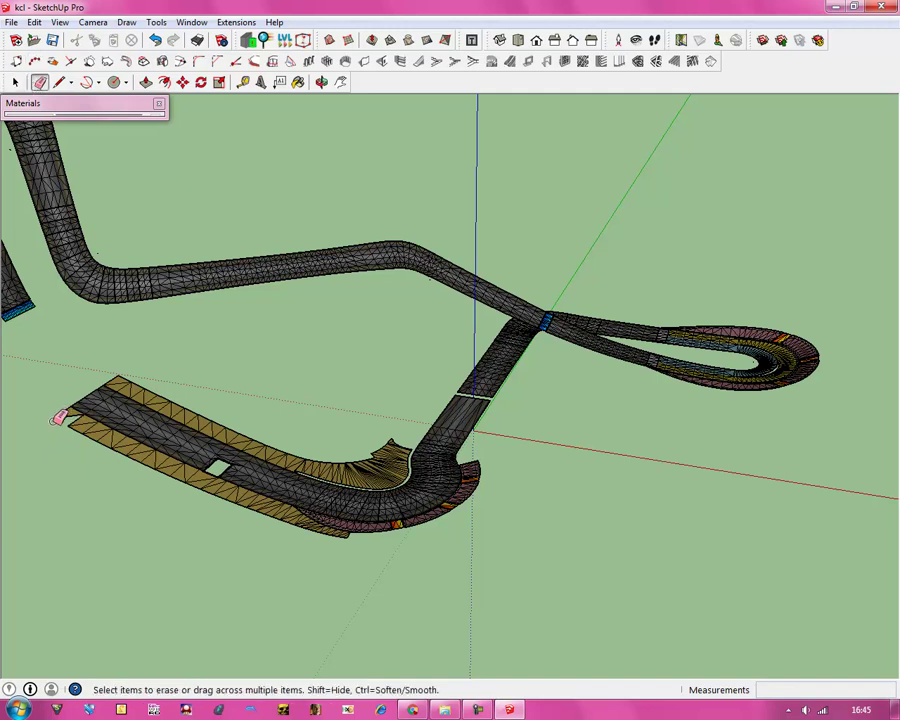
drag(72, 420, 76, 424)
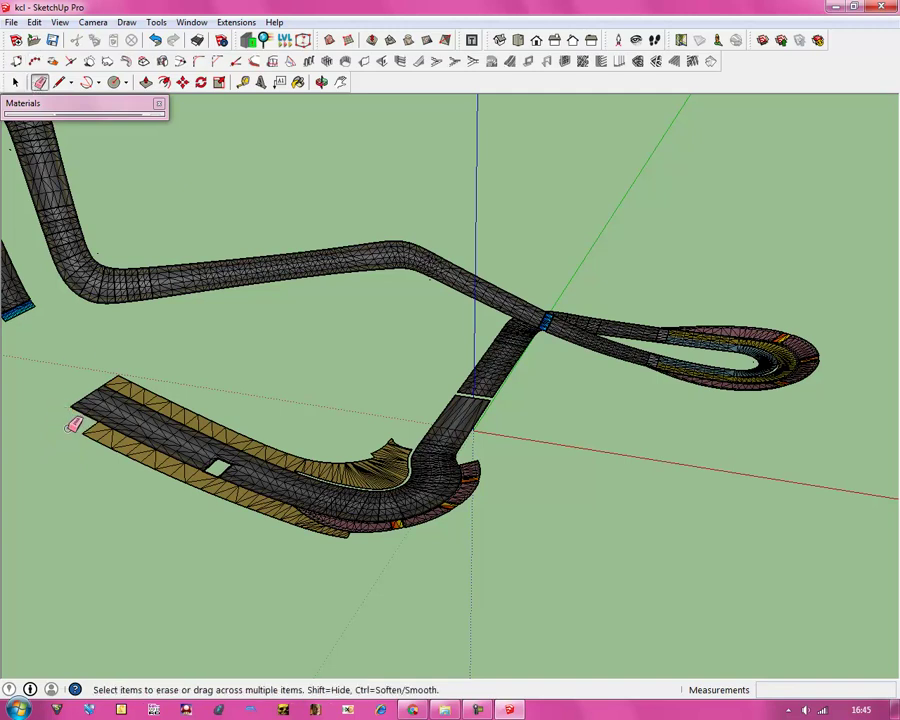
click(74, 425)
click(15, 82)
Show the materials used in the model and pick the sand texture Material #77.
click(50, 104)
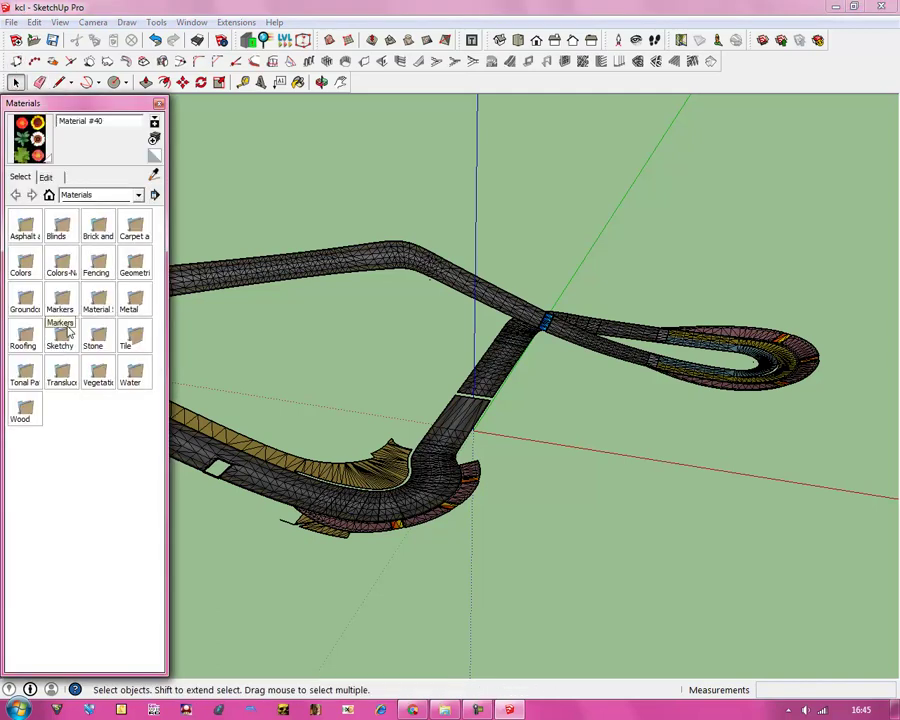
click(100, 195)
scroll(95, 220, up, 1)
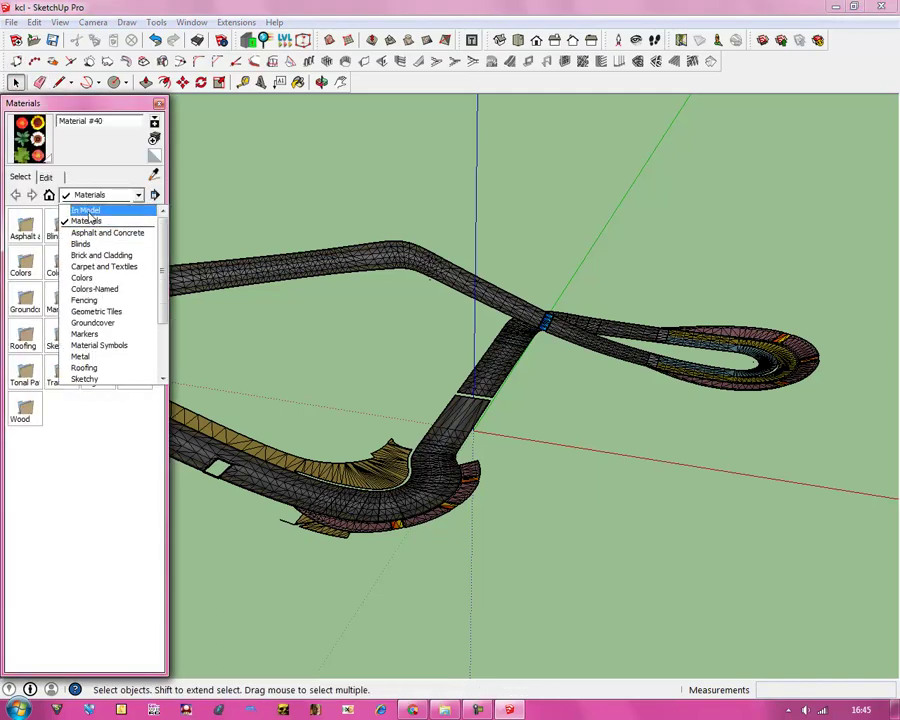
click(88, 207)
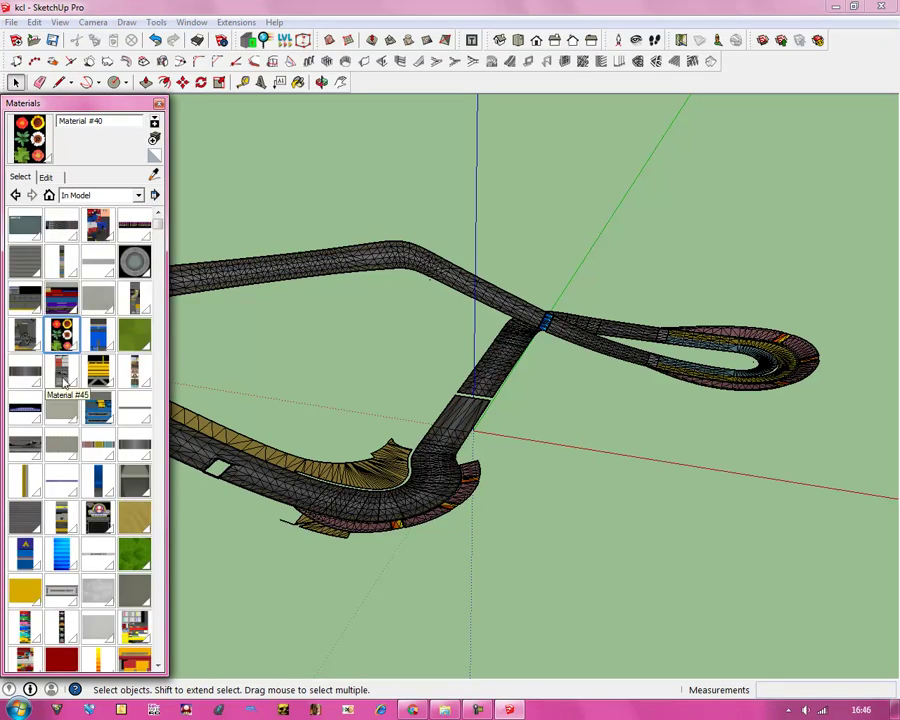
click(140, 521)
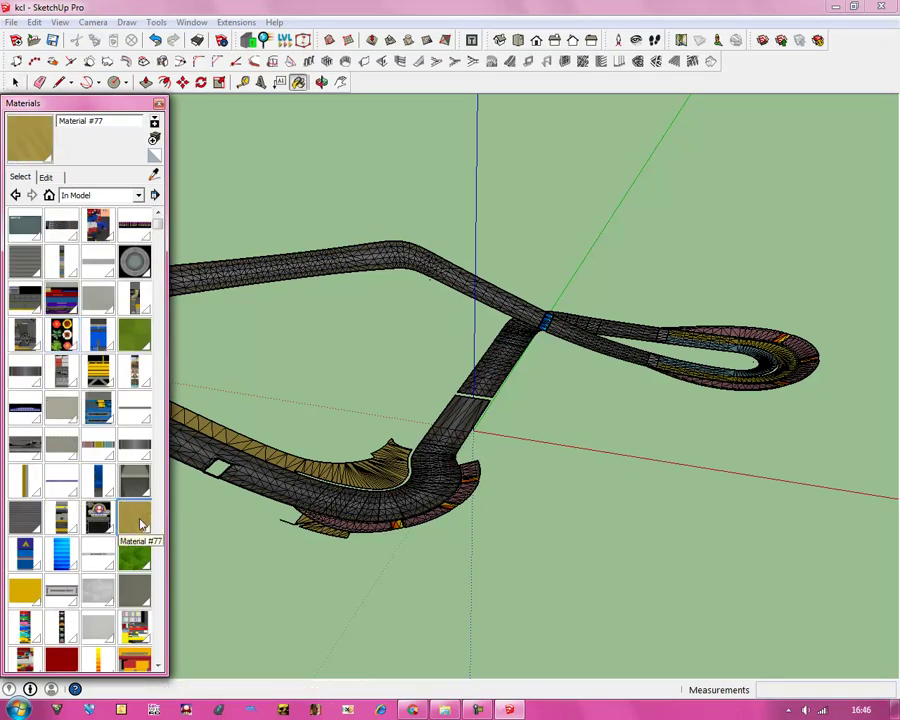
right_click(140, 521)
click(173, 608)
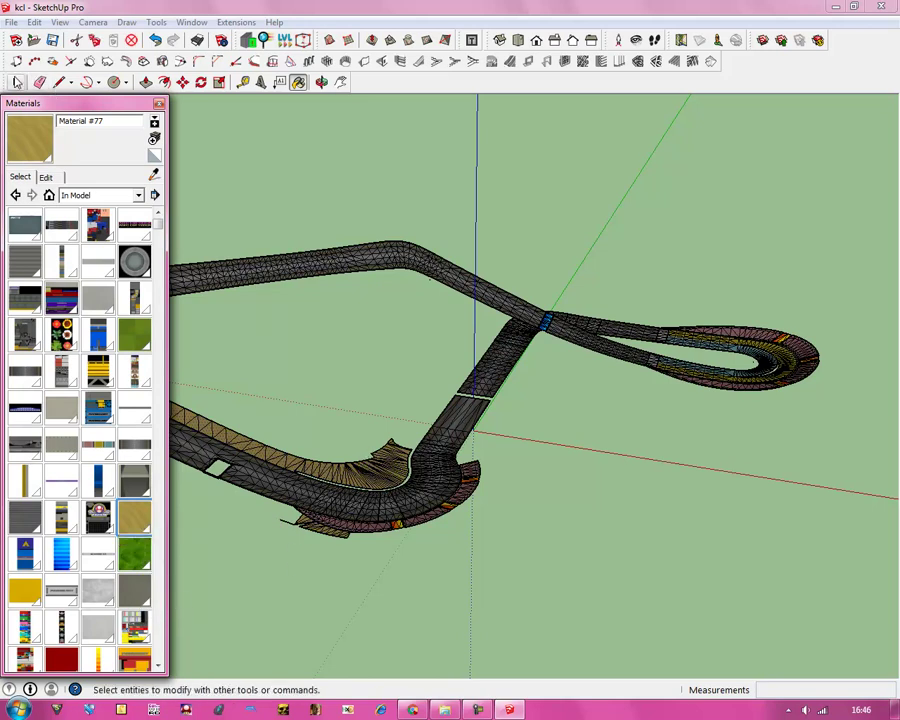
click(15, 82)
scroll(253, 467, up, 3)
scroll(387, 478, down, 1)
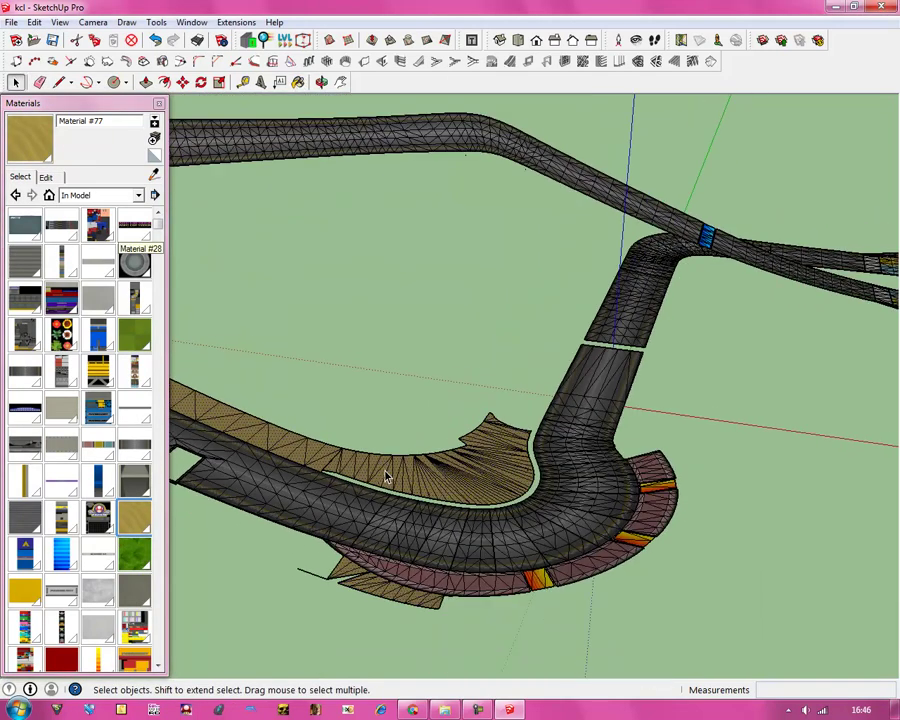
right_click(387, 478)
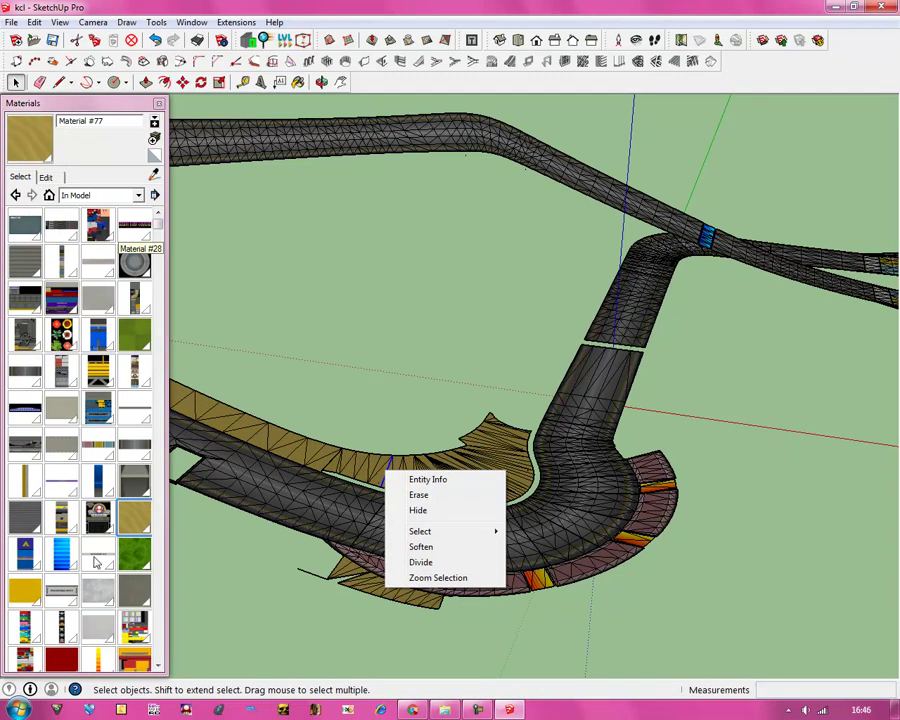
click(133, 522)
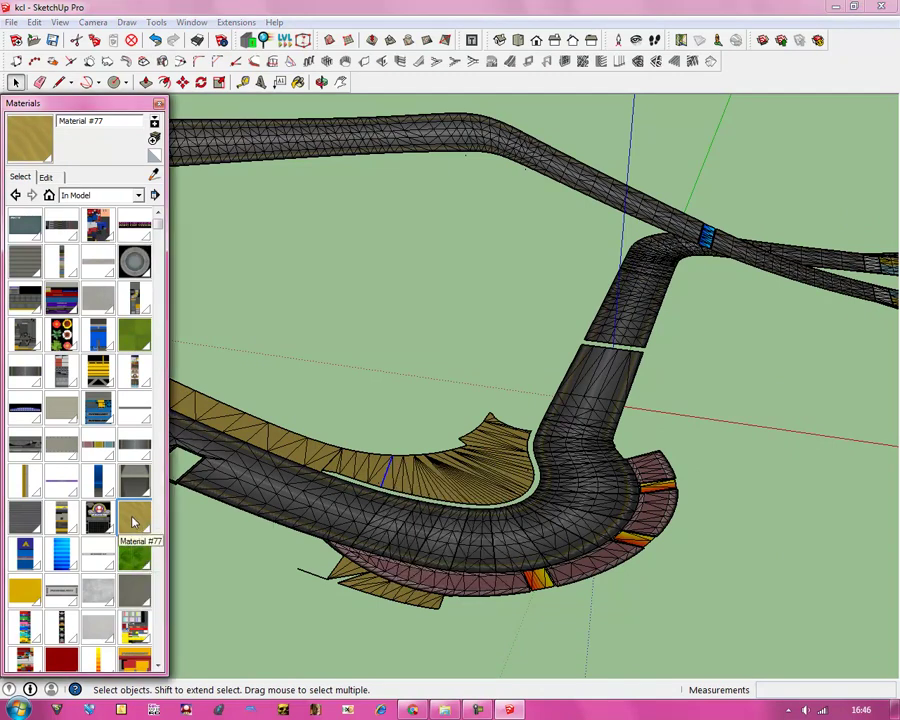
Select all faces that use Material #77 and erase them.
right_click(134, 518)
click(172, 613)
right_click(275, 441)
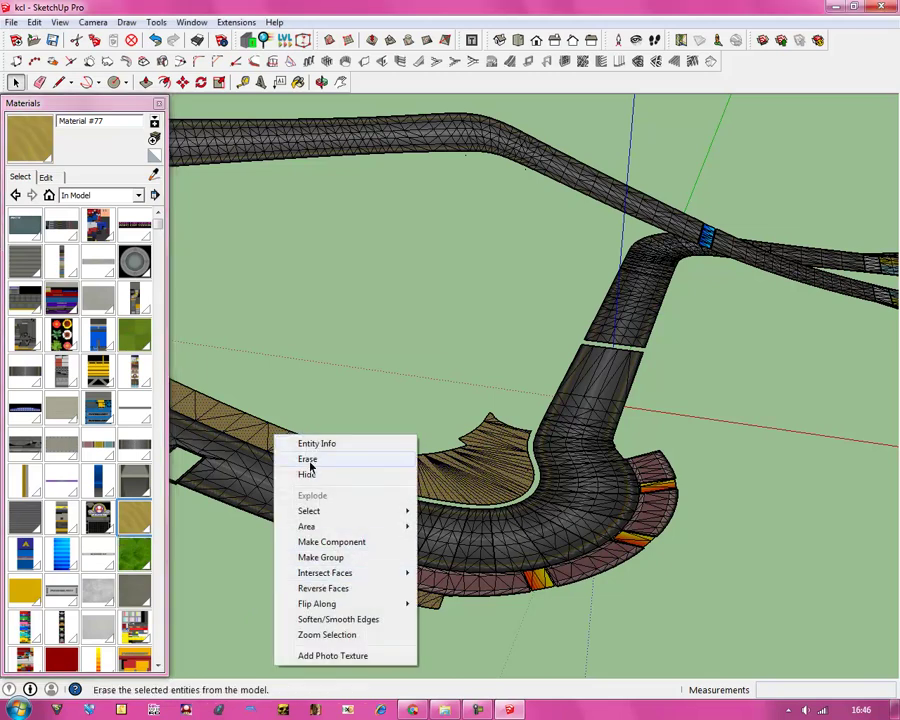
click(308, 460)
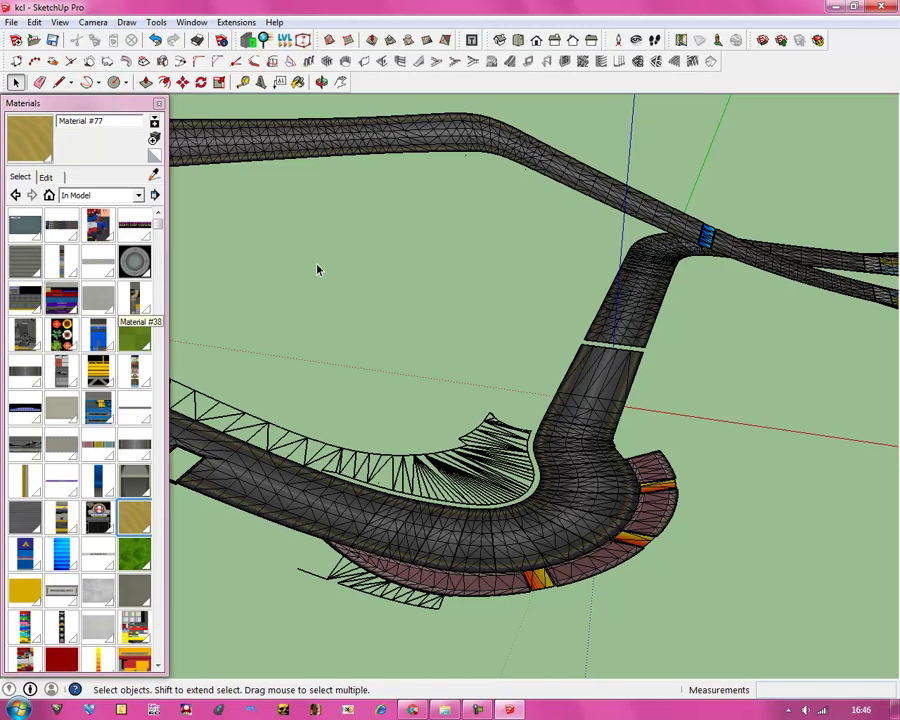
Collapse the materials list and delete the leftover sand edges on the inner and outer sides of the lower curve.
click(137, 106)
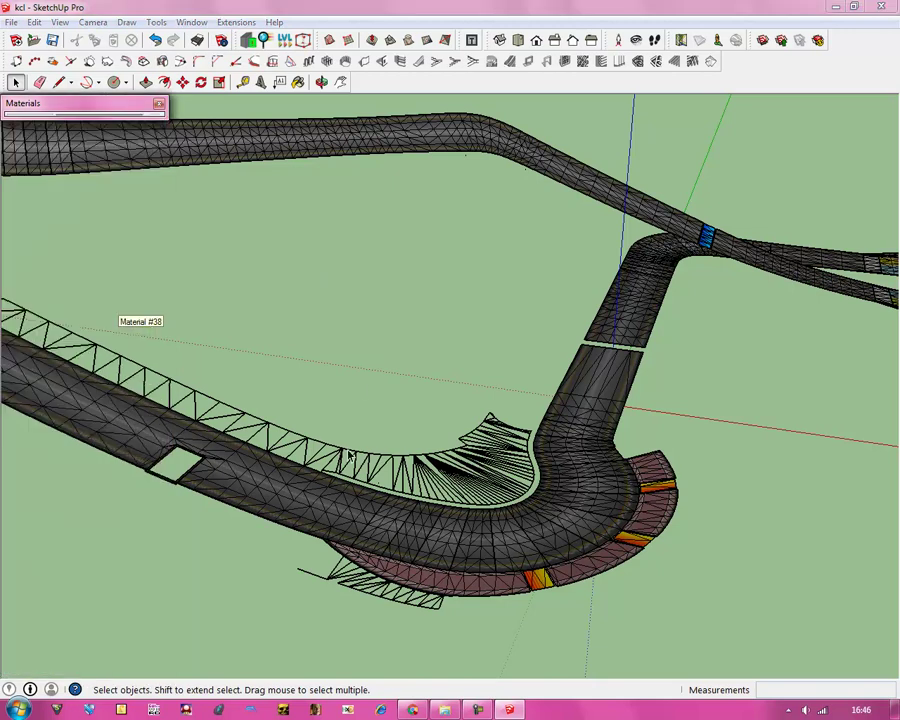
triple_click(355, 458)
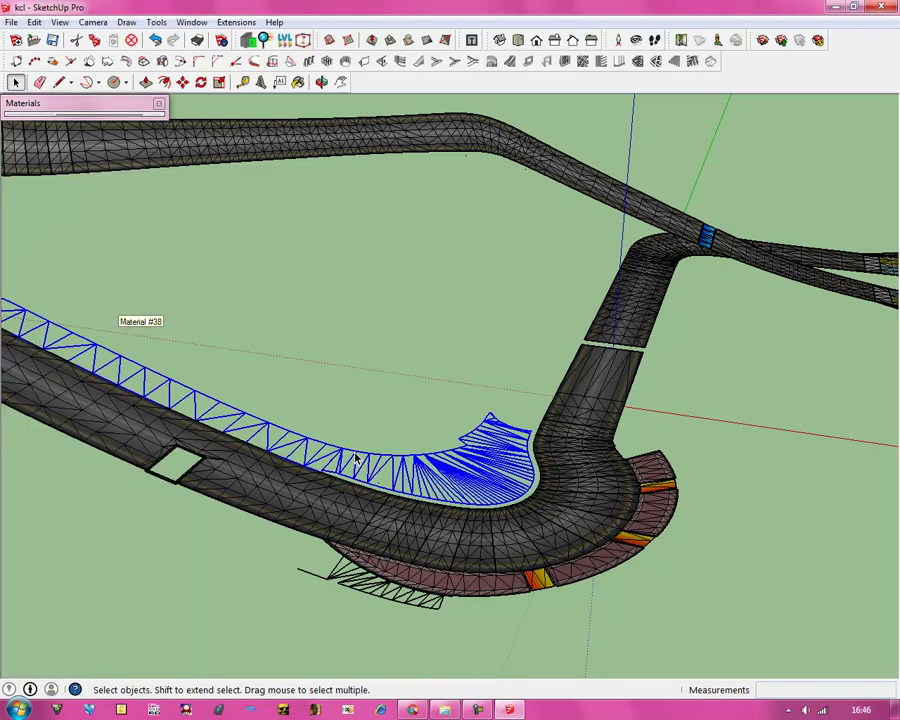
key(Delete)
scroll(330, 412, down, 3)
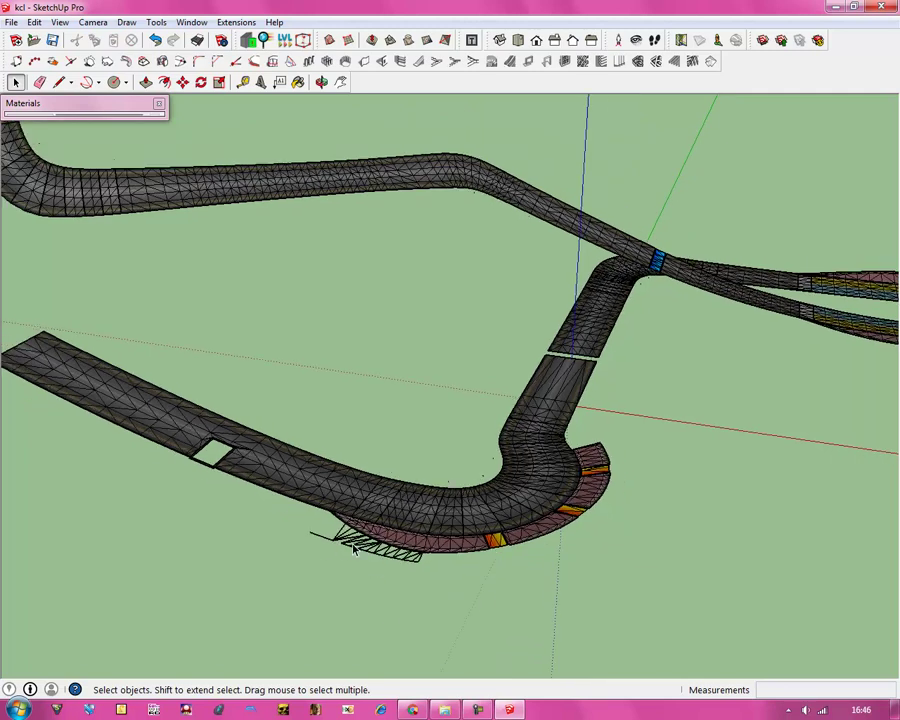
triple_click(353, 548)
key(Delete)
scroll(370, 585, down, 5)
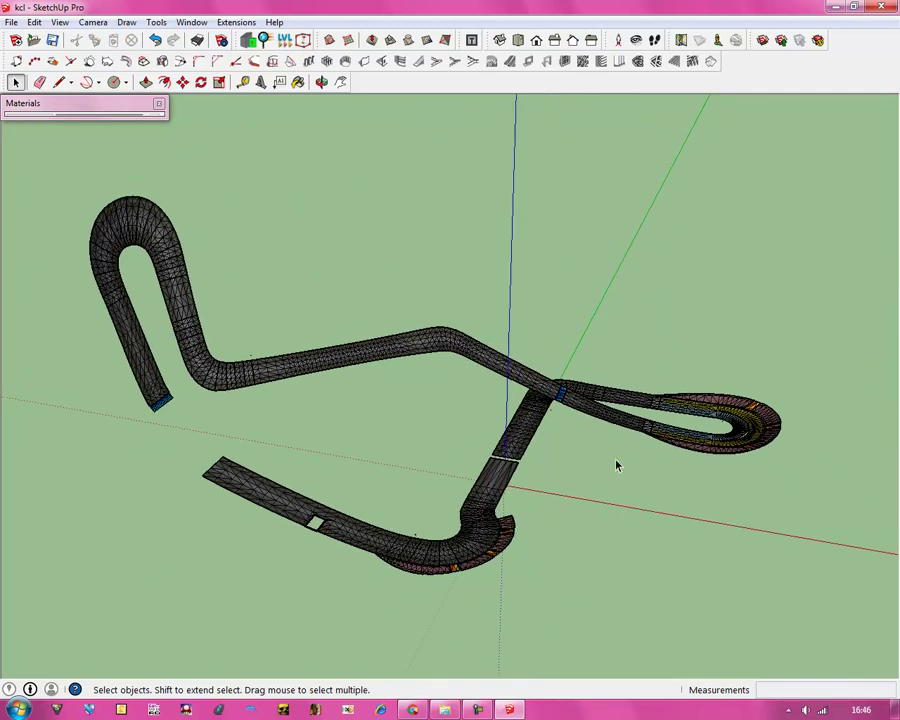
Expand the materials list and delete Material #63, replacing its use with the default material.
click(321, 82)
drag(321, 200, 303, 237)
click(88, 105)
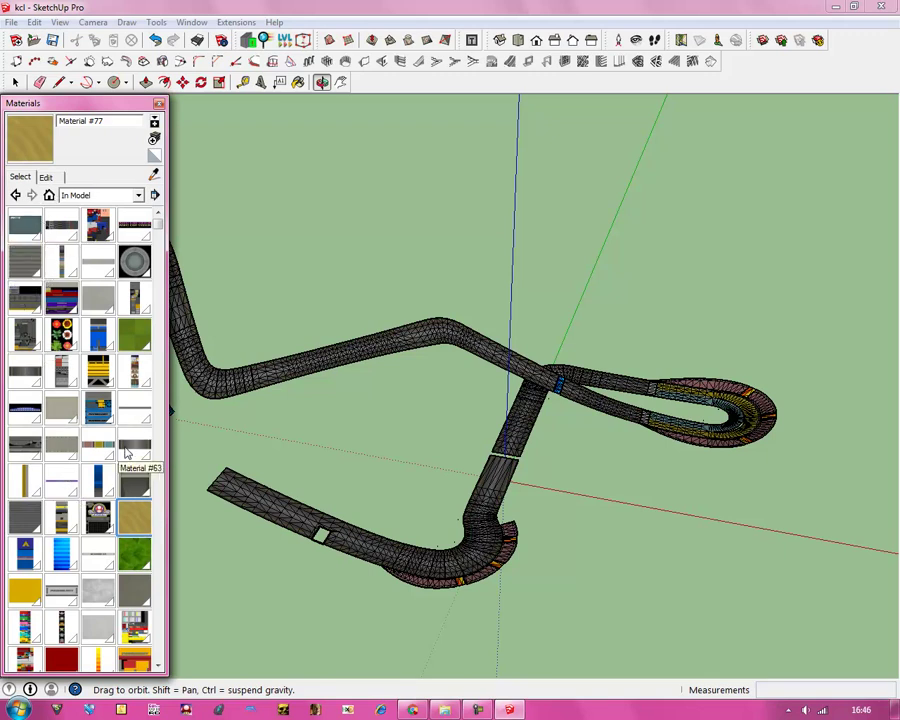
click(130, 451)
right_click(133, 446)
click(150, 456)
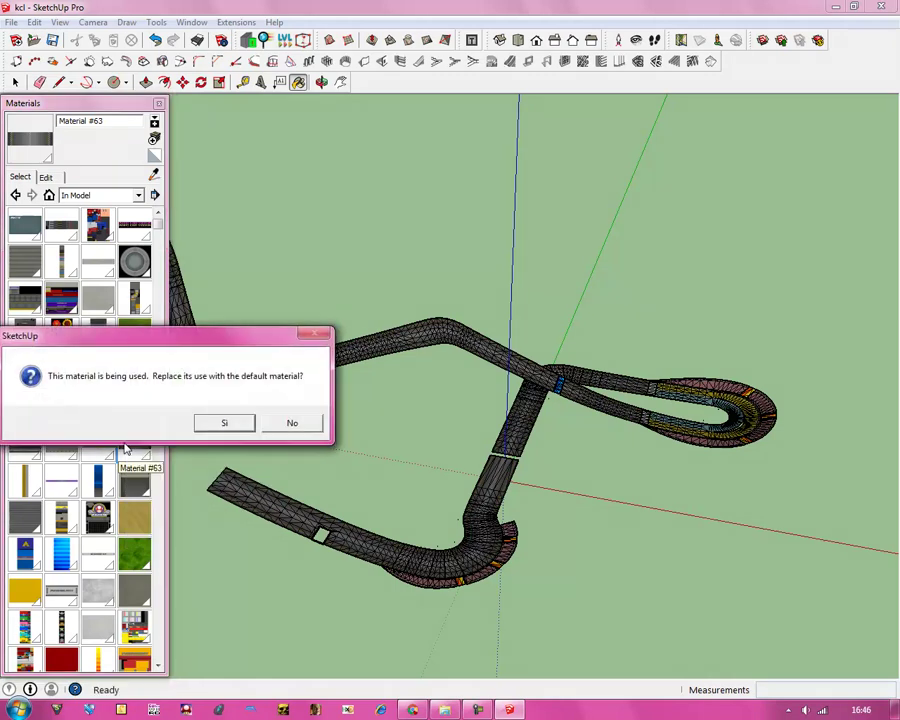
click(214, 423)
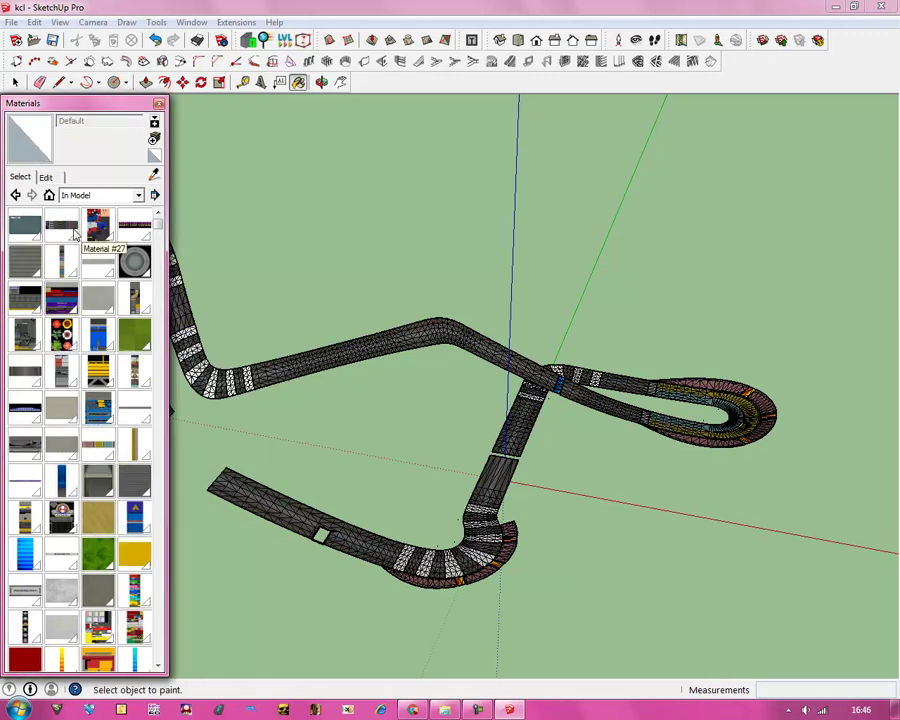
Delete Material #43 from the model's materials, replacing its use on the road with the default material.
click(25, 367)
right_click(24, 369)
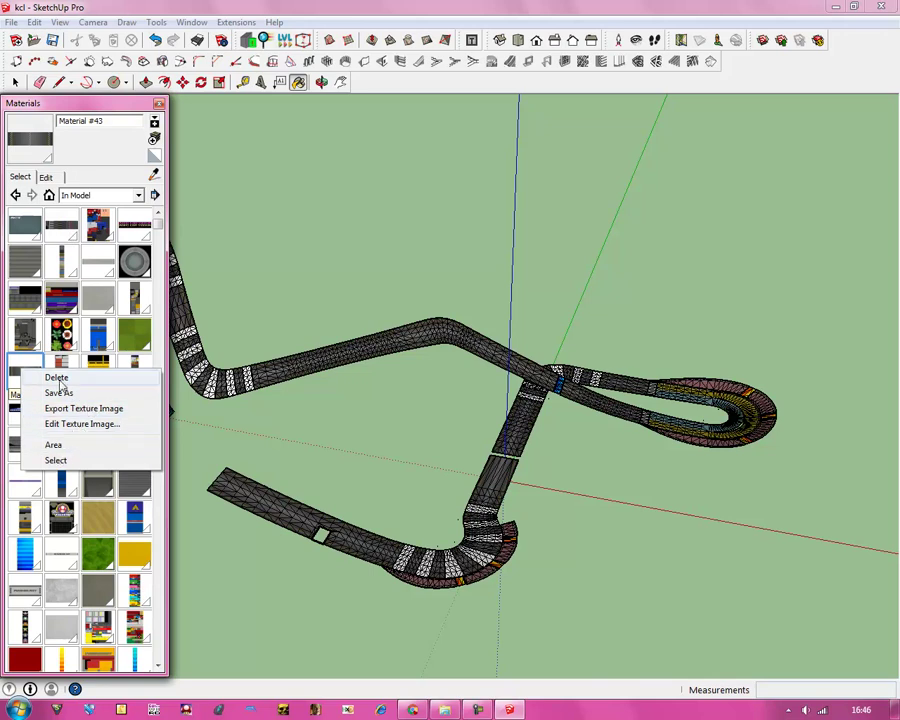
click(58, 379)
click(205, 421)
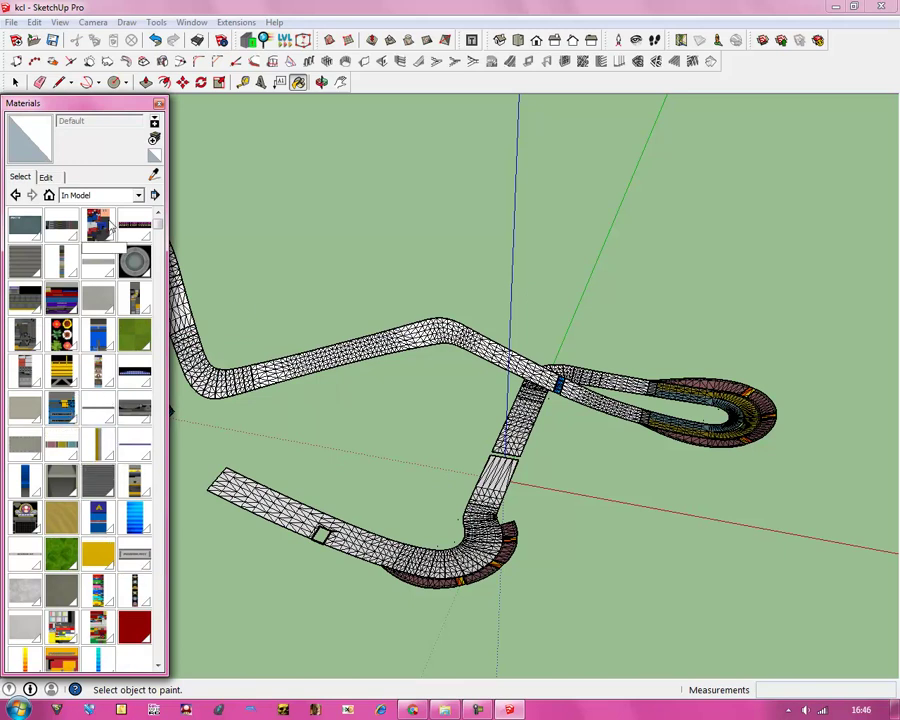
drag(158, 226, 173, 319)
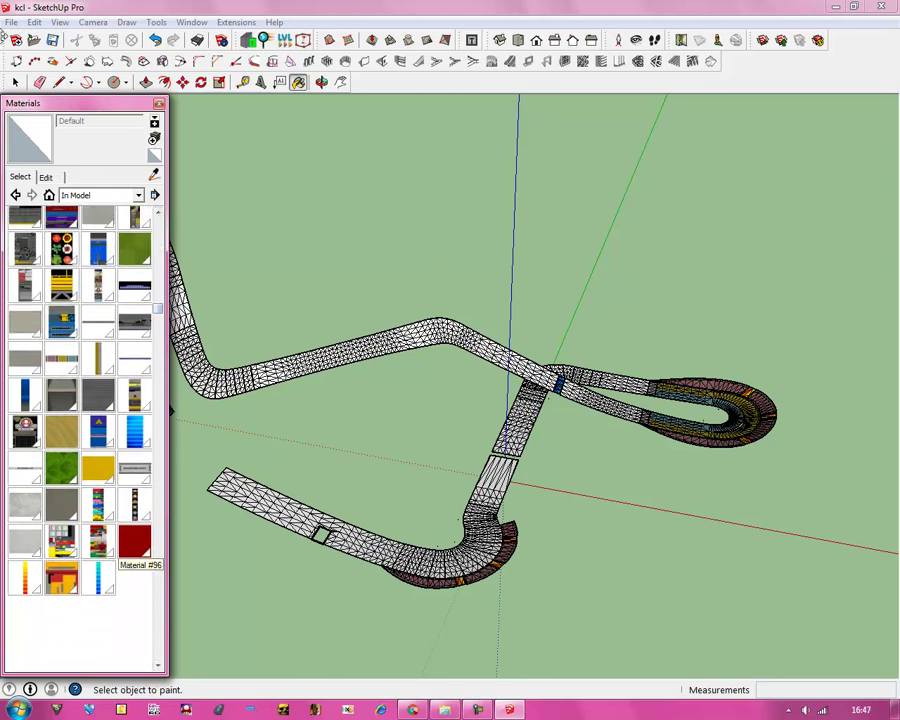
Export the track with OBJexporter under the file name map in the 1_FTEX - Copia folder, converting all texture files to PNG.
click(12, 22)
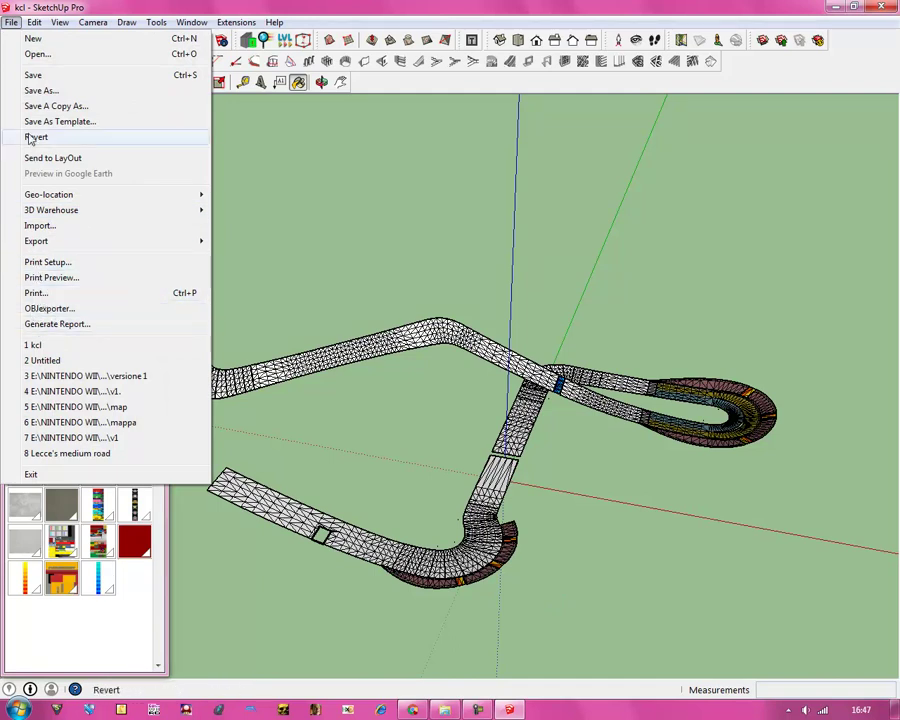
click(50, 308)
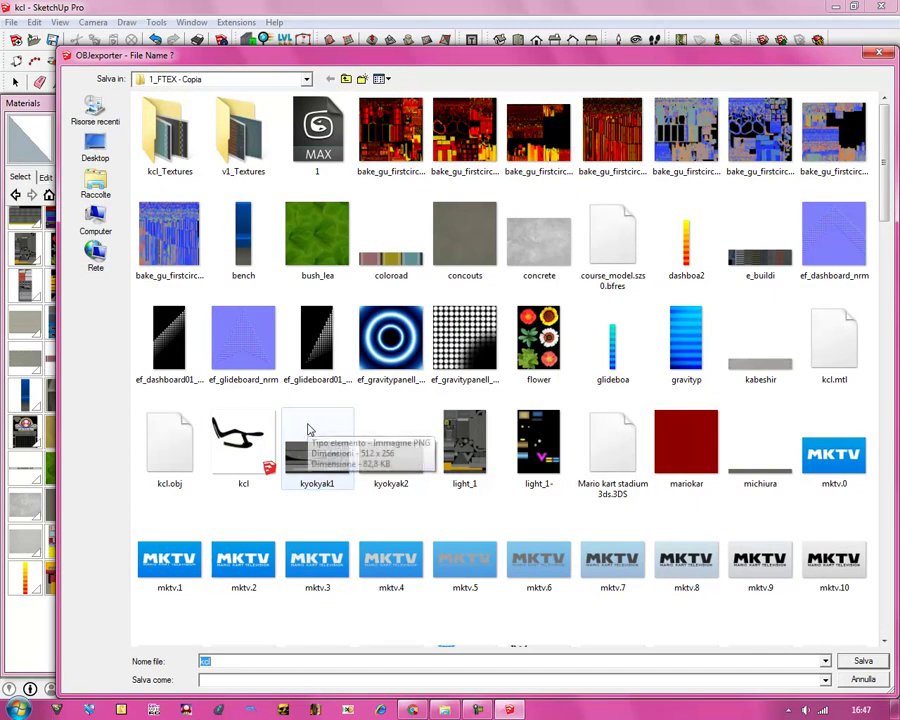
click(478, 710)
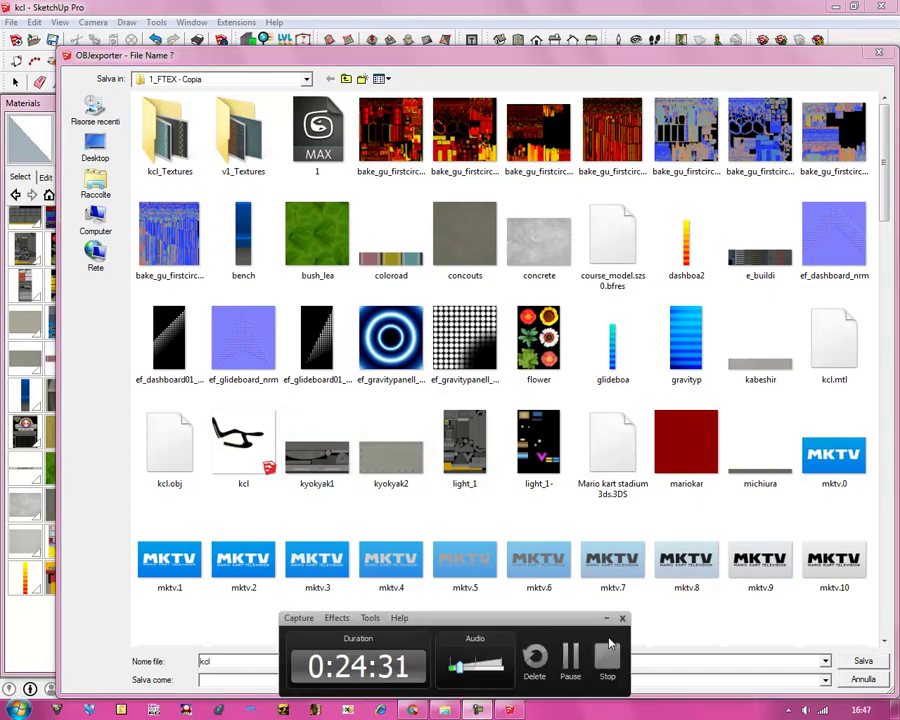
click(609, 619)
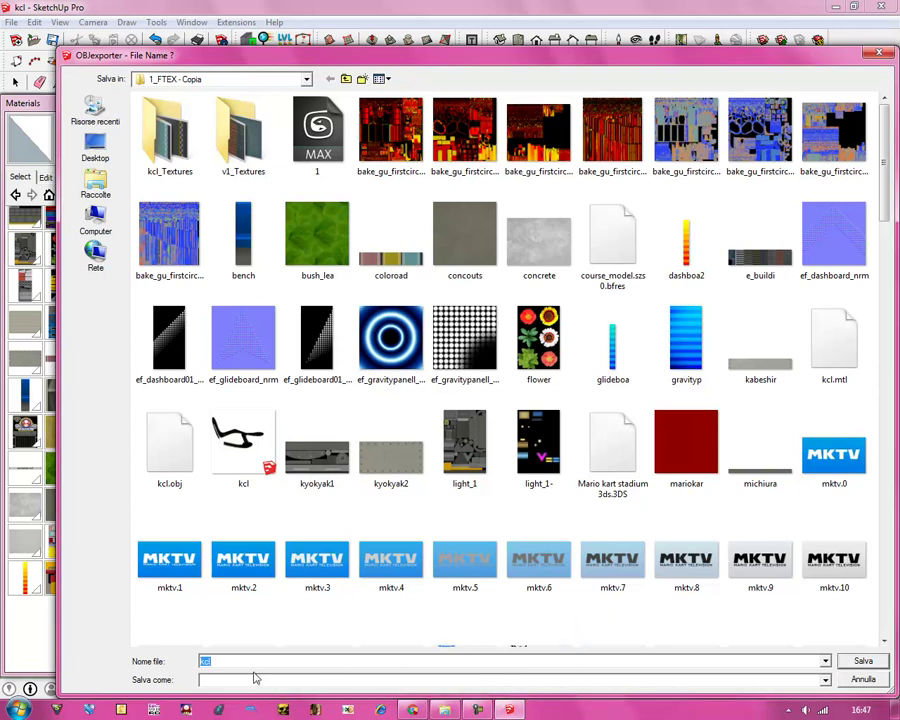
text(map)
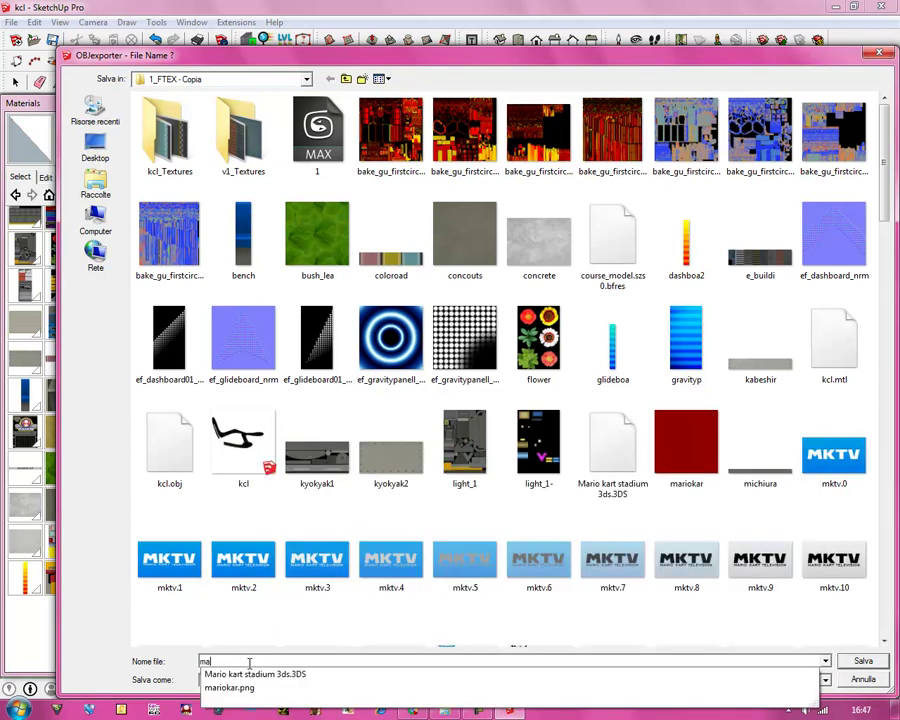
click(877, 662)
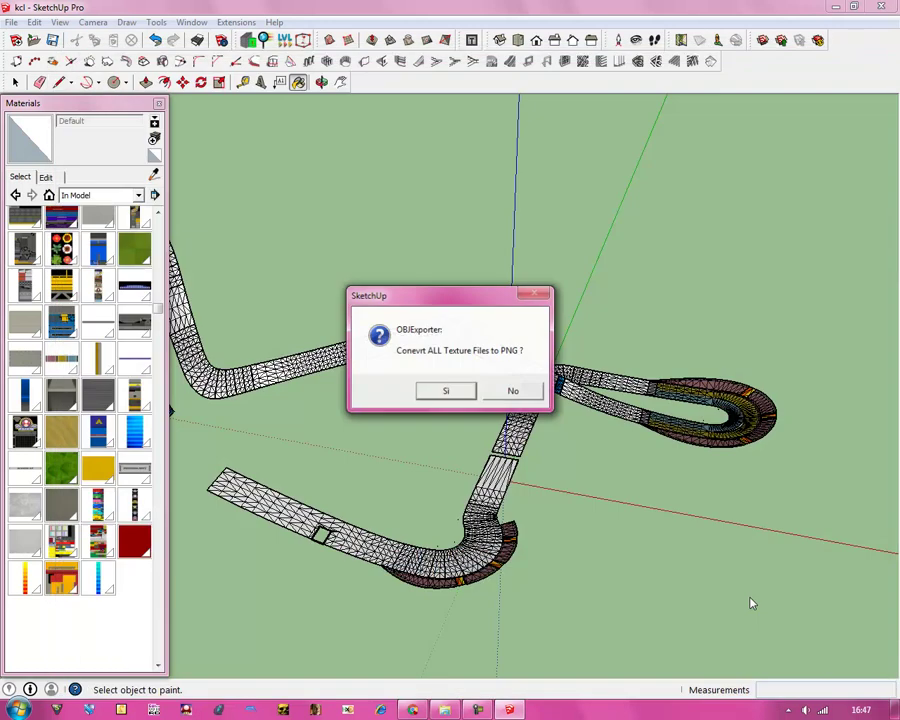
click(450, 392)
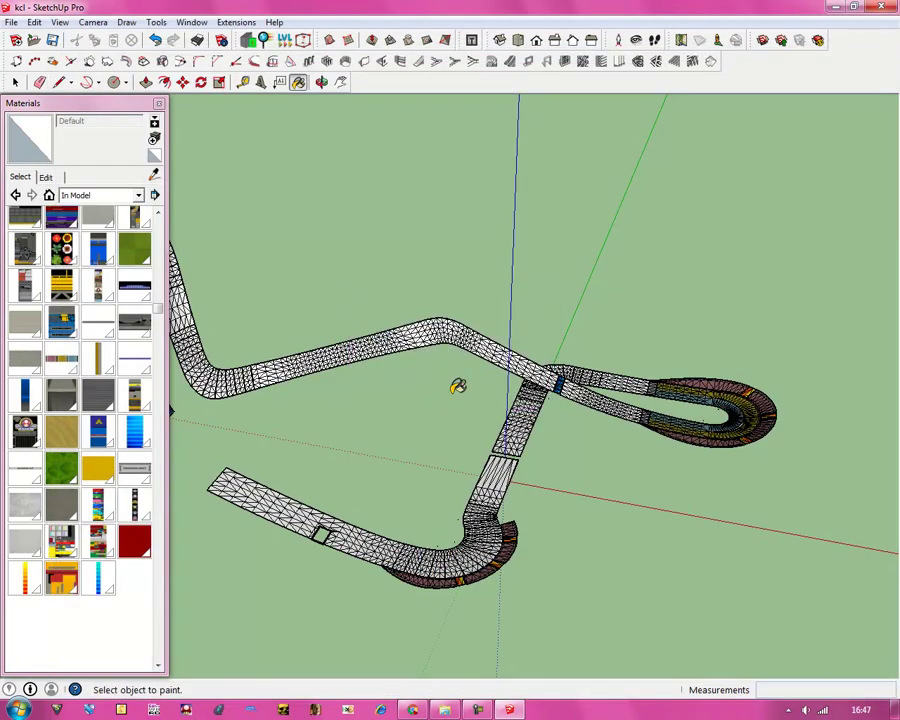
Collapse the materials list and close SketchUp without saving the changes to kcl.
click(121, 103)
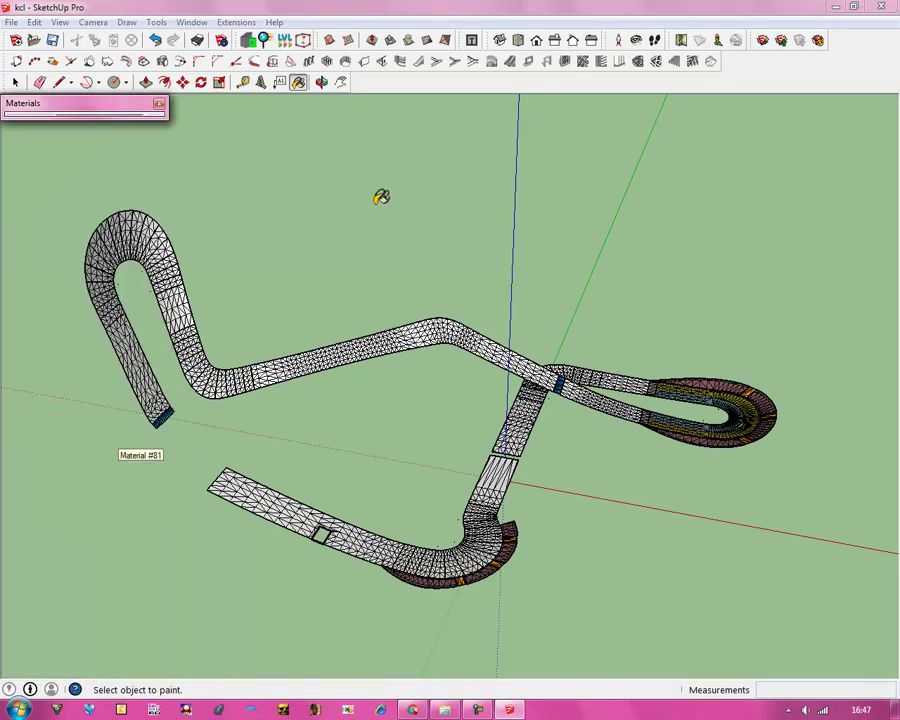
click(881, 6)
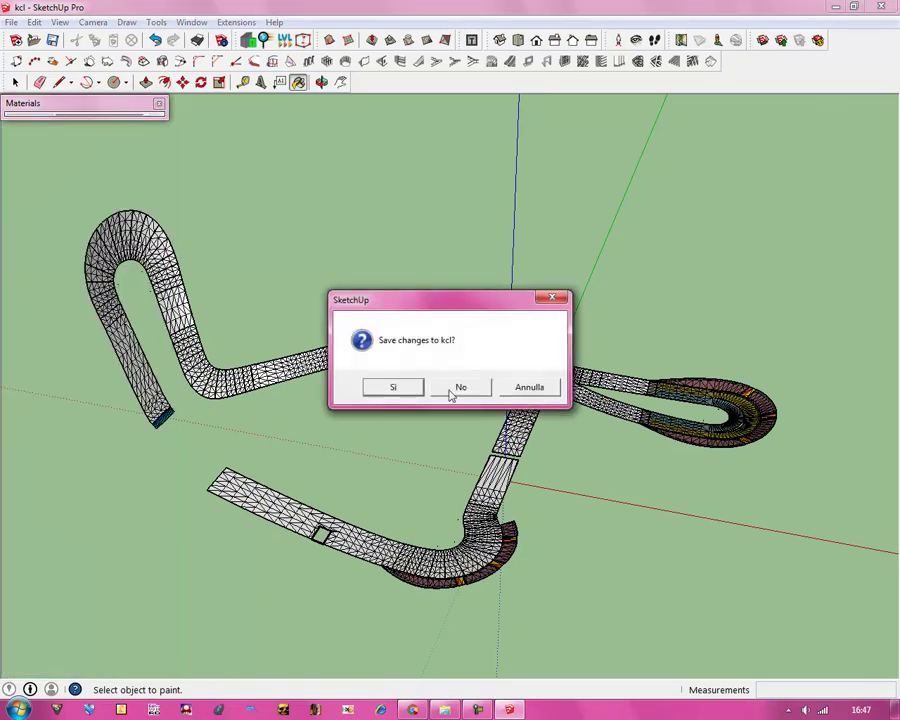
click(459, 389)
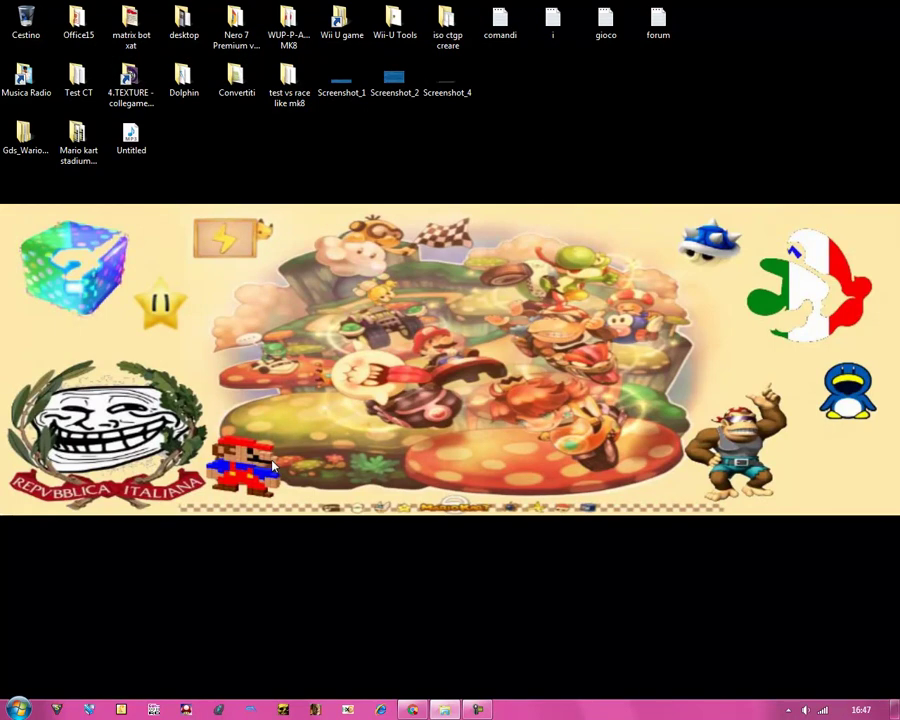
Create a folder named CT on the desktop and move it into the 1_FTEX - Copia folder.
key(super)
key(super)
click(446, 709)
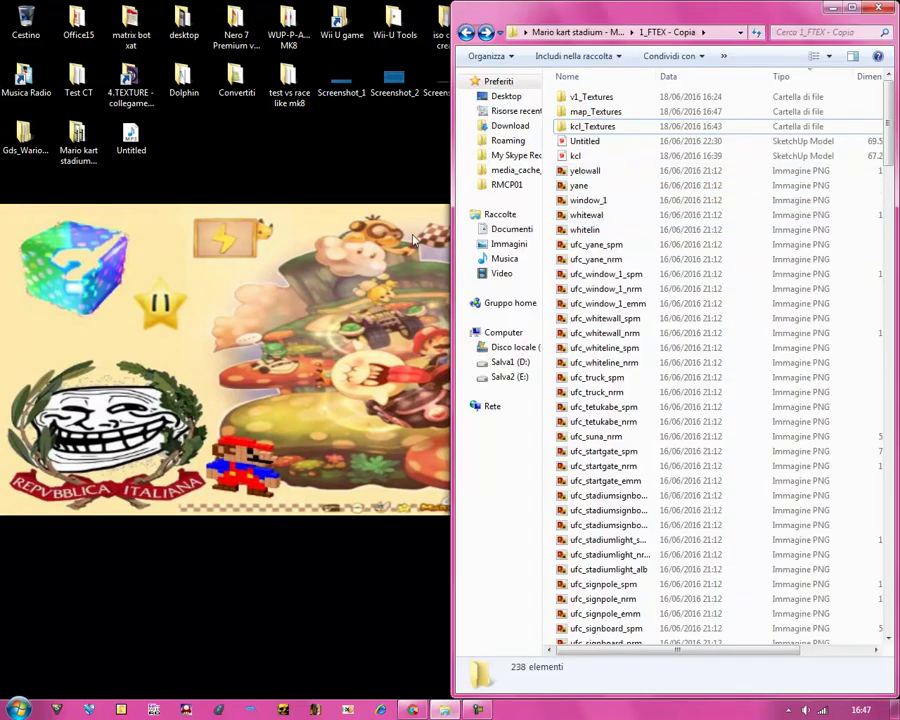
right_click(222, 347)
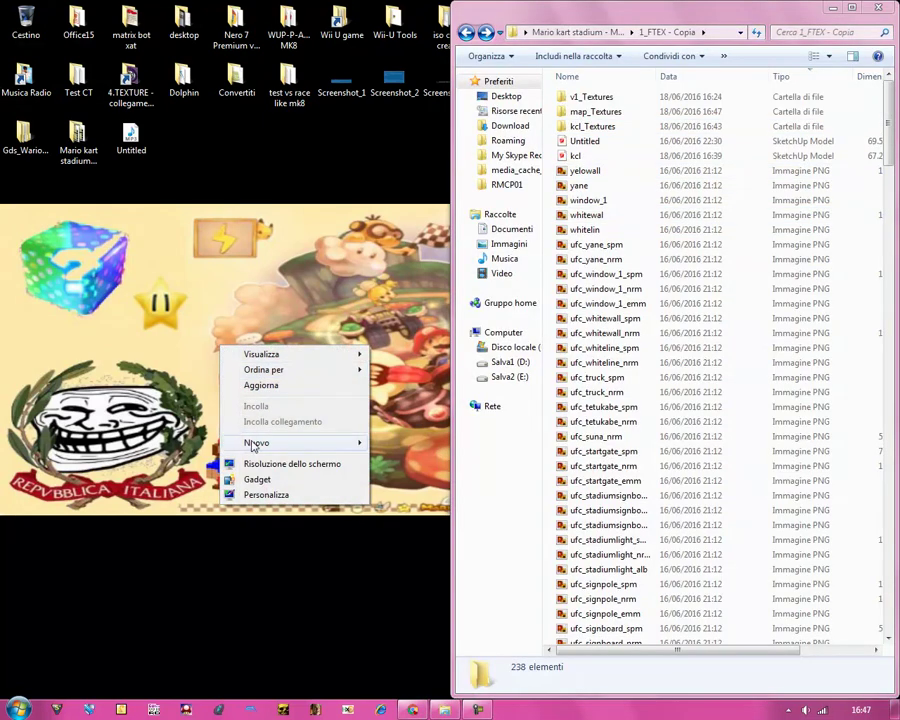
mouse_move(326, 448)
click(408, 441)
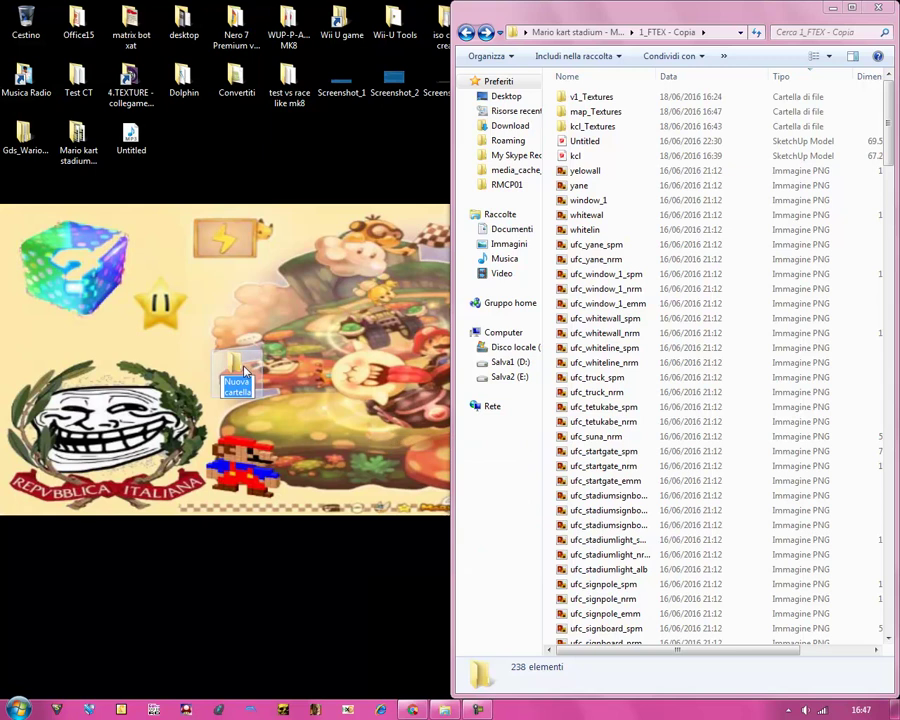
text(c)
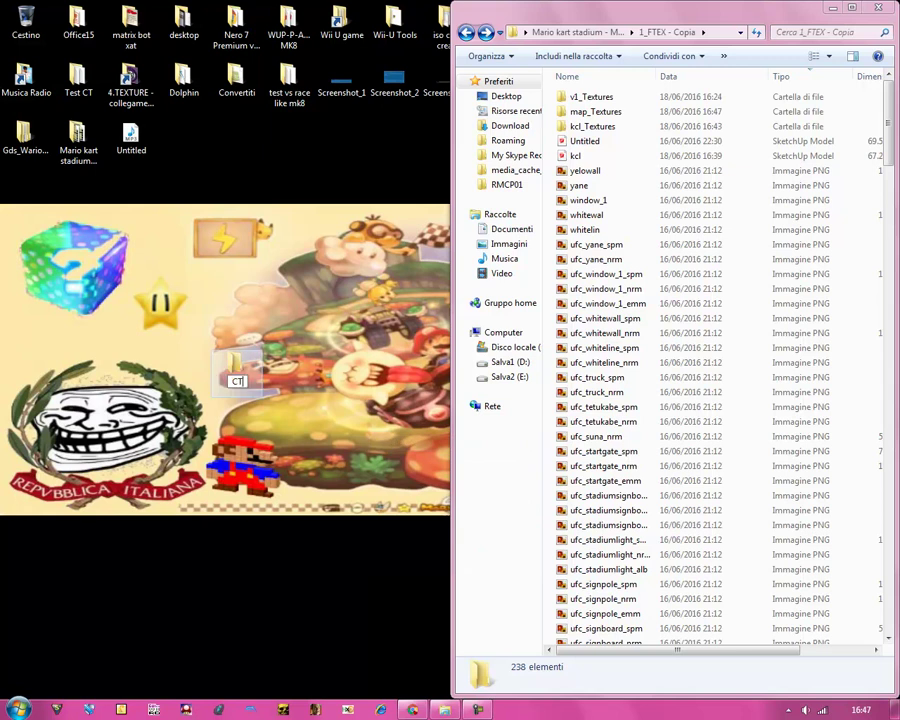
key(Return)
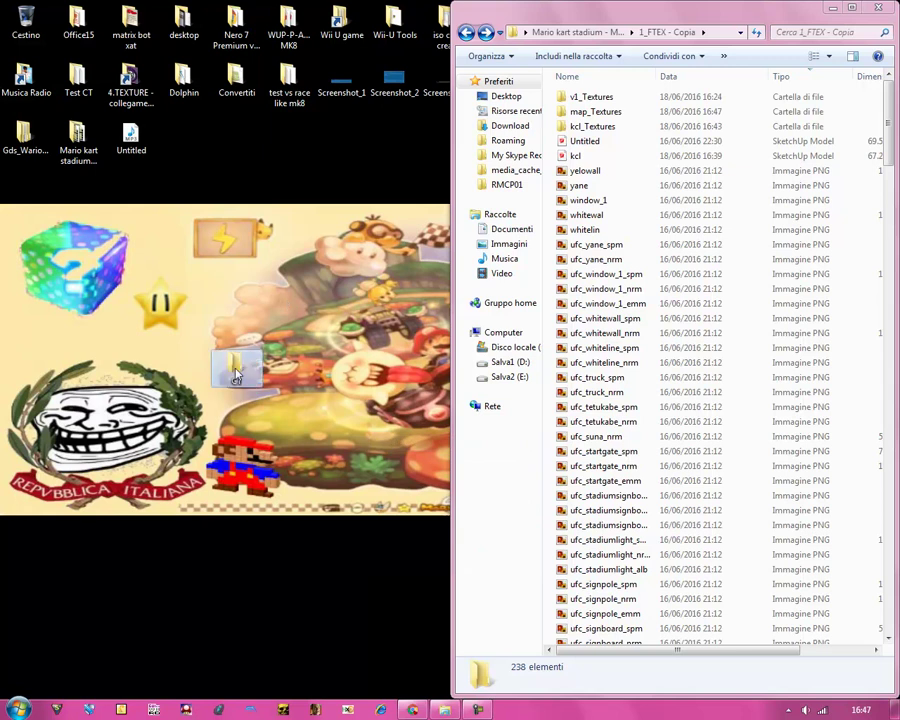
drag(237, 375, 290, 377)
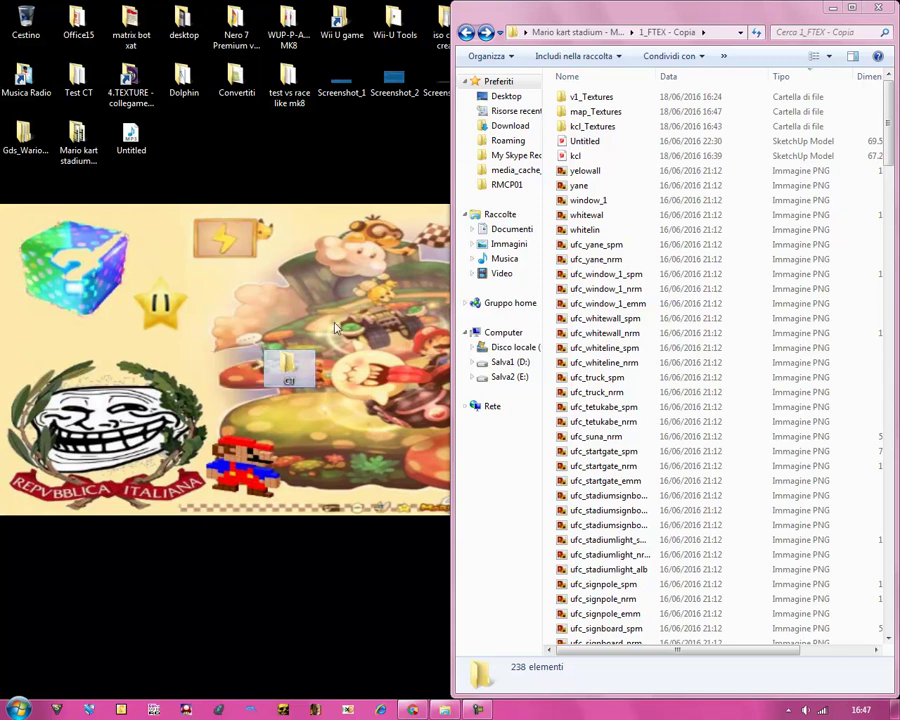
drag(288, 368, 546, 303)
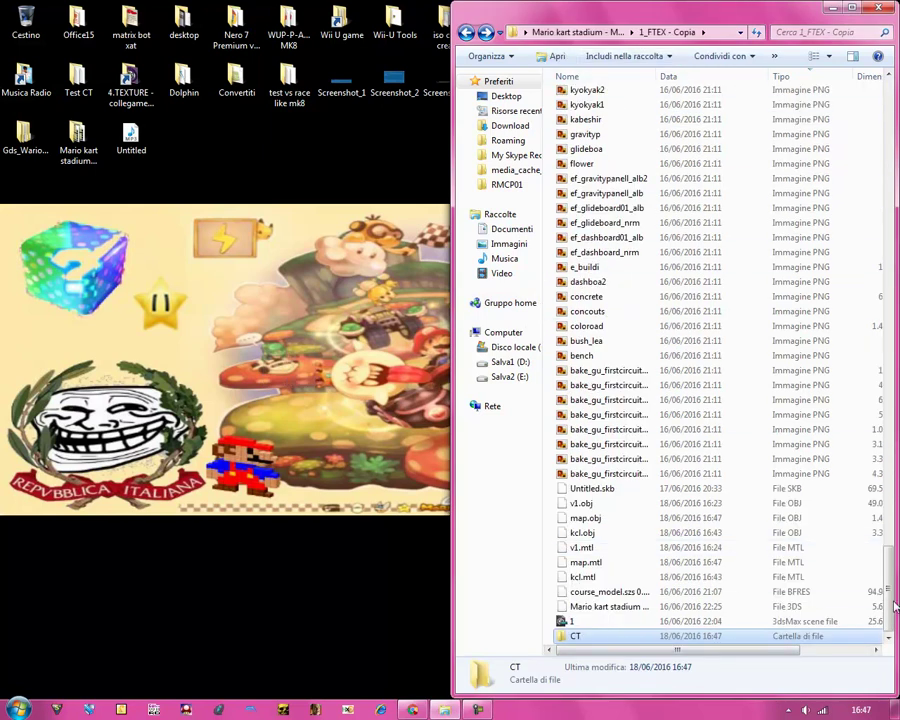
Move the OBJ and MTL files of v1, map and kcl into the CT folder.
click(582, 505)
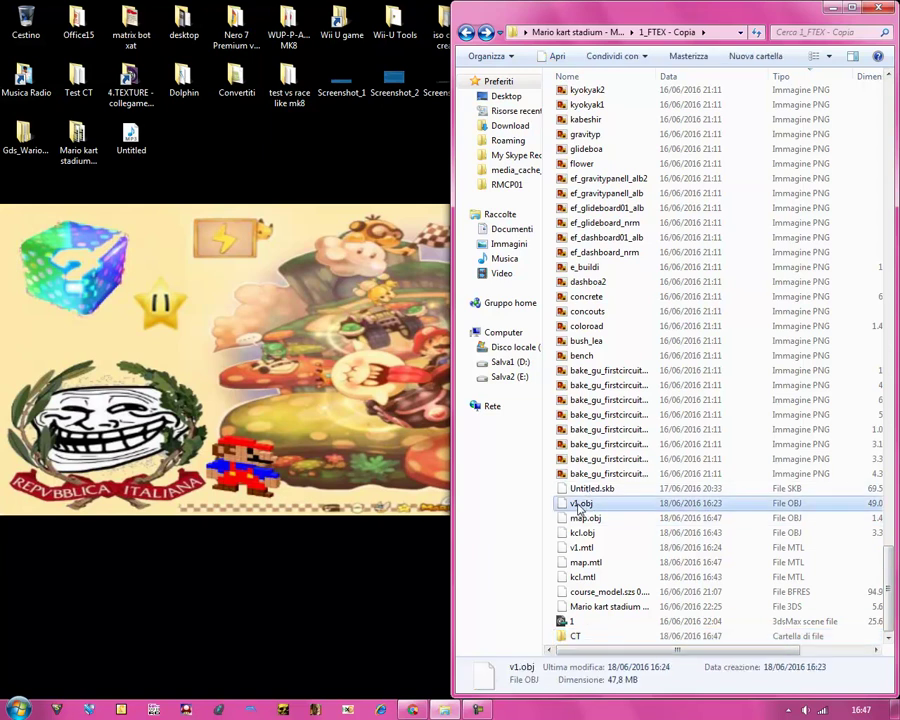
drag(565, 508, 604, 581)
drag(582, 519, 577, 640)
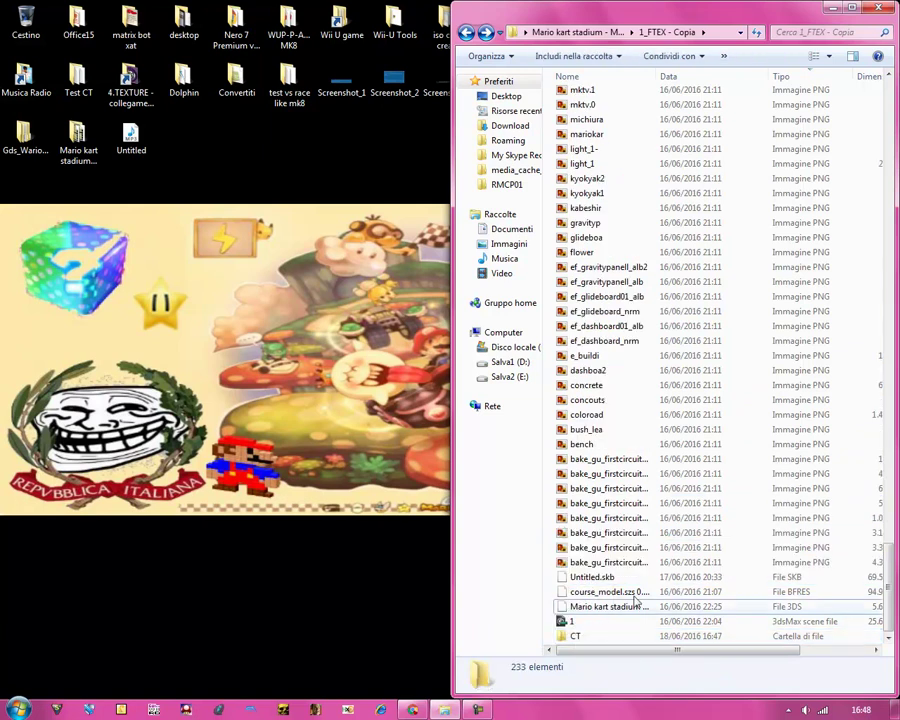
Widen the file name column and move the v1_Textures, map_Textures and kcl_Textures folders into the CT folder.
drag(657, 76, 720, 76)
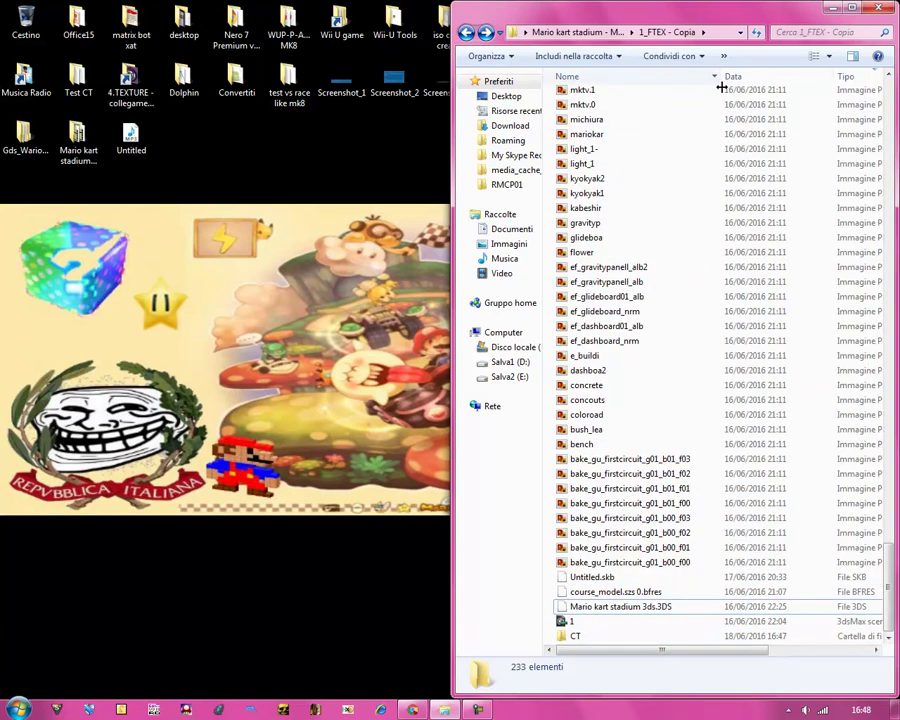
scroll(855, 515, up, 20)
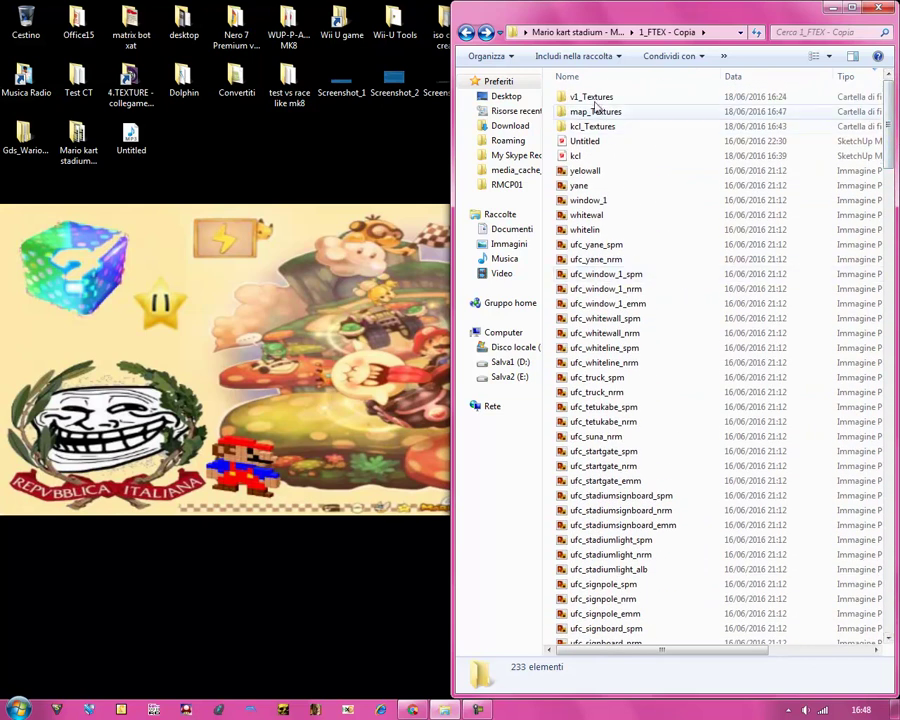
drag(556, 92, 583, 131)
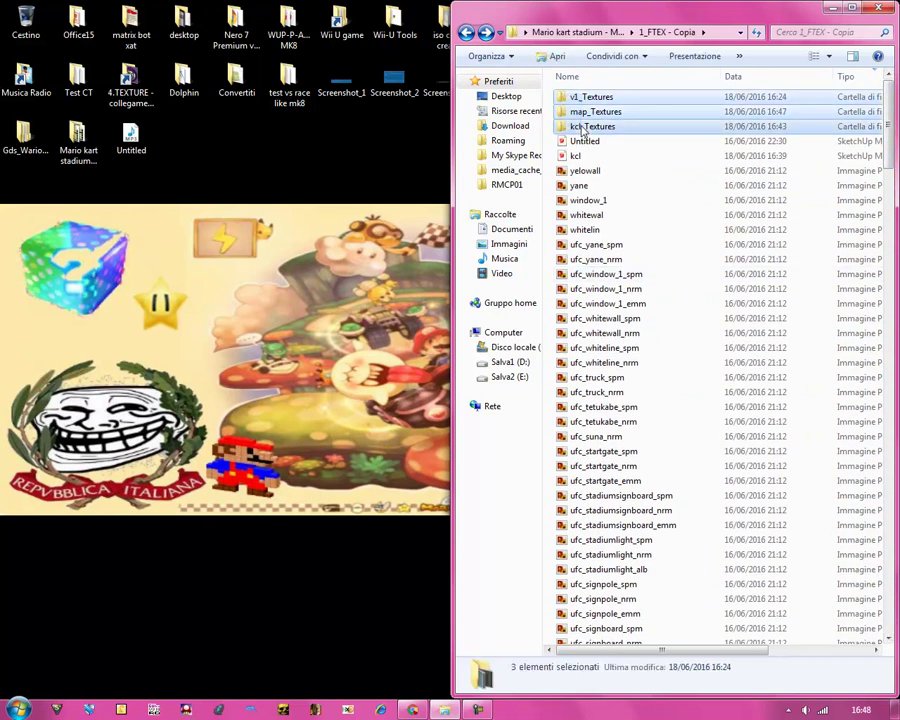
right_click(584, 132)
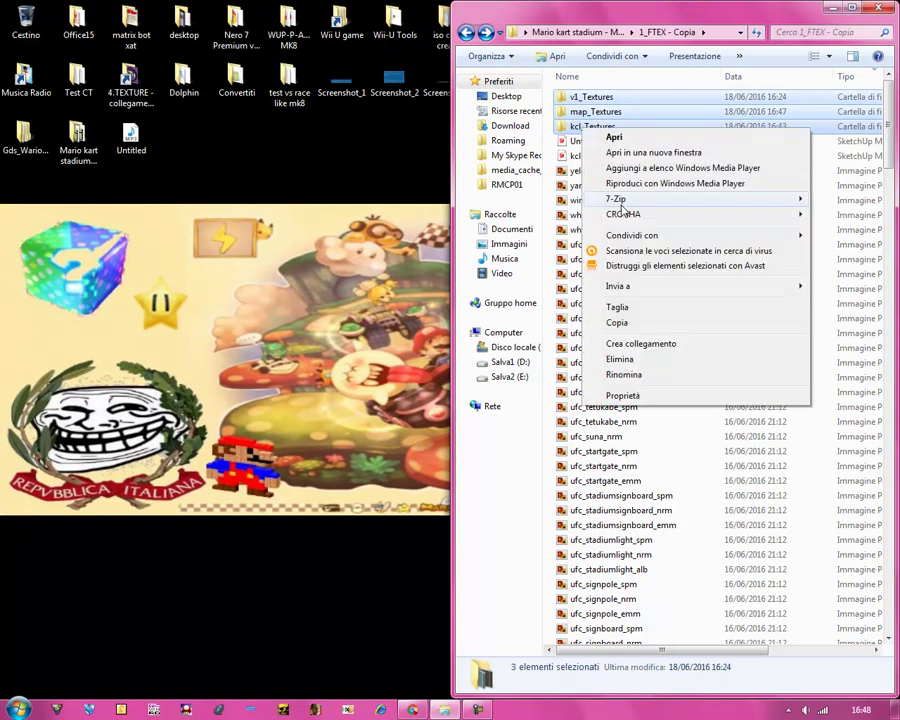
click(626, 307)
scroll(890, 118, down, 10)
double_click(618, 635)
right_click(616, 488)
click(670, 578)
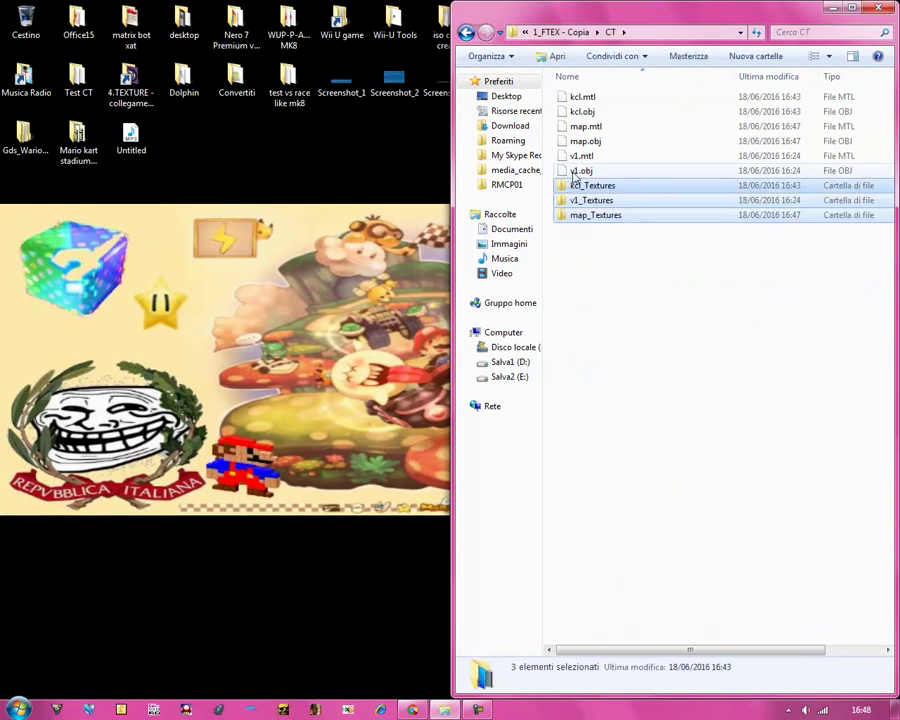
Sort the contents of the CT folder by file type and check its OBJ files.
click(578, 171)
click(826, 78)
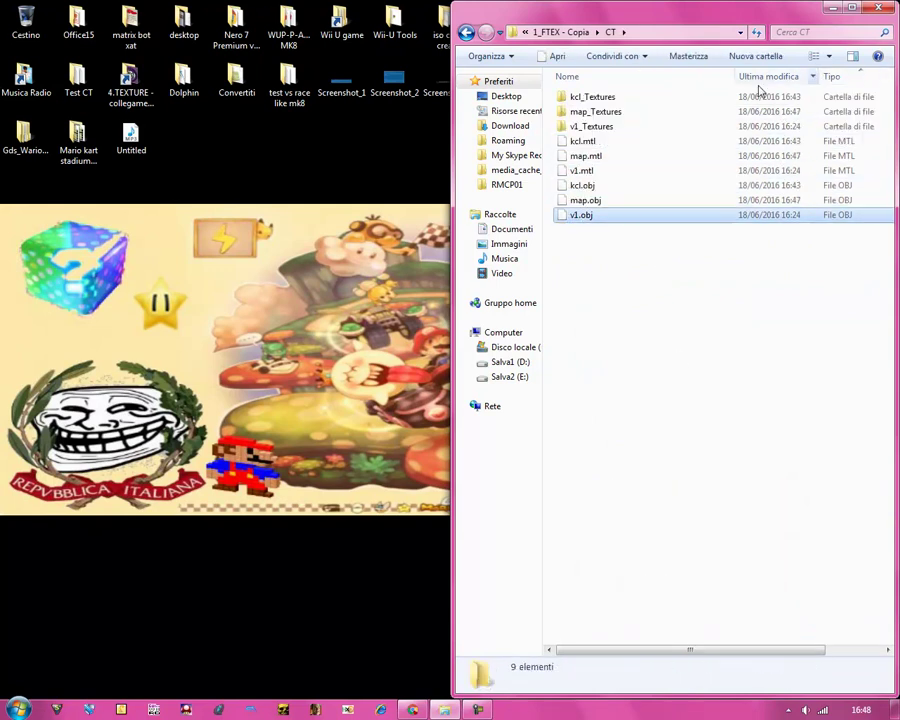
click(586, 201)
key(Up)
click(585, 216)
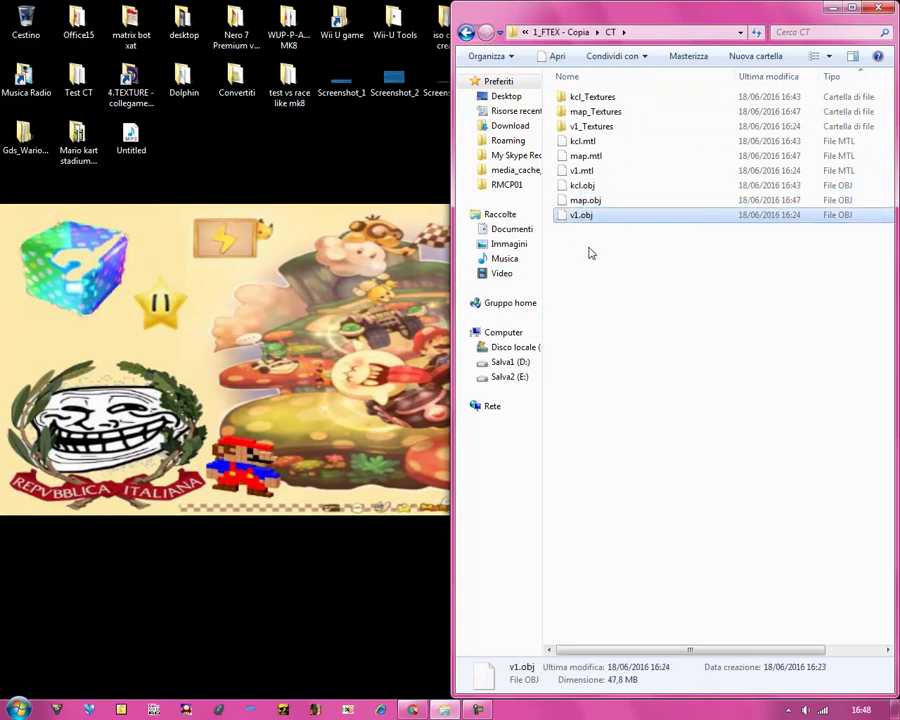
click(590, 253)
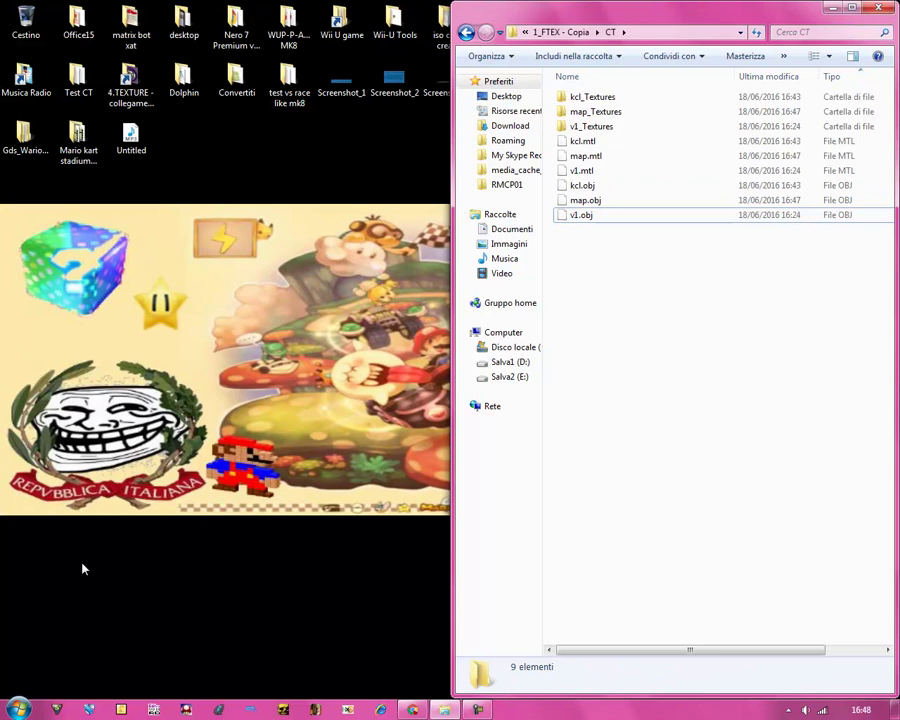
Launch BrresTool to open the BRRES Editor.
click(18, 709)
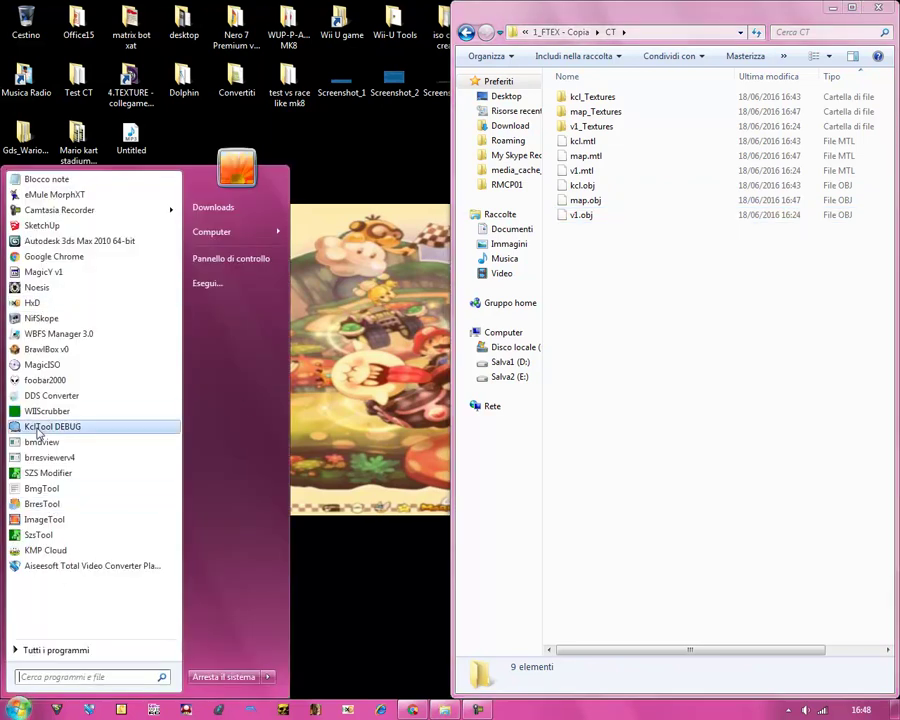
click(41, 505)
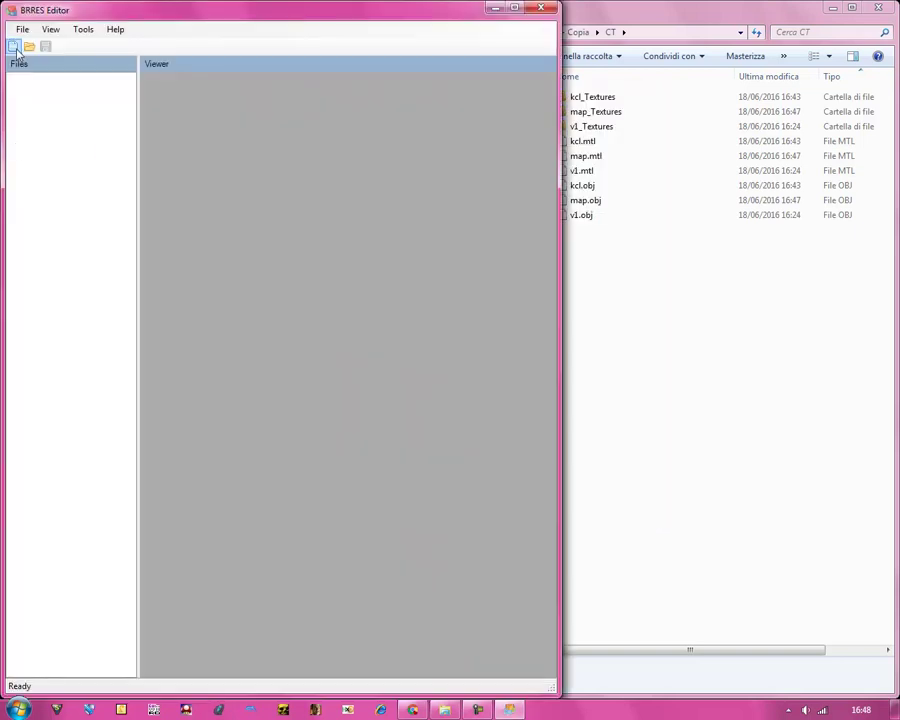
Create a new BRRES file and open the .obj model importer.
click(14, 47)
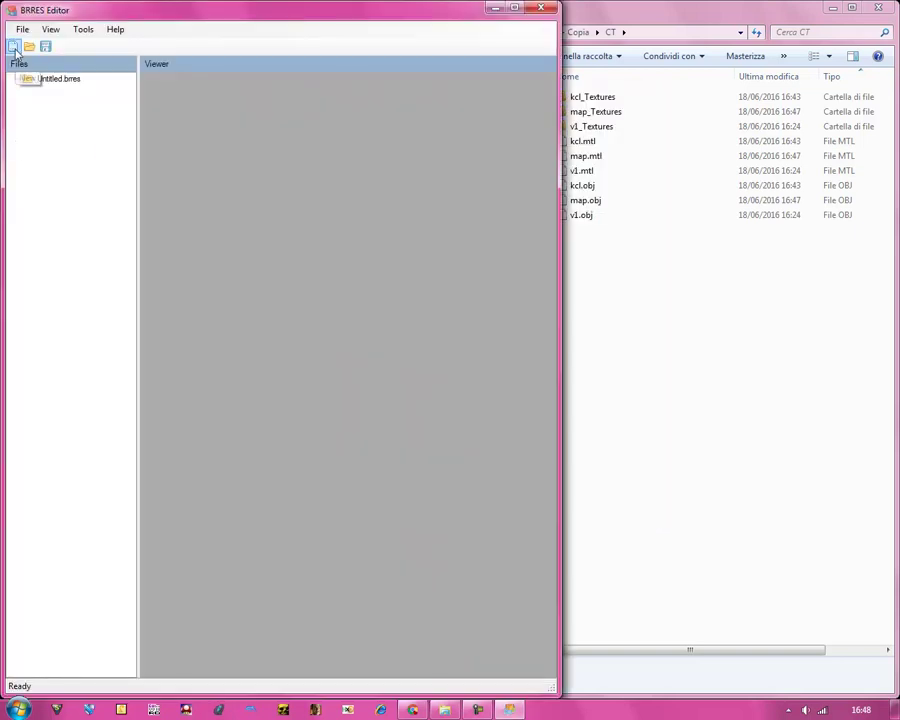
click(22, 30)
click(22, 30)
click(22, 30)
click(22, 30)
click(22, 29)
mouse_move(86, 116)
click(177, 120)
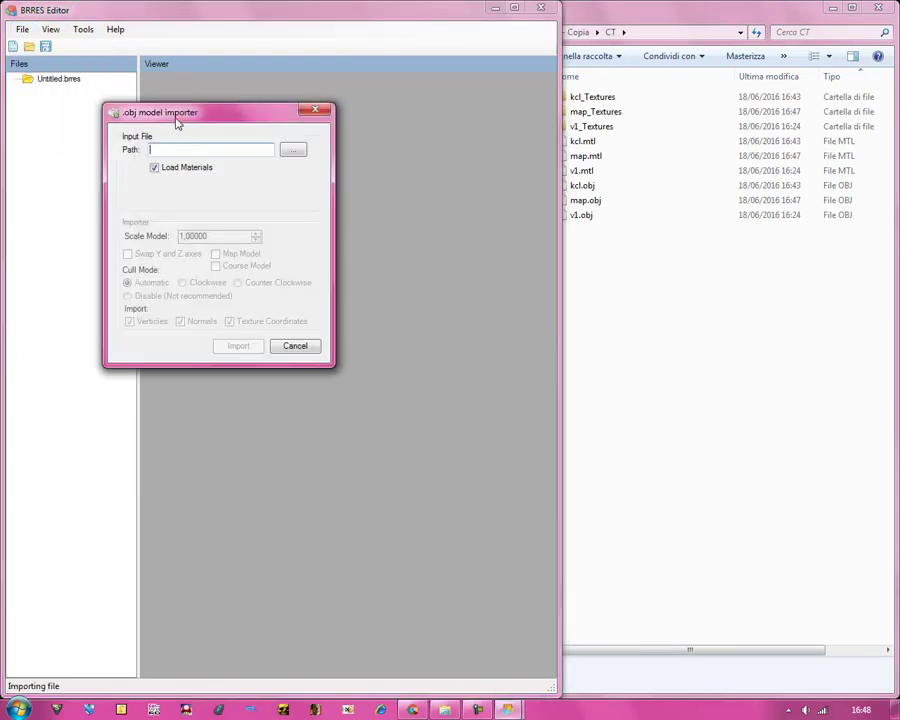
Browse for the importer's input file in the desktop folder Mario kart stadium - MK8, under 1_FTEX - Copia, CT.
click(292, 151)
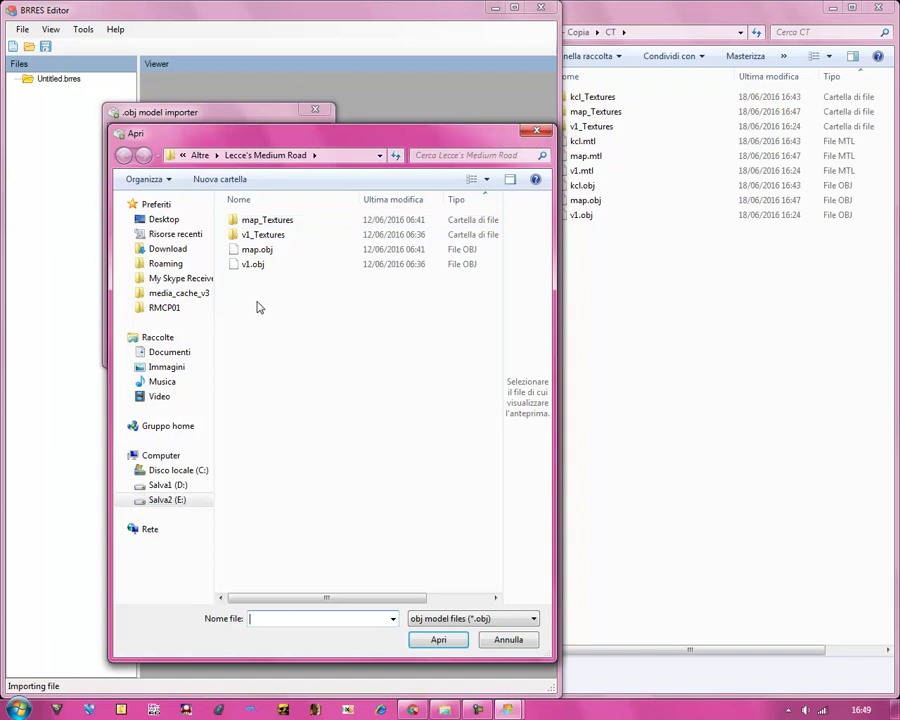
click(164, 220)
click(258, 476)
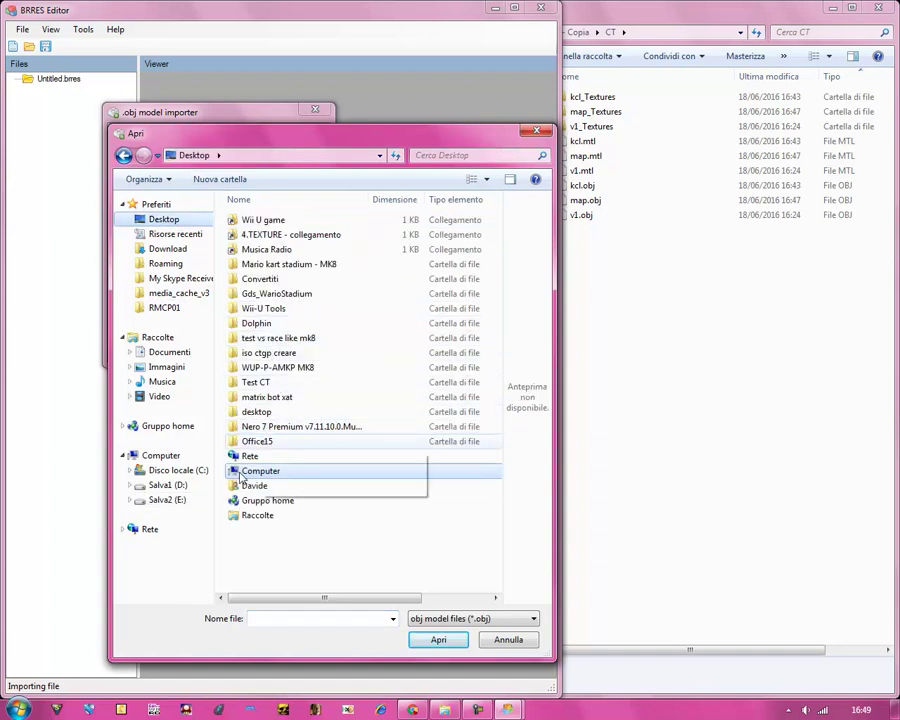
click(268, 266)
double_click(268, 266)
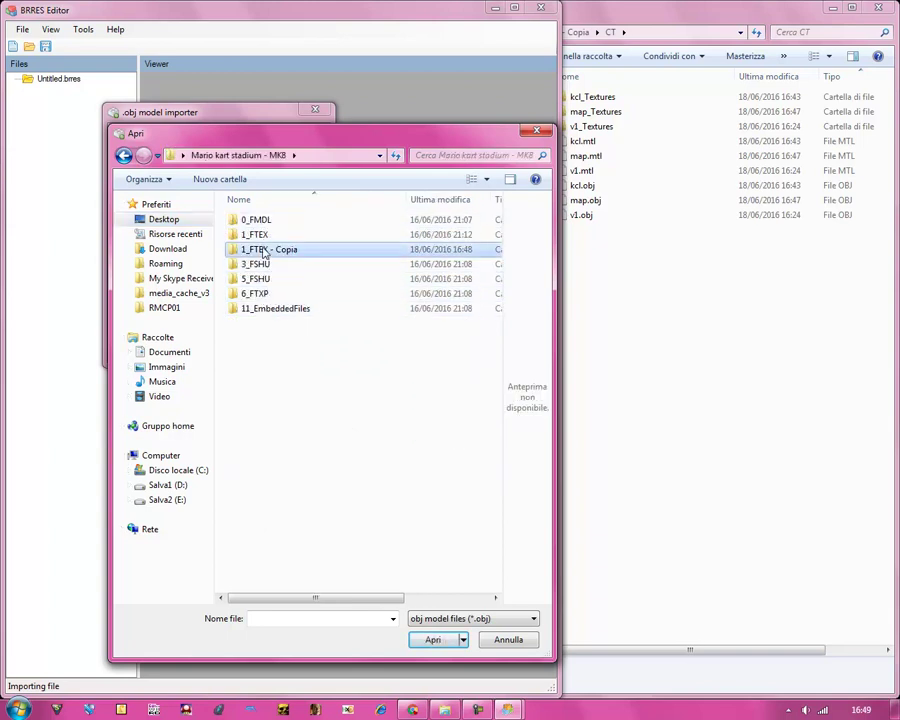
double_click(265, 254)
double_click(246, 188)
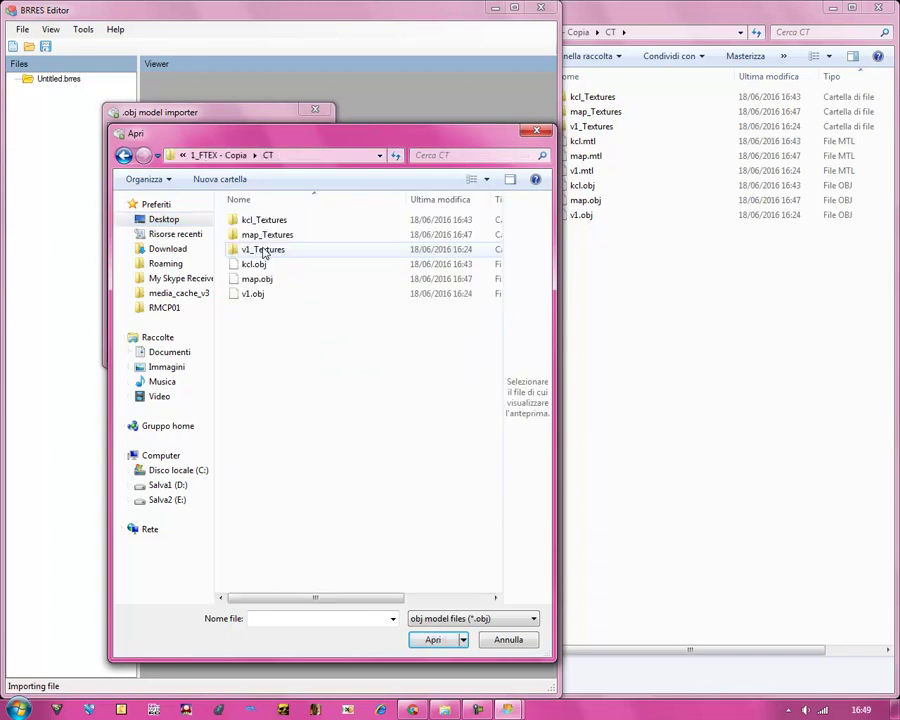
Load map.obj and import it with the Map Model option enabled.
click(241, 283)
click(432, 639)
click(220, 256)
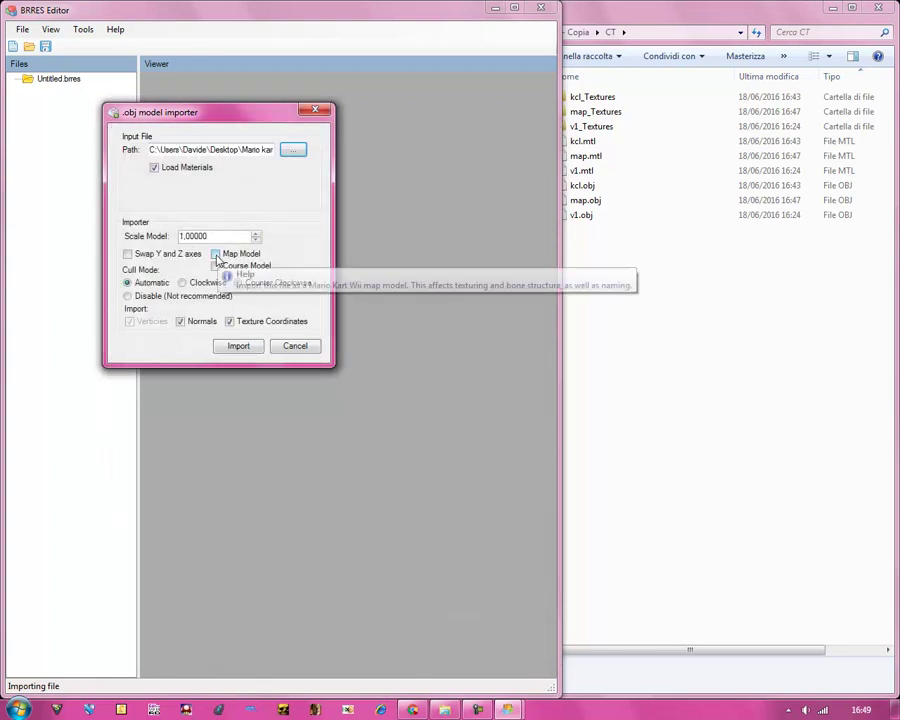
click(235, 346)
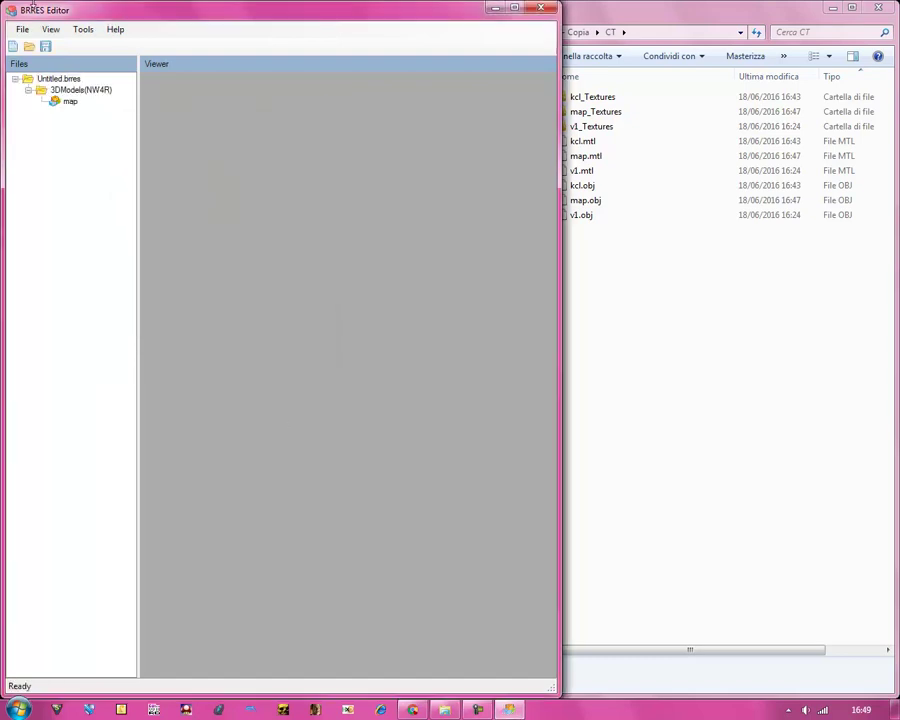
Save the BRRES file in the CT folder as map_model.
click(45, 46)
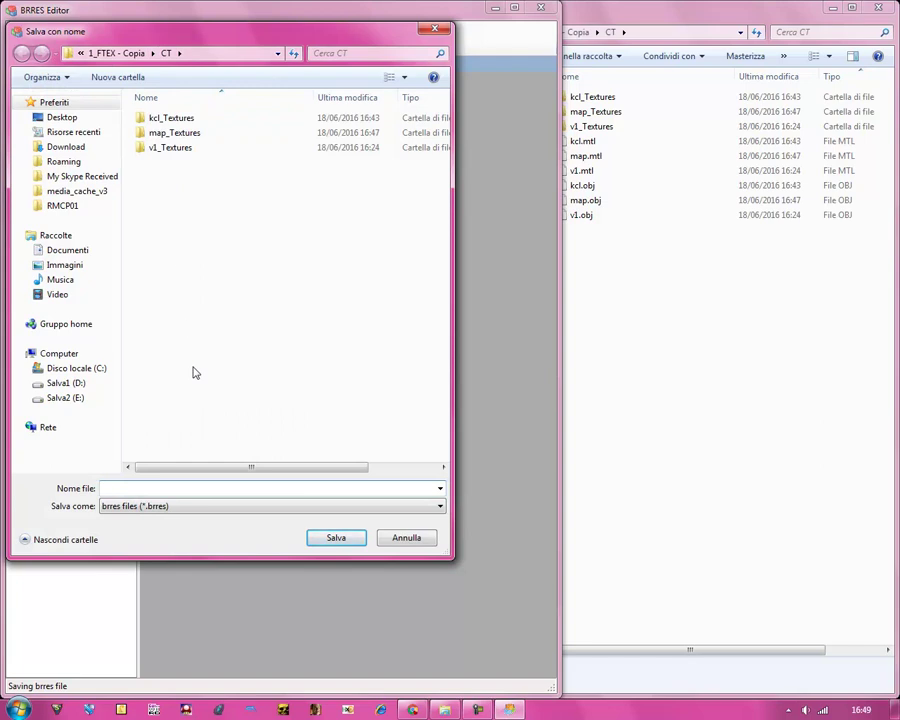
text(map)
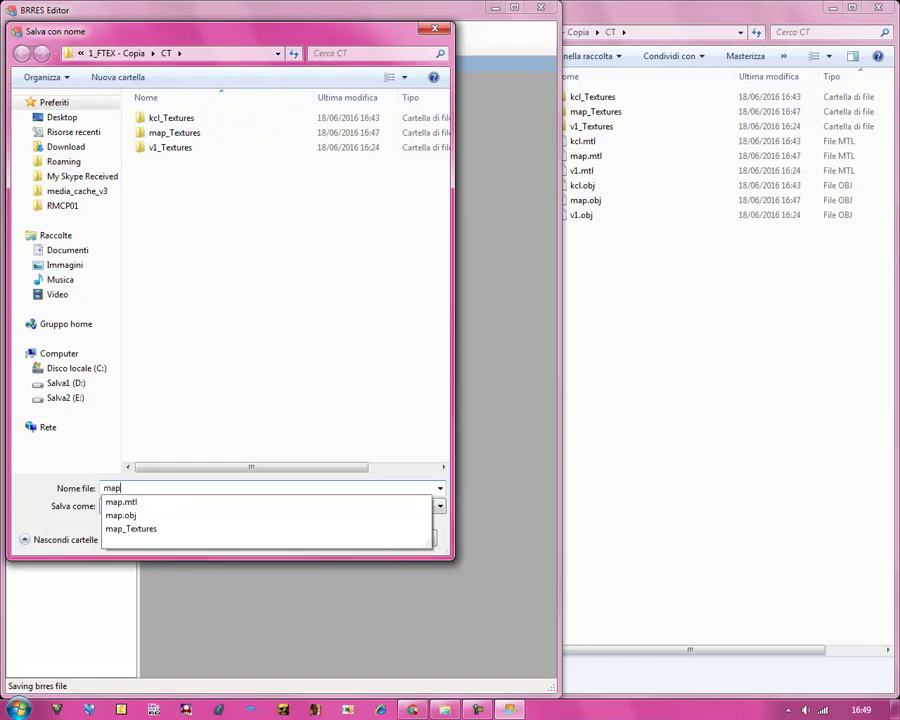
text(_)
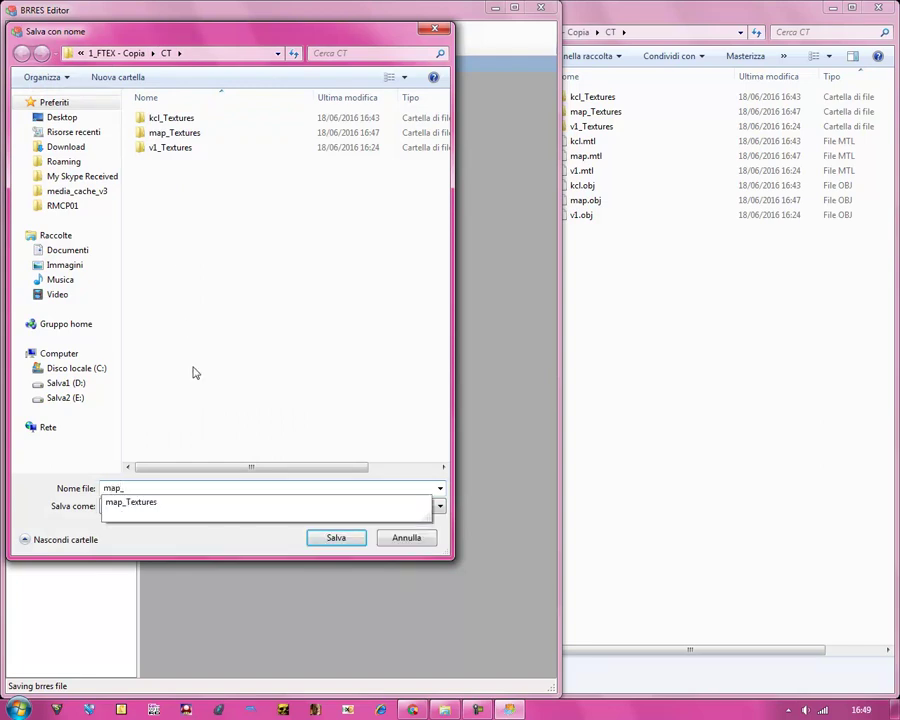
text(model)
key(Return)
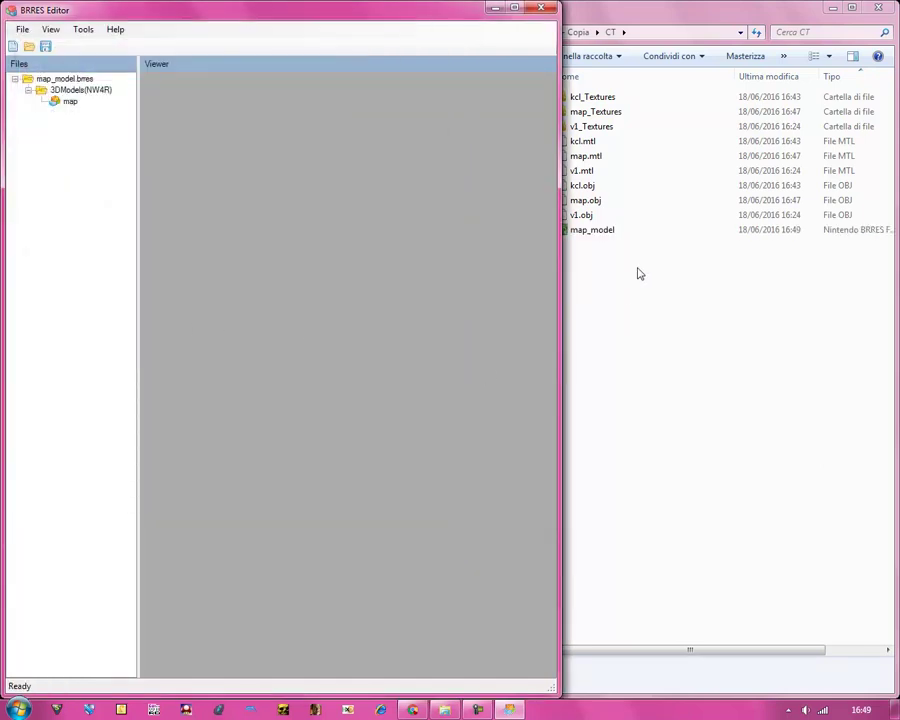
Narrow the CT folder's columns and reorder them so that size follows the name and the modification date follows the type.
click(787, 232)
drag(739, 78, 662, 80)
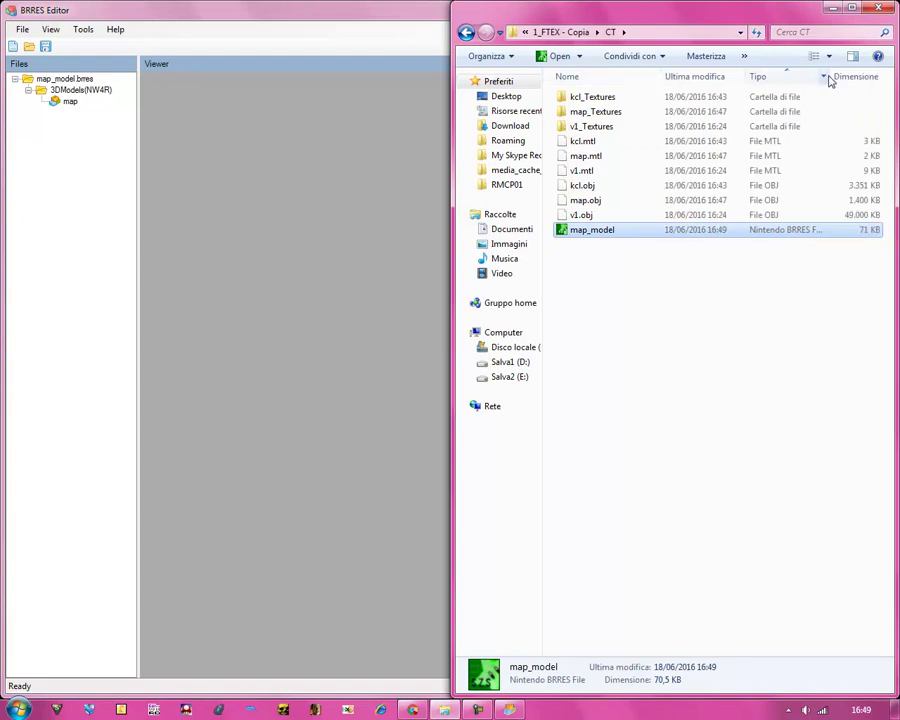
drag(822, 77, 806, 77)
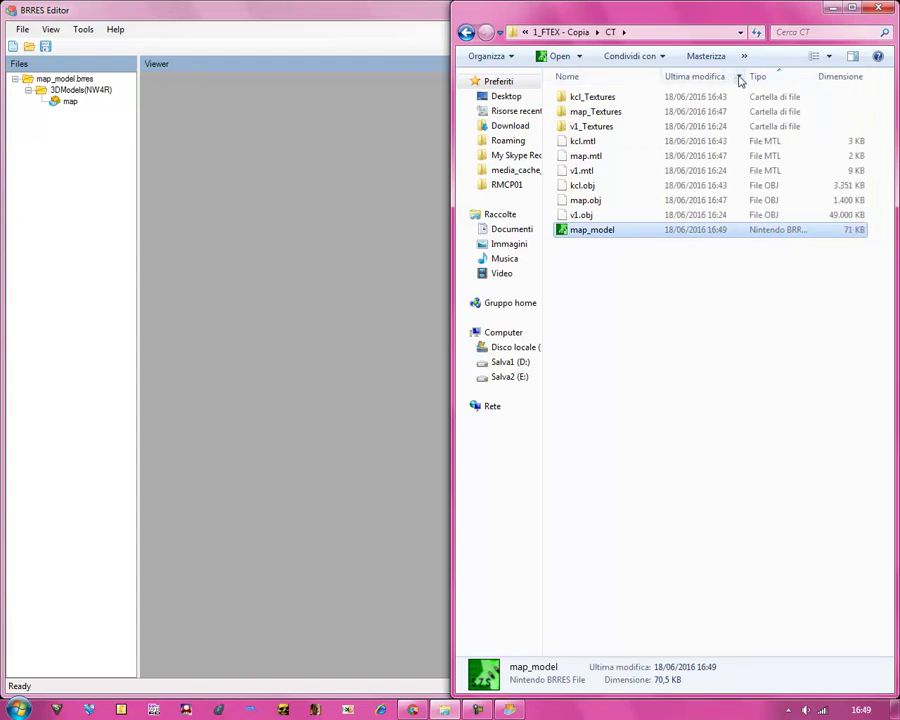
drag(665, 78, 672, 78)
drag(836, 85, 704, 78)
click(743, 321)
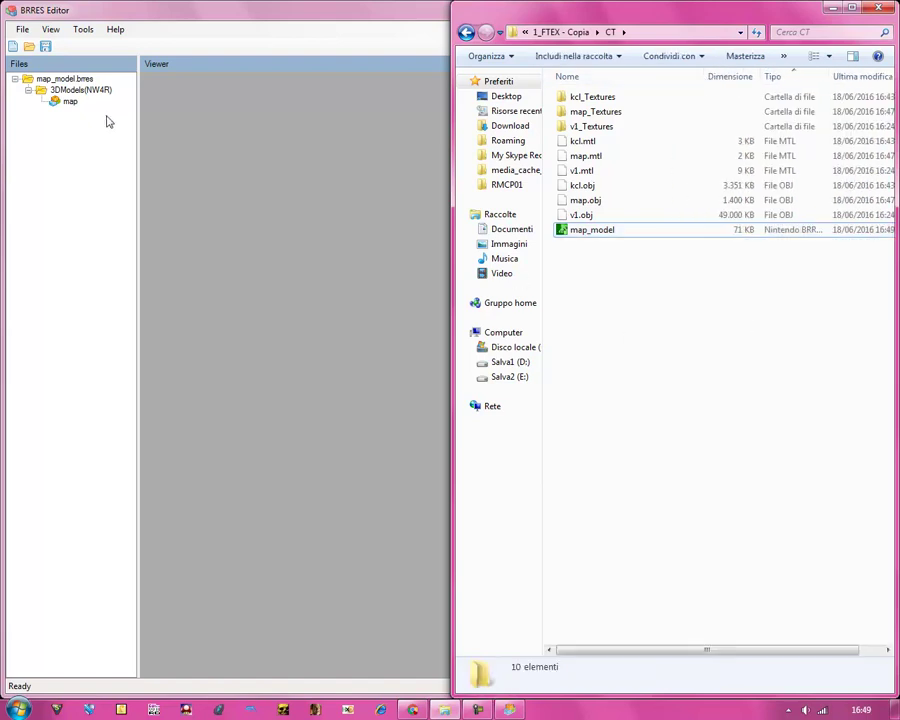
Start another empty BRRES file and bring up the .obj model importer for the course.
click(117, 12)
click(22, 30)
click(36, 45)
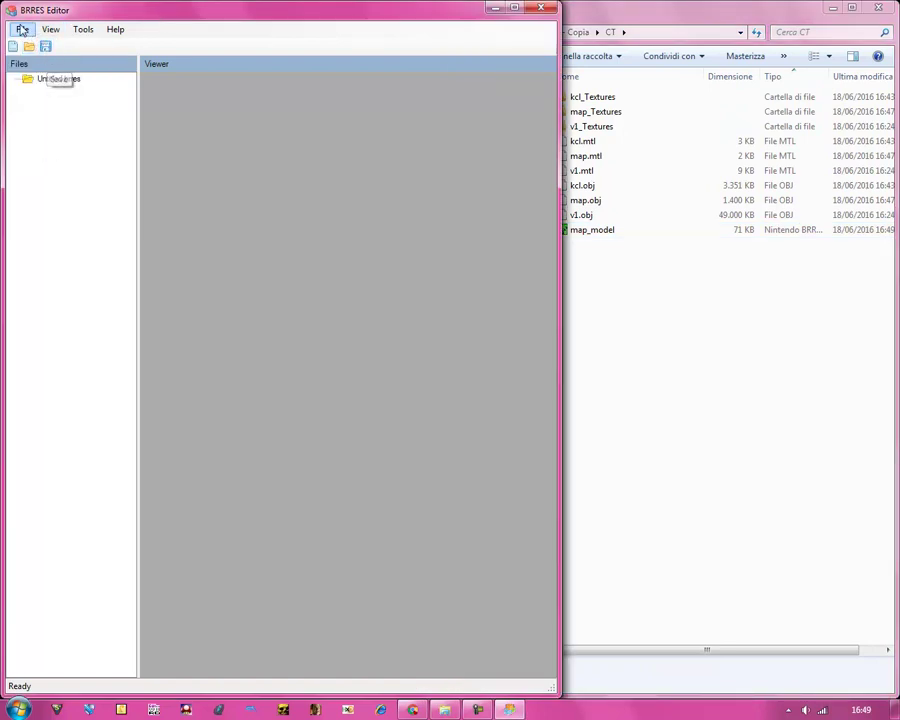
click(22, 30)
mouse_move(82, 117)
click(165, 116)
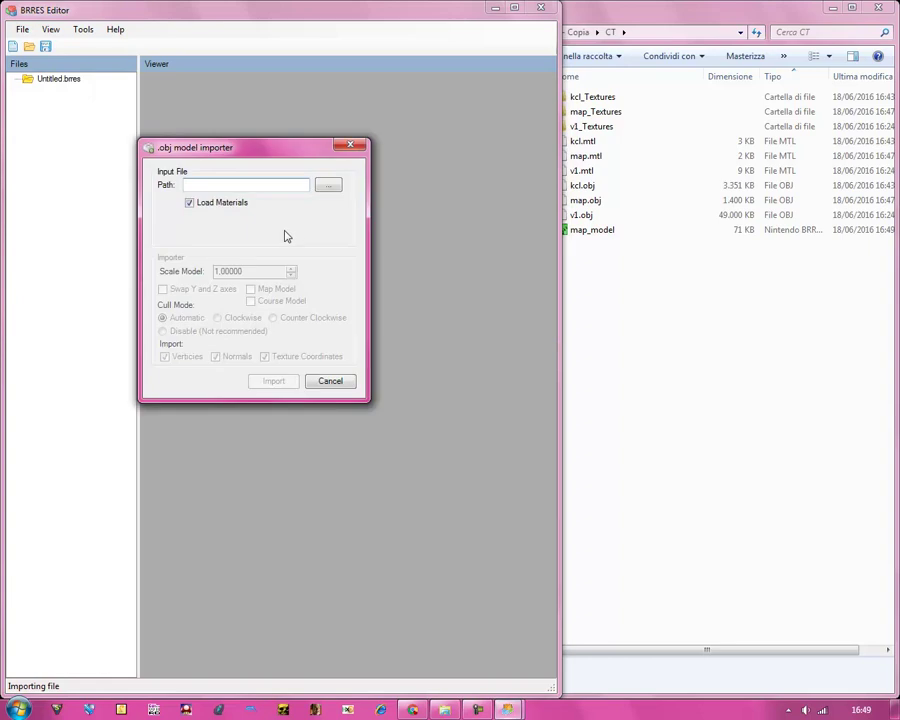
Load v1.obj from the CT folder and import it with the Course Model option enabled.
click(324, 241)
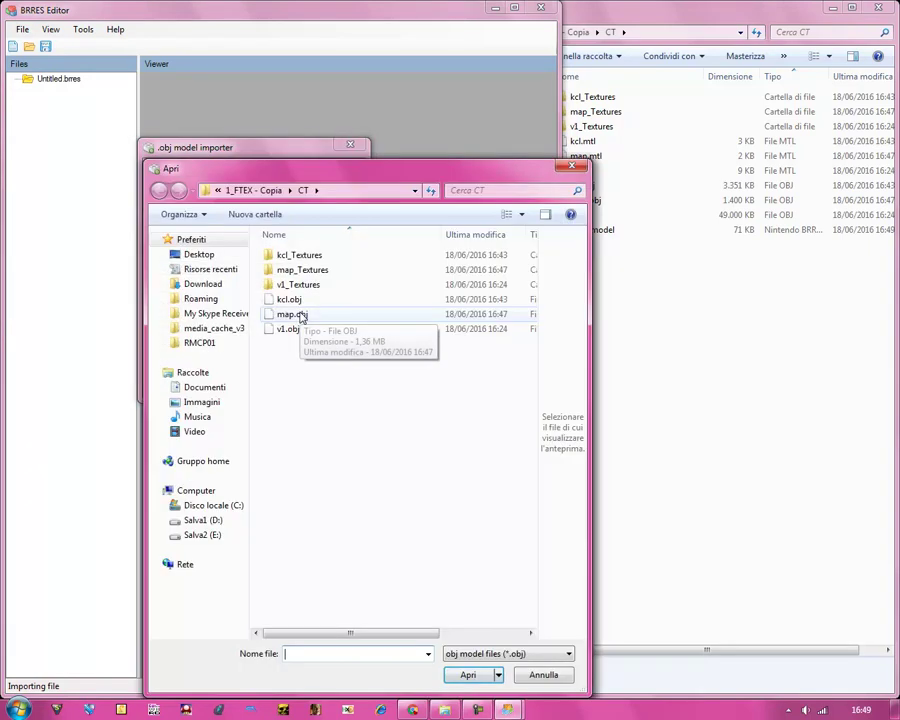
click(288, 329)
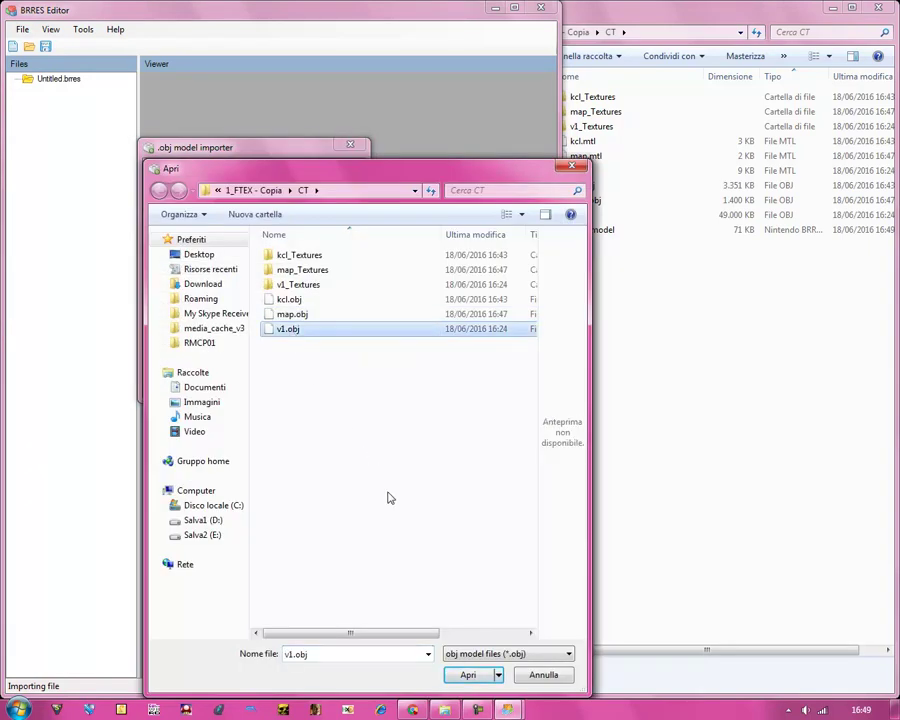
click(469, 676)
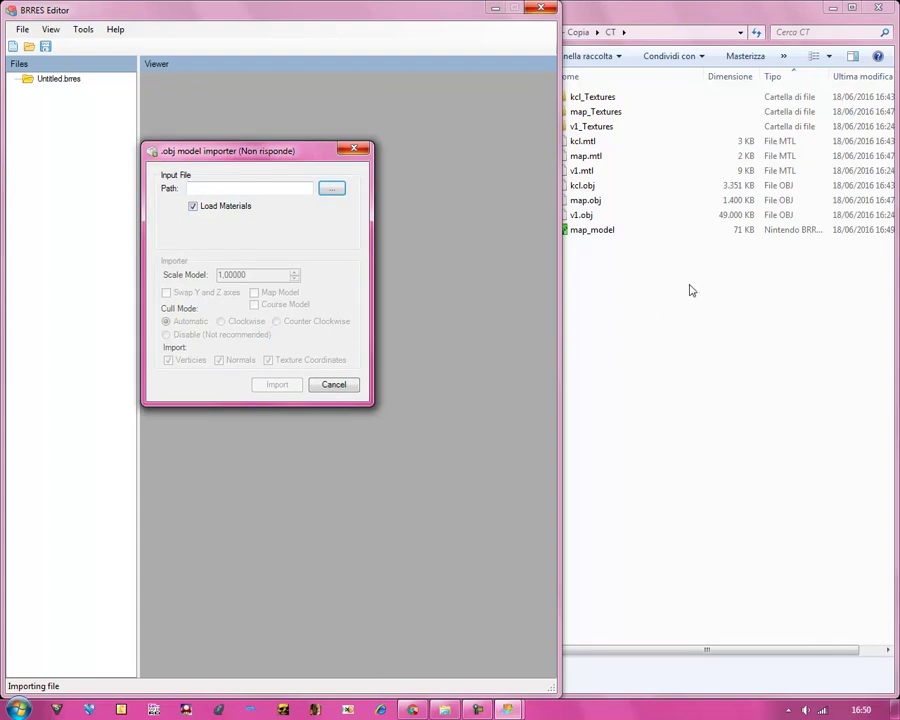
click(728, 218)
drag(452, 298, 565, 287)
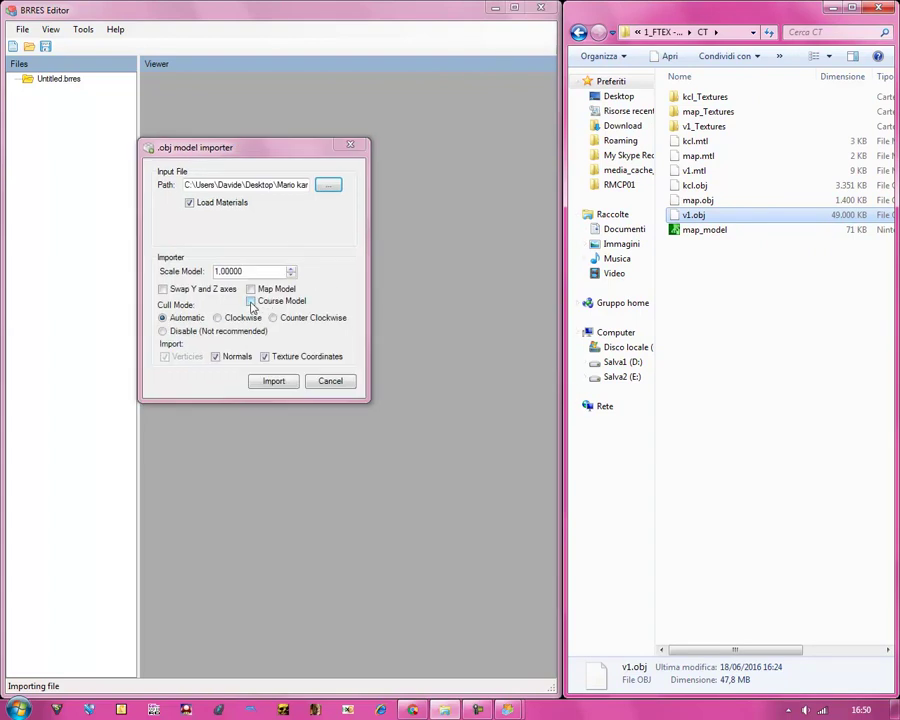
click(251, 301)
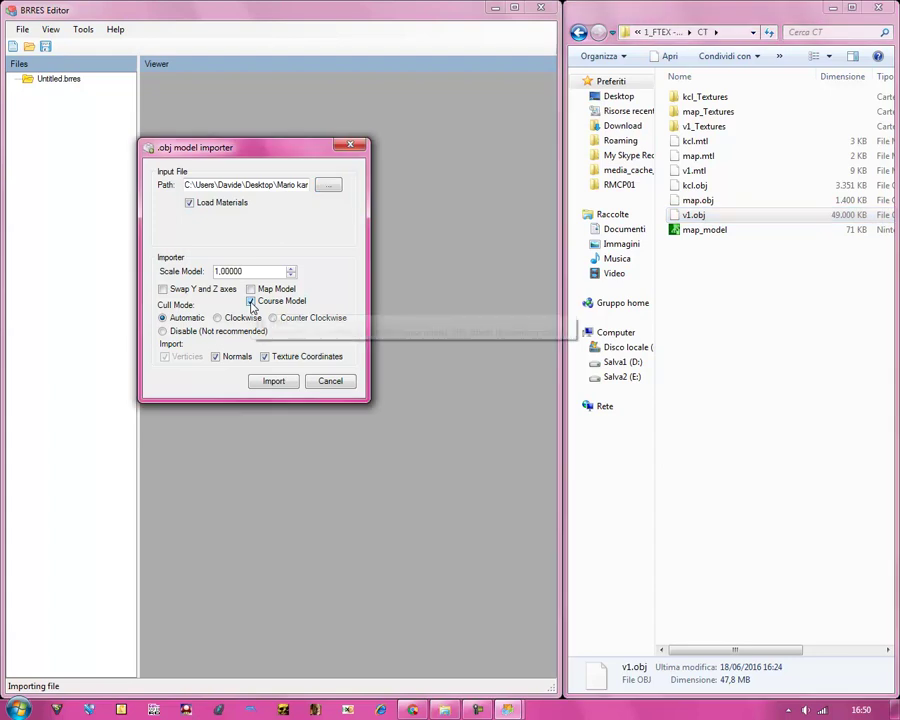
click(272, 382)
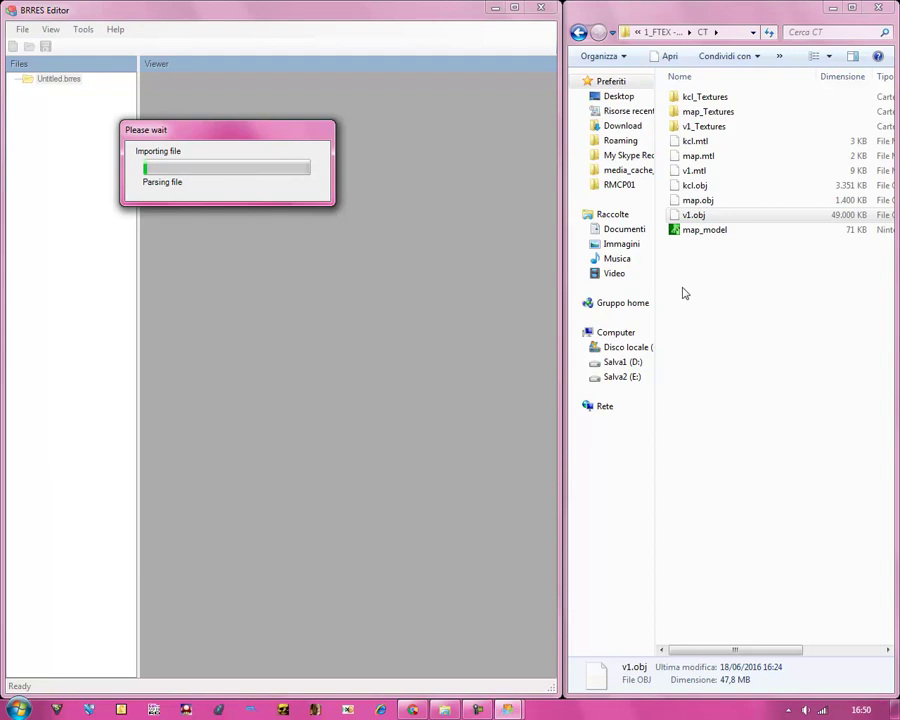
Examine the v1.obj file and the v1_Textures folder in the CT folder.
click(689, 291)
click(694, 215)
drag(694, 215, 704, 118)
click(700, 128)
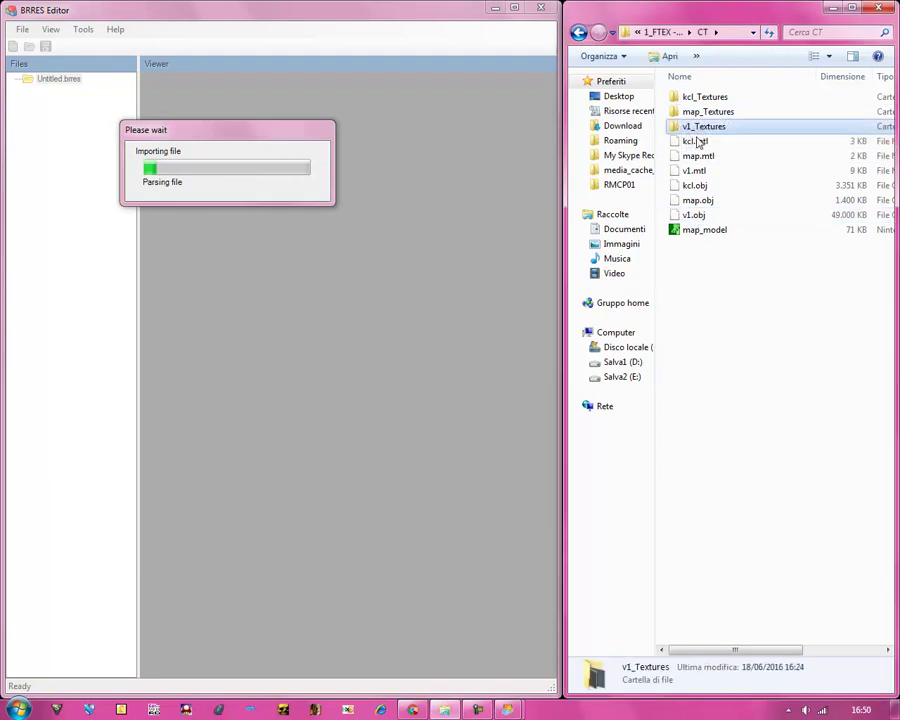
click(702, 127)
key(Escape)
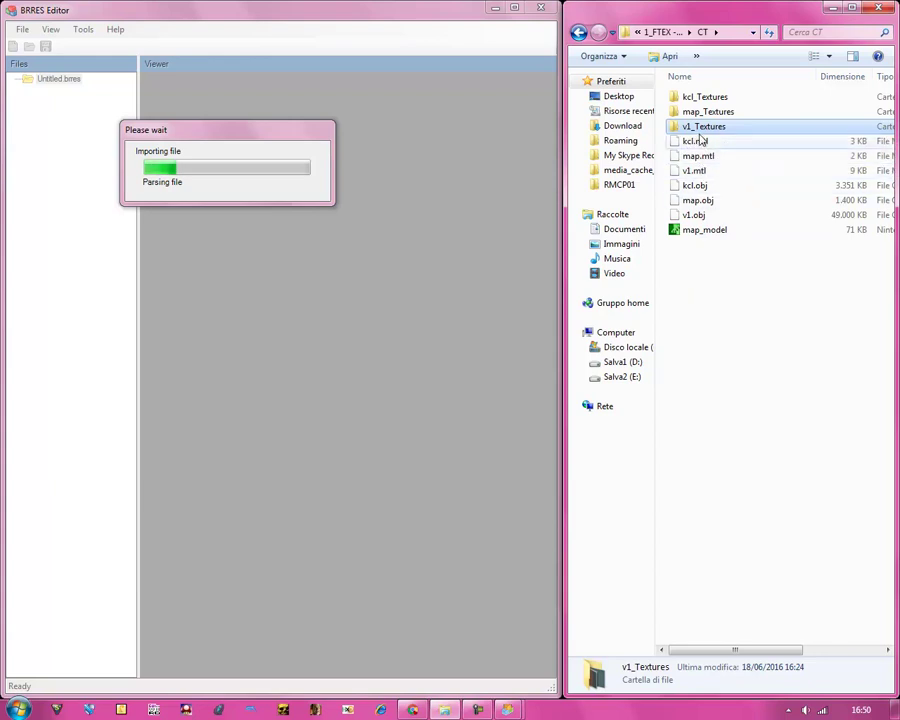
mouse_move(695, 128)
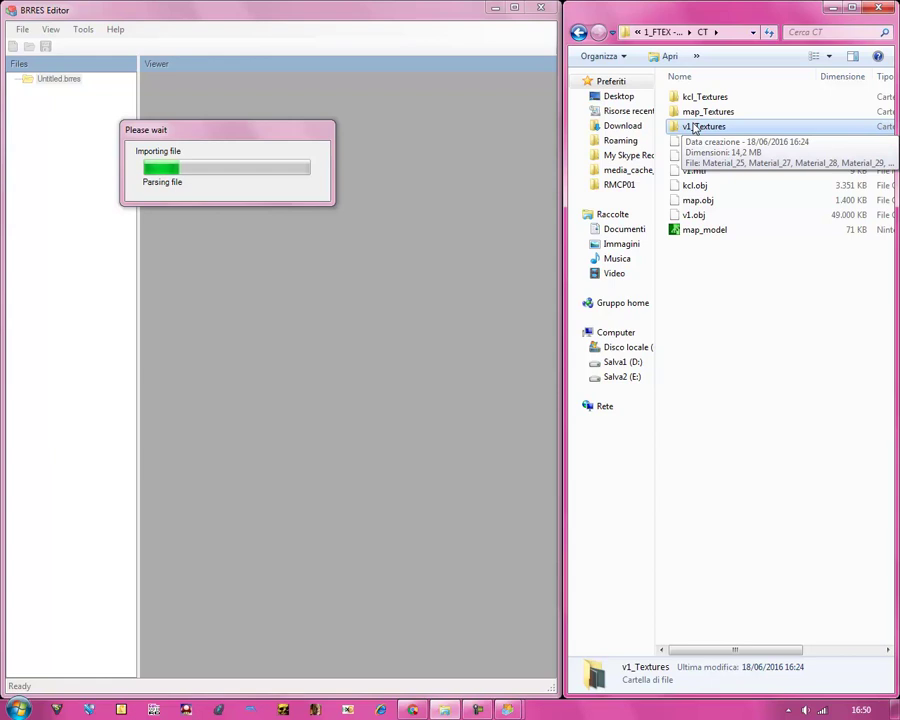
click(704, 294)
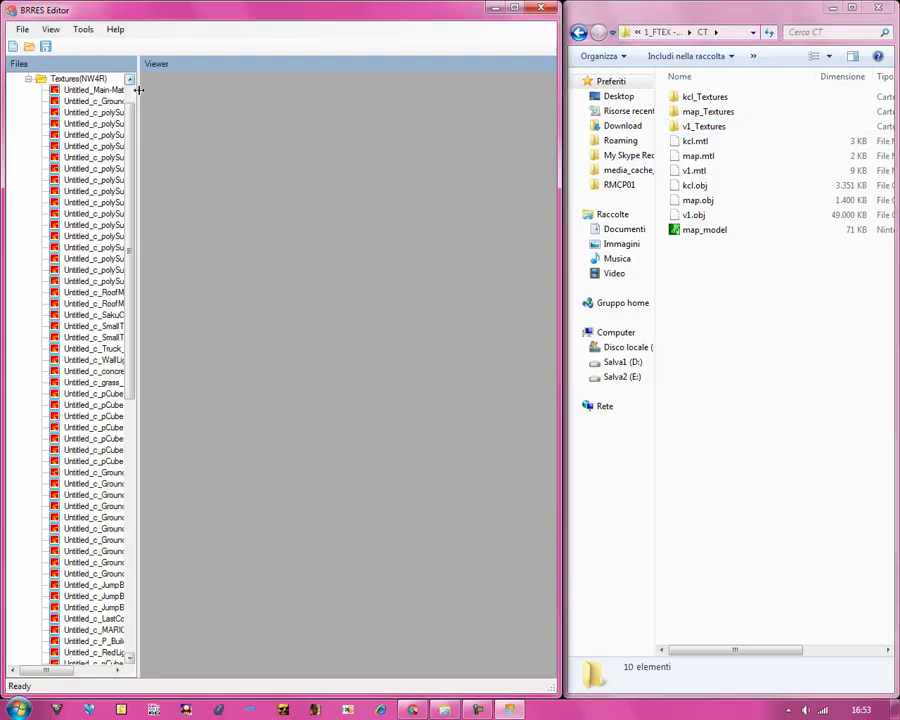
Widen the file tree, preview the first textures and delete the Untitled_c_GroundLi12-Default_Material texture.
drag(138, 128, 280, 128)
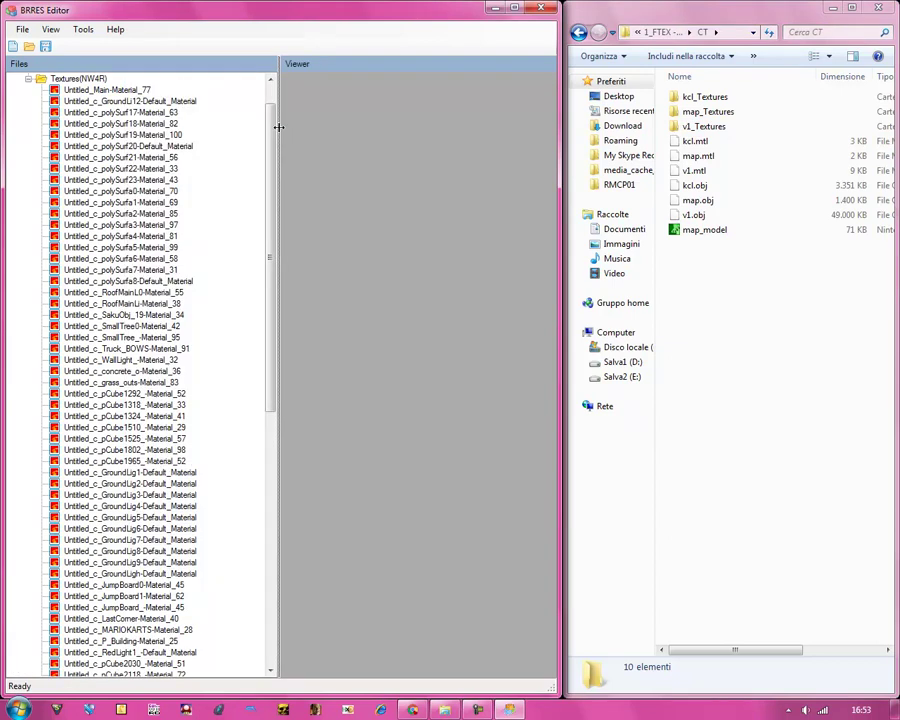
click(100, 89)
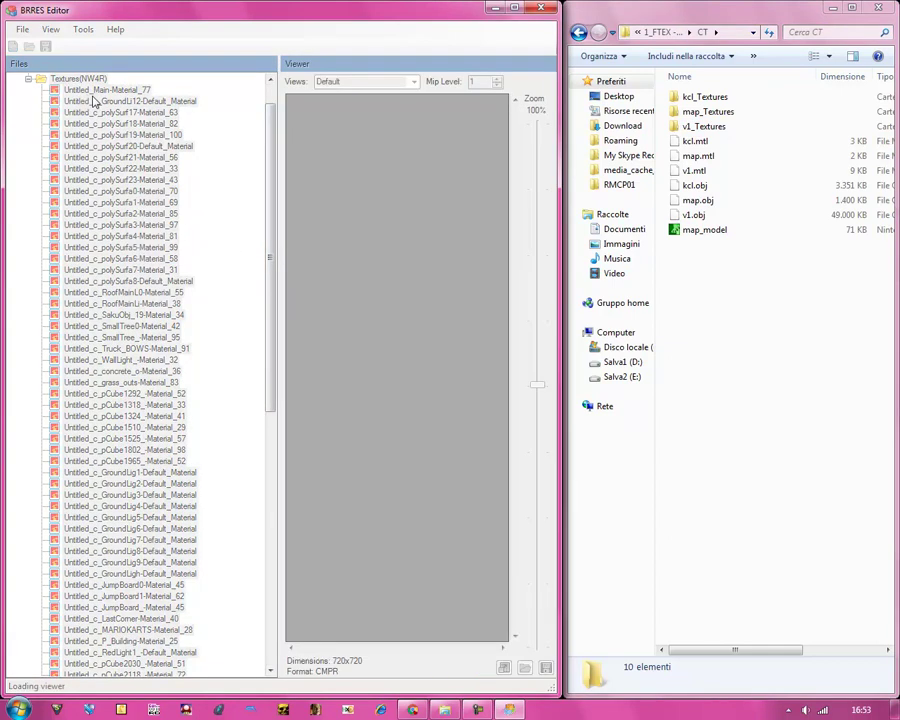
click(150, 102)
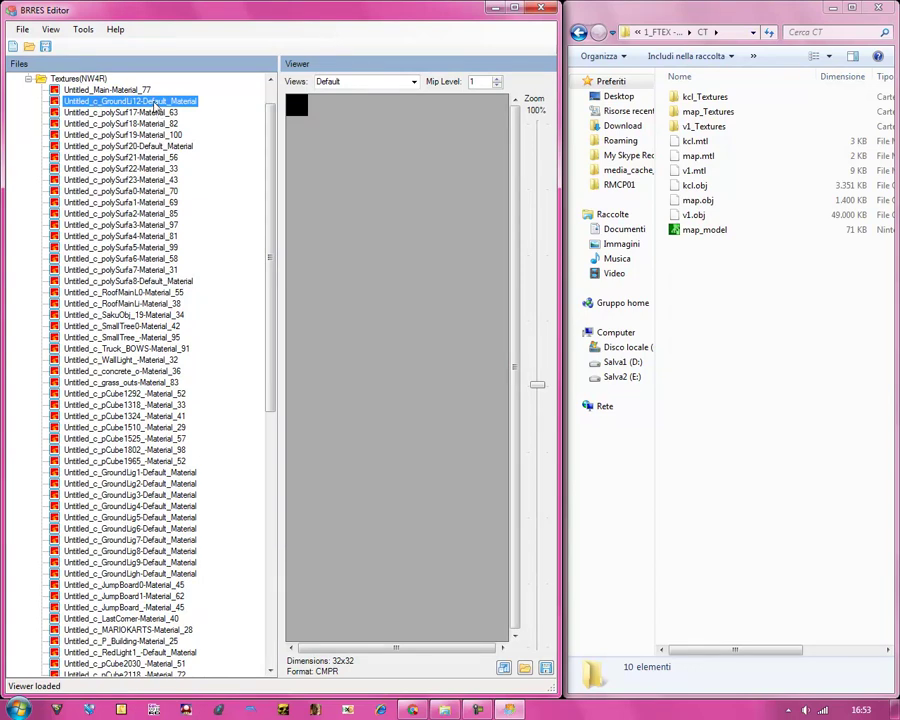
right_click(122, 102)
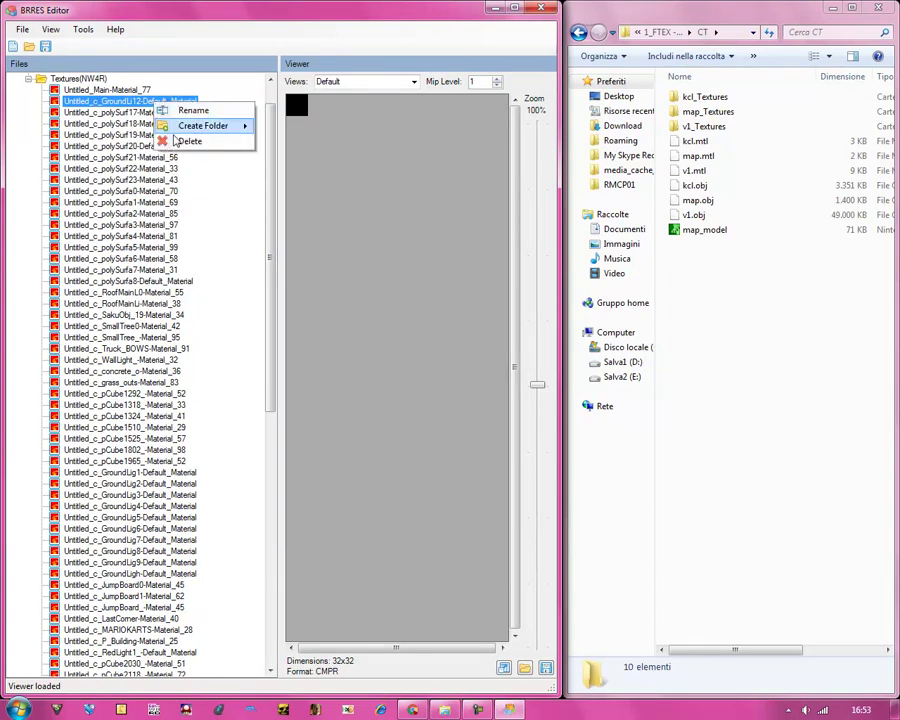
click(181, 139)
Delete the Untitled_c_polySurf20-Default_Material and Untitled_c_polySurfa8-Default_Material textures.
click(135, 134)
right_click(135, 134)
click(181, 171)
click(126, 258)
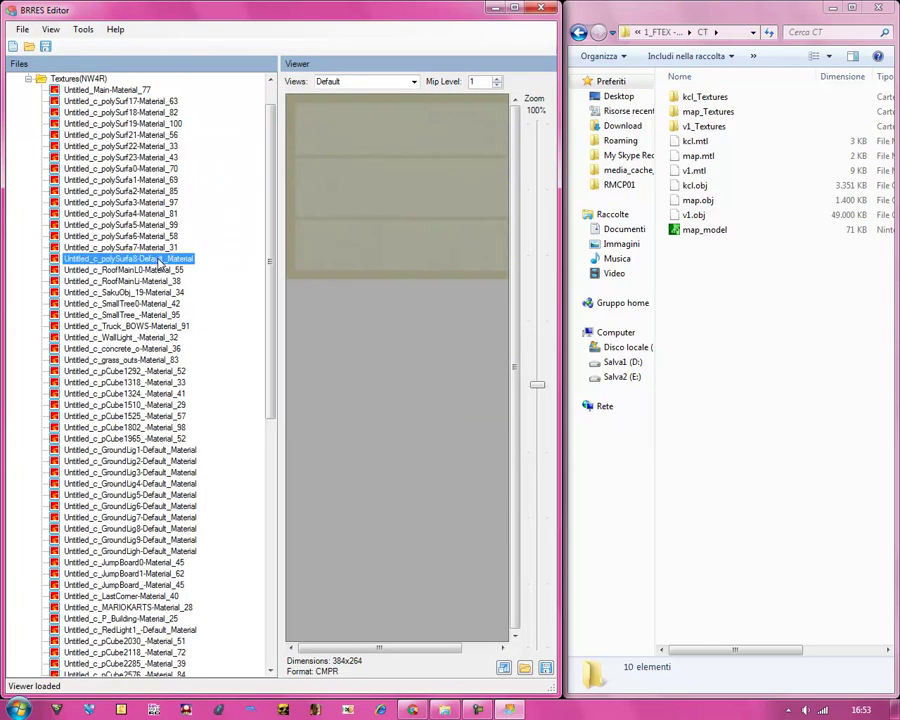
right_click(126, 258)
click(145, 297)
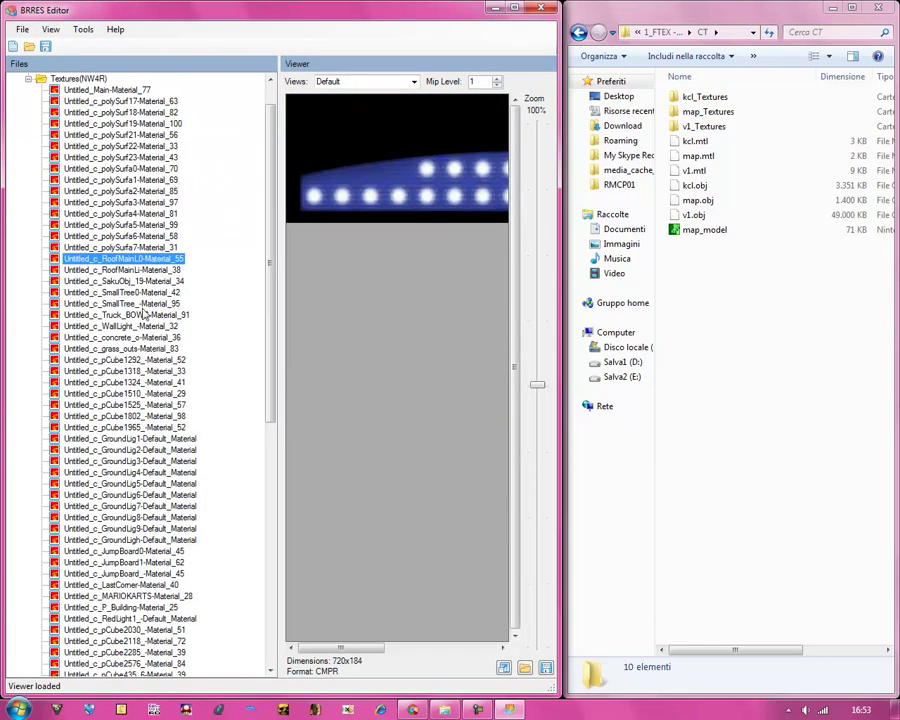
Delete the Default_Material textures Untitled_c_GroundLig1, GroundLig2 and GroundLig3.
click(160, 438)
scroll(160, 300, down, 8)
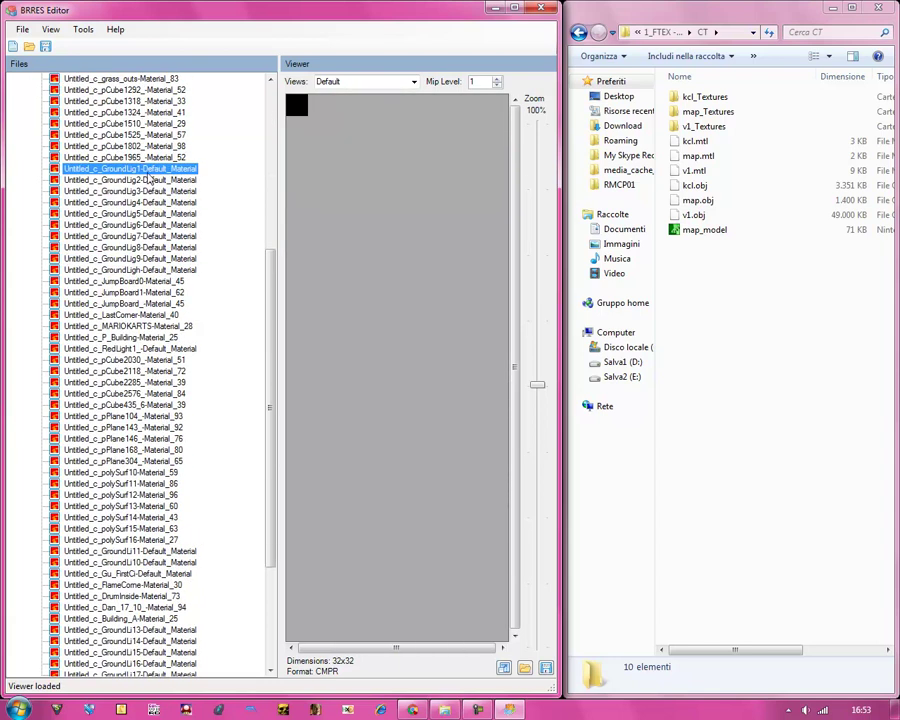
right_click(147, 172)
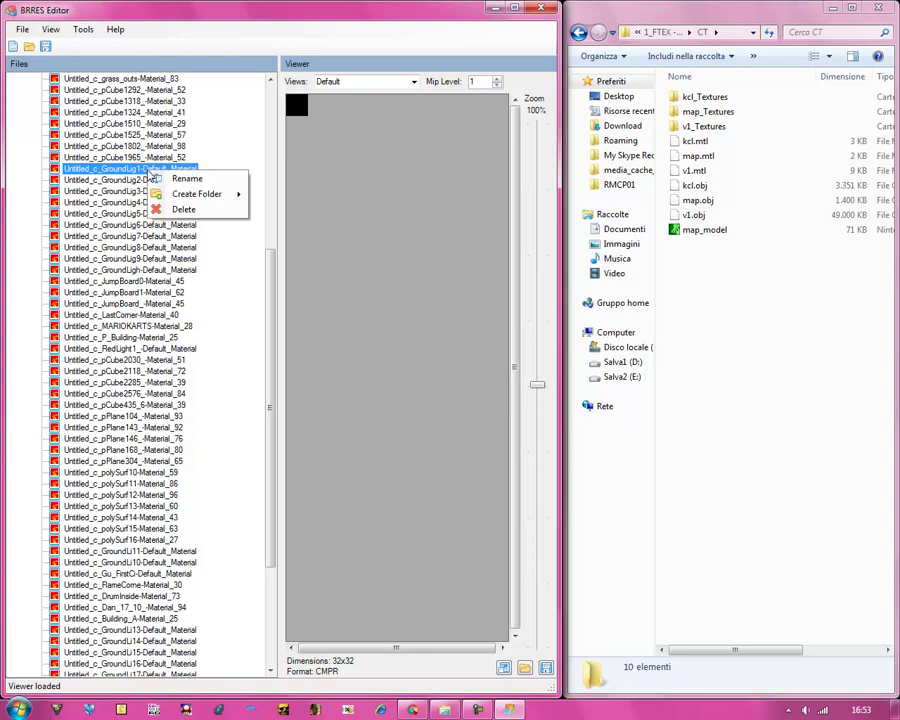
click(188, 207)
right_click(163, 170)
click(192, 207)
right_click(163, 174)
click(192, 212)
Delete the Default_Material textures Untitled_c_GroundLig4, GroundLig5, GroundLig6 and GroundLig7.
right_click(152, 174)
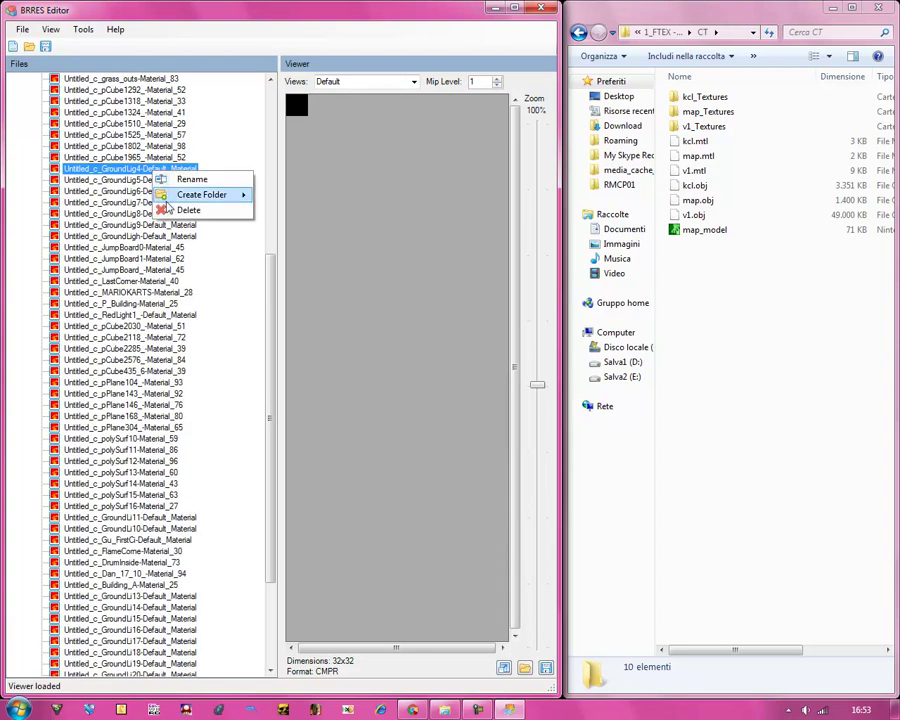
click(192, 208)
right_click(165, 171)
click(190, 208)
right_click(168, 172)
click(190, 208)
right_click(163, 176)
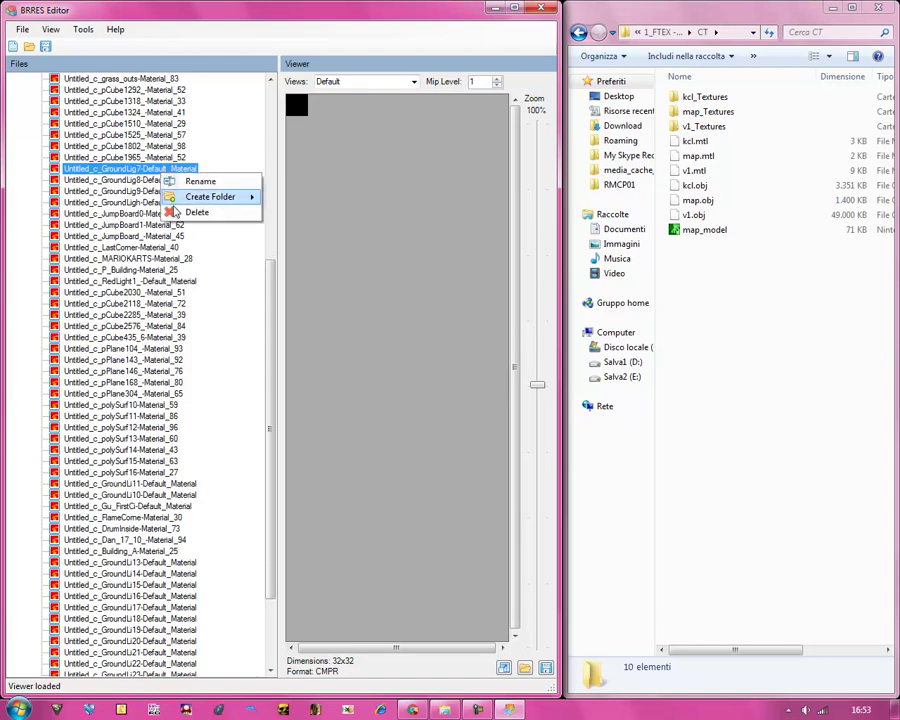
click(192, 210)
Delete the Default_Material textures Untitled_c_GroundLig8, GroundLig9, GroundLigh and RedLight1_.
right_click(165, 172)
click(173, 214)
right_click(133, 171)
click(182, 204)
right_click(160, 175)
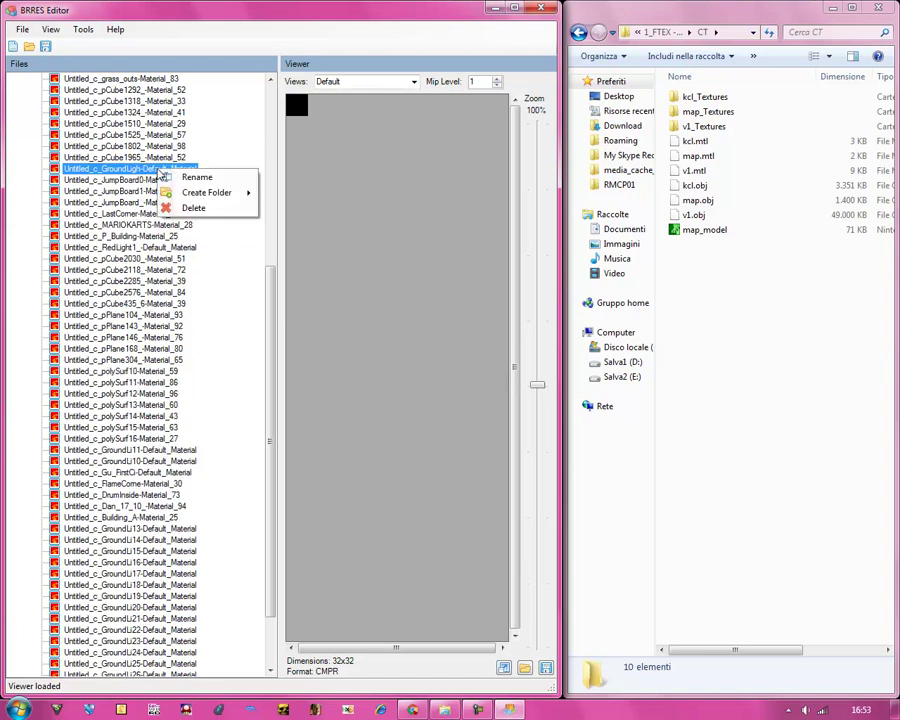
click(170, 208)
click(158, 236)
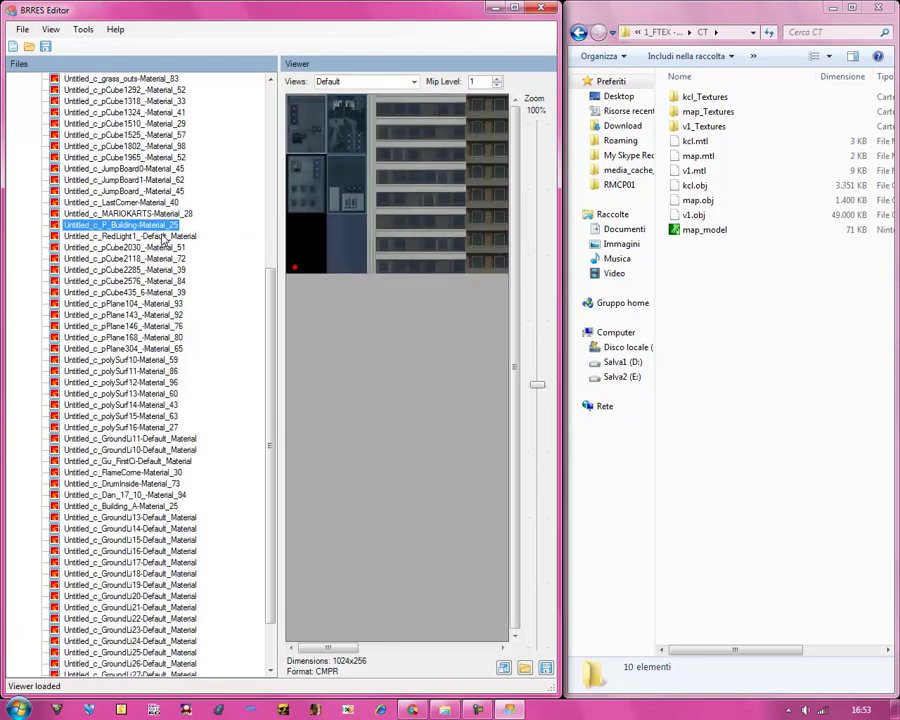
right_click(162, 237)
click(190, 273)
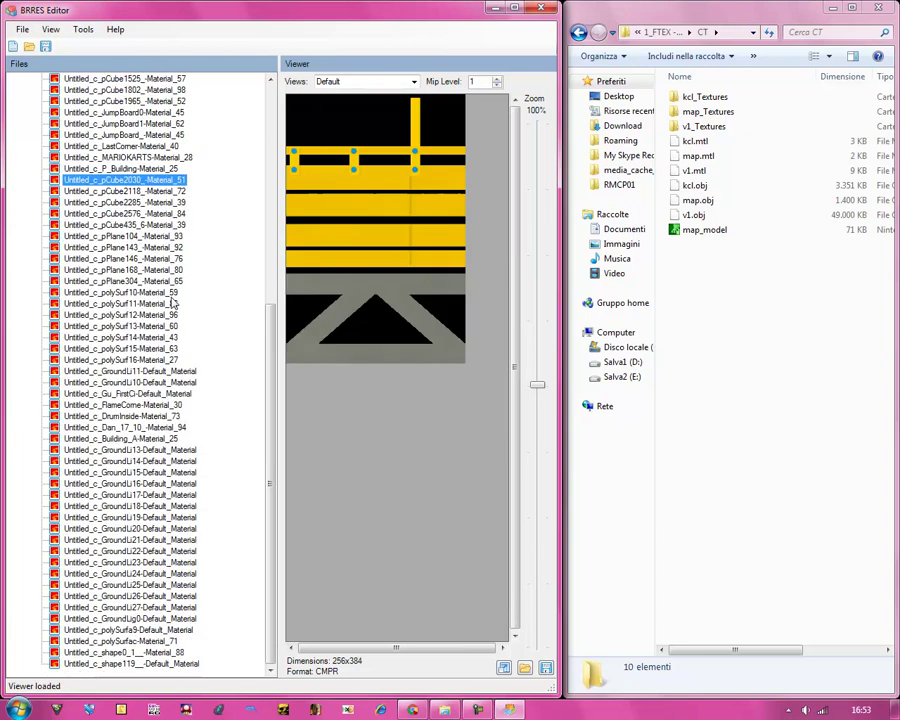
Delete the Default_Material textures Untitled_c_GroundLi11, GroundLi10 and Gu_FirstCi.
click(150, 371)
right_click(150, 371)
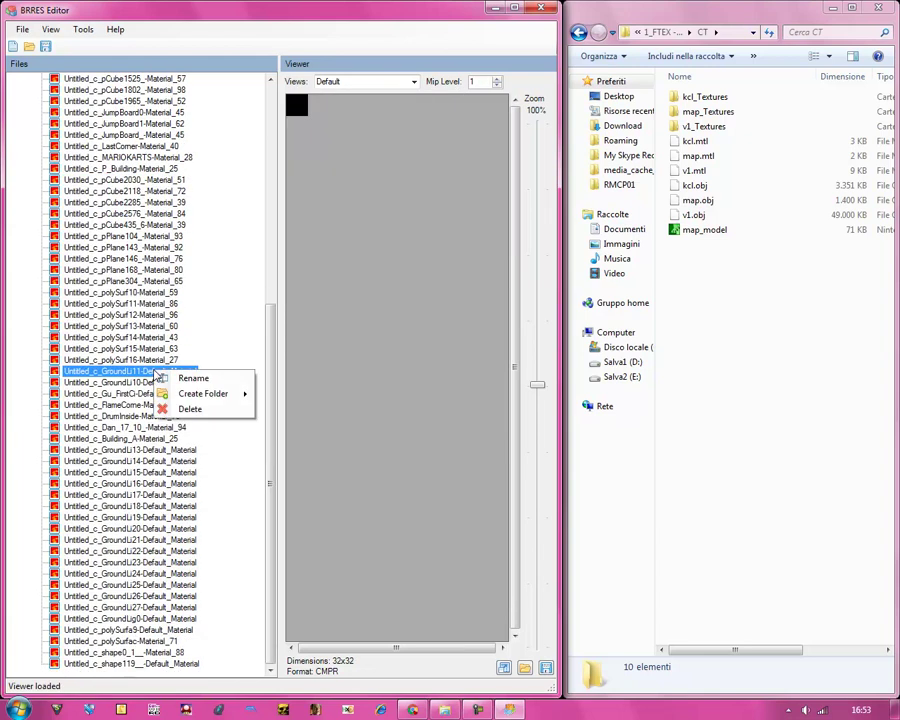
click(166, 407)
right_click(158, 386)
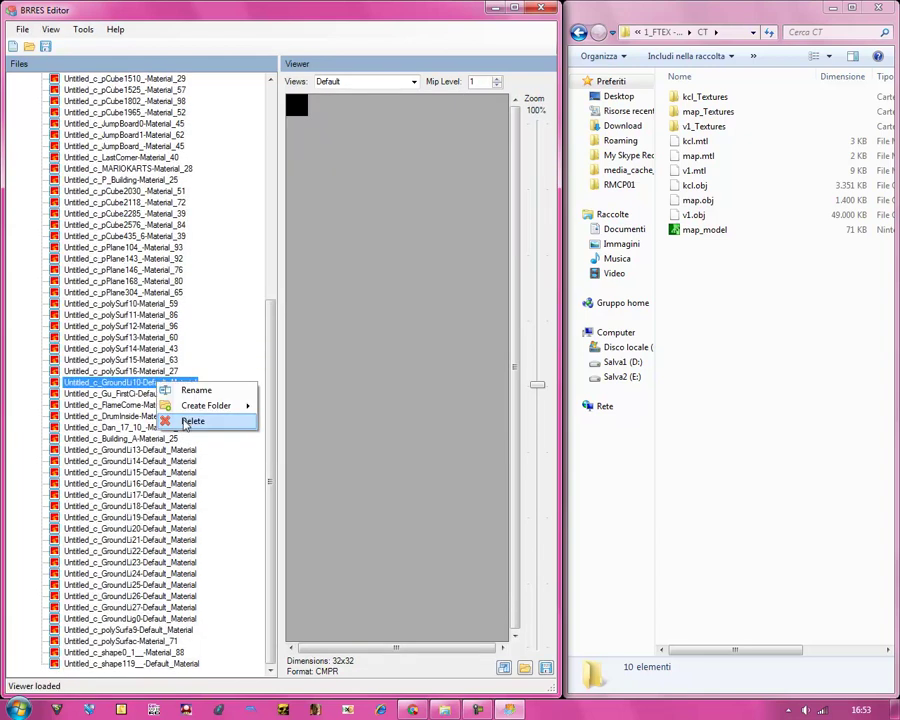
click(170, 417)
right_click(157, 397)
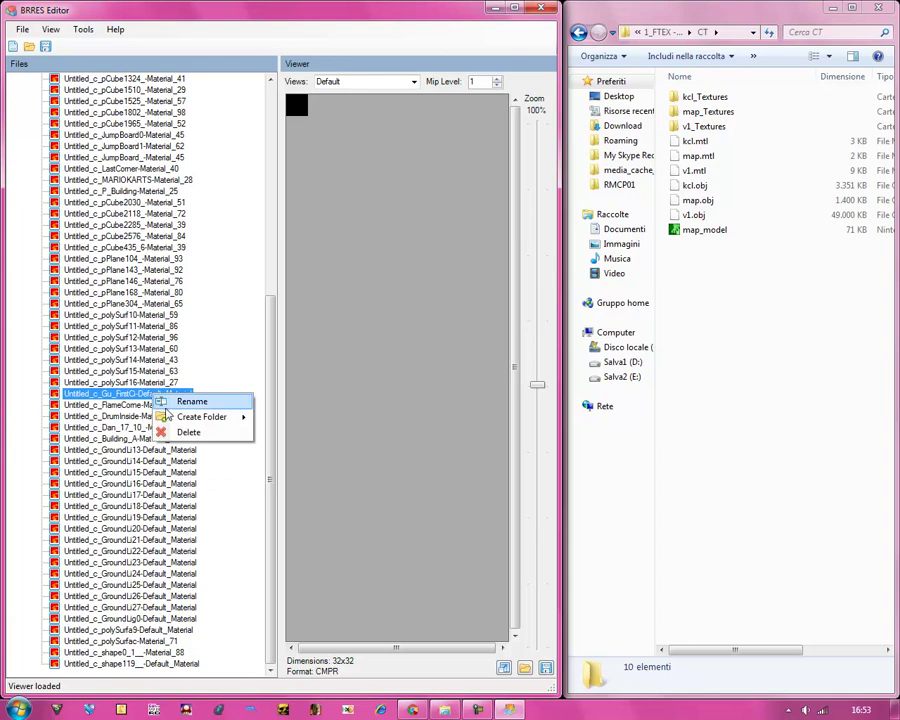
click(166, 429)
Preview the Dan_17_10_ and Building_A textures and delete the GroundLi13 and GroundLi15 Default_Material textures.
click(162, 427)
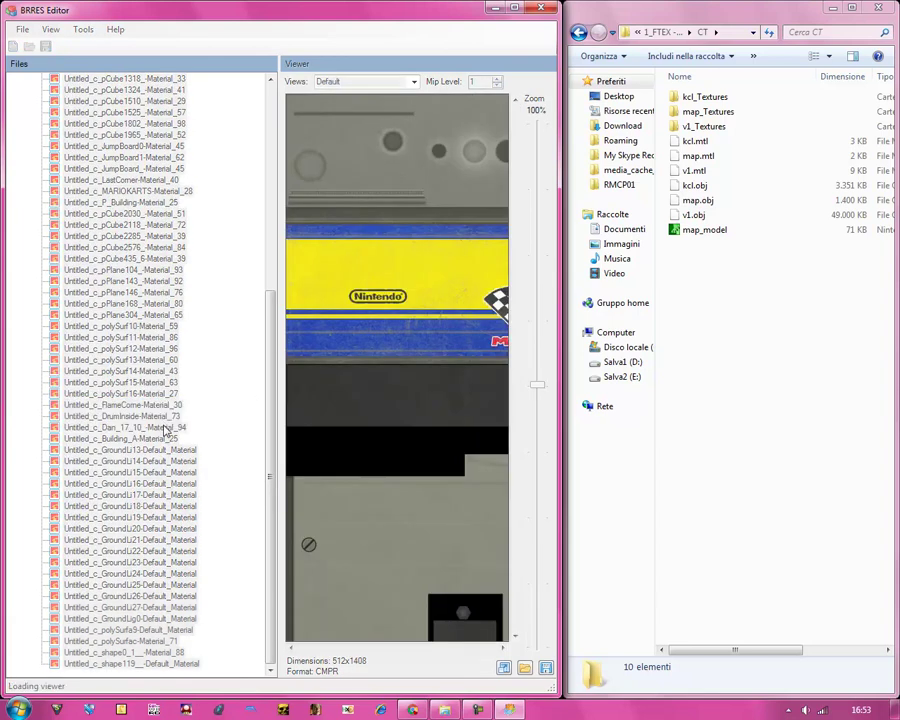
click(163, 439)
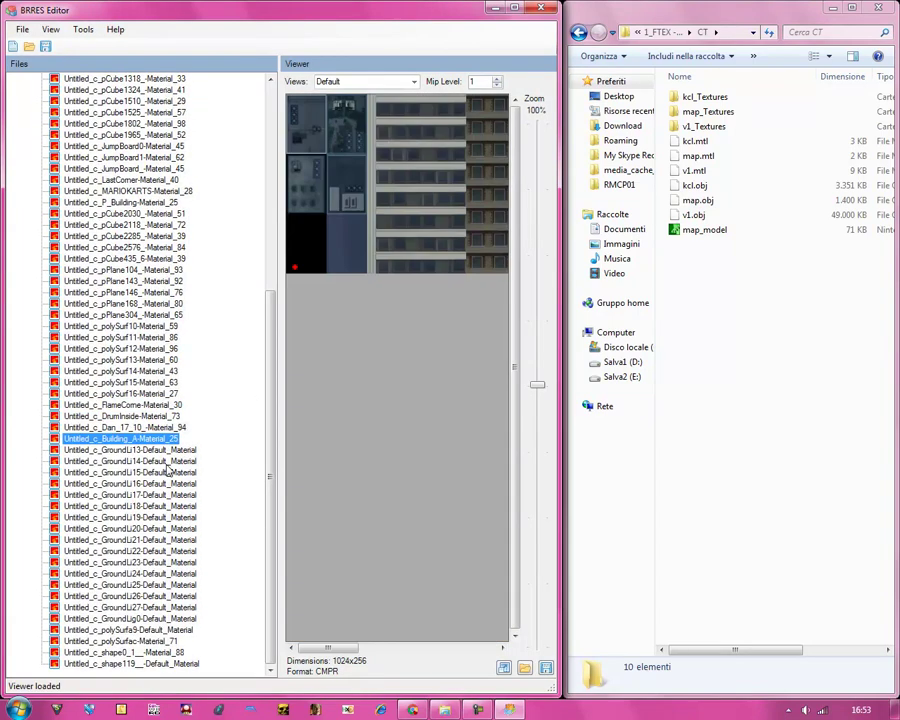
click(156, 451)
right_click(160, 455)
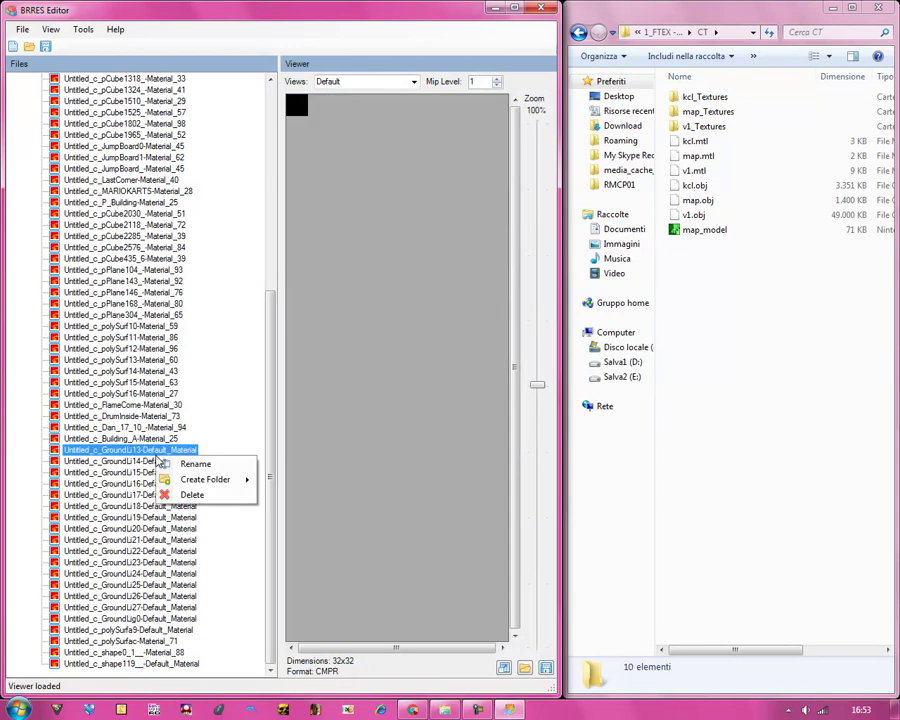
click(180, 490)
right_click(168, 473)
click(204, 514)
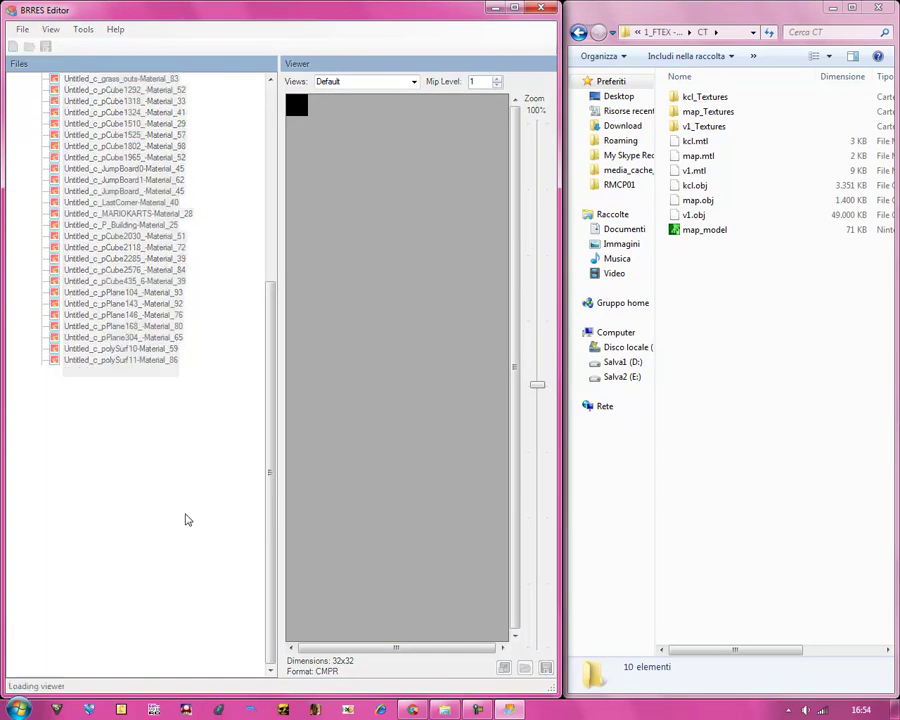
Delete the Default_Material textures Untitled_c_GroundLi16, GroundLi17, GroundLi18 and GroundLi19.
right_click(172, 507)
click(186, 542)
right_click(165, 508)
click(180, 541)
right_click(172, 517)
click(183, 555)
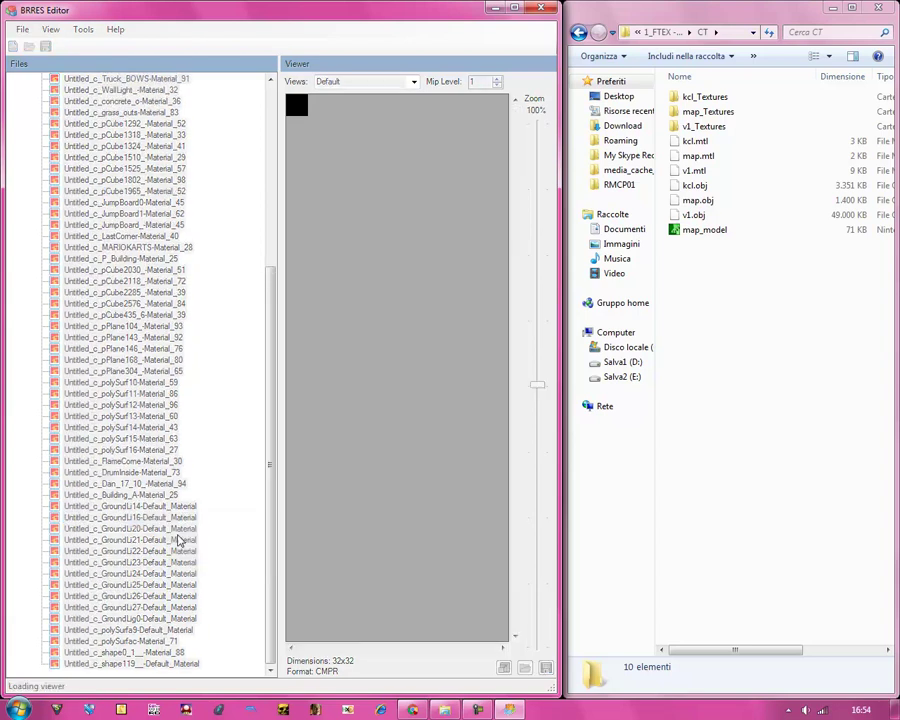
right_click(170, 517)
click(184, 554)
Delete the Default_Material textures Untitled_c_GroundLi20, GroundLi21, GroundLi22 and GroundLi23.
right_click(171, 530)
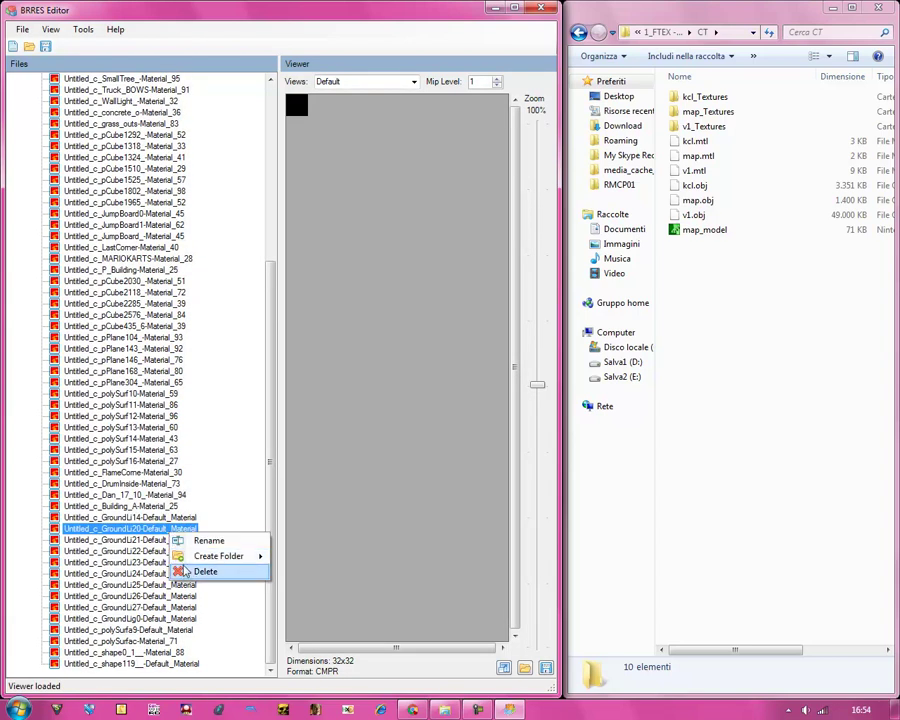
click(184, 570)
right_click(167, 548)
click(170, 580)
right_click(166, 550)
click(172, 584)
right_click(158, 568)
click(166, 604)
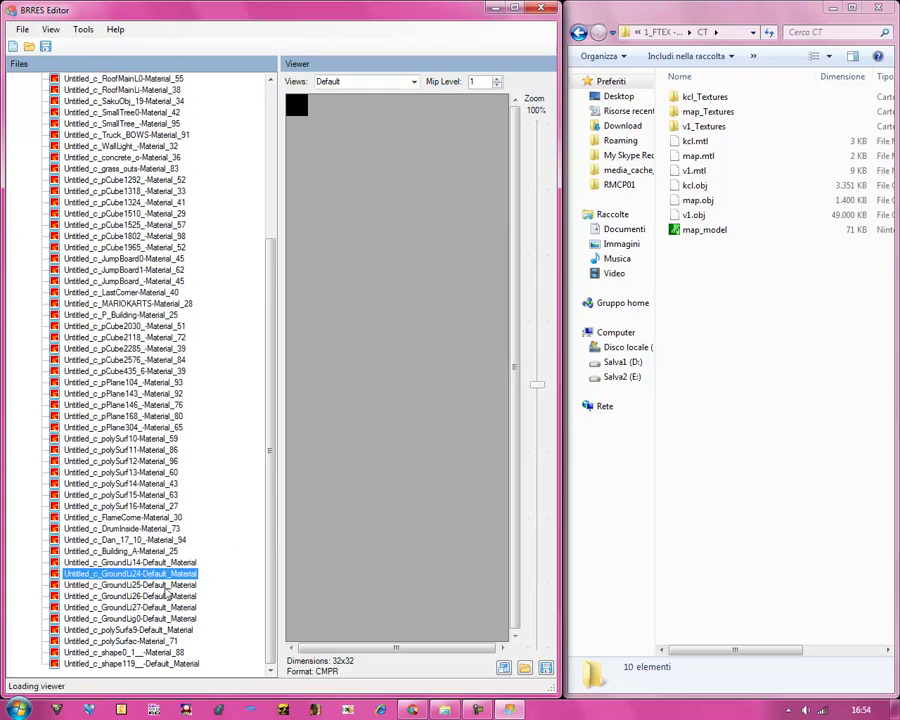
Delete the remaining GroundLi Default_Material textures: GroundLi14, GroundLi24, GroundLi25, GroundLi26, GroundLi27 and GroundLig0.
right_click(164, 583)
click(196, 619)
right_click(176, 594)
click(194, 629)
right_click(174, 607)
click(198, 640)
right_click(168, 607)
click(200, 641)
right_click(165, 609)
click(196, 648)
right_click(183, 620)
click(194, 655)
Delete the Untitled_c_polySurfa9-Default_Material texture and preview the shape0_1__ and shape119__ textures.
right_click(163, 630)
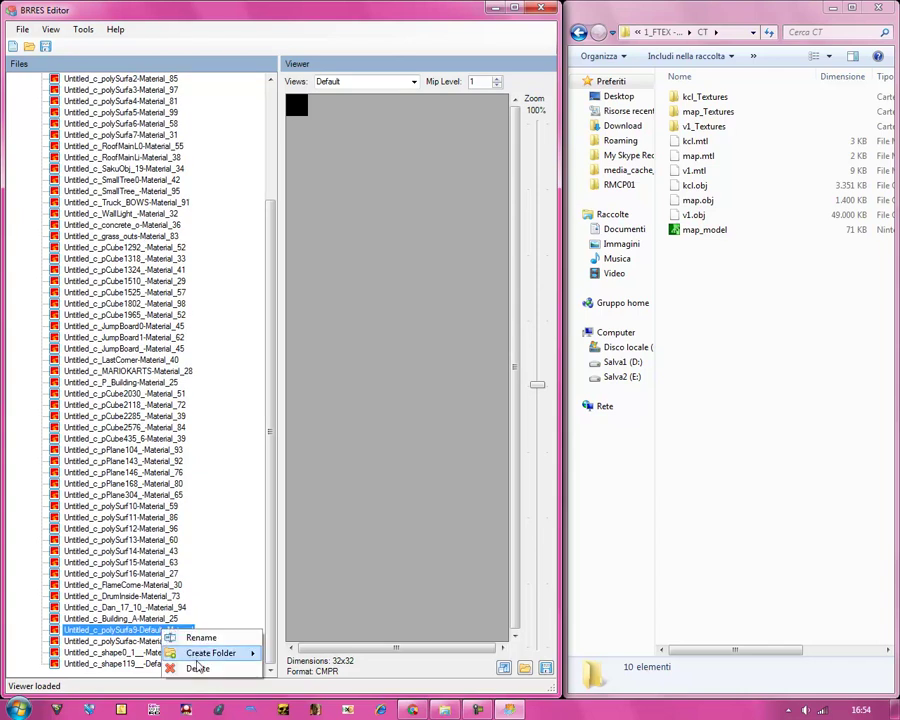
click(197, 667)
click(158, 654)
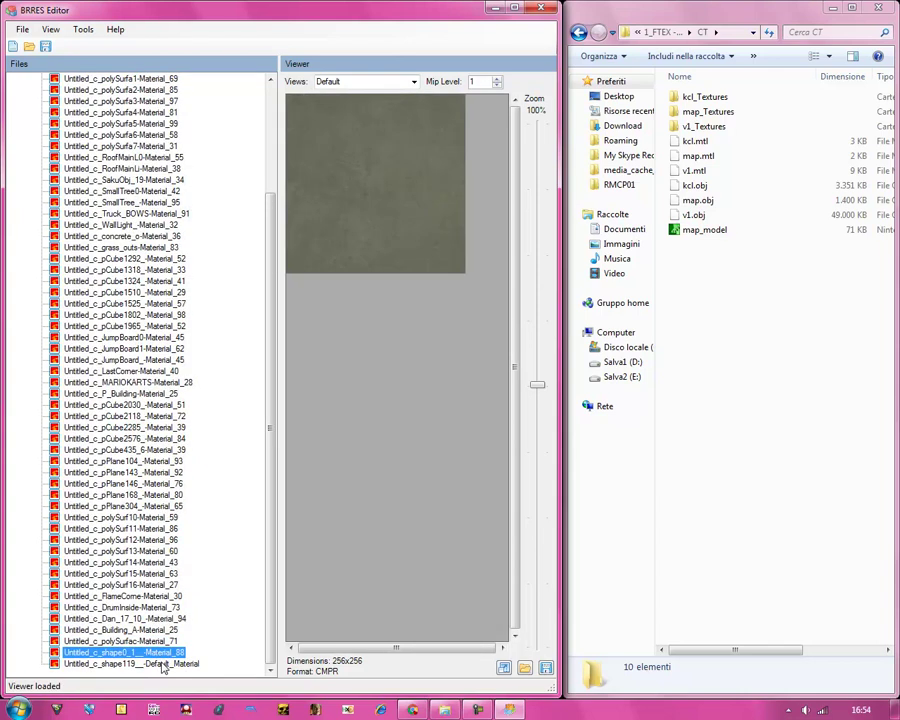
click(160, 664)
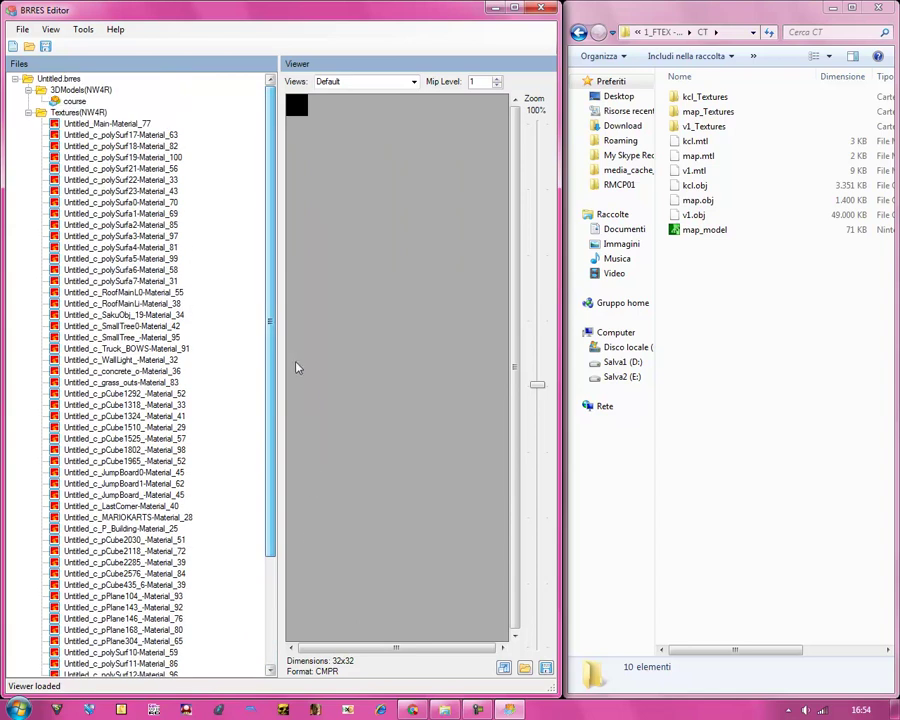
Save the BRRES file as course_model in the CT folder.
click(29, 114)
click(45, 46)
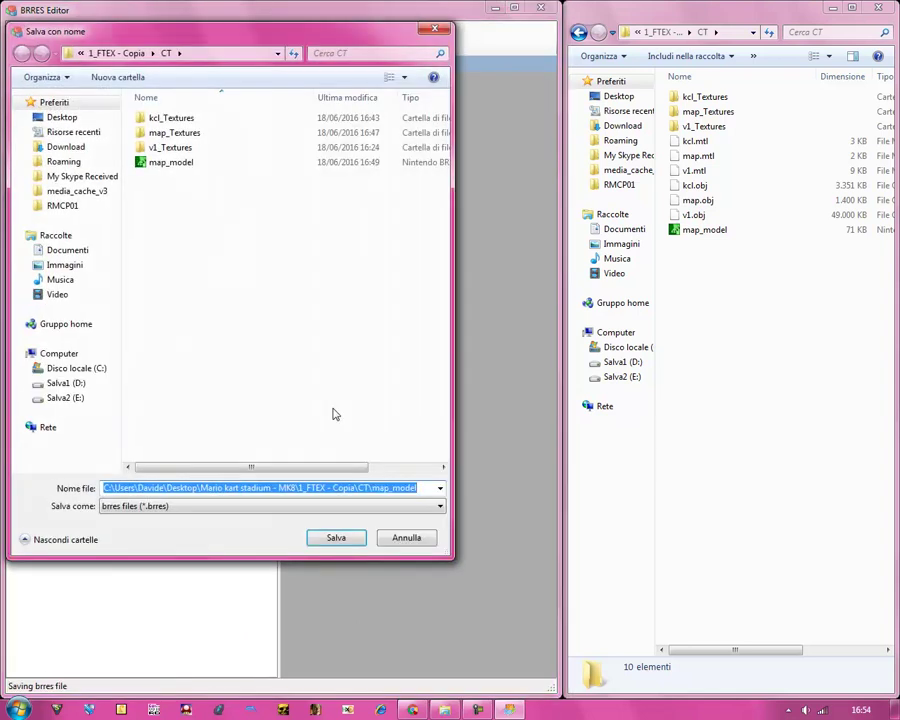
text(course)
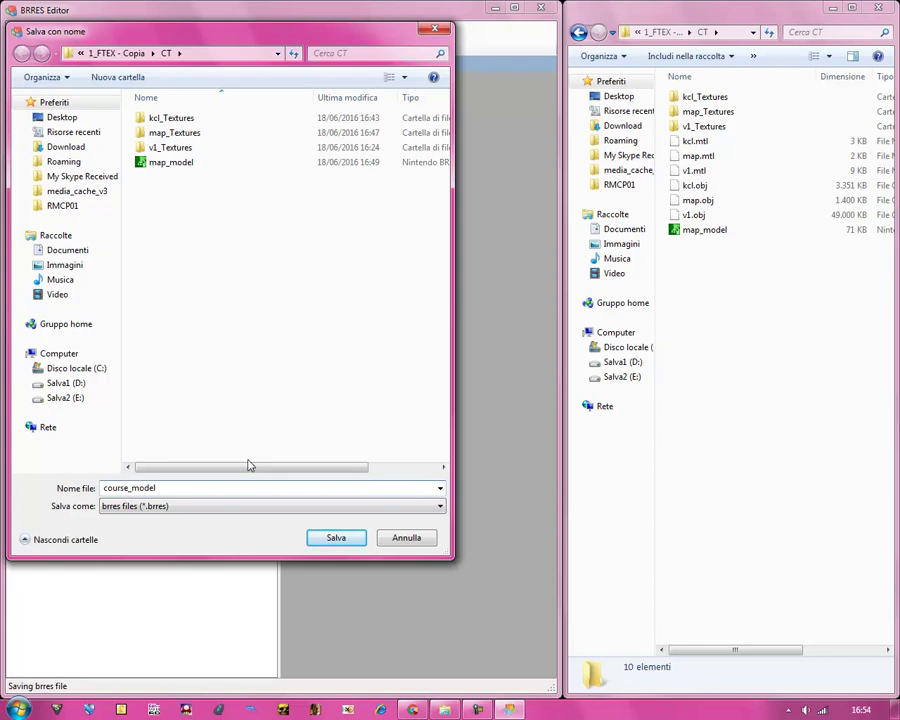
click(350, 538)
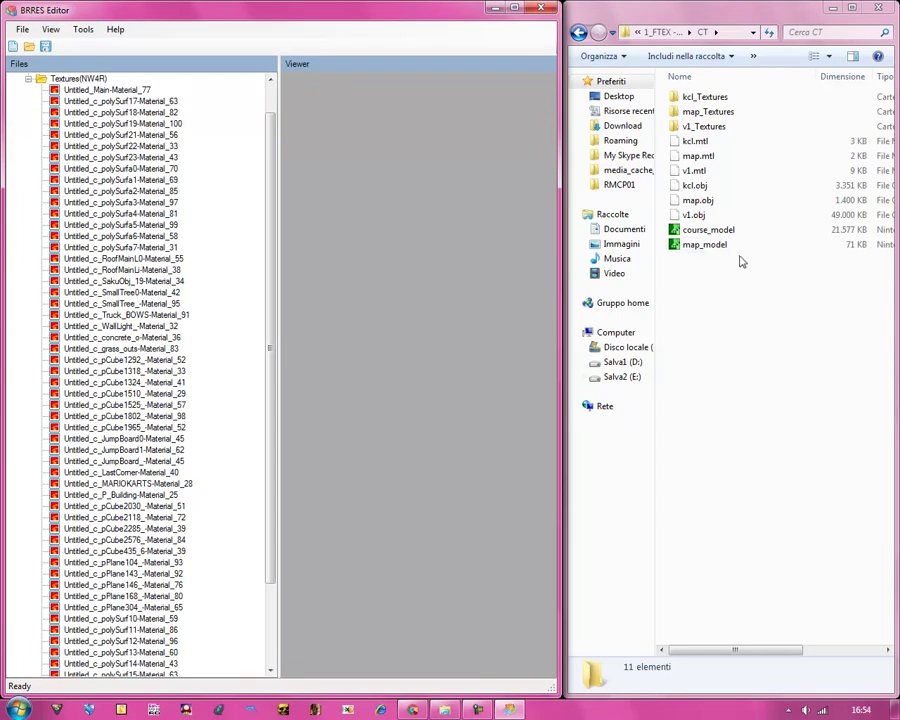
Check the size of the saved course_model file in the CT folder.
click(693, 231)
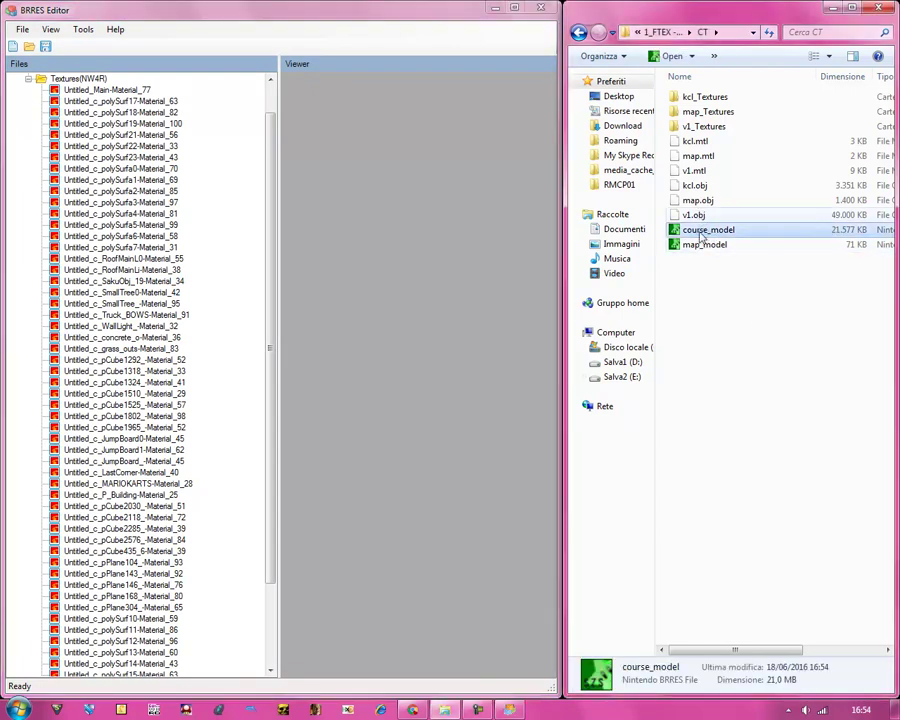
click(714, 312)
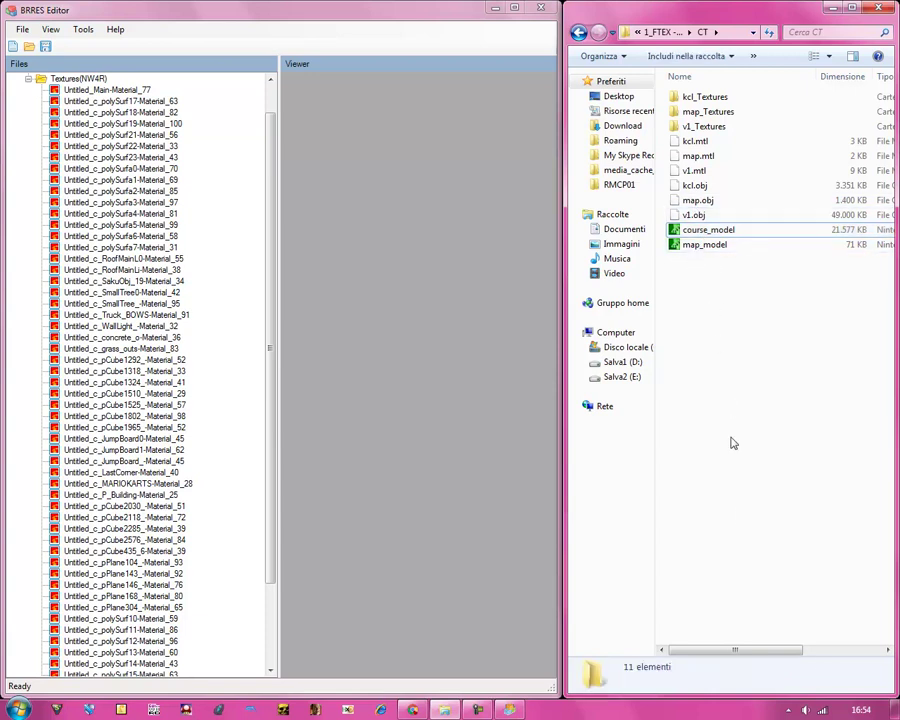
click(706, 231)
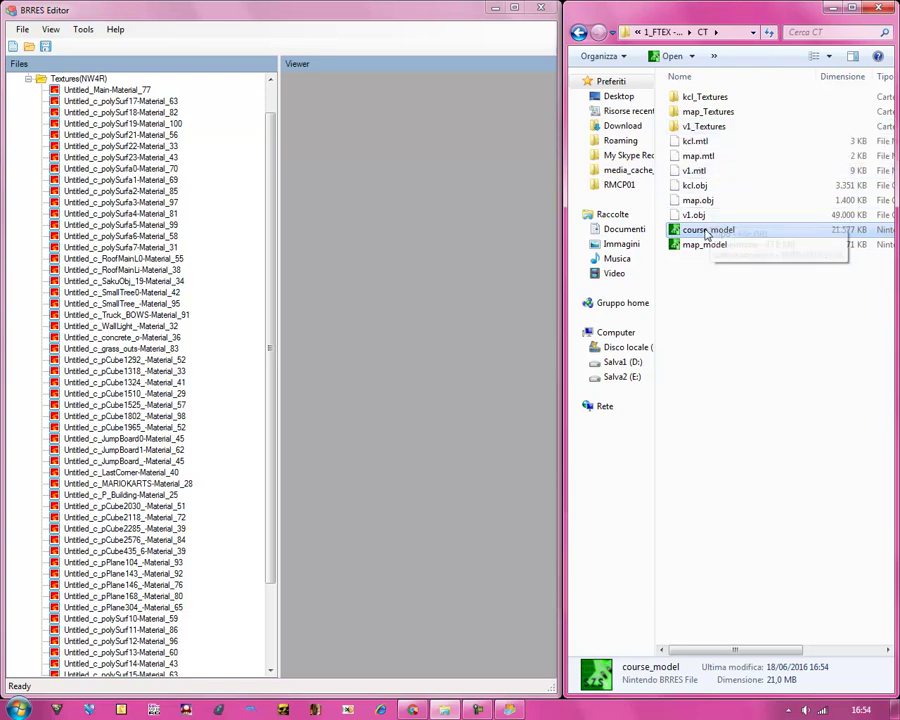
click(701, 285)
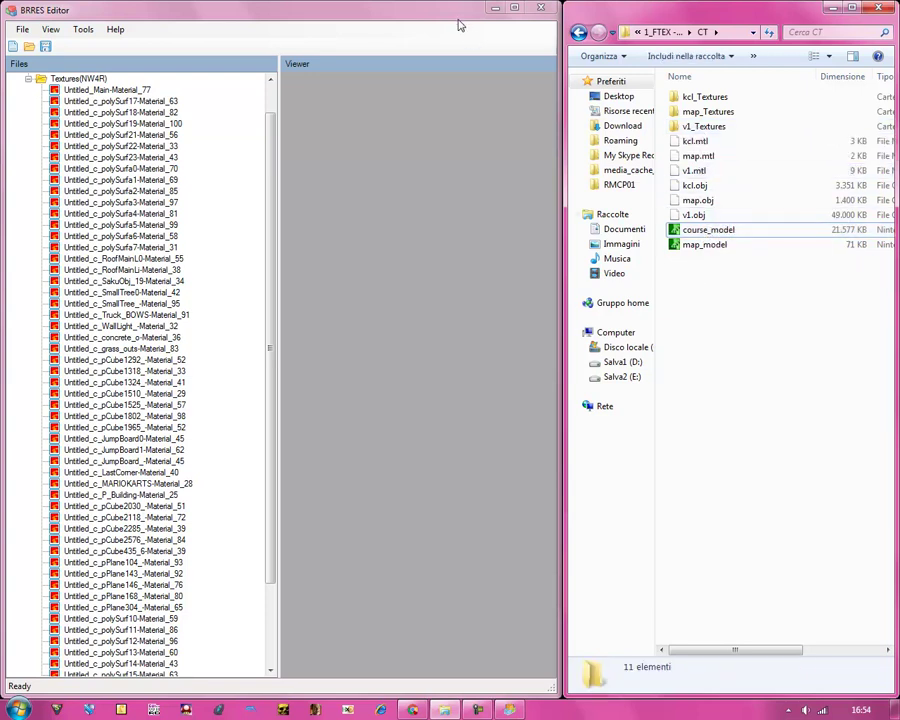
Close the BRRES Editor and launch KclTool DEBUG.
click(541, 10)
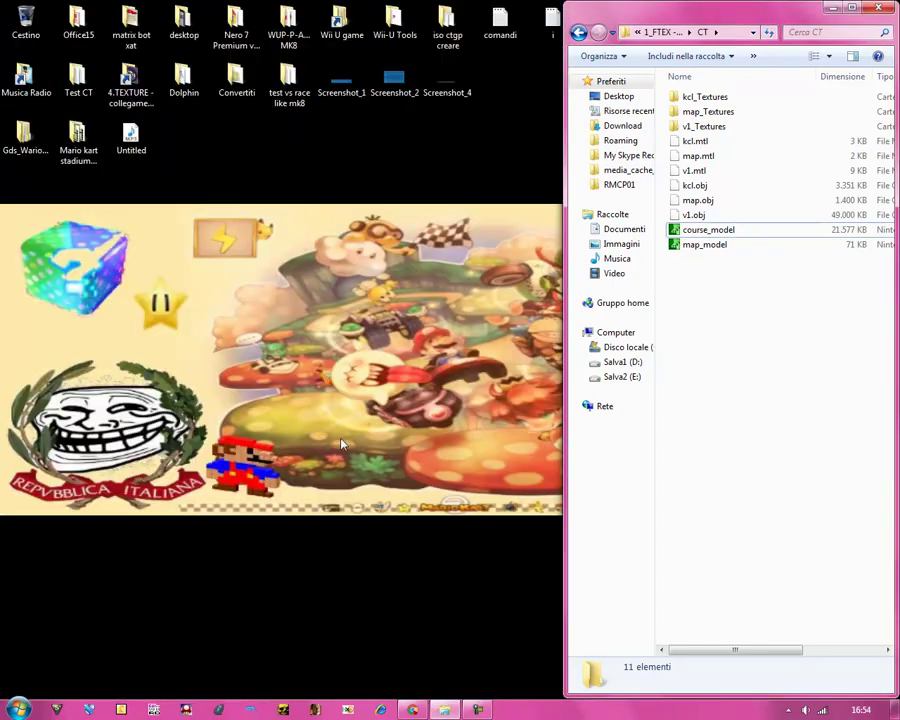
click(334, 441)
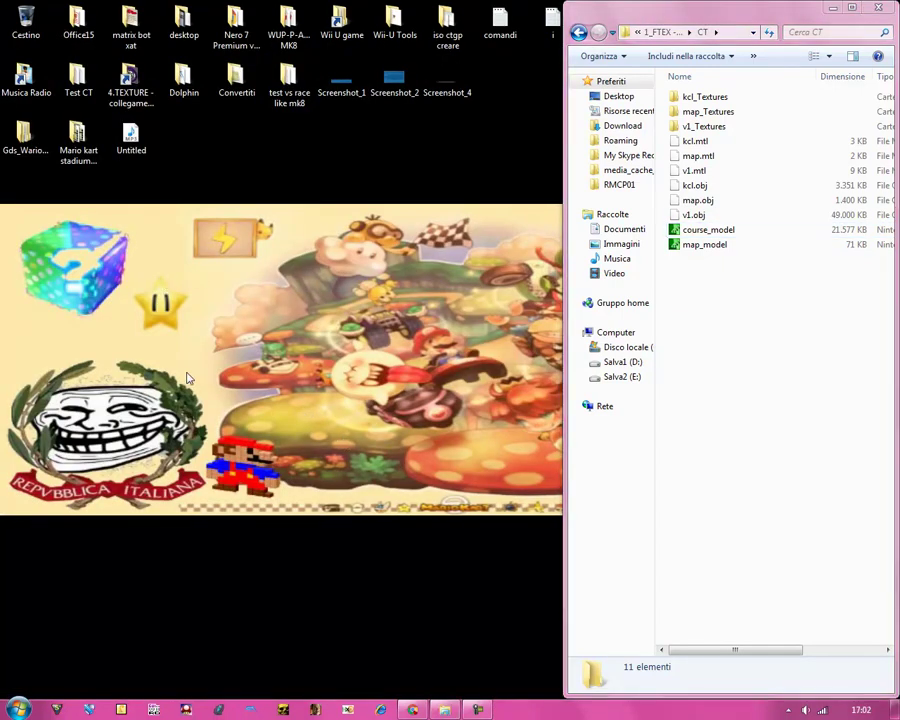
click(18, 708)
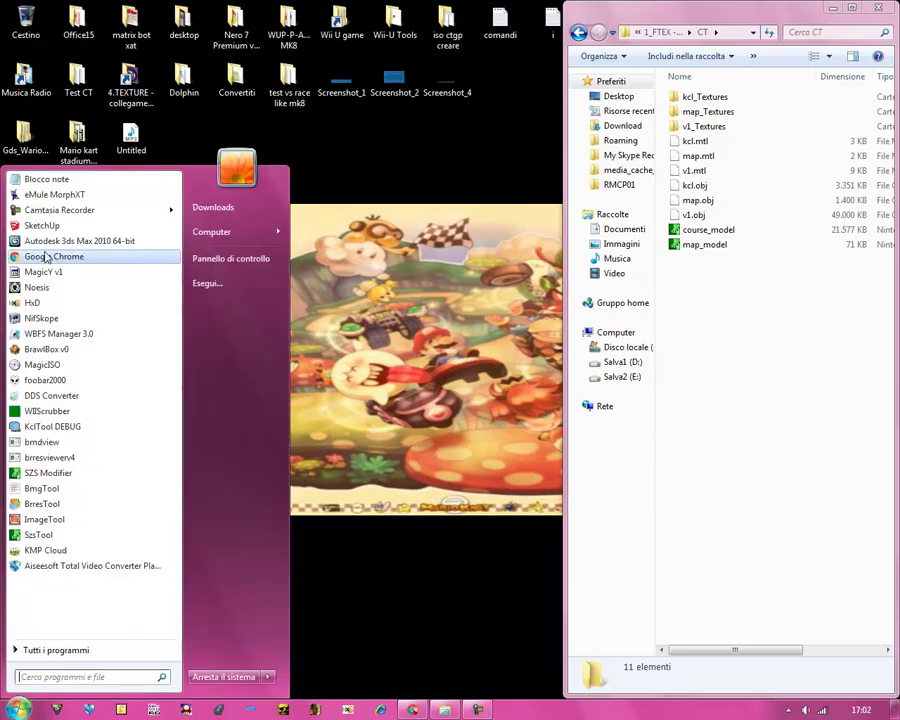
click(53, 428)
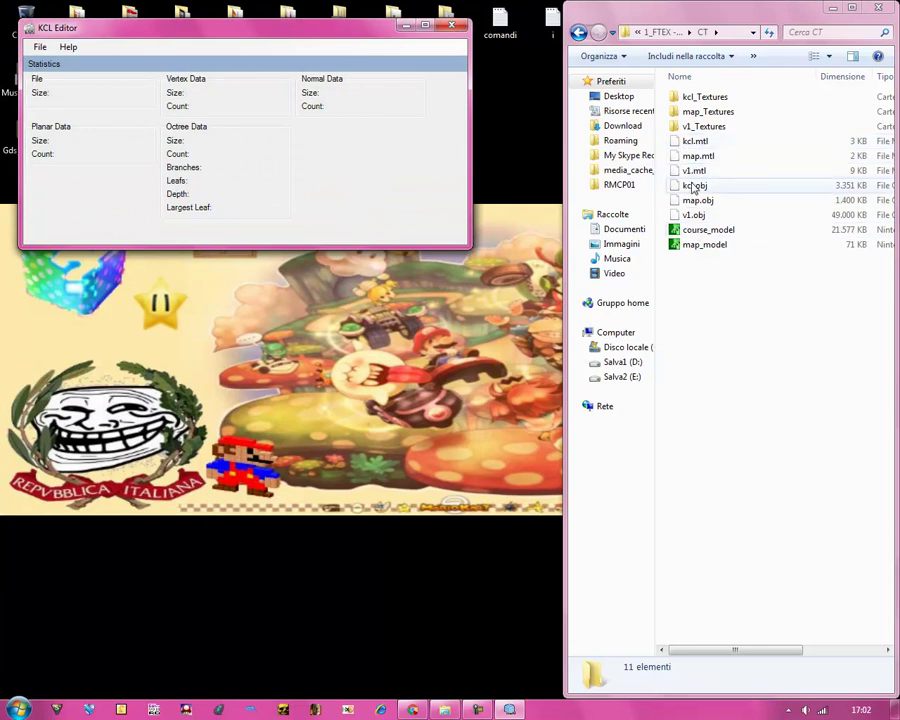
Create a new empty KCL file and fit the KCL Editor window beside the CT folder window.
click(694, 187)
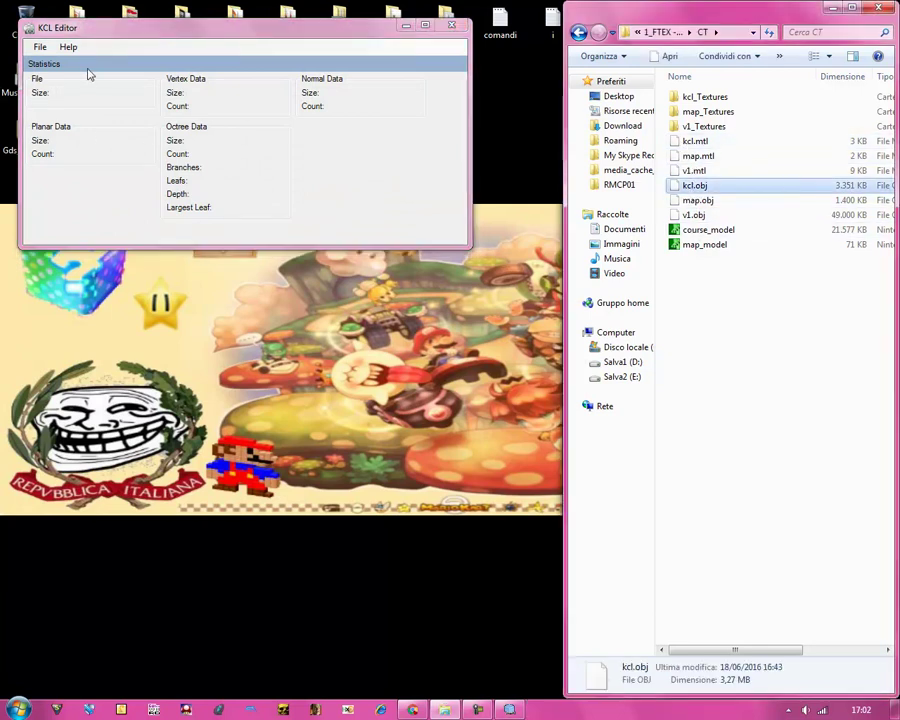
click(39, 48)
click(39, 48)
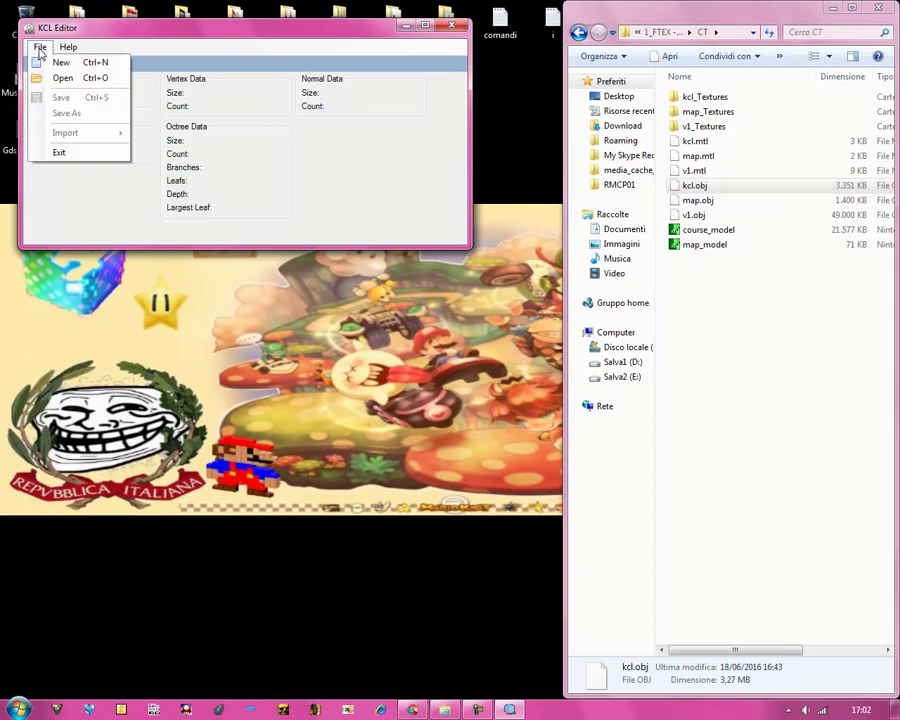
click(42, 62)
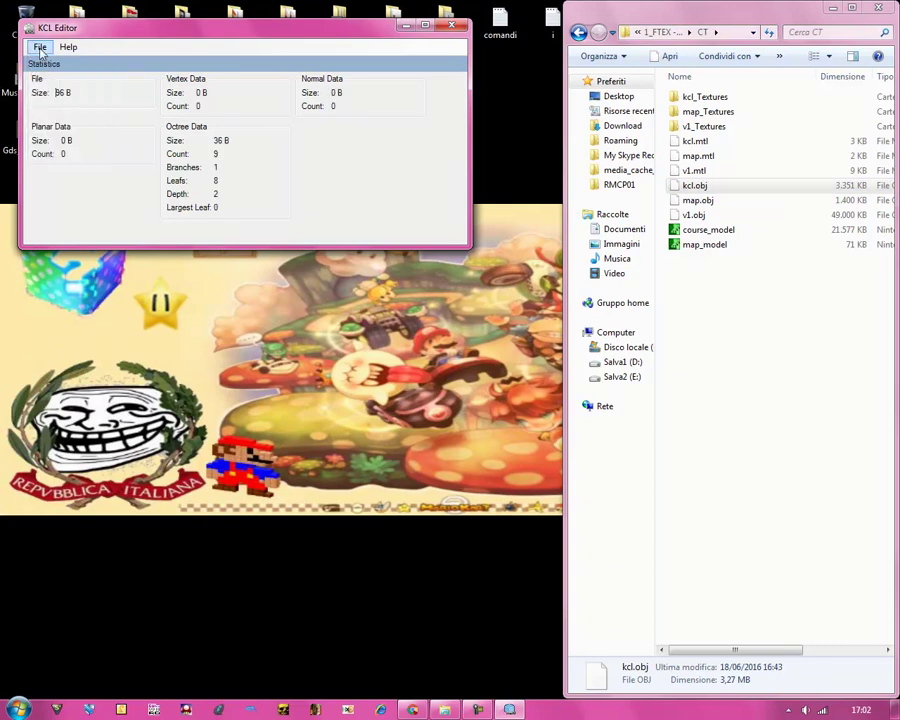
drag(43, 26, 2, 26)
Import kcl.obj from the Mario kart stadium - MK8 > 1_FTEX - Copia > CT folder, keeping scale 1,00000 and automatic cull mode.
click(22, 29)
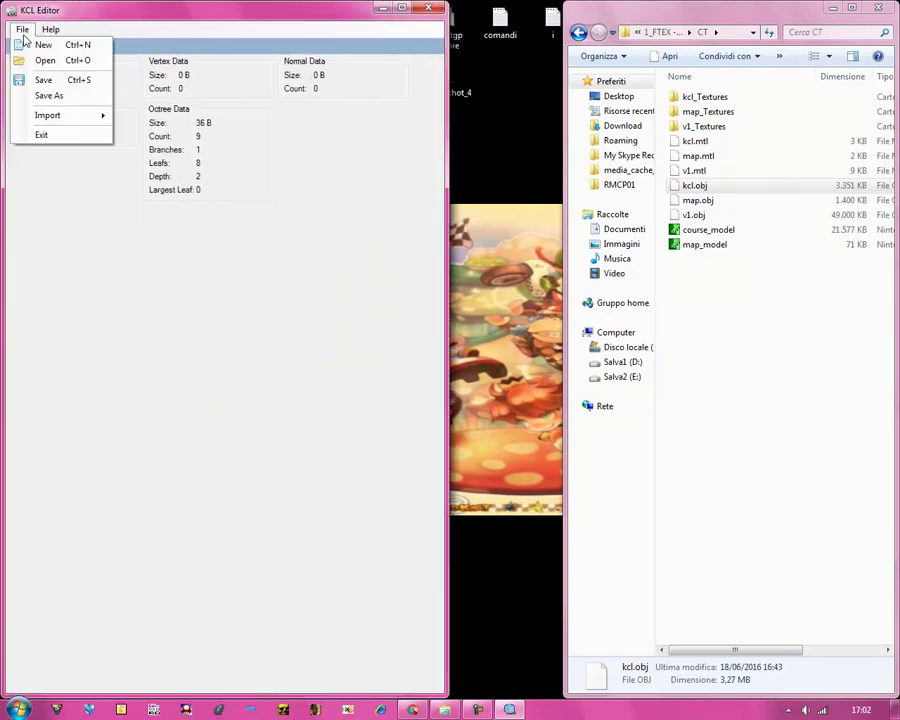
mouse_move(90, 115)
click(150, 114)
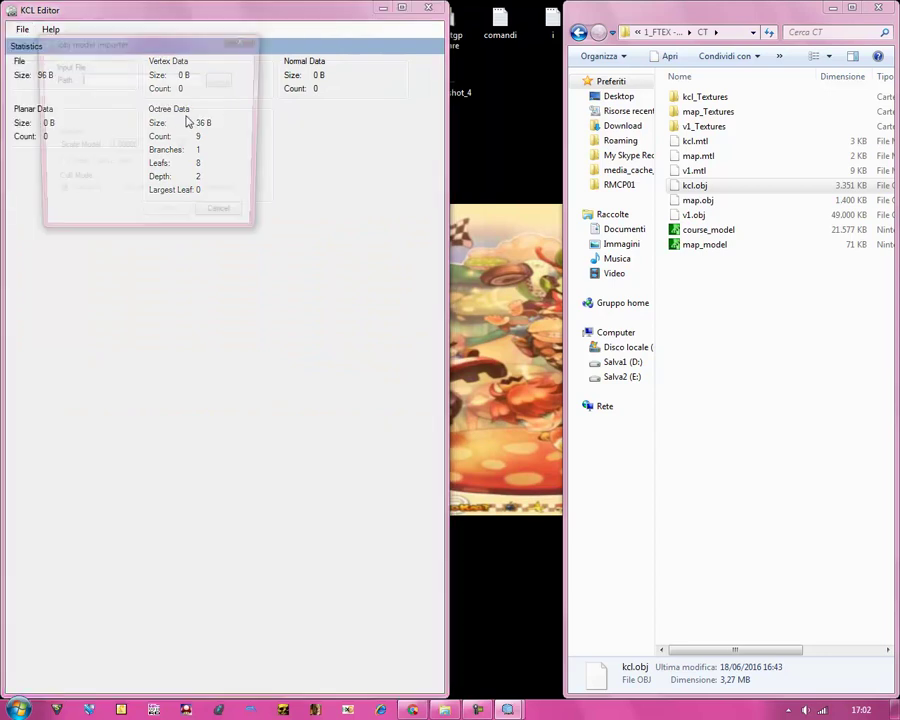
click(222, 80)
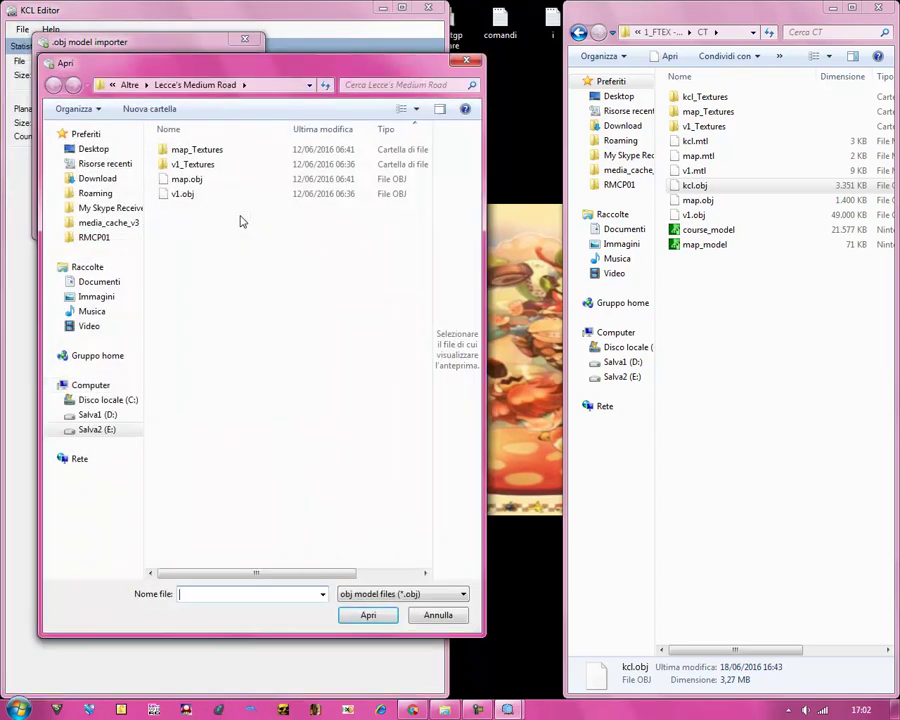
click(93, 149)
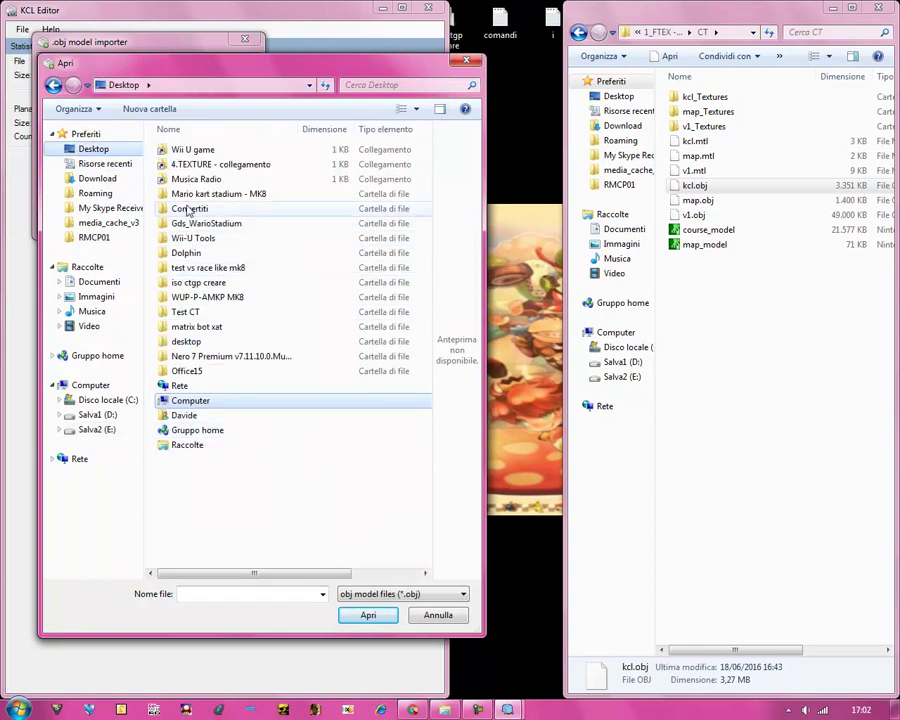
double_click(197, 195)
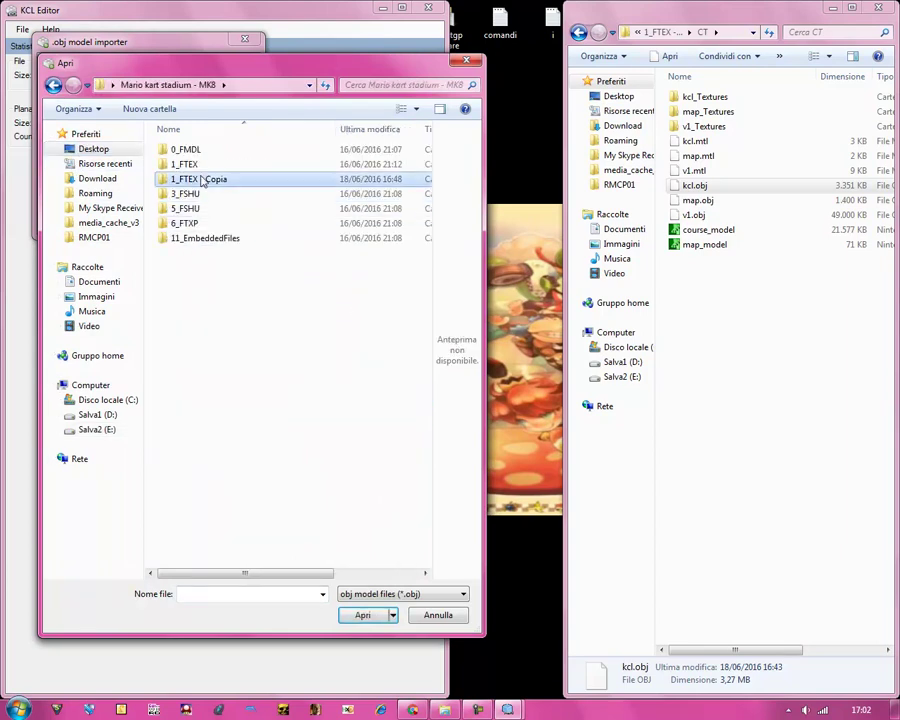
double_click(193, 177)
double_click(201, 180)
click(185, 194)
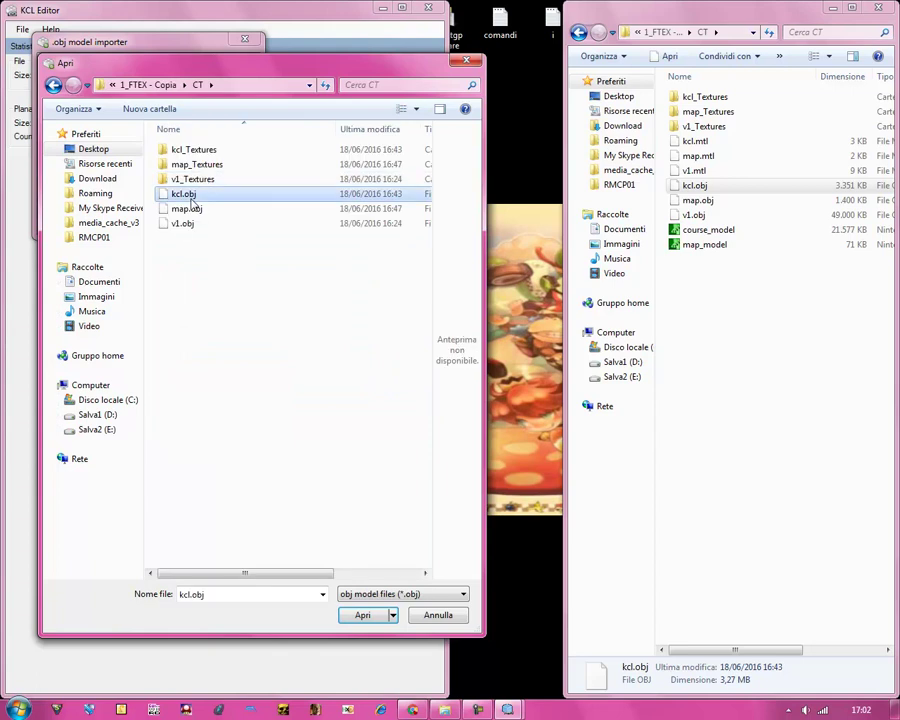
click(358, 615)
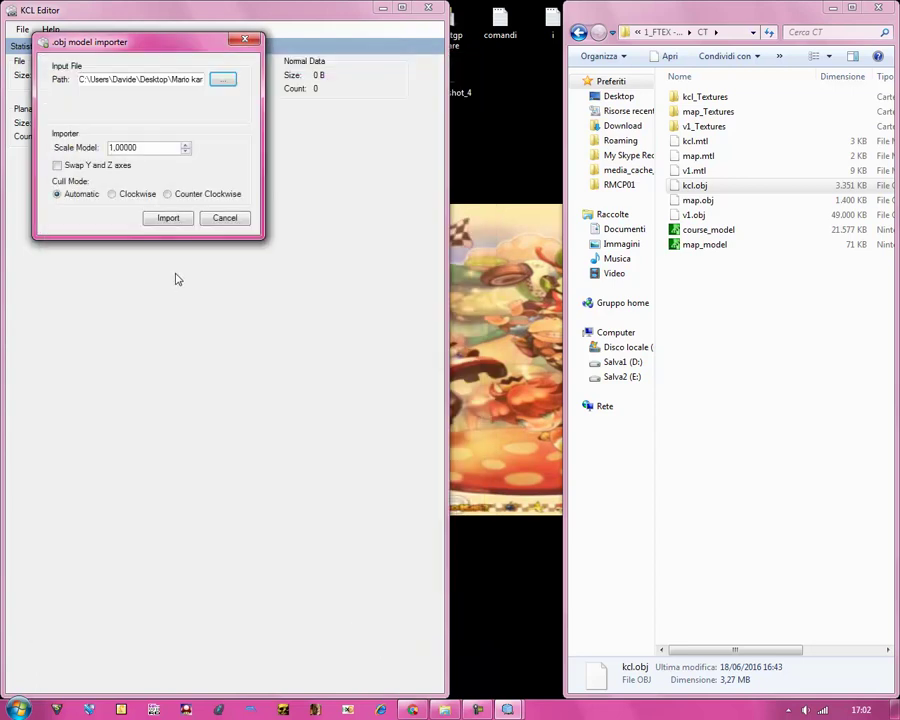
click(152, 217)
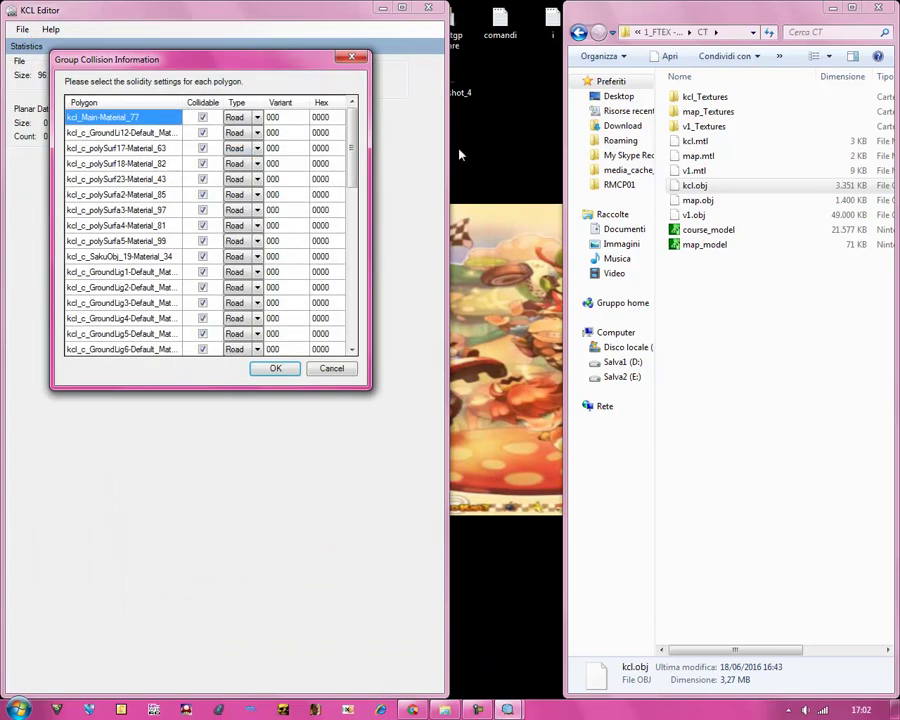
Arrange the Group Collision Information dialog and the folder window side by side and open the kcl_Textures folder for reference.
drag(147, 56, 102, 25)
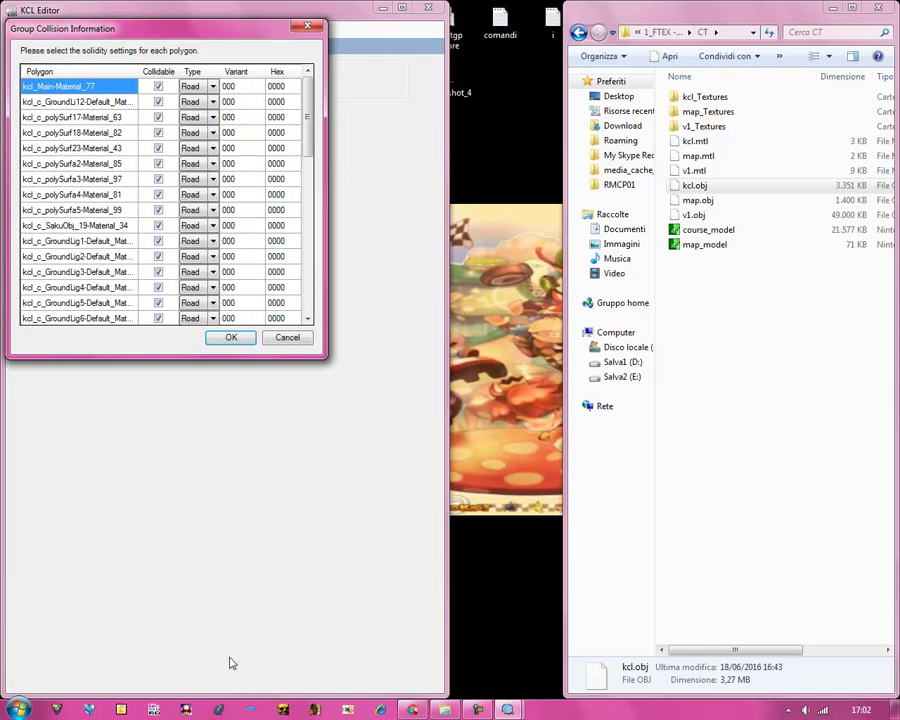
drag(566, 267, 452, 267)
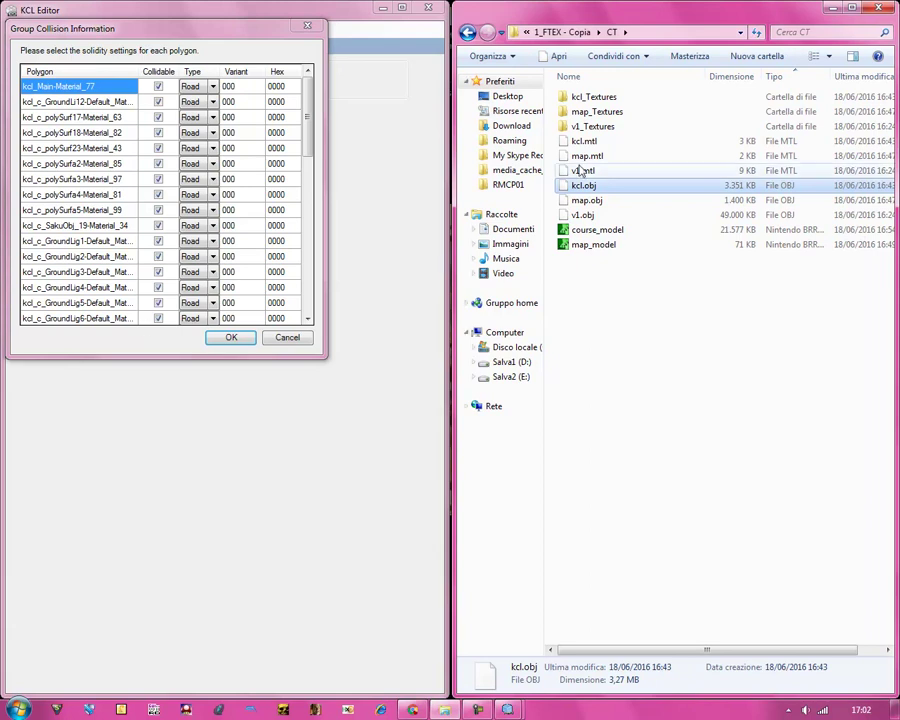
double_click(580, 98)
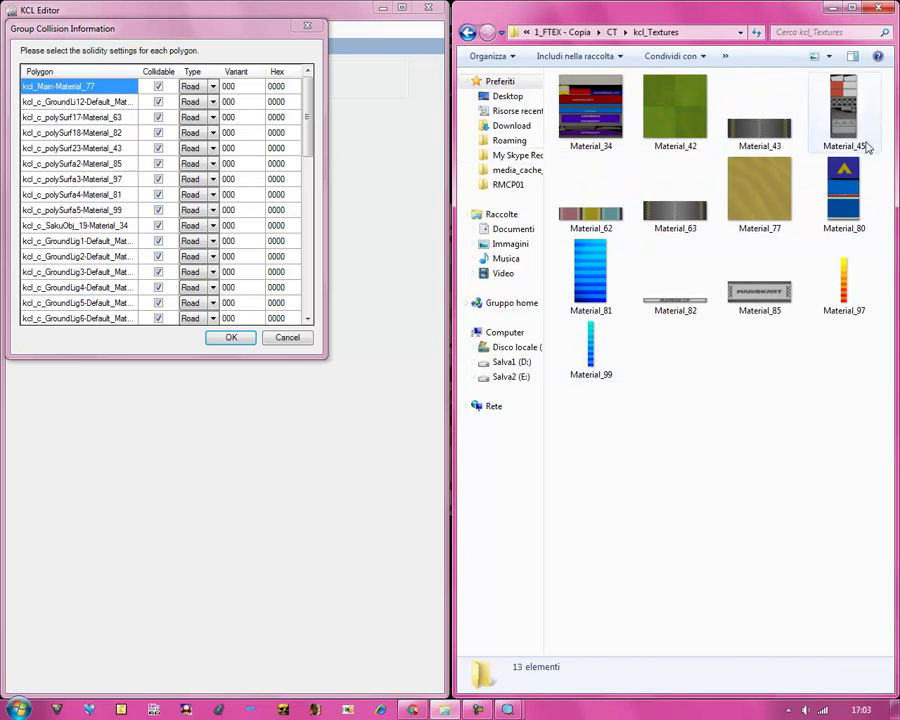
Identify the Material_77 texture and set the kcl_Main-Material_77 polygon's collision type to Off road (0x4).
click(758, 216)
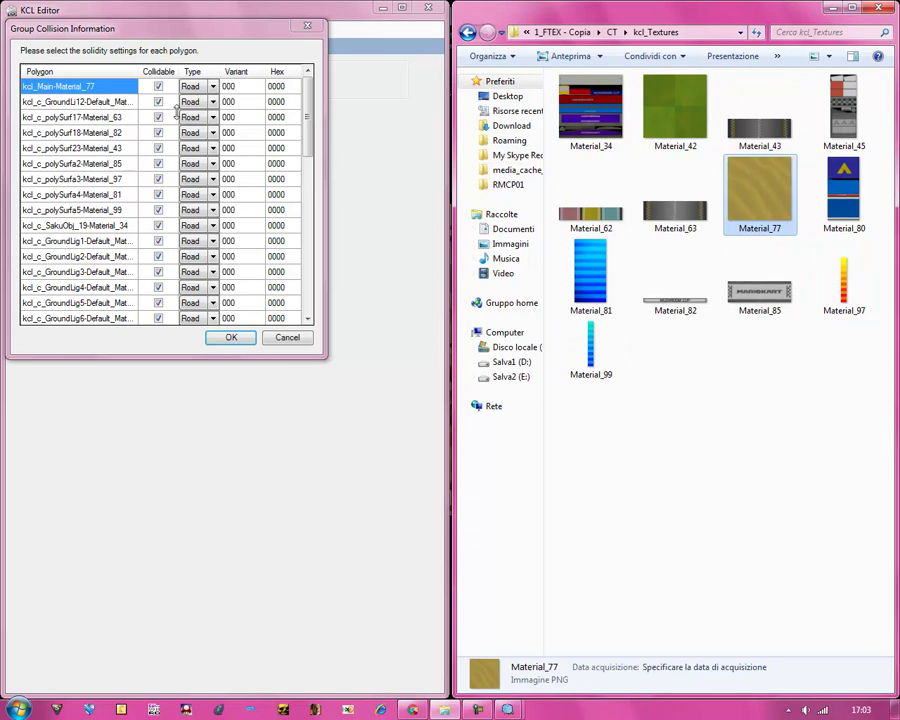
click(207, 89)
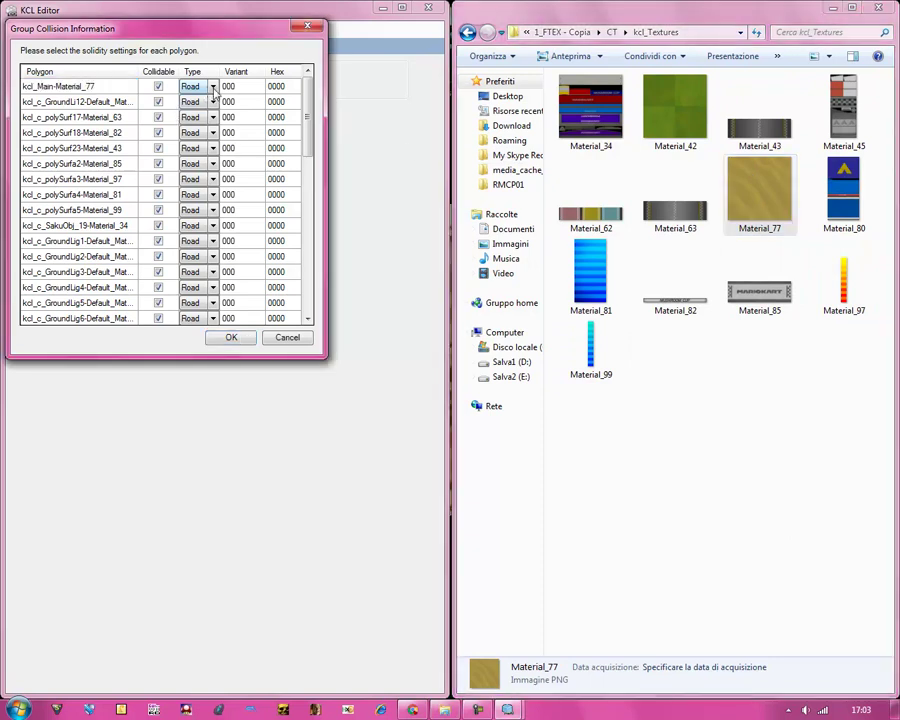
click(213, 89)
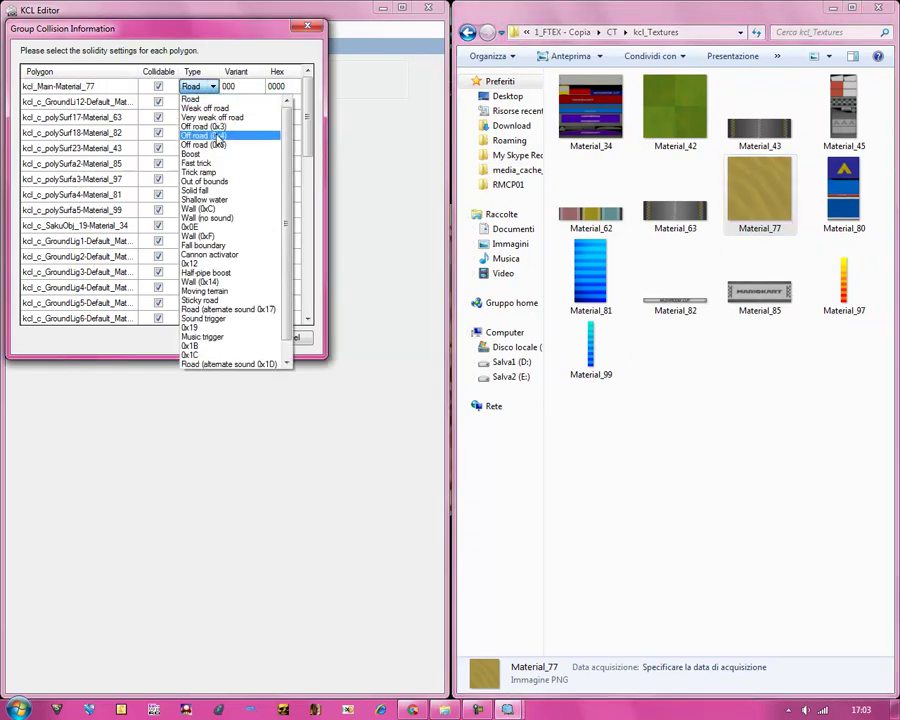
click(218, 136)
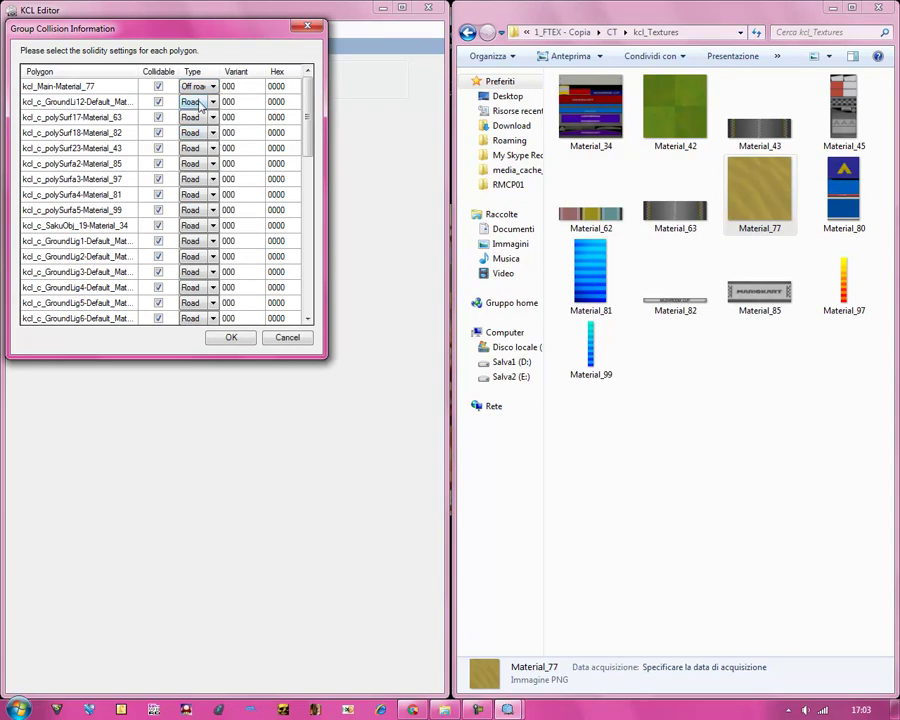
Widen the collision type column and make the kcl_c_GroundLi12-Default_Material polygon non-collidable.
click(115, 105)
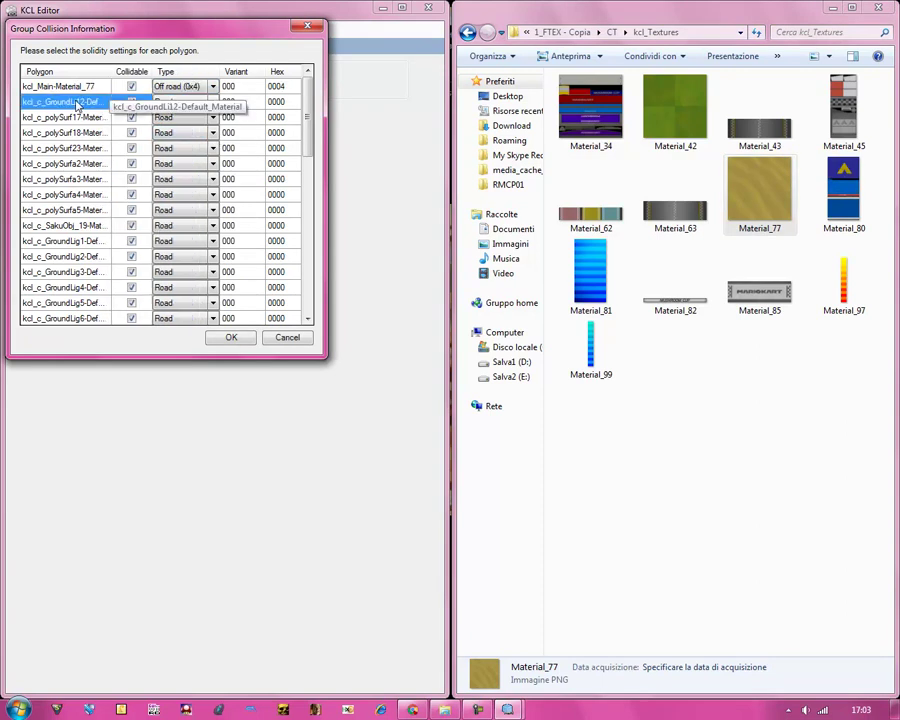
click(131, 104)
click(131, 102)
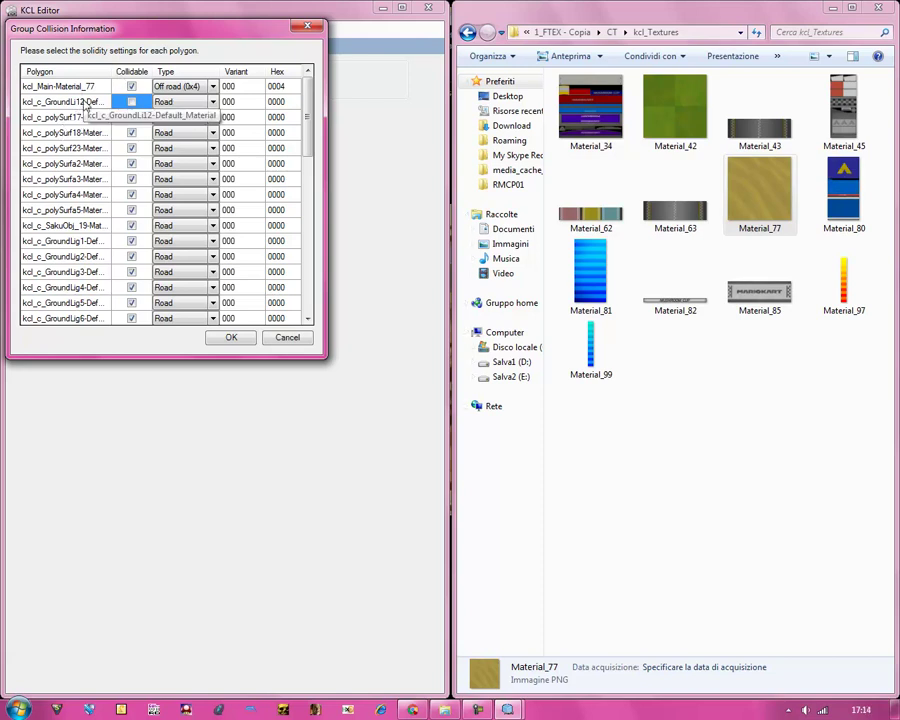
click(132, 103)
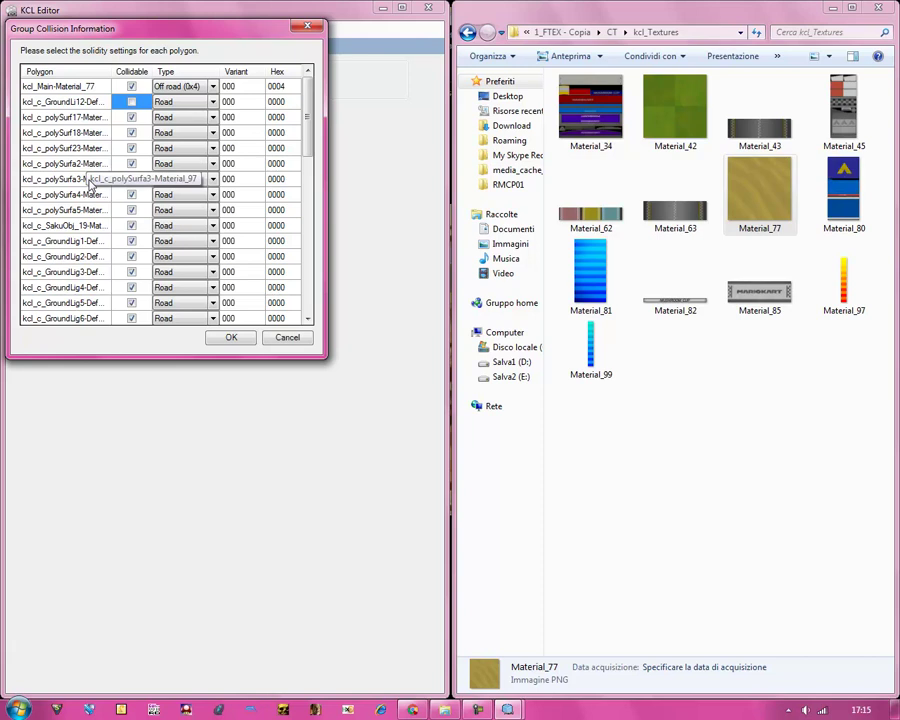
Set the collision type of the kcl_c_polySurfa3-Material_97 polygon to Boost.
click(176, 182)
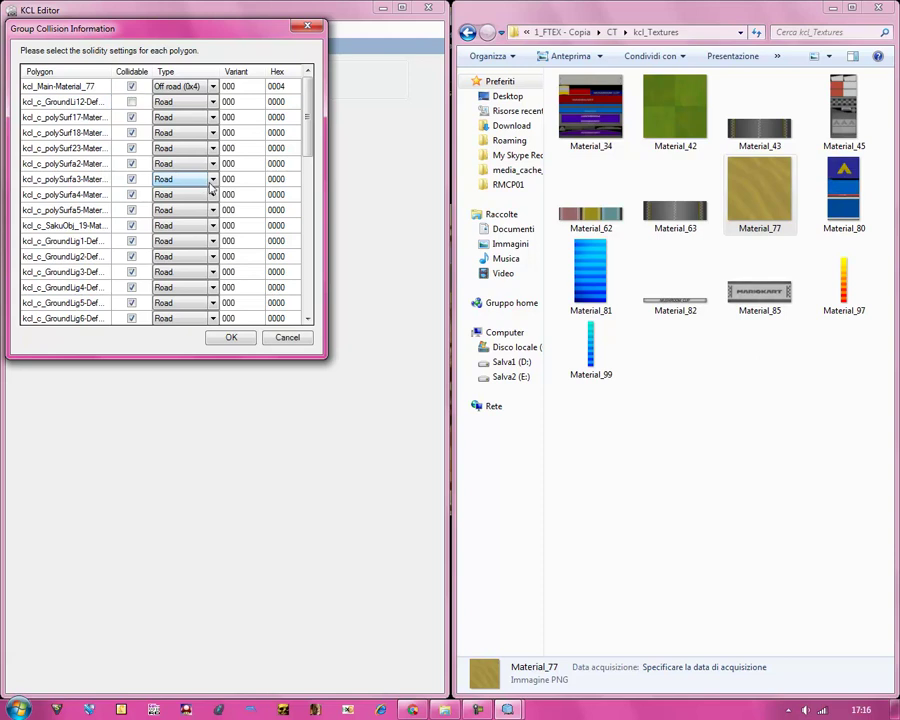
click(211, 184)
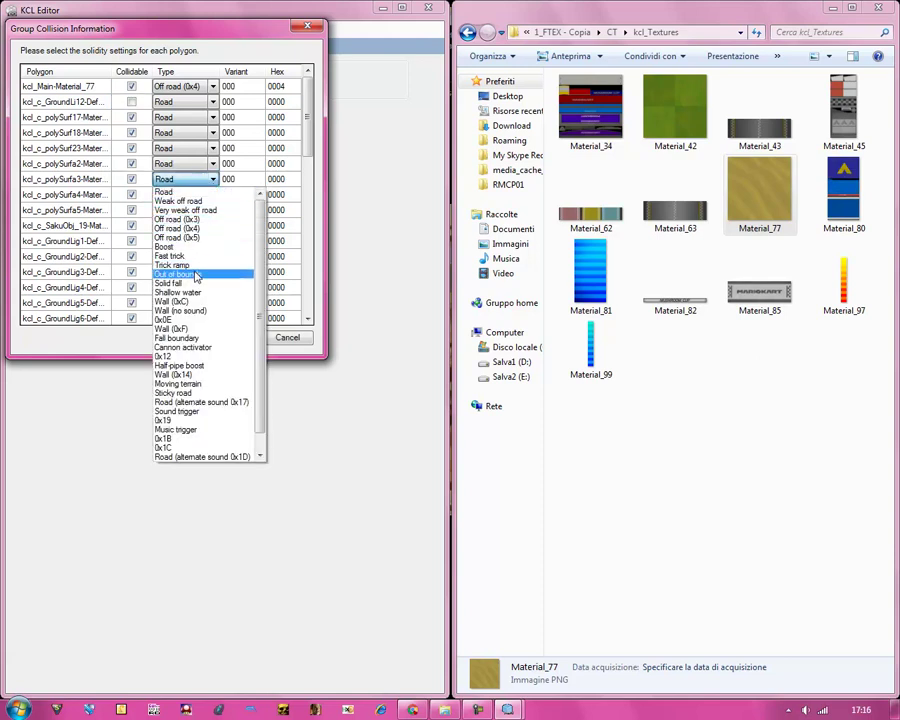
click(173, 247)
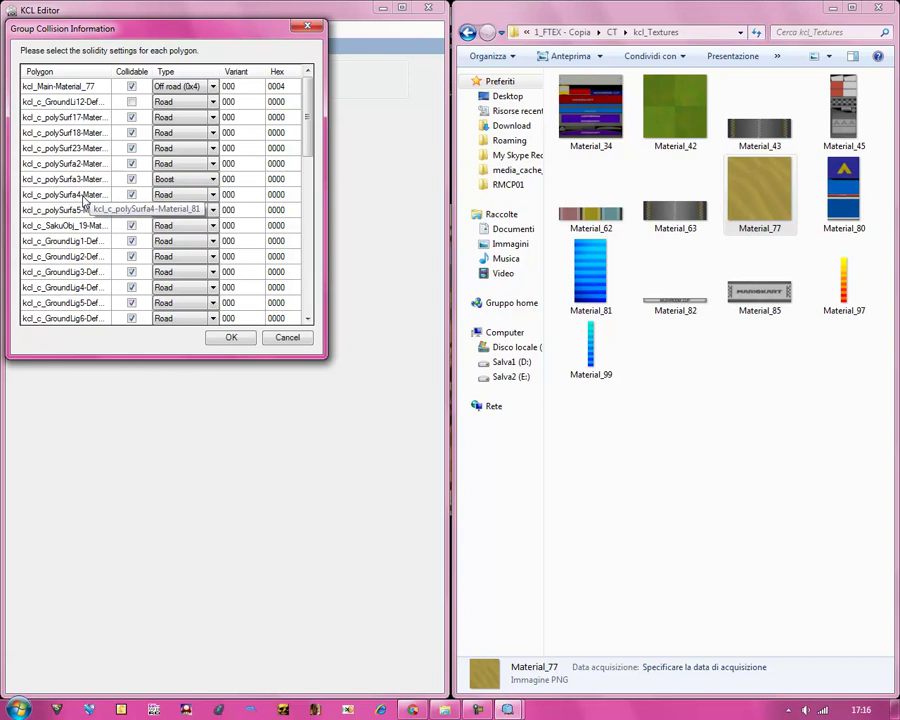
Set the collision type of kcl_c_polySurfa4-Material_81 and kcl_c_polySurfa5-Material_99 to Fast trick.
click(212, 197)
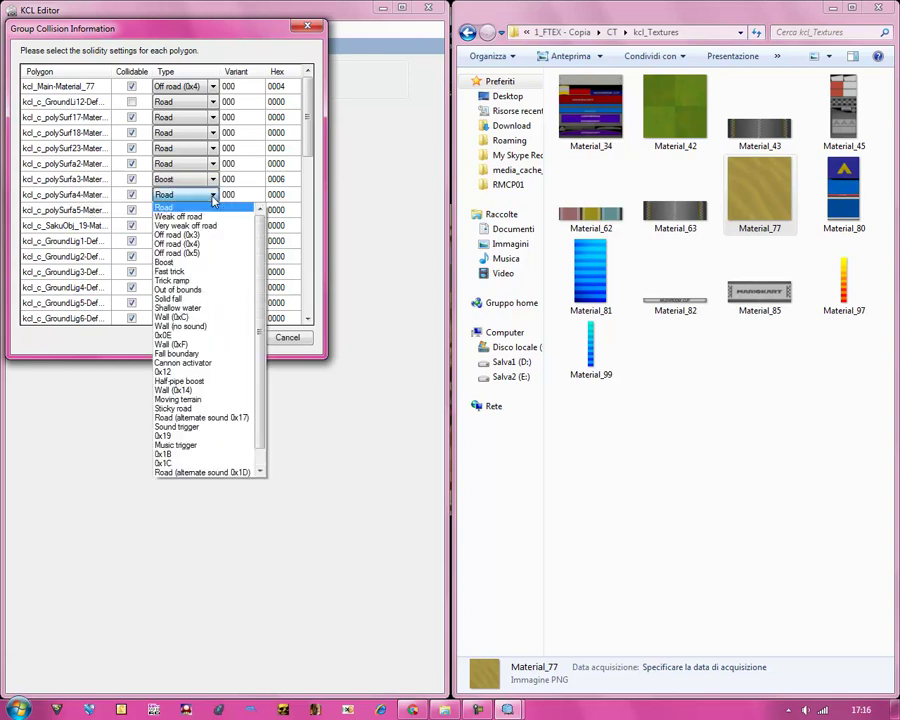
click(184, 272)
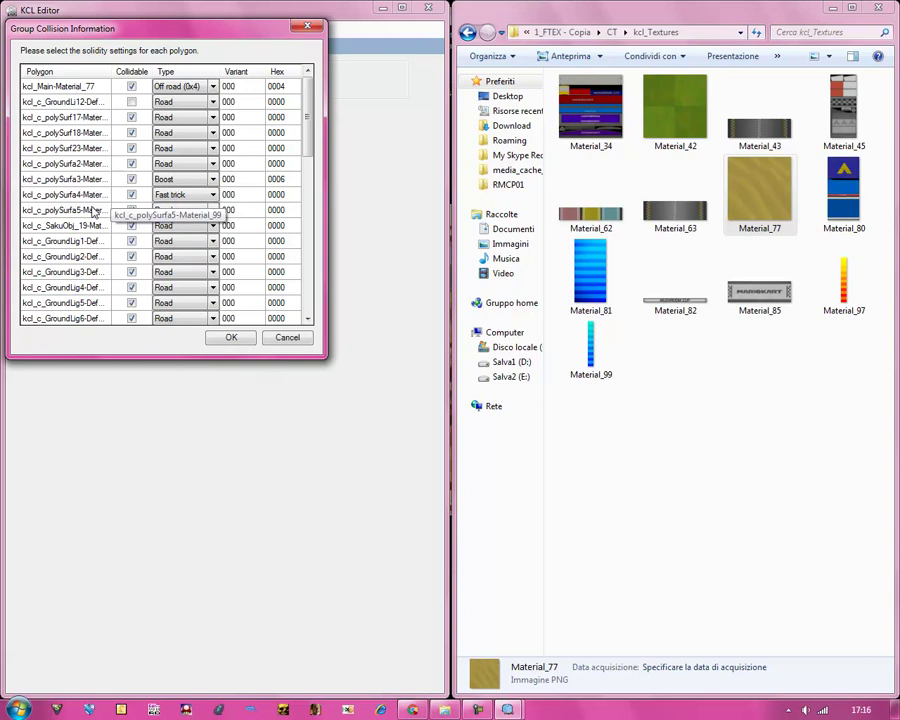
click(188, 210)
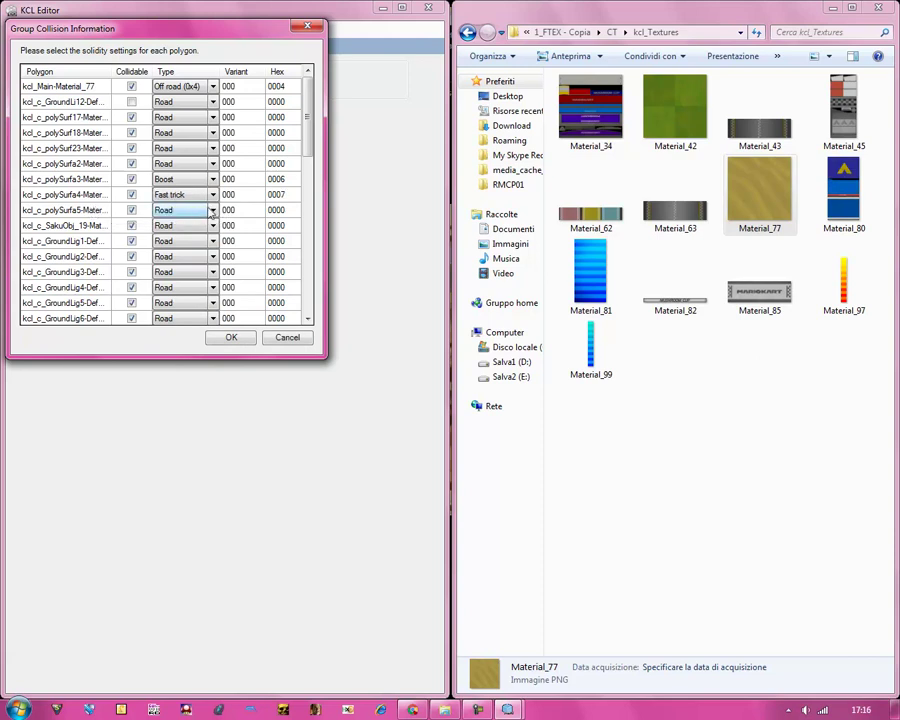
click(198, 210)
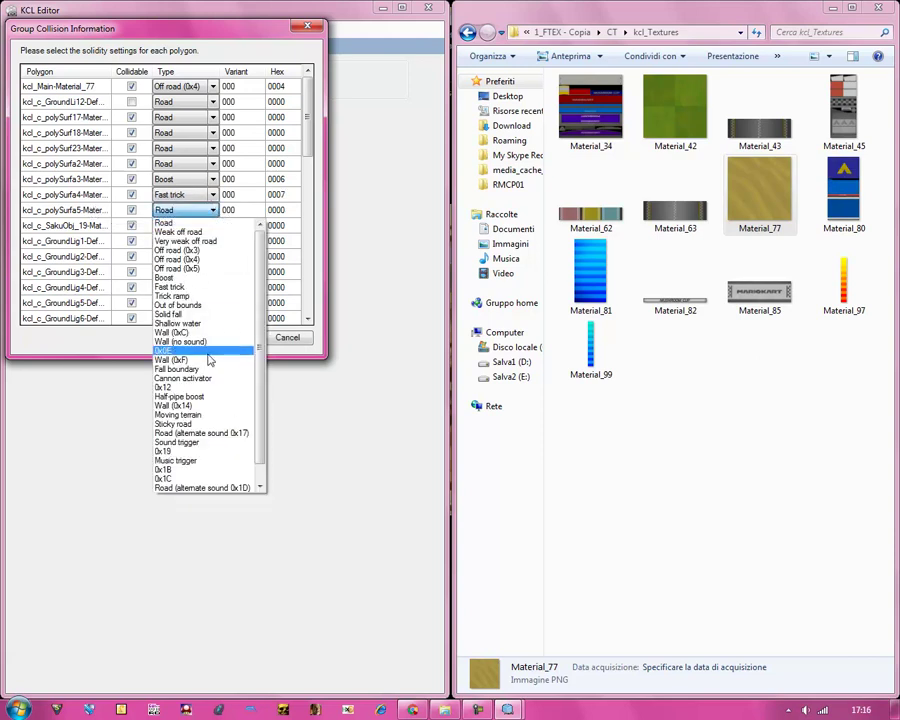
click(172, 287)
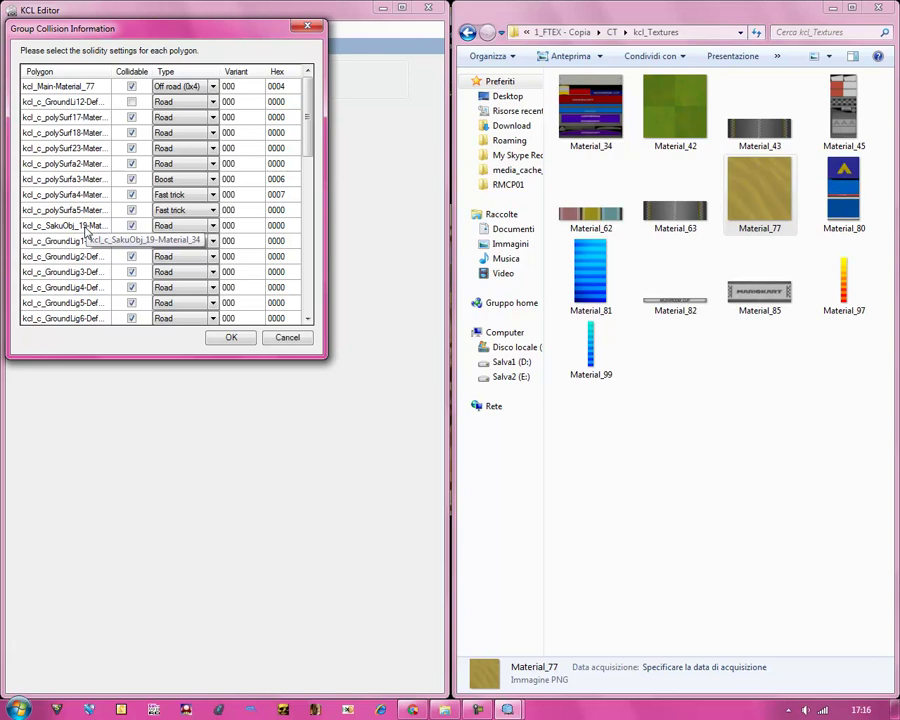
Set the collision type of the kcl_c_SakuObj_19-Material_34 polygon to Wall (0xC).
click(160, 227)
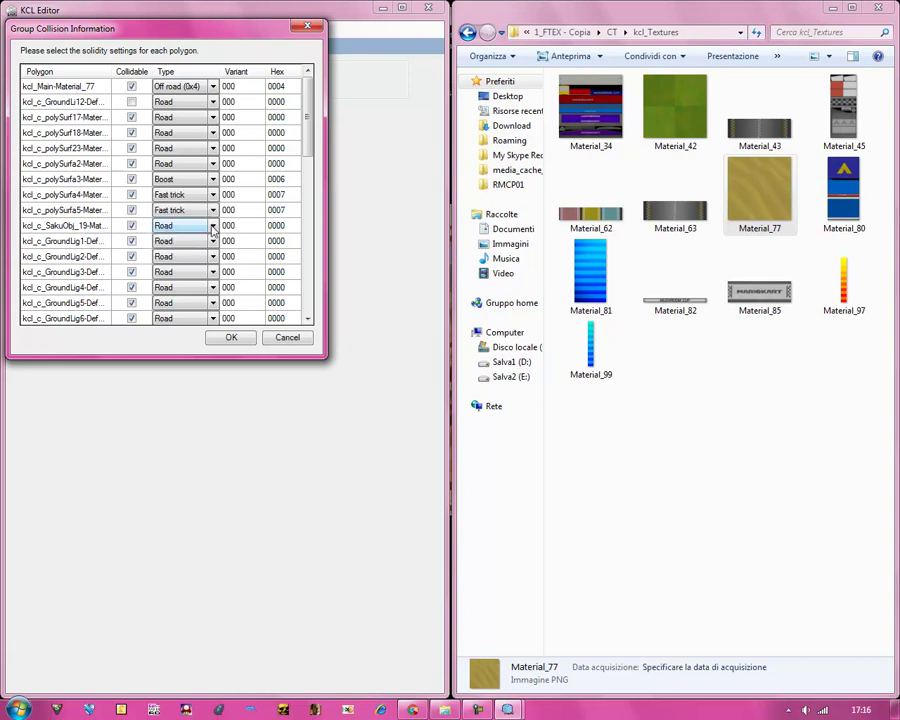
click(212, 226)
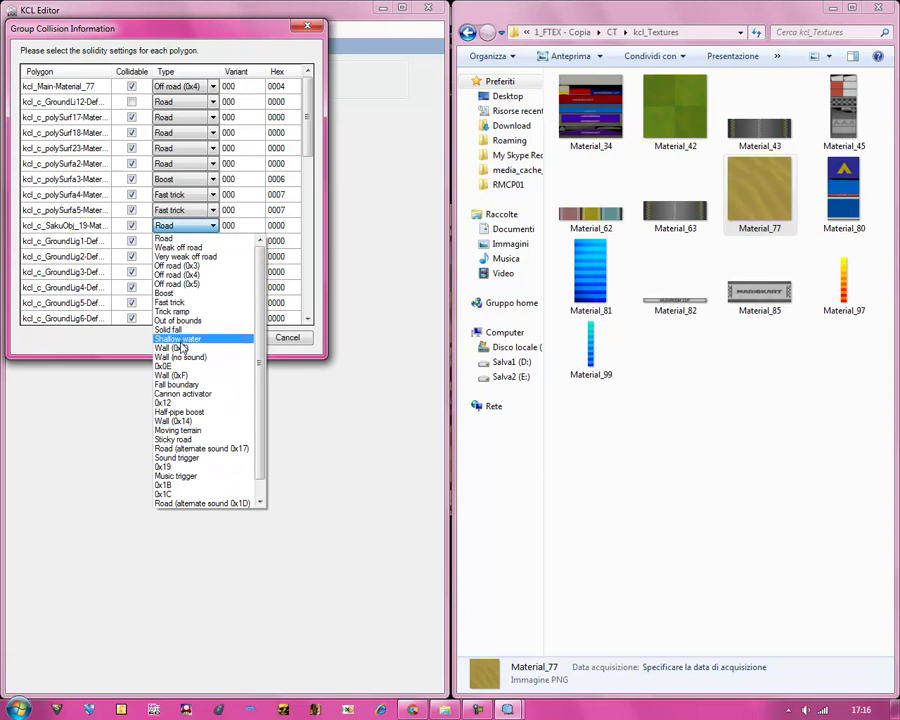
click(177, 338)
click(176, 229)
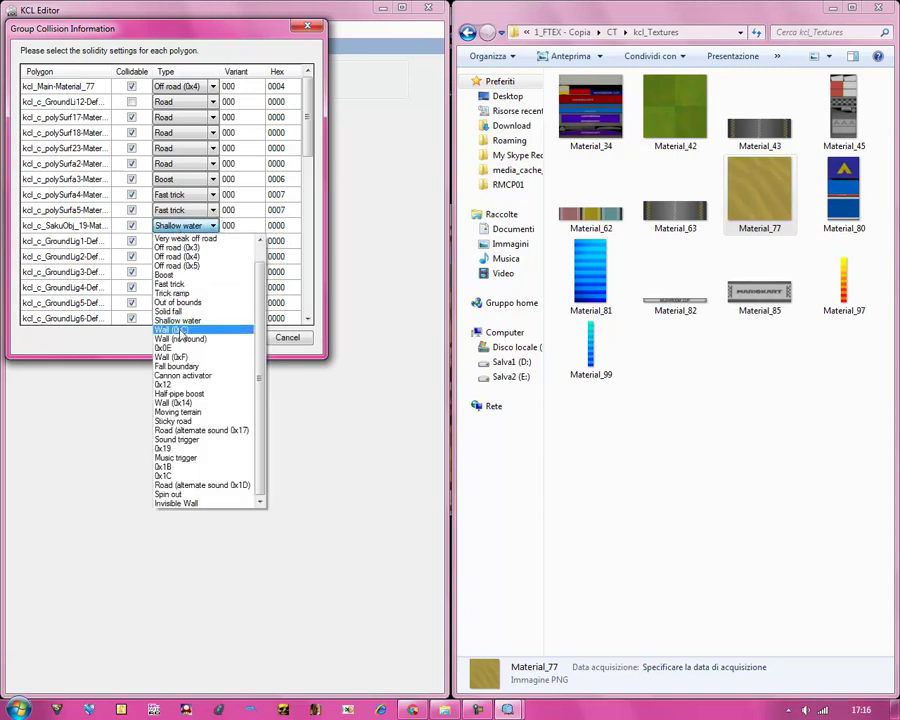
click(175, 328)
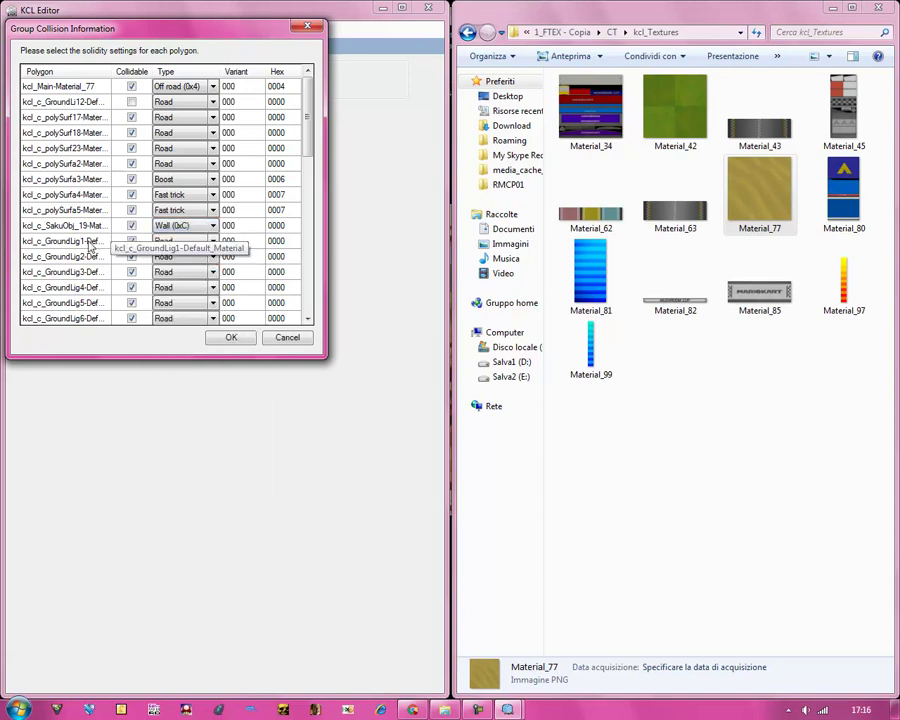
Make the polygons kcl_c_GroundLig1 through kcl_c_GroundLig8 non-collidable.
click(131, 241)
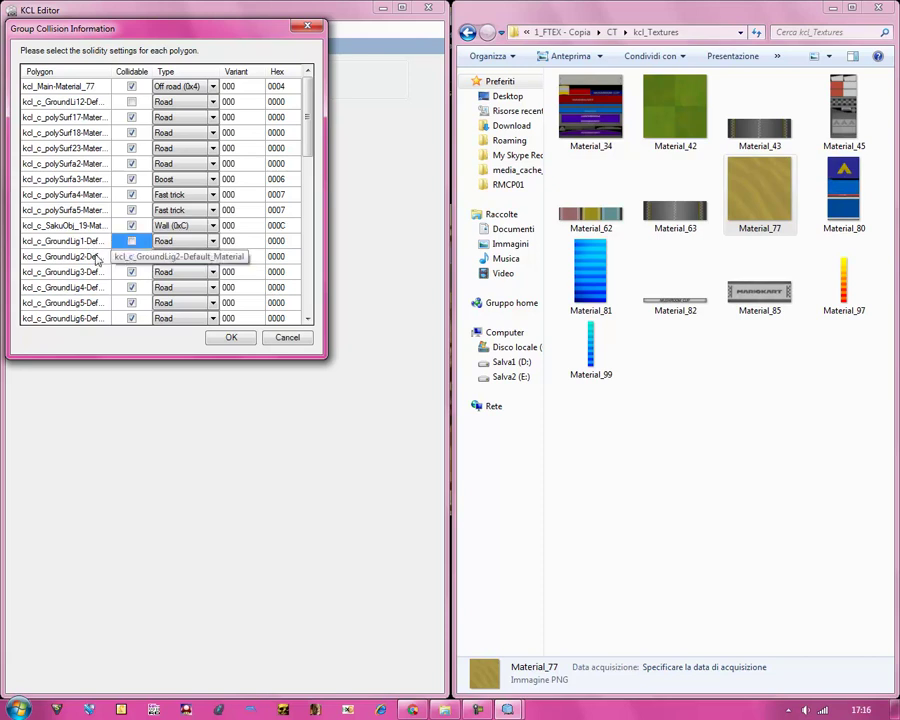
scroll(307, 148, down, 1)
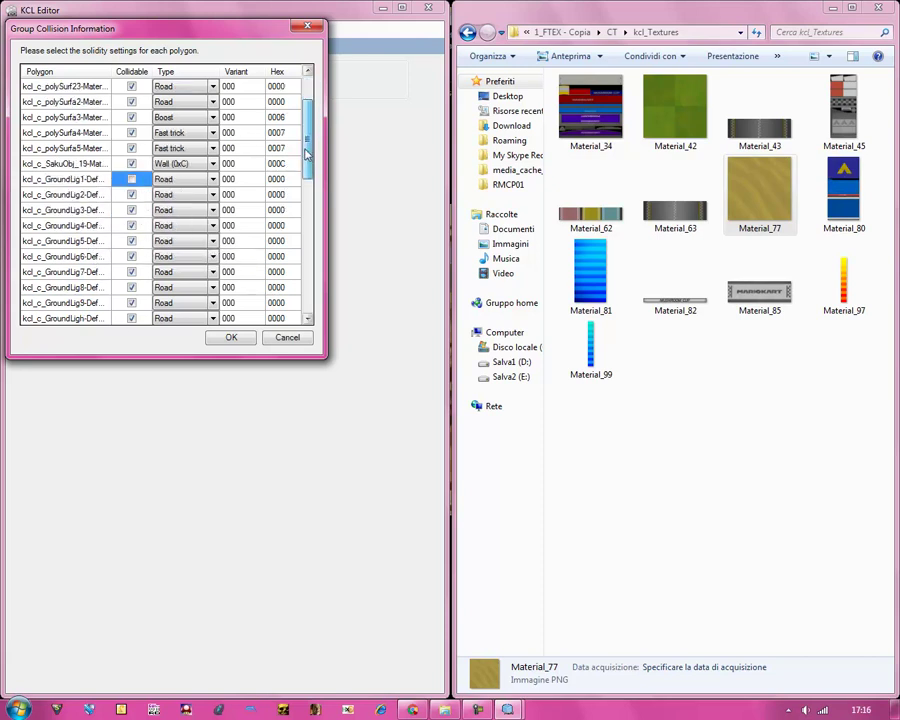
scroll(307, 148, down, 2)
click(131, 132)
click(131, 148)
click(131, 163)
click(131, 179)
click(134, 196)
click(131, 210)
click(131, 225)
click(131, 241)
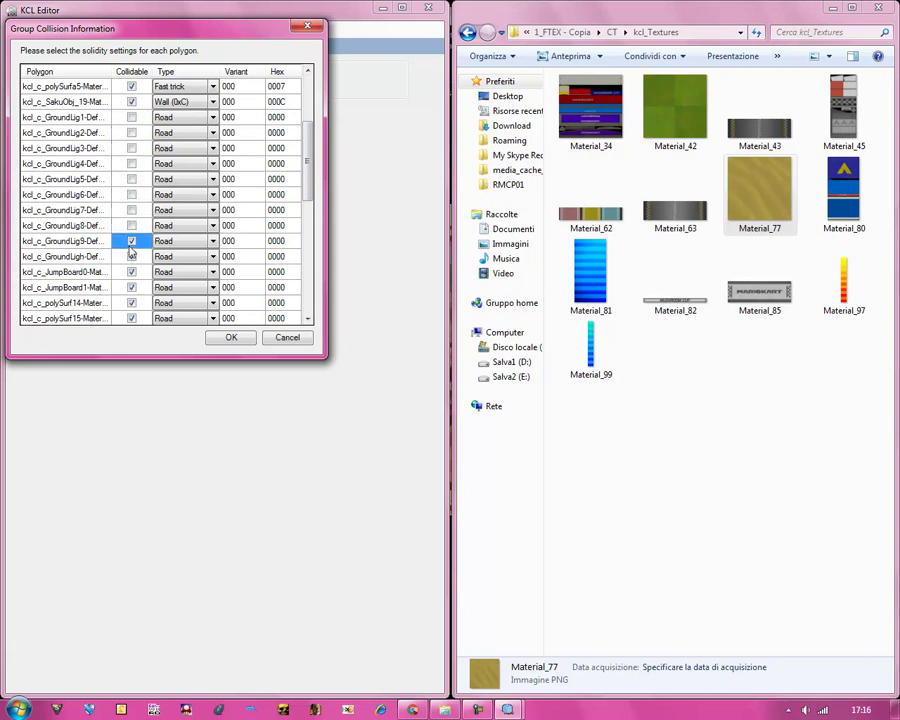
Continue past the application error and make kcl_c_GroundLig9 and kcl_c_GroundLigh non-collidable.
click(131, 256)
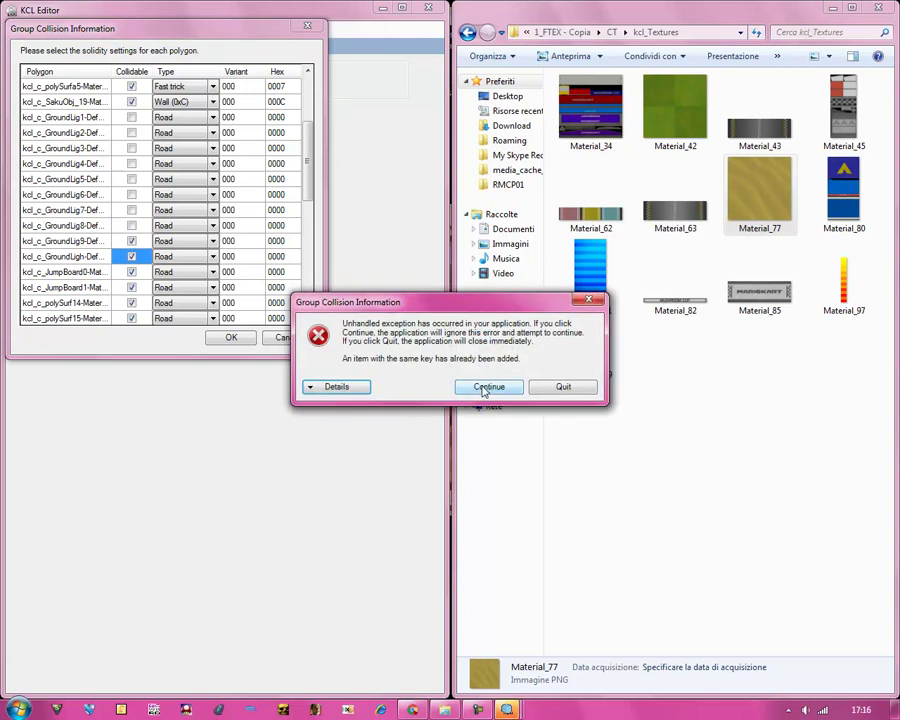
click(489, 386)
click(131, 256)
click(133, 242)
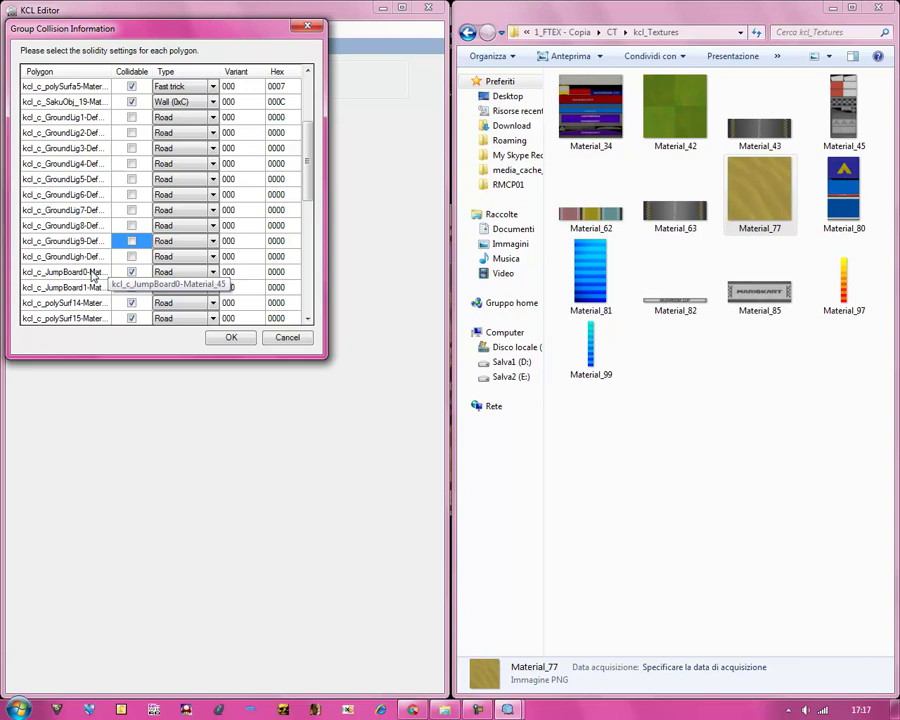
Set the collision type of the kcl_c_JumpBoard0-Material_45 polygon to Fast trick.
click(208, 279)
click(212, 279)
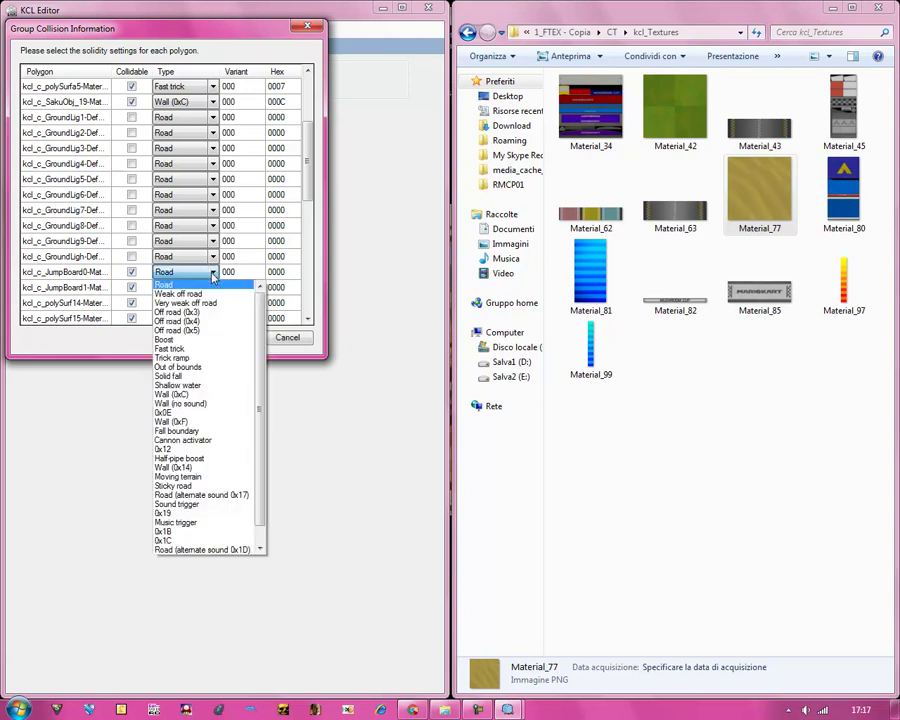
click(180, 350)
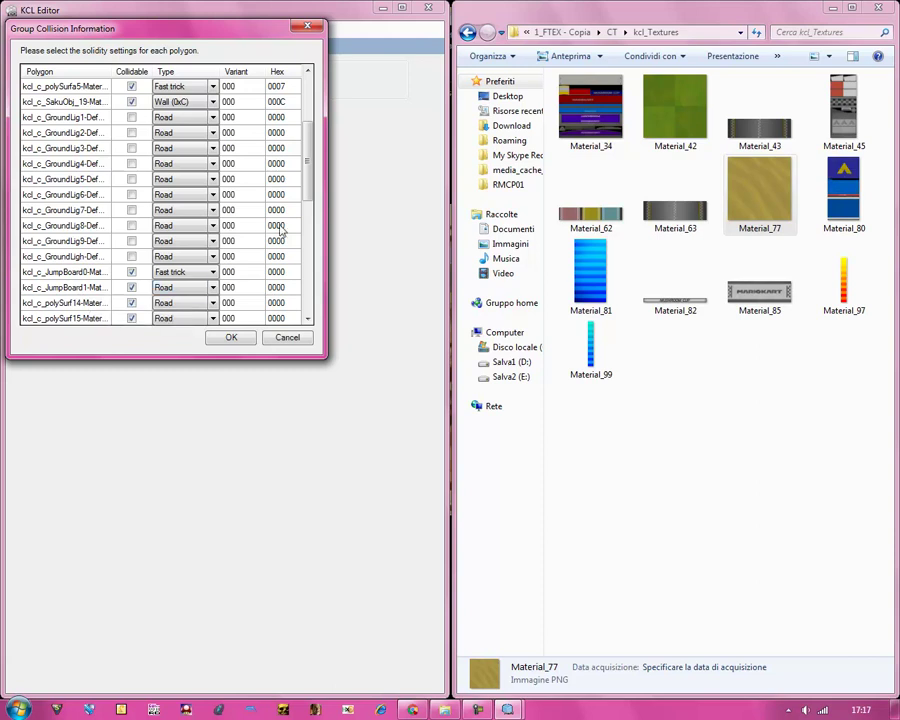
Make the polygons kcl_c_GroundLi10, kcl_c_GroundLi11, kcl_c_Gu_FirstCi and kcl_c_GroundLi13 through kcl_c_GroundLi19 non-collidable.
drag(306, 174, 303, 220)
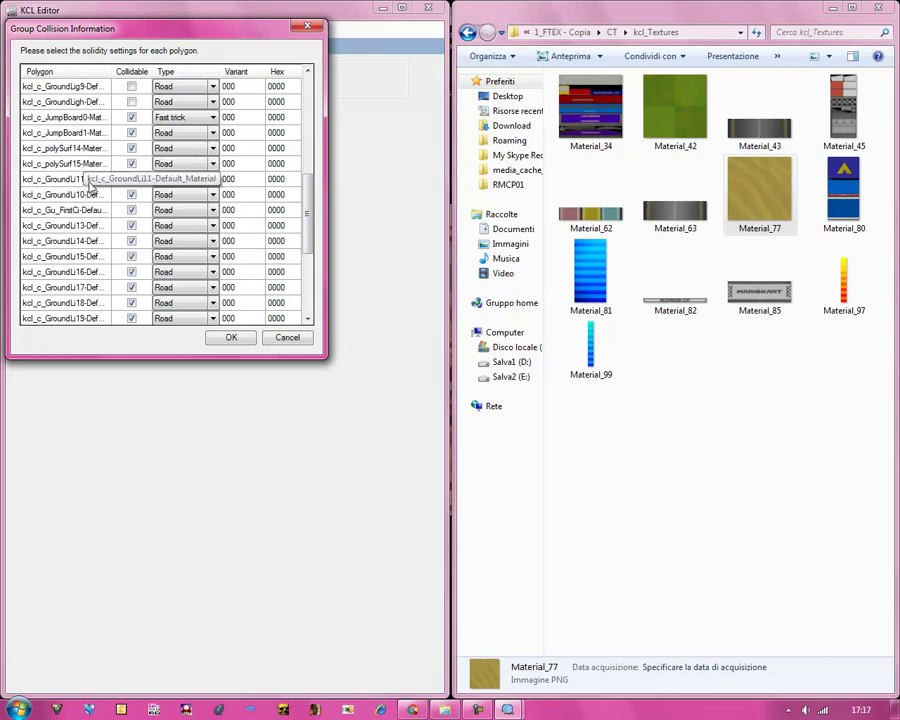
click(131, 184)
click(146, 179)
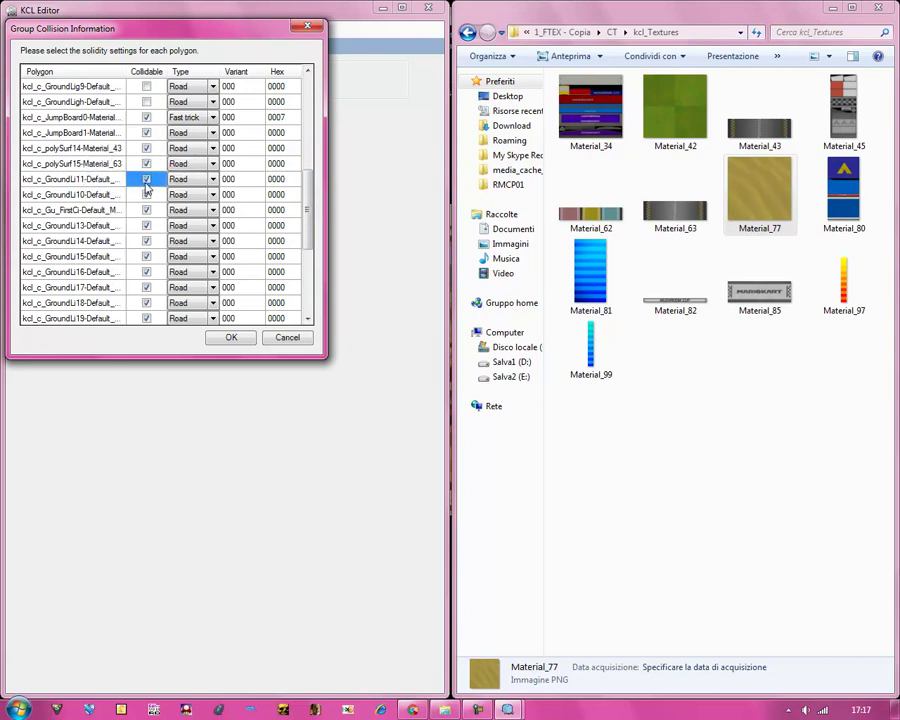
click(142, 196)
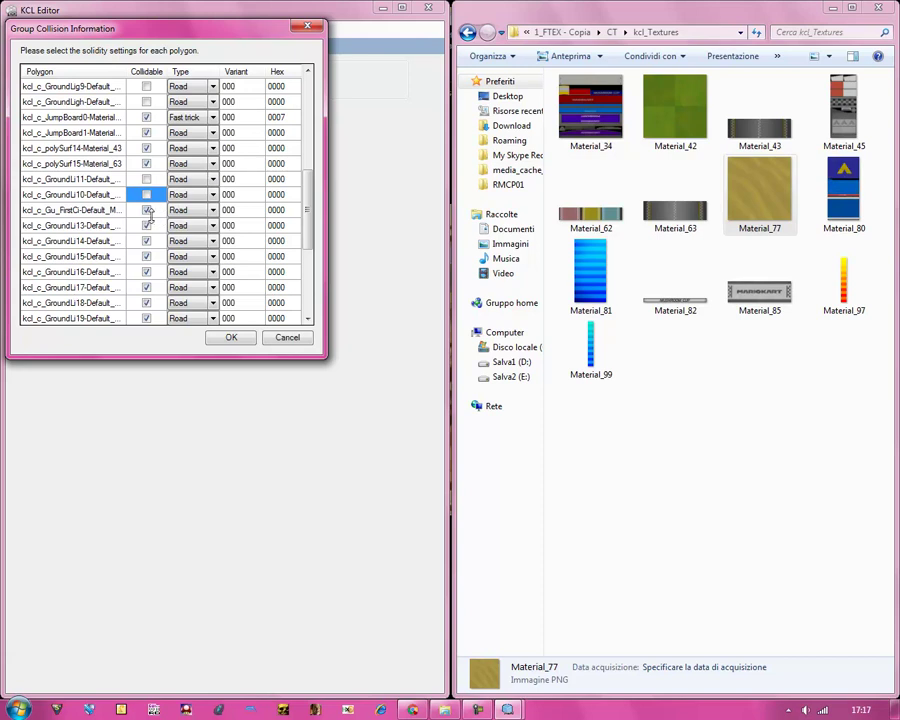
click(146, 210)
click(147, 226)
click(147, 241)
click(147, 256)
click(146, 272)
click(146, 287)
click(146, 302)
click(146, 318)
Make the polygons kcl_c_GroundLi20 through kcl_c_GroundLi27 and kcl_c_GroundLig0 non-collidable.
scroll(312, 270, down, 5)
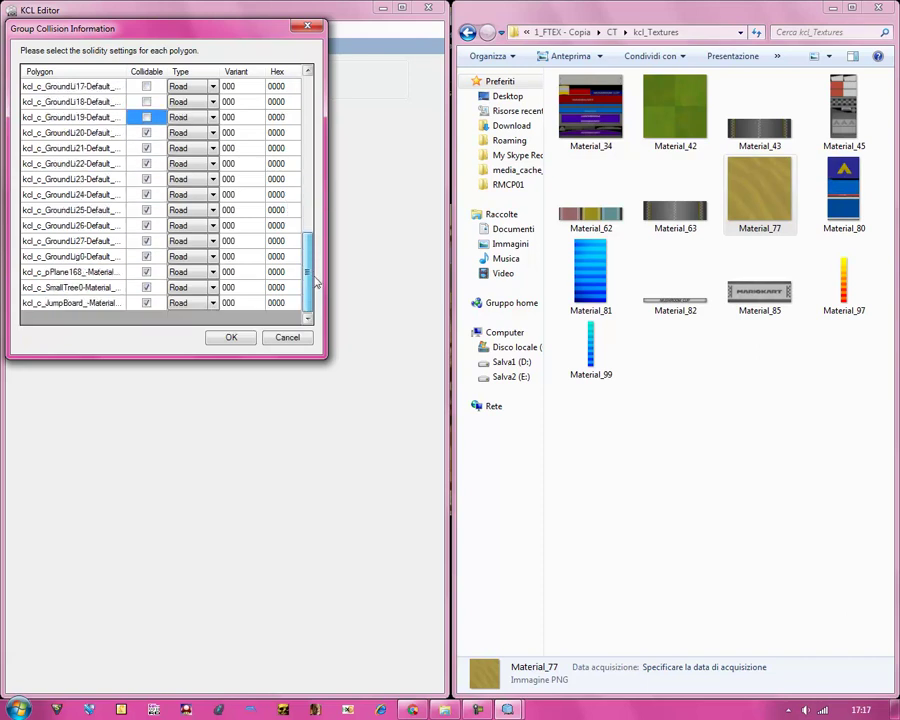
click(146, 132)
click(147, 148)
click(146, 163)
click(146, 179)
click(146, 194)
click(146, 210)
click(146, 210)
click(146, 225)
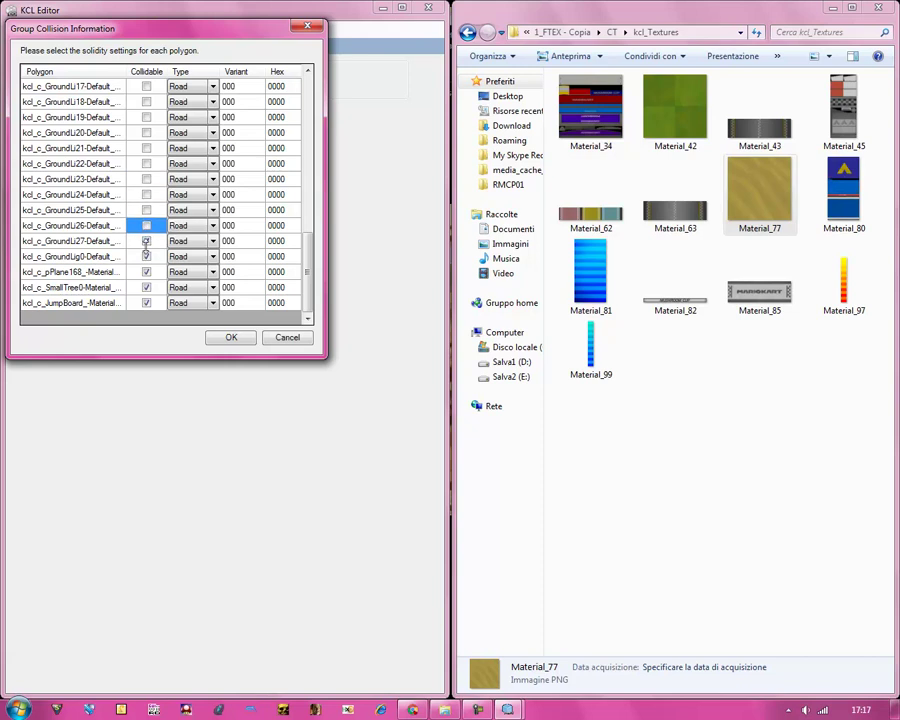
click(146, 241)
click(146, 257)
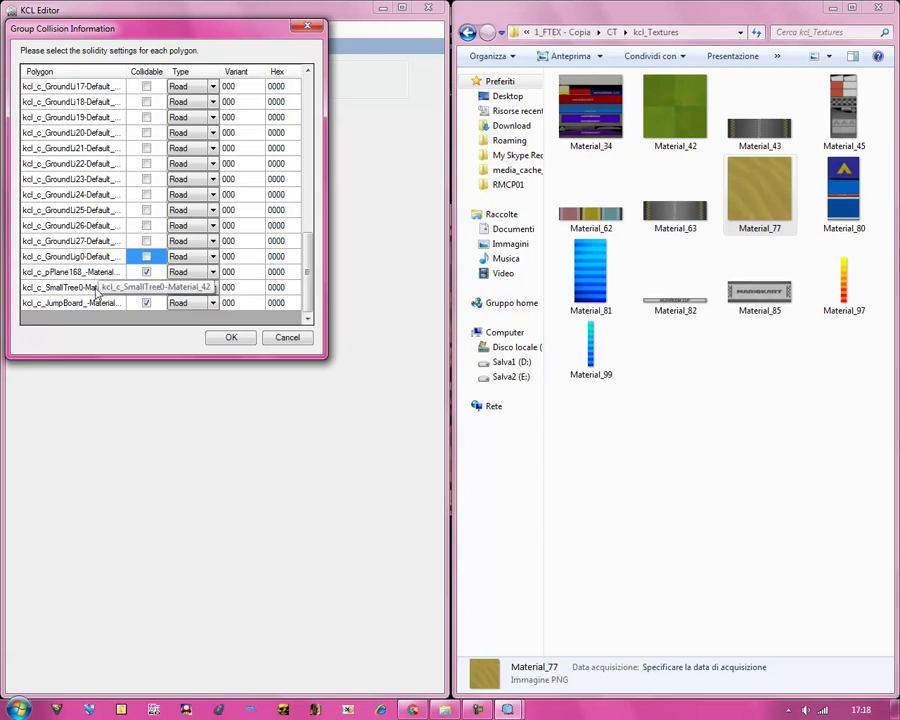
Set the collision type of the kcl_c_SmallTree0-Material_42 polygon to Off road (0x4).
click(200, 288)
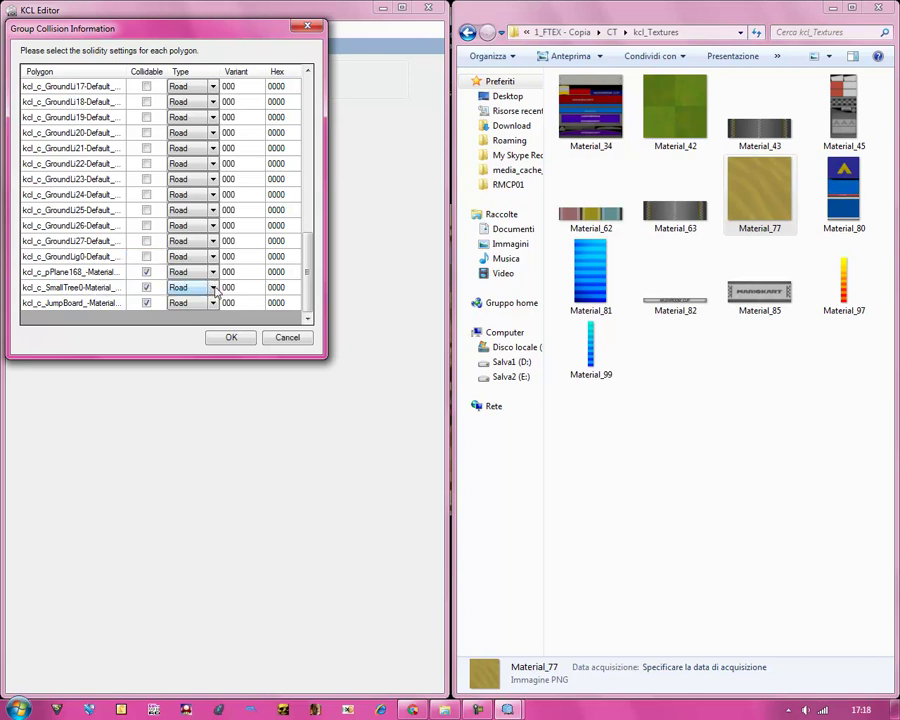
click(214, 288)
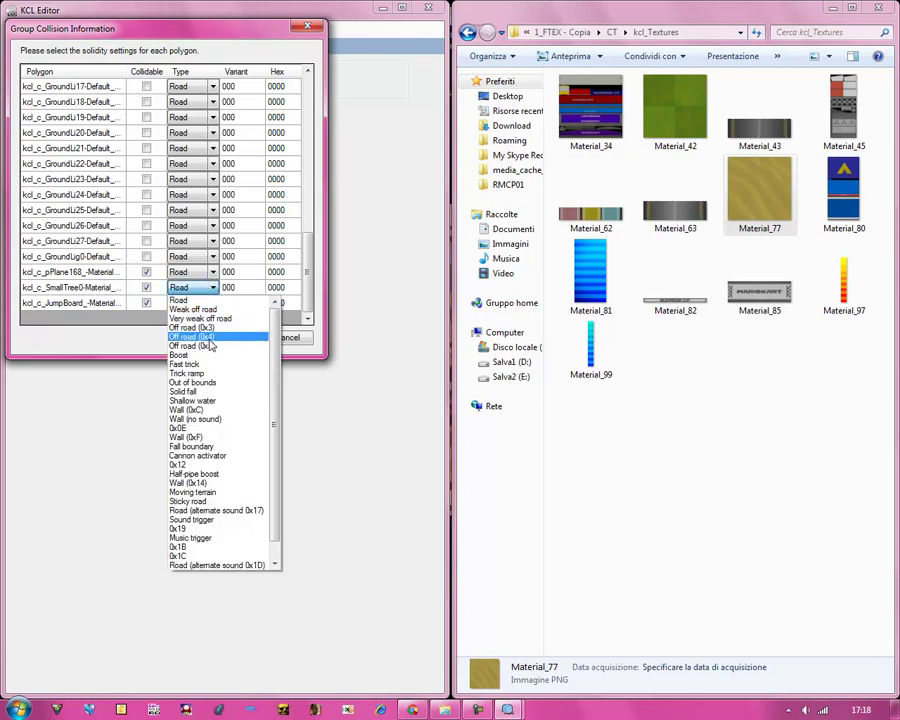
click(192, 336)
click(240, 289)
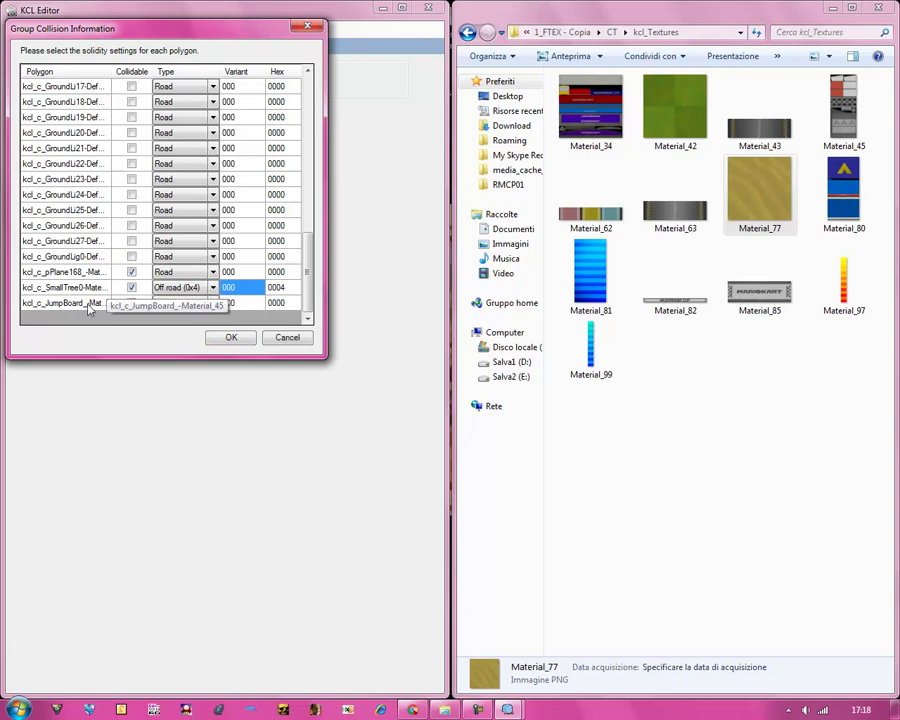
Set the kcl_c_JumpBoard_-Material_45 polygon to Fast trick and accept the collision settings to import the model.
click(131, 302)
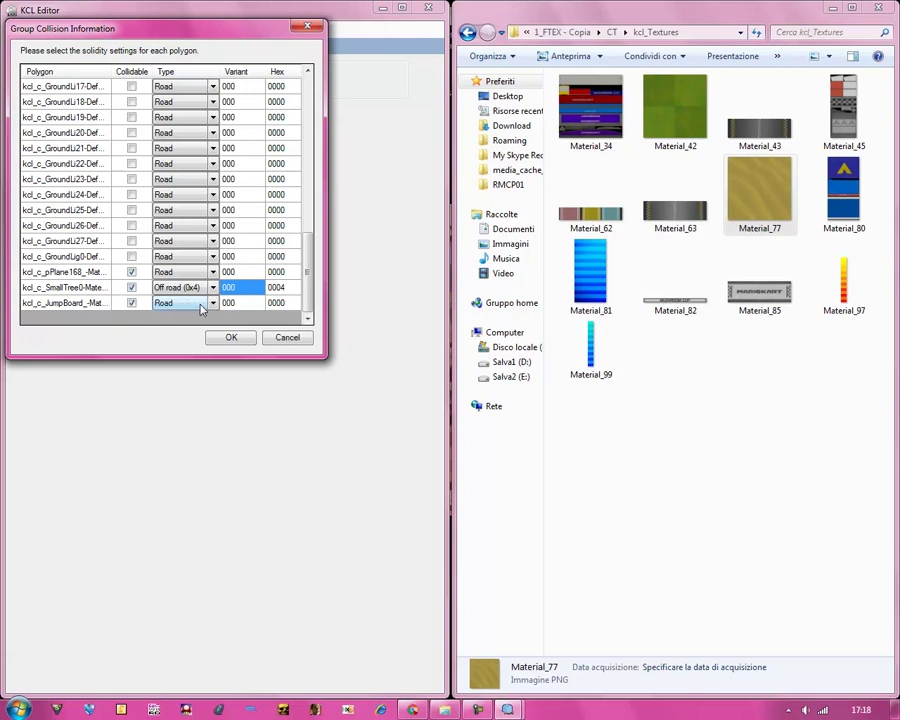
click(203, 302)
click(209, 304)
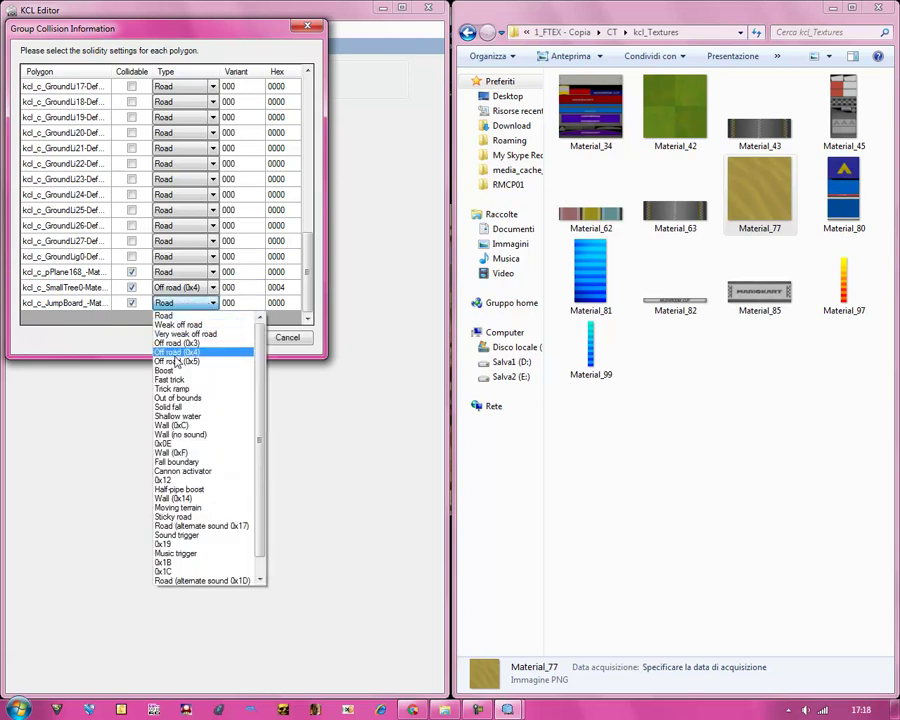
click(176, 381)
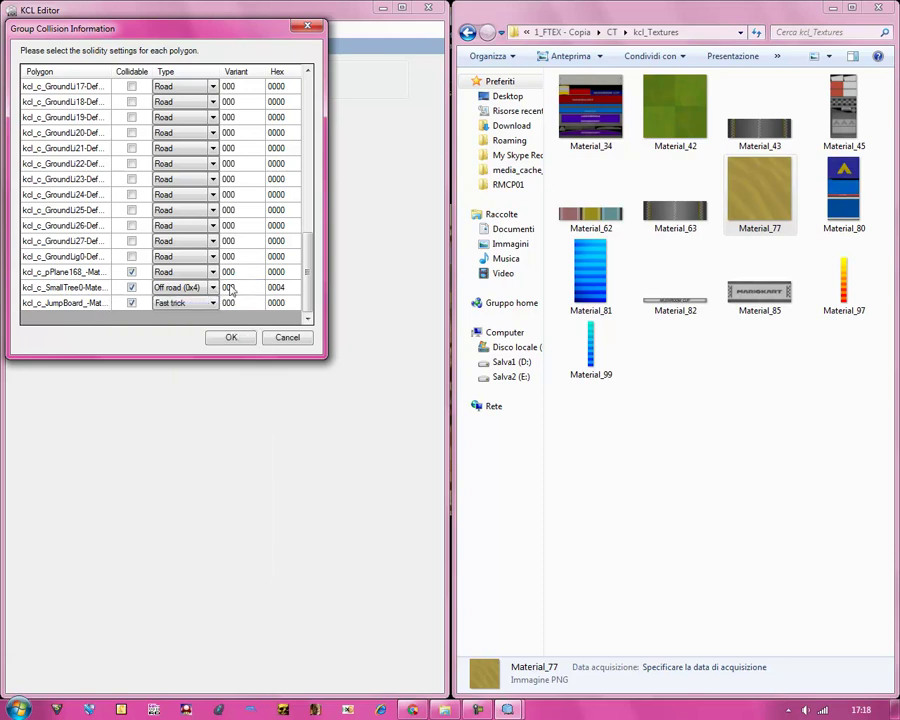
click(218, 339)
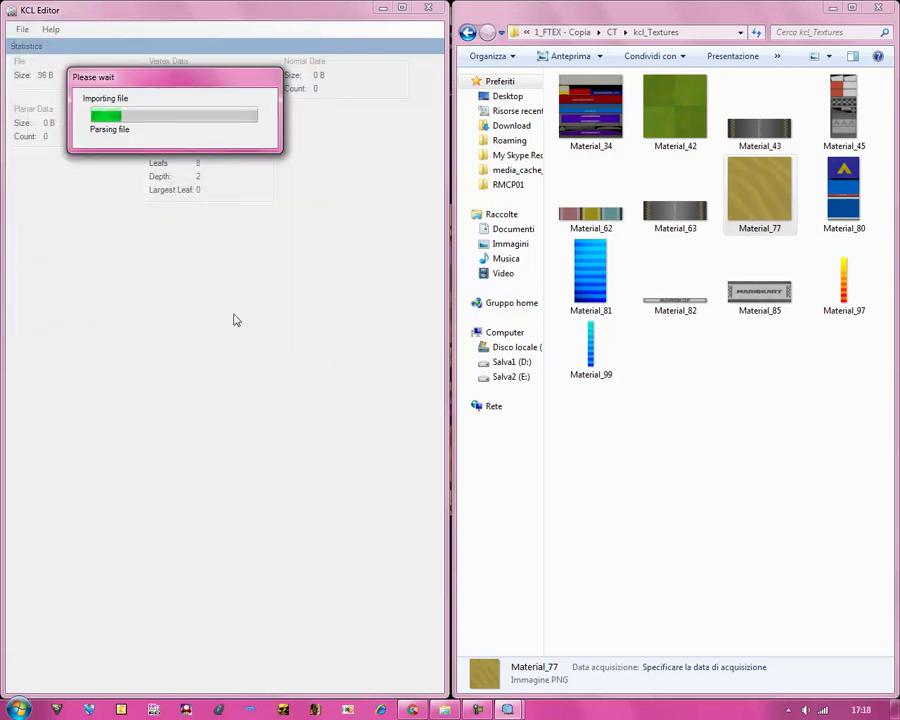
drag(173, 84, 187, 242)
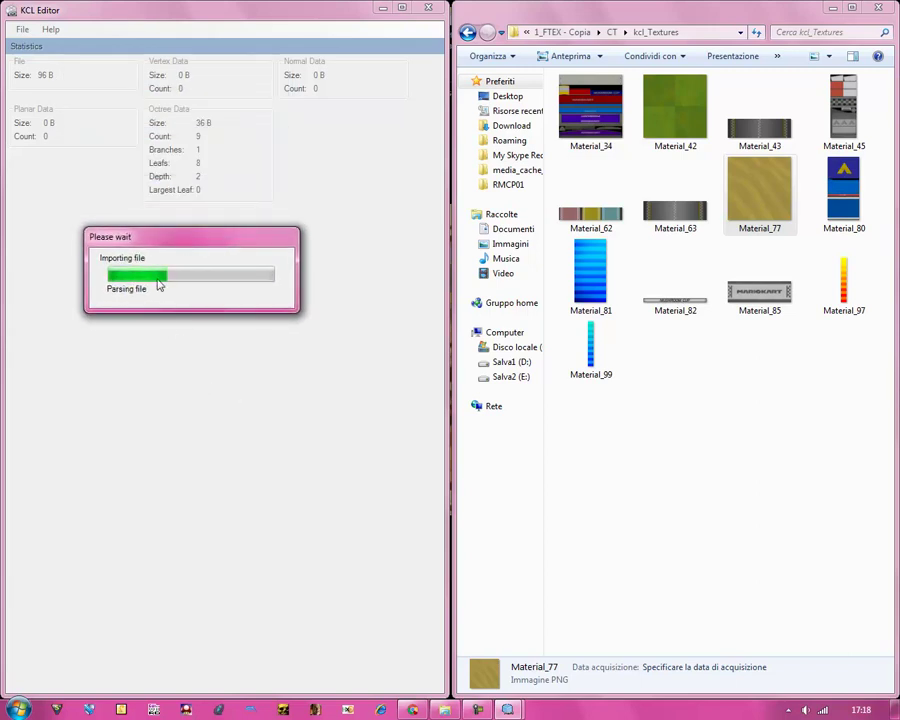
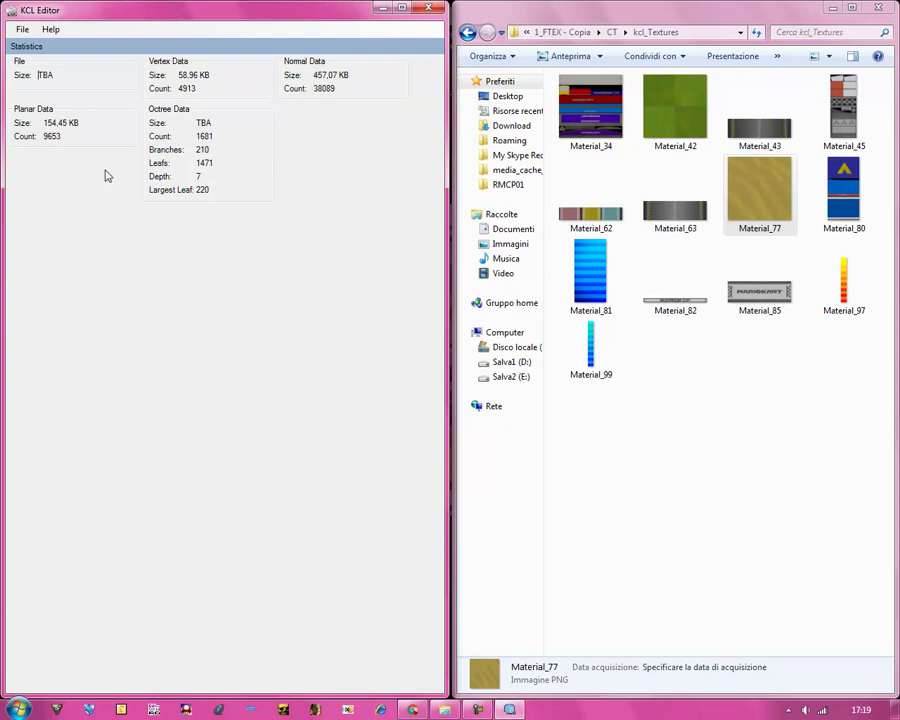
Save the imported collision as kcl in KCL format in the CT folder.
click(22, 29)
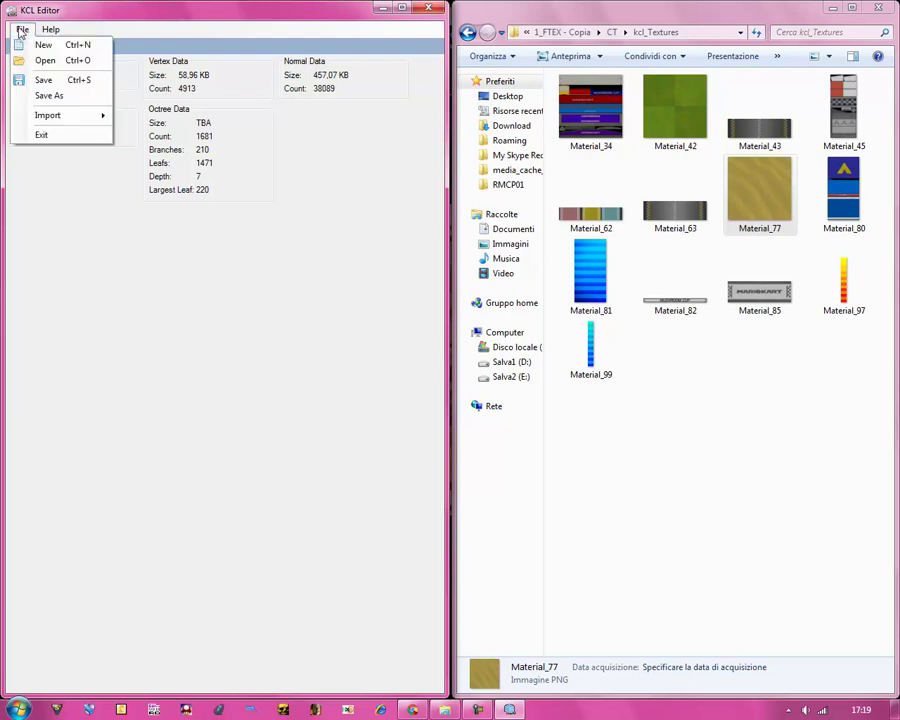
click(44, 84)
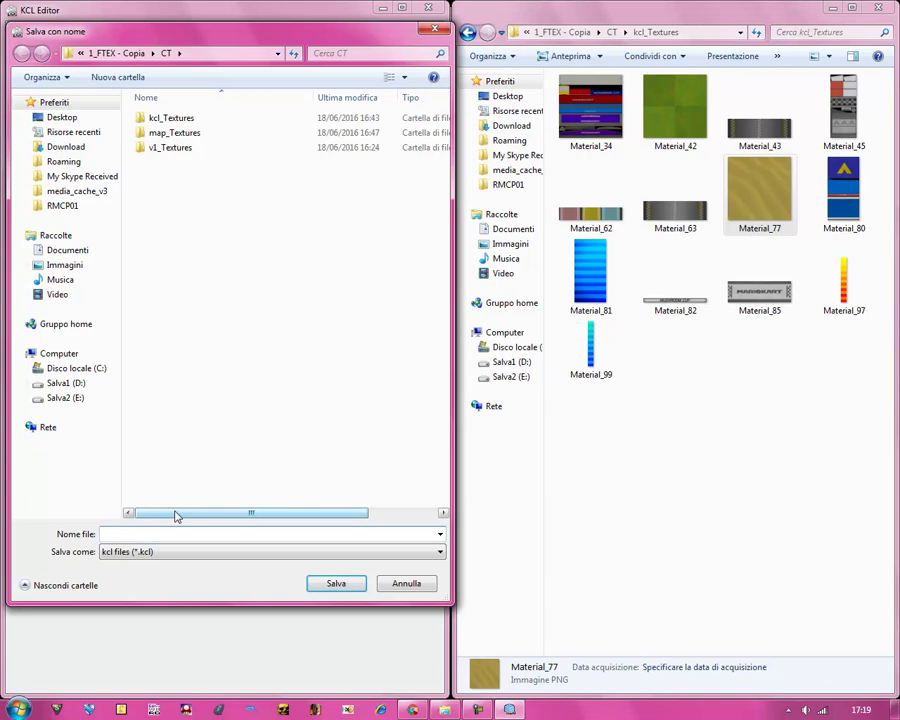
text(kcl)
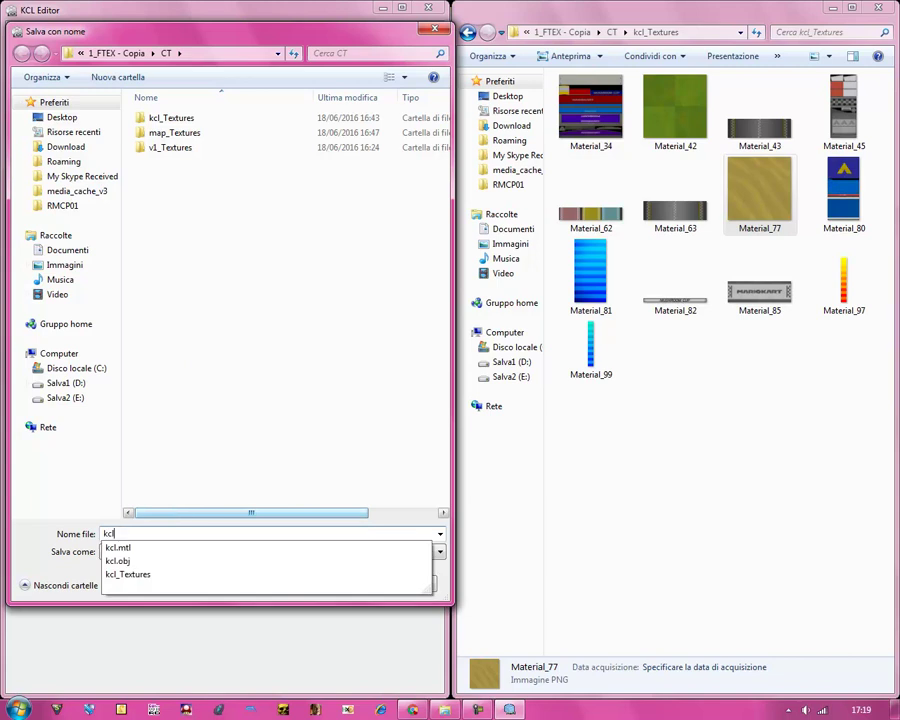
click(315, 528)
click(325, 586)
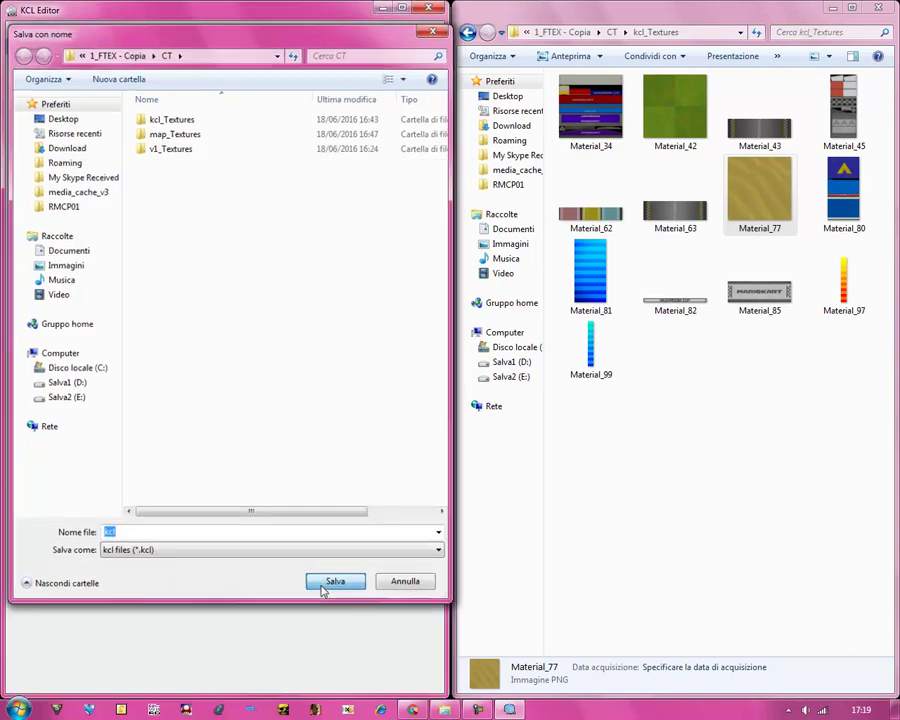
Check the saved kcl file in the CT folder and close KCL Editor.
click(467, 32)
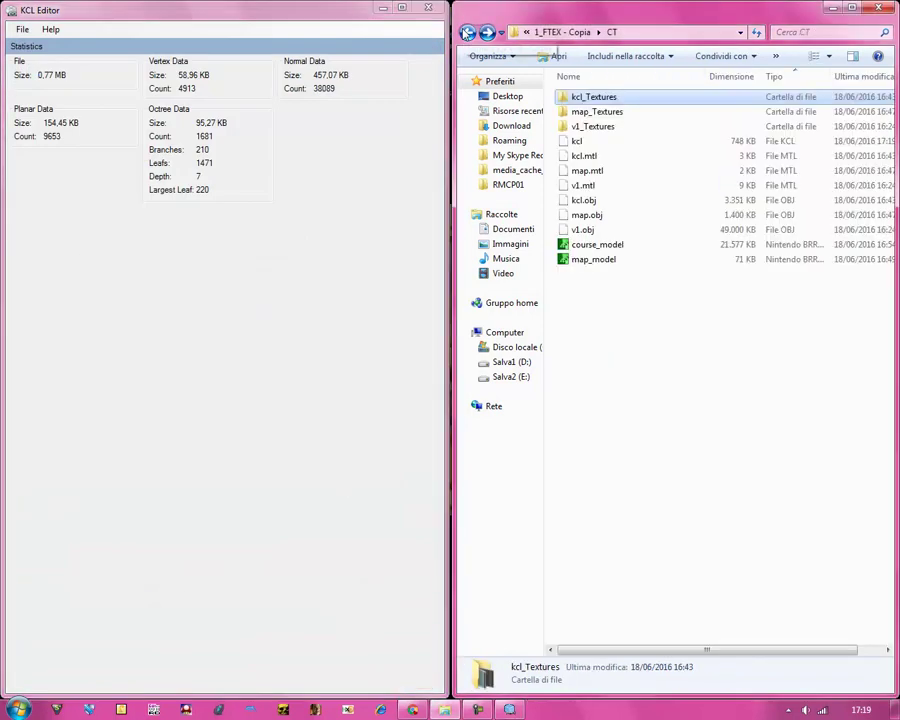
click(612, 373)
click(574, 141)
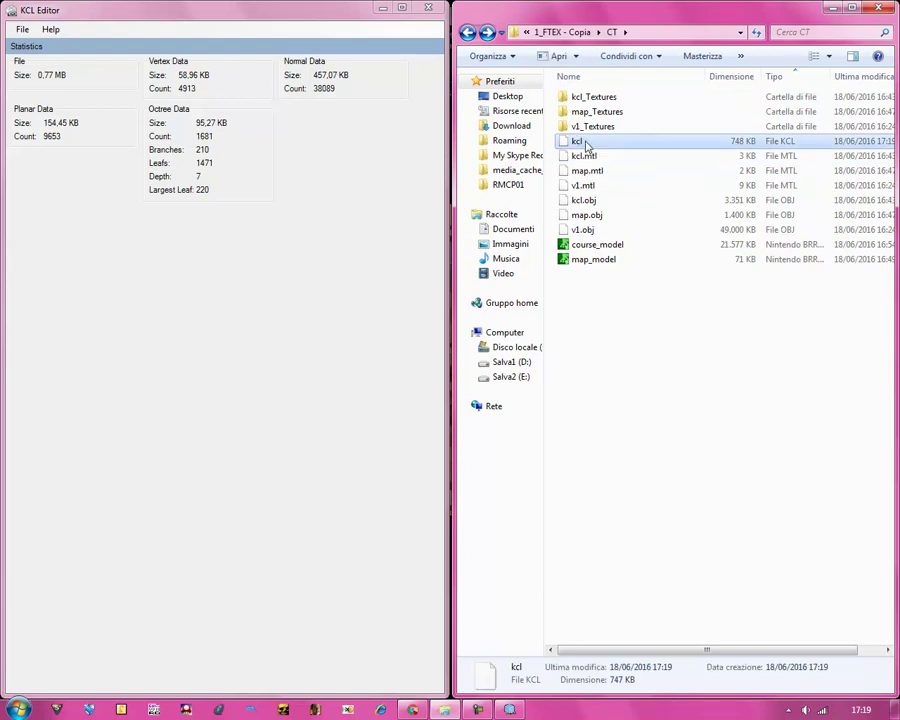
click(632, 274)
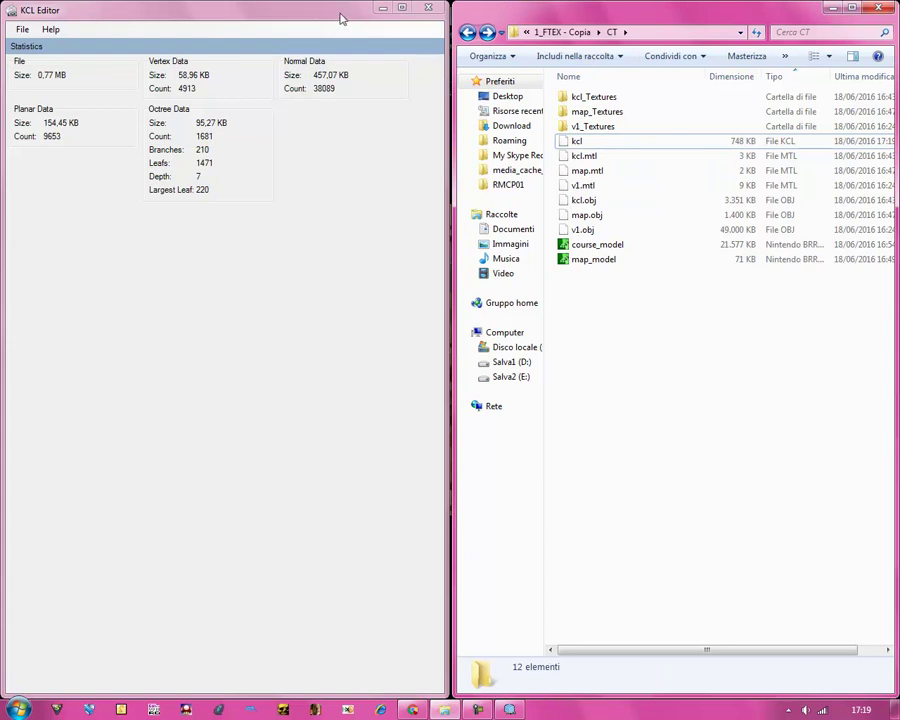
click(428, 7)
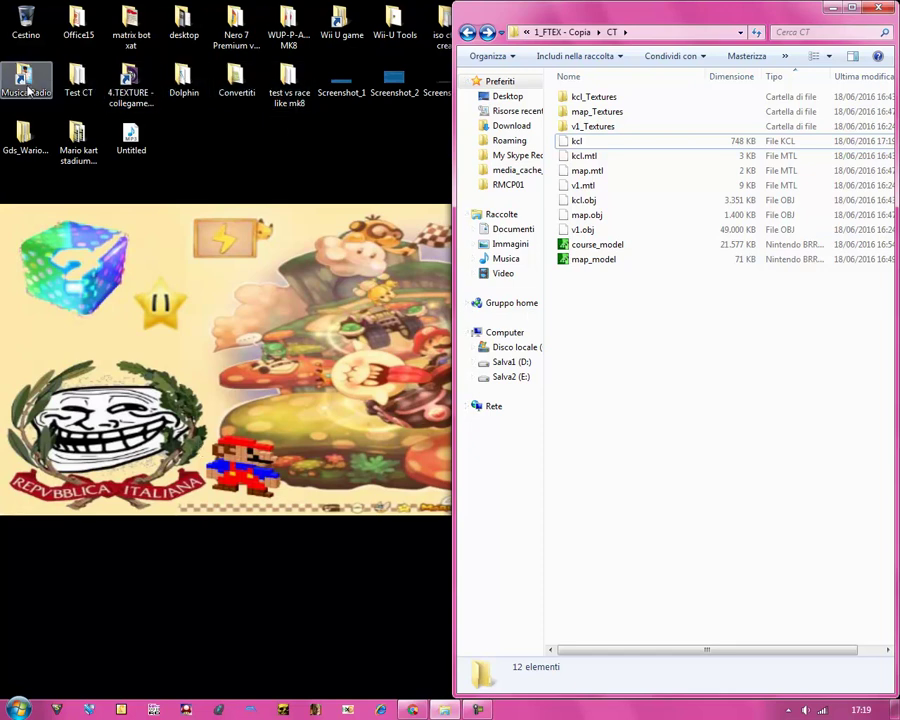
Open the Test CT folder beside the CT window and go through 3.CUSTOM TRACK and 1.Creare CT to the inner Course folder.
double_click(78, 80)
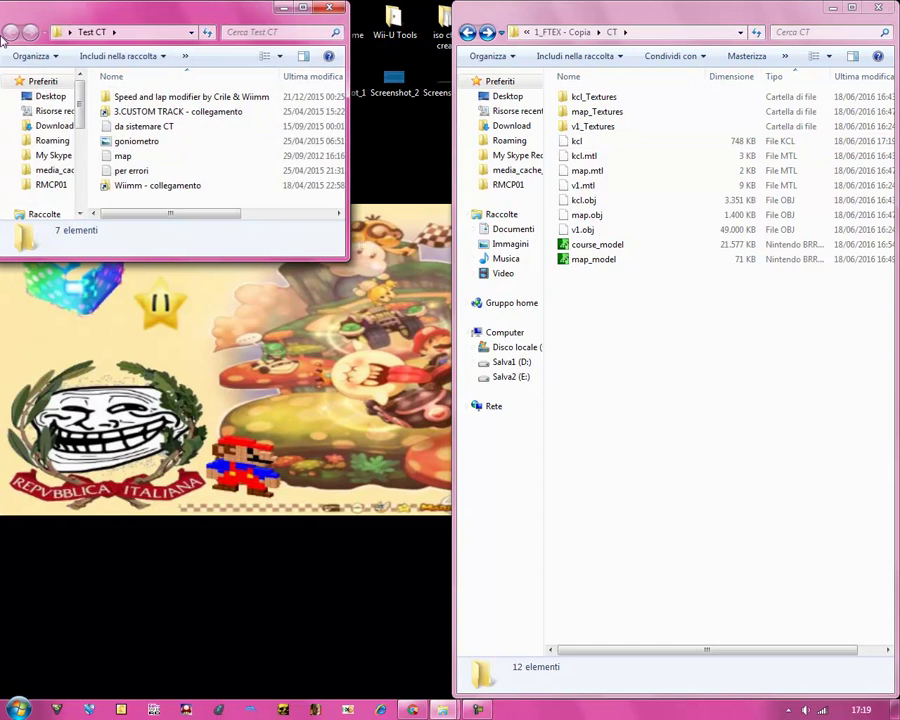
key(super+Left)
double_click(140, 112)
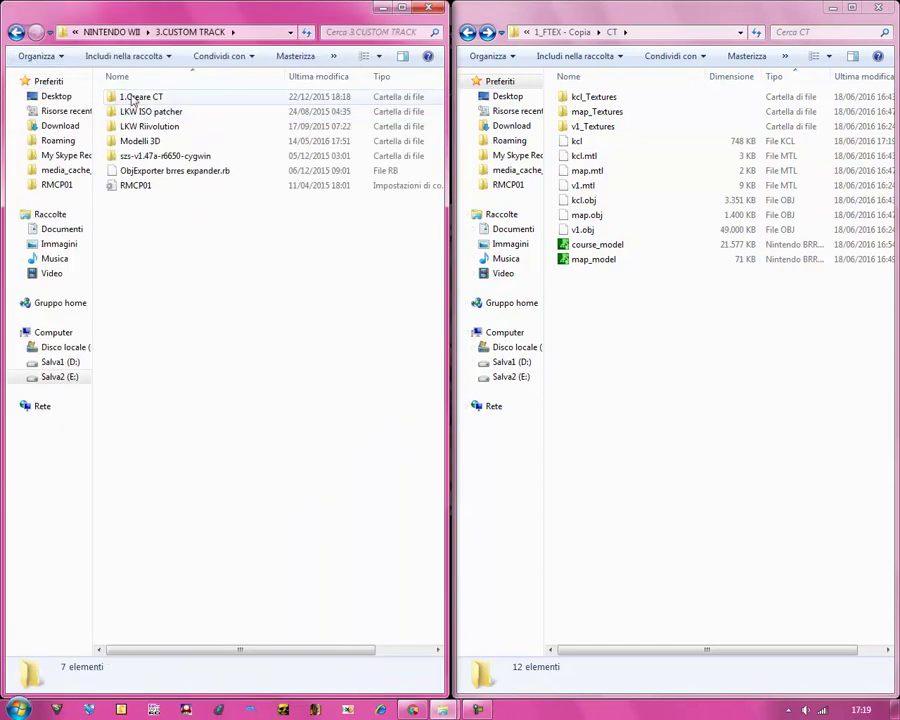
double_click(128, 97)
double_click(135, 112)
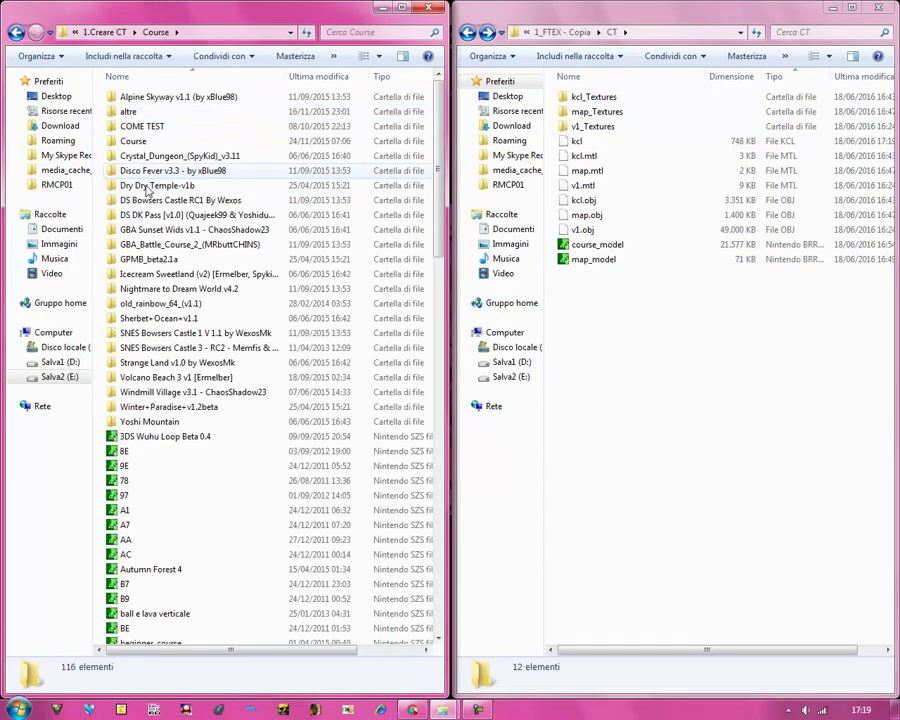
double_click(124, 138)
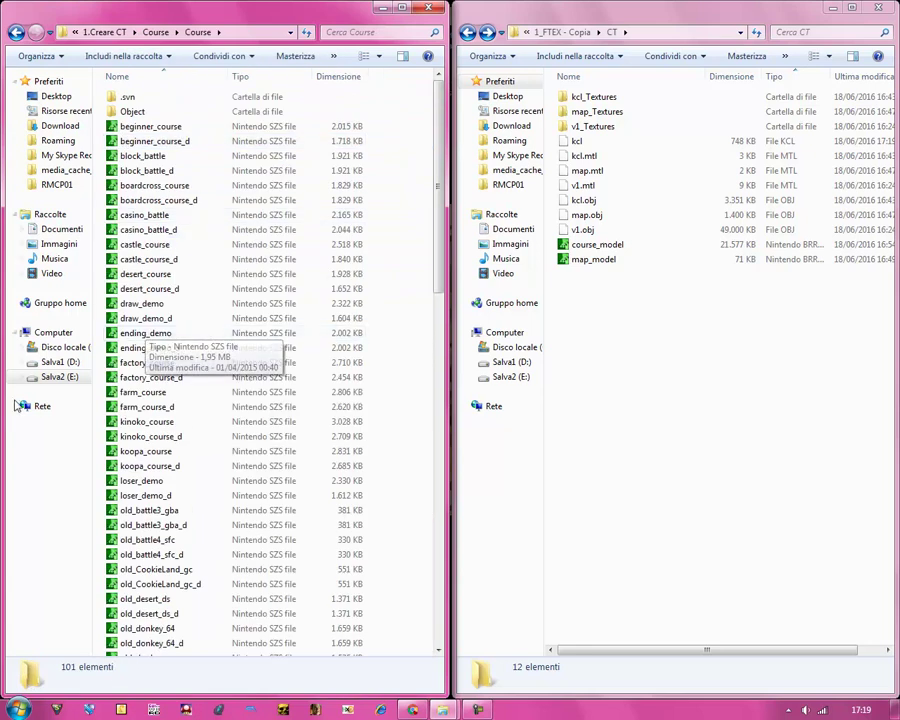
click(18, 709)
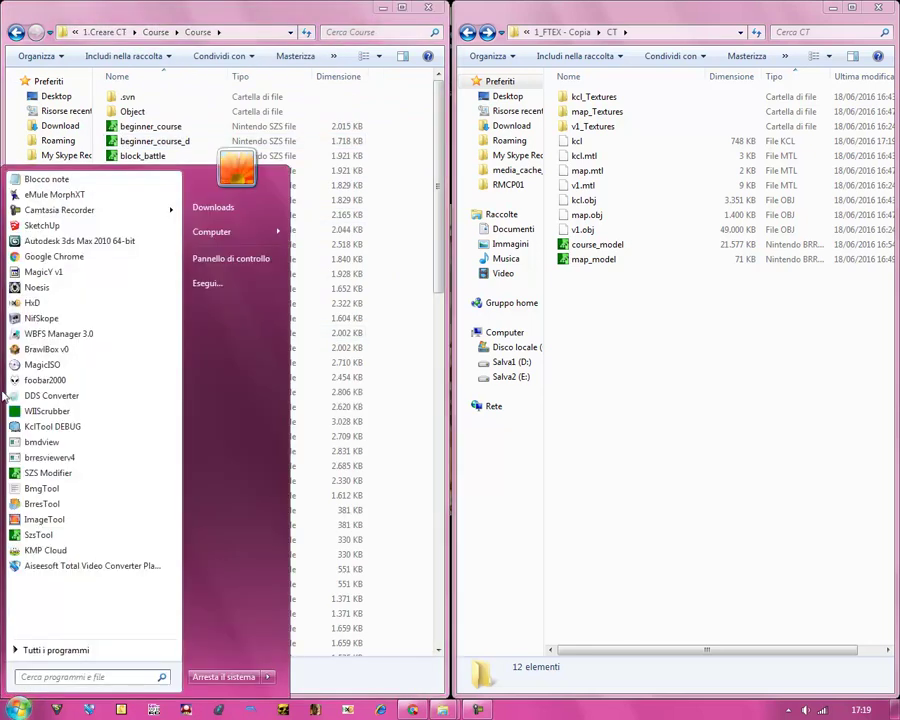
click(47, 411)
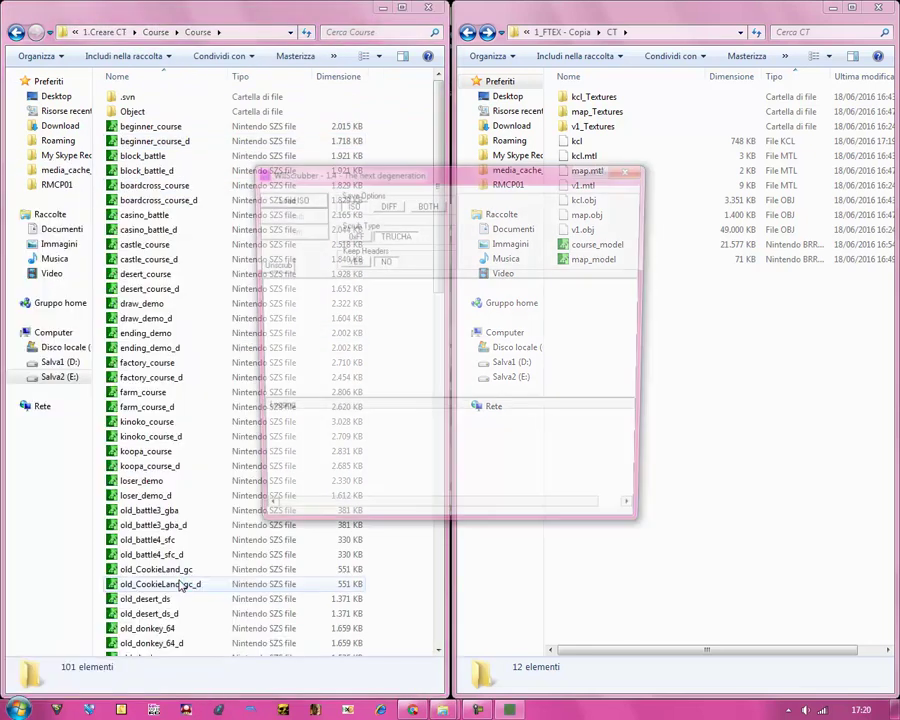
click(290, 199)
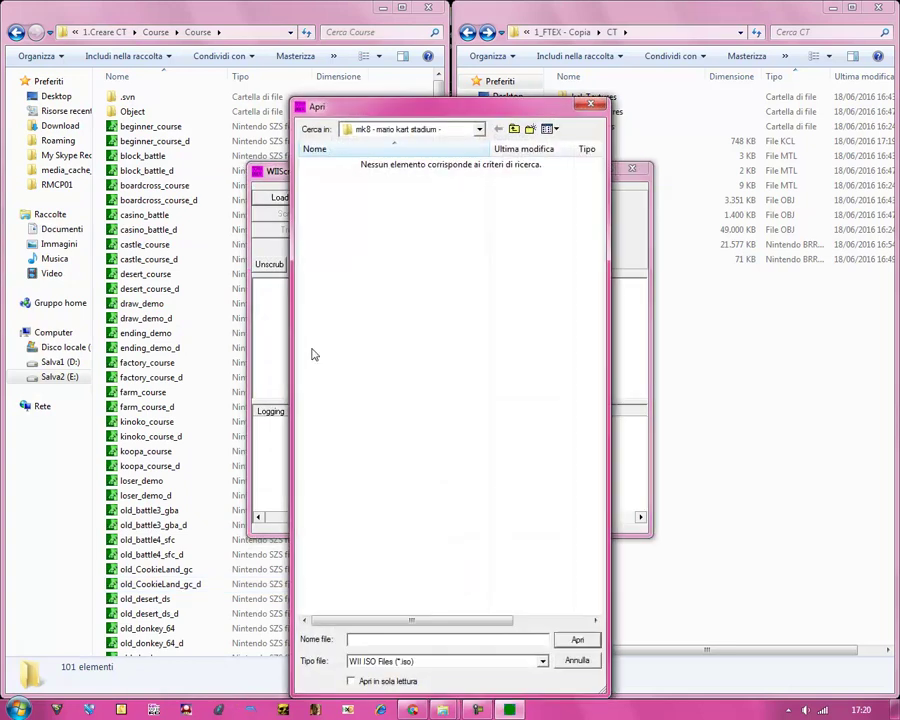
click(590, 104)
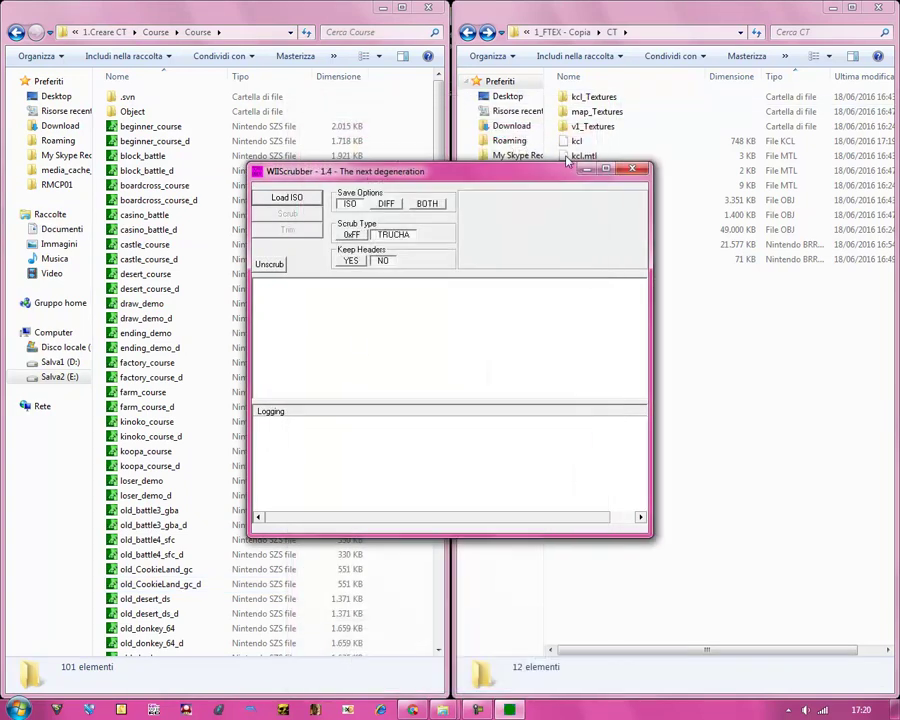
click(632, 168)
click(429, 392)
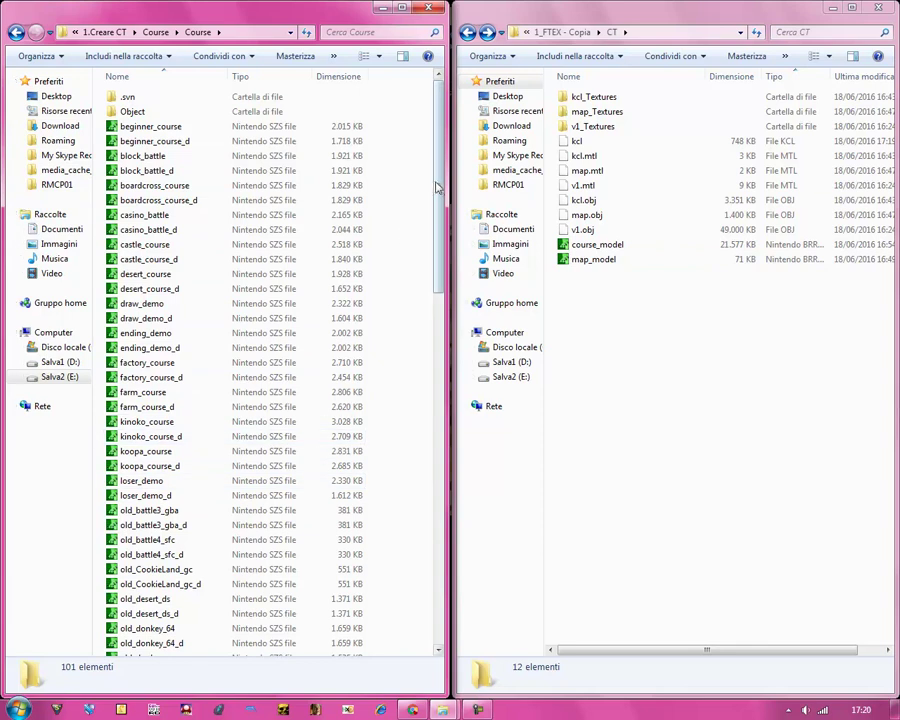
Copy the original course file old_mario_sfc from the Course folder into the CT folder and close the Course window.
drag(435, 186, 423, 557)
scroll(450, 305, down, 3)
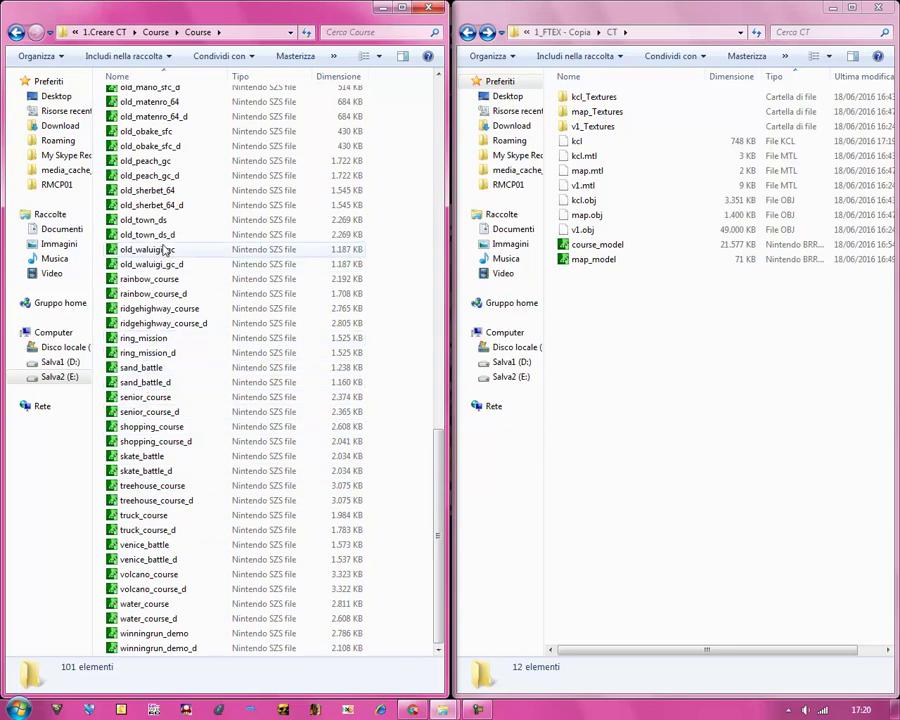
click(147, 136)
scroll(165, 330, up, 5)
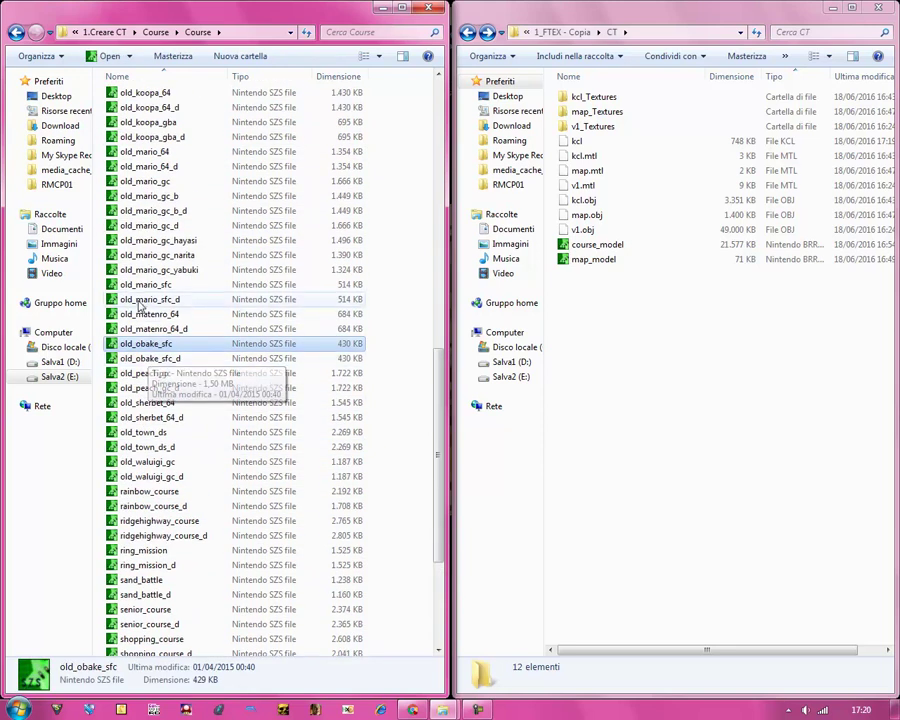
click(144, 286)
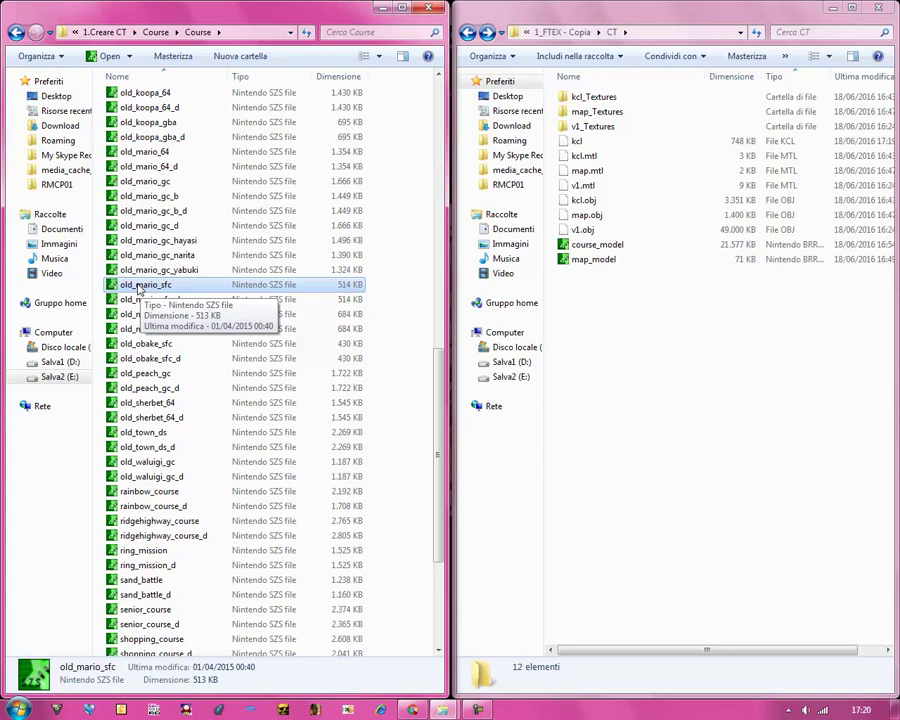
right_drag(140, 288, 592, 362)
click(634, 400)
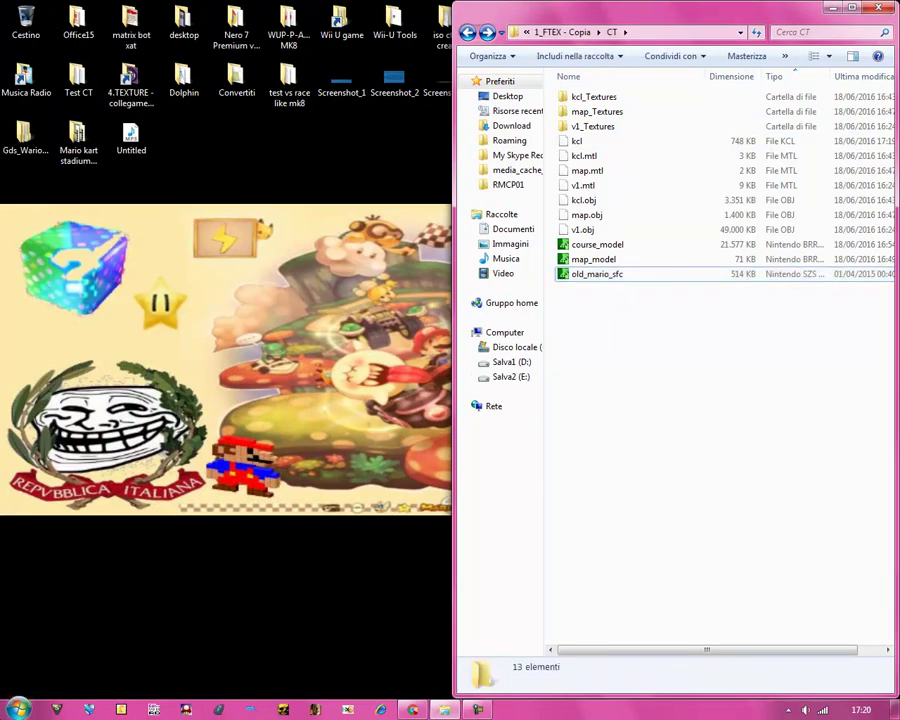
Open BrawlBox beside the CT folder, load old_mario_sfc from that folder into it and expand the archive's root folder.
click(18, 709)
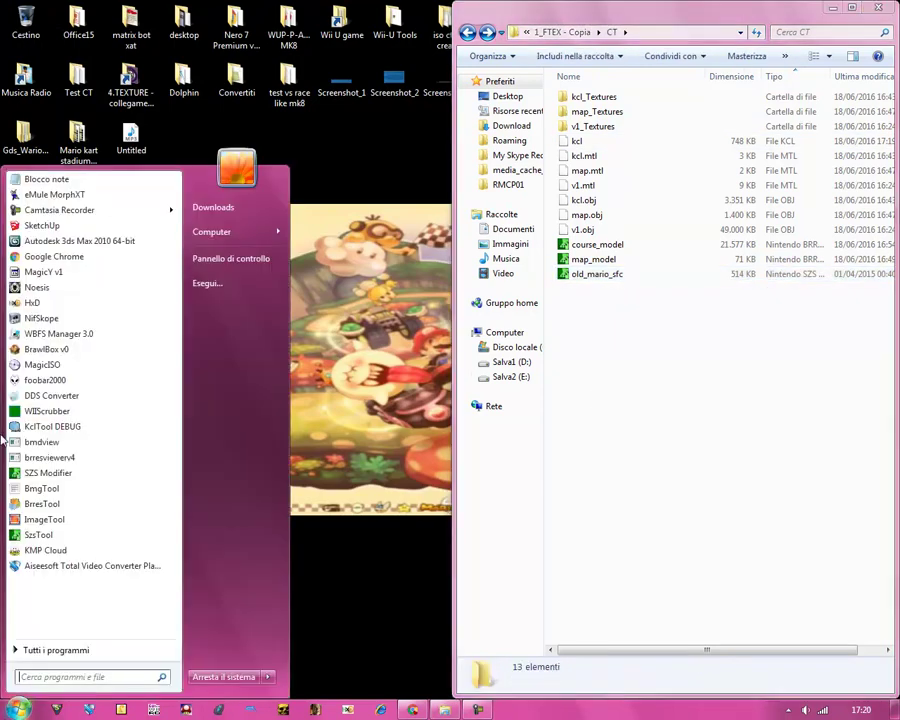
click(36, 362)
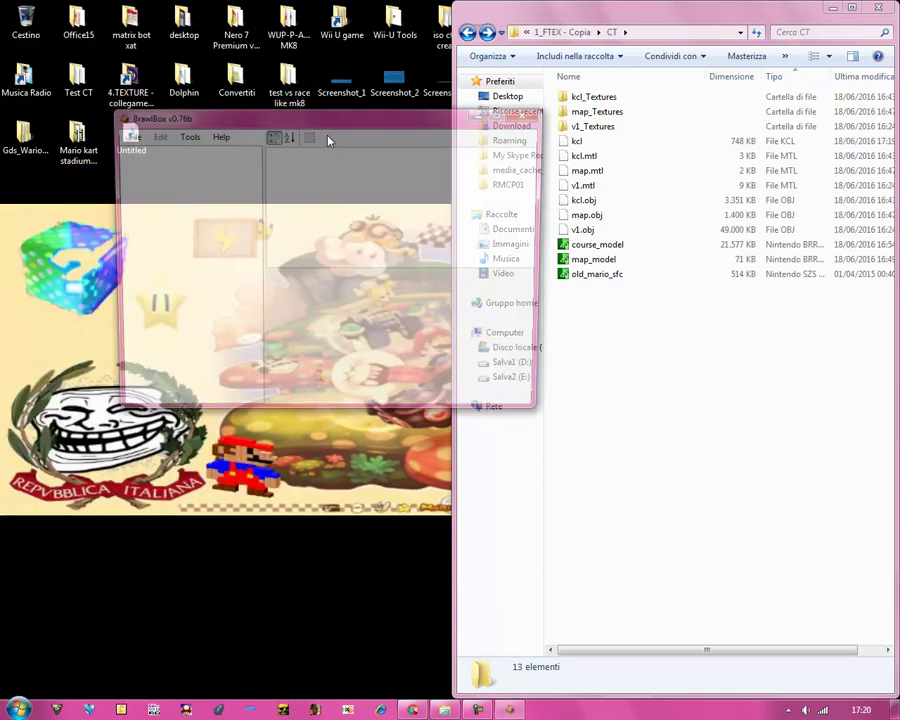
drag(335, 122, 0, 100)
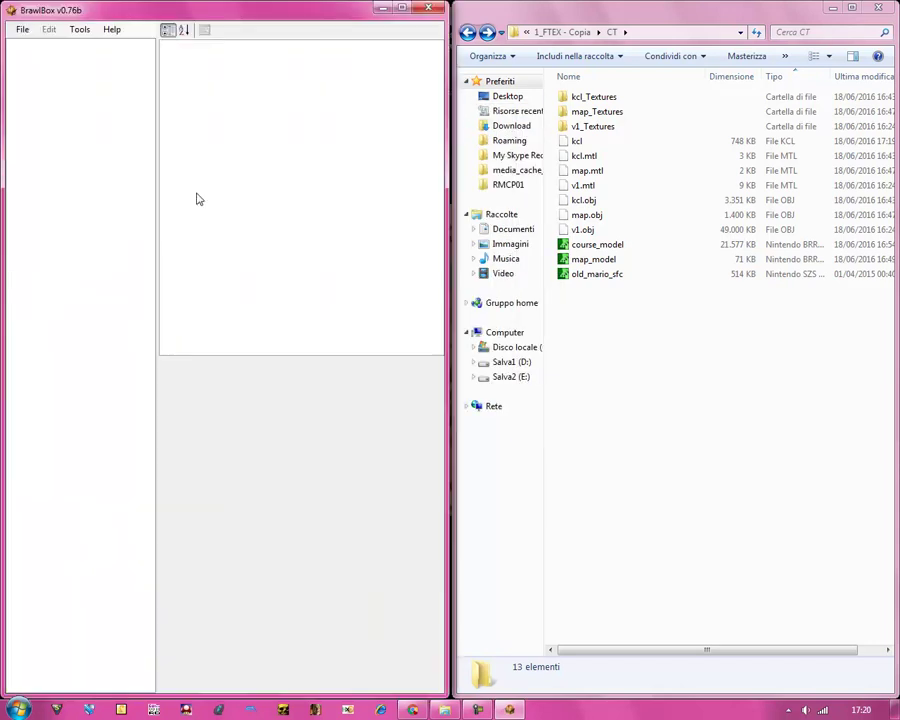
click(588, 276)
drag(588, 276, 43, 302)
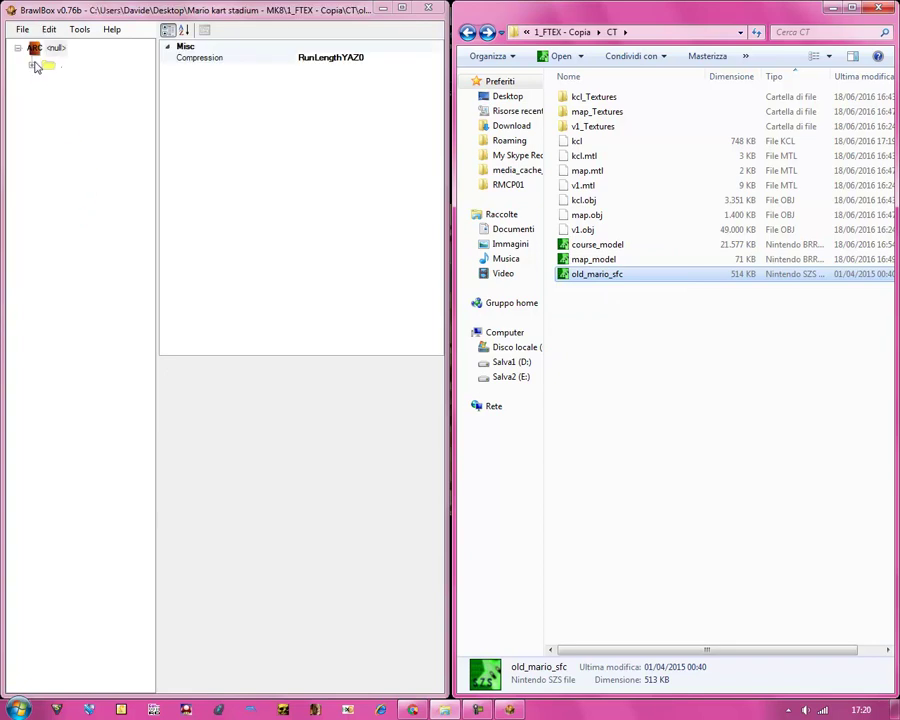
click(33, 66)
Duplicate old_mario_sfc within the CT folder.
right_click(590, 275)
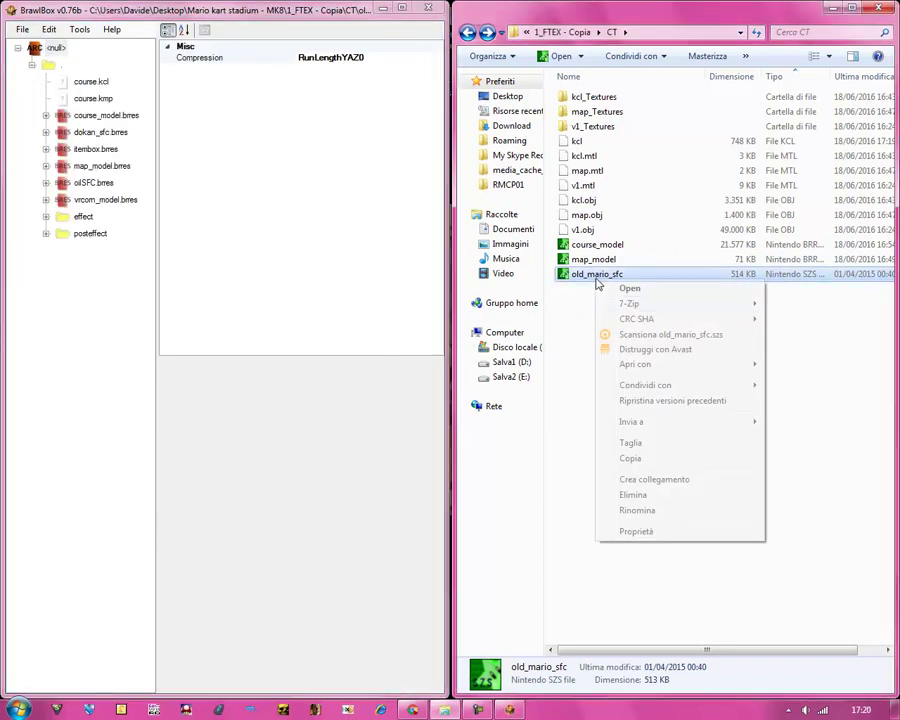
click(630, 458)
right_click(613, 447)
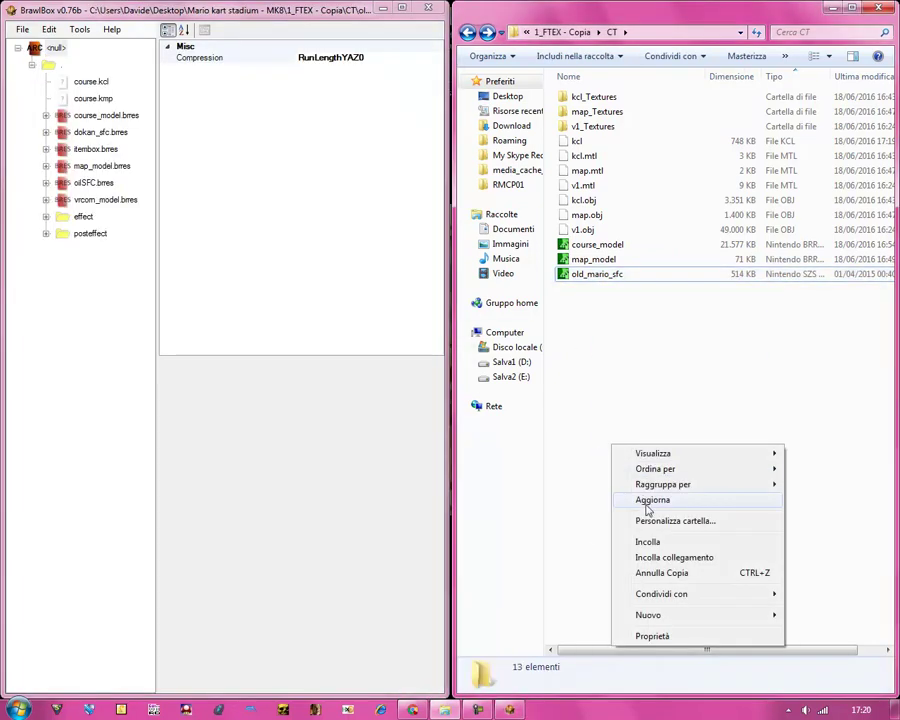
click(650, 542)
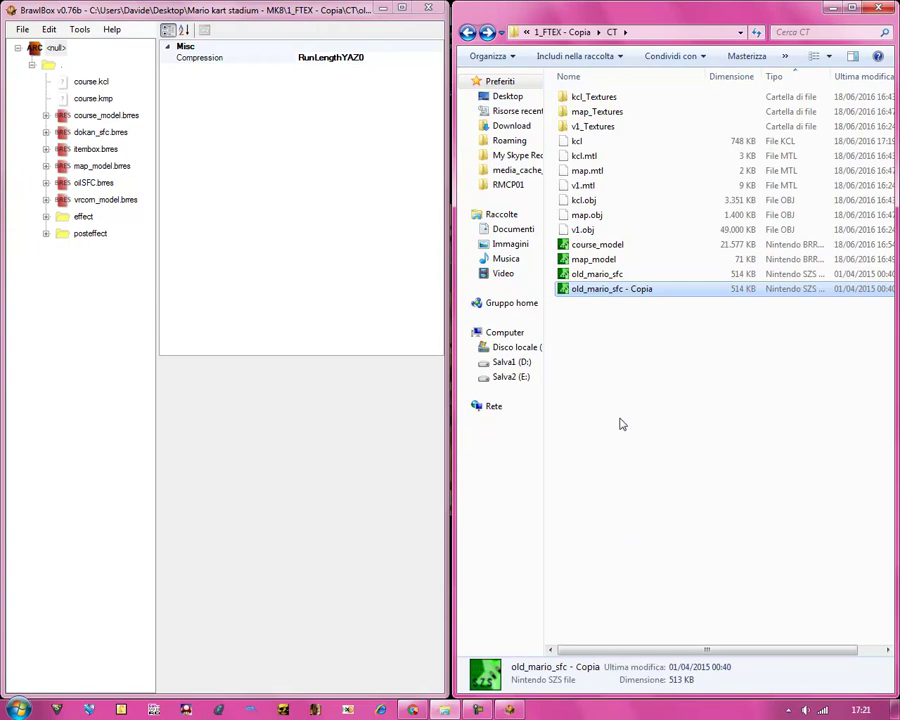
click(587, 275)
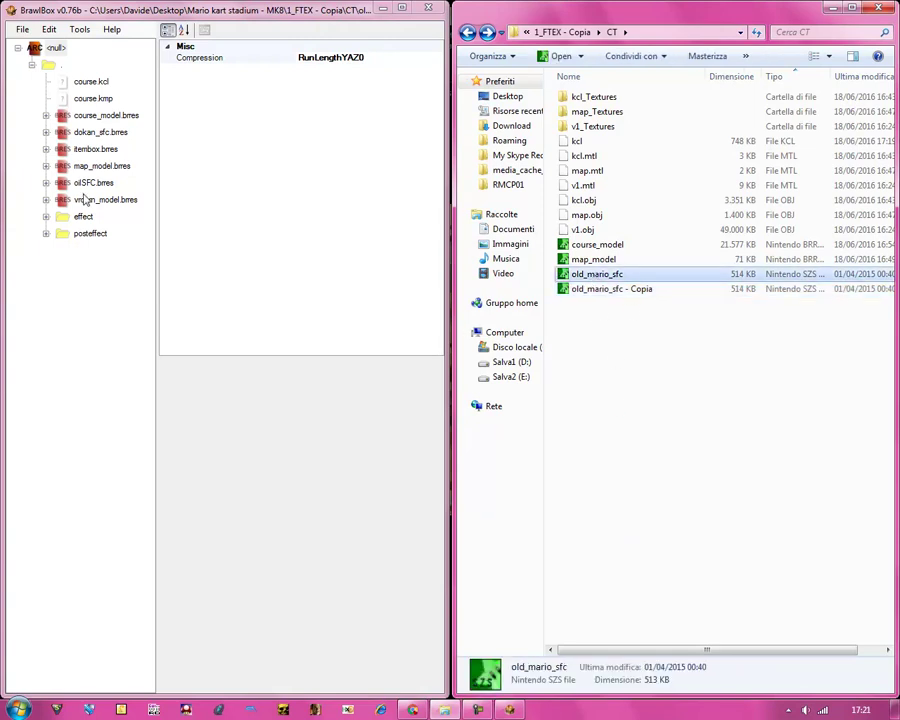
Export course.kmp from the archive as KMP with the .kmp extension into the CT folder of 1_FTEX - Copia.
right_click(84, 100)
click(90, 108)
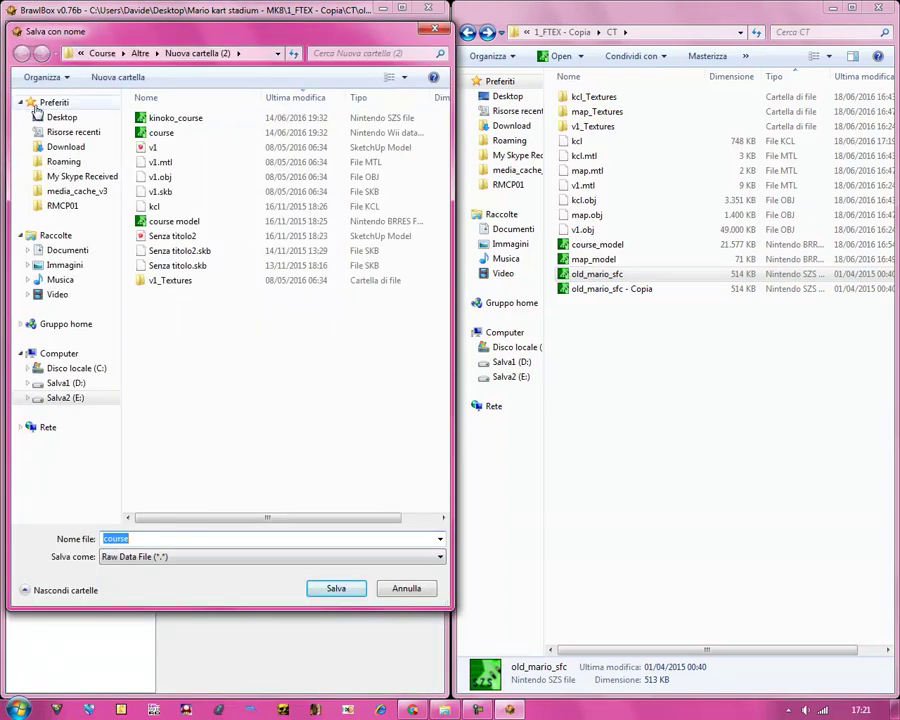
click(61, 117)
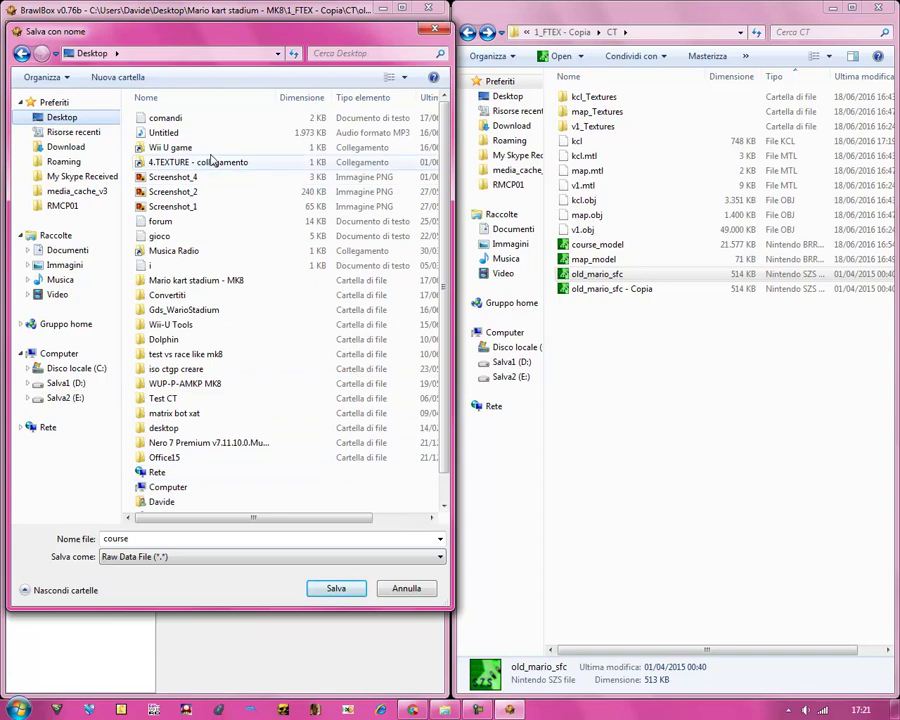
double_click(172, 280)
double_click(167, 148)
double_click(165, 130)
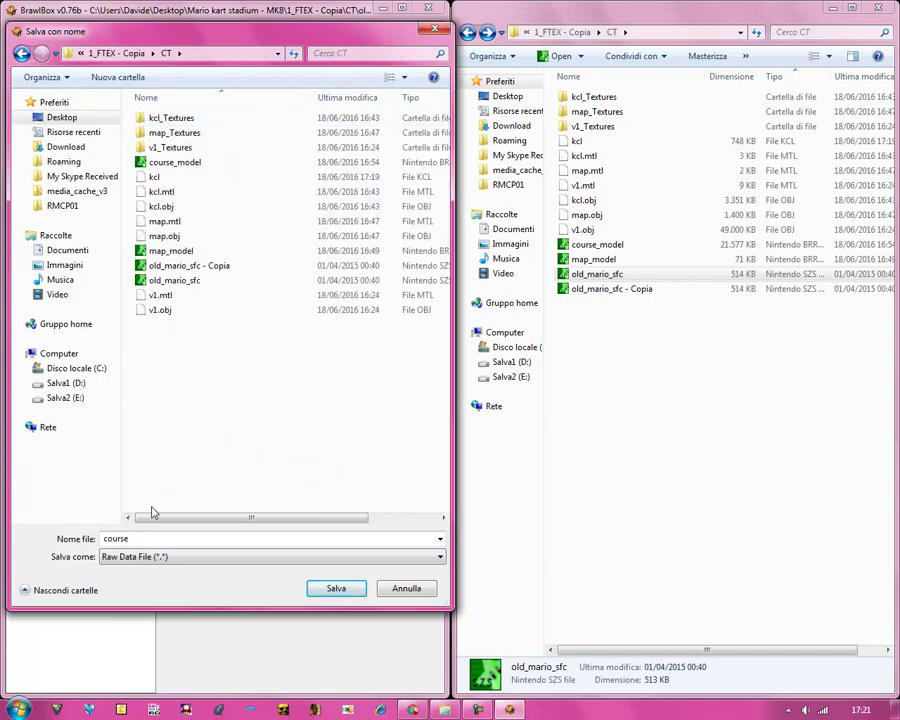
double_click(192, 541)
click(195, 541)
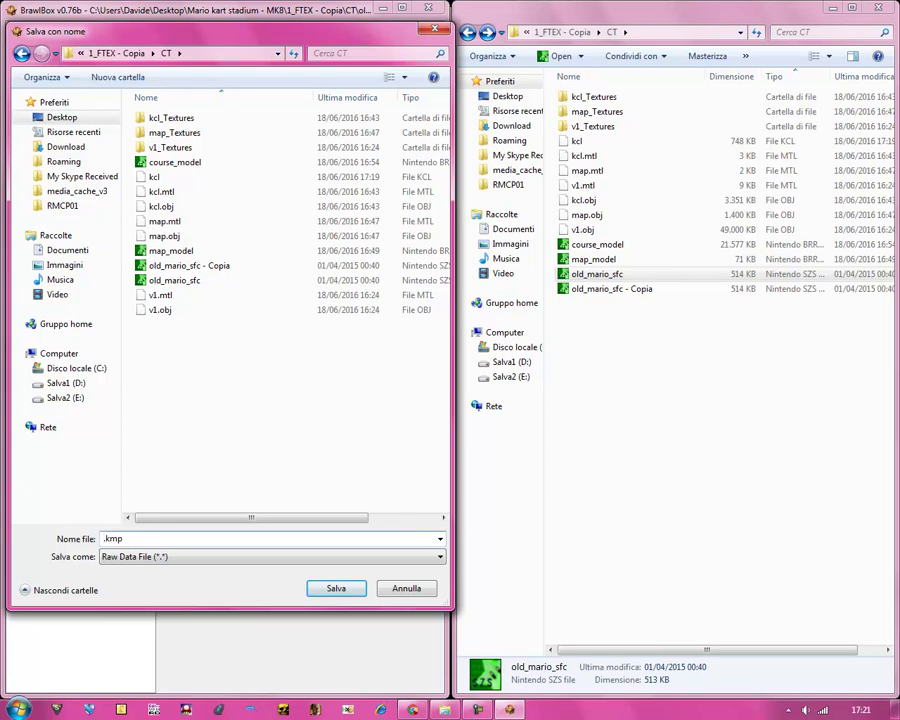
click(333, 589)
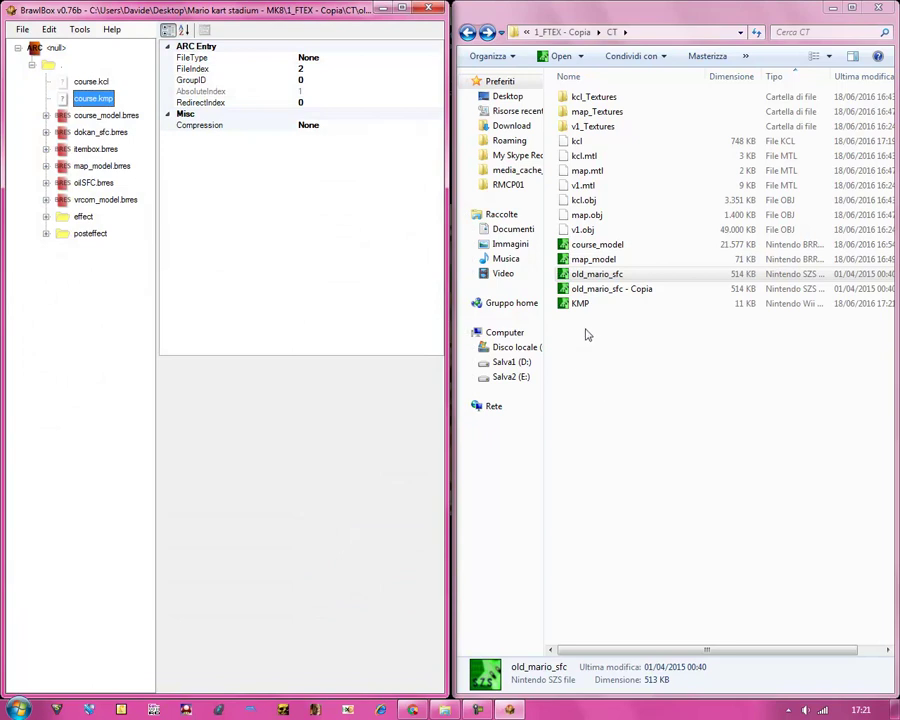
click(580, 303)
click(595, 392)
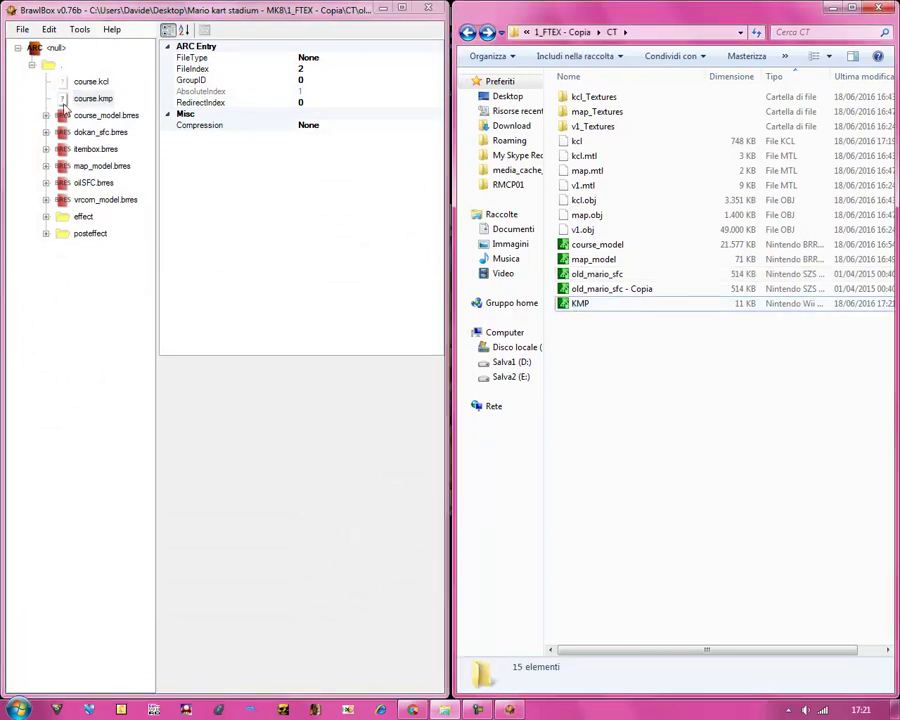
Replace the archive's course.kcl with the custom kcl collision file from the CT folder.
click(90, 83)
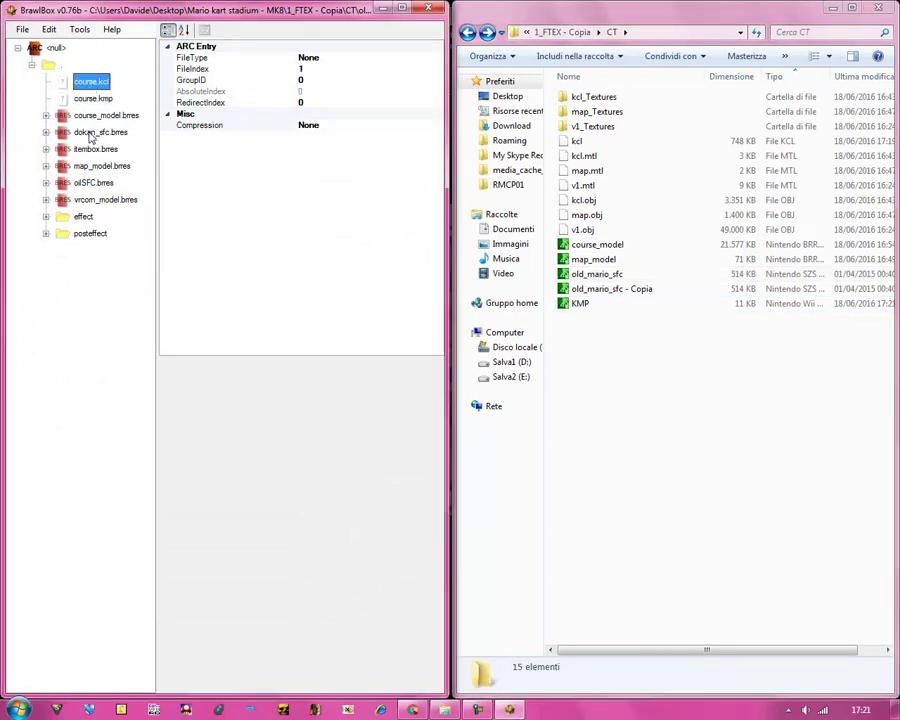
right_click(87, 83)
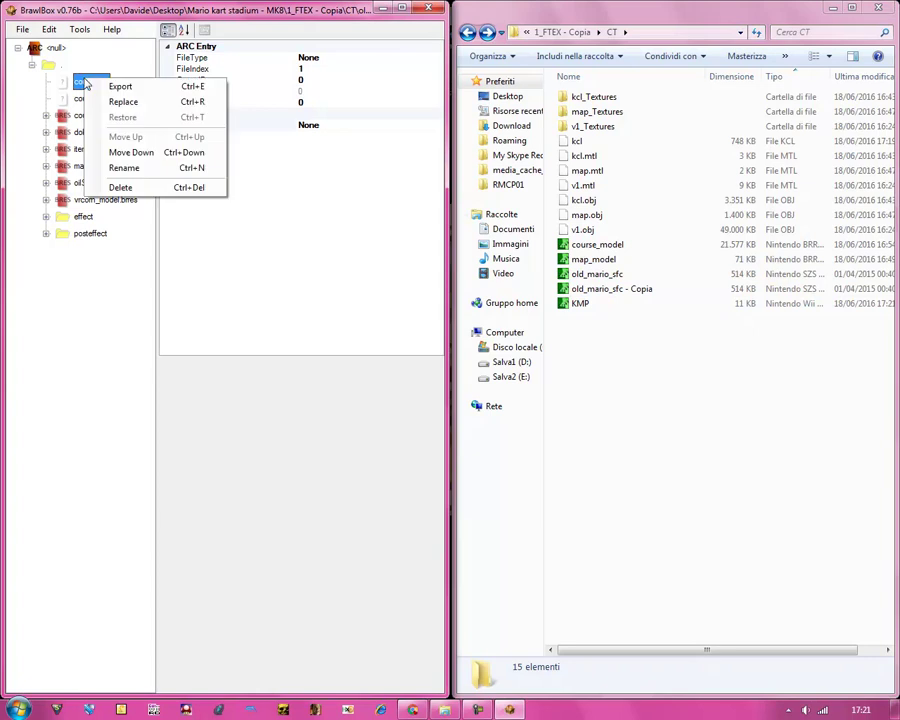
click(121, 102)
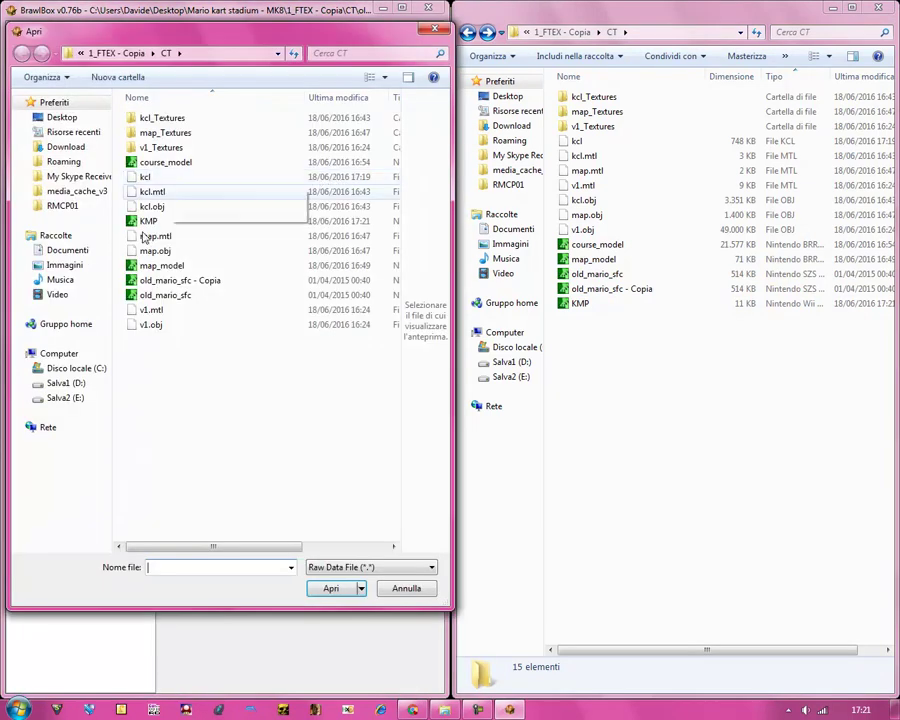
click(149, 177)
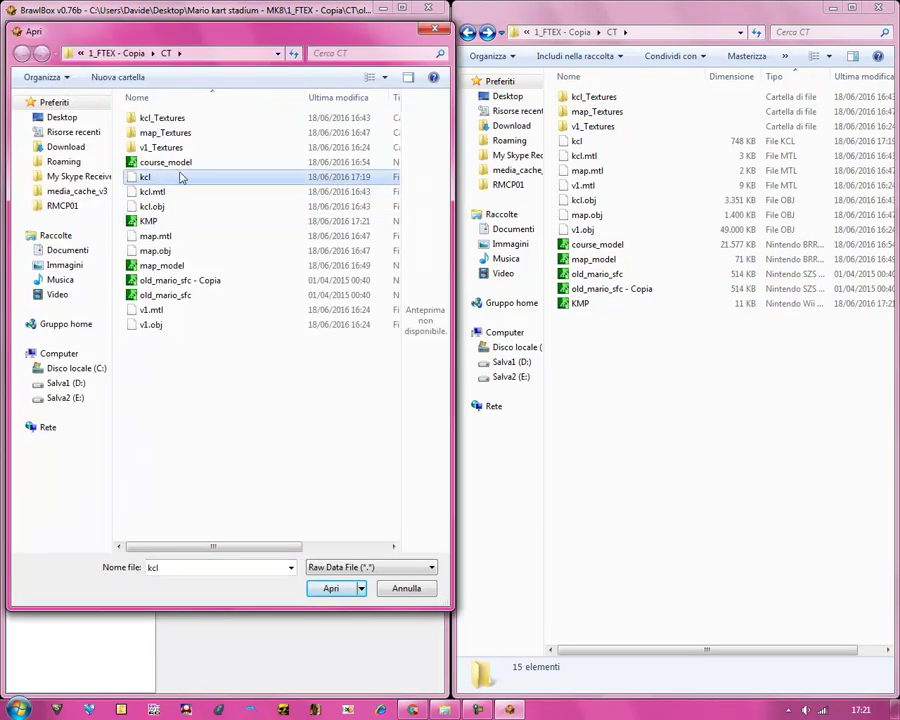
drag(300, 90, 248, 90)
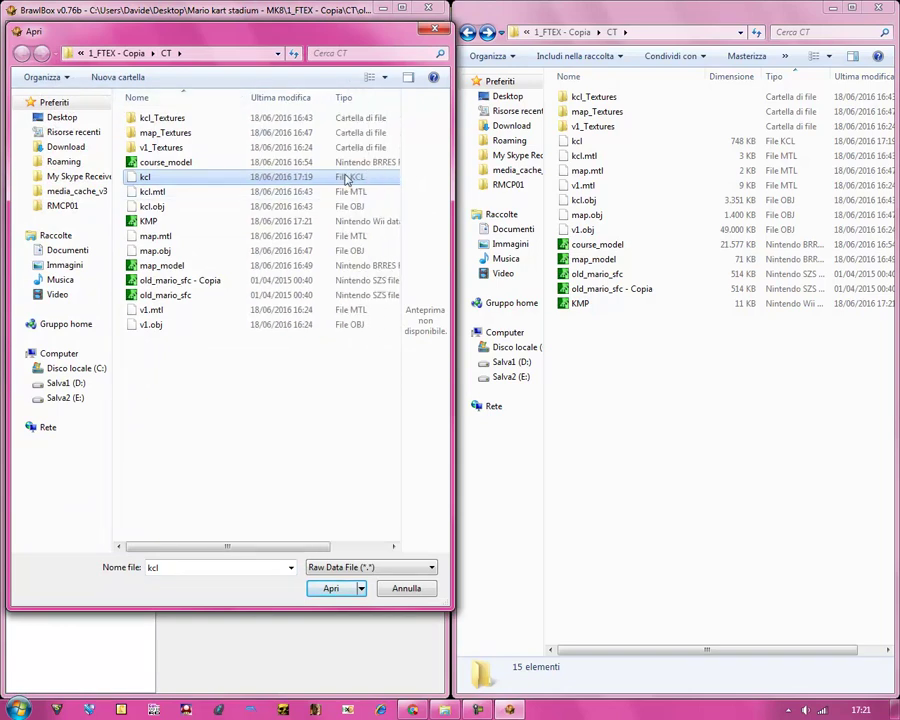
click(329, 590)
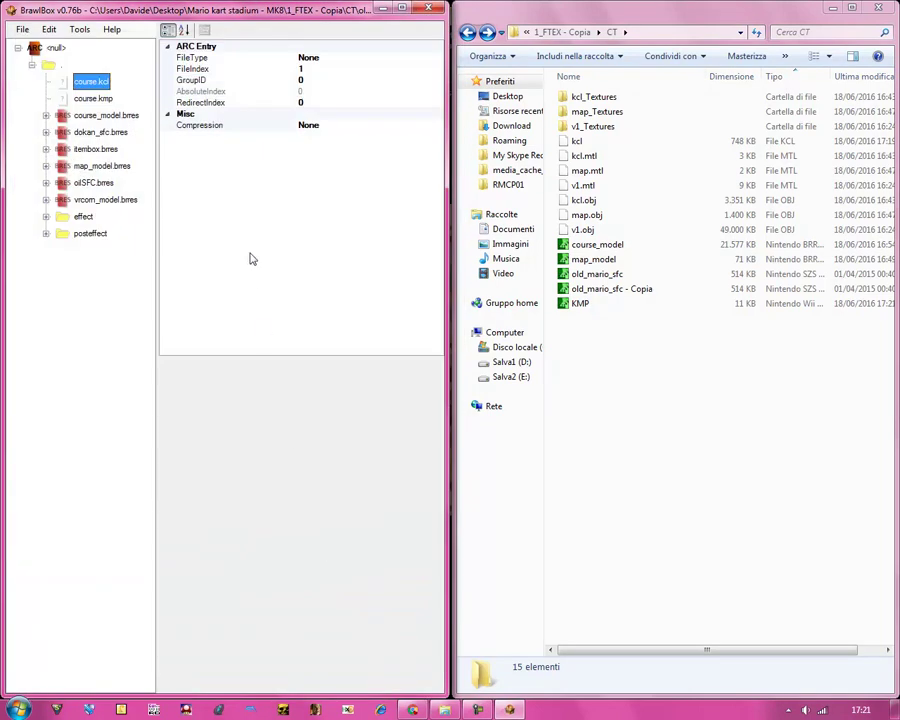
Replace the archive's course_model.brres with the custom course_model file from the CT folder.
click(82, 118)
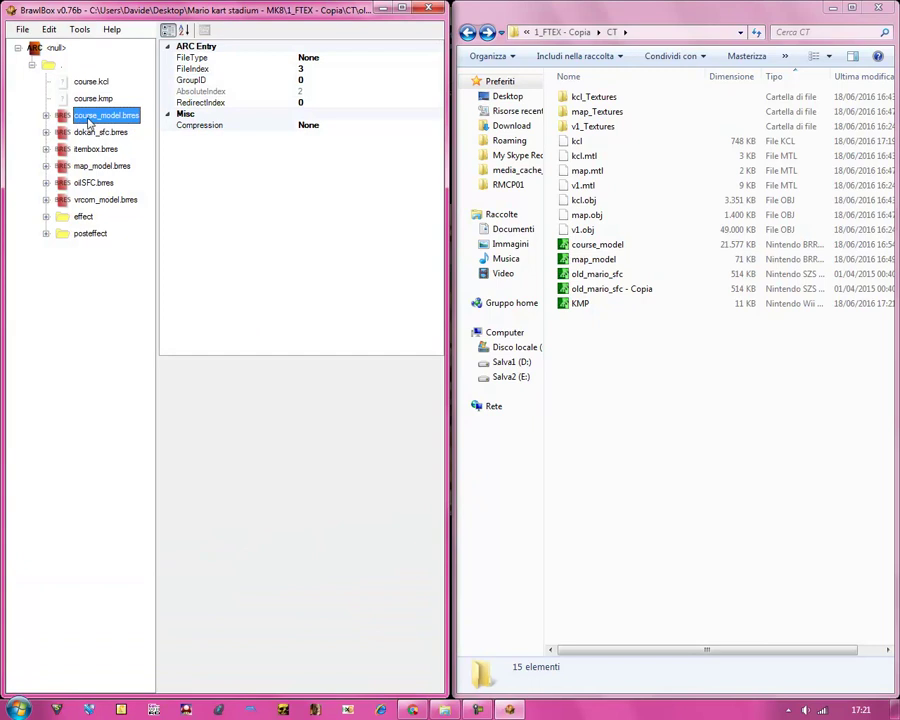
right_click(84, 120)
click(130, 242)
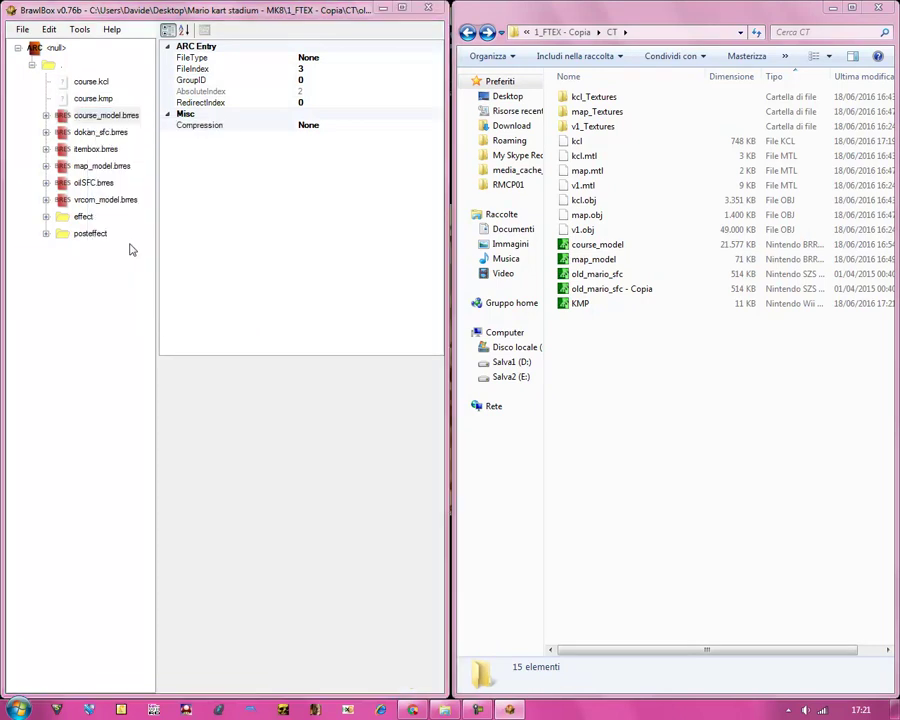
click(160, 162)
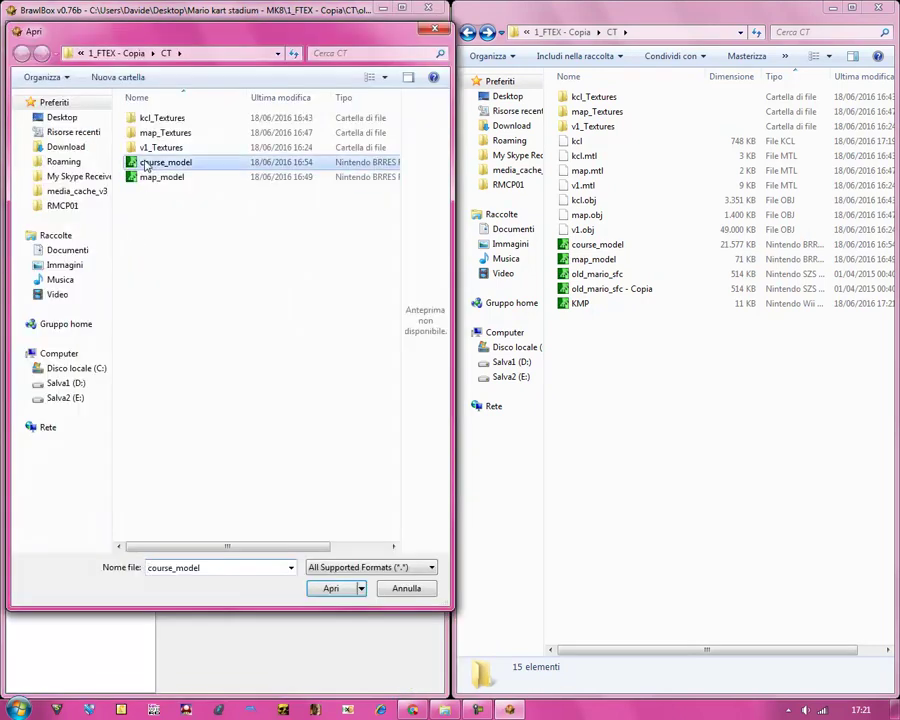
click(326, 589)
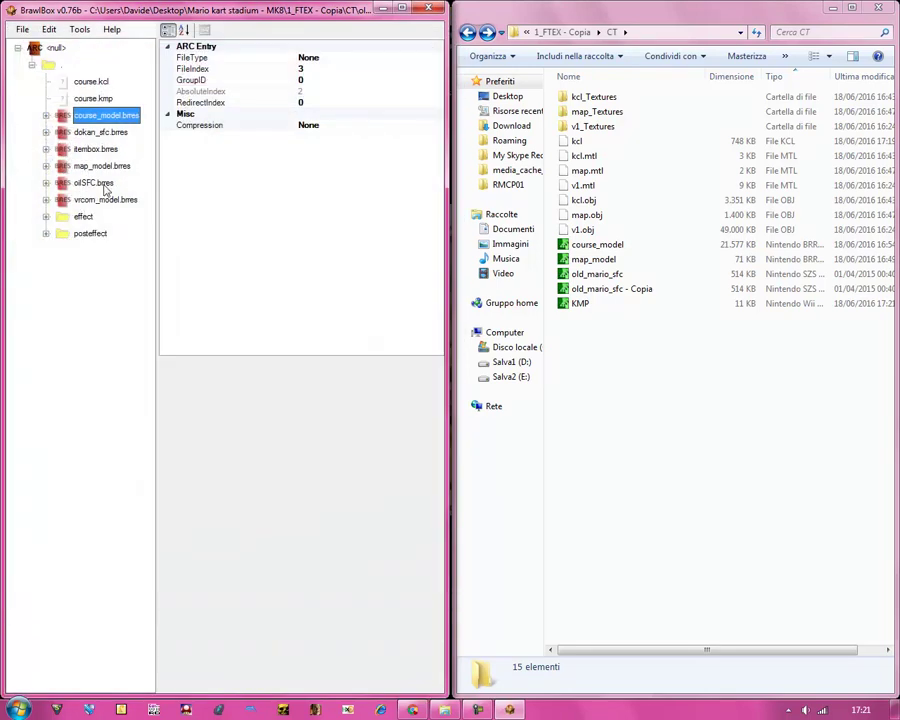
Replace the archive's map_model.brres with the custom map_model file from the CT folder.
click(80, 166)
right_click(100, 167)
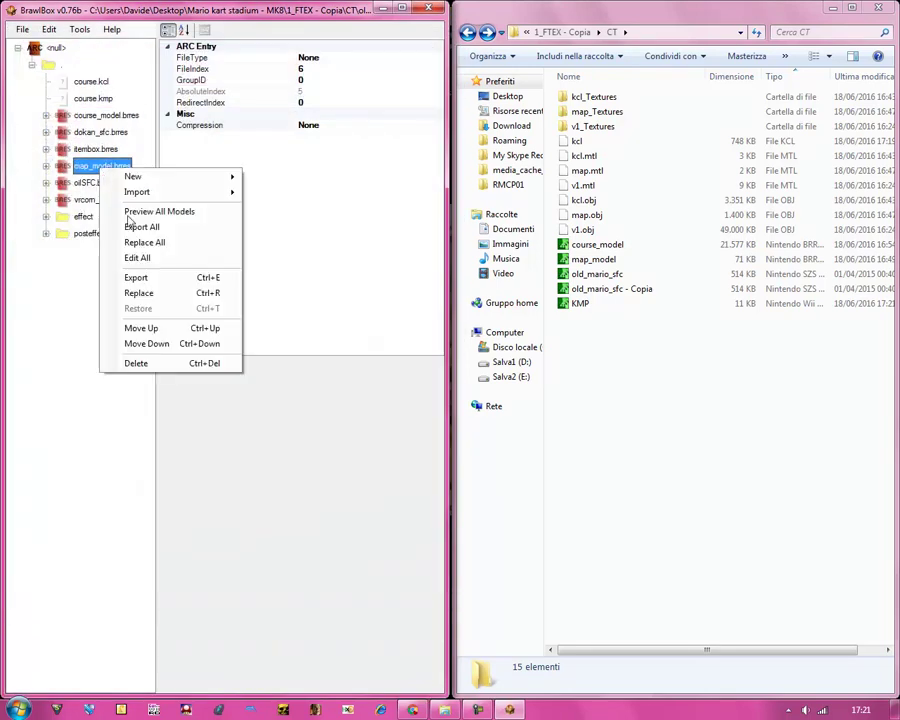
click(139, 293)
click(160, 177)
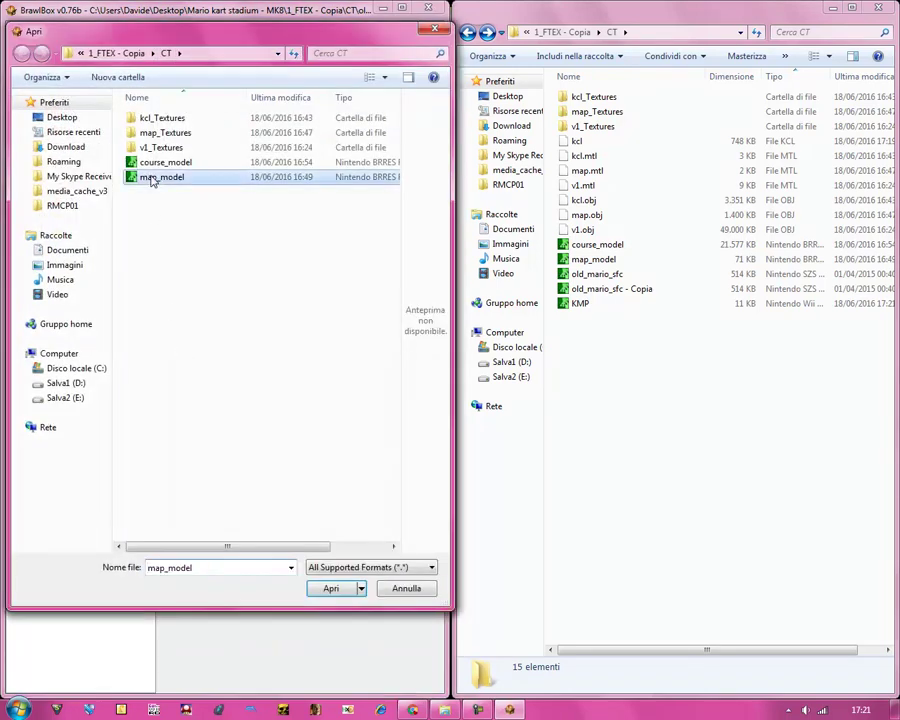
click(326, 589)
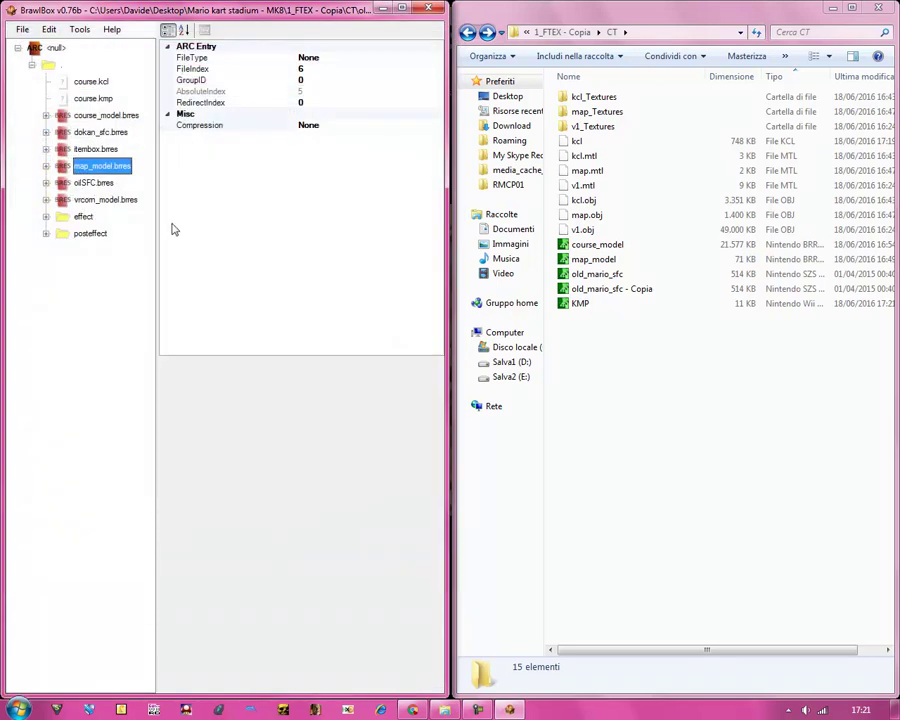
click(97, 133)
click(100, 115)
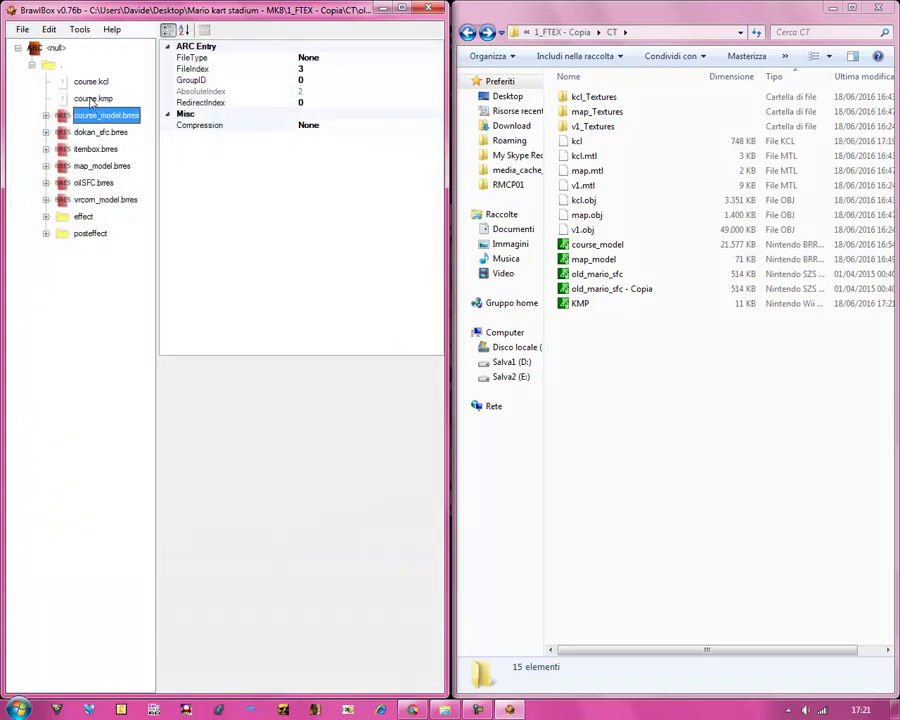
click(93, 99)
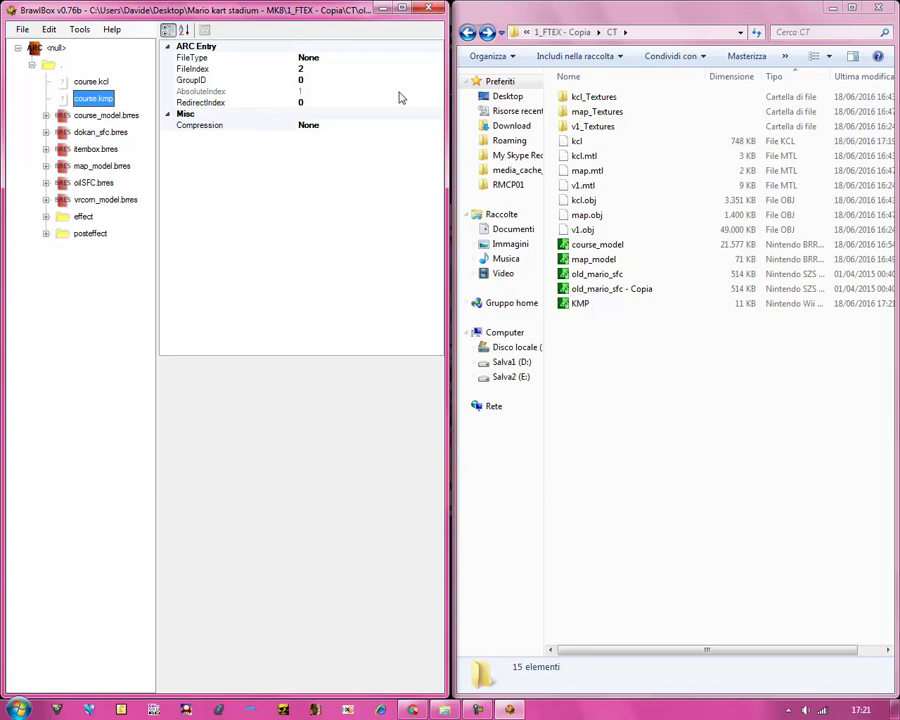
Minimize BrawlBox and start KMP Cloud in a maximized window.
click(384, 8)
key(super)
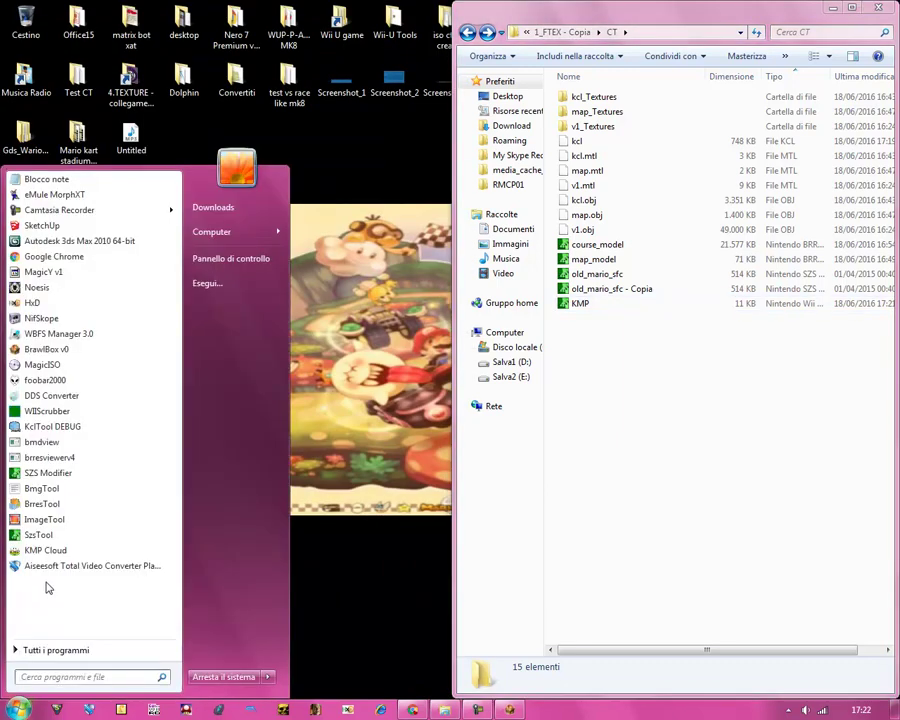
click(80, 484)
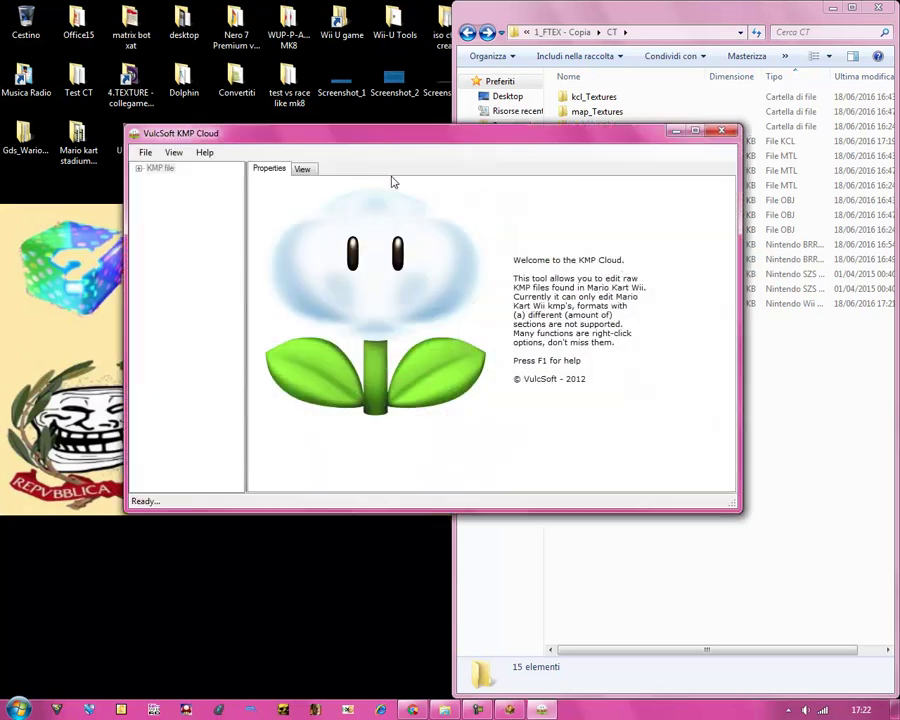
drag(402, 128, 365, 7)
Open the exported KMP file from Desktop > Mario kart stadium - MK8 > 1_FTEX - Copia > CT.
click(16, 23)
click(42, 56)
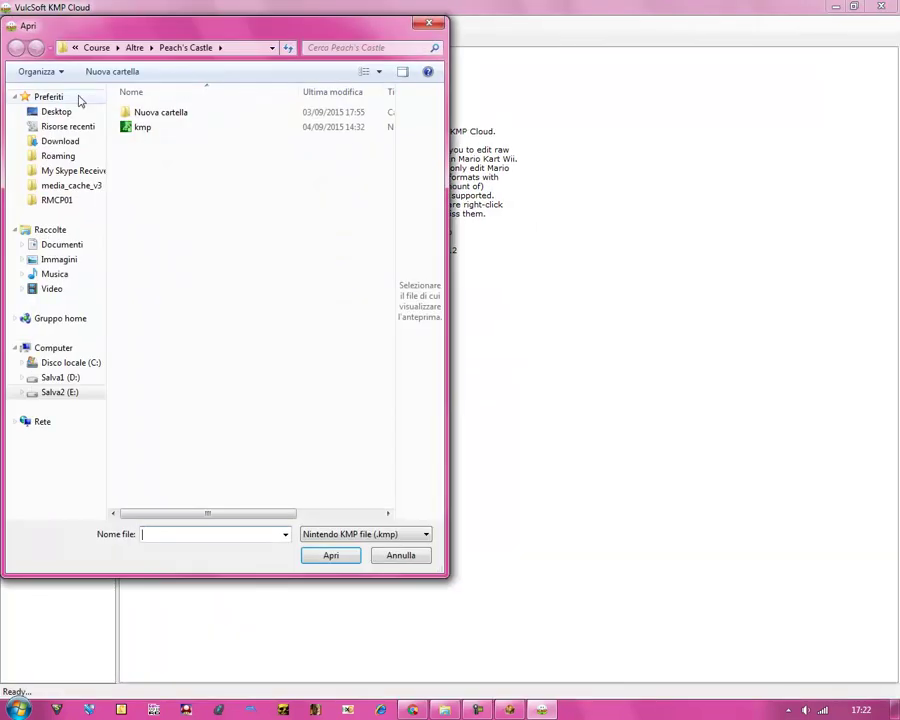
click(42, 117)
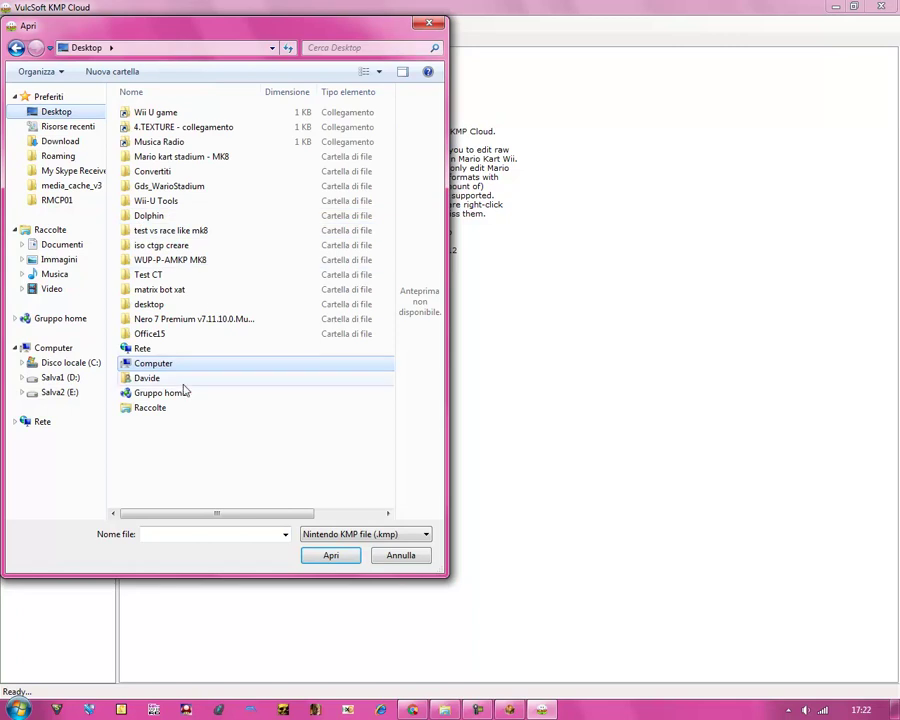
double_click(155, 157)
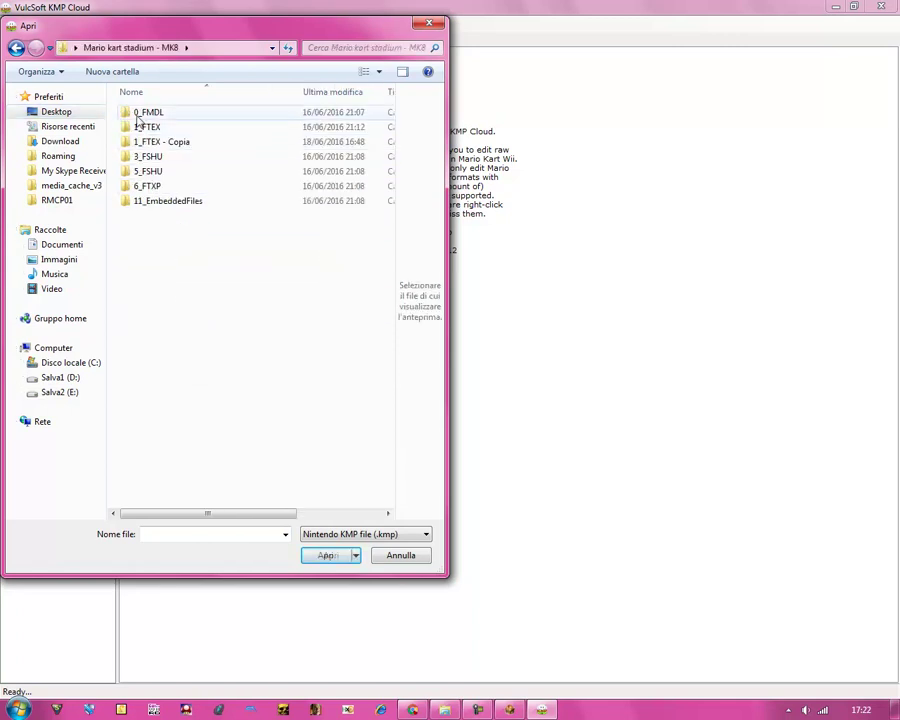
double_click(138, 140)
double_click(140, 128)
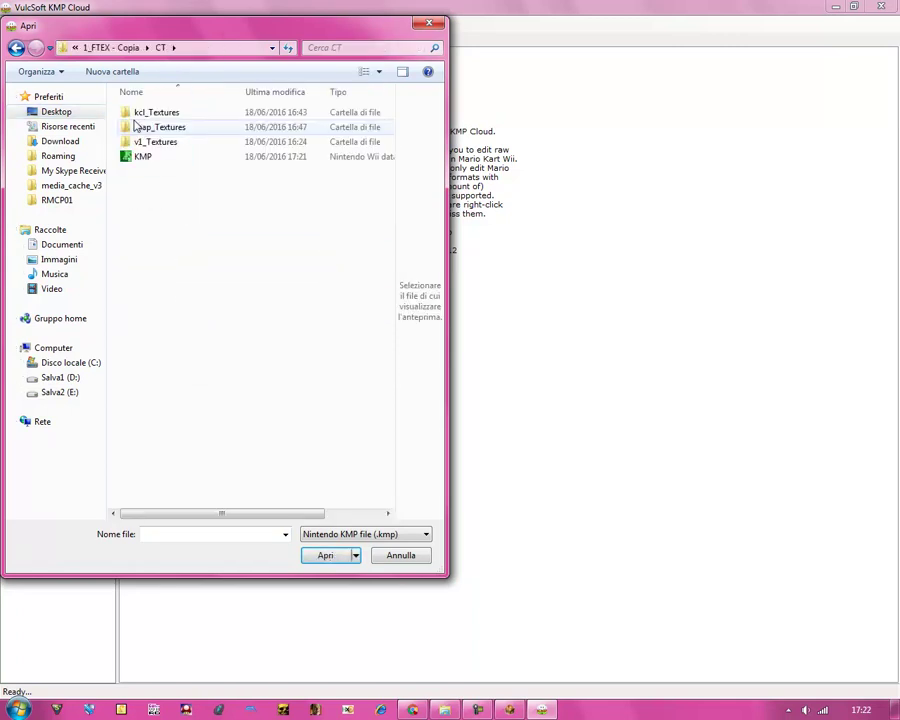
click(141, 160)
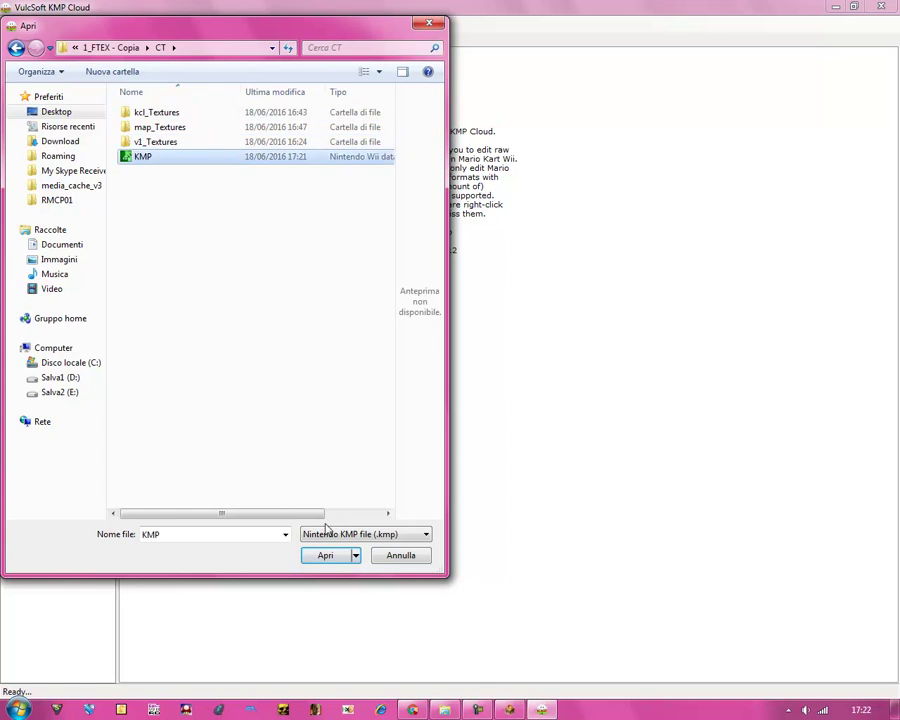
click(328, 555)
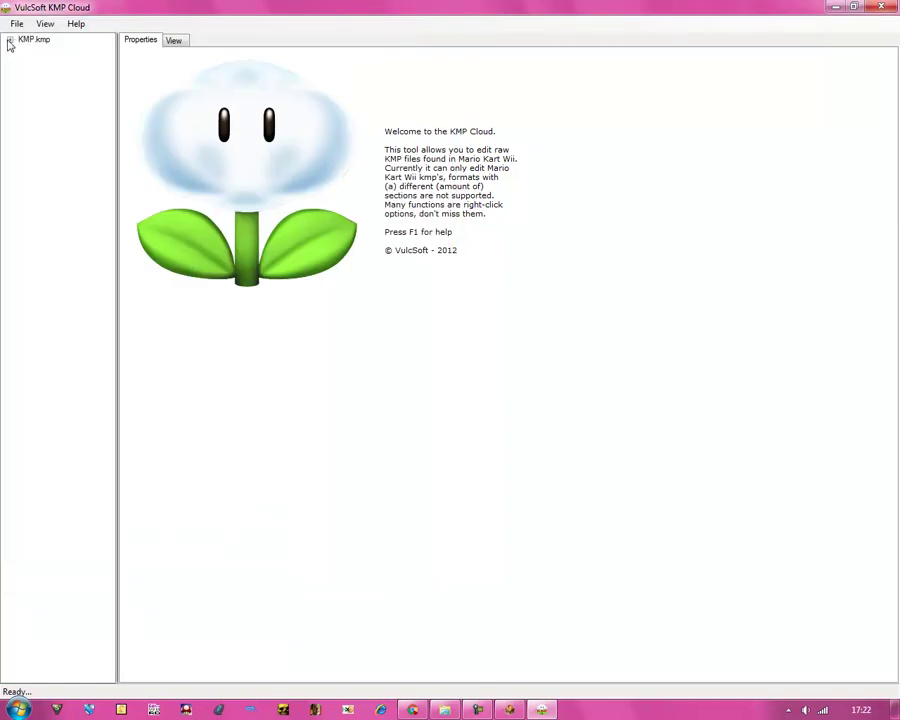
Expand KMP.kmp and import v1.obj from the CT folder as the background of the track view.
double_click(30, 39)
click(174, 40)
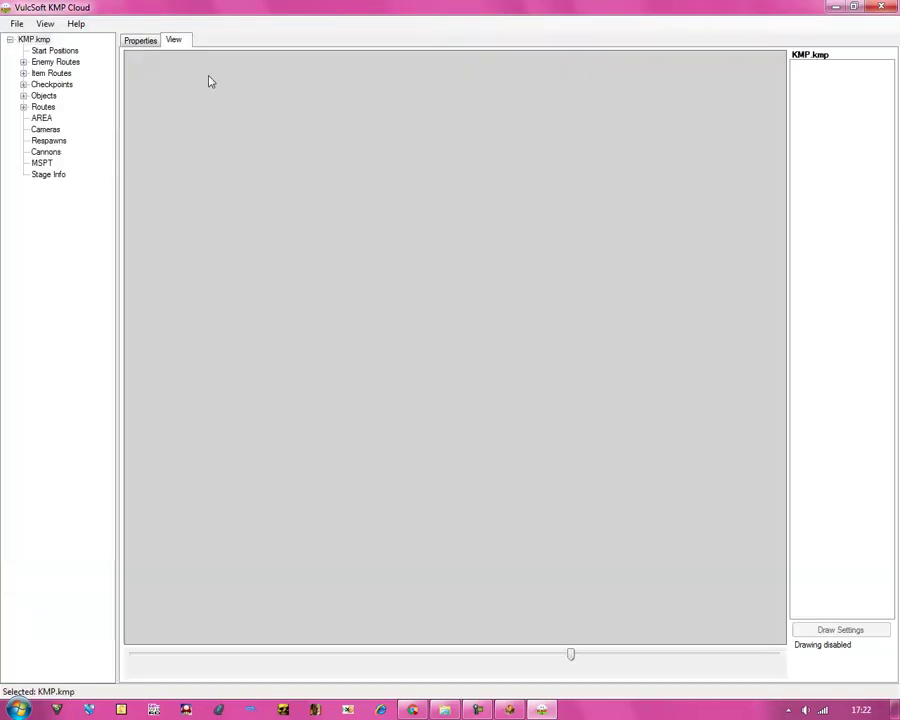
click(45, 23)
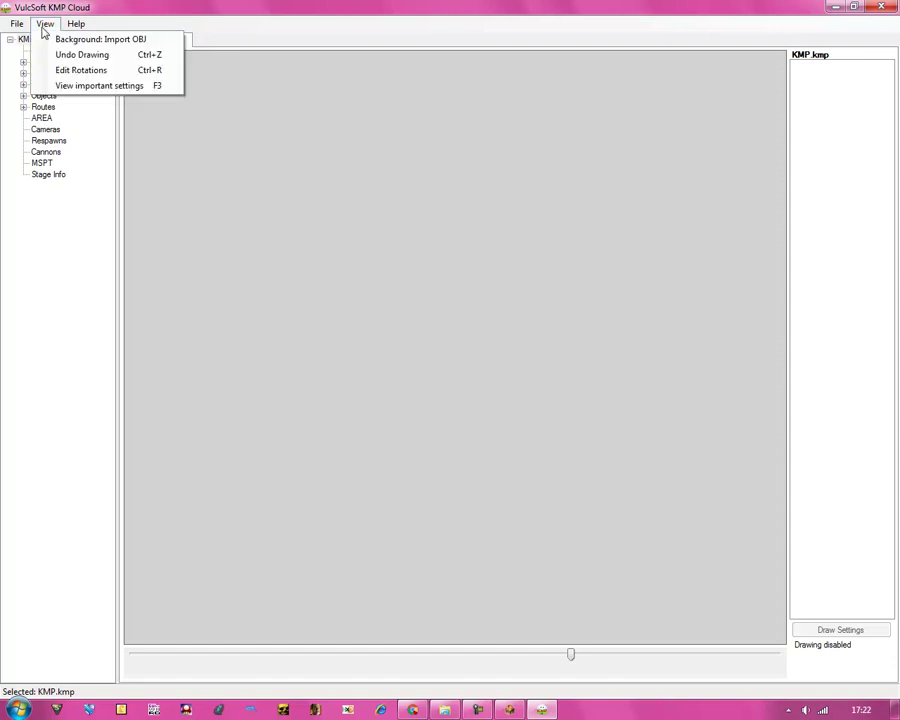
click(101, 40)
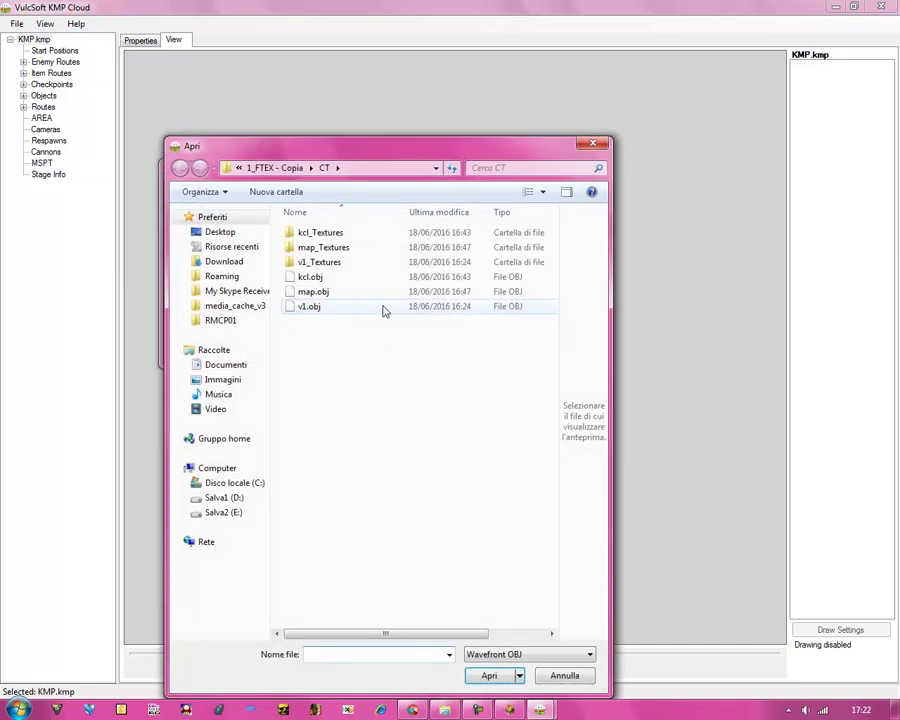
click(313, 304)
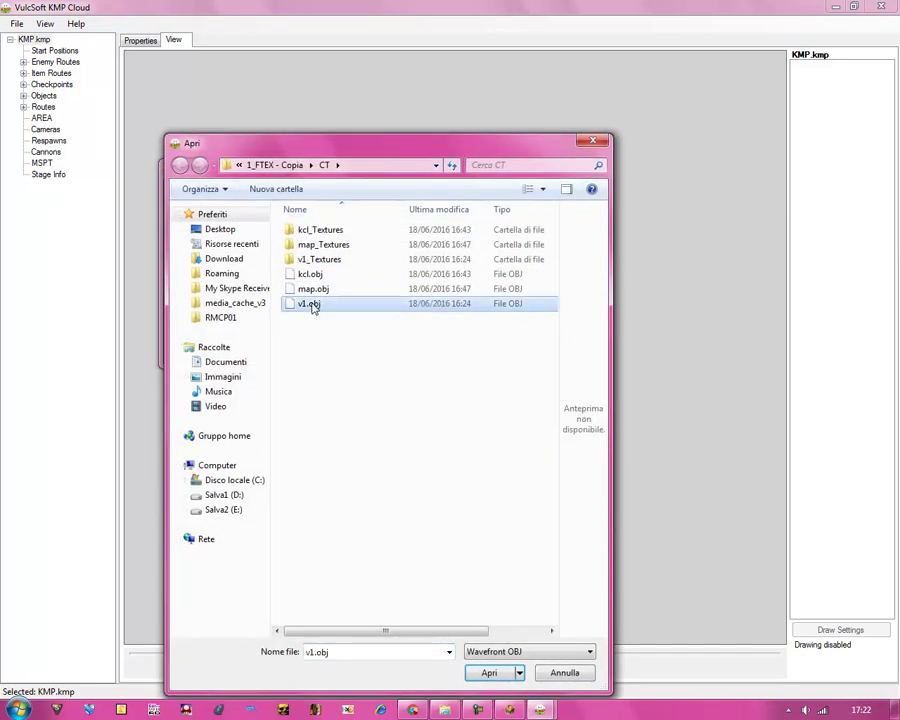
click(488, 673)
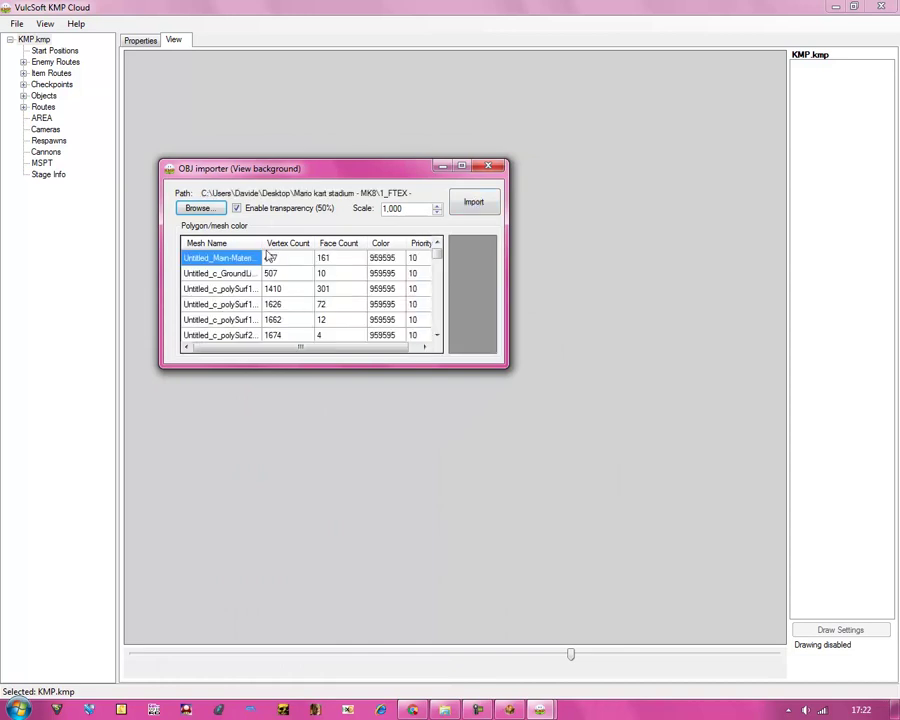
click(474, 204)
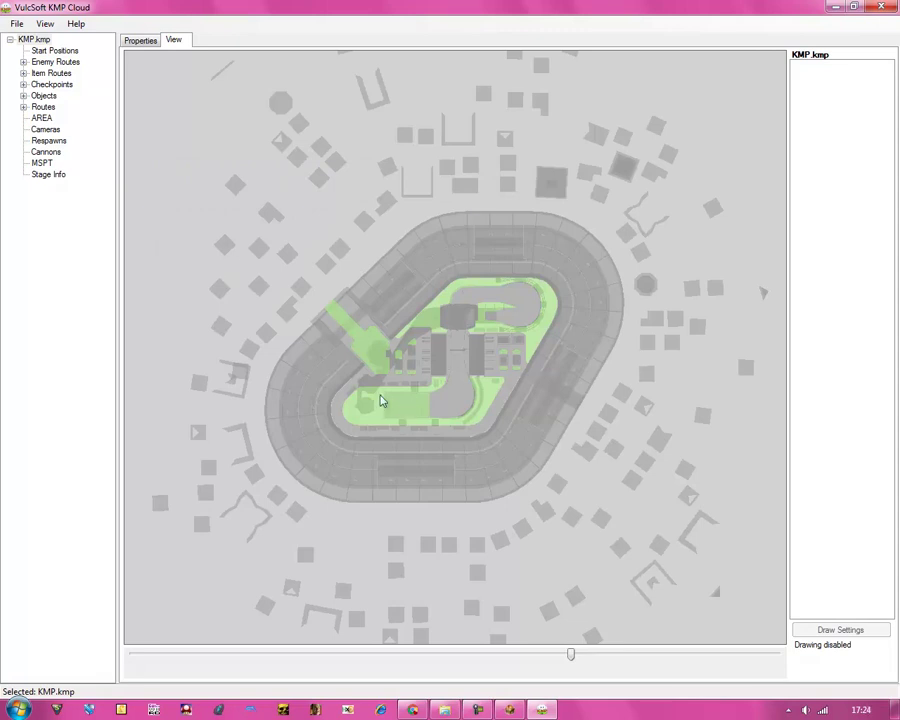
Examine the imported track background from the whole stadium down to the start line area.
scroll(446, 368, down, 5)
scroll(446, 368, up, 4)
scroll(447, 368, down, 6)
scroll(448, 369, up, 2)
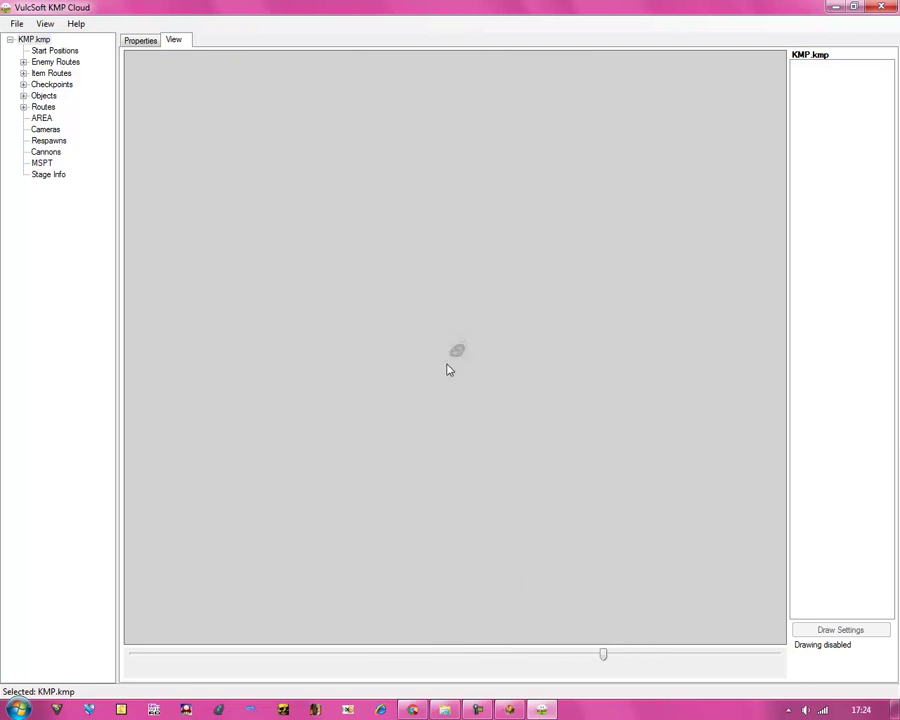
scroll(448, 369, up, 8)
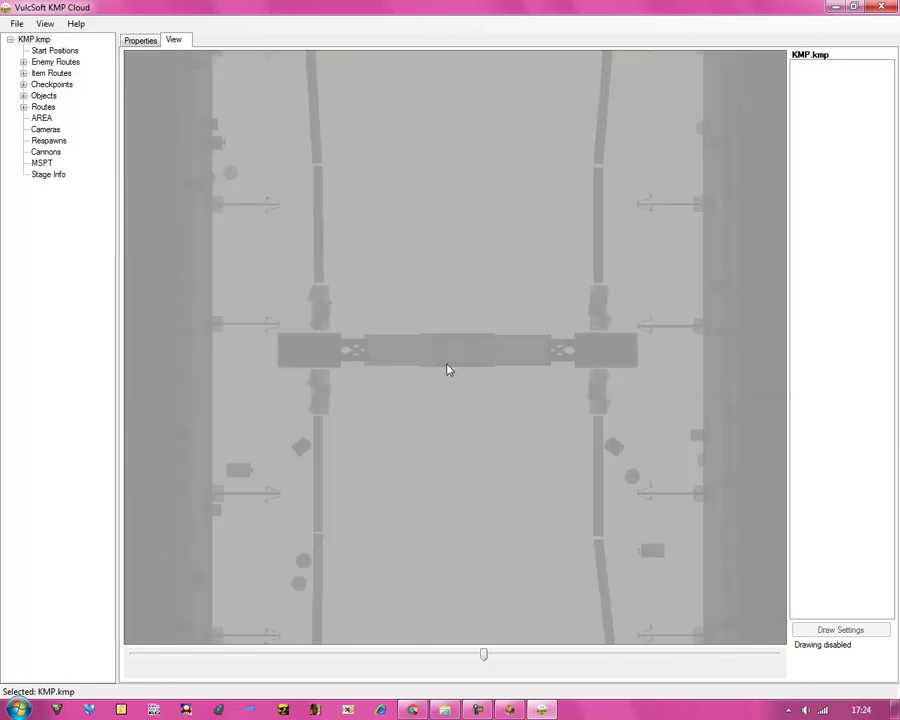
scroll(448, 370, down, 6)
scroll(448, 370, down, 4)
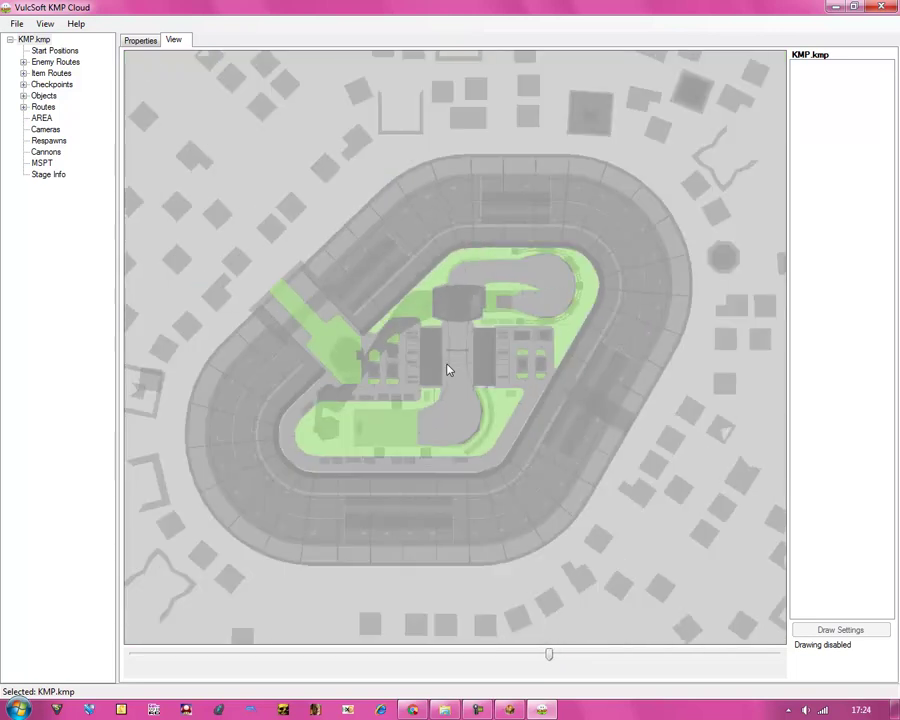
scroll(448, 369, up, 2)
scroll(448, 370, up, 4)
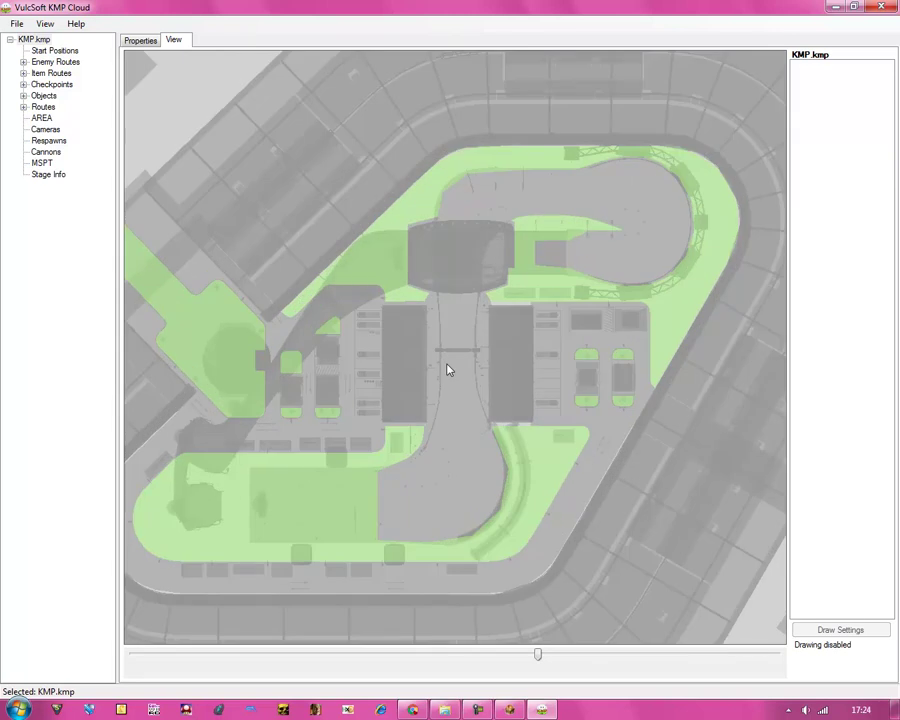
scroll(448, 370, up, 2)
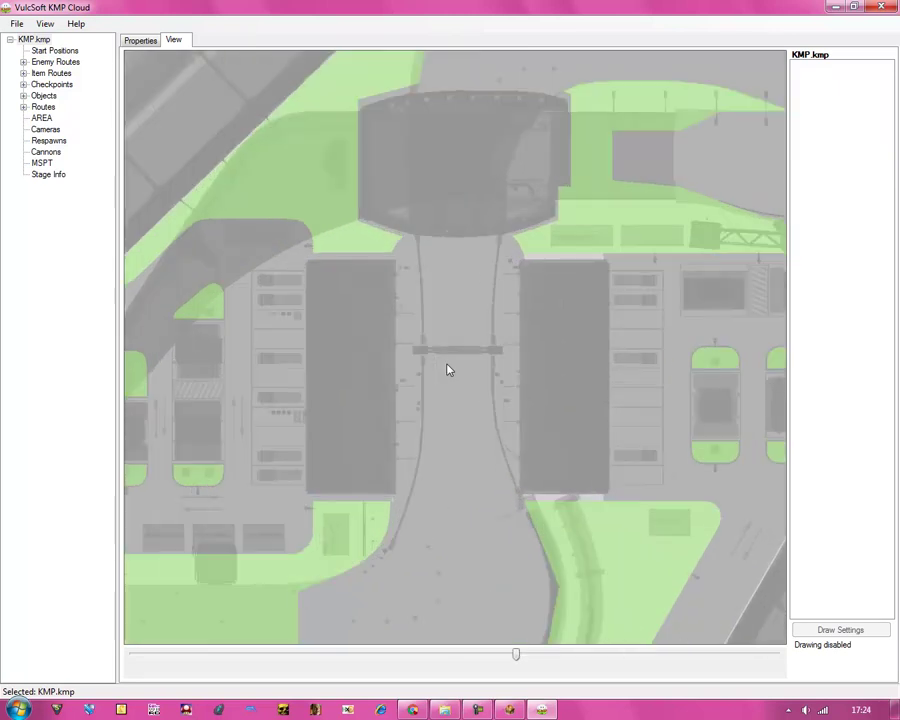
scroll(448, 370, down, 3)
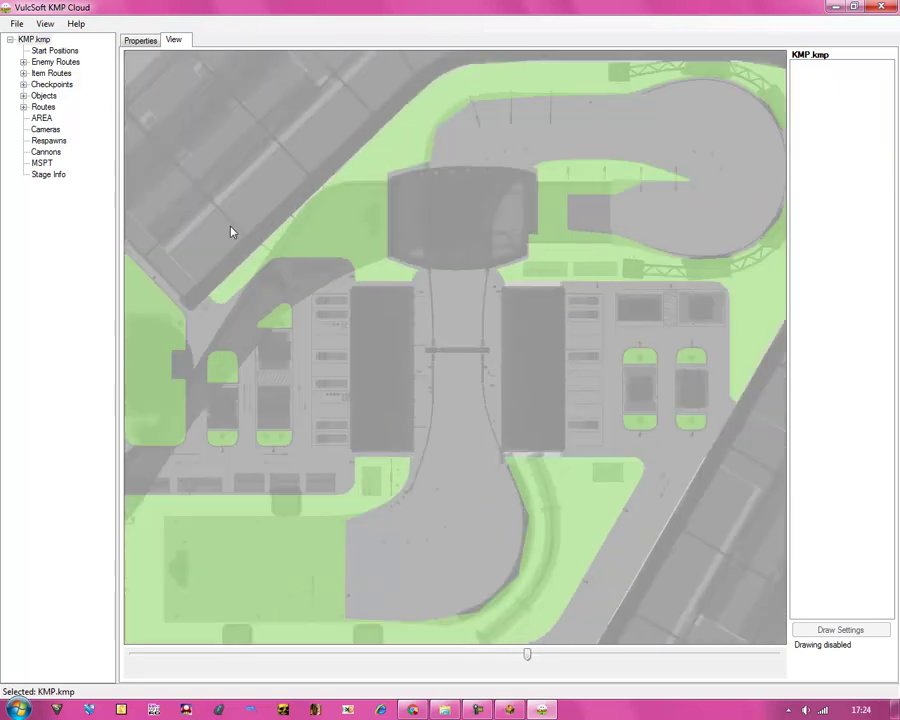
Move Start Point 0 onto the middle of the road just below the start gate, at about X 65, Z 1356.
click(50, 50)
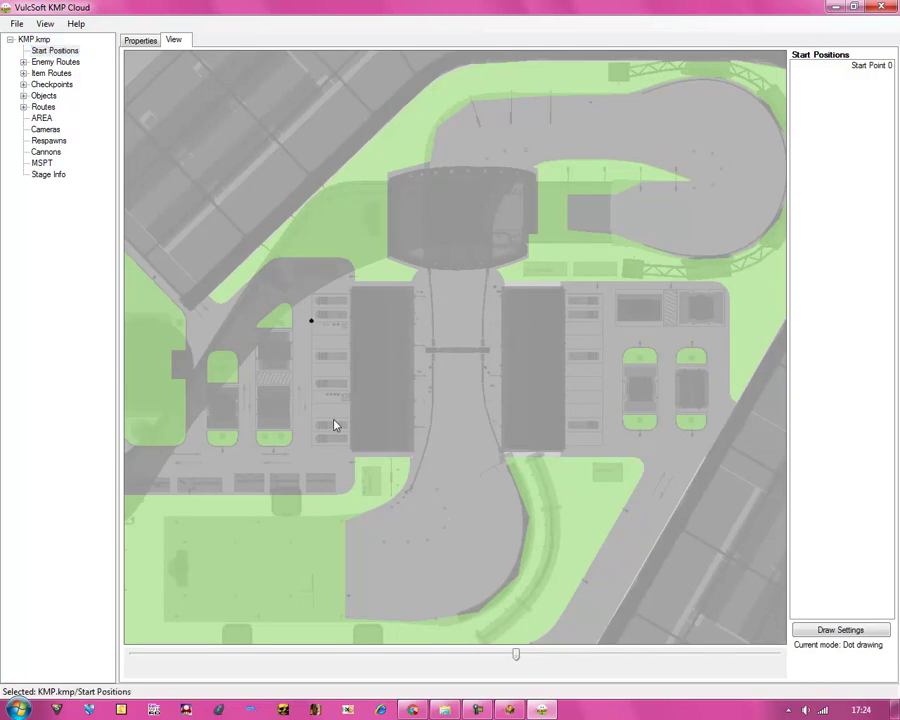
scroll(335, 425, up, 3)
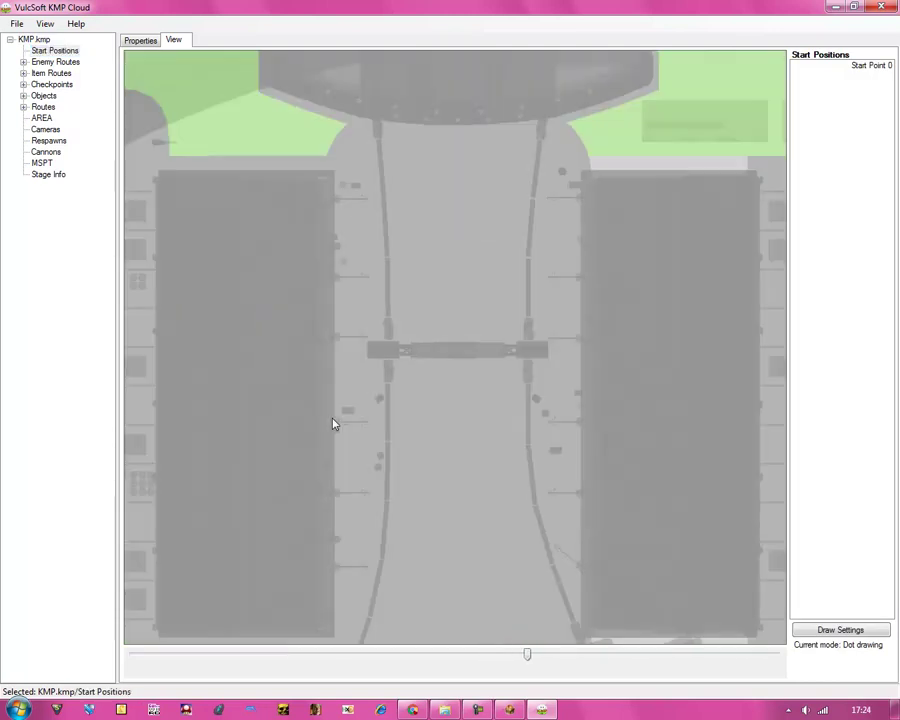
scroll(335, 425, down, 6)
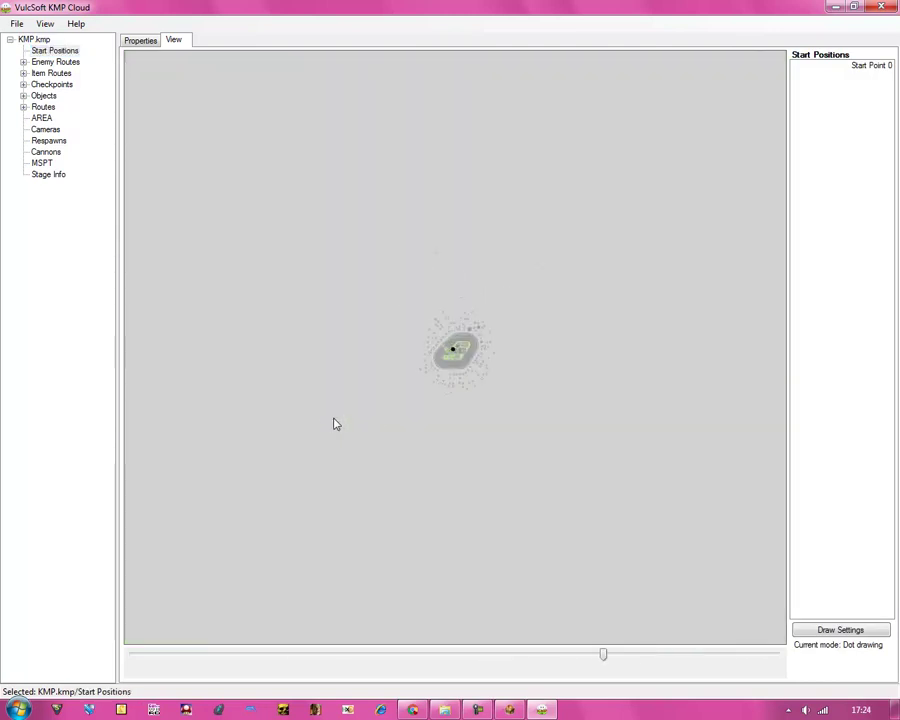
scroll(460, 397, up, 8)
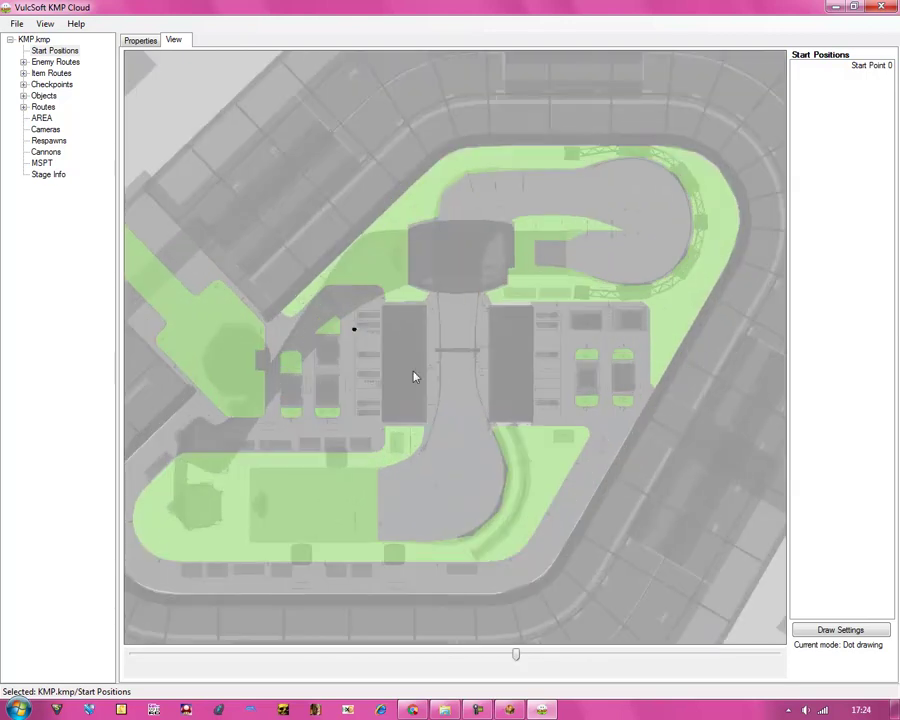
scroll(460, 397, up, 2)
click(452, 376)
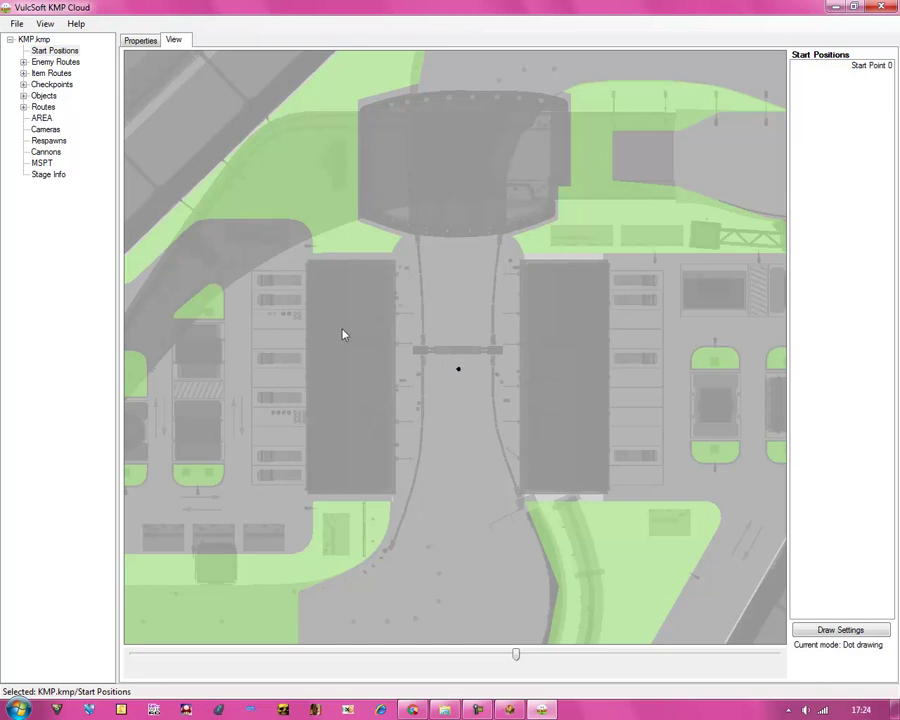
Set the start point's PositionY to 42 and return to the track view.
scroll(328, 408, up, 1)
scroll(328, 408, down, 2)
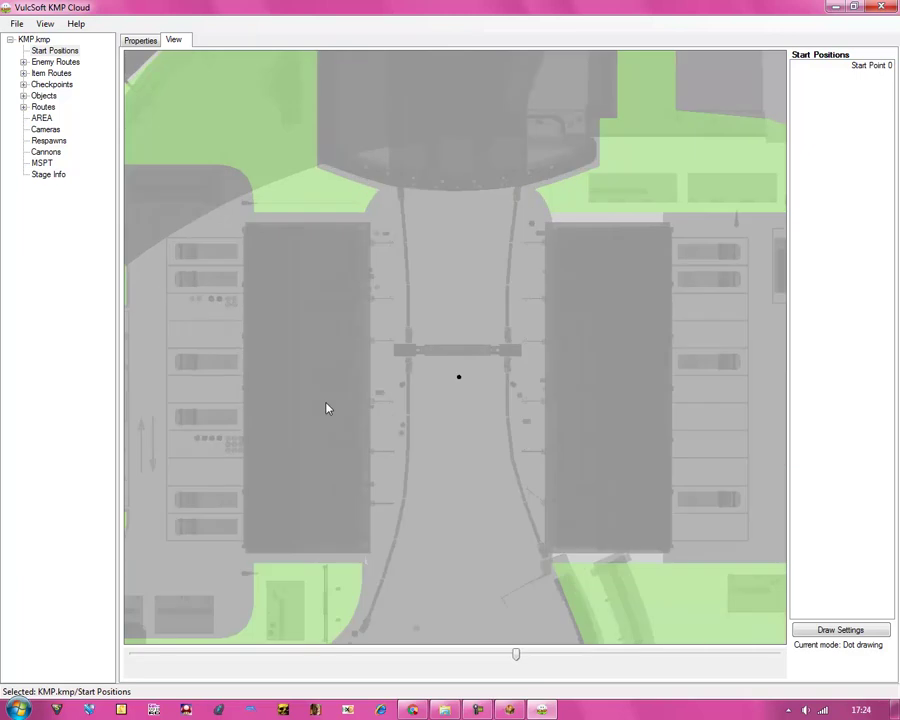
scroll(328, 408, down, 3)
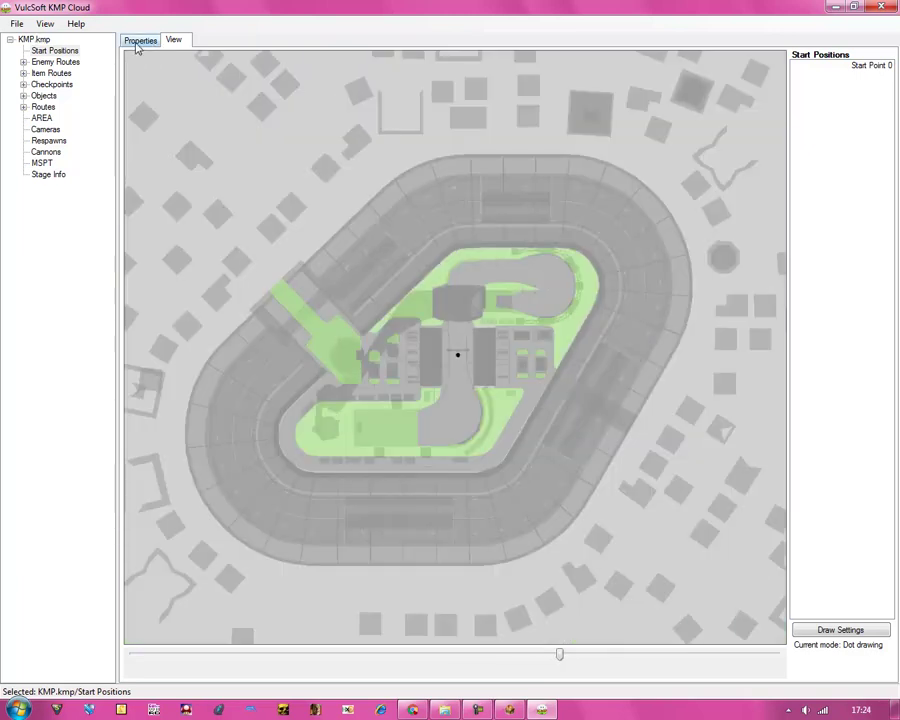
click(139, 41)
click(247, 74)
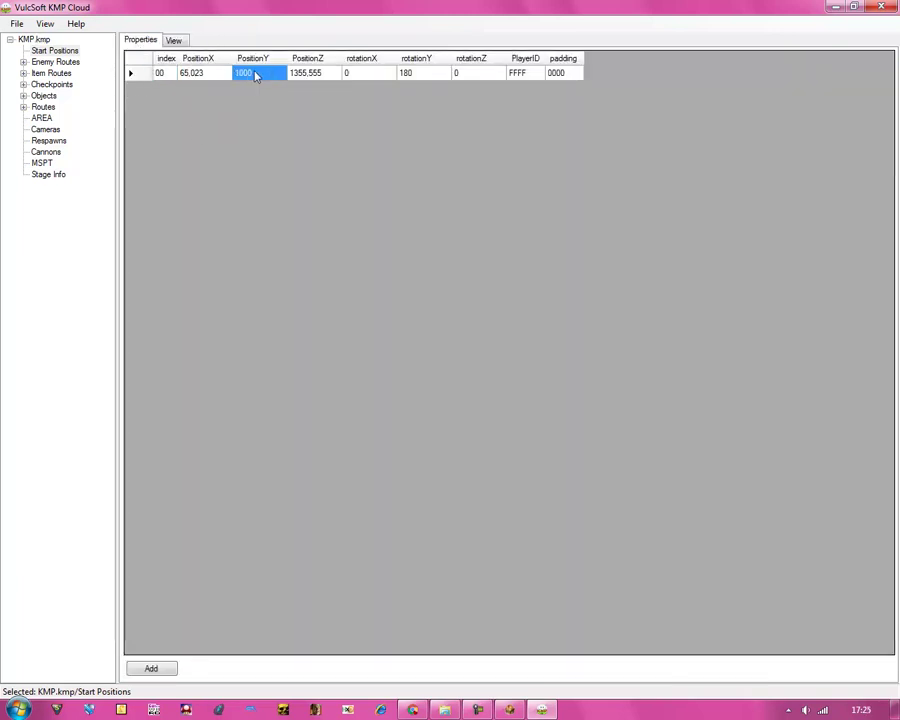
click(254, 75)
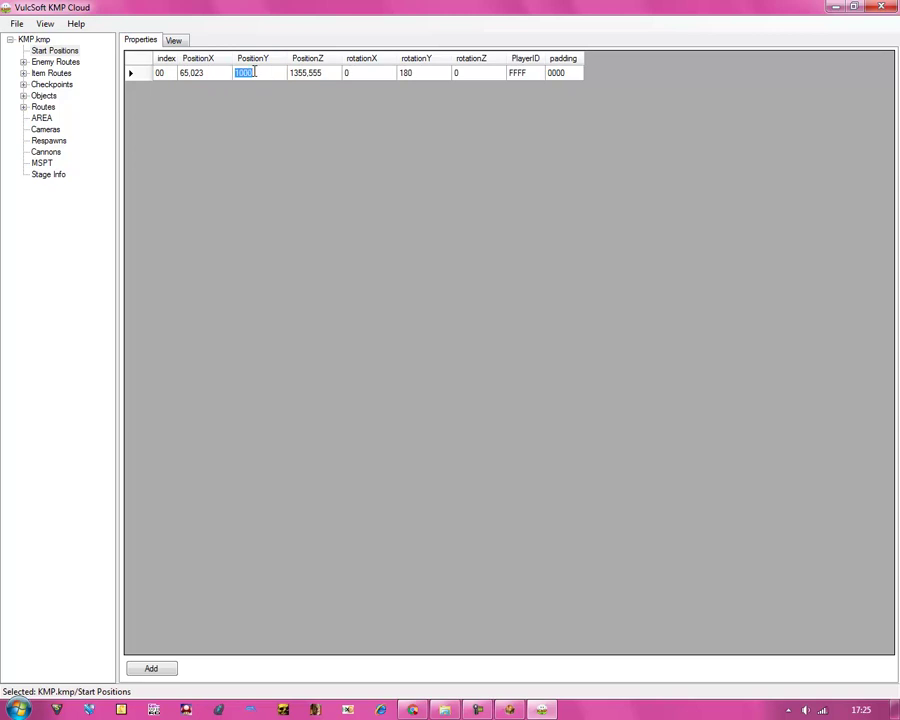
text(42)
click(174, 40)
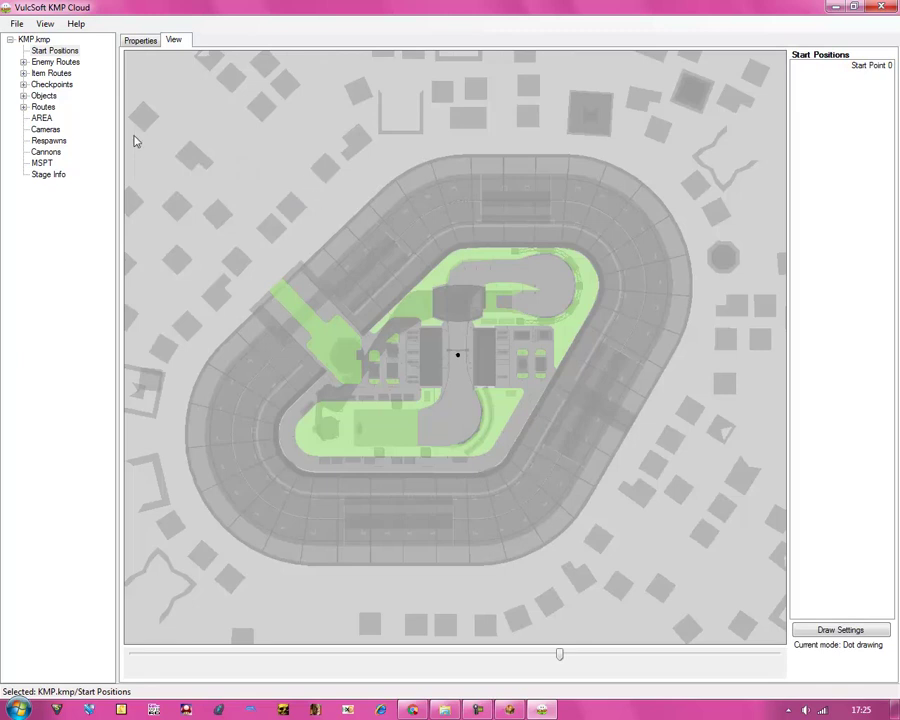
Review the enemy routes, item routes and checkpoints, including checkpoint Group 0, against the track background.
click(50, 62)
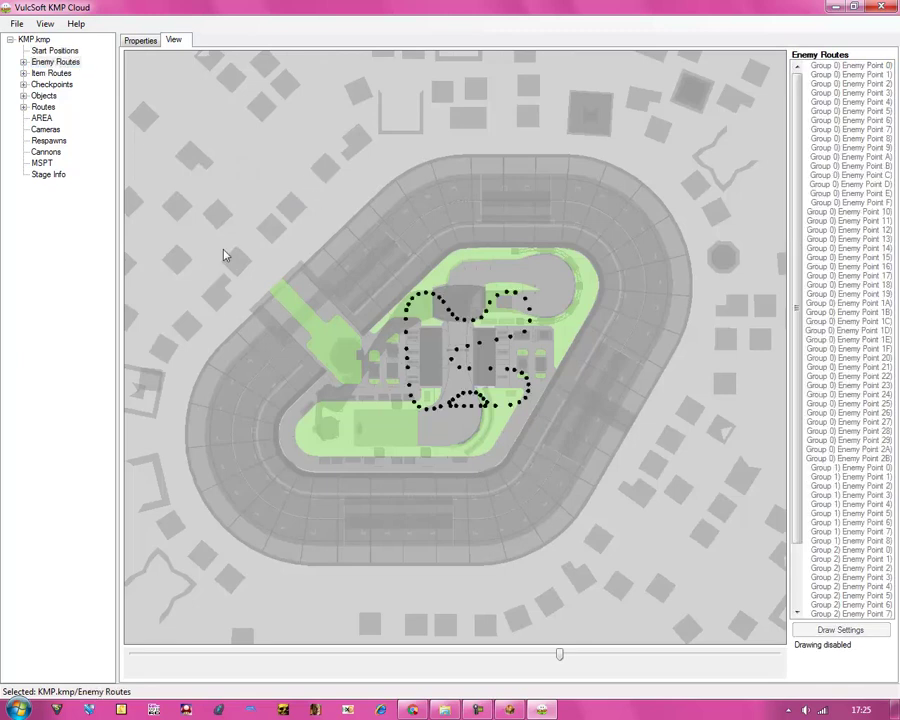
click(50, 73)
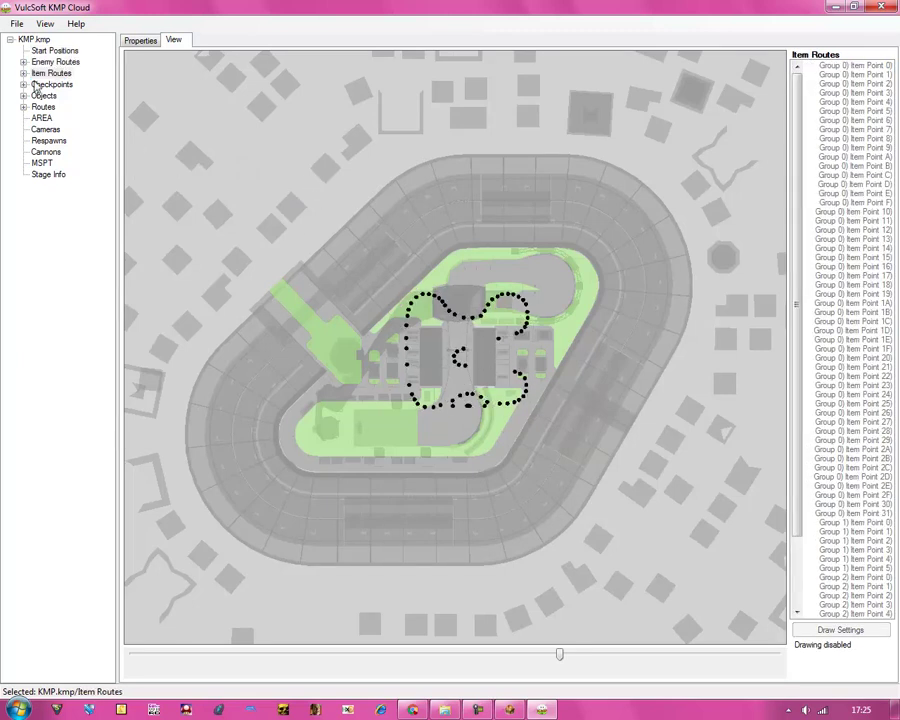
click(45, 85)
double_click(45, 85)
click(55, 96)
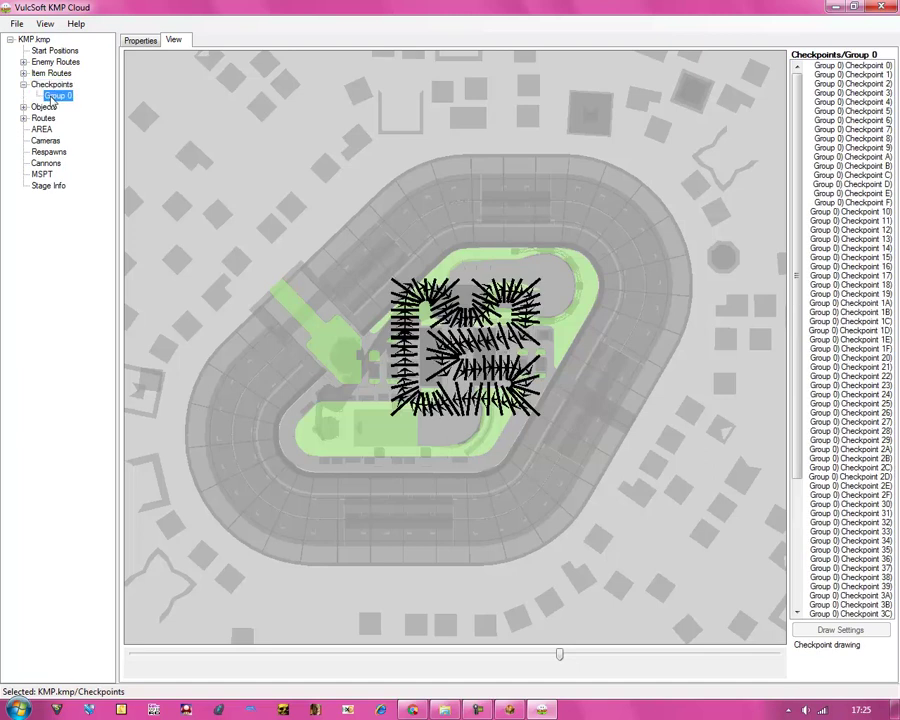
click(52, 86)
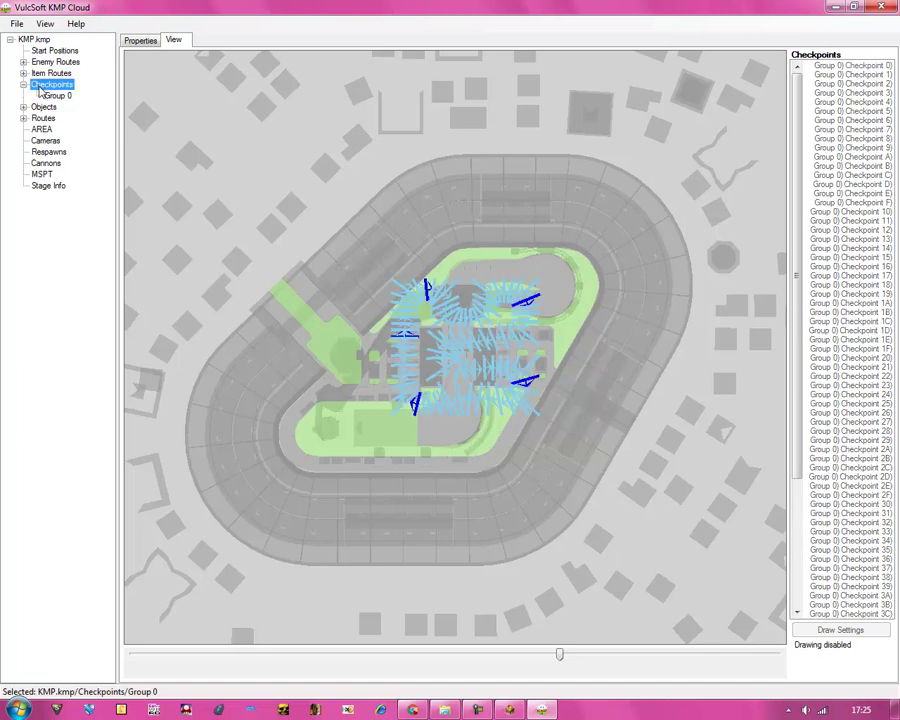
double_click(52, 85)
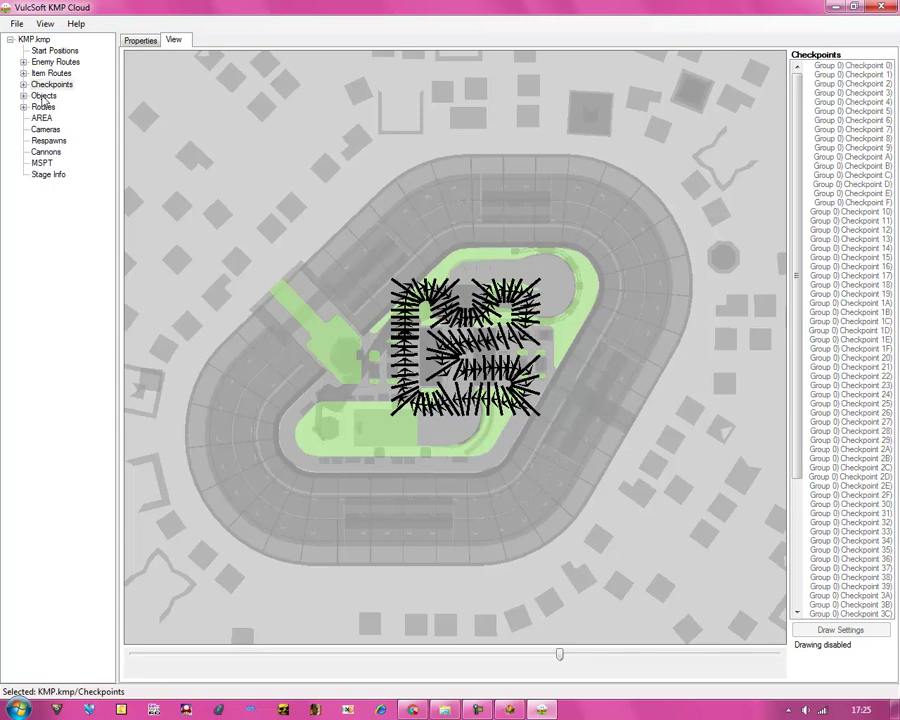
Examine the object placements over the track, including the dokan_sfc and itembox groups, and the itembox properties.
click(44, 96)
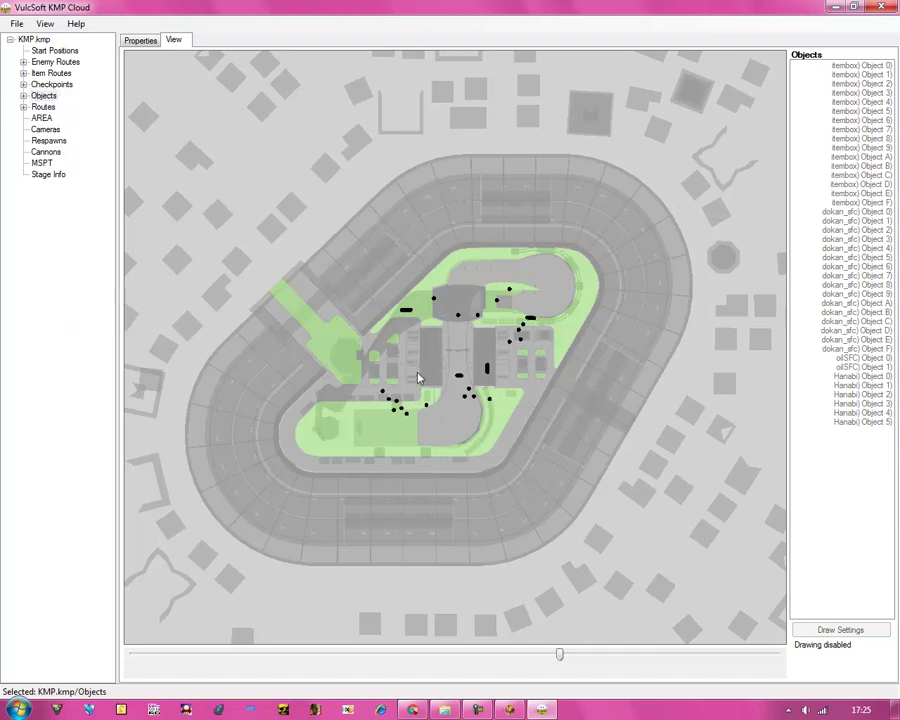
click(41, 98)
double_click(43, 96)
click(61, 118)
click(57, 106)
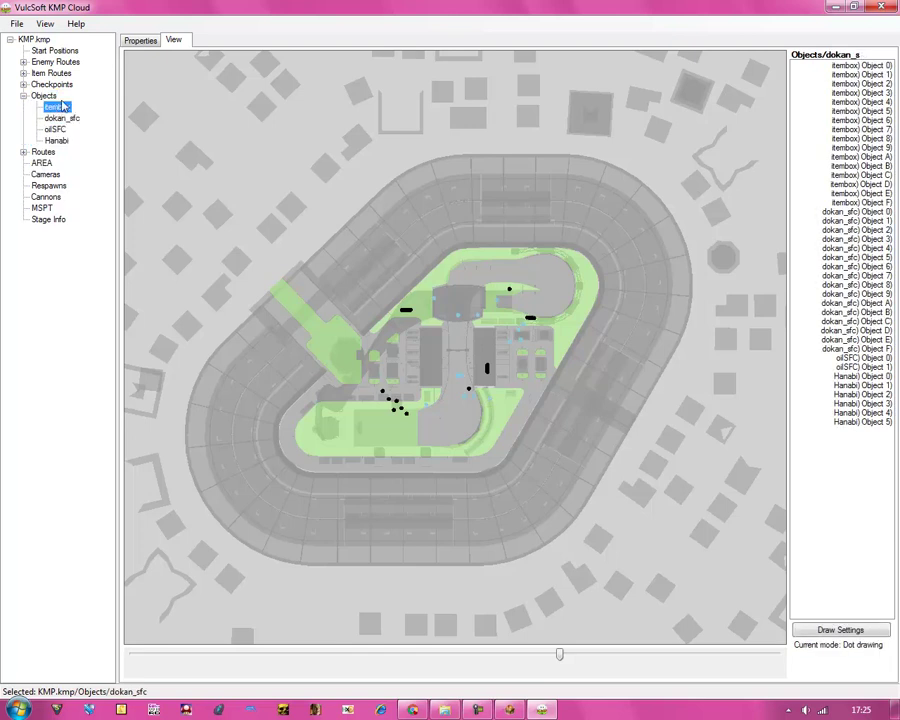
click(145, 42)
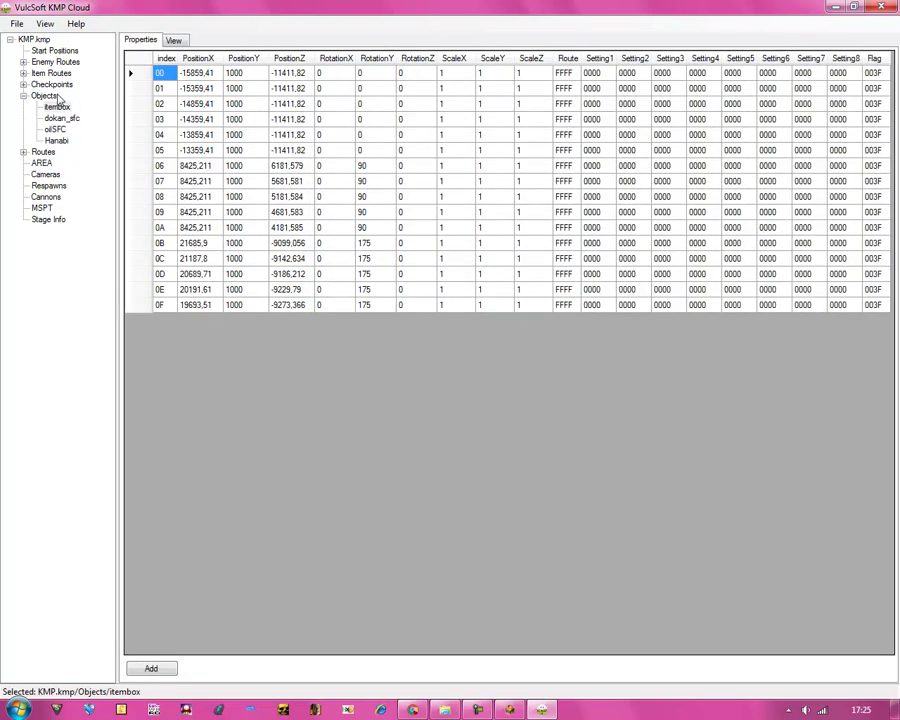
click(23, 96)
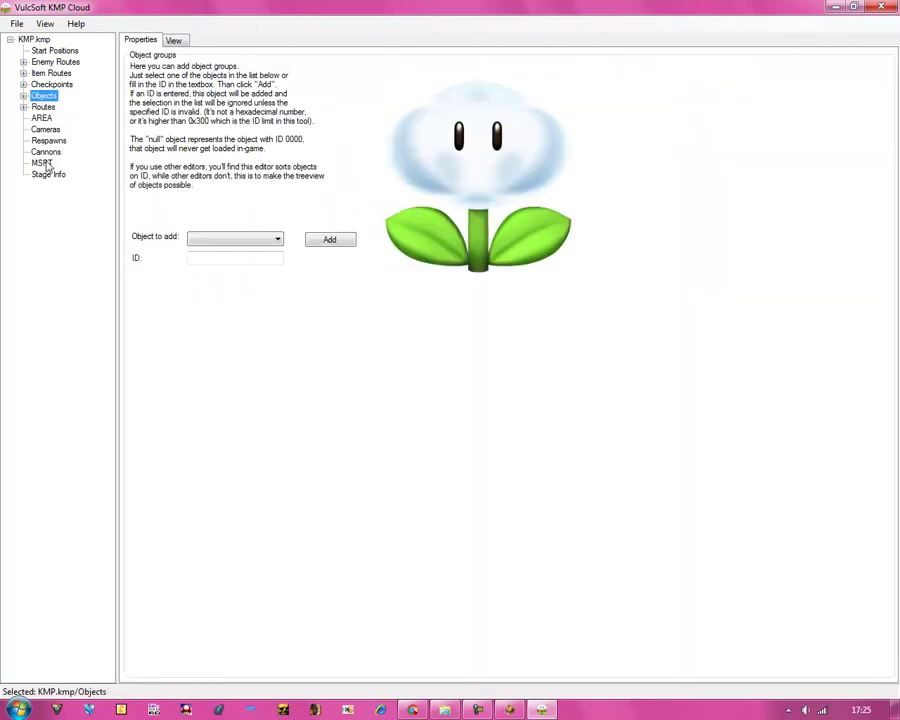
Set the respawn point's PositionY to 4500.
click(17, 25)
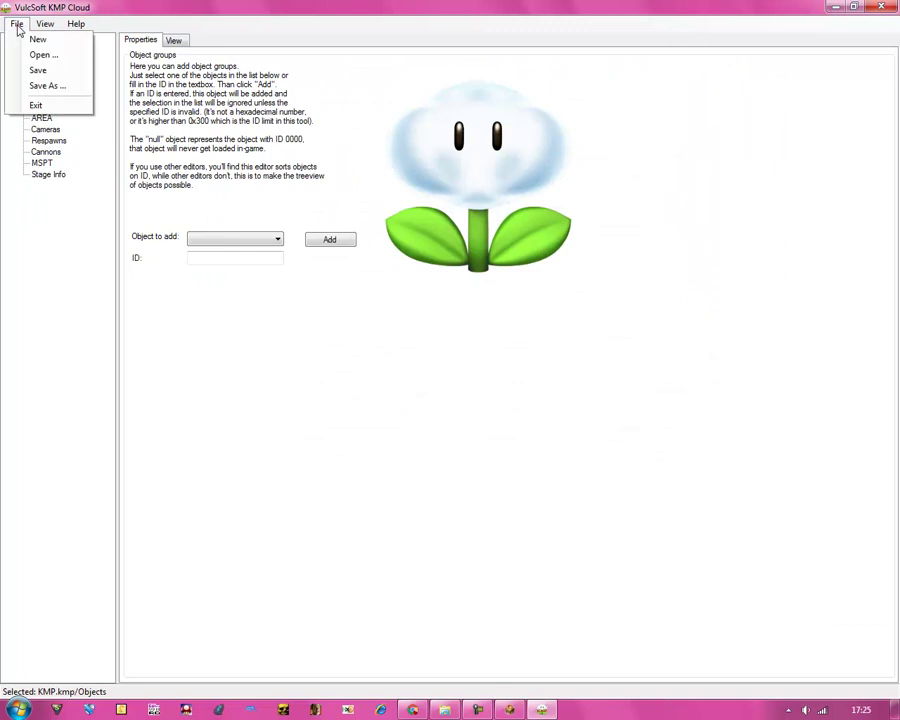
click(17, 25)
click(45, 151)
click(48, 140)
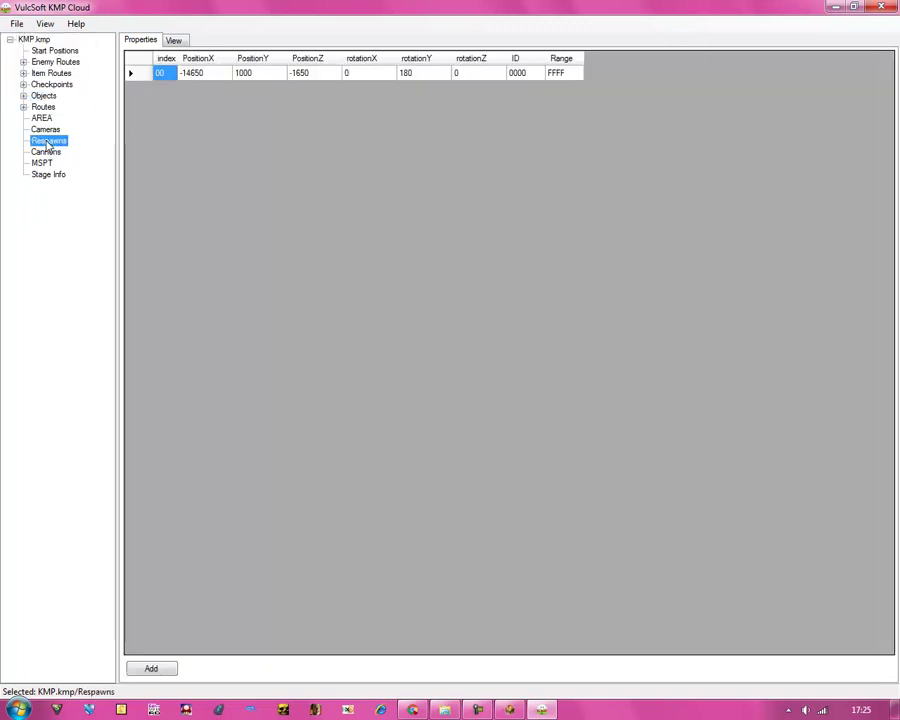
click(228, 75)
click(249, 76)
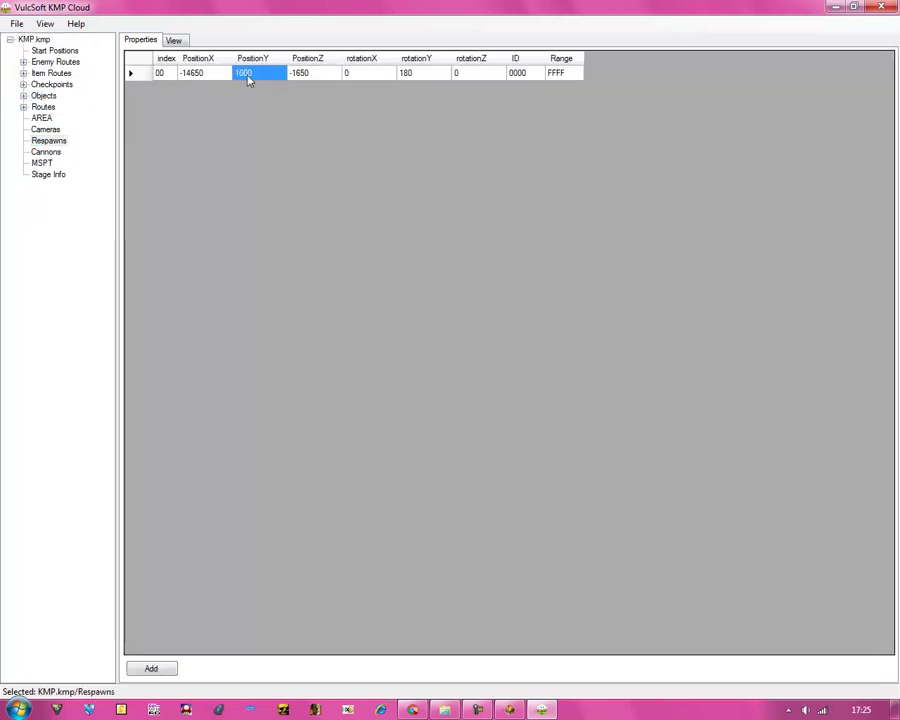
text(4)
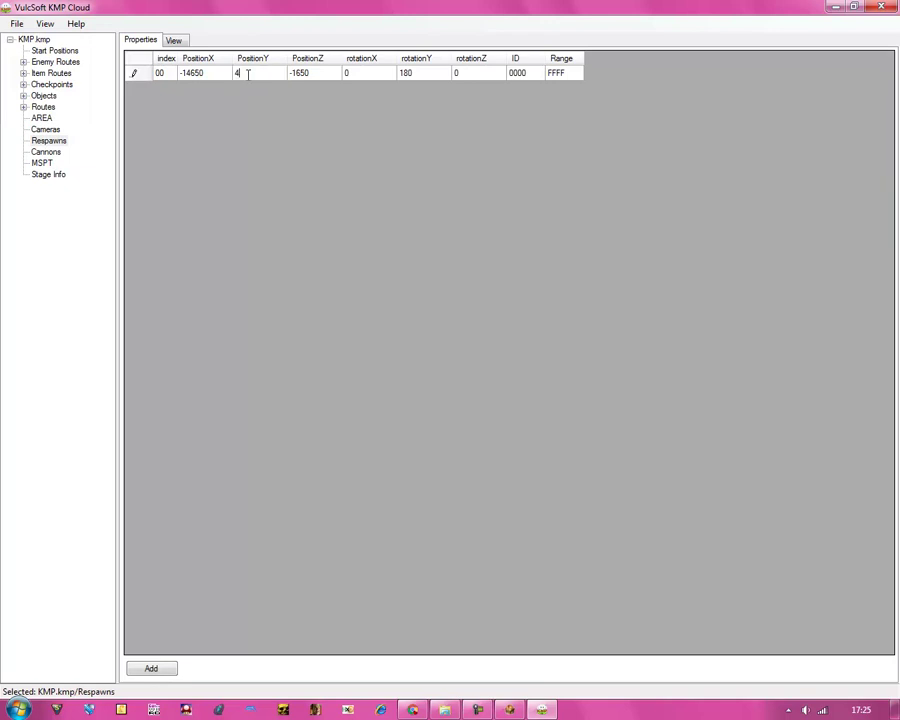
text(500)
Move Respawn 0 onto the middle of the road below the start gate, at about X -85, Z 2939, and reopen its properties.
click(174, 40)
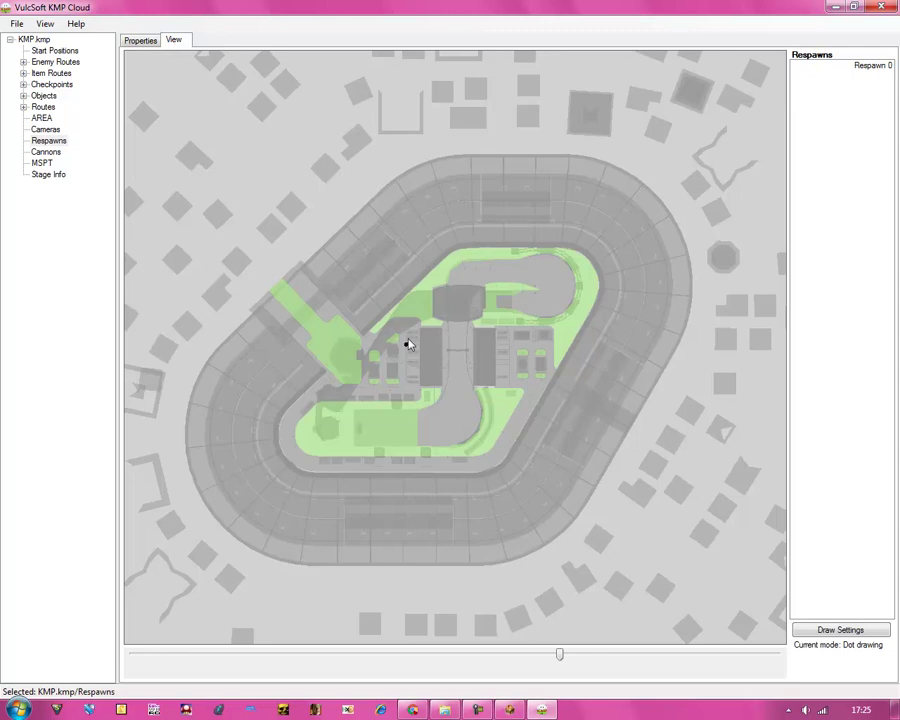
drag(409, 360, 454, 362)
click(135, 40)
Save the edited KMP file and close KMP Cloud.
click(12, 25)
click(36, 80)
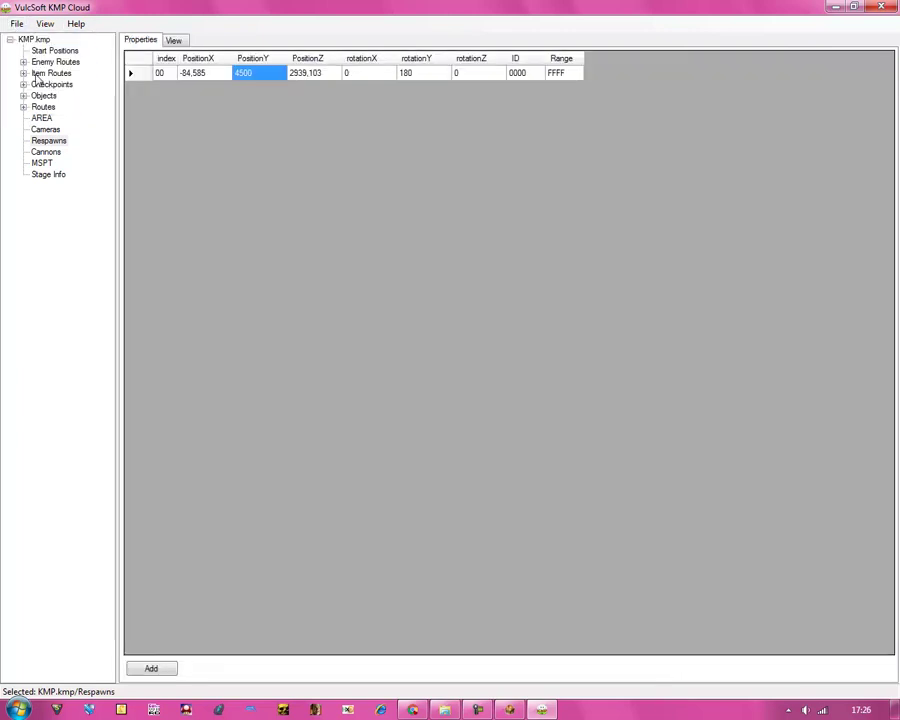
click(874, 7)
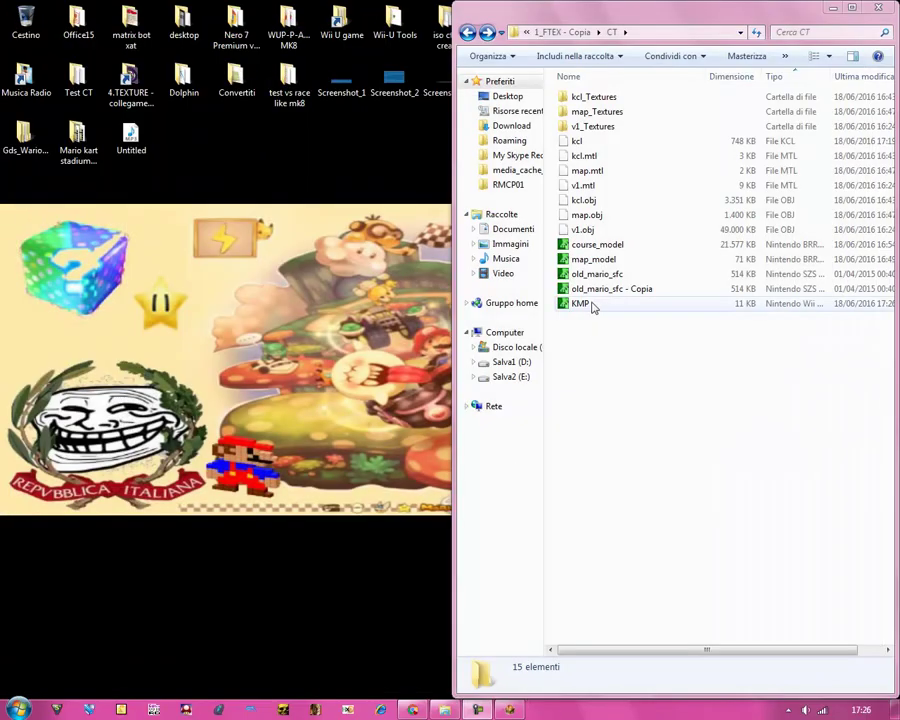
Switch to BrawlBox and replace course.kmp in the archive with the KMP file from the CT folder.
click(509, 709)
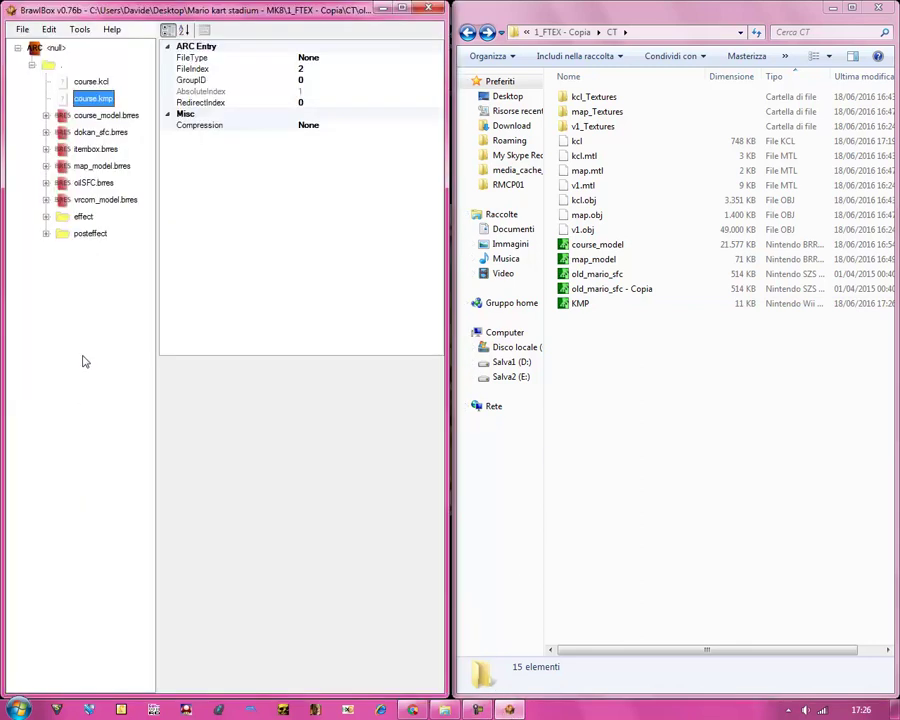
right_click(88, 99)
click(120, 116)
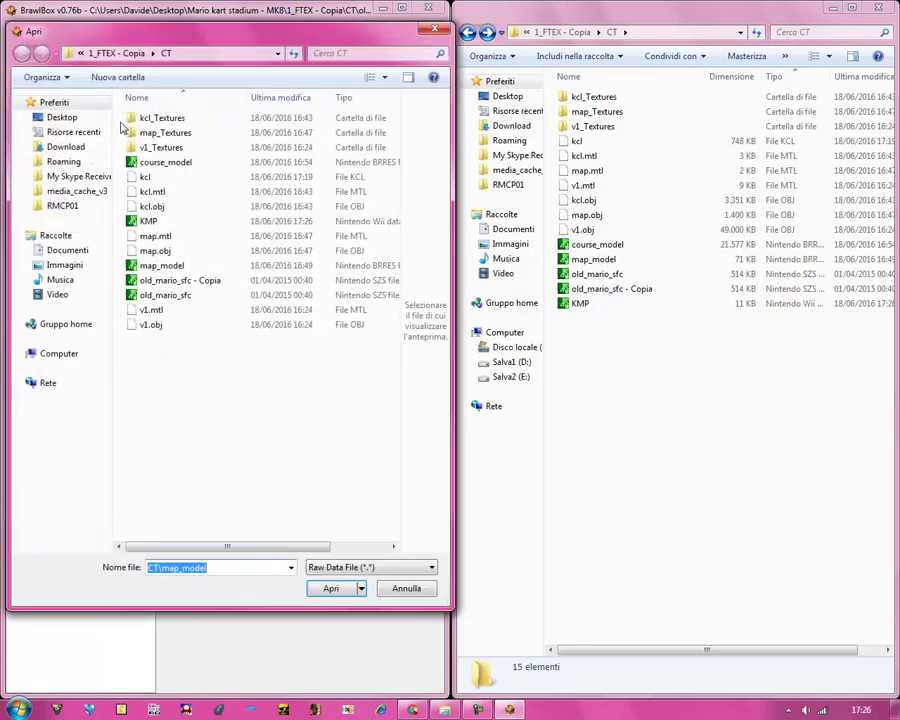
click(342, 97)
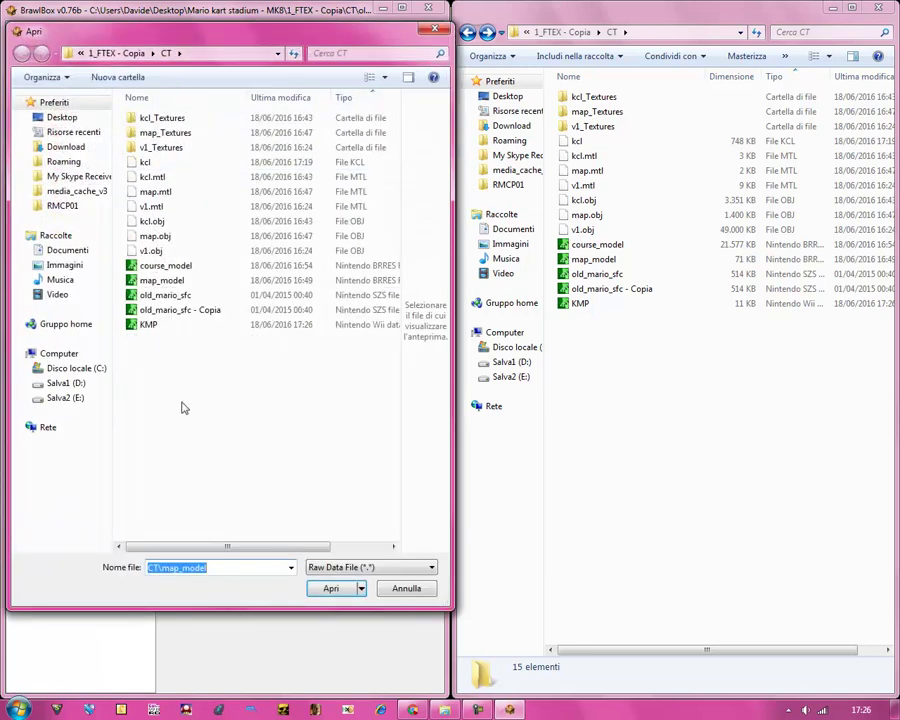
click(148, 325)
click(330, 588)
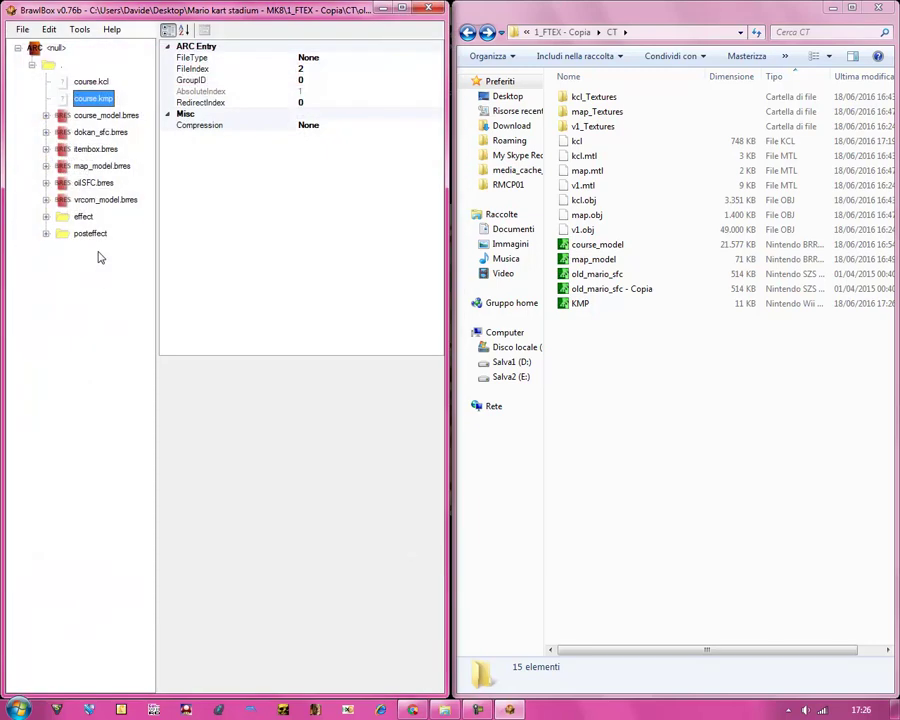
Save the old_mario_sfc archive, select its file in the CT folder and close BrawlBox.
click(22, 30)
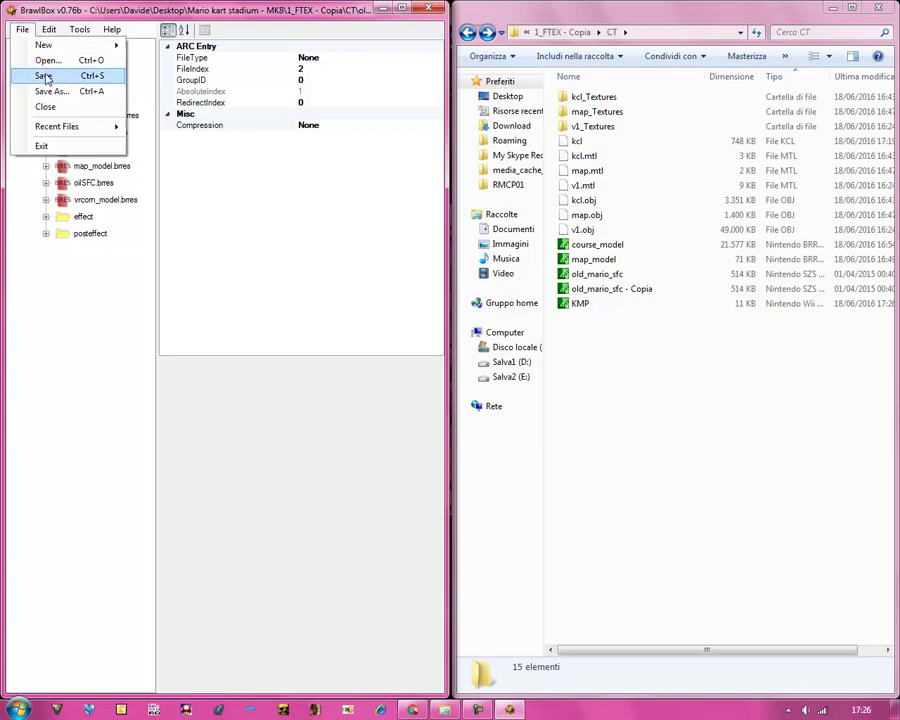
click(45, 76)
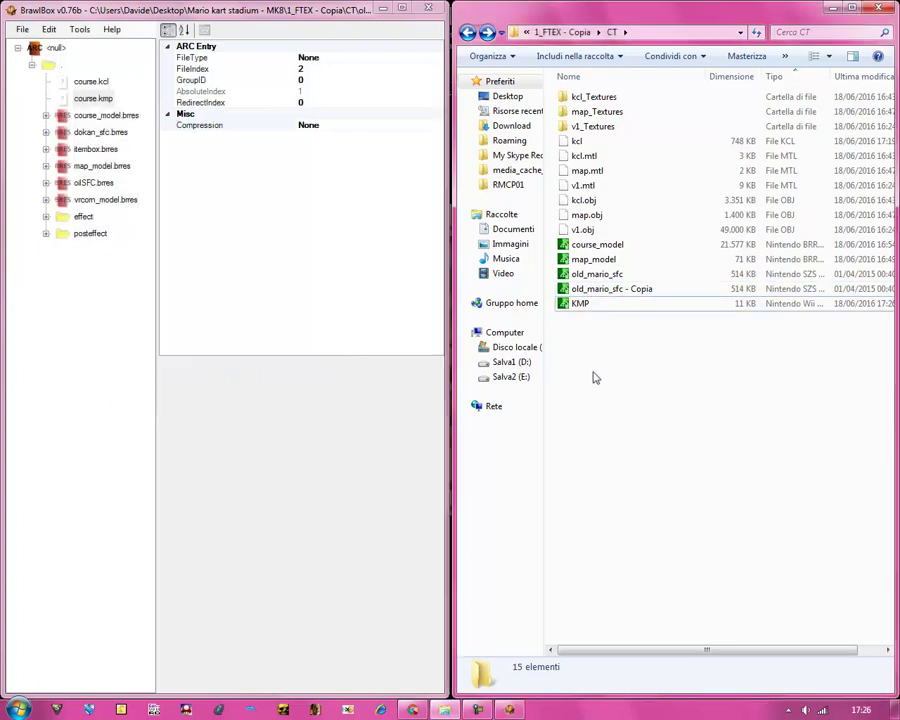
click(594, 277)
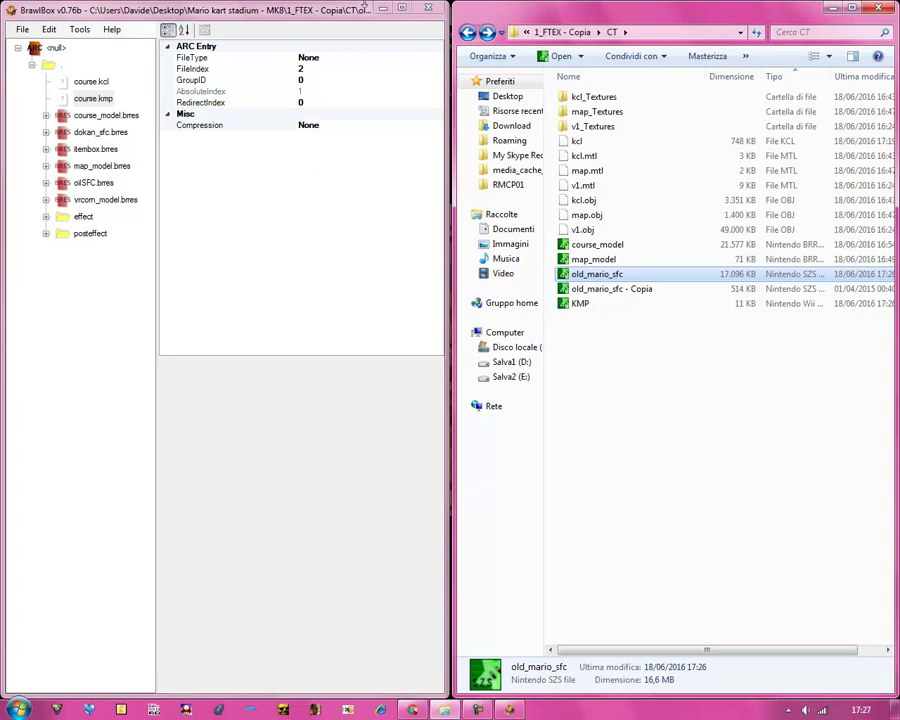
key(alt+F4)
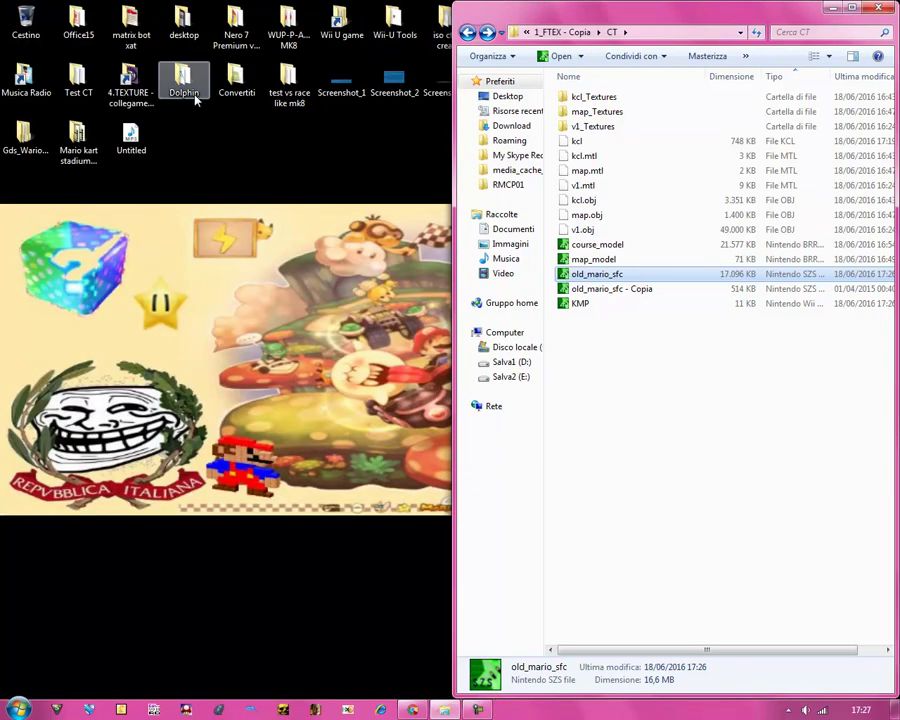
Copy the command "wszst minimap --auto" from the map text file in the desktop's Test CT folder, and close the file.
double_click(90, 85)
drag(271, 19, 1, 148)
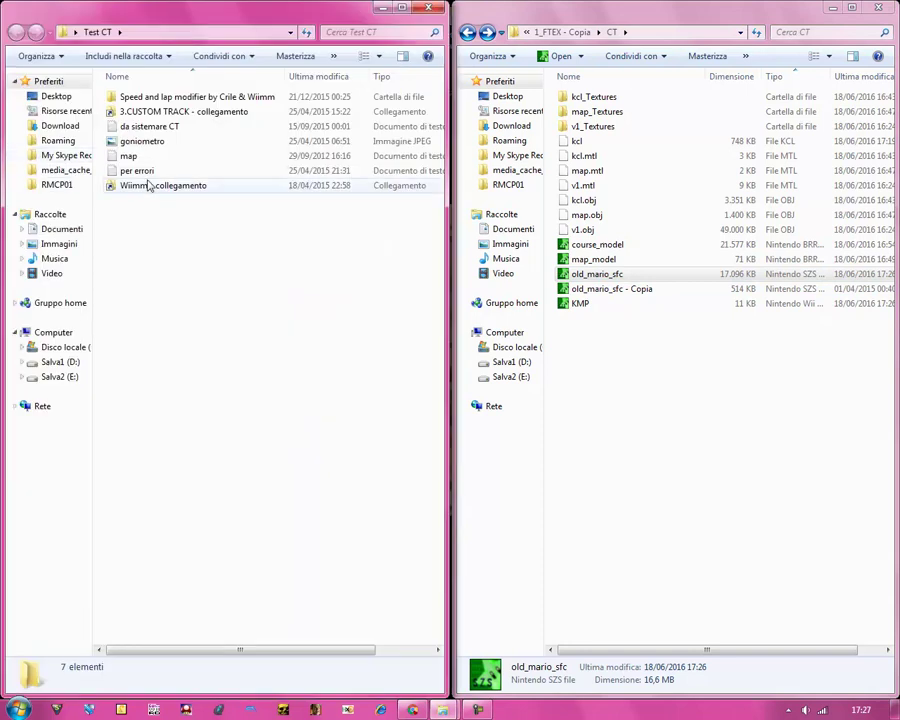
double_click(128, 156)
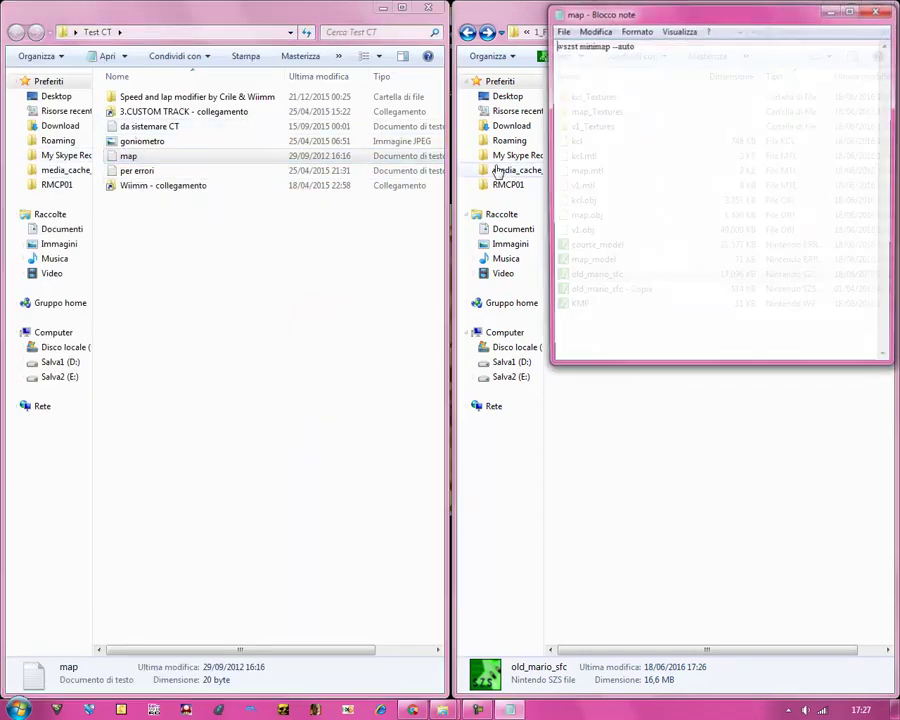
drag(650, 62, 514, 52)
right_click(574, 57)
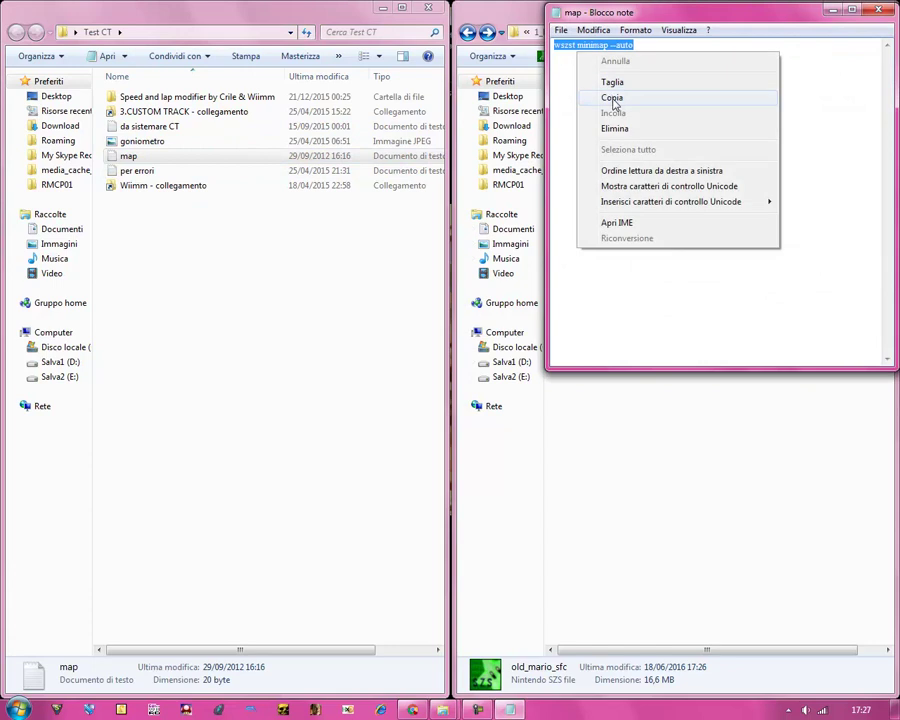
click(598, 97)
key(alt+F4)
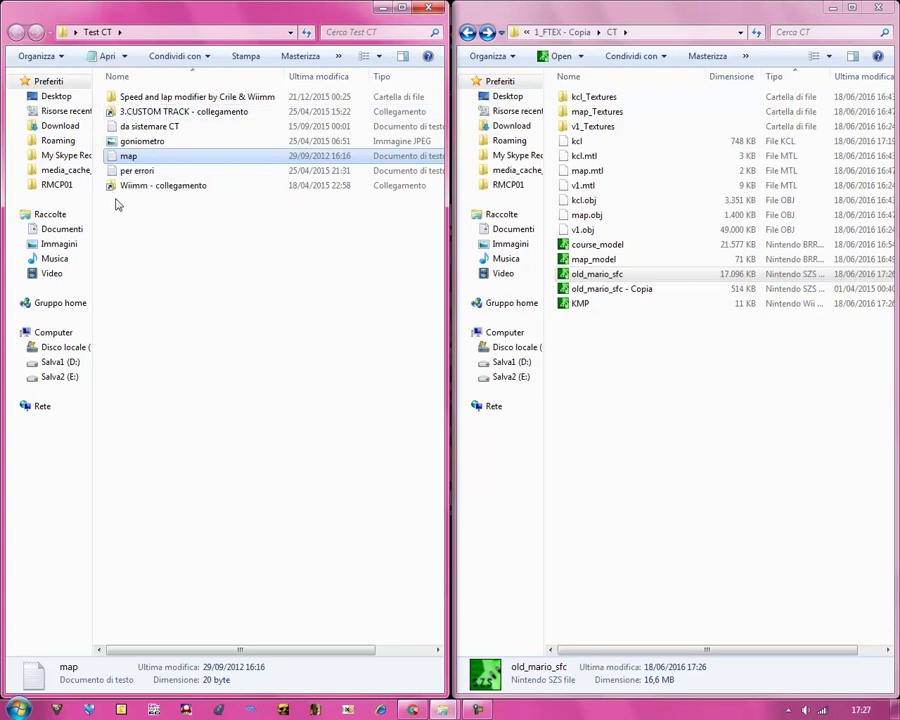
Open the Wiimm SZS folder through its shortcut in Test CT and move old_mario_sfc there from the CT folder.
double_click(145, 190)
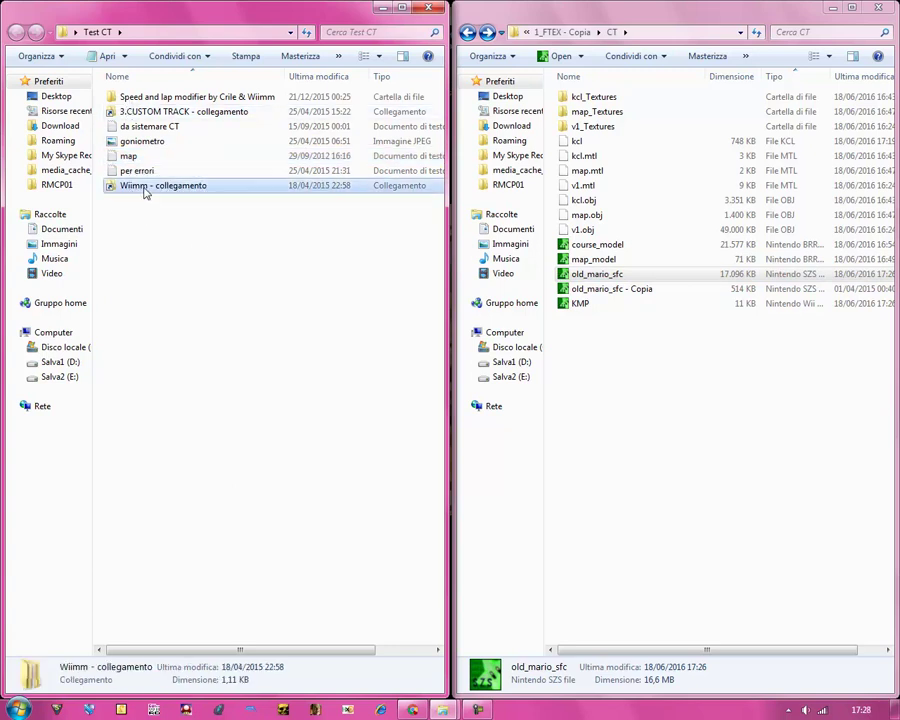
double_click(120, 96)
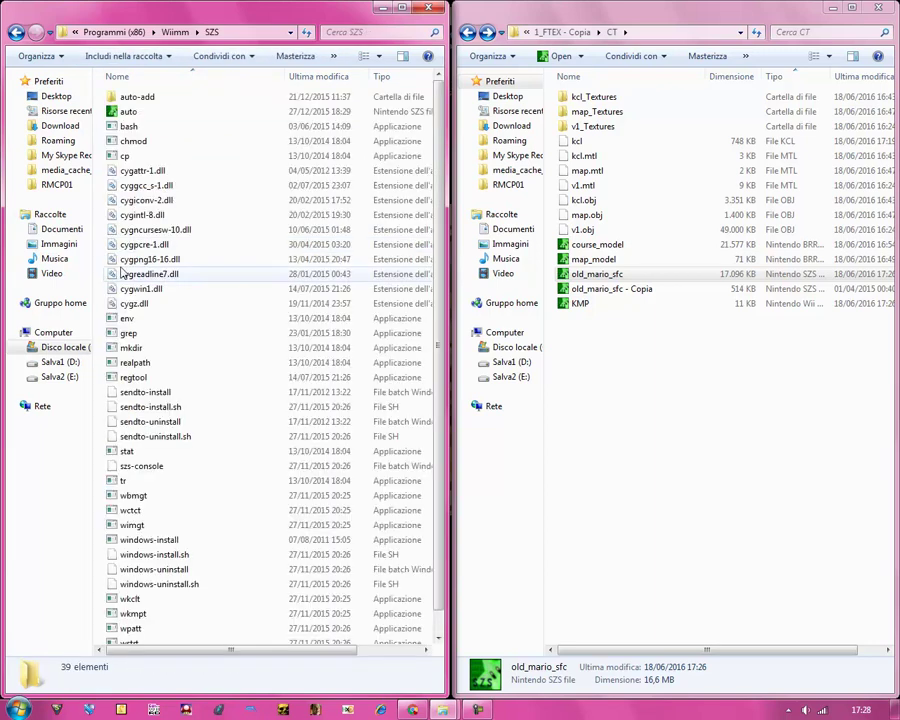
drag(614, 276, 100, 300)
right_drag(100, 300, 100, 298)
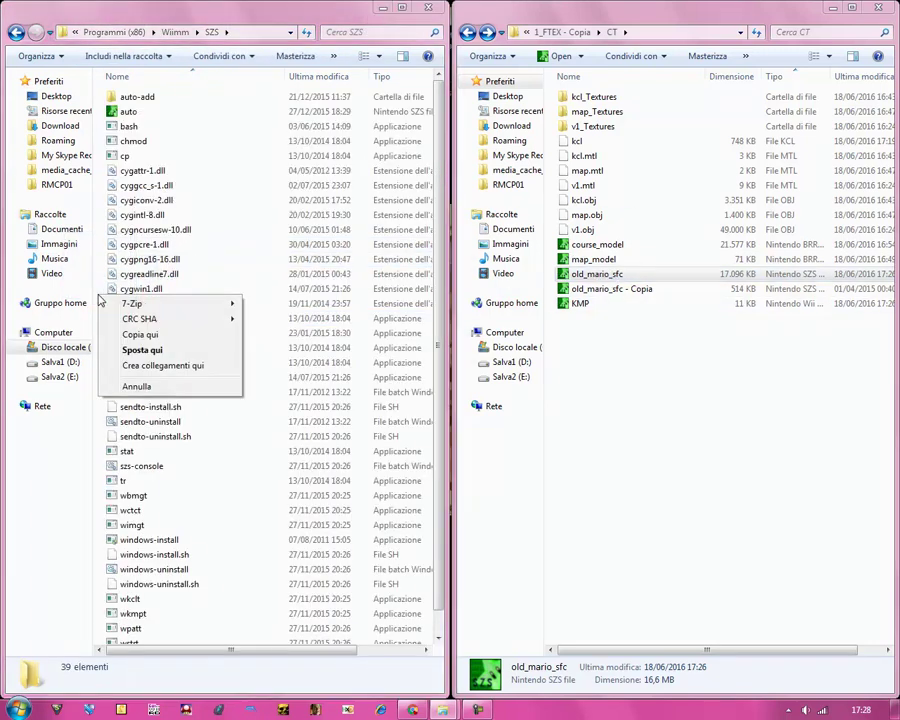
click(135, 349)
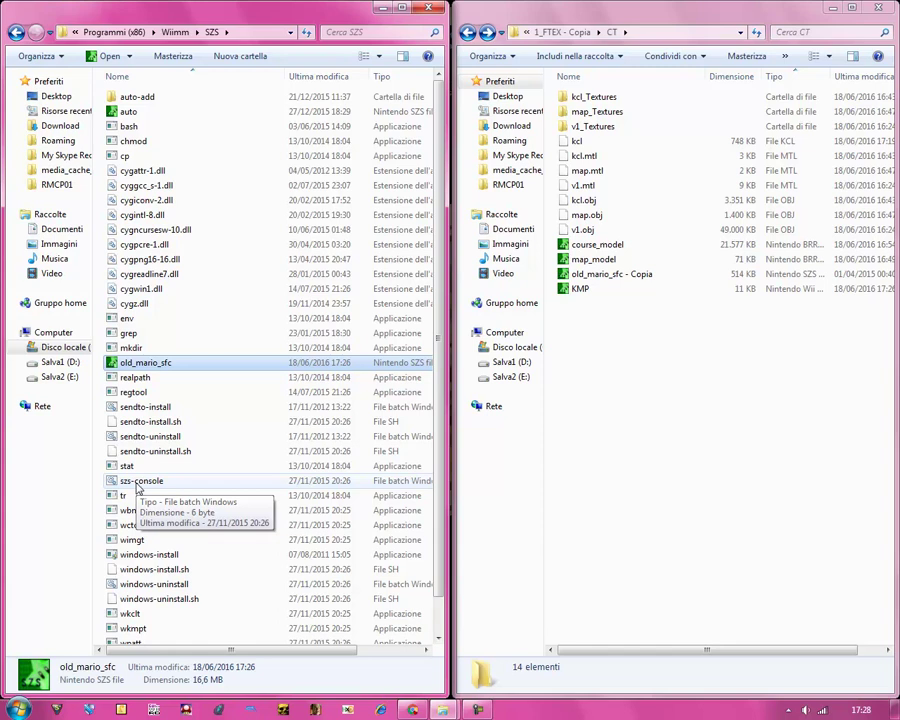
Run "wszst minimap --auto" on old_mario_sfc.szs in the szs-console of the SZS folder, and close the console once it finishes.
double_click(138, 483)
right_click(270, 131)
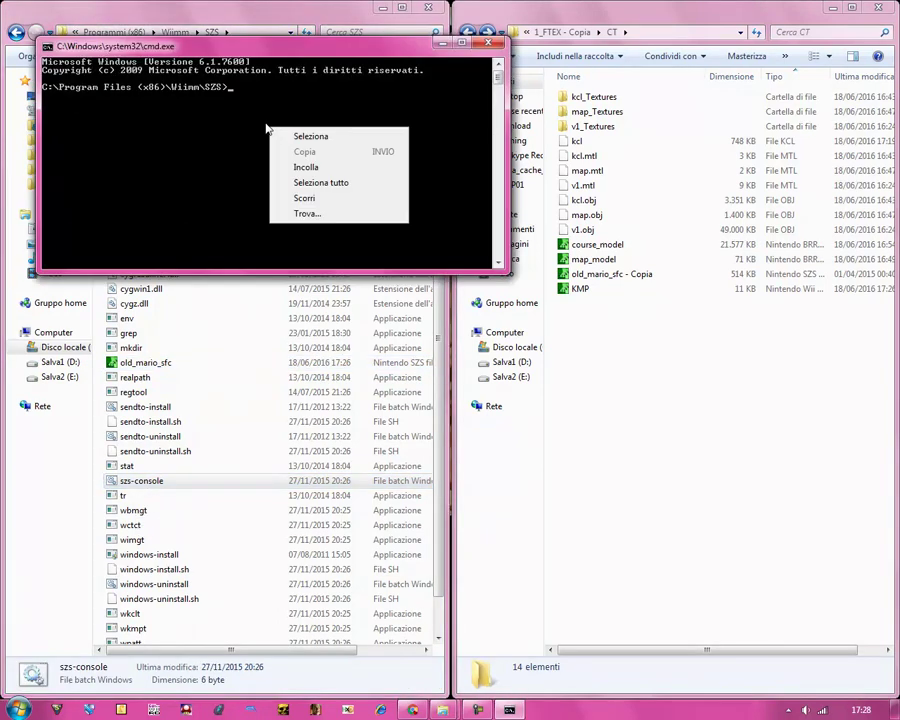
click(305, 167)
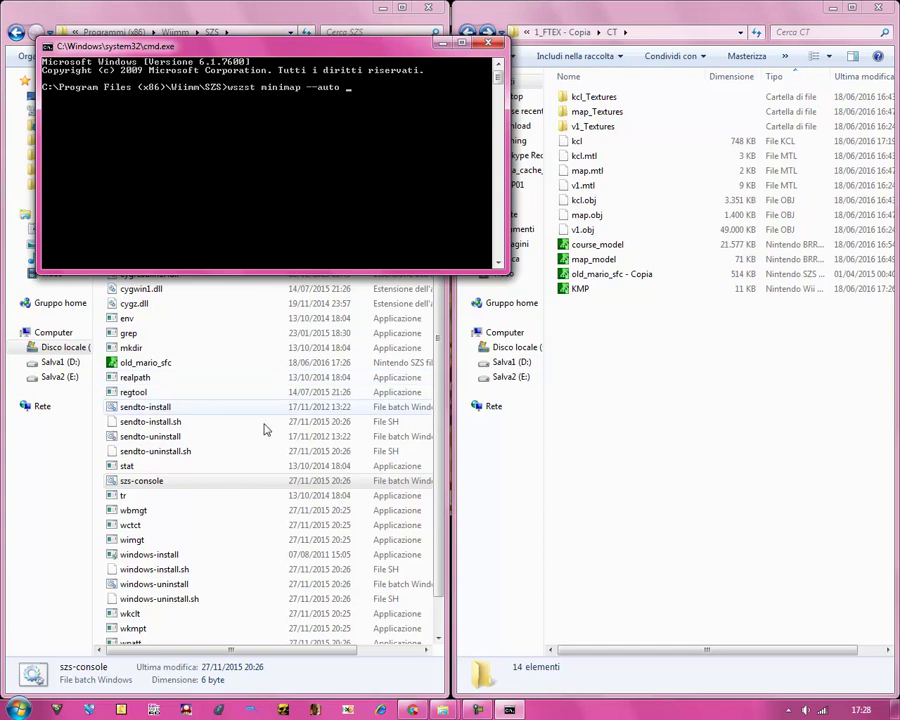
click(148, 366)
drag(150, 368, 474, 210)
click(474, 210)
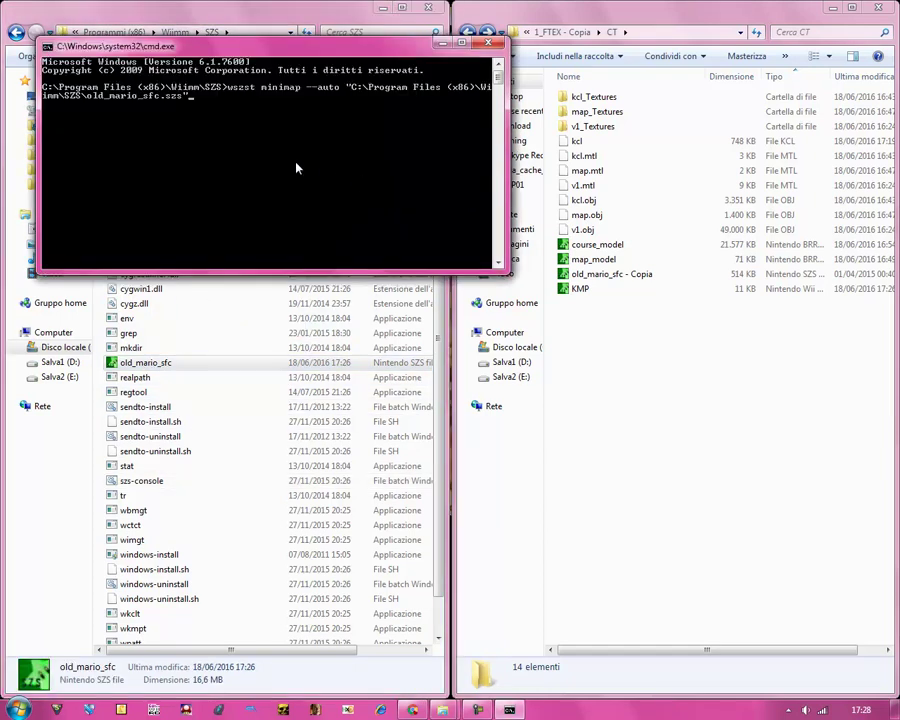
key(Return)
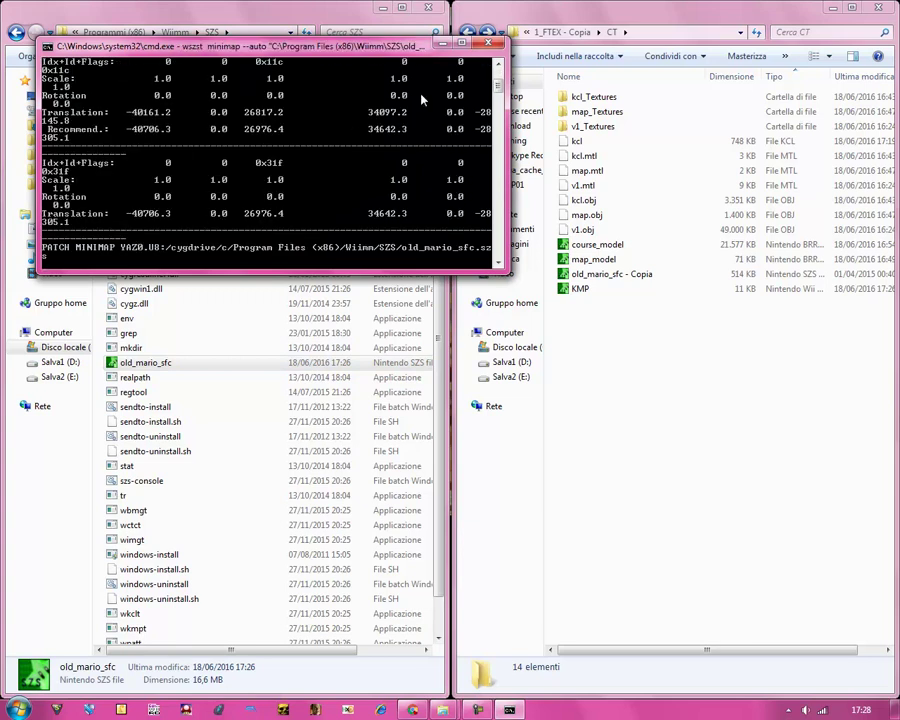
click(461, 45)
drag(313, 19, 472, 37)
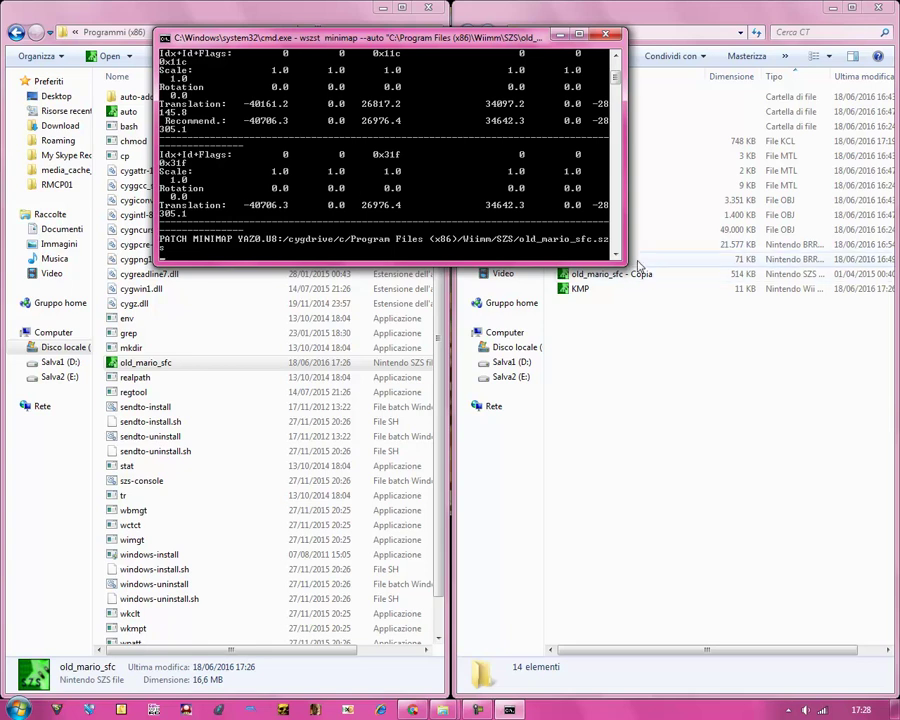
drag(626, 262, 708, 354)
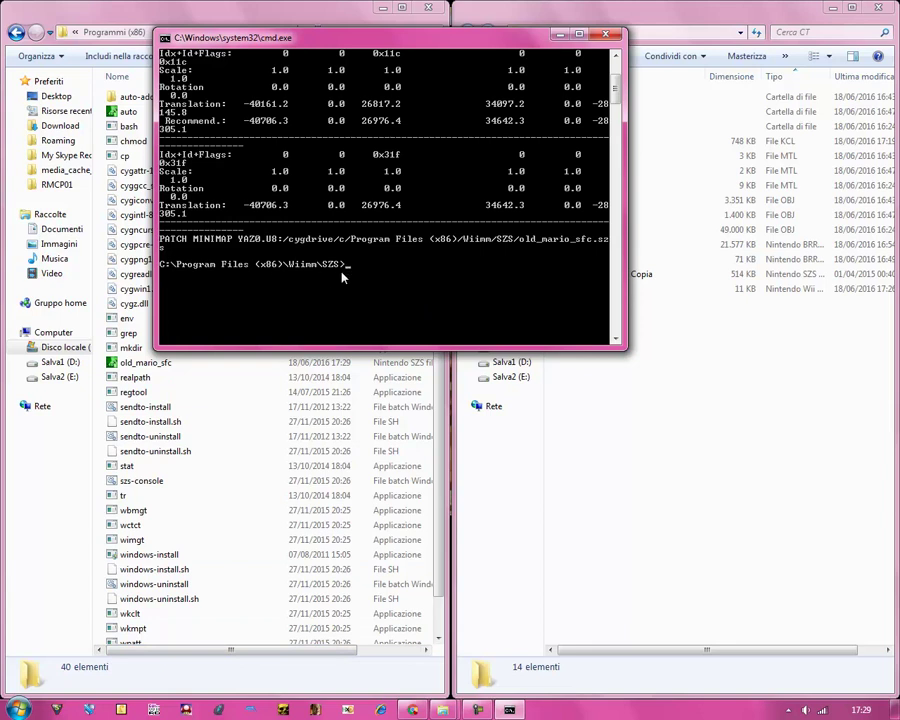
click(605, 35)
Move the patched old_mario_sfc from the SZS folder back to the CT folder and close the SZS folder window.
click(145, 362)
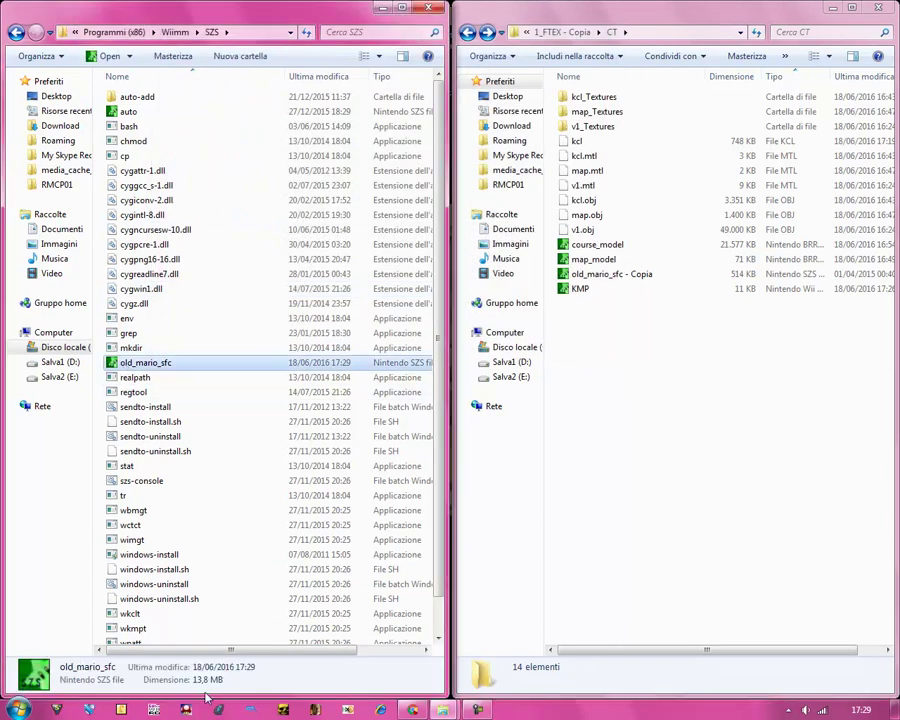
right_drag(236, 363, 706, 424)
click(745, 476)
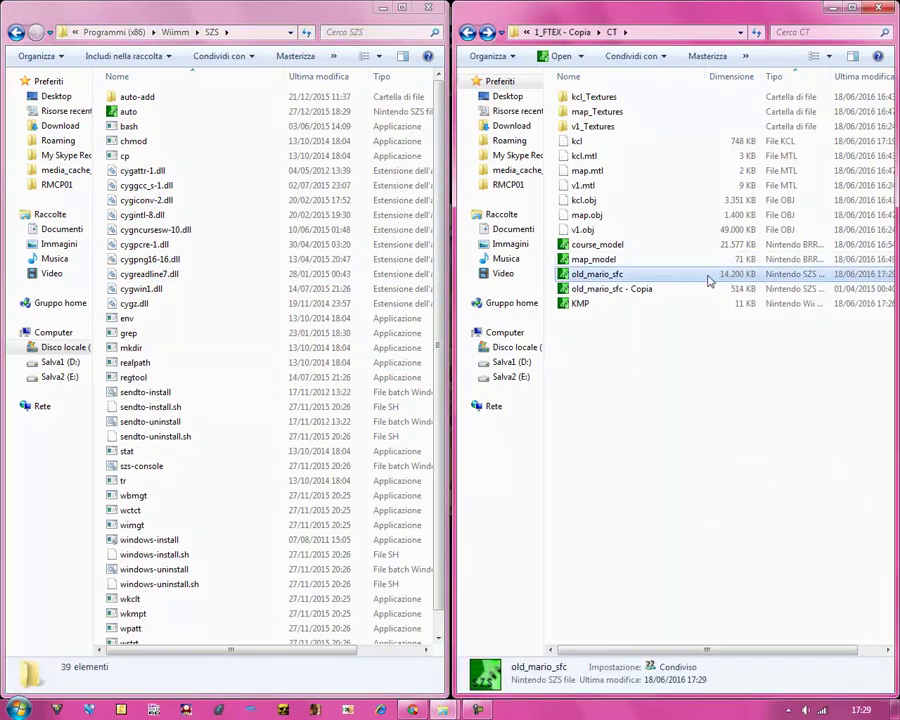
click(621, 384)
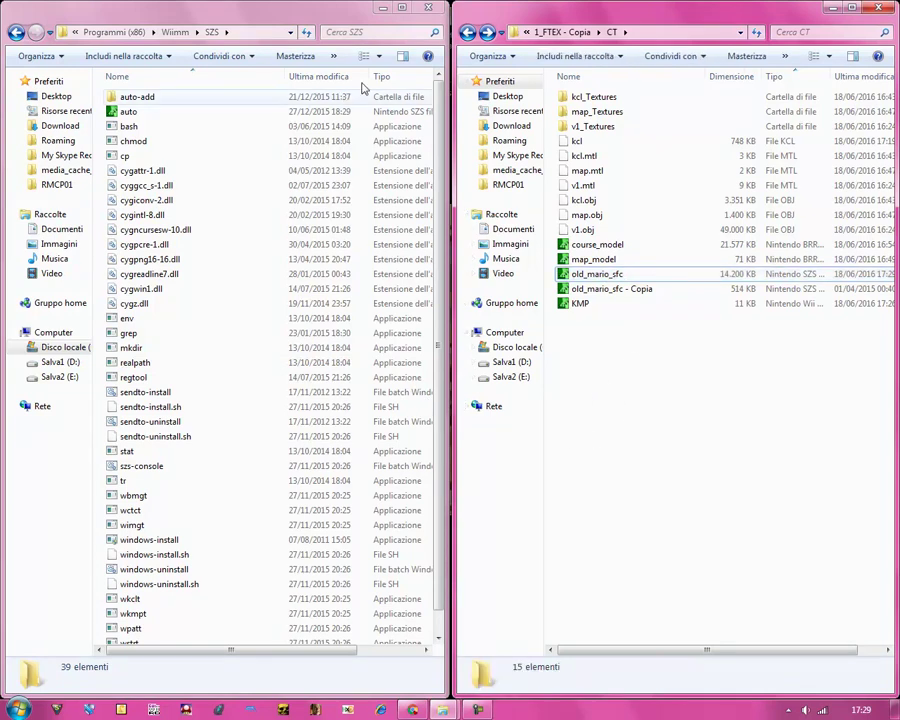
click(431, 11)
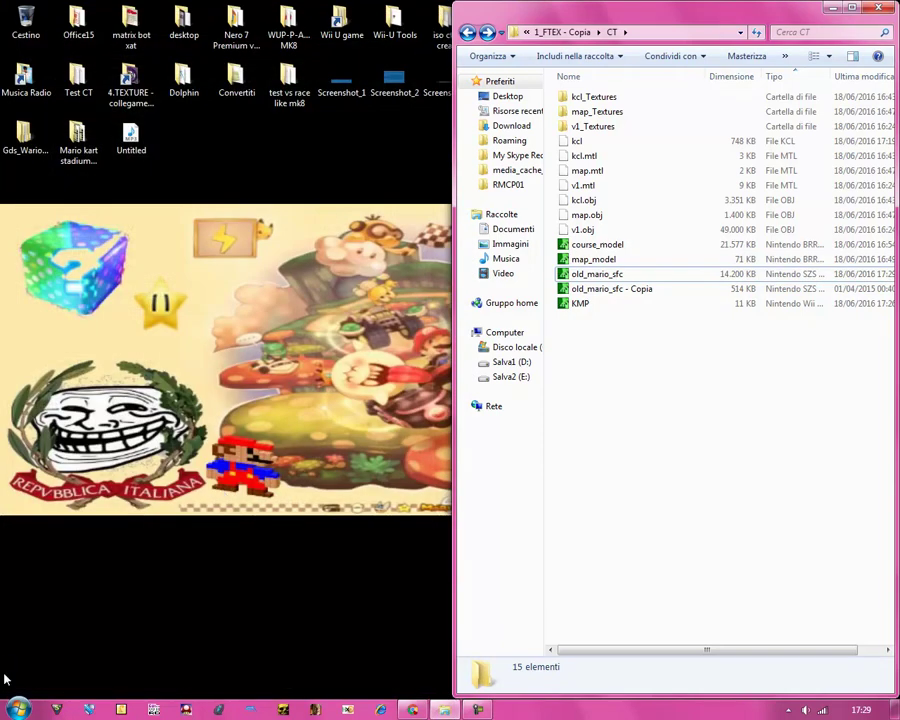
Launch WIIScrubber and place its window beside the CT folder window.
click(18, 709)
click(90, 404)
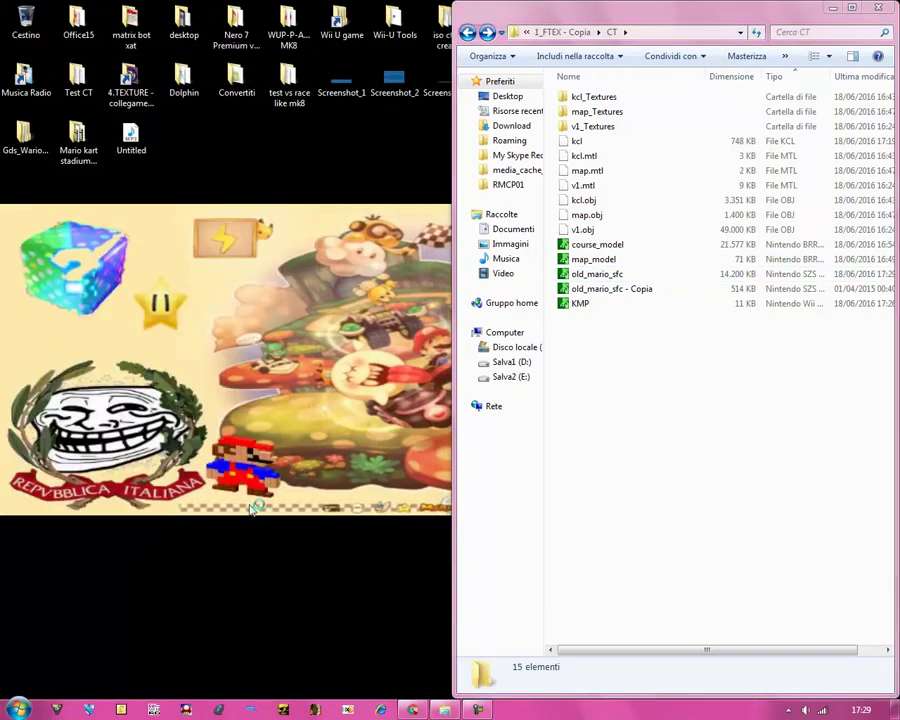
drag(390, 180, 1, 30)
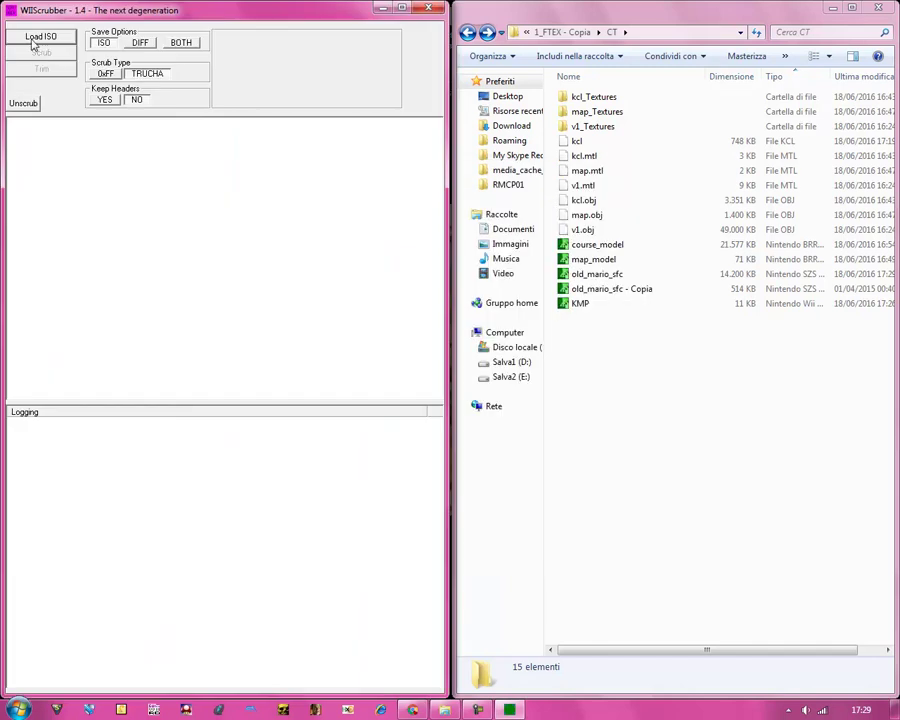
Load the LecceKart(CTGP) ISO from NINTENDO WII\3.CUSTOM TRACK\LKW ISO patcher\ISO on the Salva2 (E:) drive.
click(32, 38)
click(190, 129)
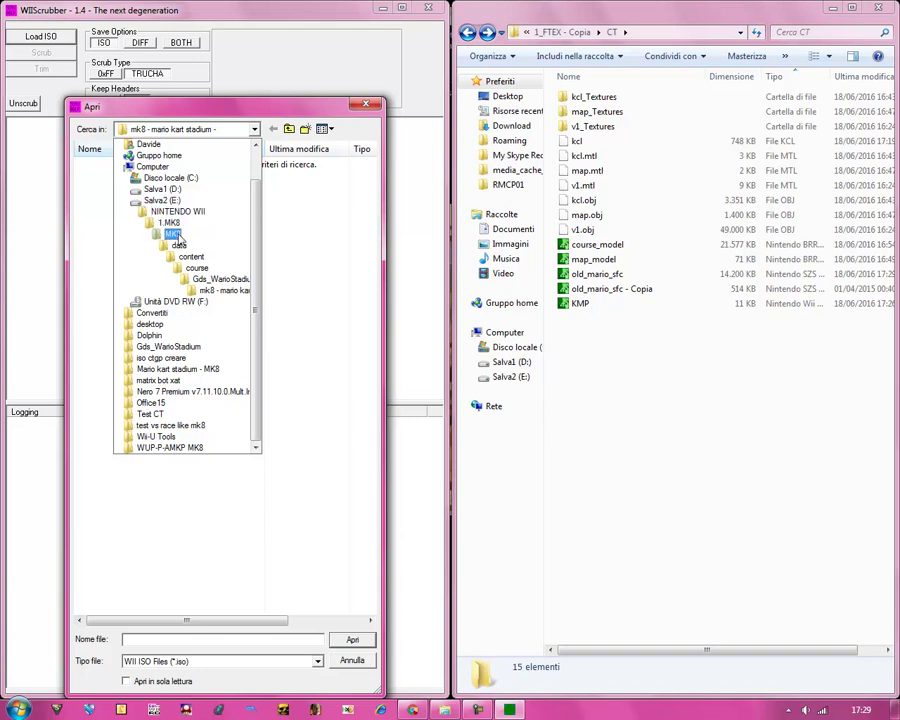
click(157, 203)
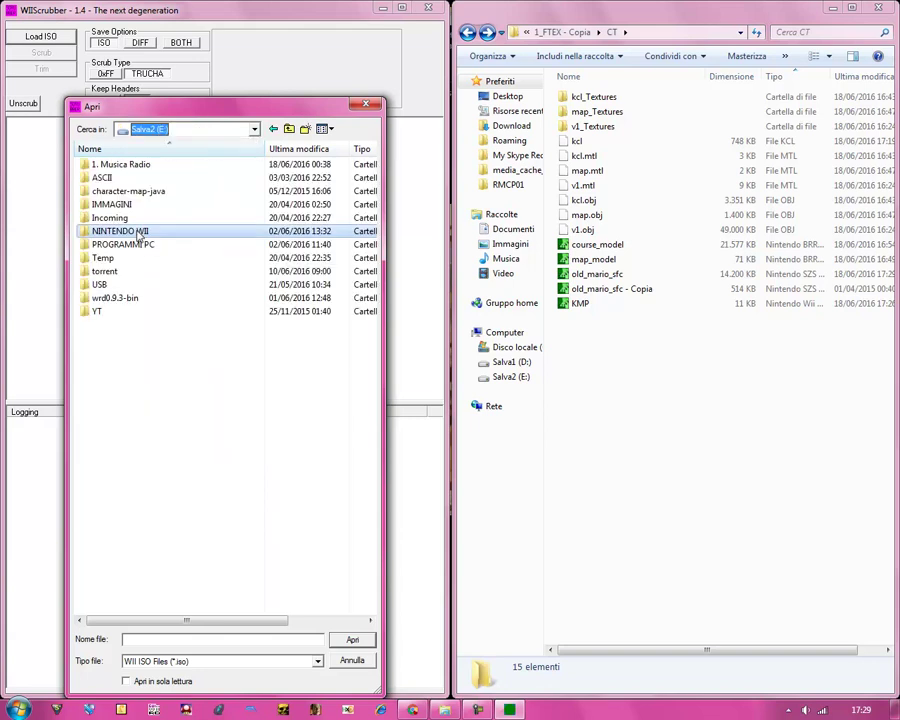
double_click(138, 232)
double_click(115, 204)
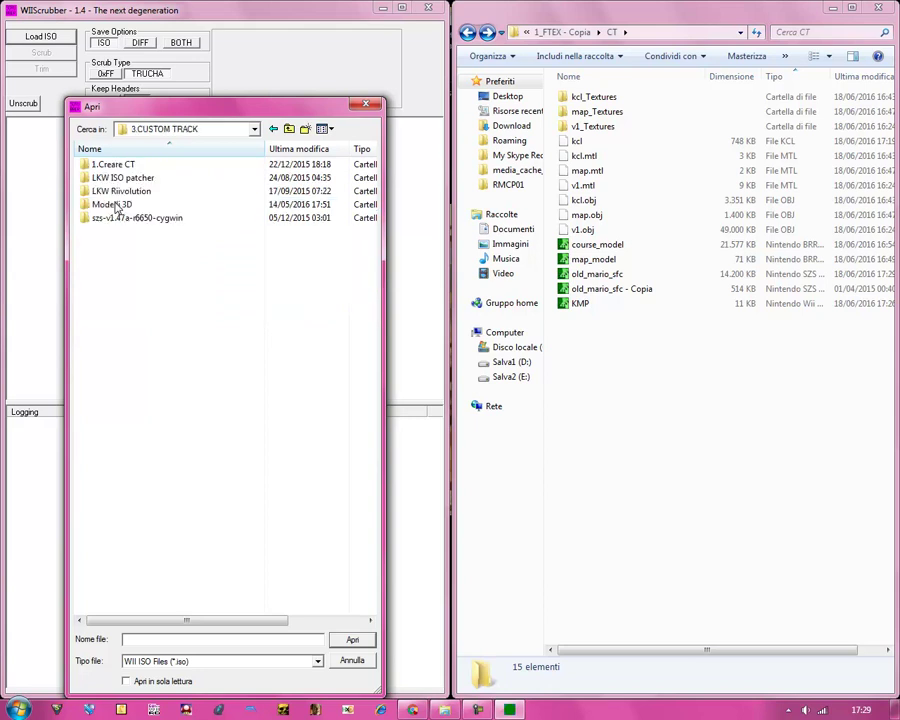
double_click(115, 178)
double_click(112, 191)
double_click(113, 172)
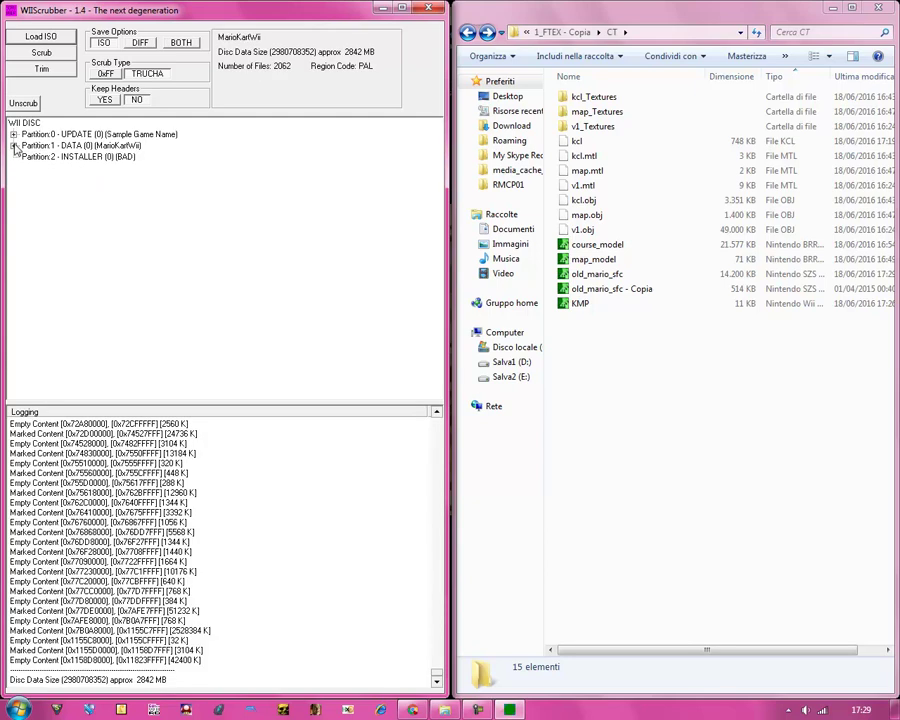
Expand the DATA partition of the Wii disc down to the contents of the Course folder.
click(13, 145)
click(27, 303)
scroll(38, 320, down, 2)
click(41, 306)
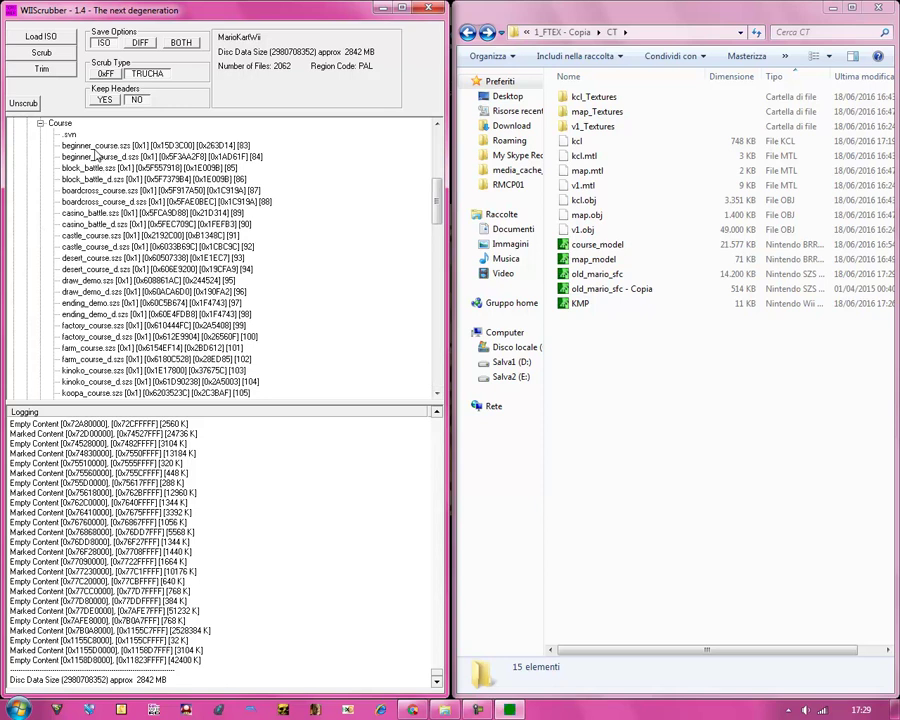
Replace beginner_course.szs in the ISO with old_mario_sfc from Mario kart stadium - MK8\1_FTEX - Copia\CT on the desktop.
right_click(100, 146)
click(117, 173)
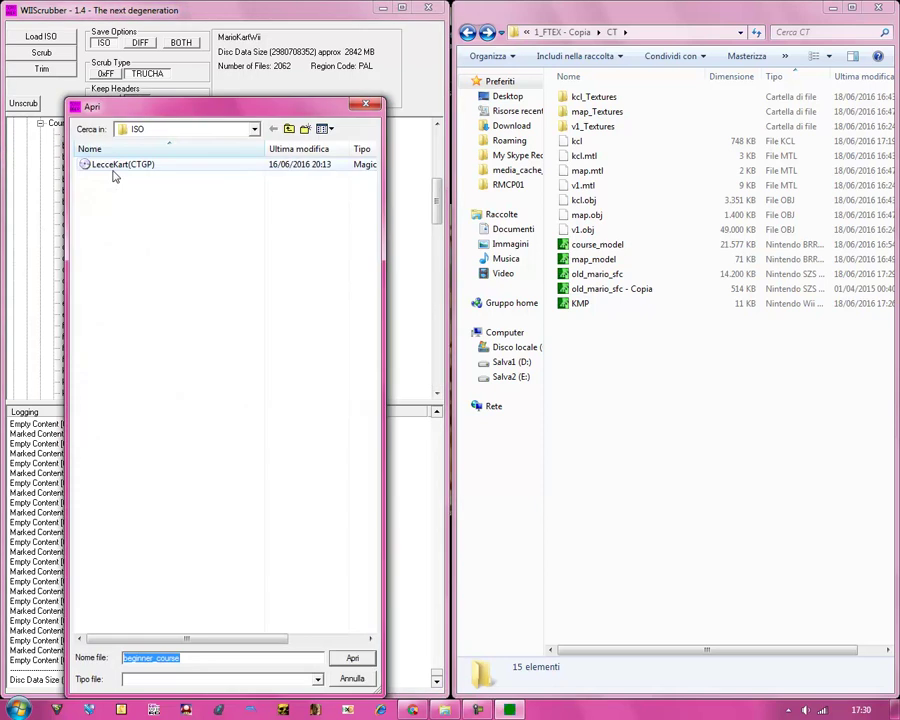
click(185, 129)
click(172, 144)
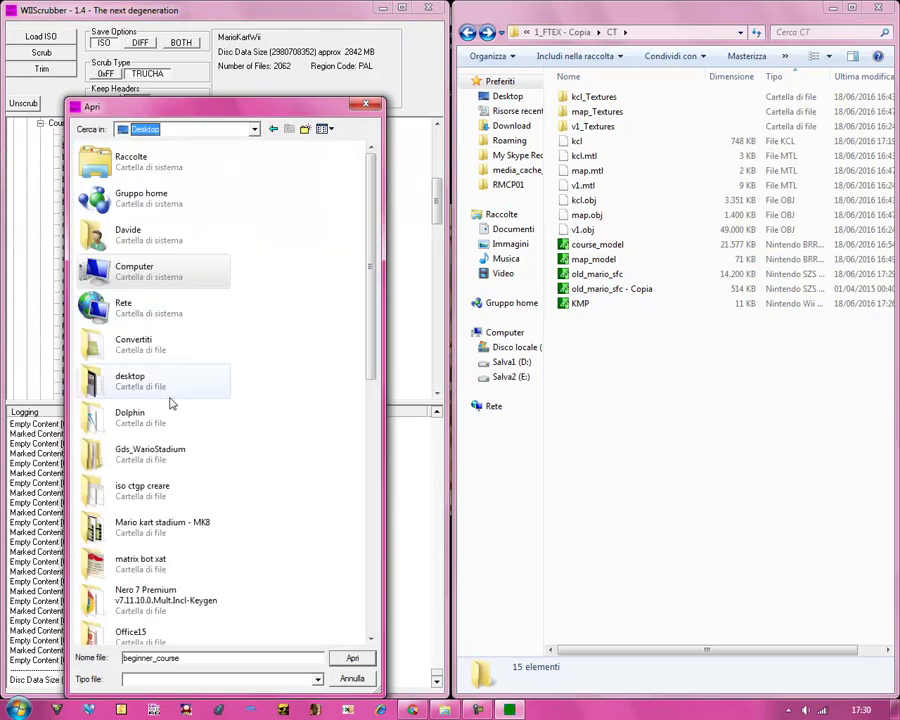
double_click(161, 530)
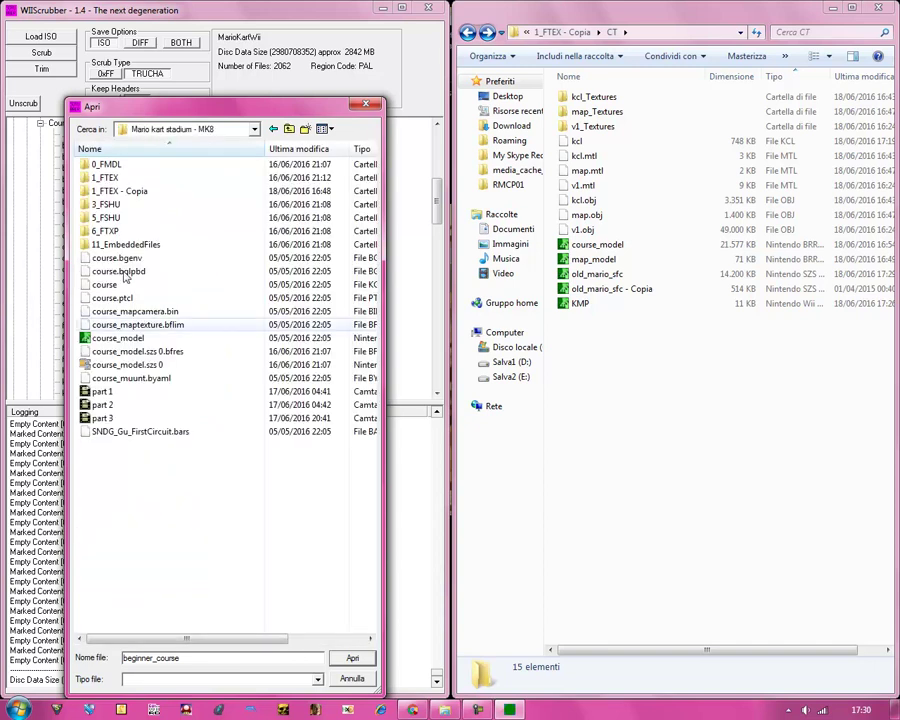
double_click(116, 189)
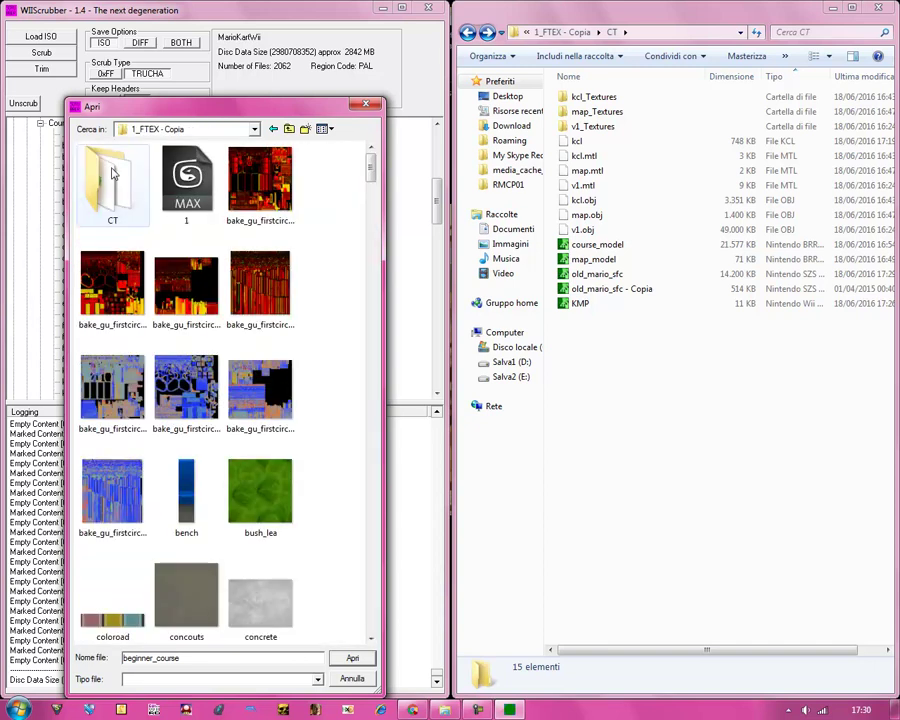
double_click(112, 173)
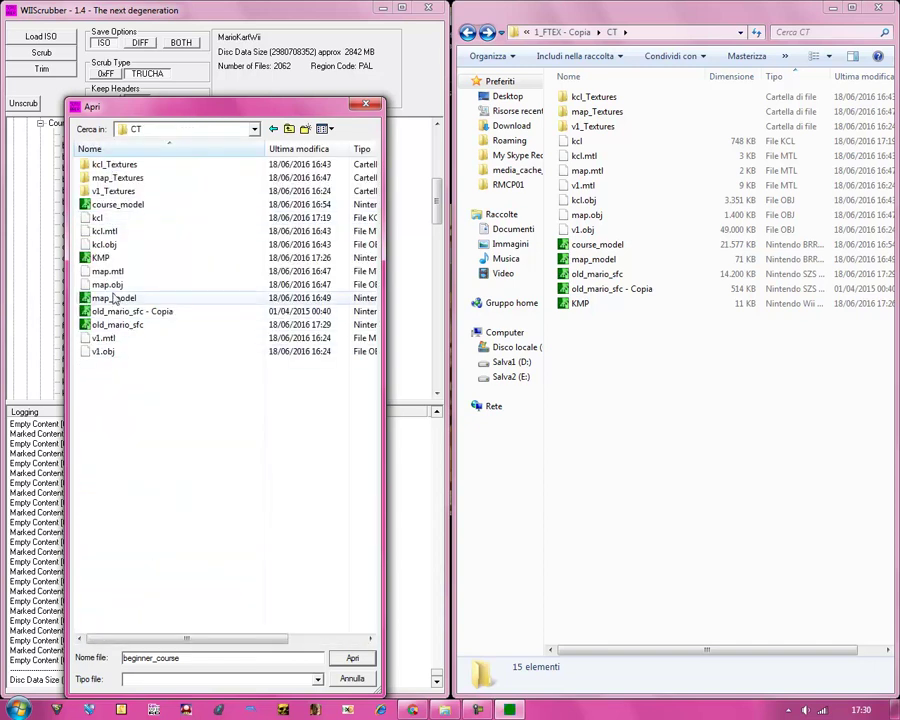
click(116, 324)
click(352, 658)
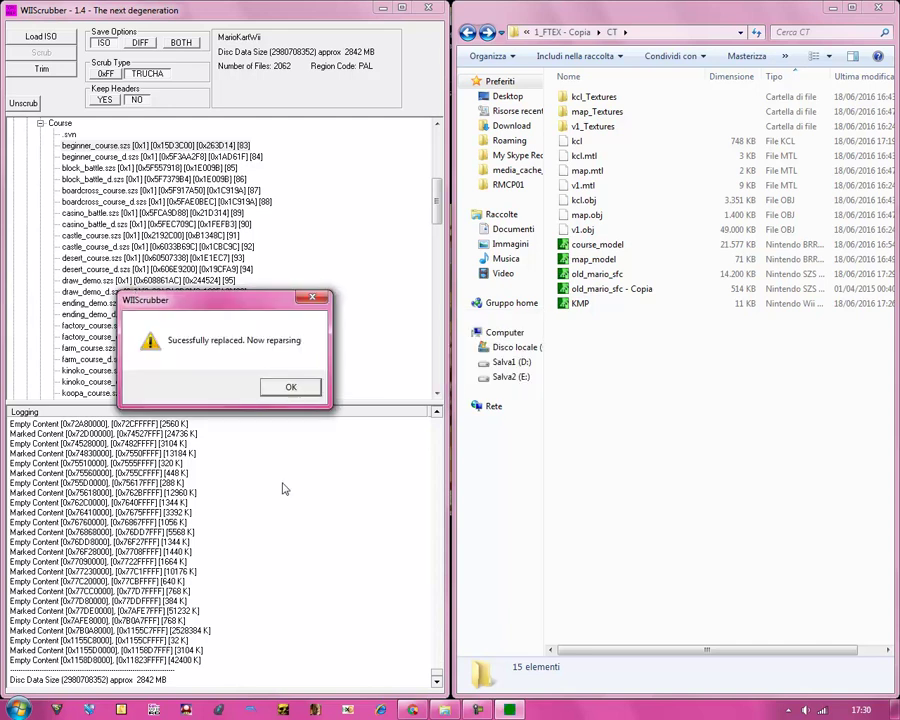
click(293, 389)
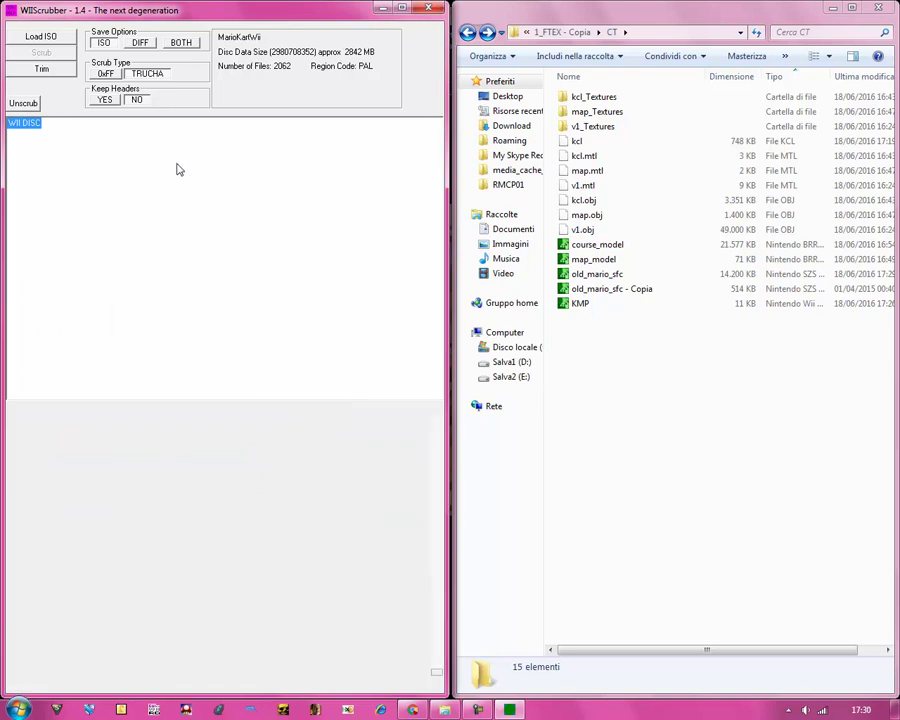
Exit WIIScrubber and close the CT folder window.
click(428, 8)
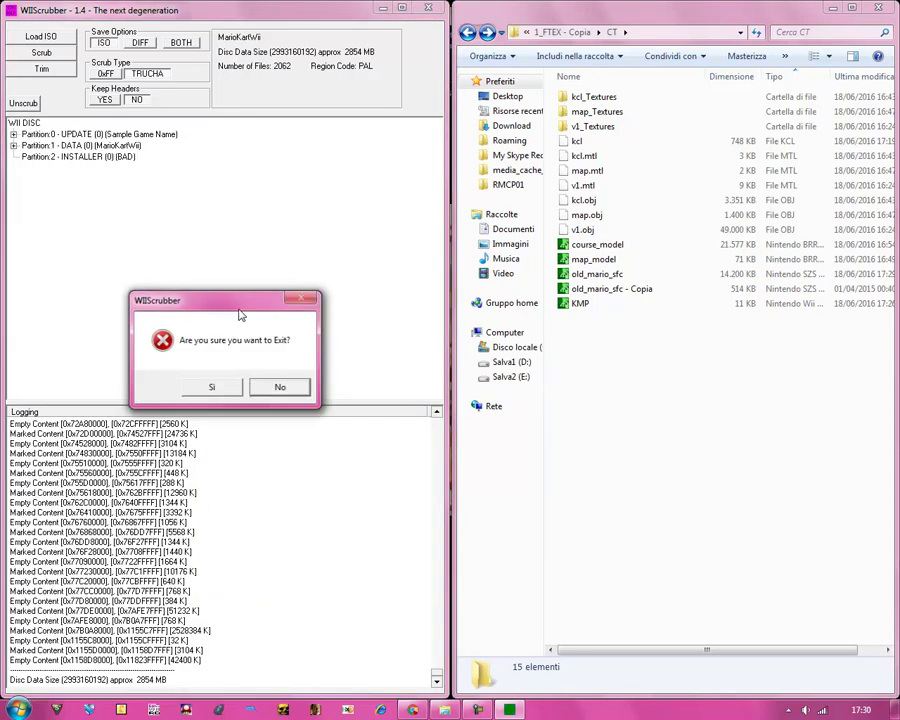
click(217, 389)
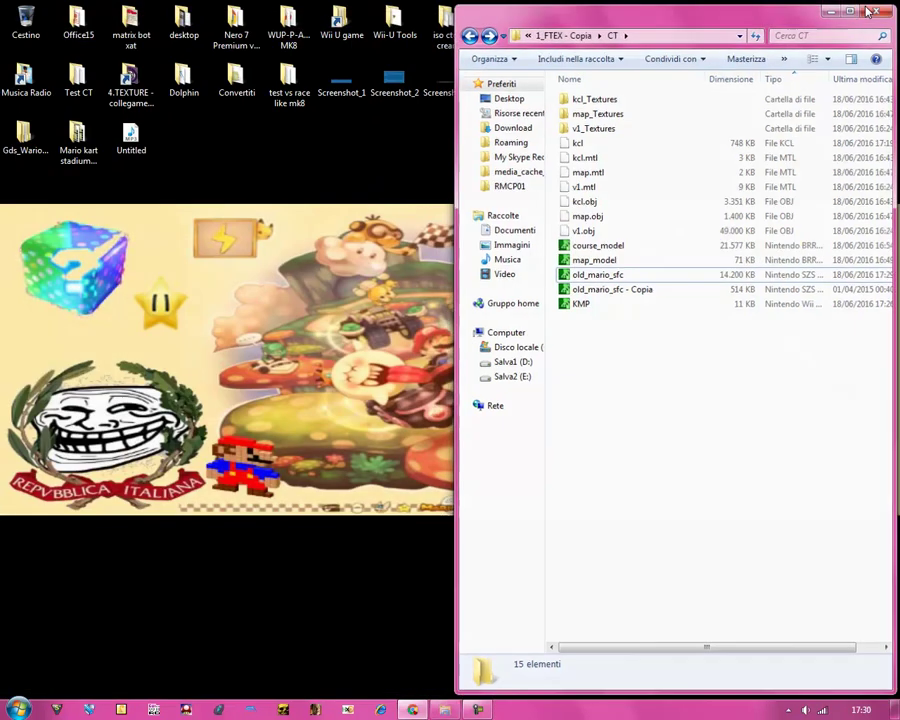
click(878, 8)
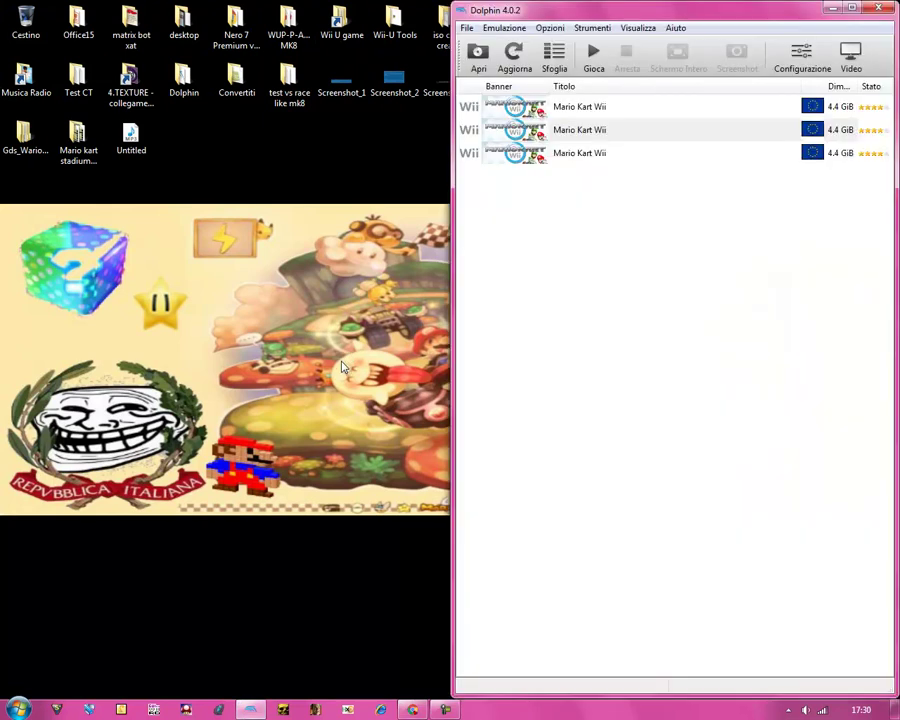
Boot the LecceKart(CTGP) ISO in Dolphin, minimize the main window and bring the game window to the front.
click(478, 55)
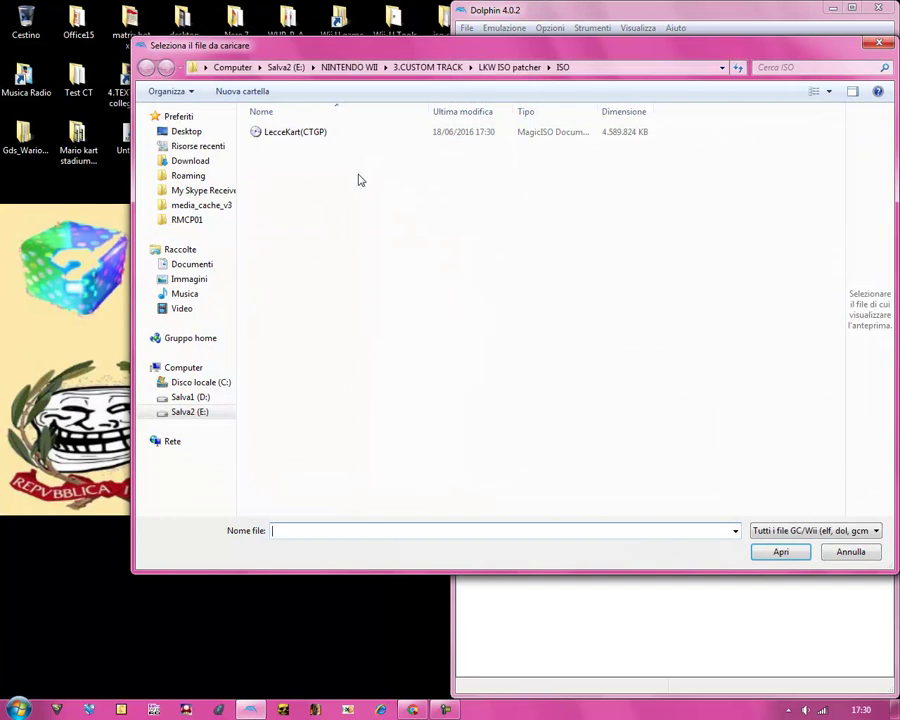
double_click(297, 134)
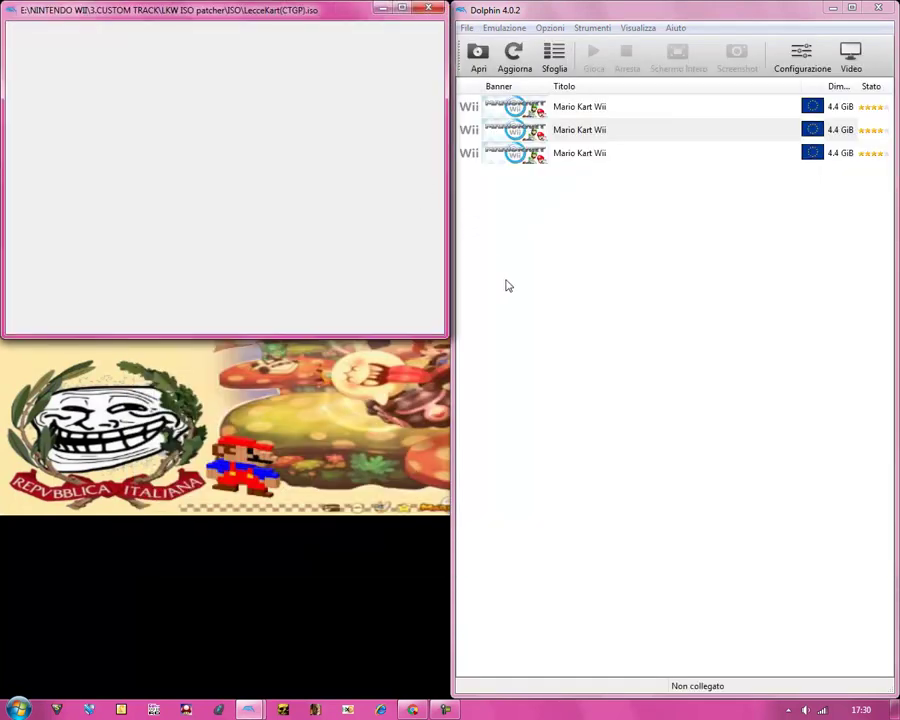
click(571, 408)
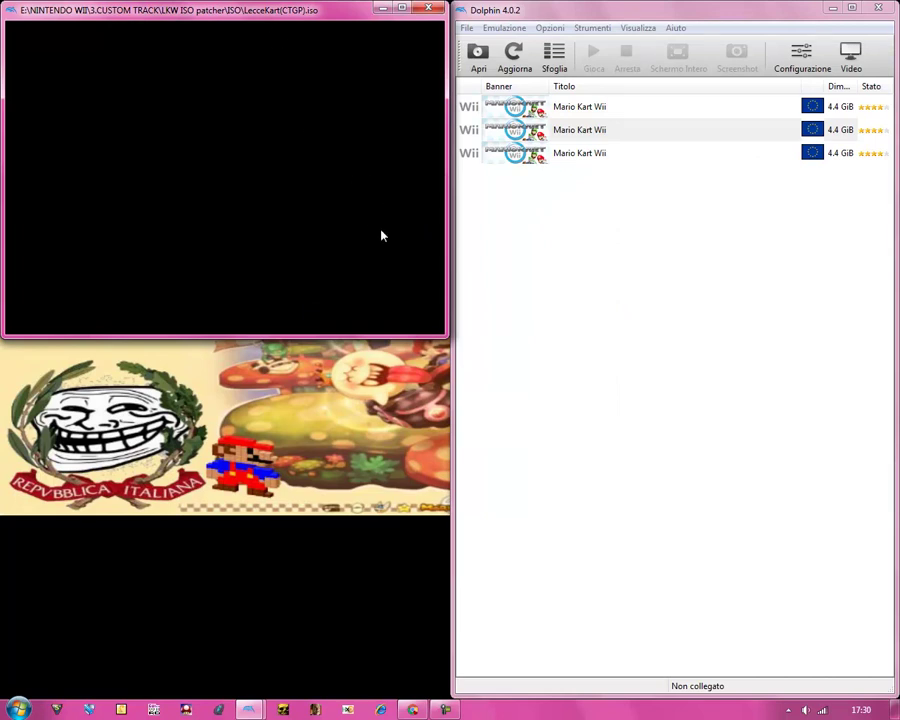
click(831, 10)
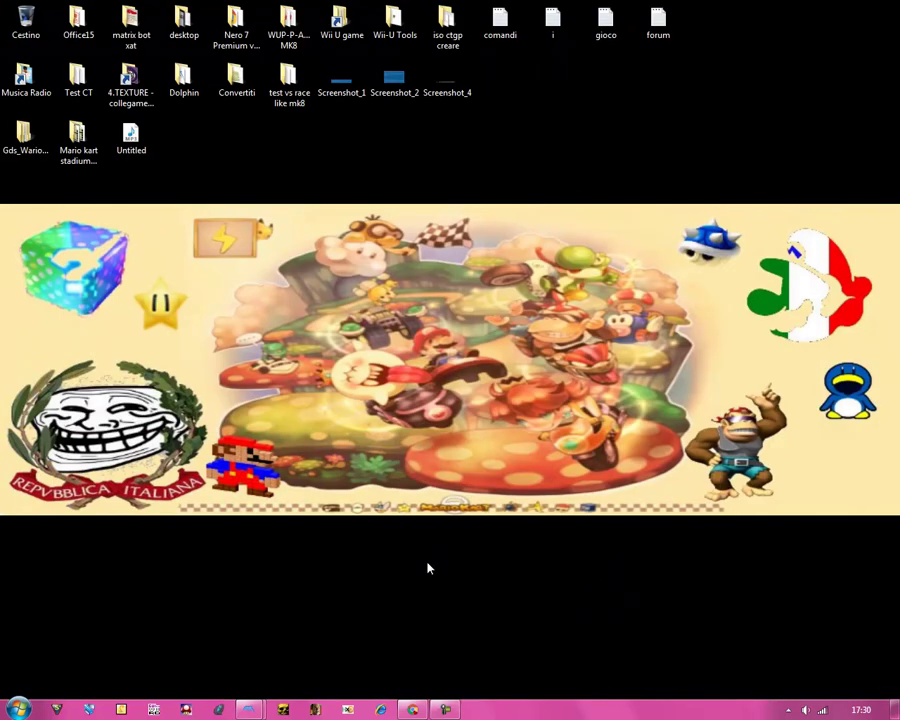
mouse_move(250, 709)
click(321, 647)
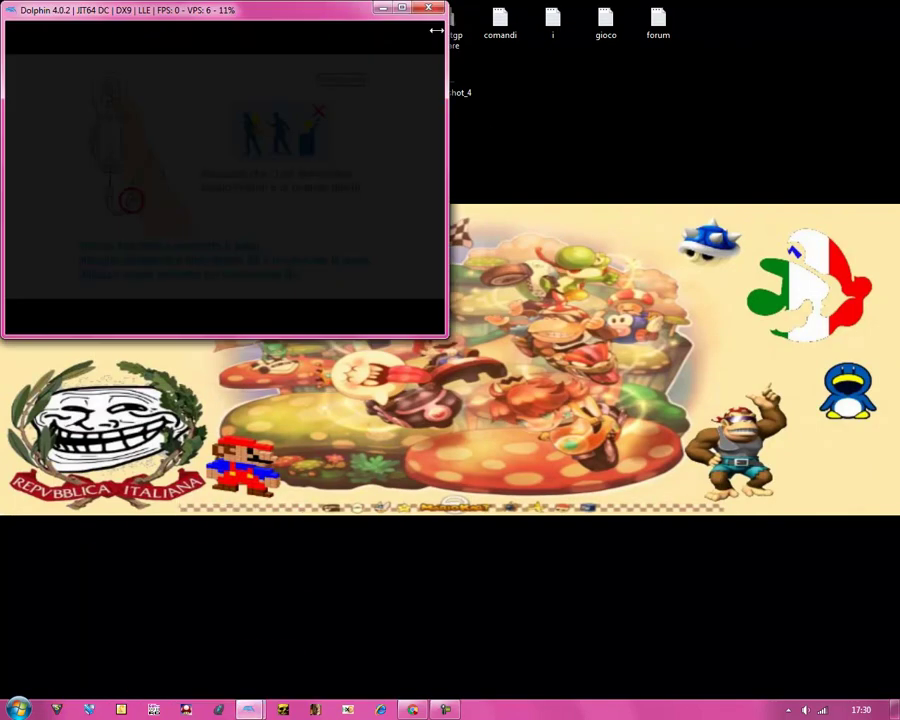
Enlarge the Dolphin game window and move it towards the middle of the desktop.
drag(341, 20, 482, 86)
drag(428, 67, 394, 30)
drag(505, 361, 675, 530)
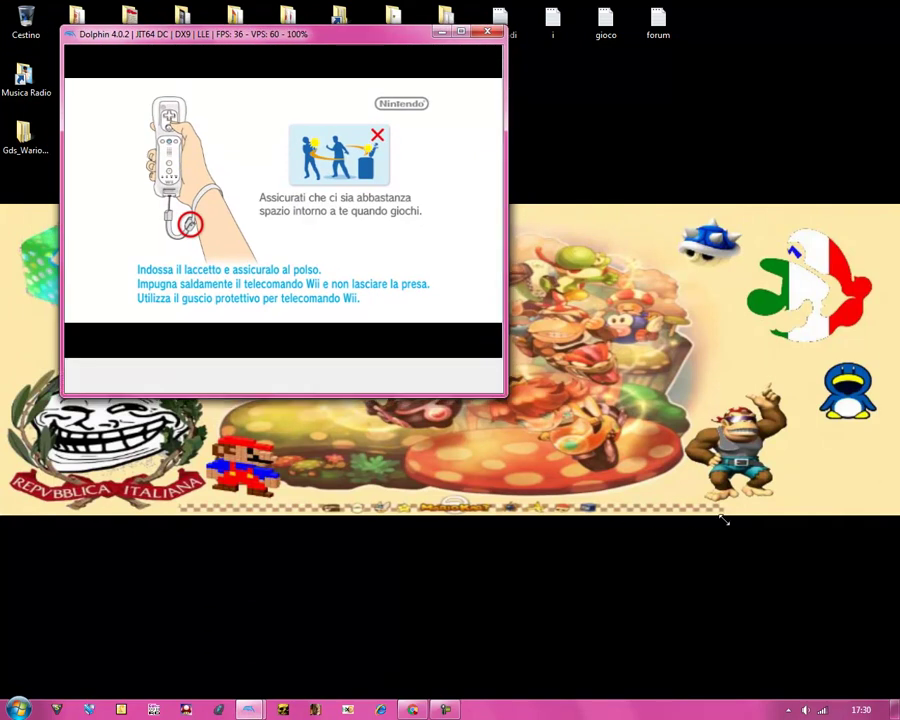
drag(732, 527, 692, 510)
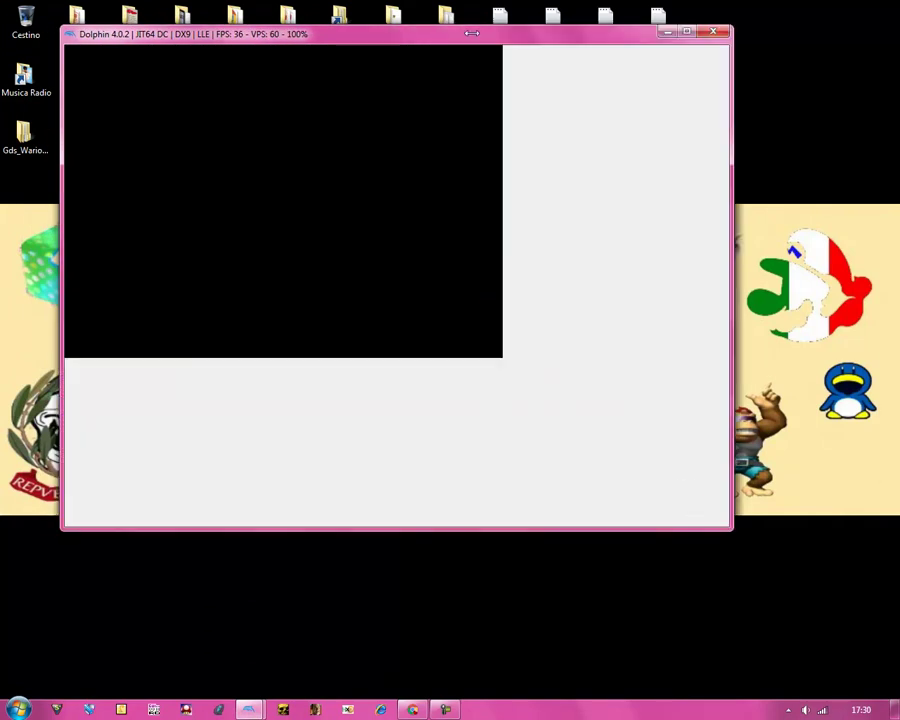
drag(474, 38, 516, 91)
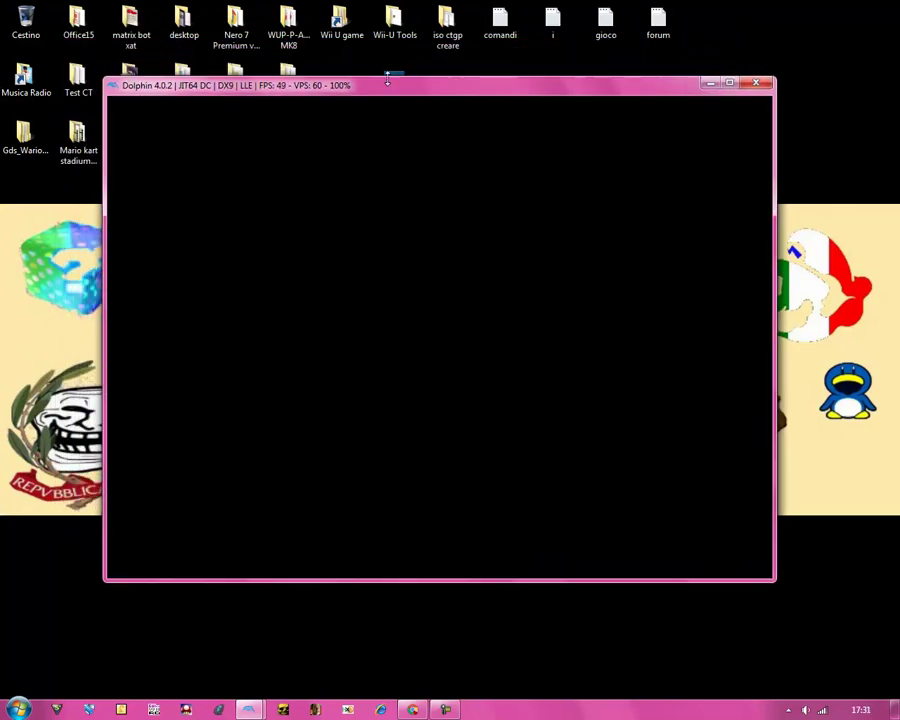
click(446, 709)
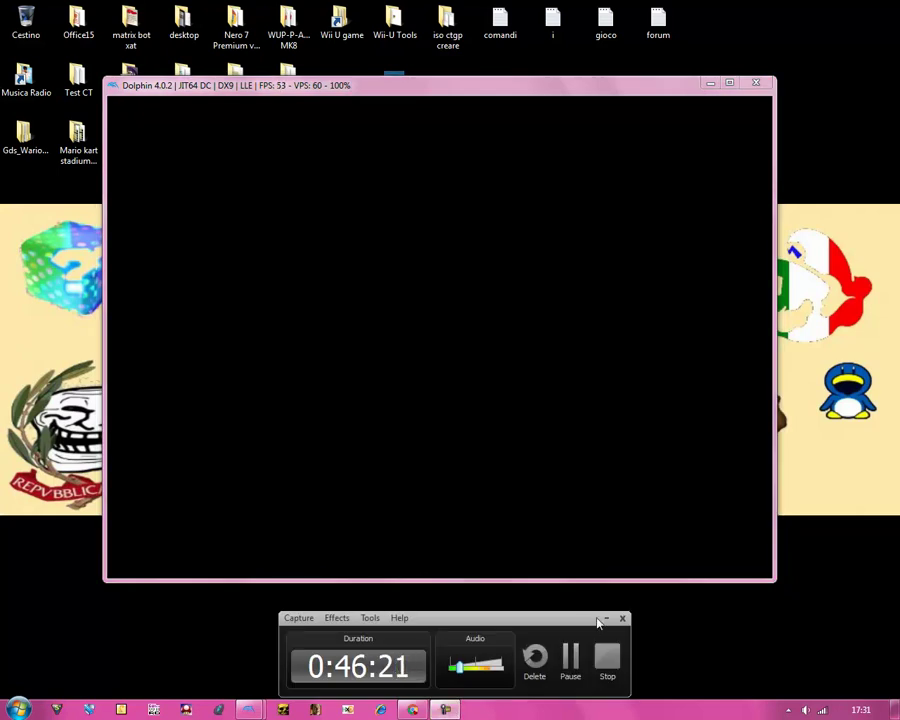
click(606, 618)
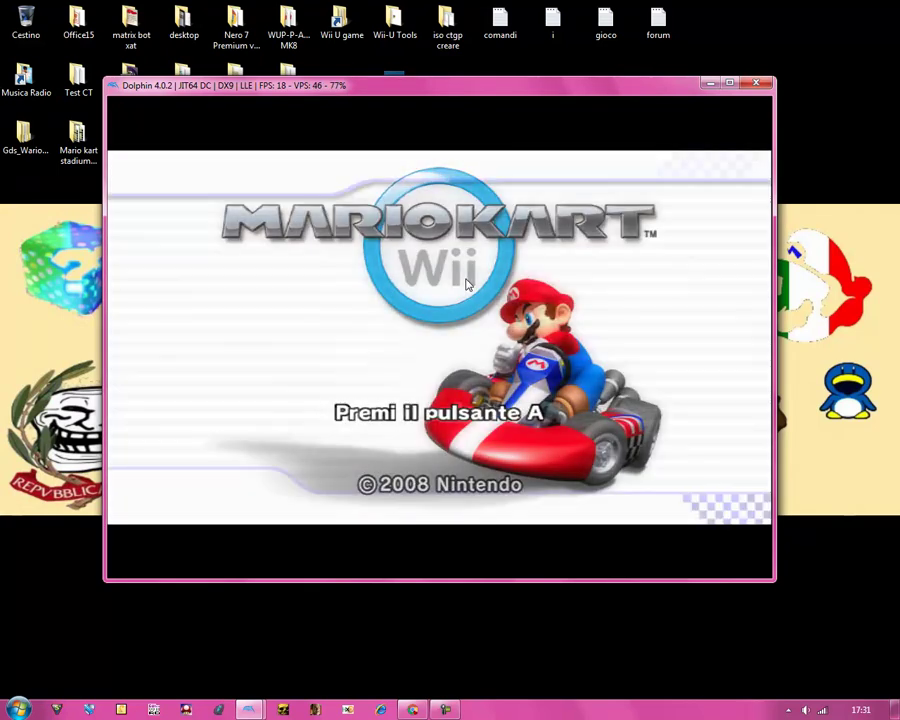
Pass the Mario Kart Wii title screen and start the single-player time trial mode, Prova a tempo.
click(466, 285)
click(466, 285)
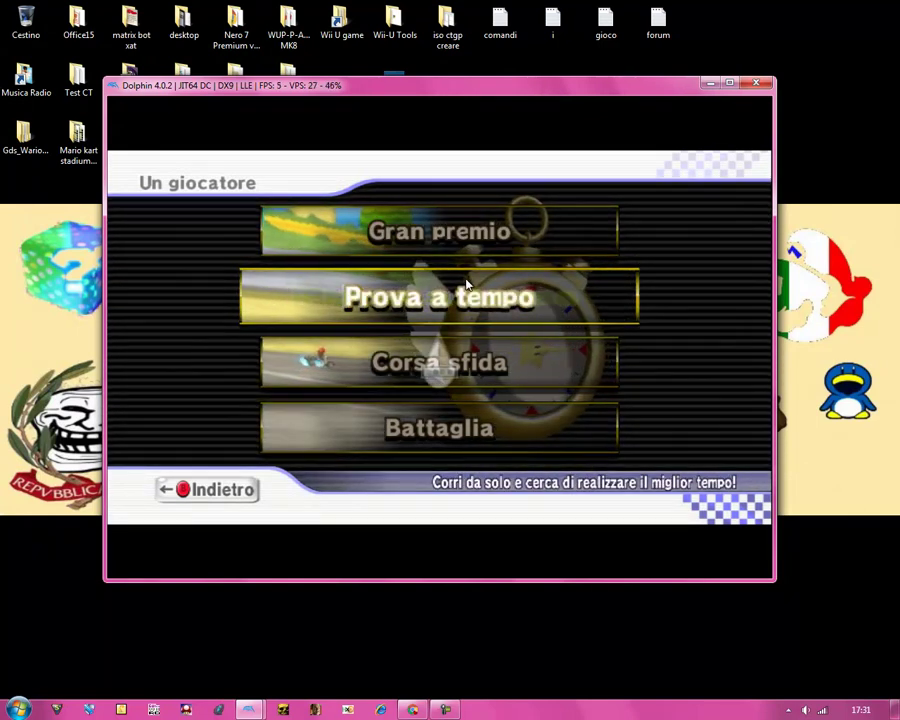
click(466, 285)
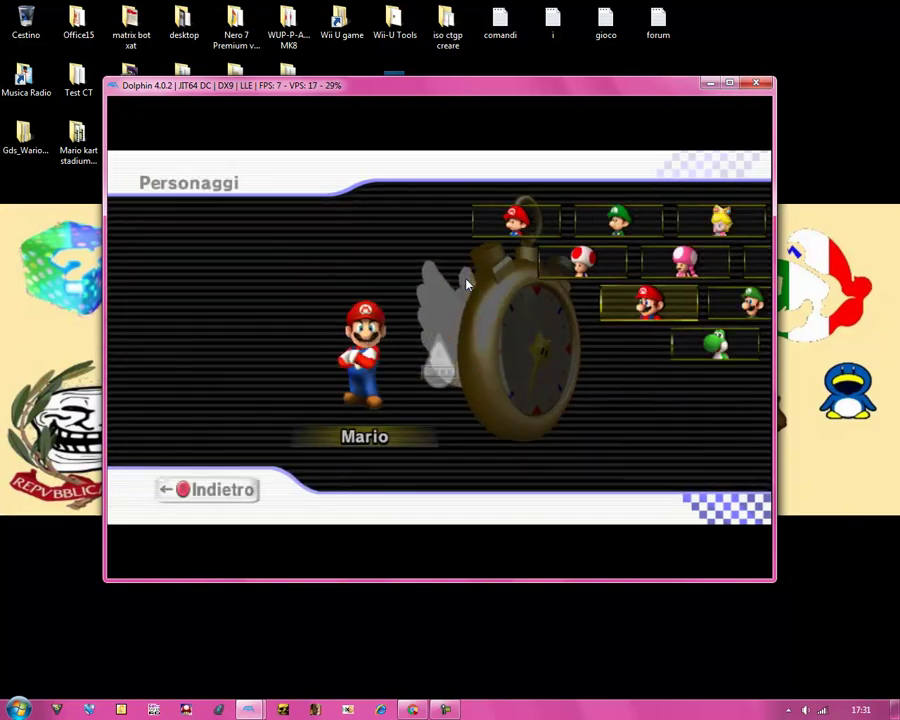
Browse the character grid and choose Luigi as the driver.
key(Right)
key(Right)
key(Right)
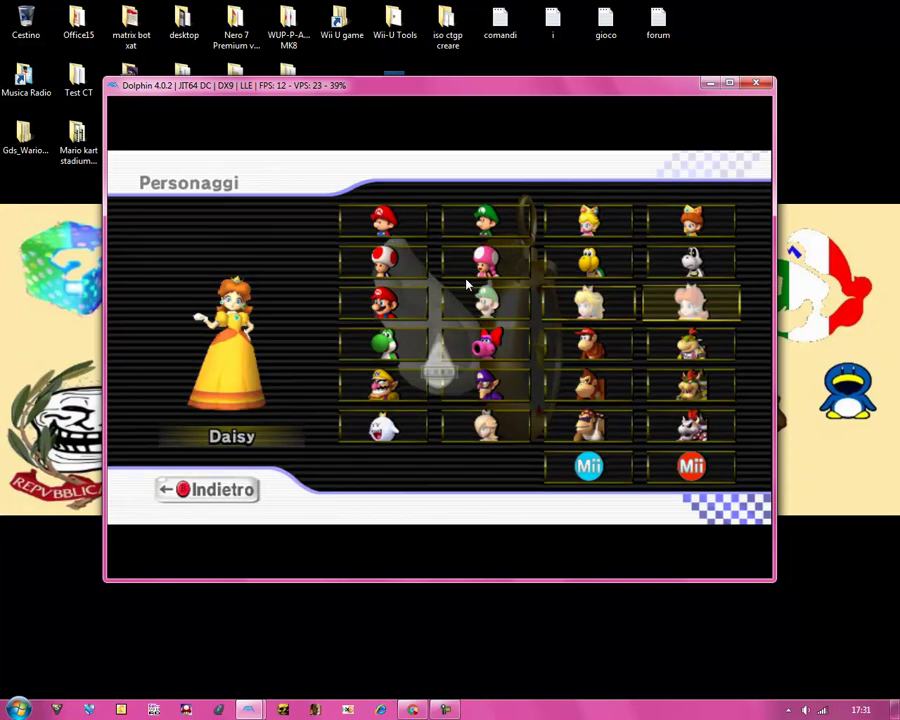
key(Down)
key(Down)
key(Left)
key(Left)
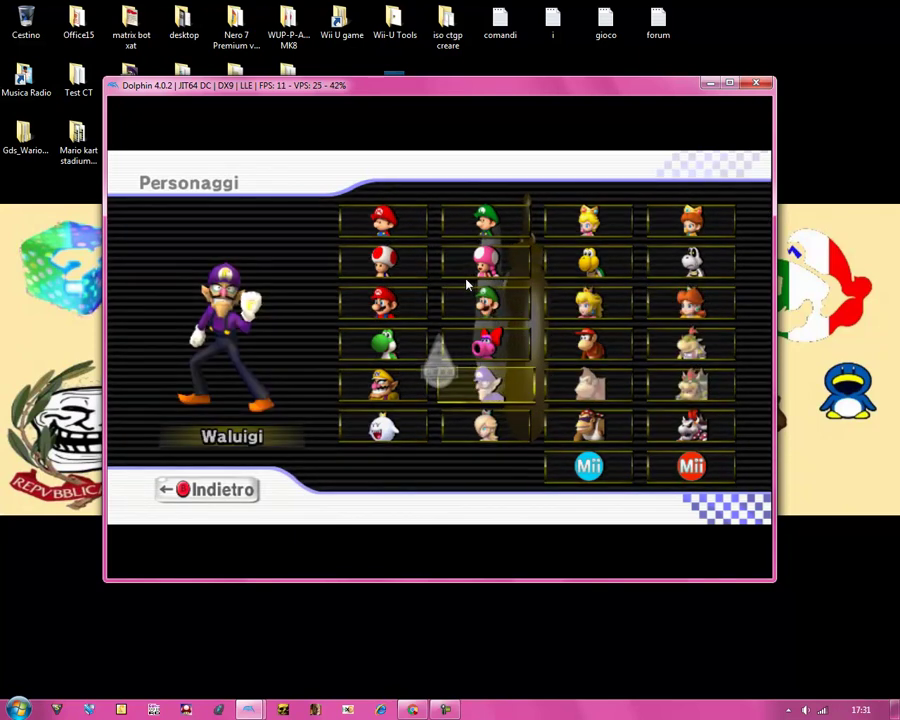
key(Up)
key(Up)
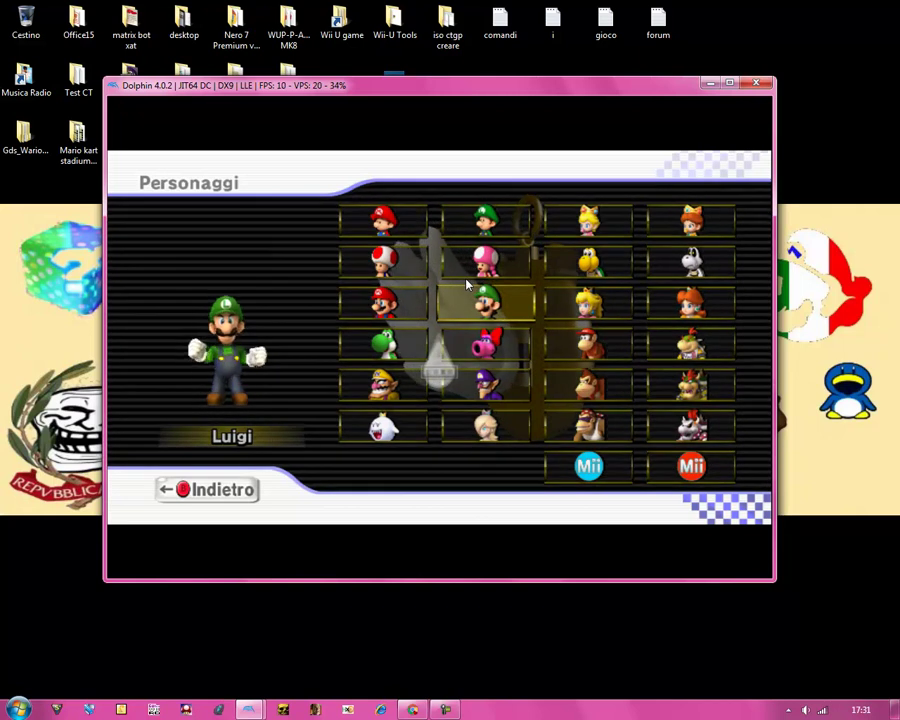
key(Return)
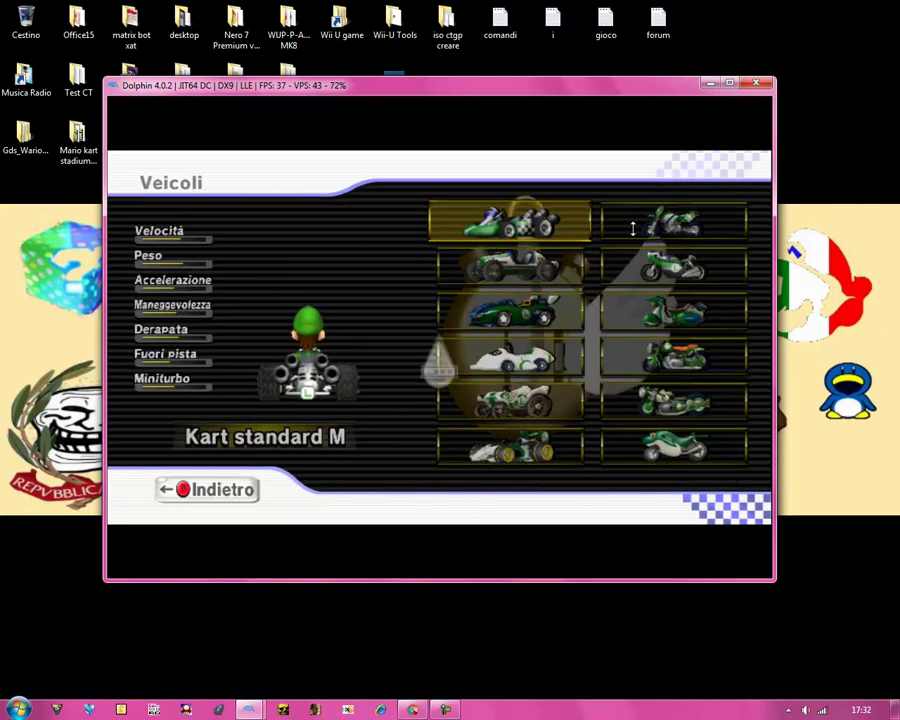
Choose the Moto Mach as Luigi's vehicle with manual drift (Manuale).
key(Right)
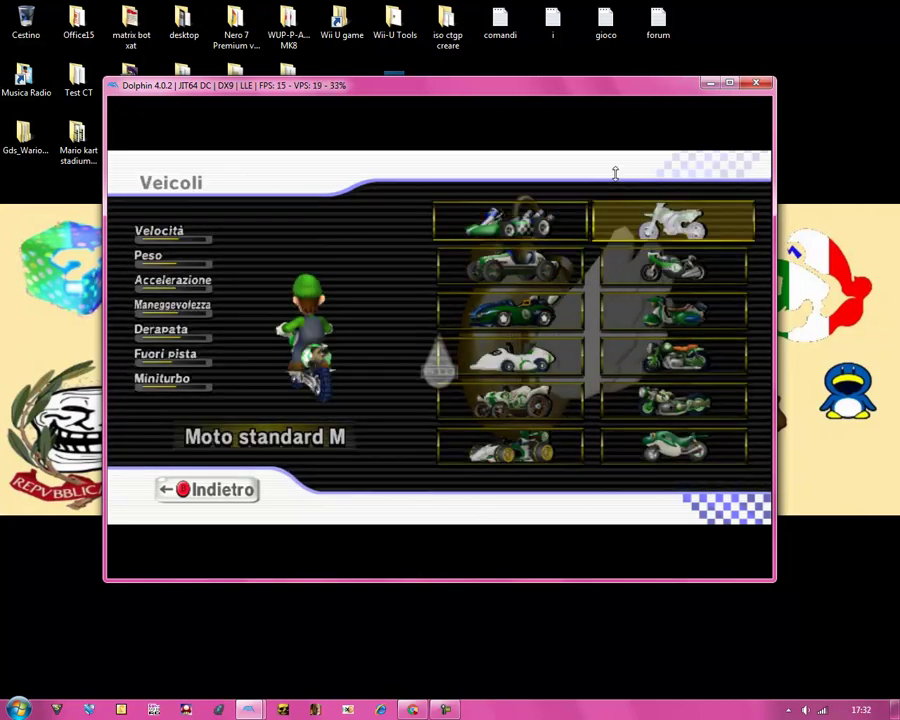
key(Down)
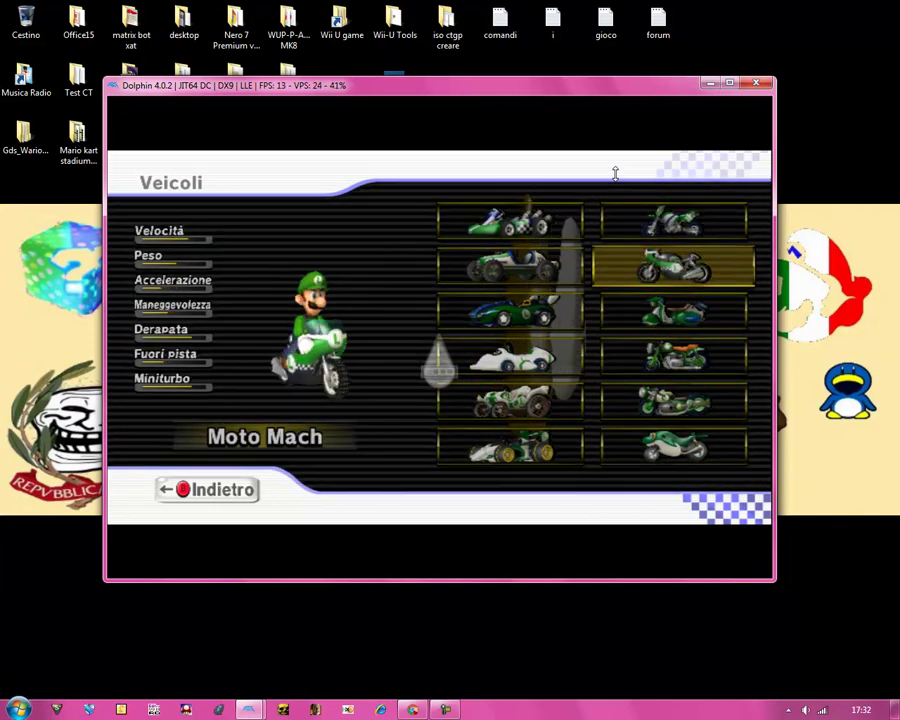
key(Return)
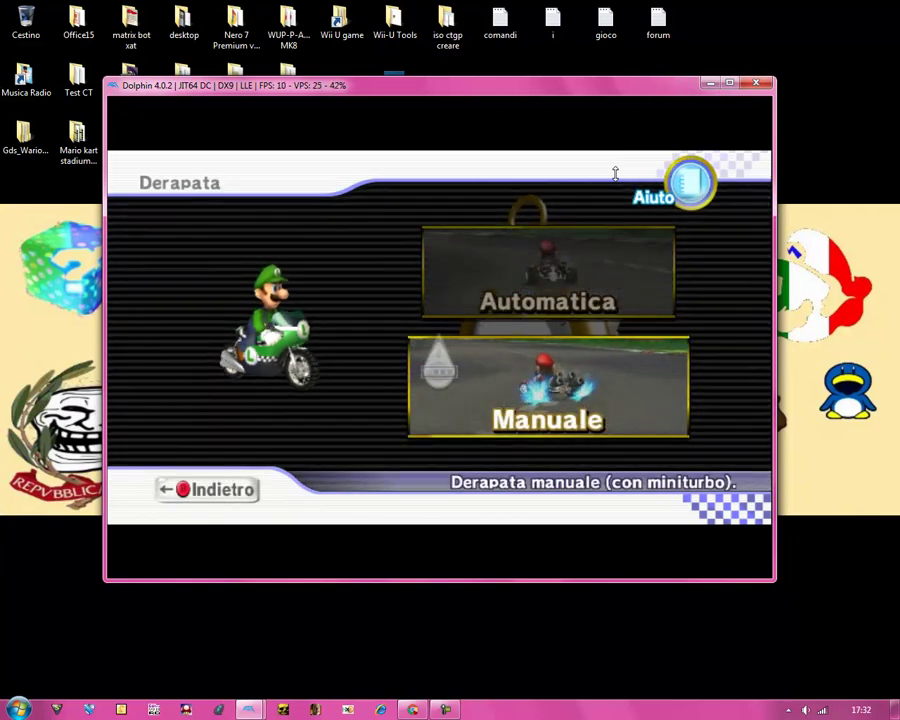
key(Return)
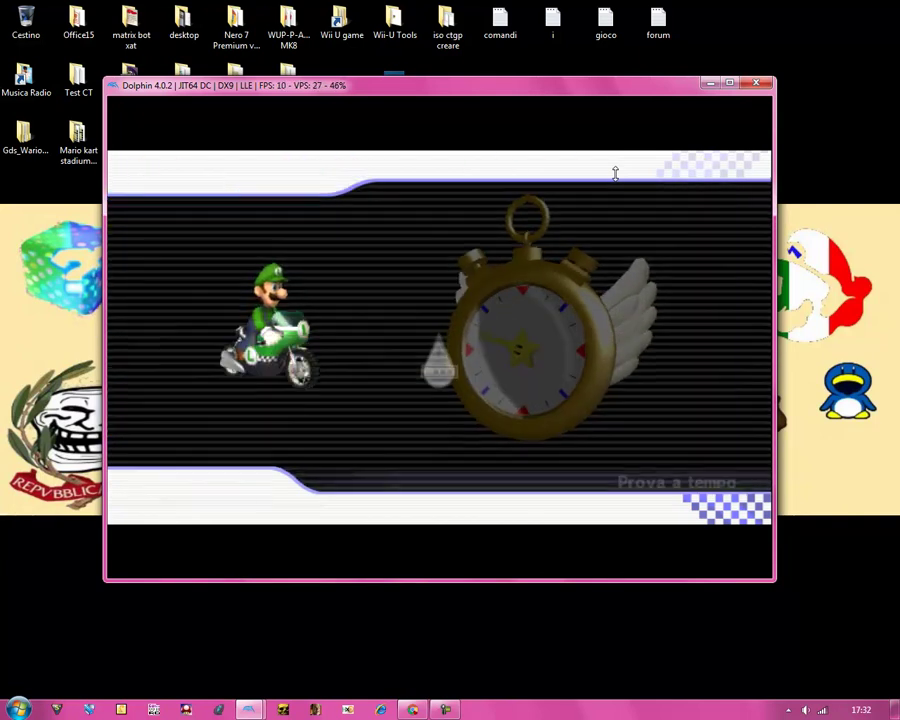